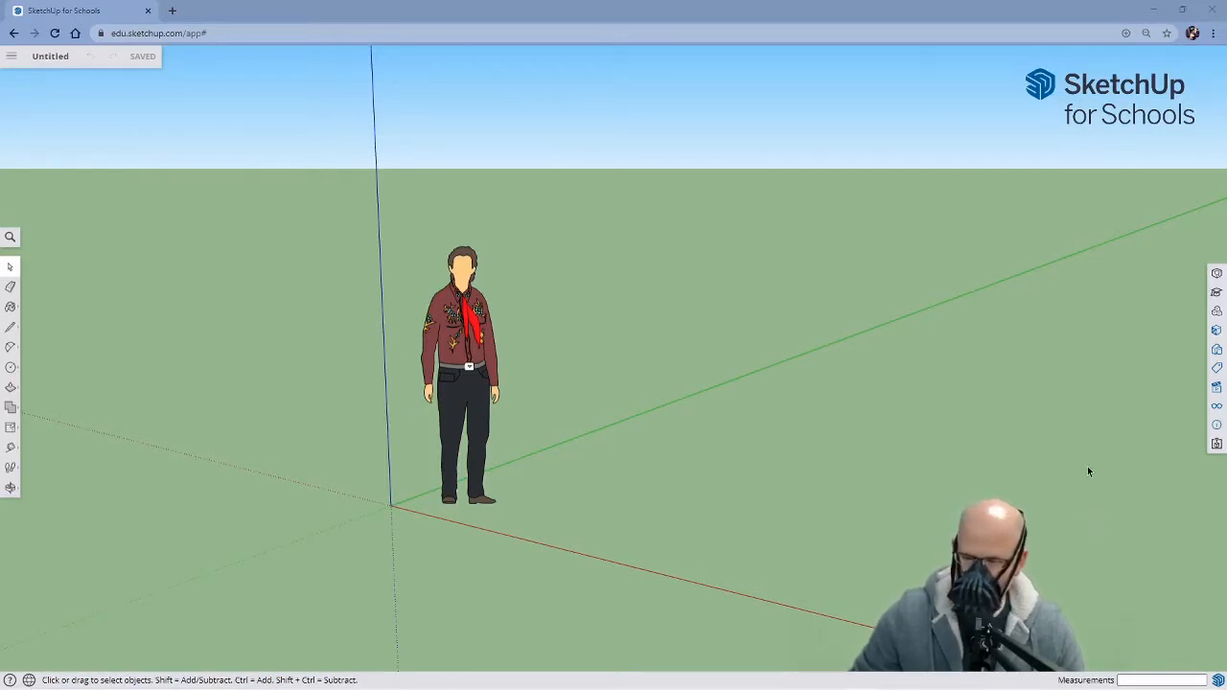
Apply the Red Brick style from the Color Sets and delete the default human figure
{"action": "left_click", "coordinate": [1216, 351]}
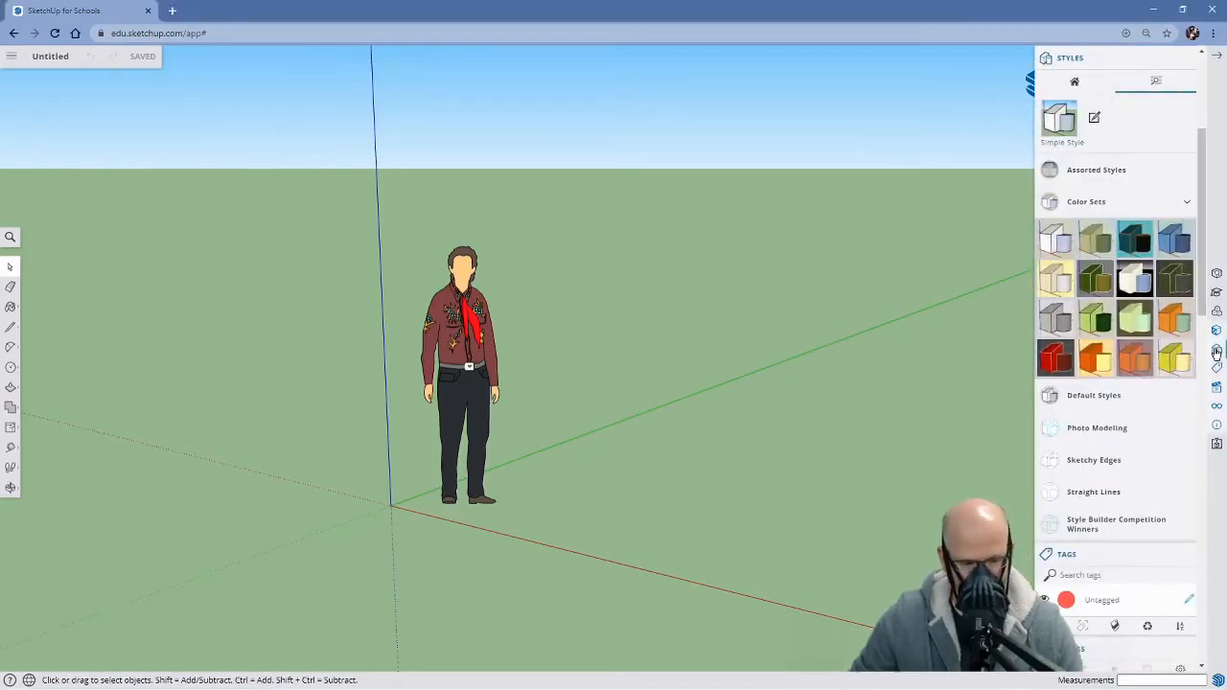
{"action": "left_click", "coordinate": [1055, 357]}
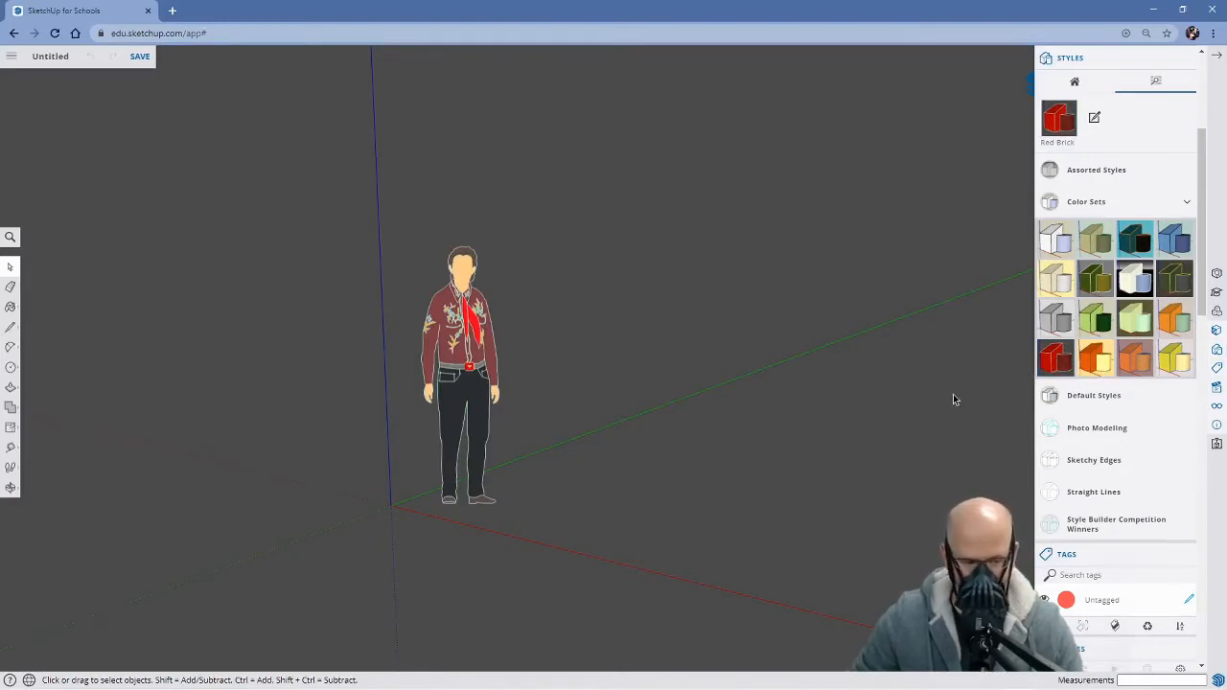
{"action": "left_click_drag", "start_coordinate": [334, 187], "coordinate": [616, 572]}
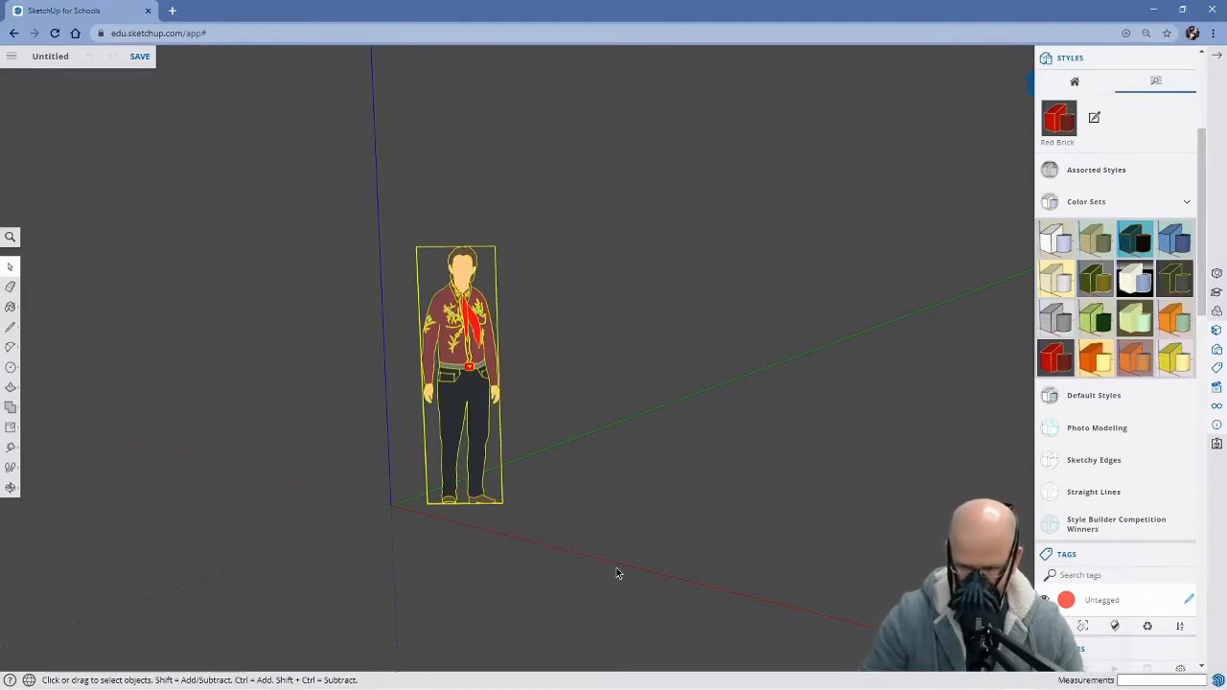
{"action": "key", "text": "Delete"}
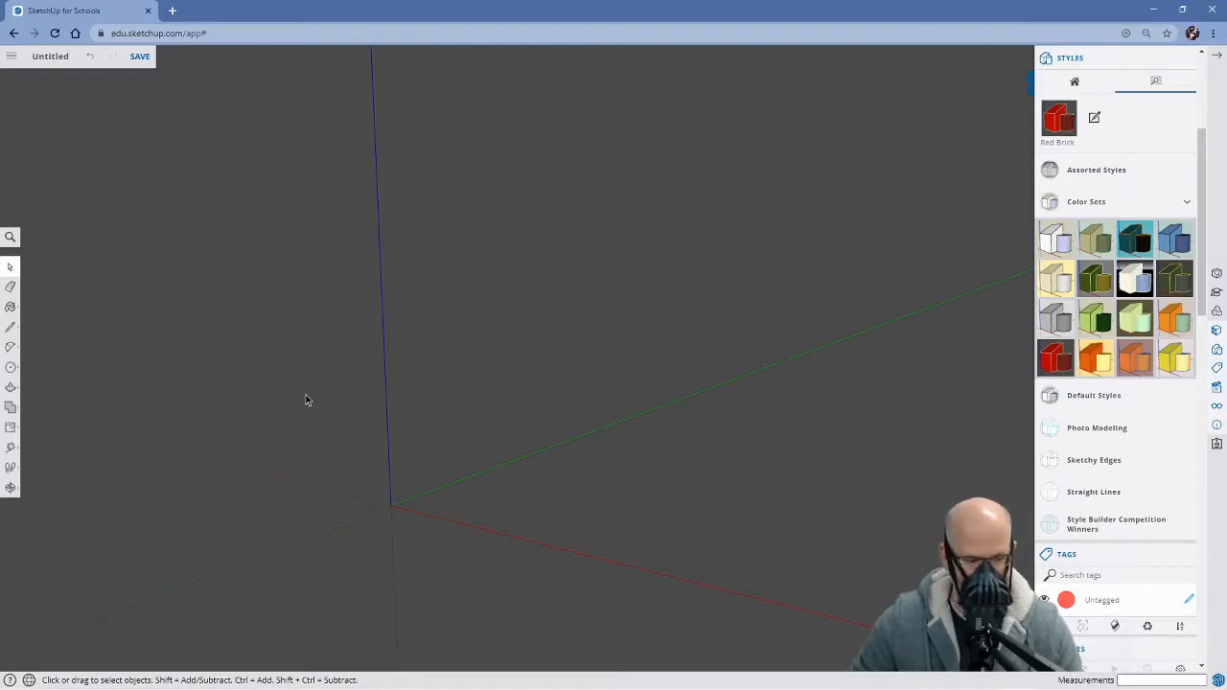
Choose the bracket3 file from the computer's brackets folder on the Desktop as the file to insert
{"action": "left_click", "coordinate": [11, 56]}
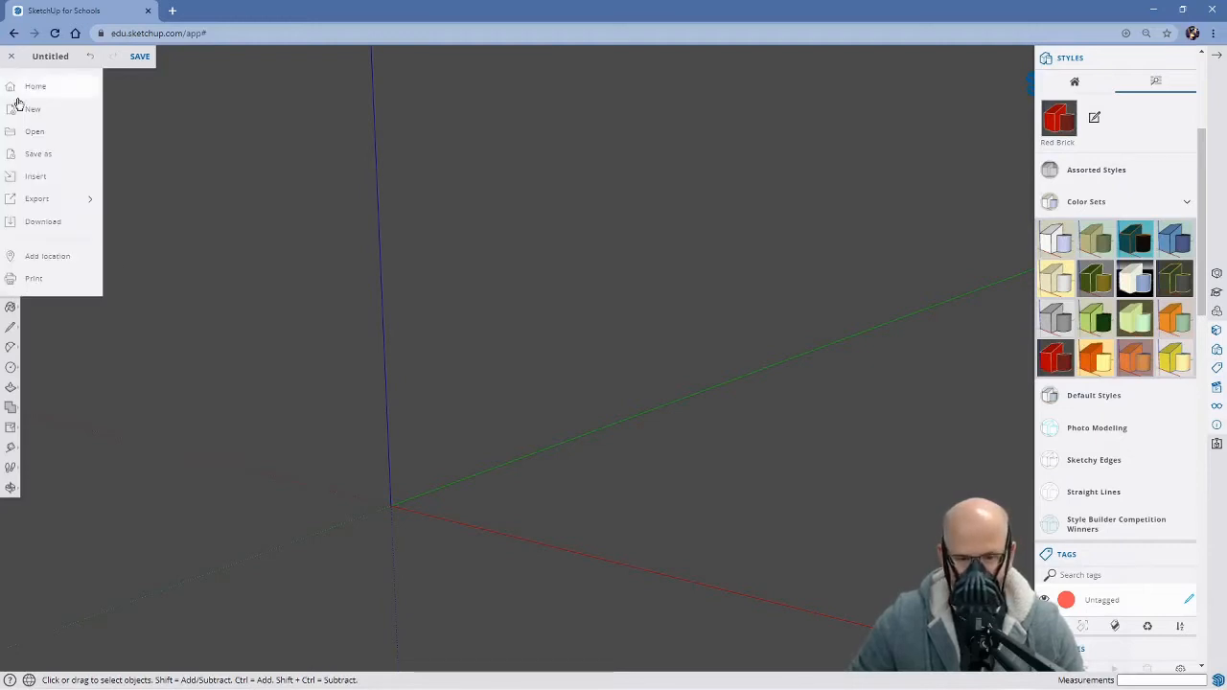
{"action": "left_click", "coordinate": [41, 181]}
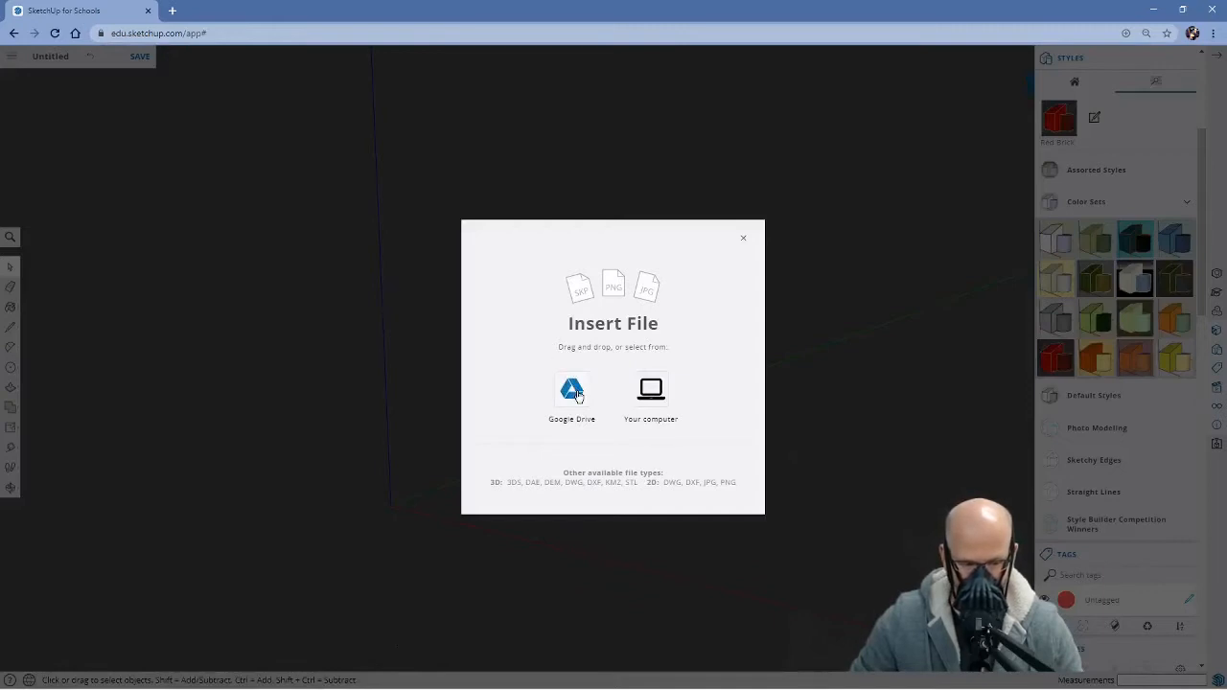
{"action": "left_click", "coordinate": [652, 395]}
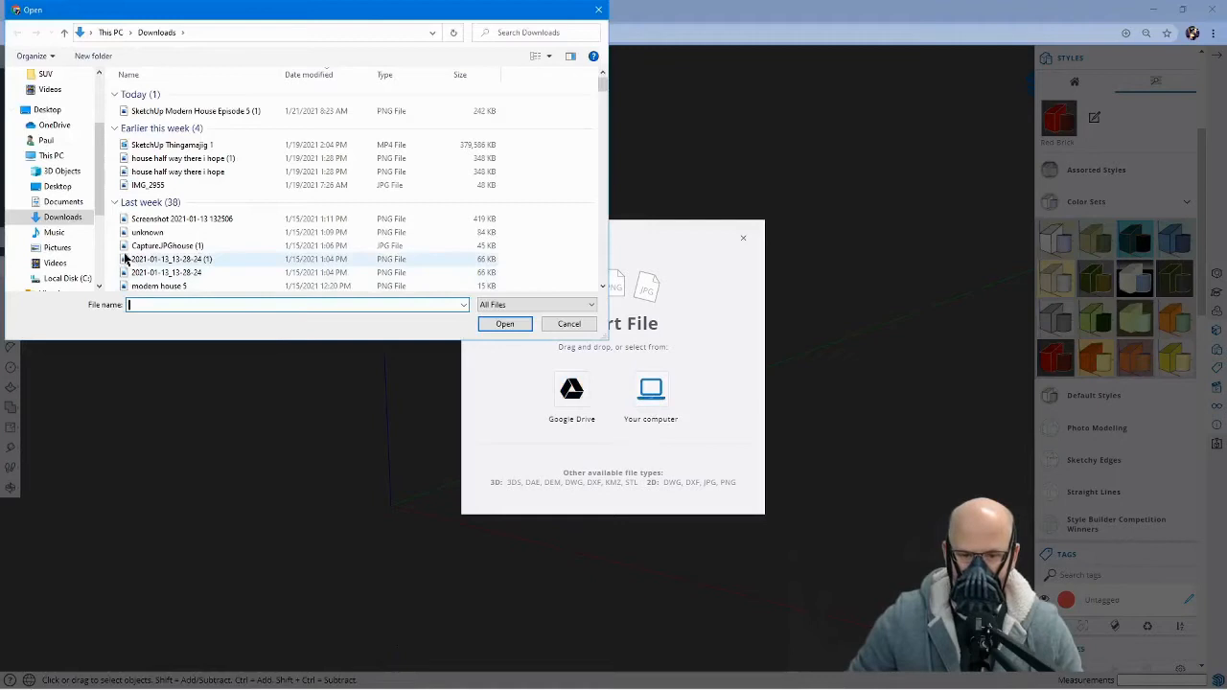
{"action": "left_click", "coordinate": [48, 111]}
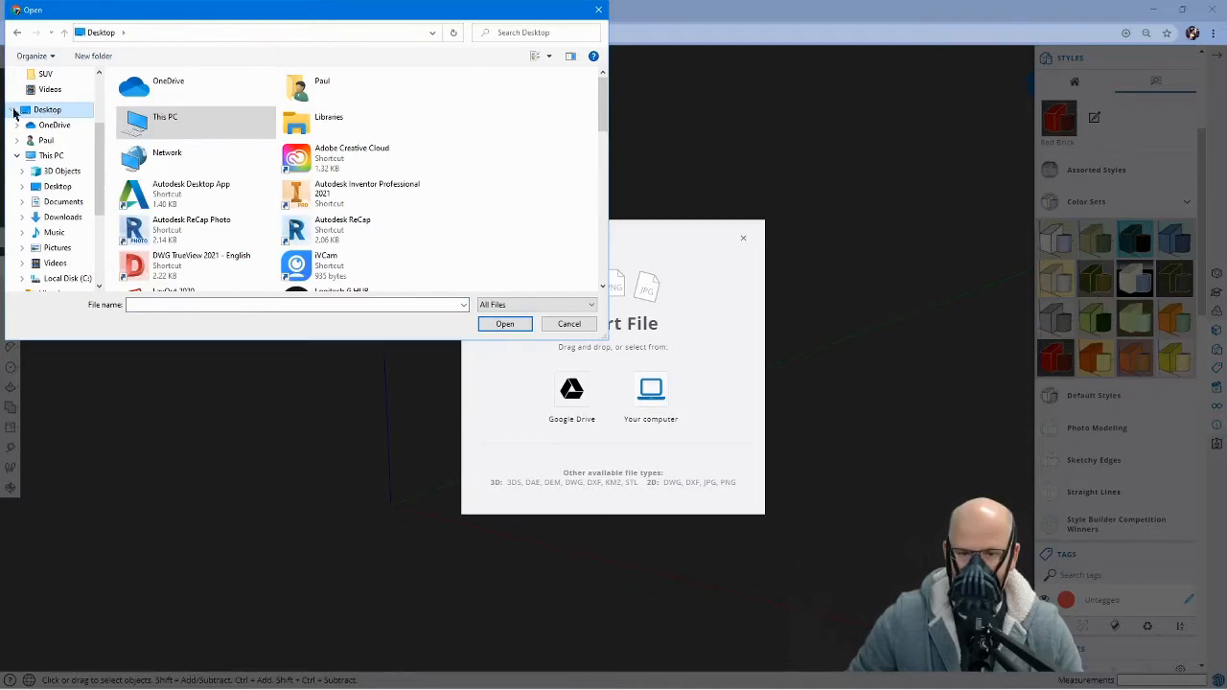
{"action": "scroll", "coordinate": [286, 175], "scroll_direction": "down", "scroll_amount": 3}
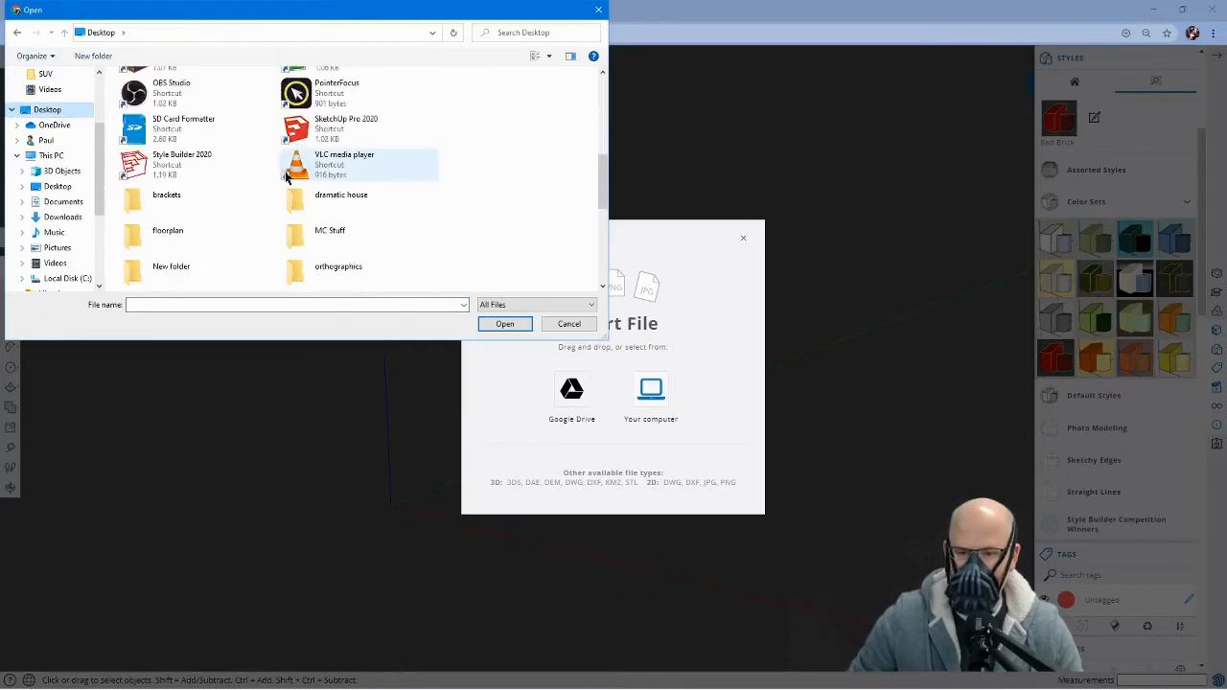
{"action": "scroll", "coordinate": [286, 175], "scroll_direction": "down", "scroll_amount": 3}
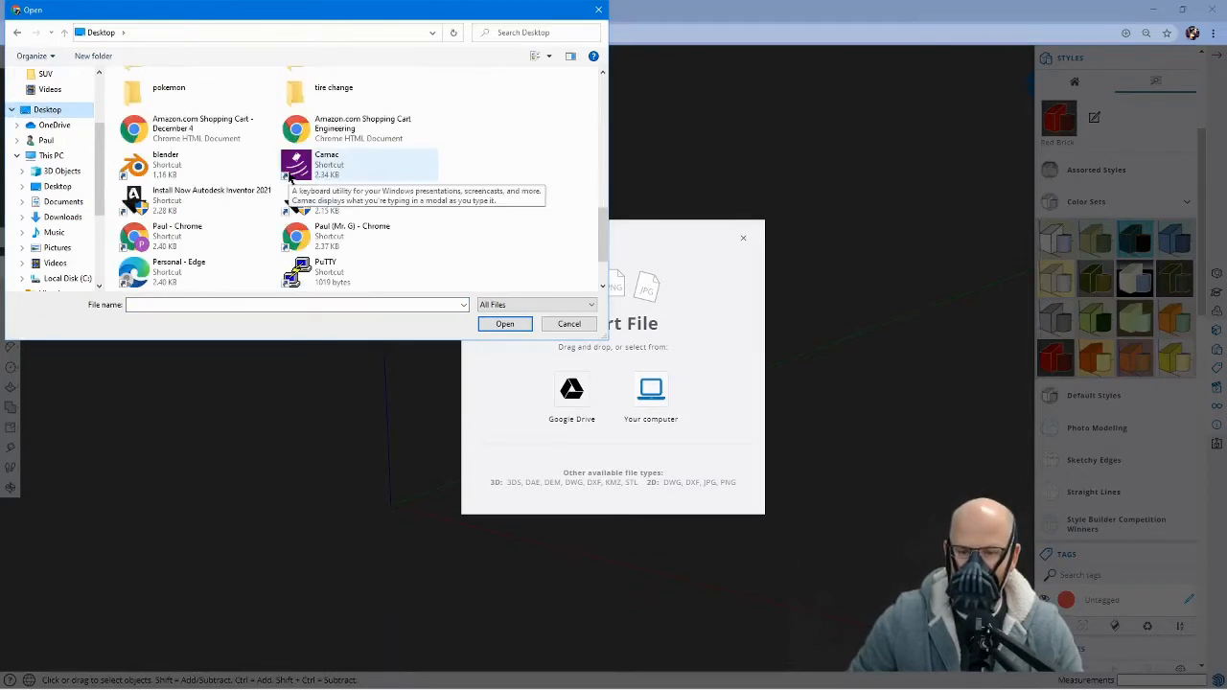
{"action": "scroll", "coordinate": [289, 177], "scroll_direction": "up", "scroll_amount": 1}
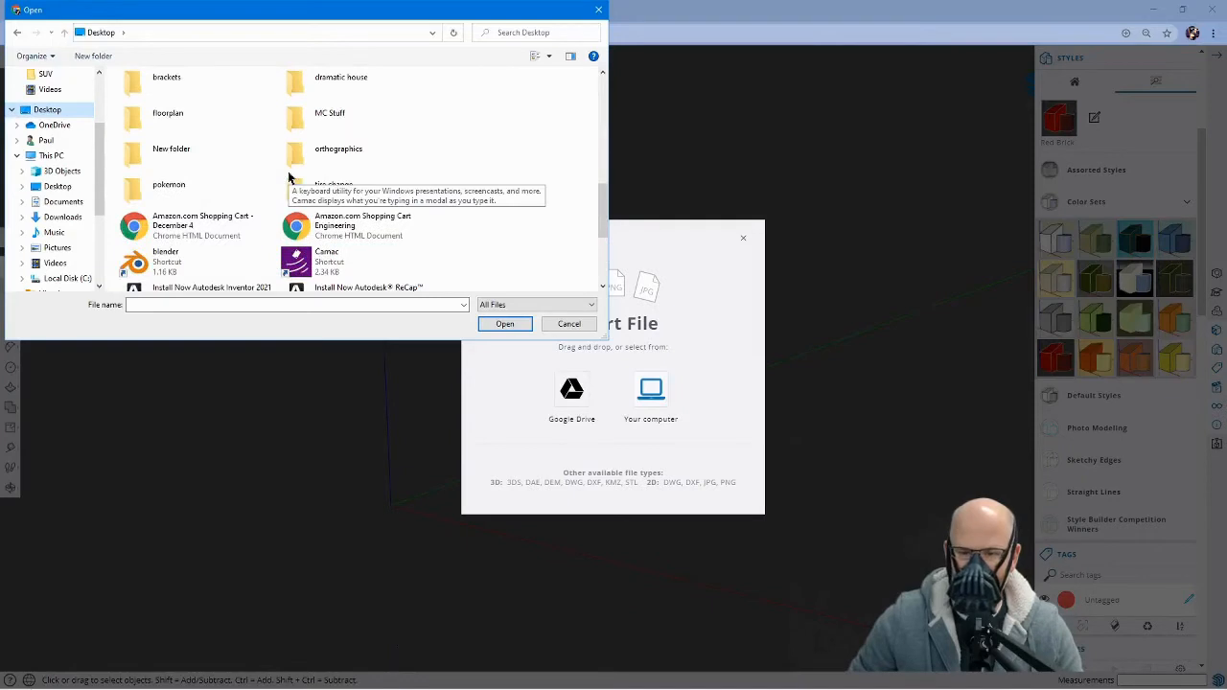
{"action": "double_click", "coordinate": [163, 84]}
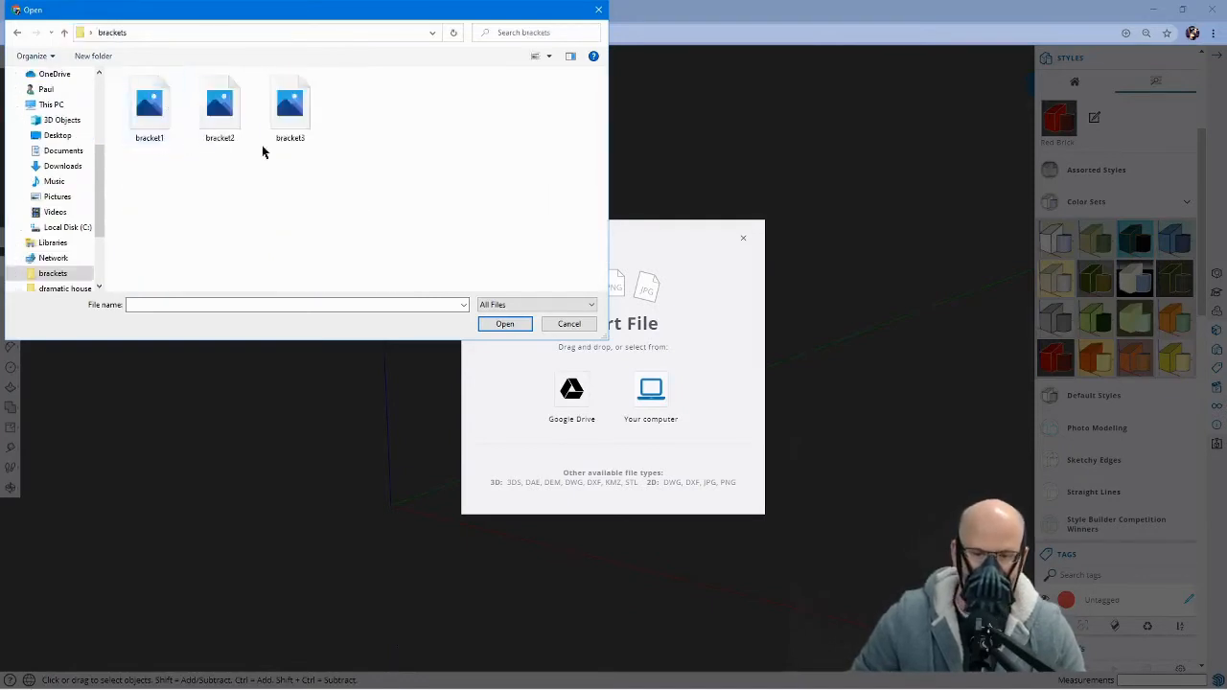
{"action": "left_click", "coordinate": [289, 125]}
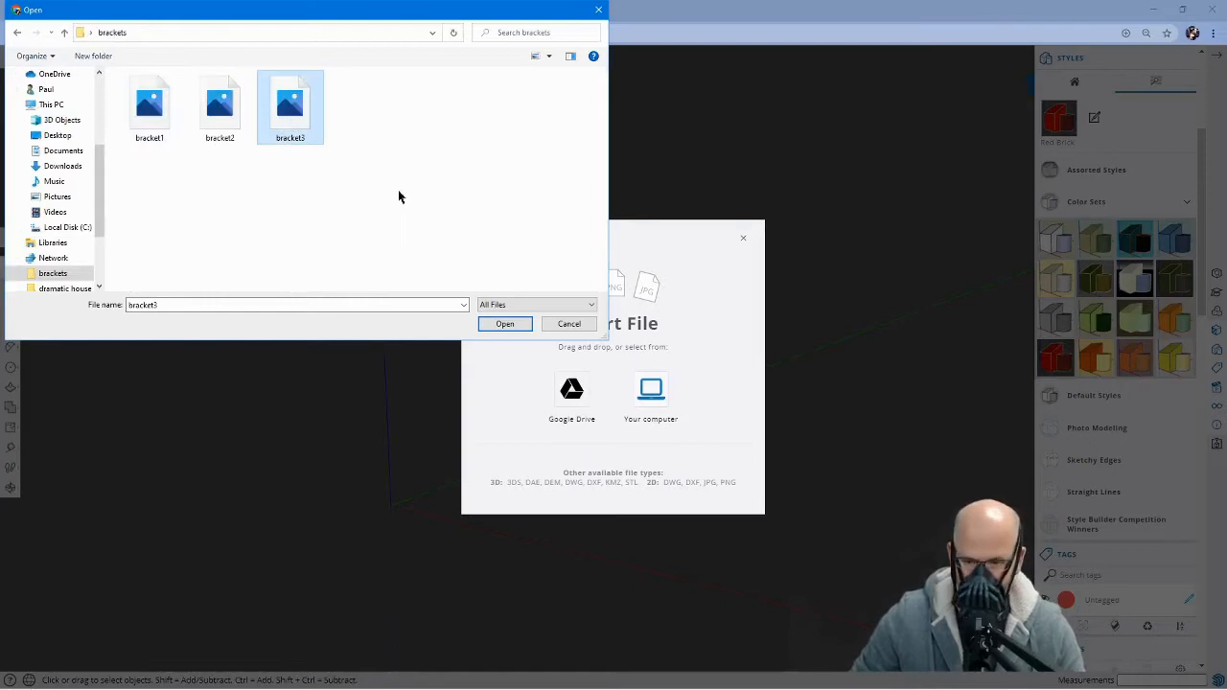
{"action": "left_click", "coordinate": [506, 326]}
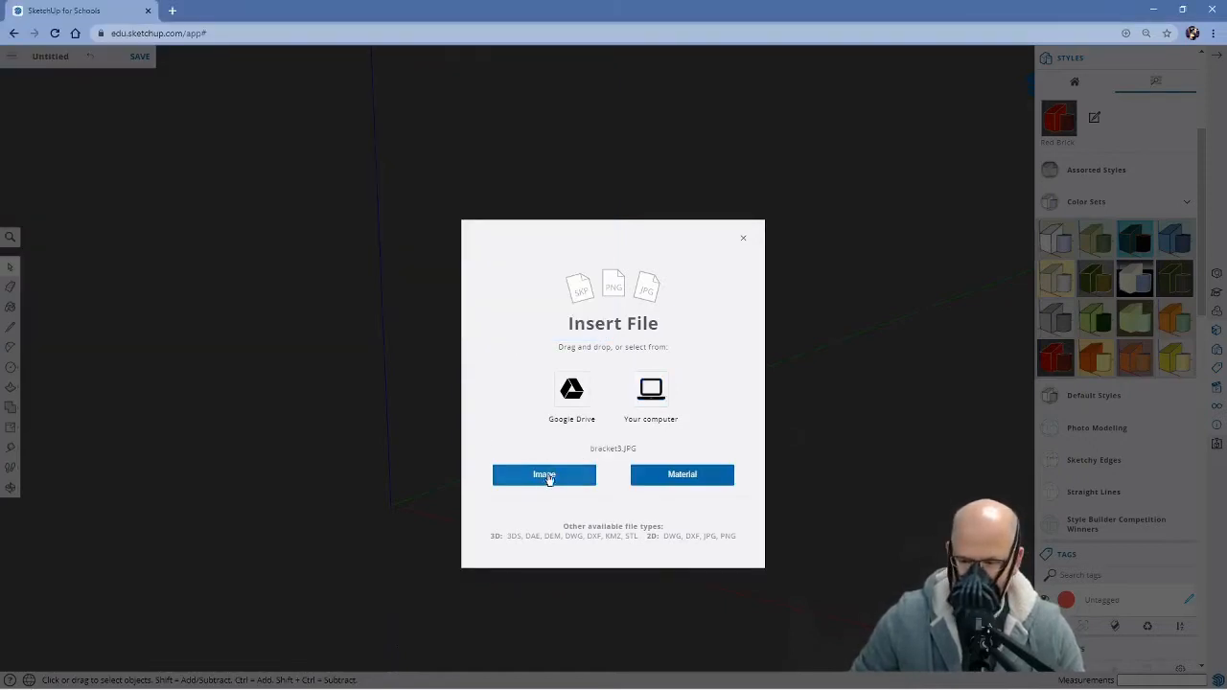
Insert bracket3 as an image on the ground plane, starting at the origin, about 1714 mm high
{"action": "left_click", "coordinate": [570, 475]}
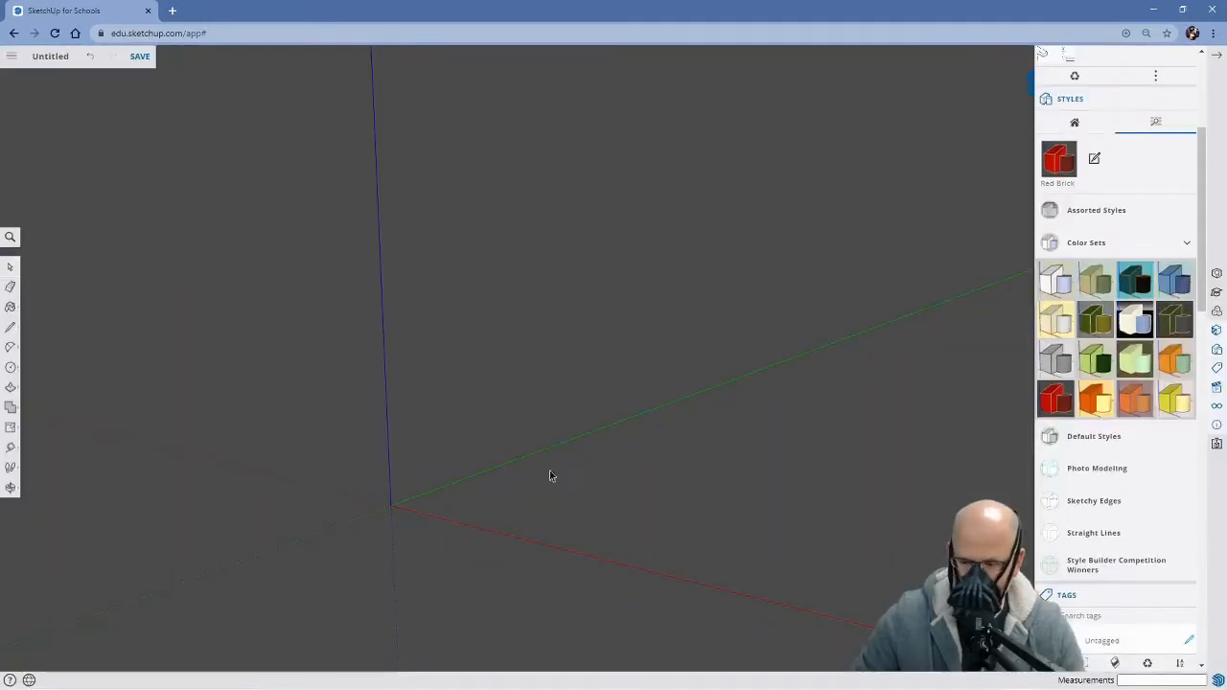
{"action": "left_click", "coordinate": [390, 508]}
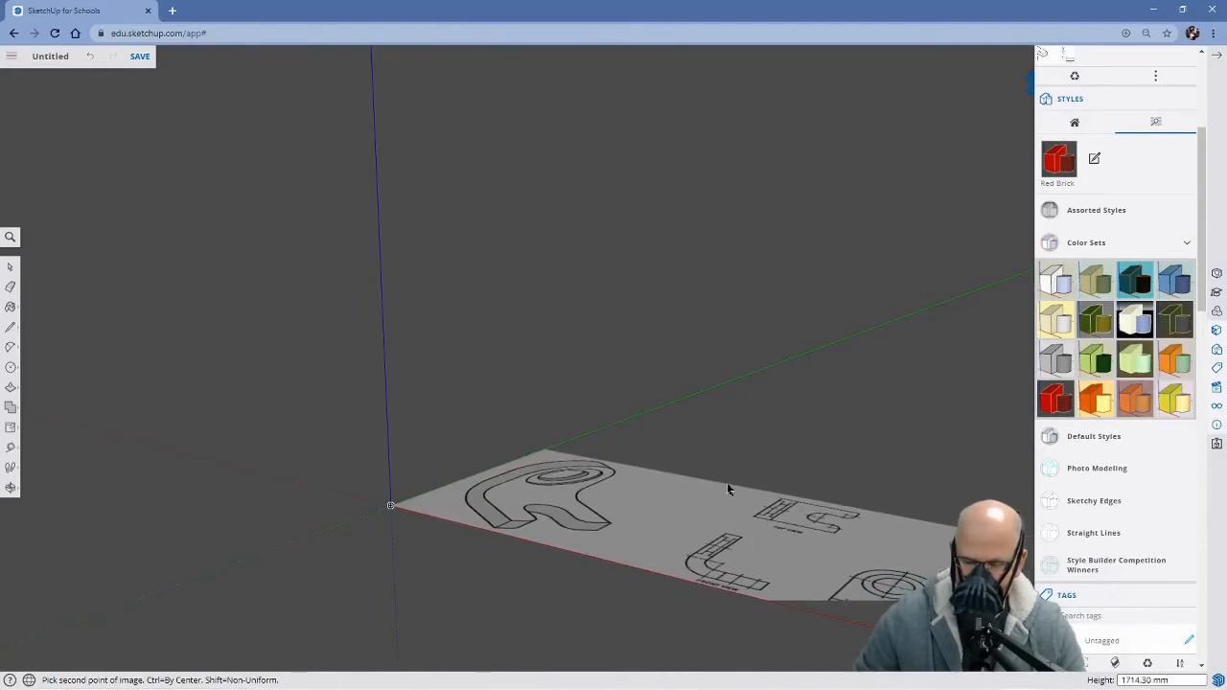
{"action": "left_click", "coordinate": [727, 486]}
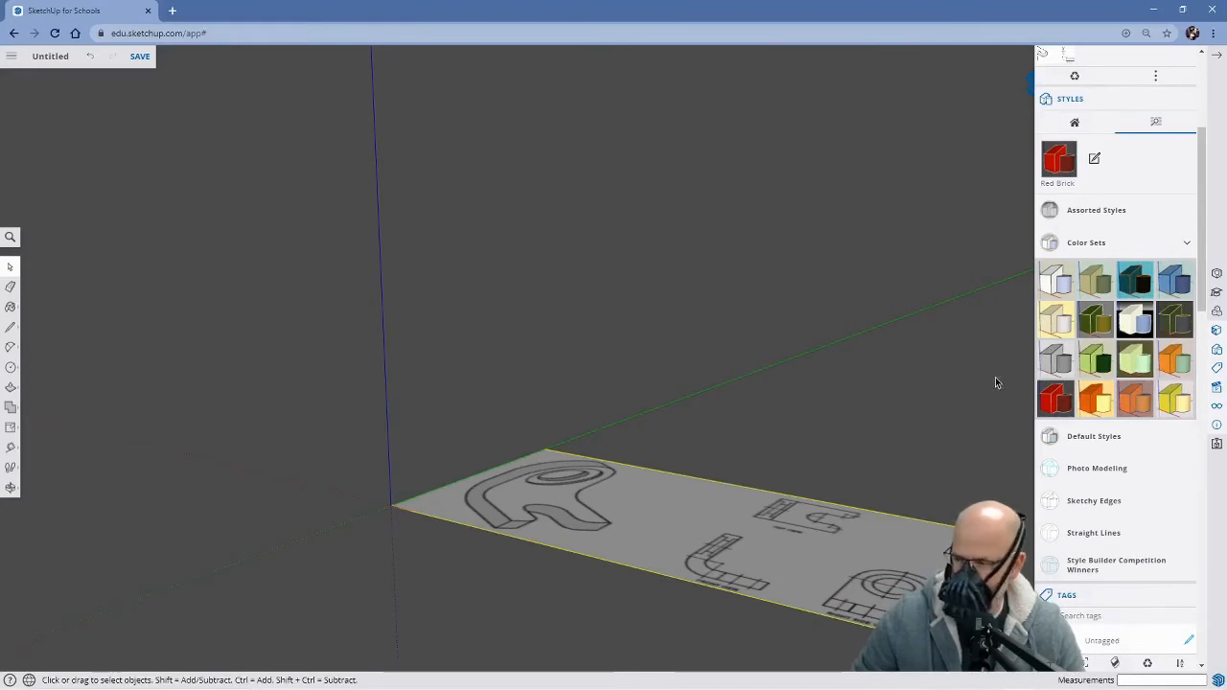
Switch to the top view and explode the inserted bracket image
{"action": "left_click", "coordinate": [1217, 407]}
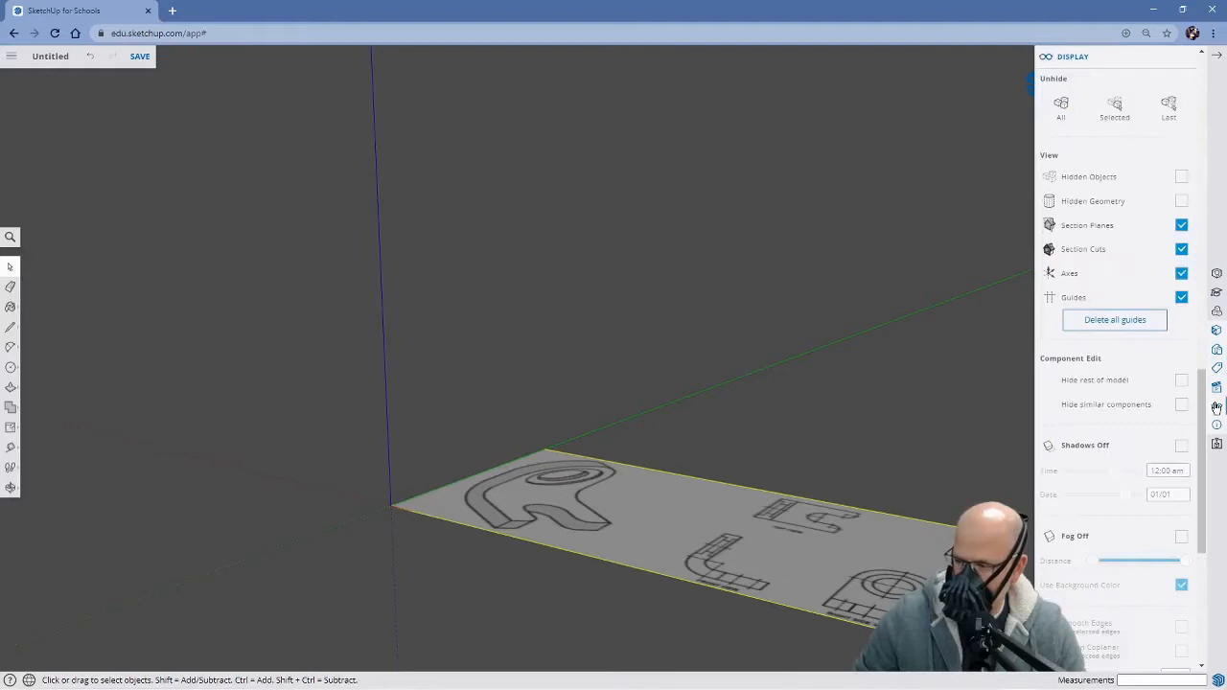
{"action": "left_click", "coordinate": [1218, 388]}
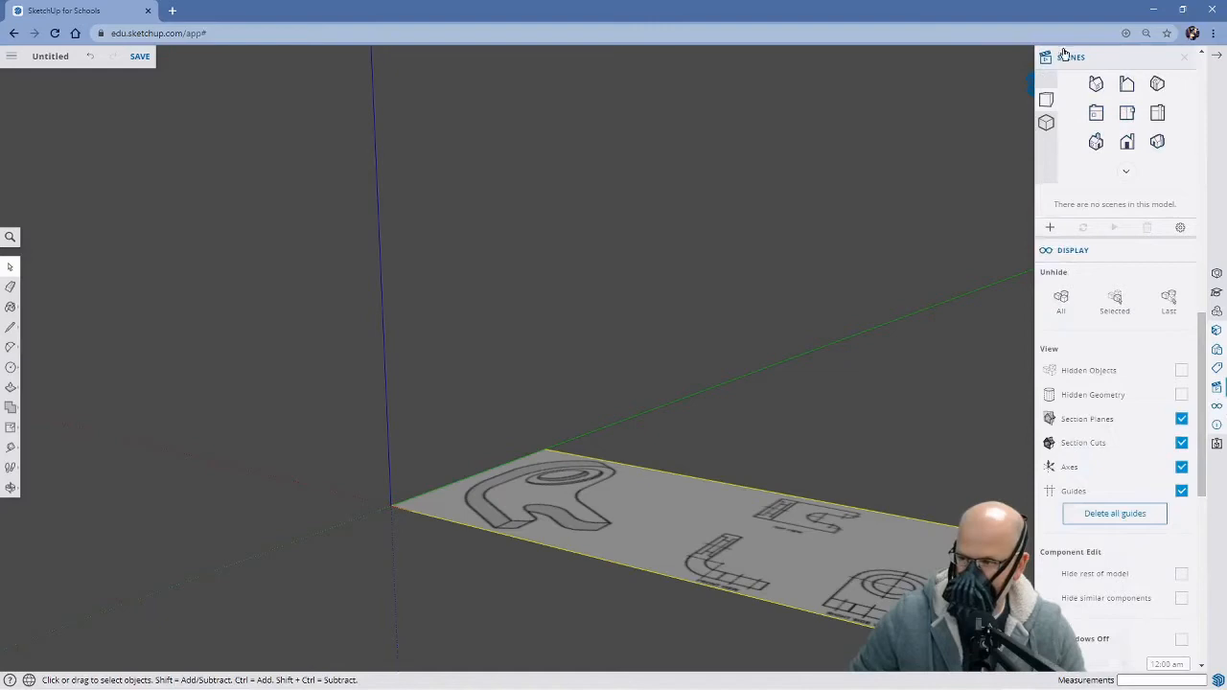
{"action": "left_click", "coordinate": [1127, 113]}
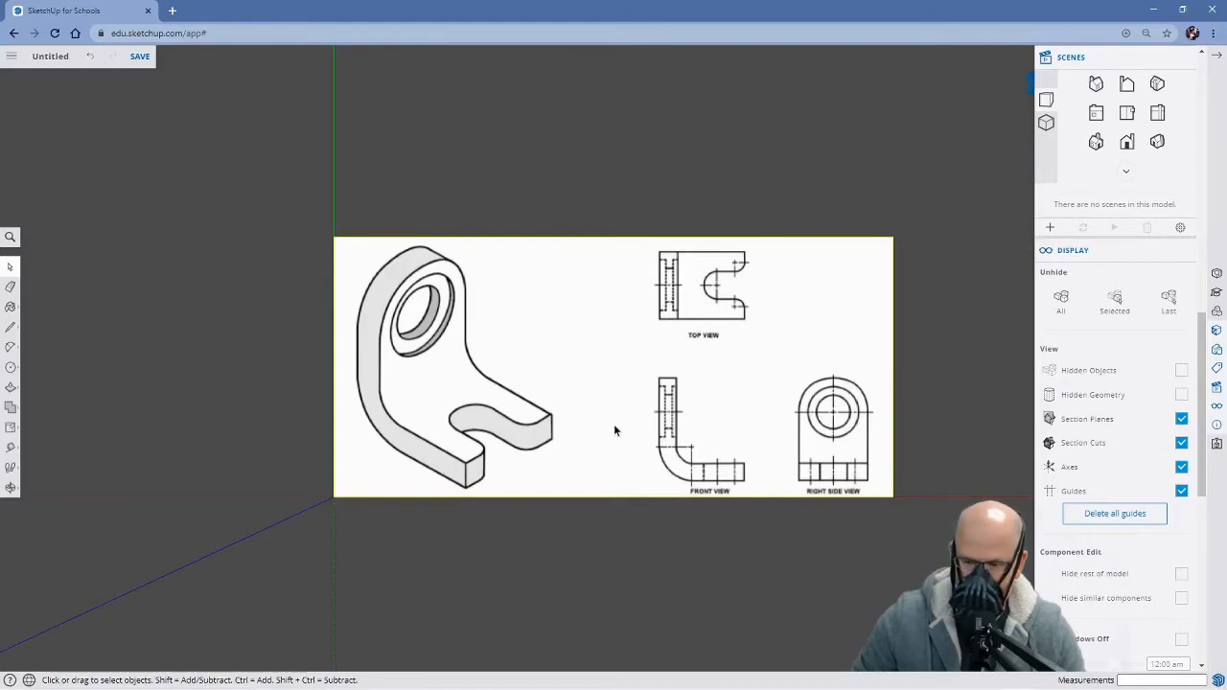
{"action": "right_click", "coordinate": [529, 306]}
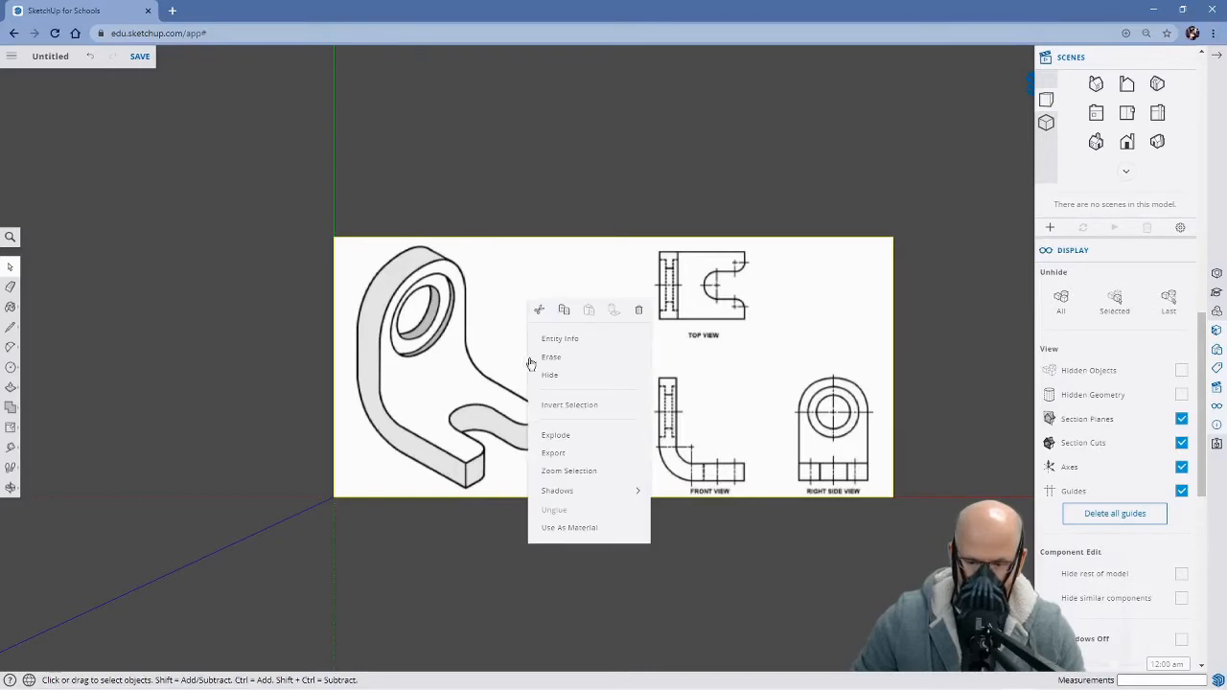
{"action": "left_click", "coordinate": [573, 436]}
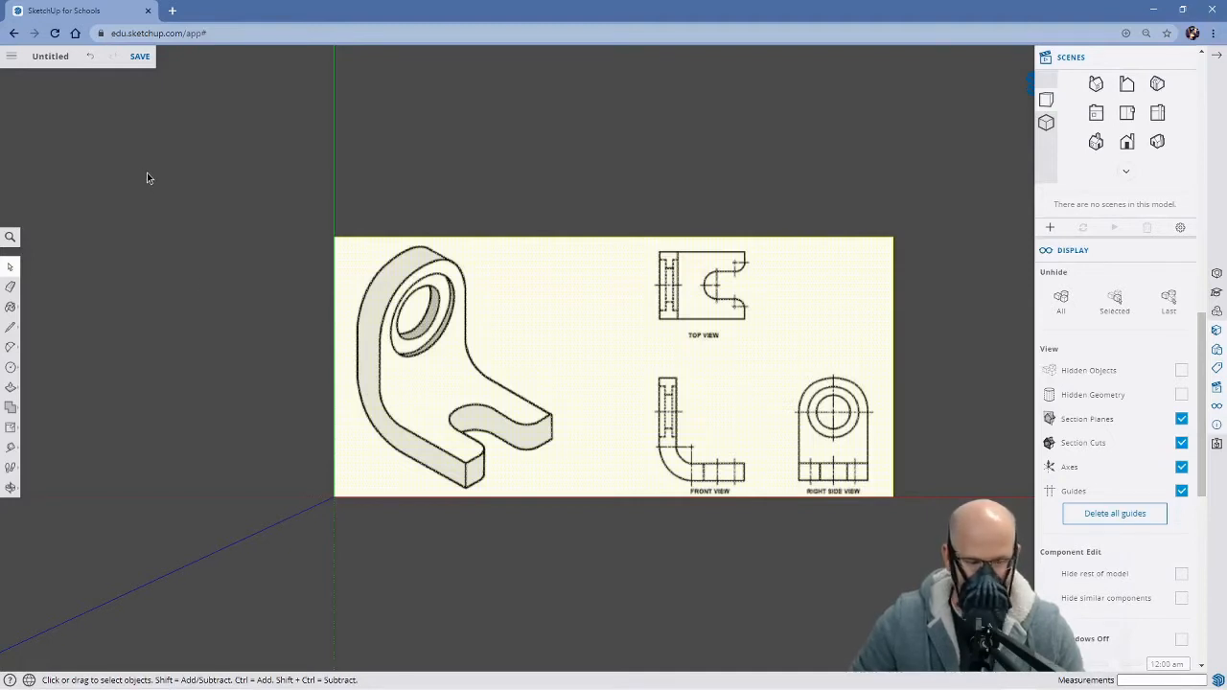
Try to save the model as Bracket 900 in the Engineering folder on Google Drive
{"action": "left_click", "coordinate": [140, 57]}
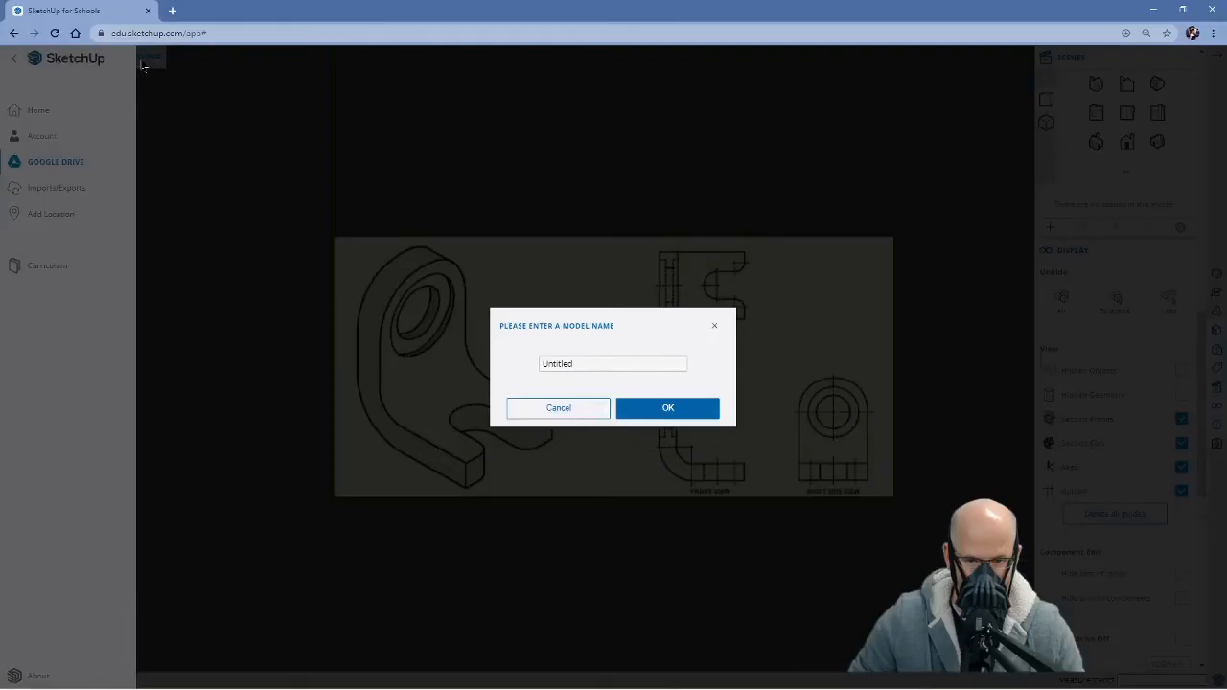
{"action": "left_click", "coordinate": [571, 364]}
{"action": "left_click_drag", "start_coordinate": [570, 365], "coordinate": [507, 365]}
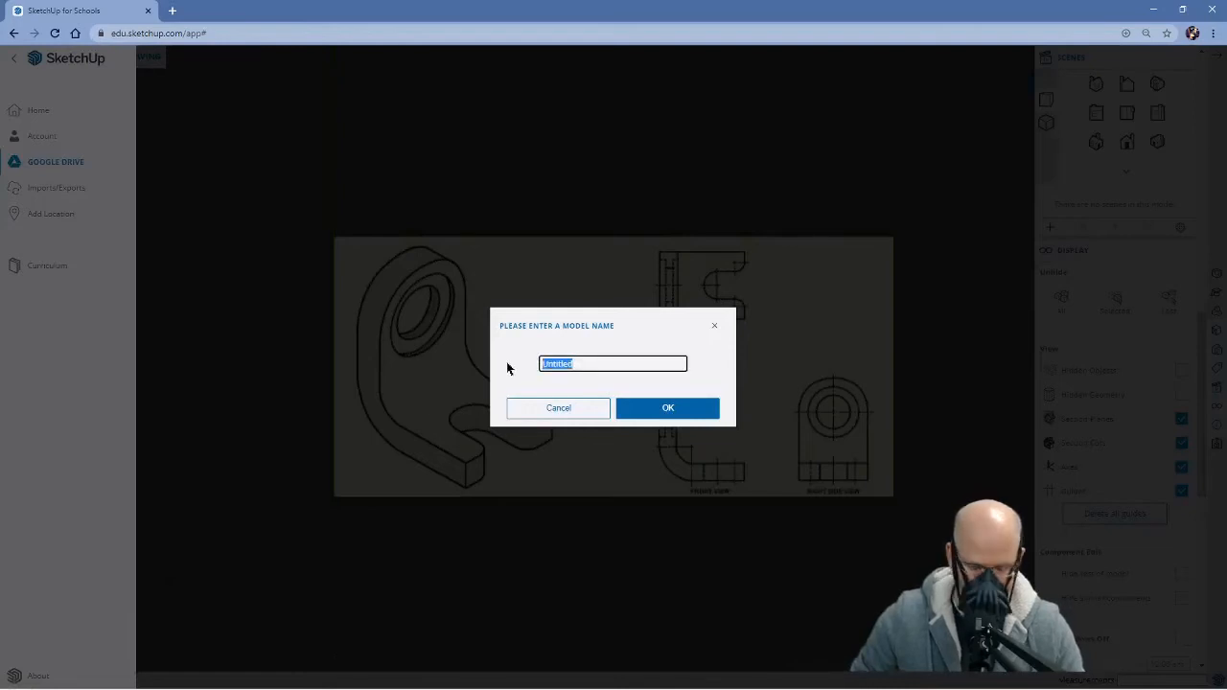
{"action": "type", "text": "S"}
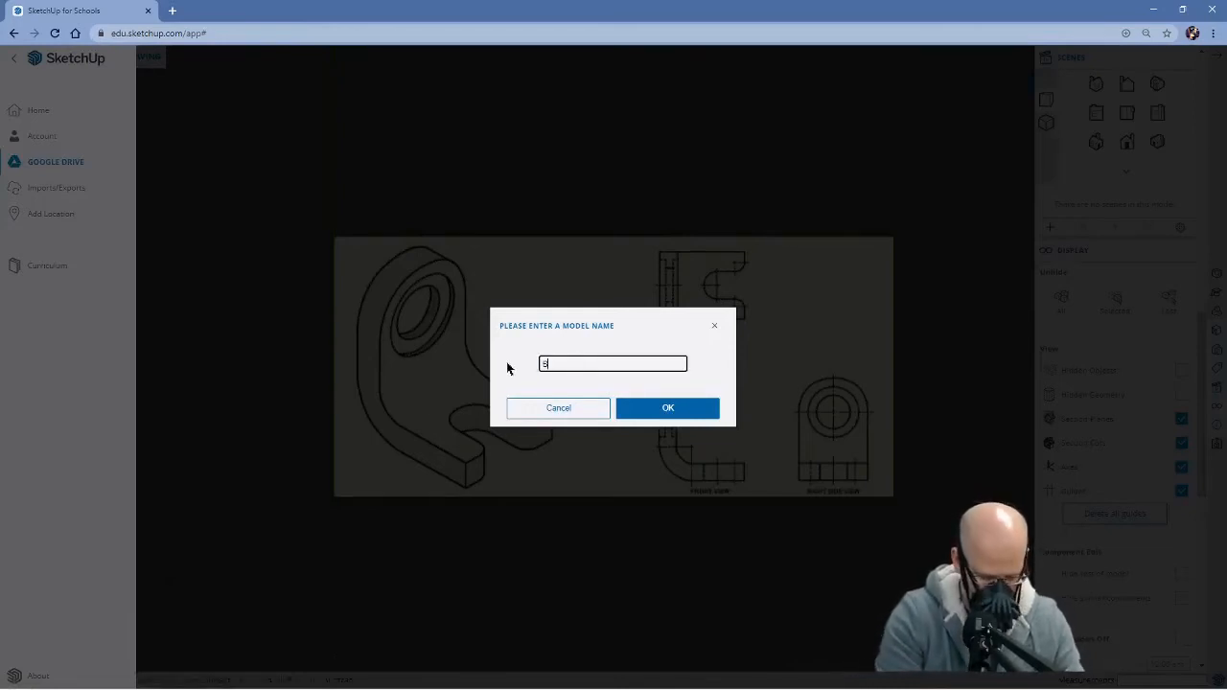
{"action": "type", "text": "racket 9000"}
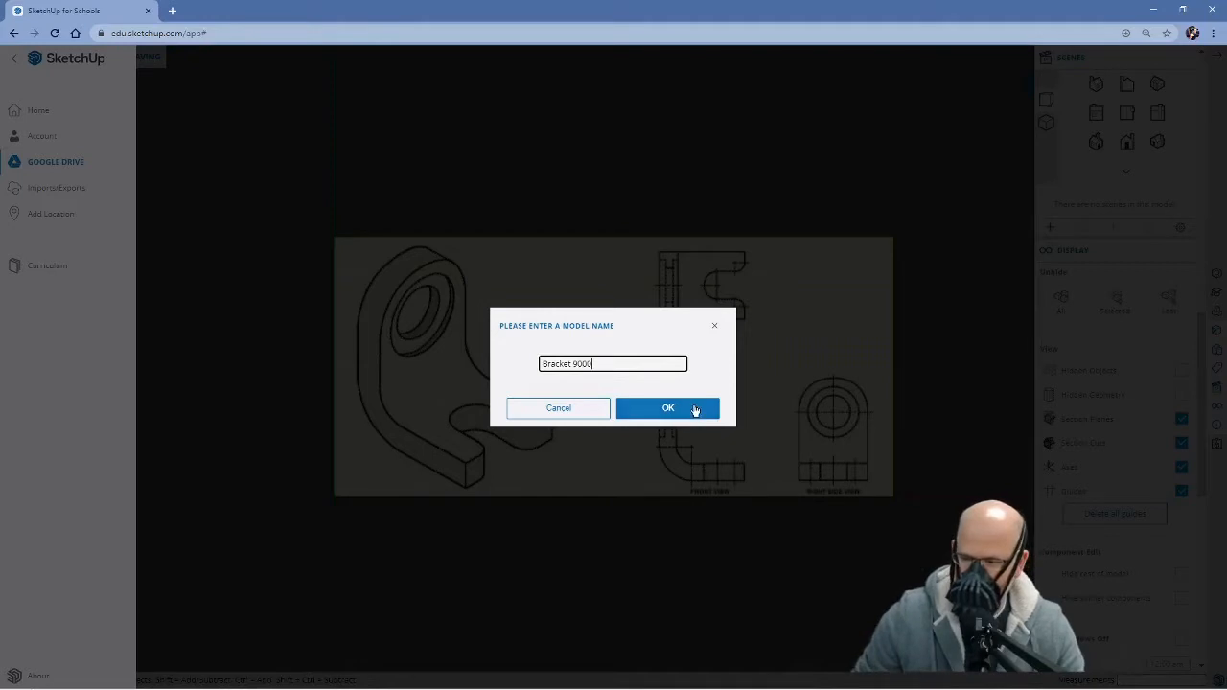
{"action": "left_click", "coordinate": [691, 409]}
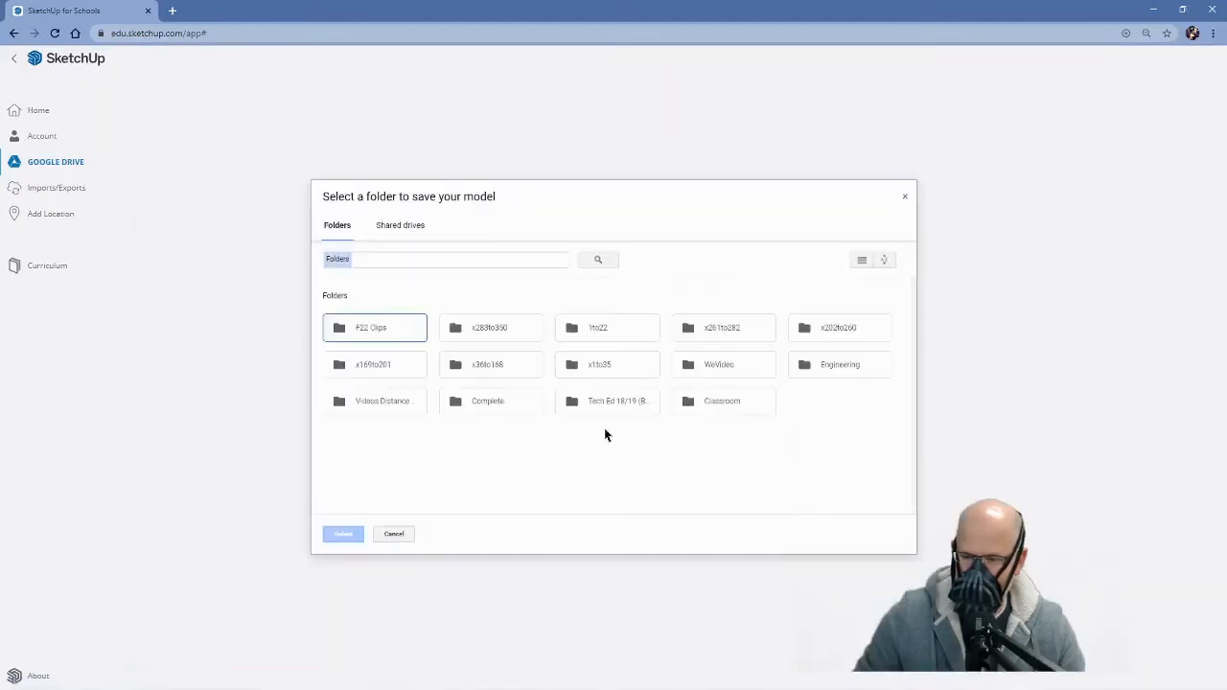
{"action": "left_click", "coordinate": [808, 372]}
{"action": "left_click", "coordinate": [340, 534]}
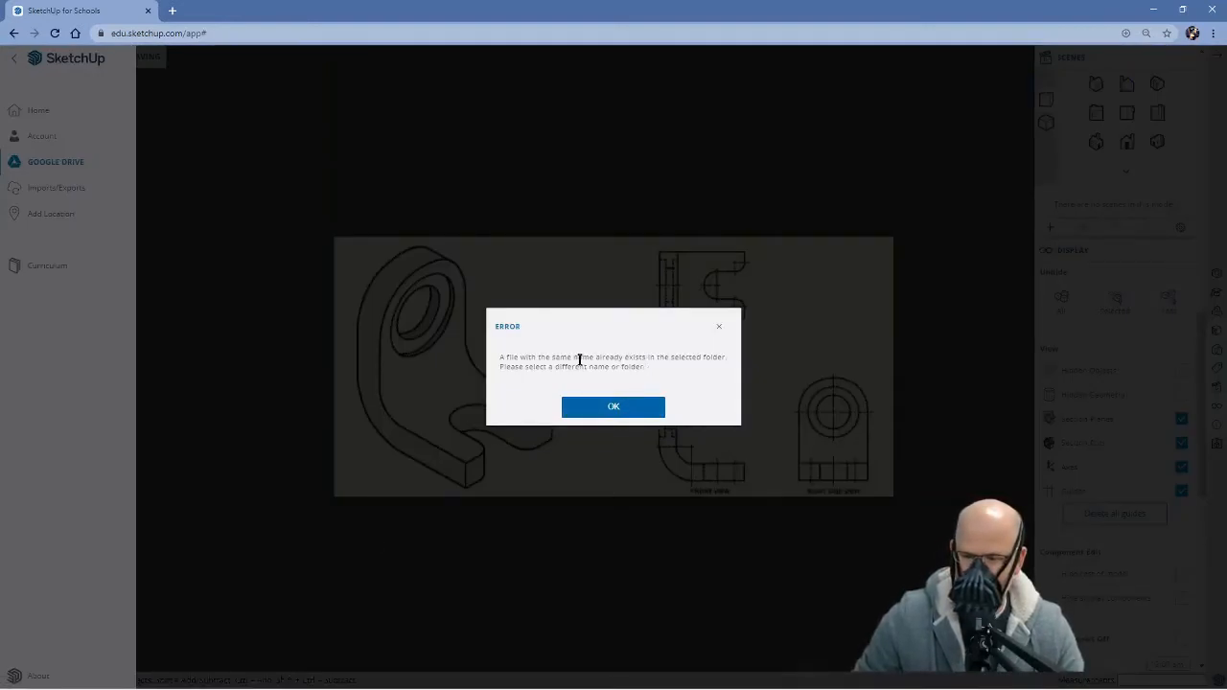
{"action": "left_click", "coordinate": [605, 411]}
Save the model as Bracket 8000 in the Engineering folder on Google Drive
{"action": "left_click", "coordinate": [654, 365]}
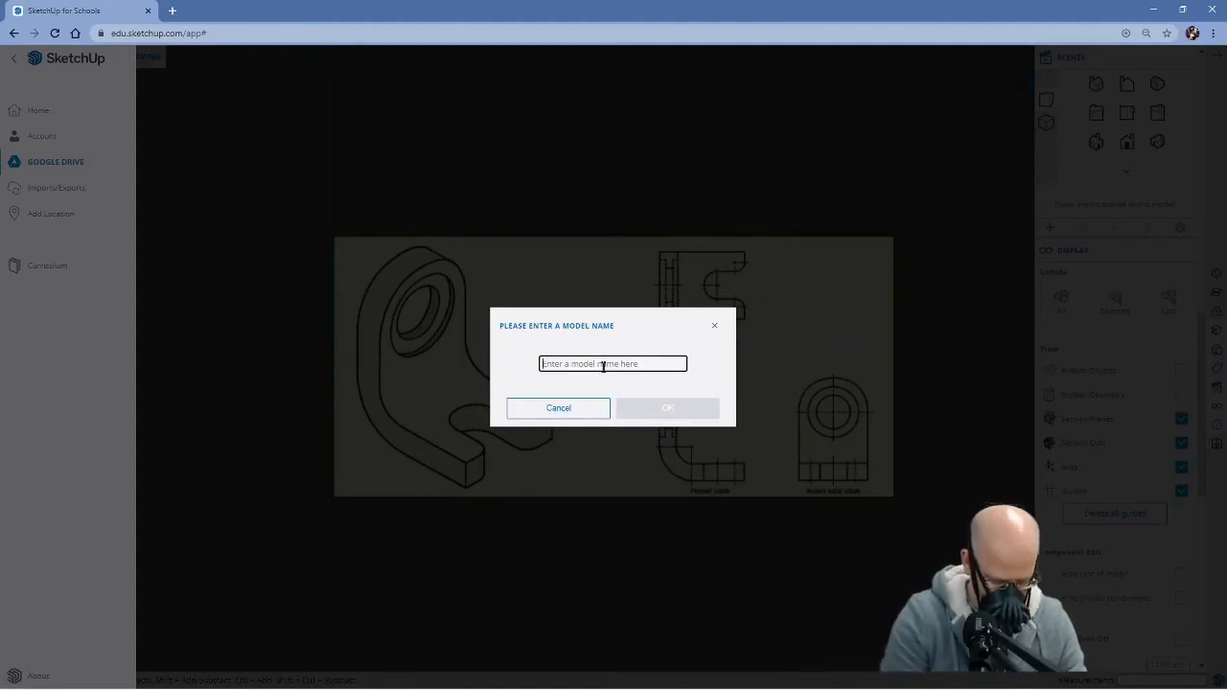
{"action": "type", "text": "Bracket "}
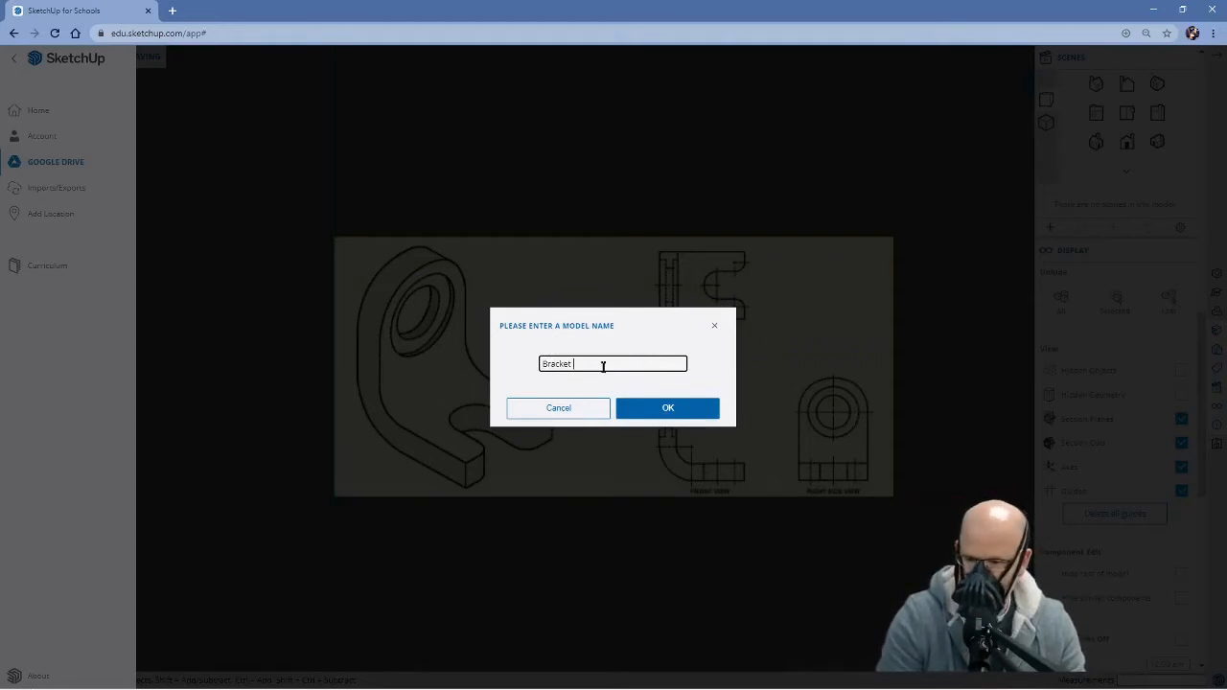
{"action": "type", "text": "8"}
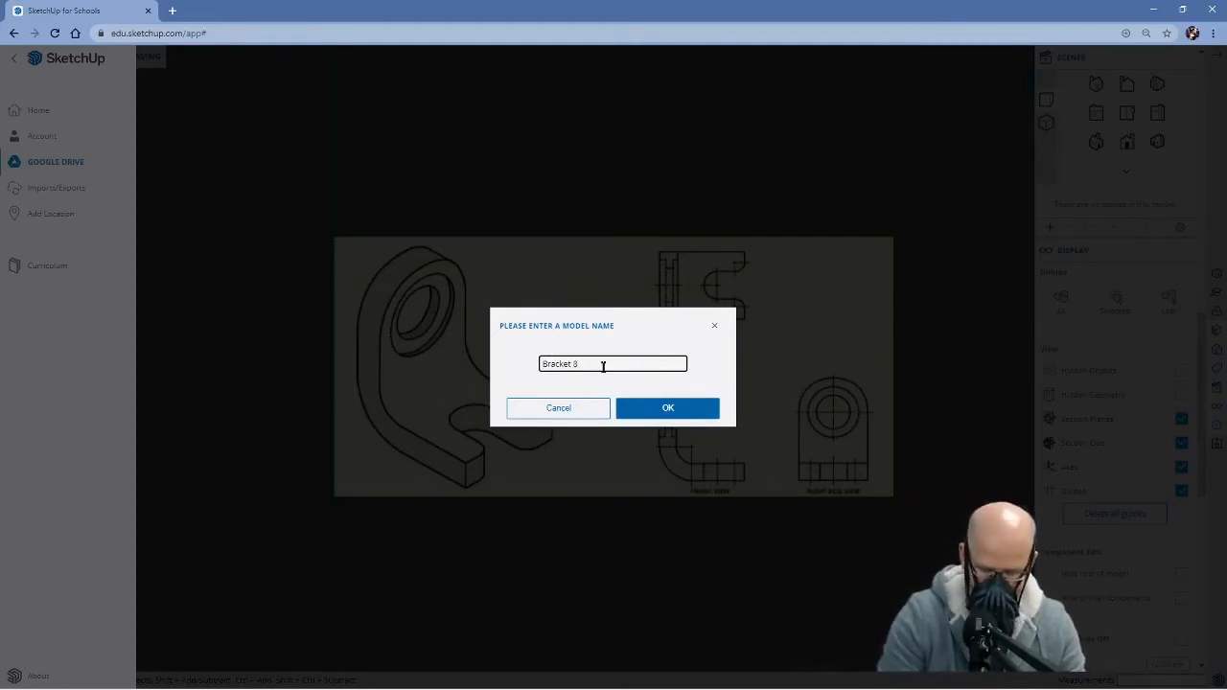
{"action": "type", "text": "000"}
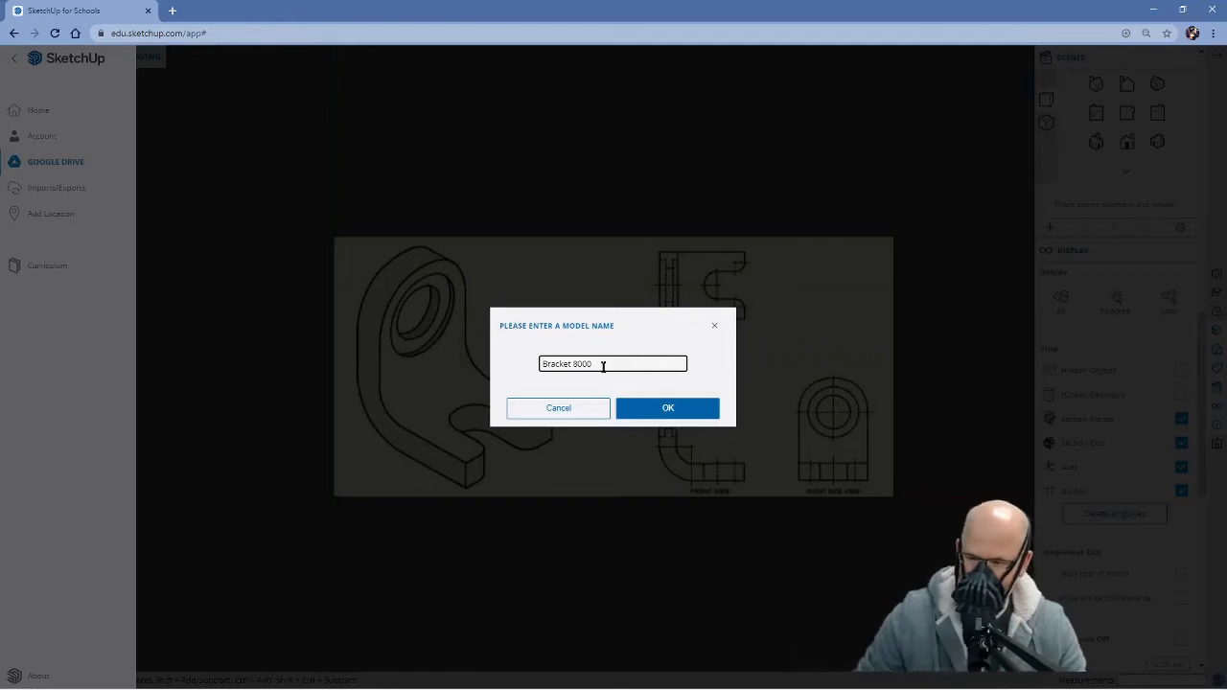
{"action": "left_click", "coordinate": [643, 407]}
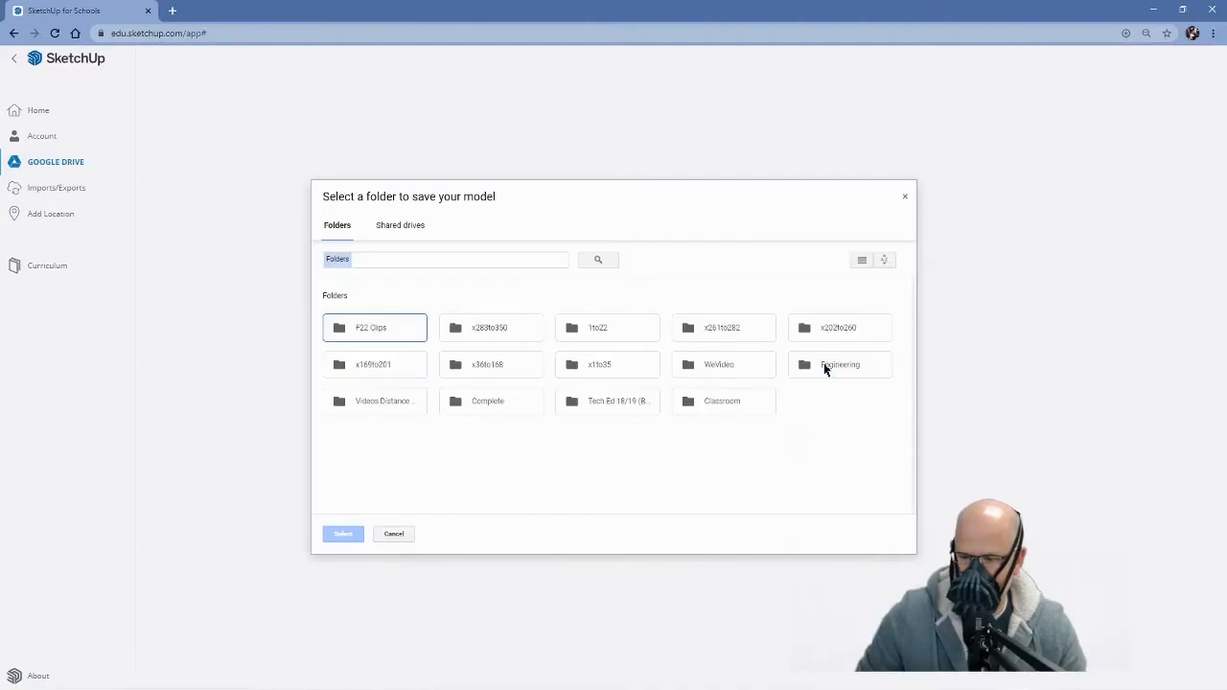
{"action": "left_click", "coordinate": [825, 368]}
{"action": "left_click", "coordinate": [344, 534]}
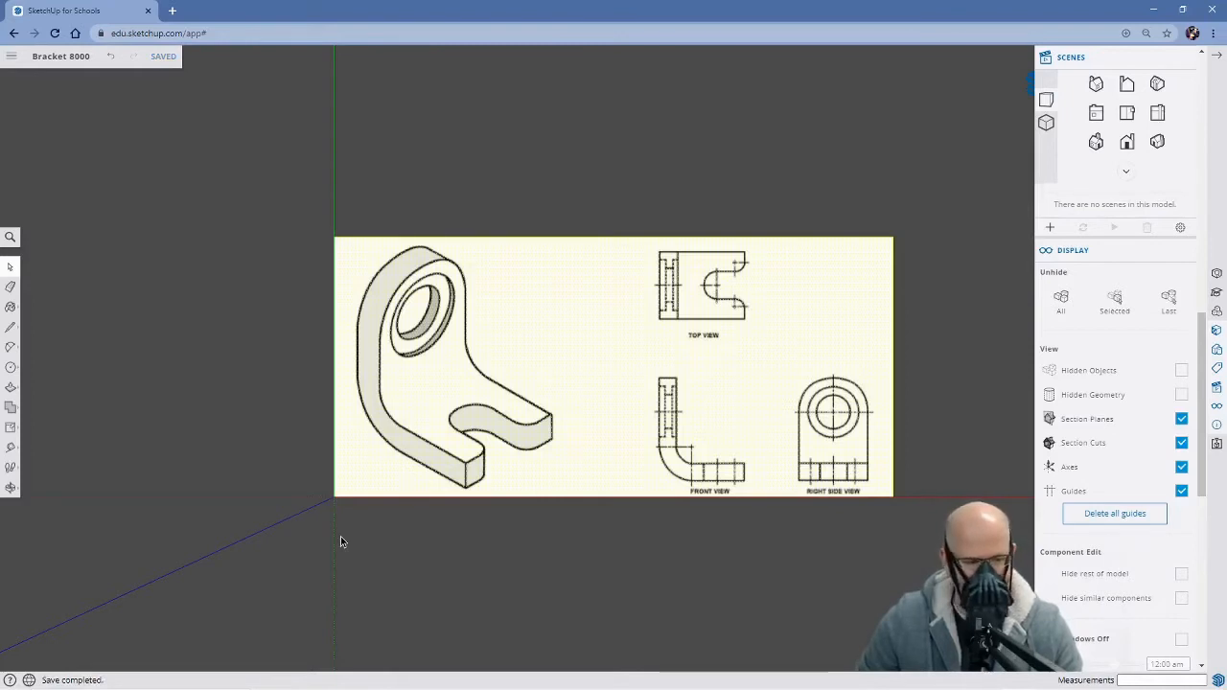
Measure the full width of the top view's upper edge with the Tape Measure and resize the whole model so it equals 400 mm
{"action": "left_click", "coordinate": [10, 449]}
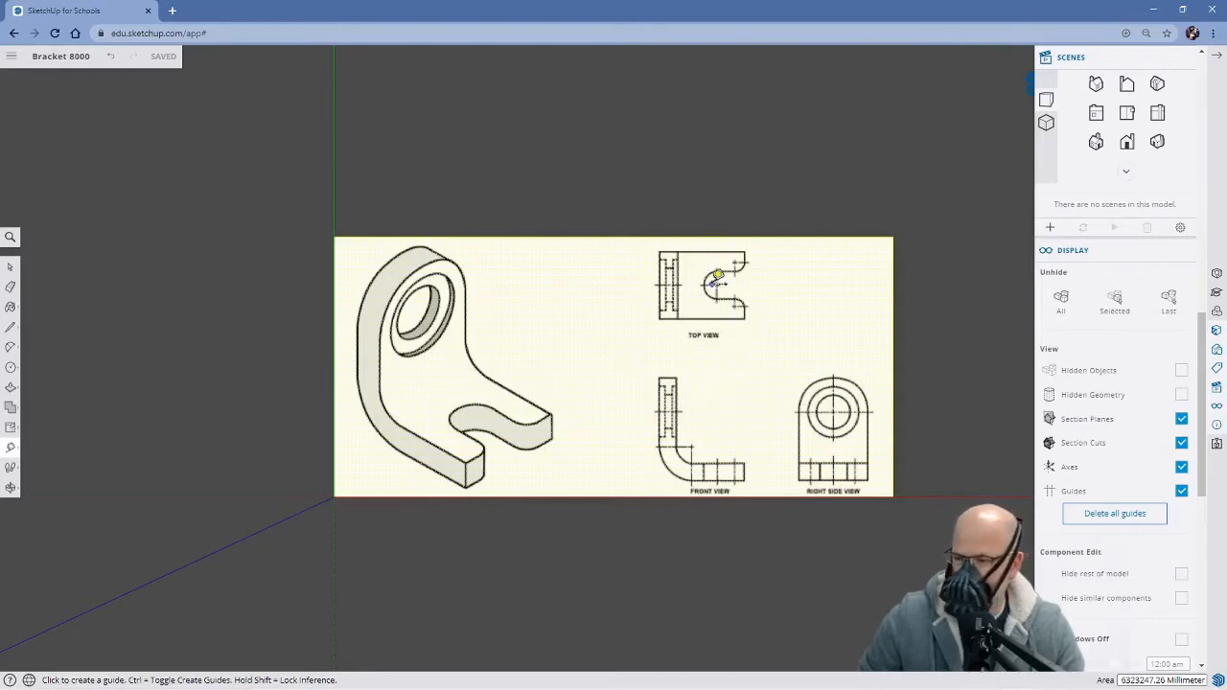
{"action": "scroll", "coordinate": [717, 277], "scroll_direction": "up", "scroll_amount": 2}
{"action": "scroll", "coordinate": [717, 277], "scroll_direction": "up", "scroll_amount": 1}
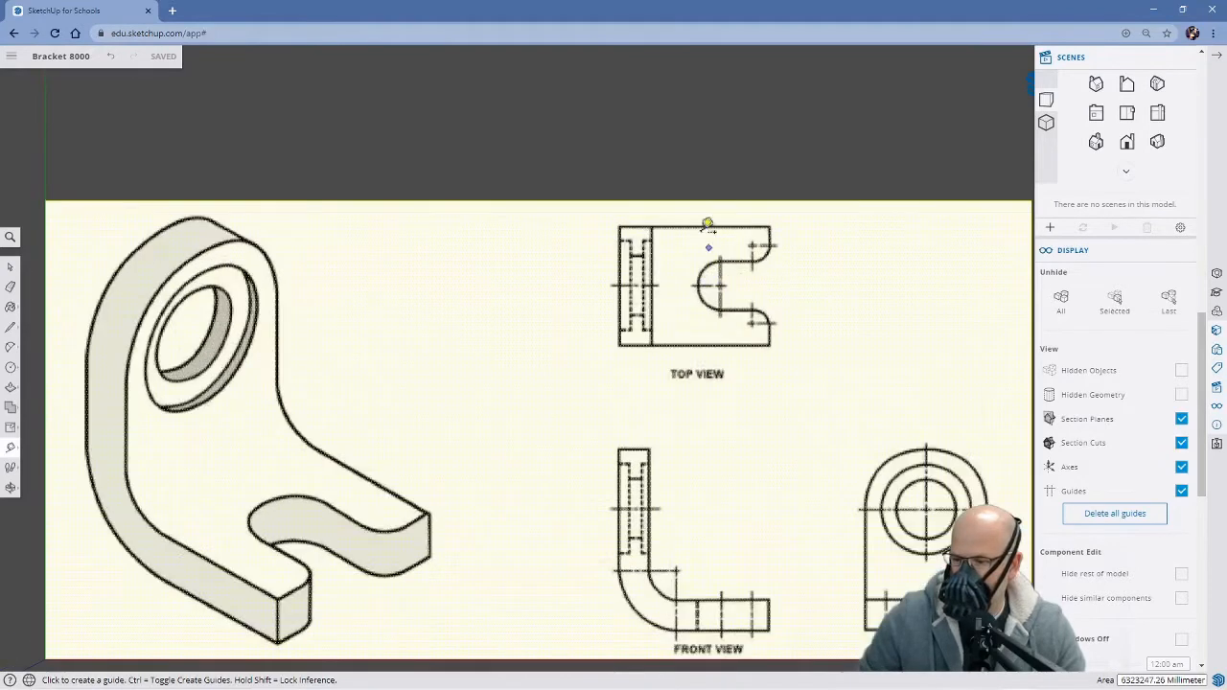
{"action": "left_click", "coordinate": [621, 227]}
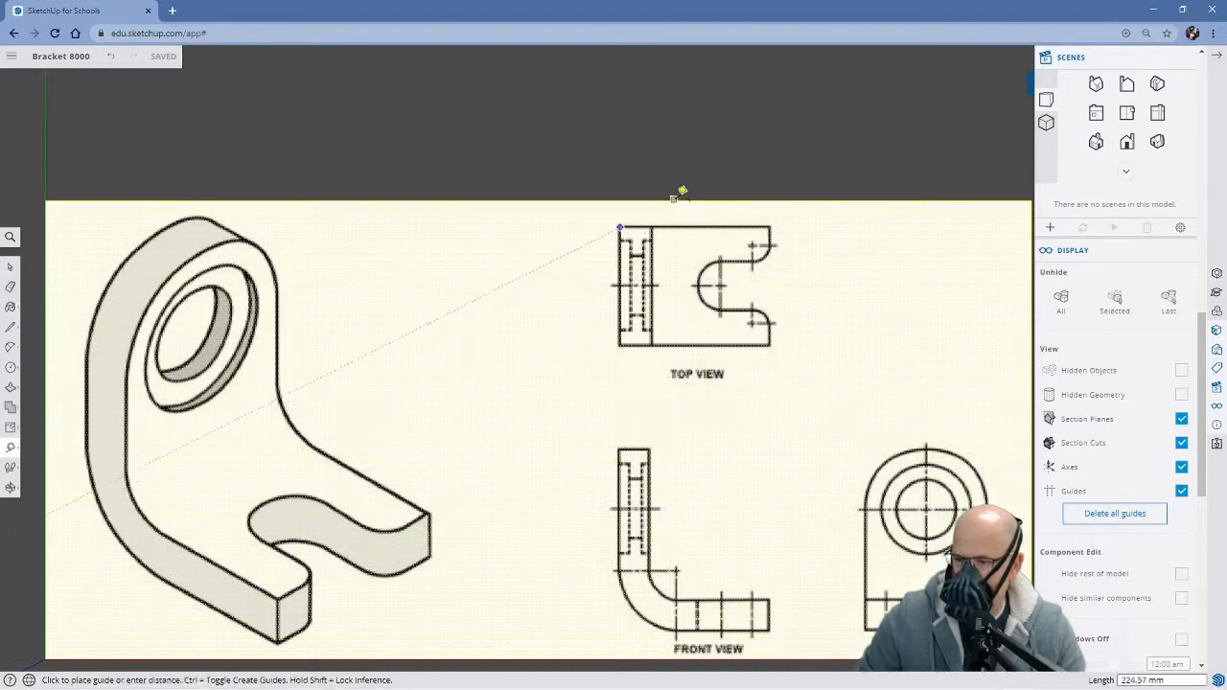
{"action": "left_click", "coordinate": [771, 228]}
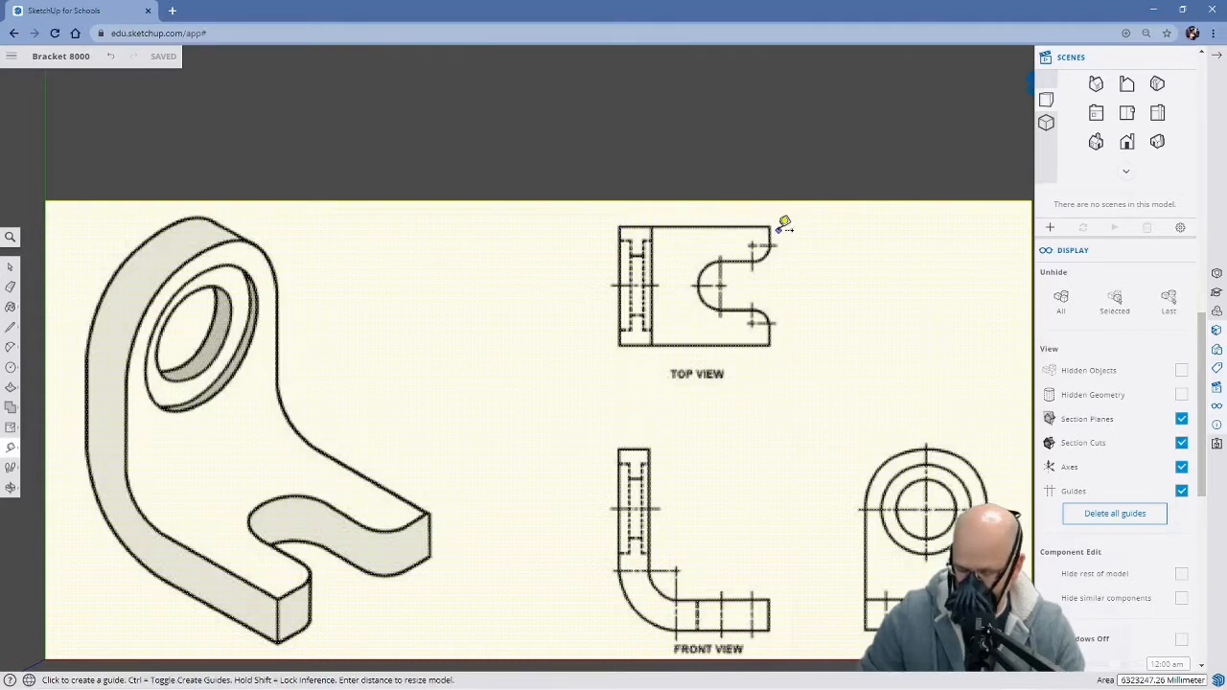
{"action": "type", "text": "400"}
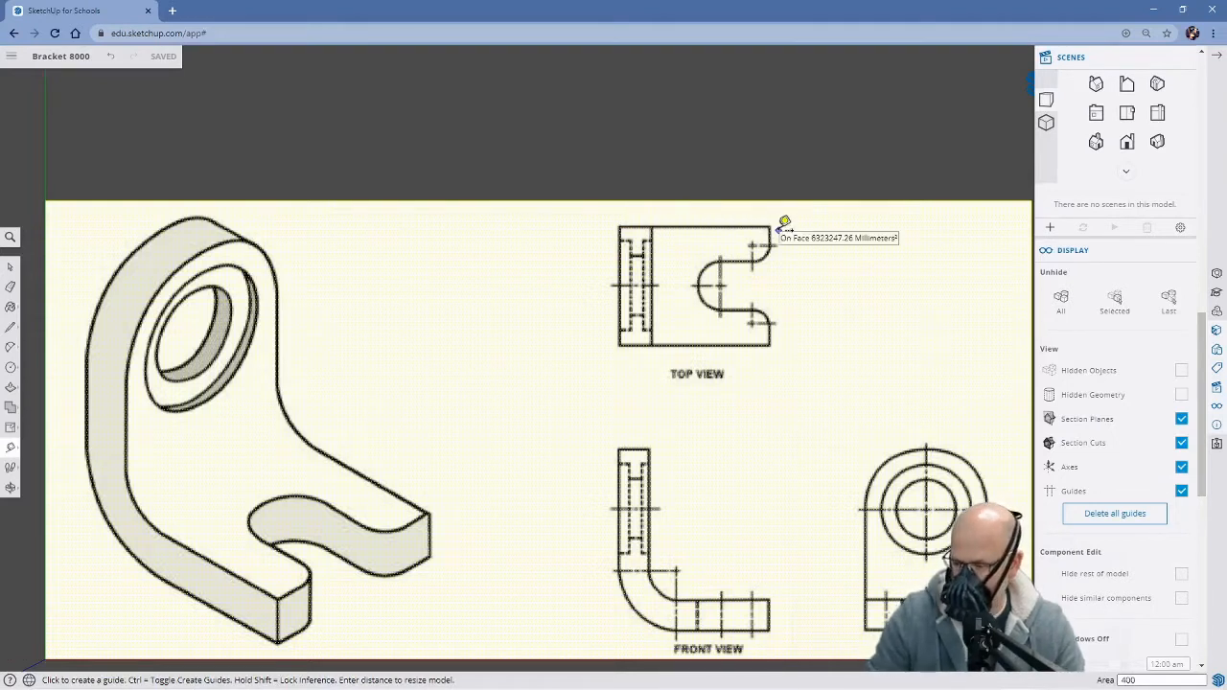
{"action": "key", "text": "Return"}
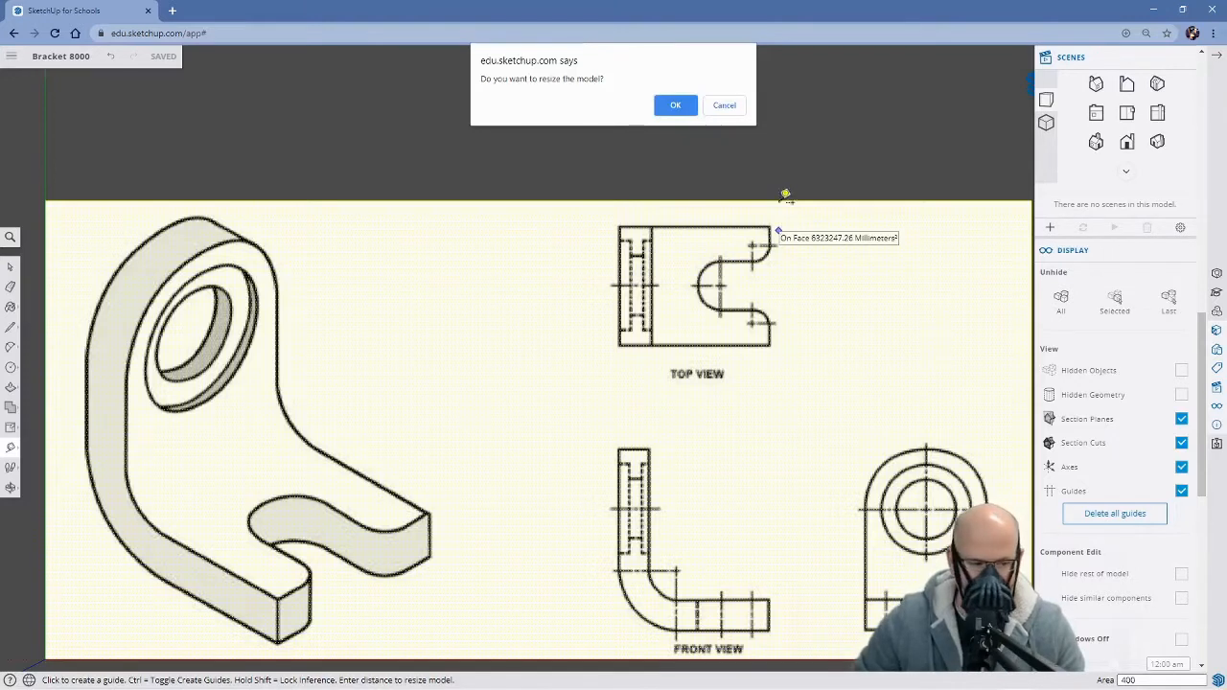
{"action": "left_click", "coordinate": [676, 108]}
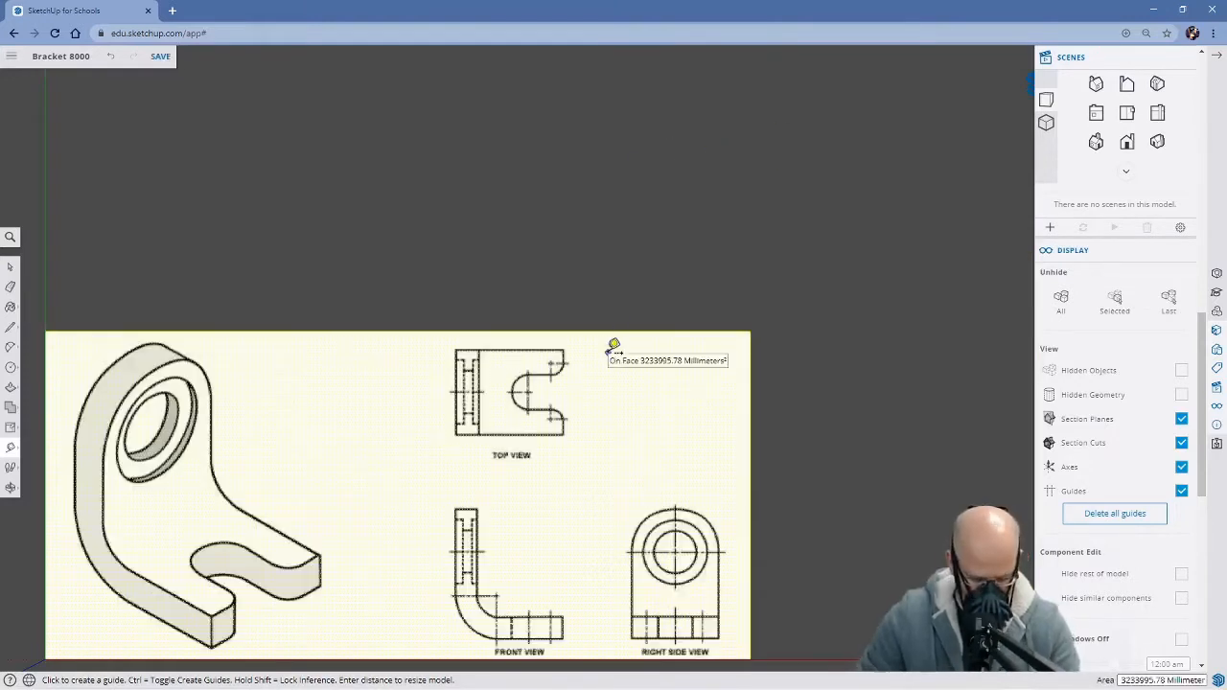
Draw two full-height vertical lines across the image, about 1226 mm long, one beside the isometric view and one beside the orthographic views
{"action": "key", "text": "h"}
{"action": "mouse_move", "coordinate": [469, 452]}
{"action": "left_mouse_down"}
{"action": "mouse_move", "coordinate": [620, 389]}
{"action": "mouse_move", "coordinate": [578, 356]}
{"action": "left_mouse_up"}
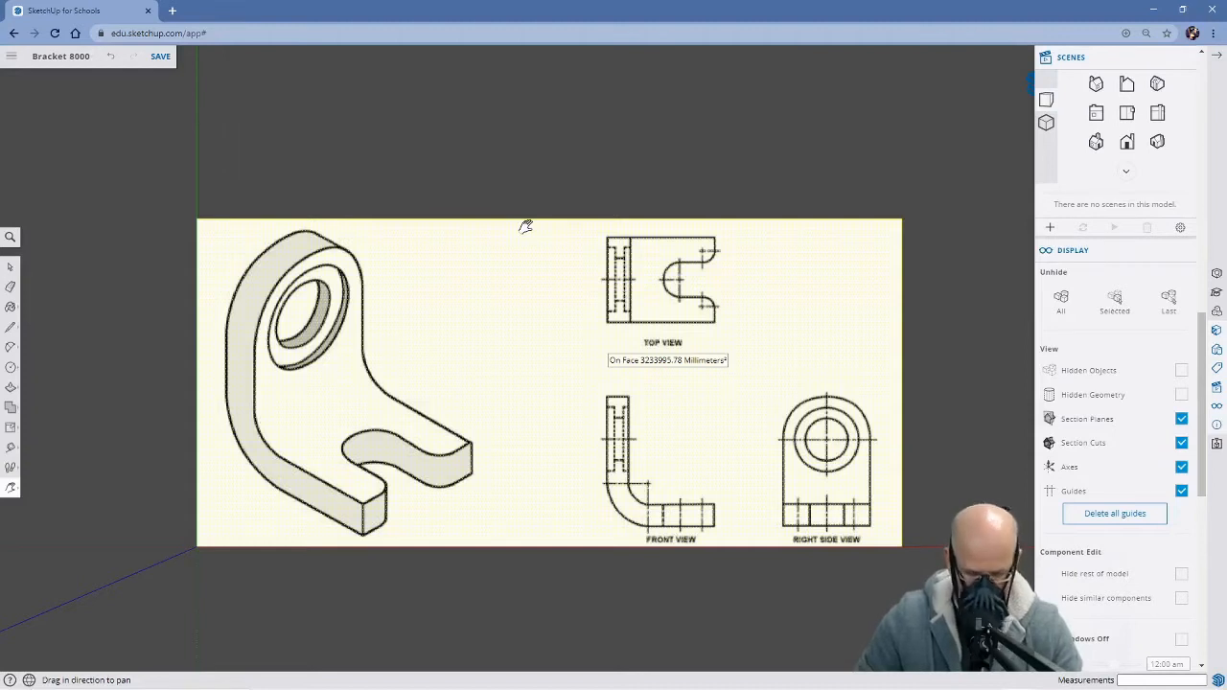
{"action": "key", "text": "space"}
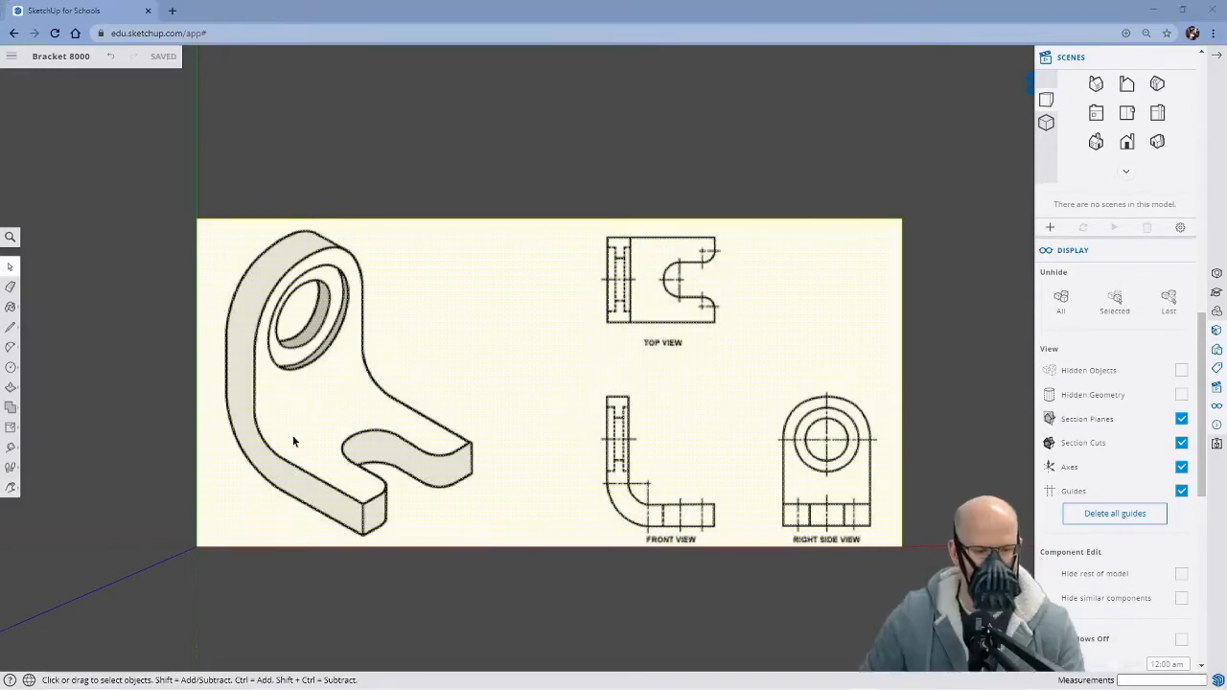
{"action": "left_click", "coordinate": [412, 19]}
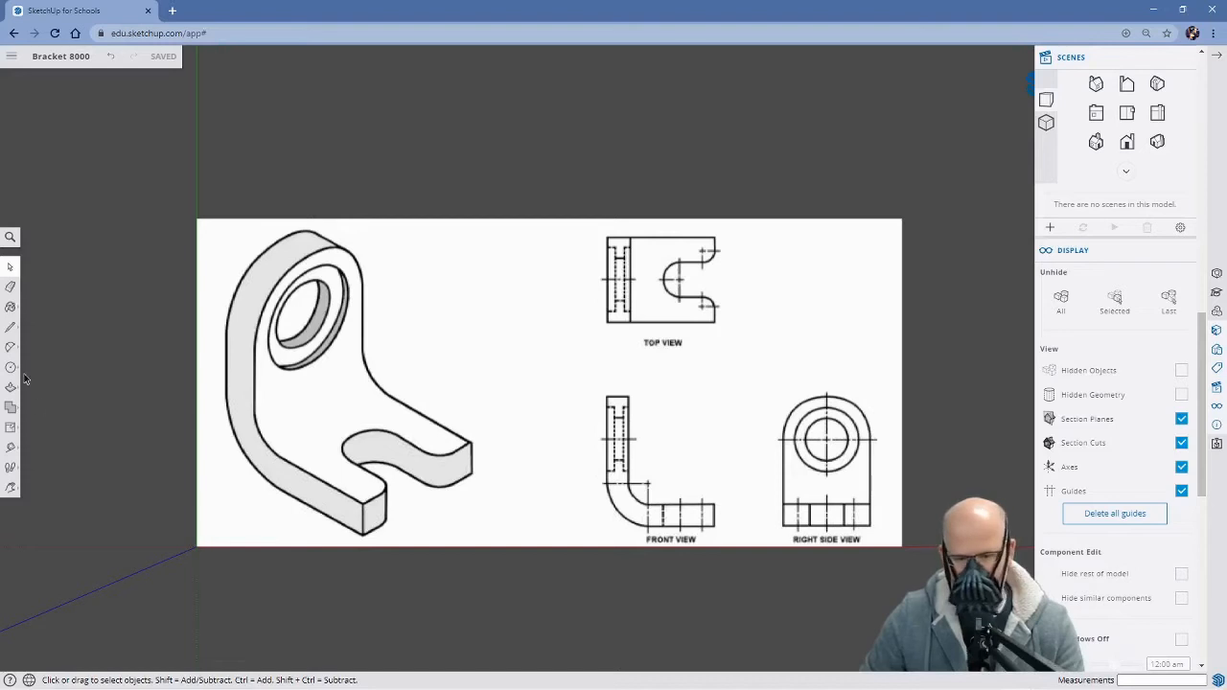
{"action": "key", "text": "l"}
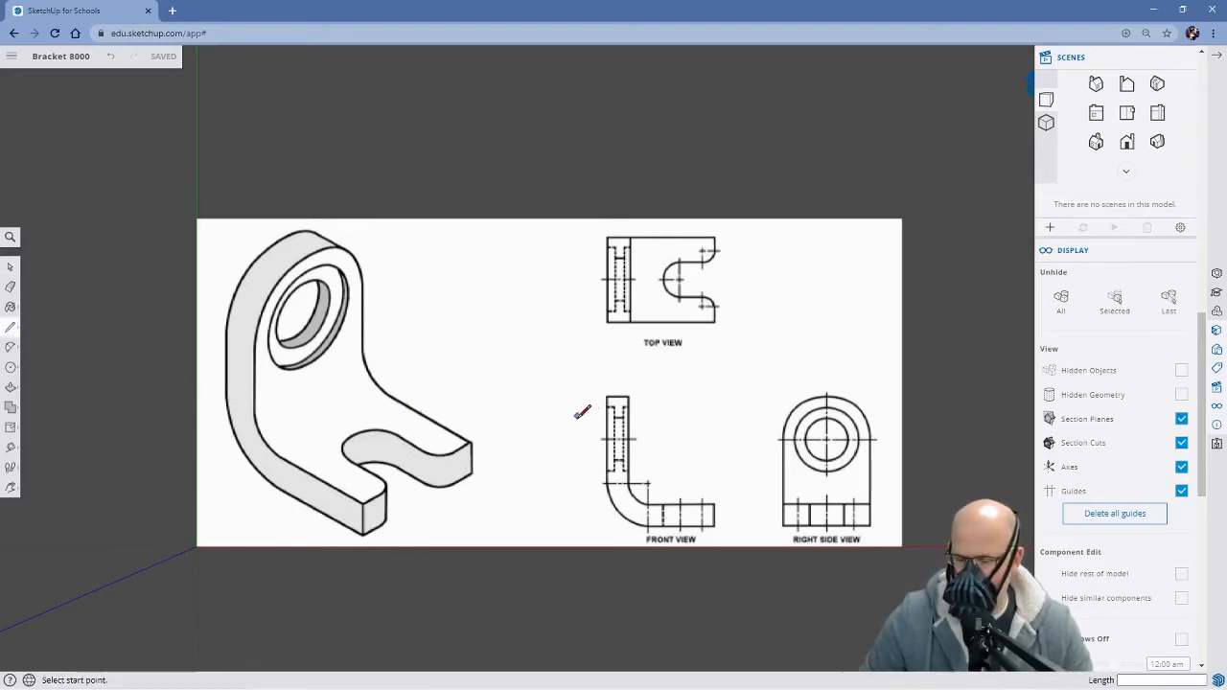
{"action": "left_click", "coordinate": [476, 219]}
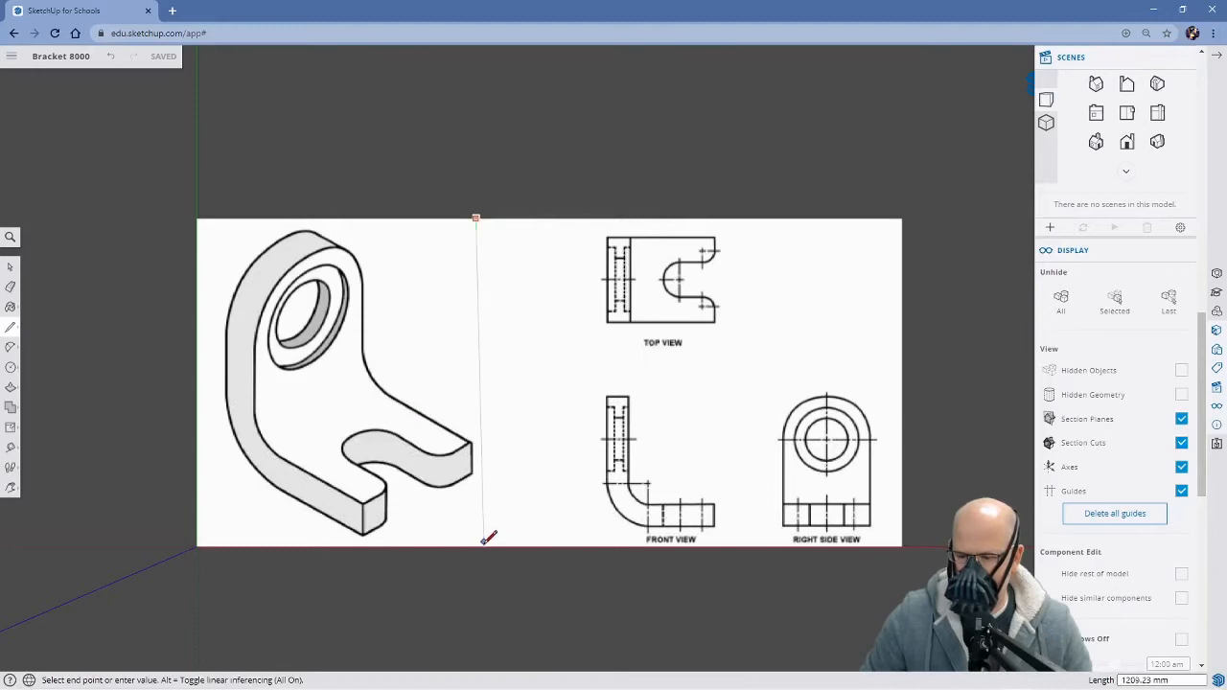
{"action": "key", "text": "Escape"}
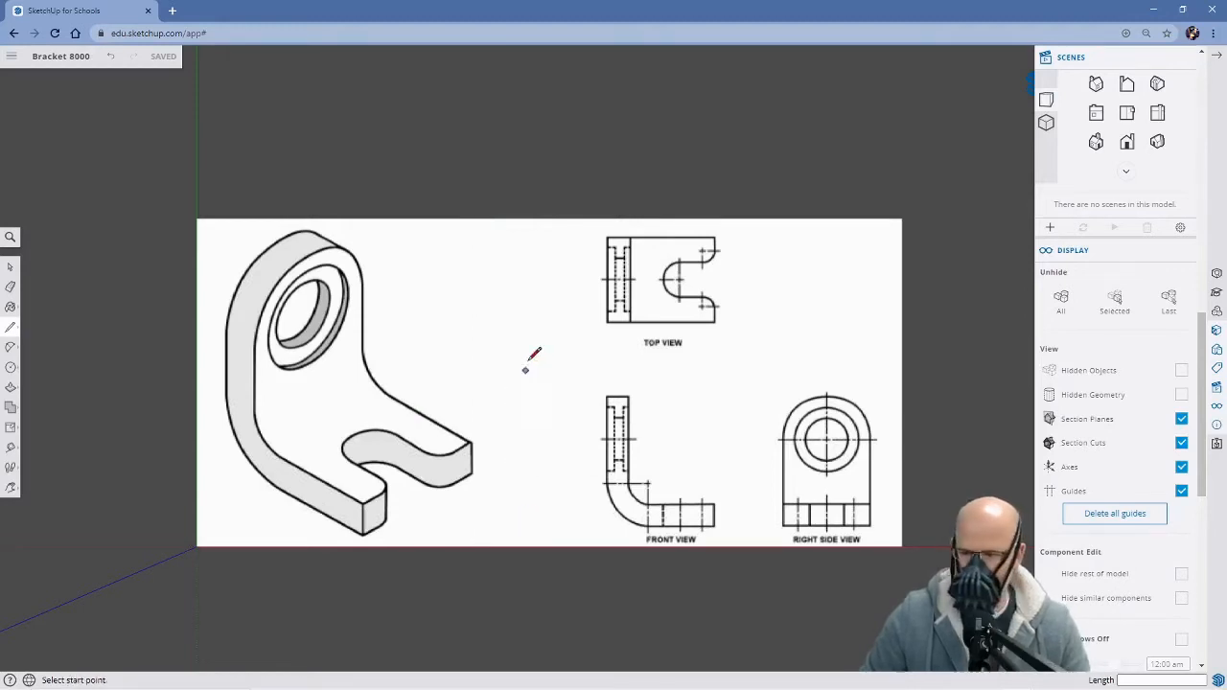
{"action": "left_click", "coordinate": [497, 217]}
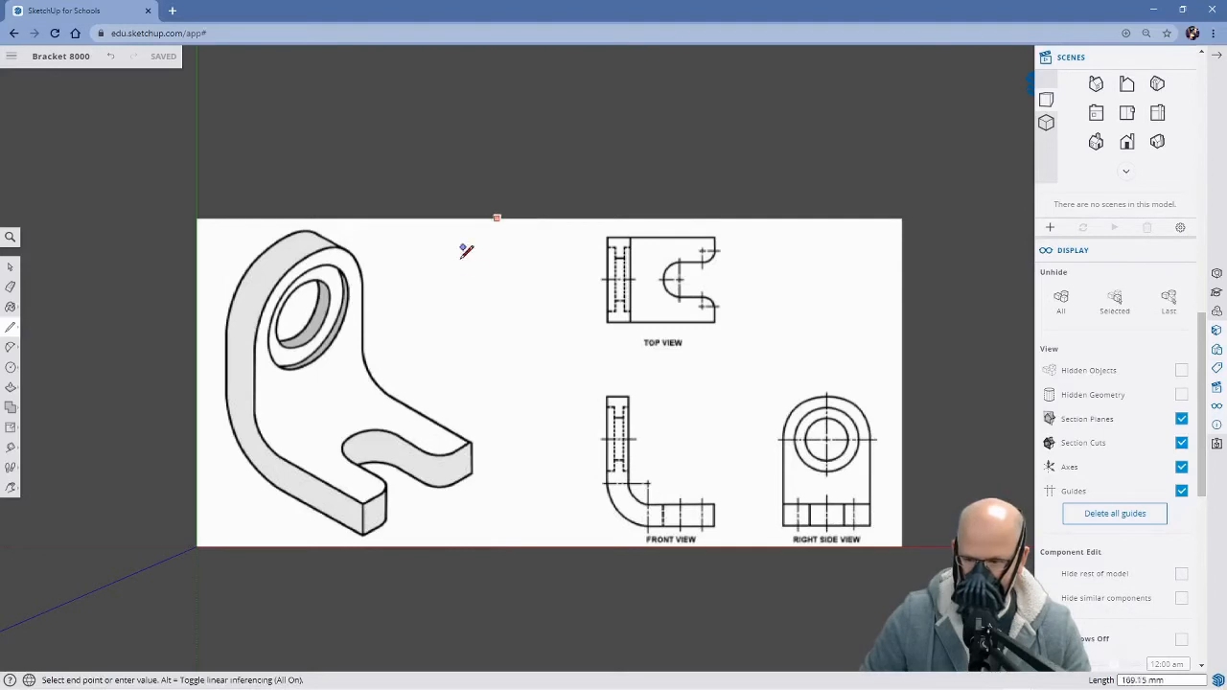
{"action": "left_click", "coordinate": [498, 546]}
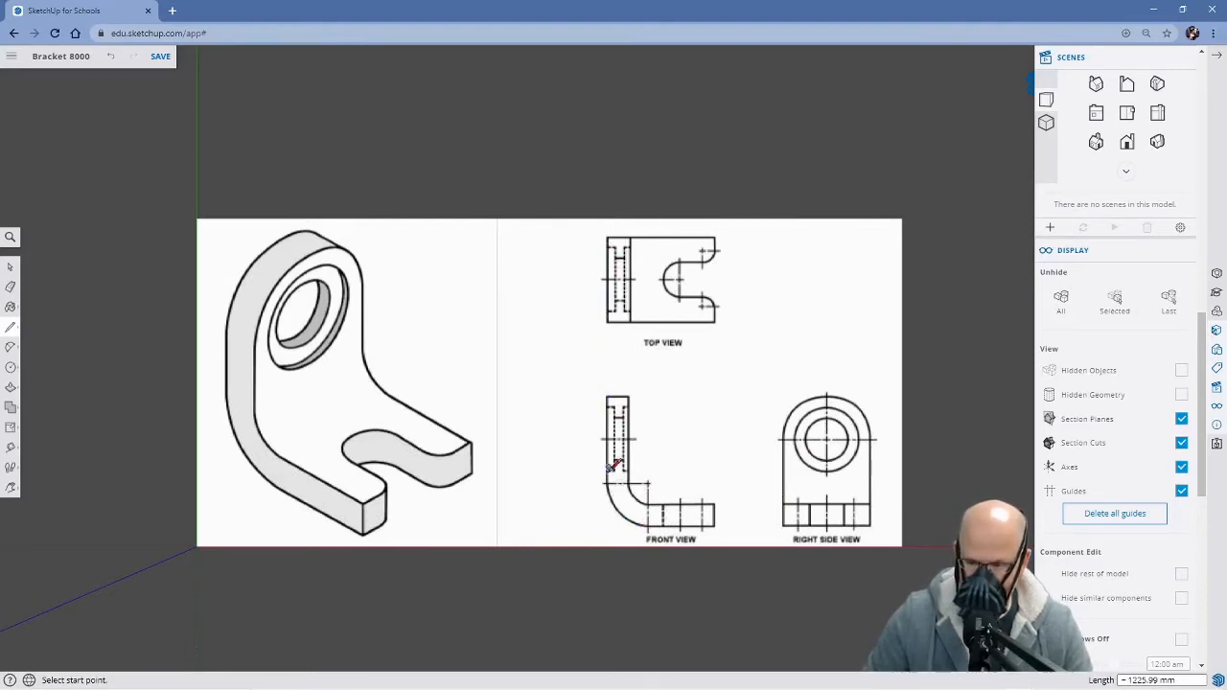
{"action": "left_click", "coordinate": [591, 218]}
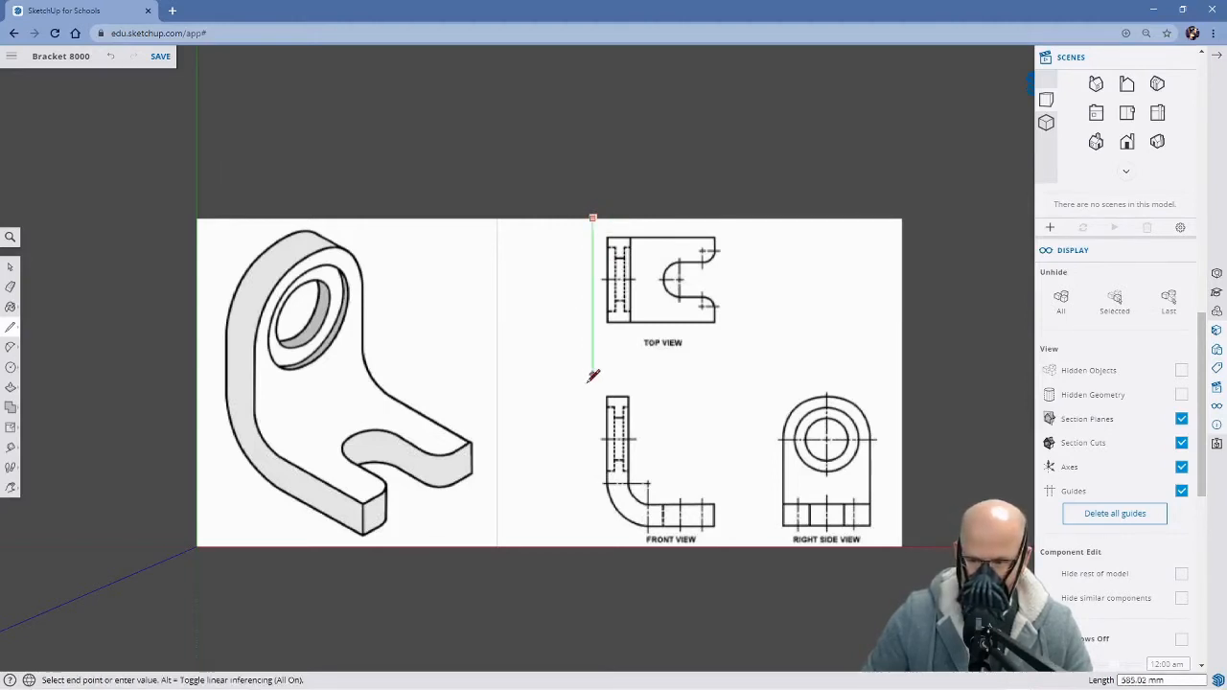
{"action": "left_click", "coordinate": [593, 547]}
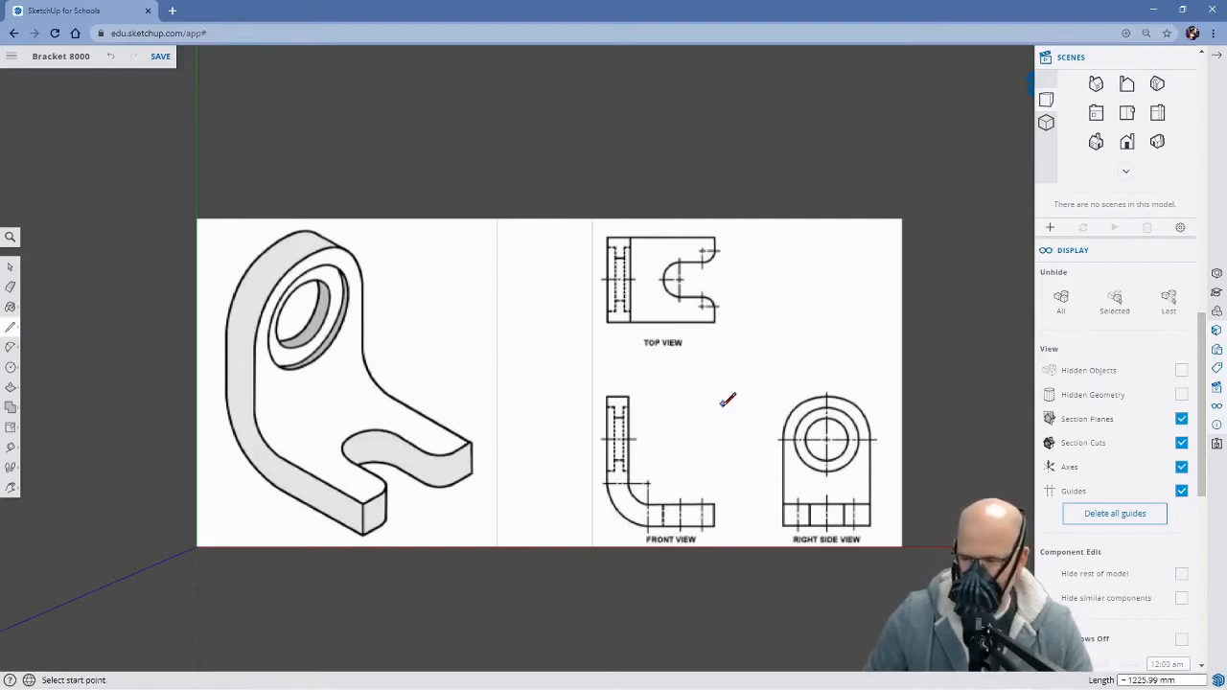
Draw a horizontal line between the top view and its label, and a full-height vertical line between the front and right side views
{"action": "left_click", "coordinate": [593, 330]}
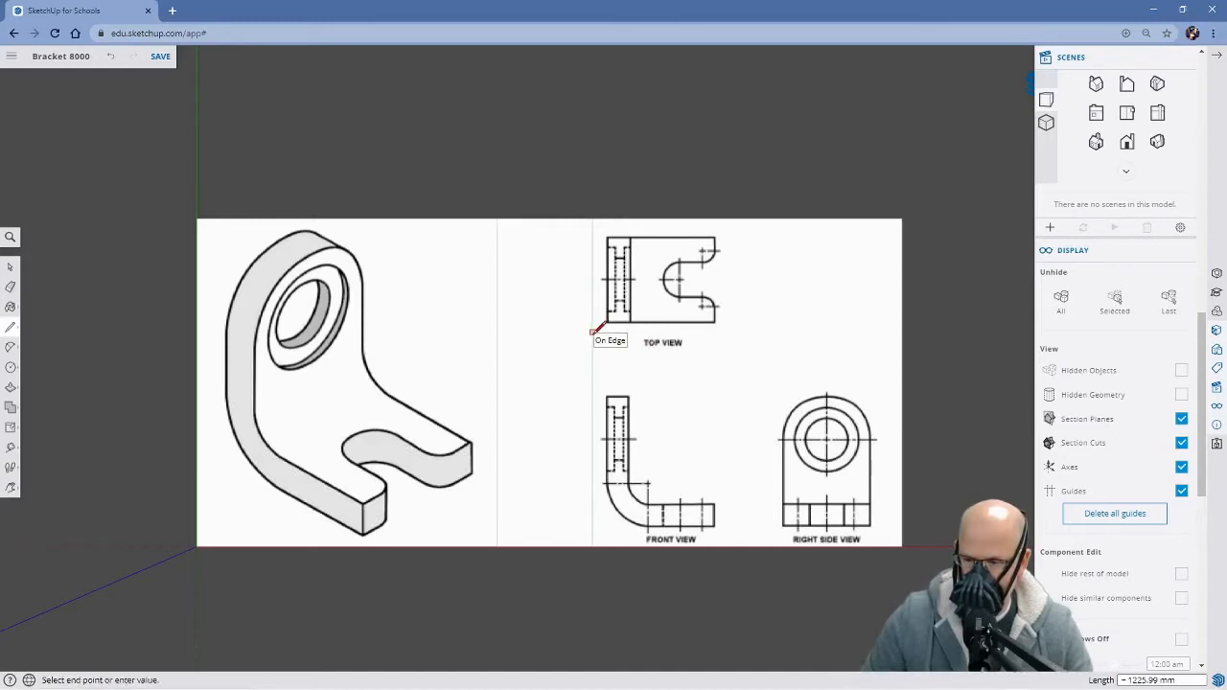
{"action": "left_click", "coordinate": [902, 332]}
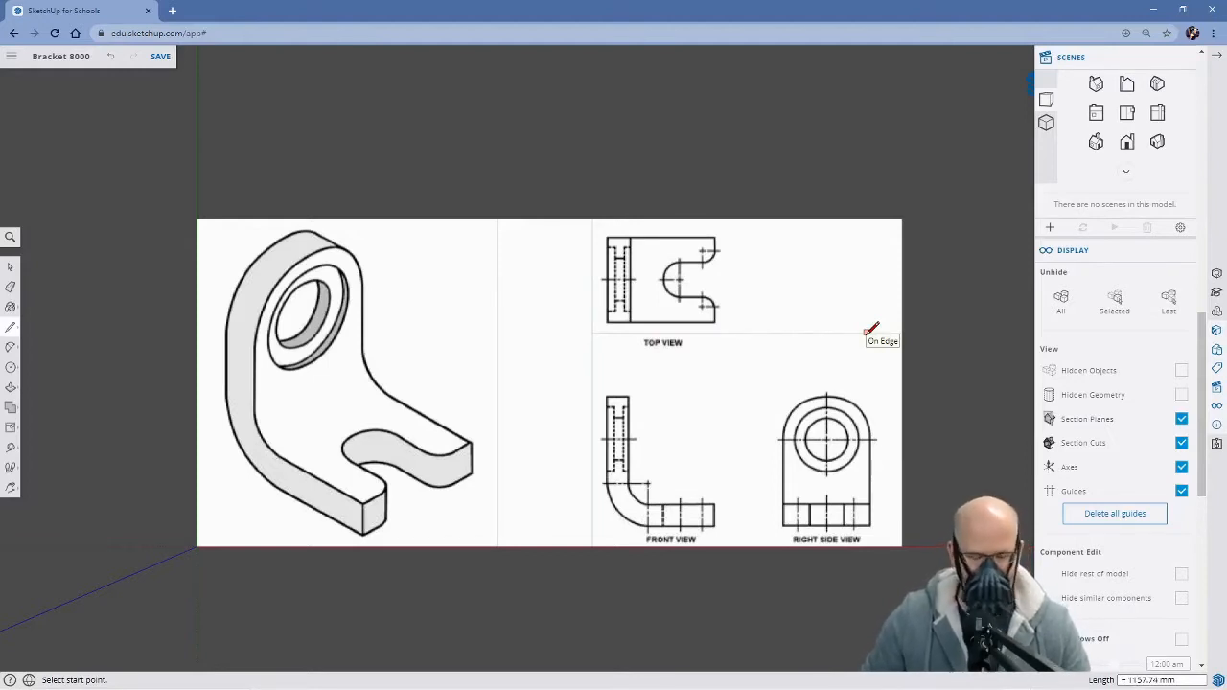
{"action": "left_click", "coordinate": [726, 218]}
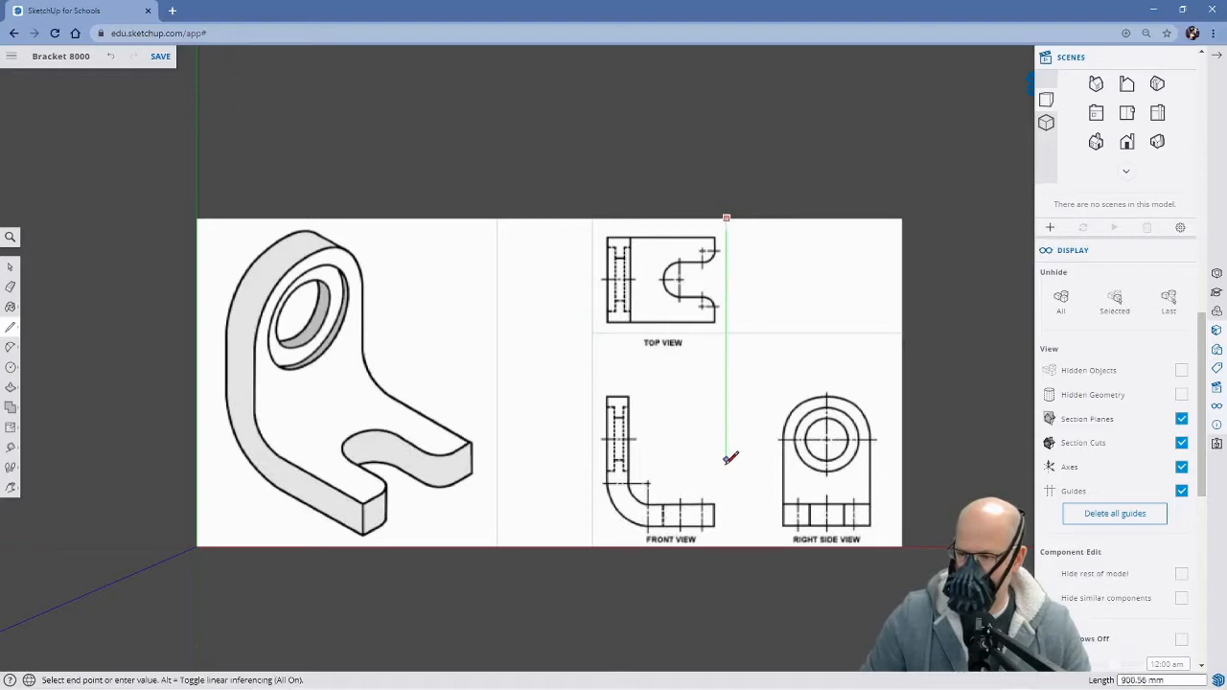
{"action": "left_click", "coordinate": [726, 546]}
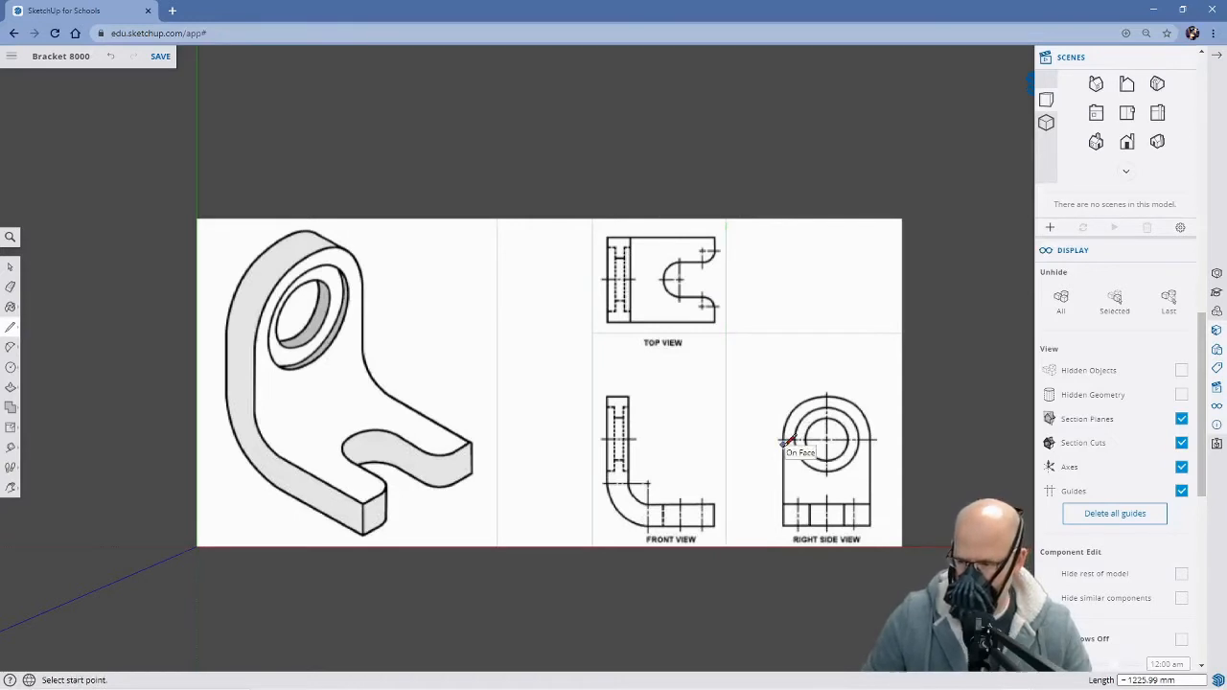
Draw horizontal lines about 1158 mm long just above and just below the front and right side views, ending at the image edge
{"action": "left_click", "coordinate": [593, 385]}
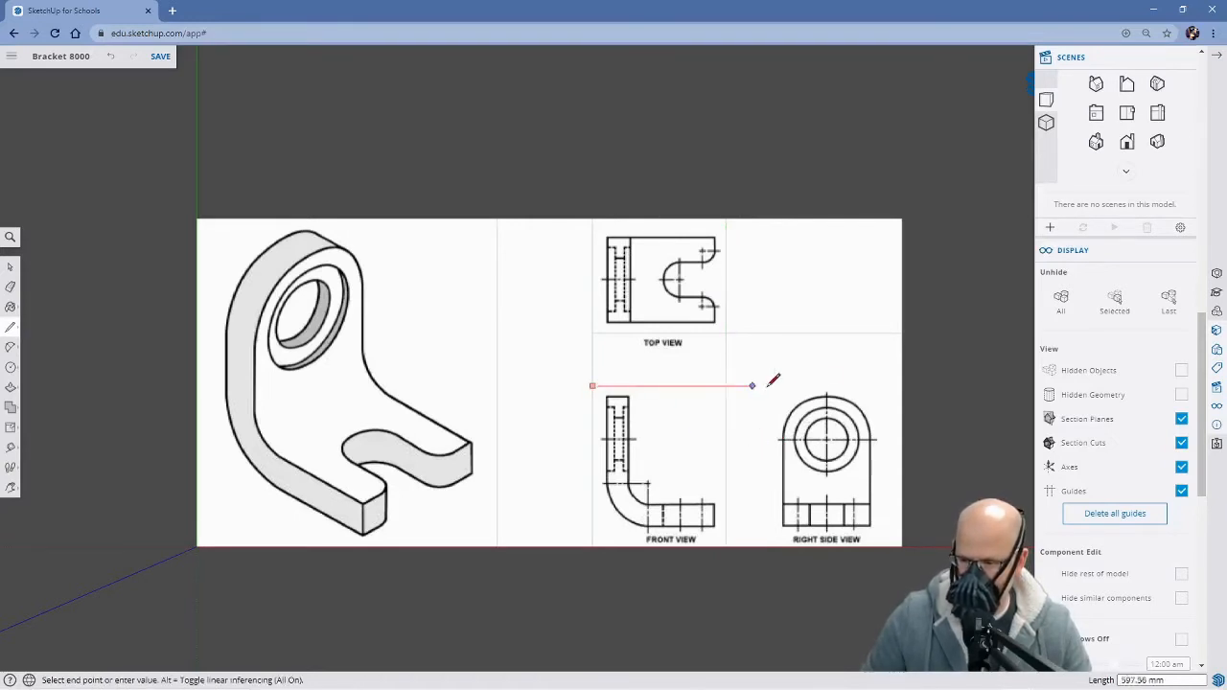
{"action": "left_click", "coordinate": [902, 386]}
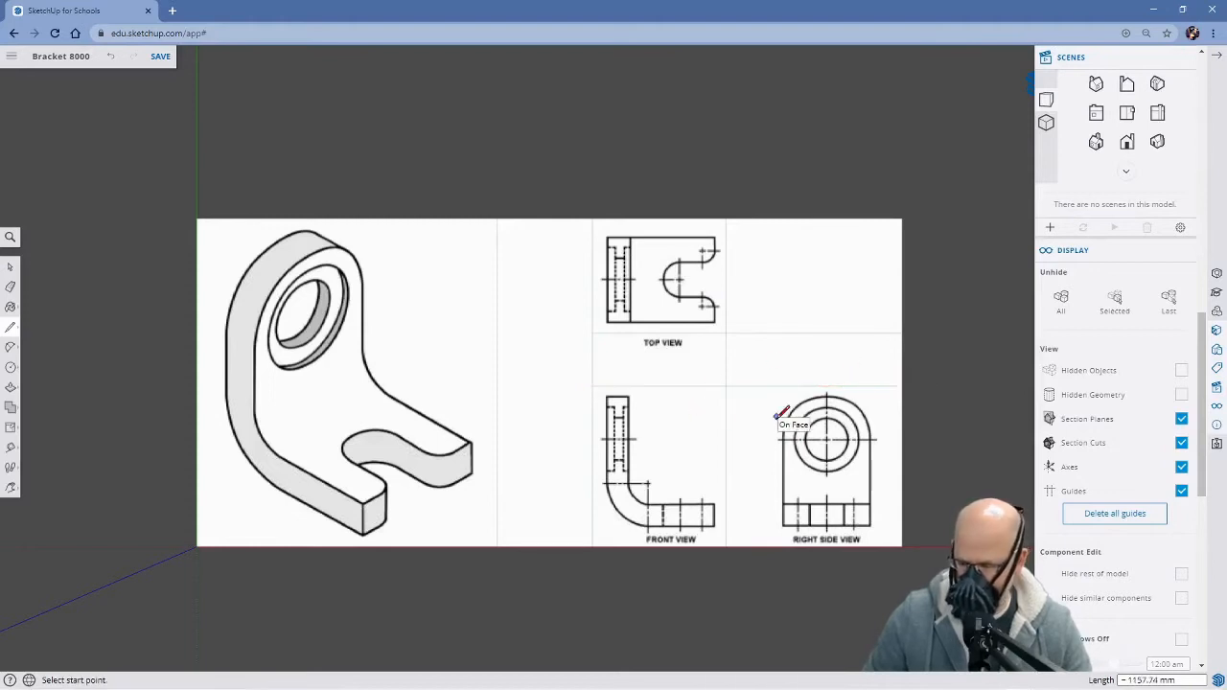
{"action": "left_click", "coordinate": [592, 532]}
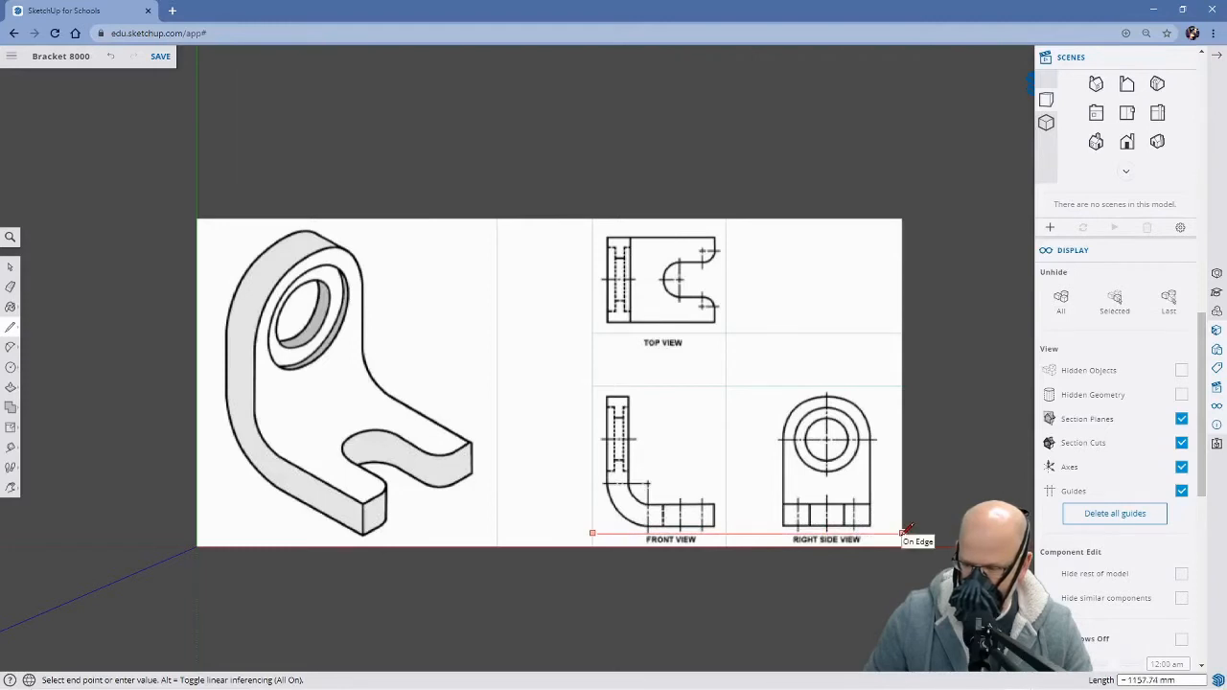
{"action": "key", "text": "Escape"}
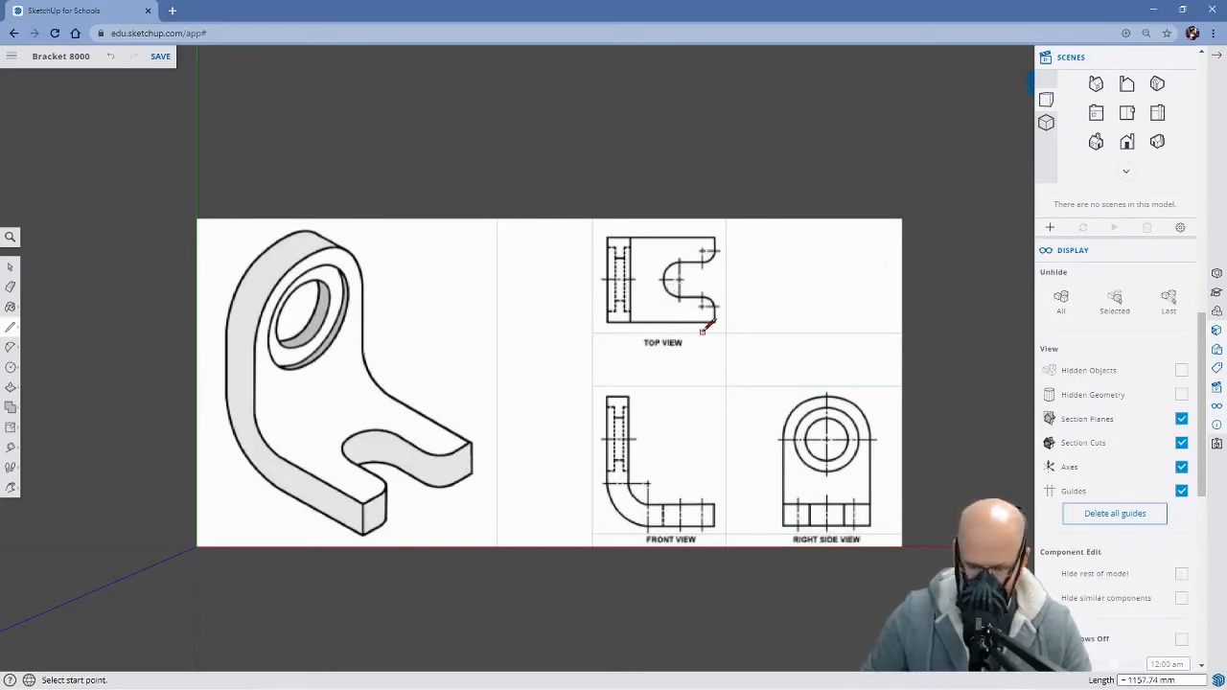
Delete the blank face beside the top view, the two faces below that row, and the strip between the isometric and orthographic views
{"action": "key", "text": "space"}
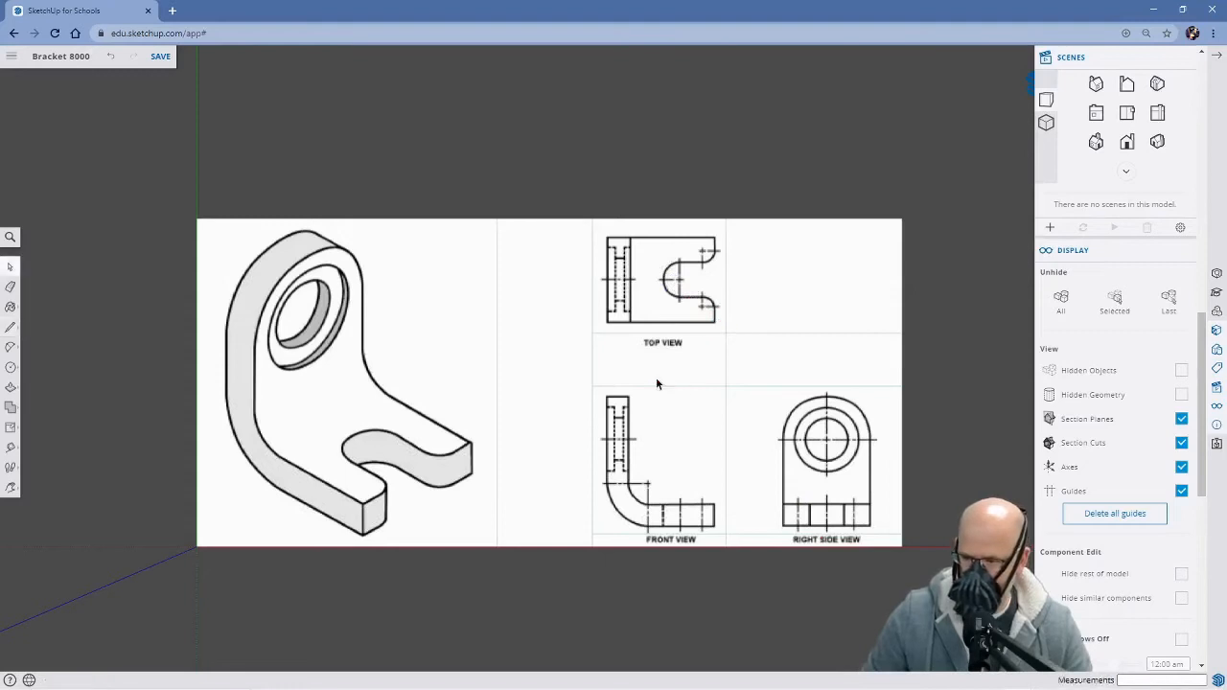
{"action": "left_click", "coordinate": [809, 286]}
{"action": "key", "text": "Delete"}
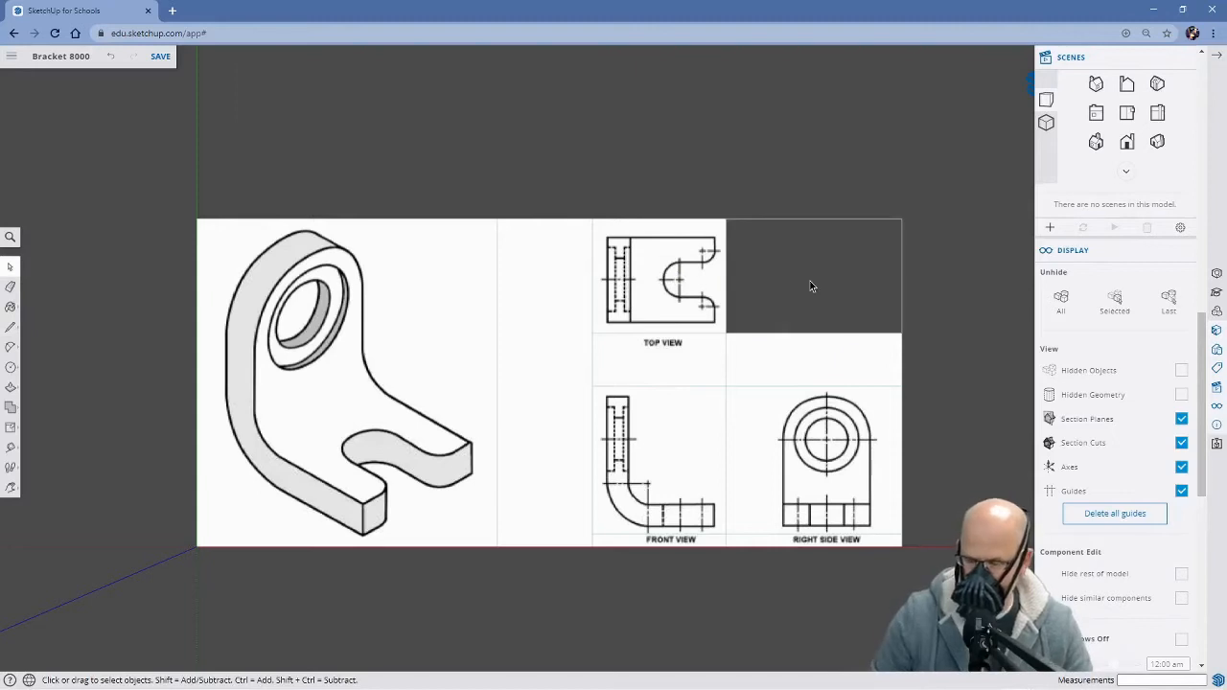
{"action": "left_click", "coordinate": [686, 376]}
{"action": "key", "text": "Delete"}
{"action": "left_click", "coordinate": [785, 374]}
{"action": "key", "text": "Delete"}
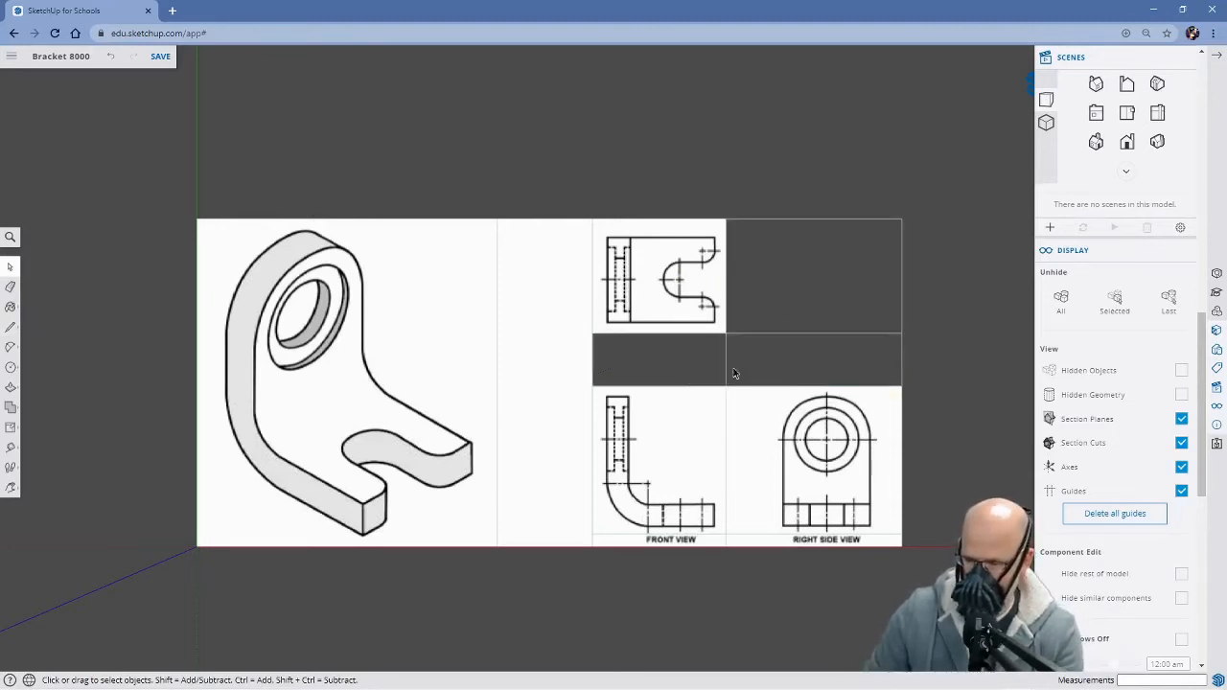
{"action": "left_click", "coordinate": [555, 381]}
{"action": "key", "text": "Delete"}
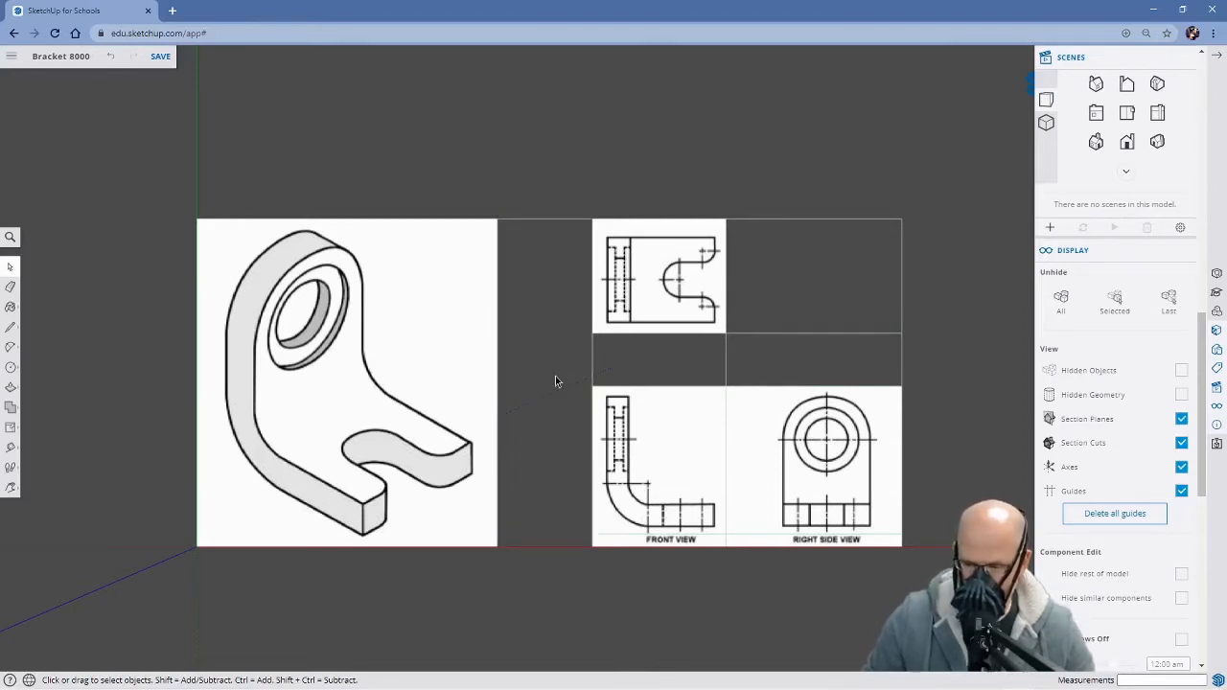
Erase the leftover edges around the deleted faces, keeping the outlines of the drawing views
{"action": "key", "text": "e"}
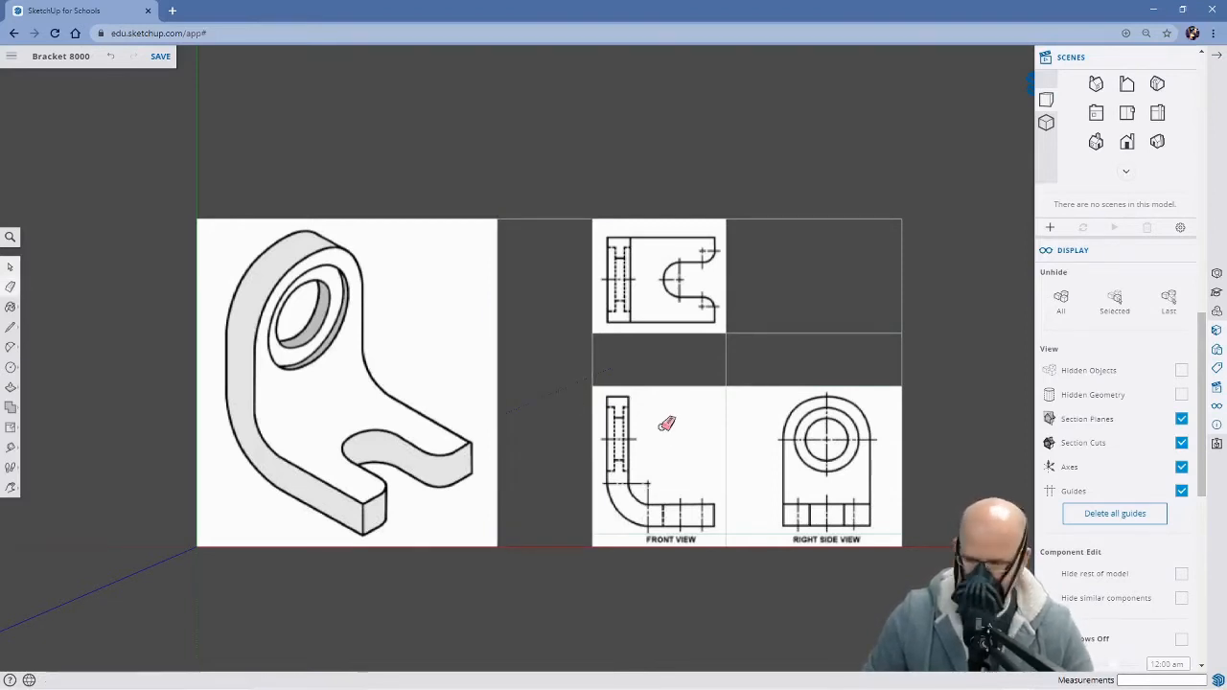
{"action": "left_click", "coordinate": [595, 357]}
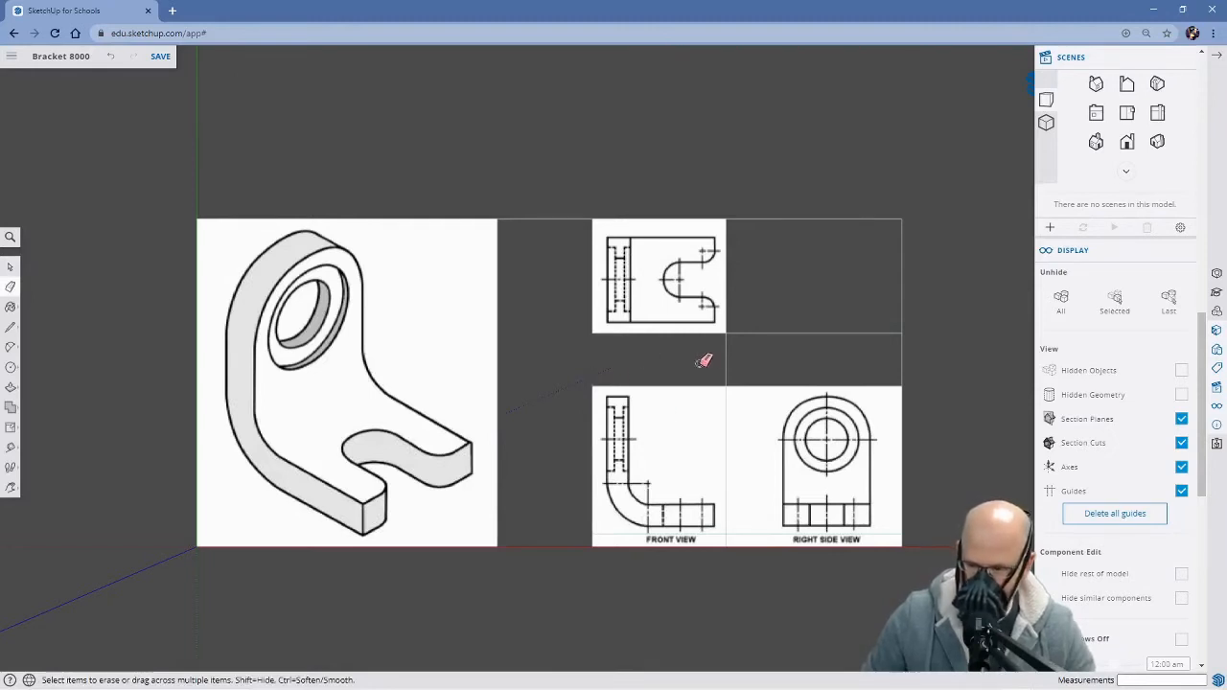
{"action": "left_click", "coordinate": [727, 355]}
{"action": "left_click", "coordinate": [753, 334]}
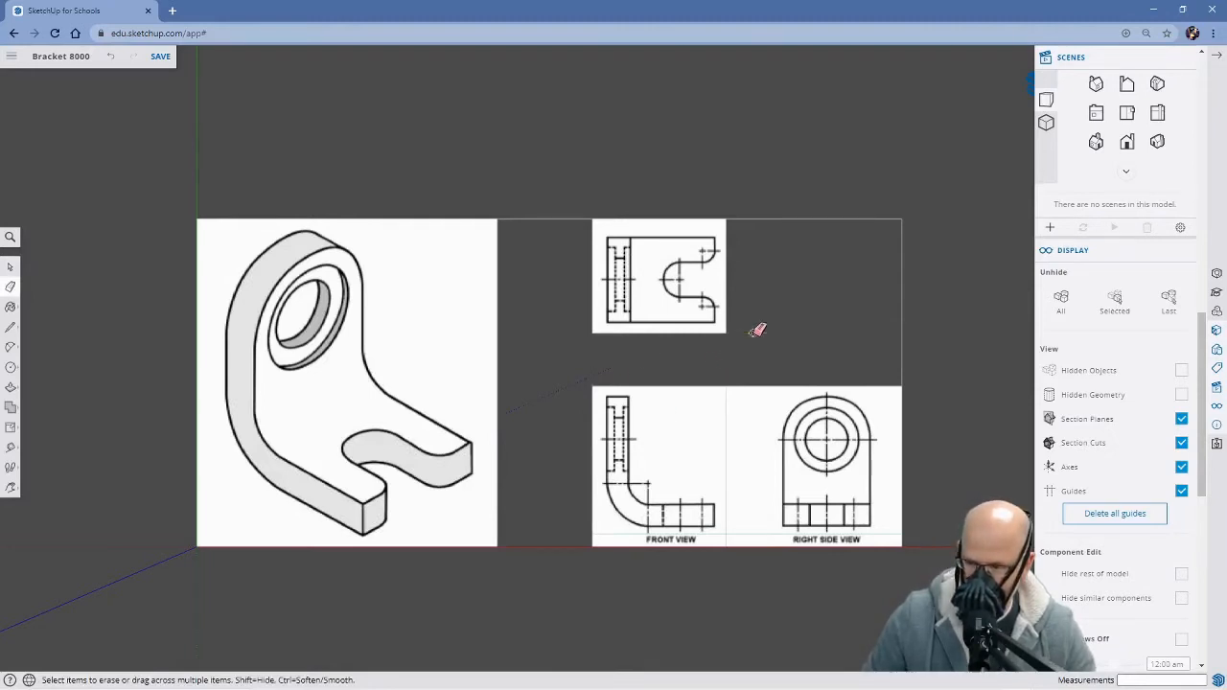
{"action": "left_click", "coordinate": [841, 219]}
{"action": "left_click", "coordinate": [902, 253]}
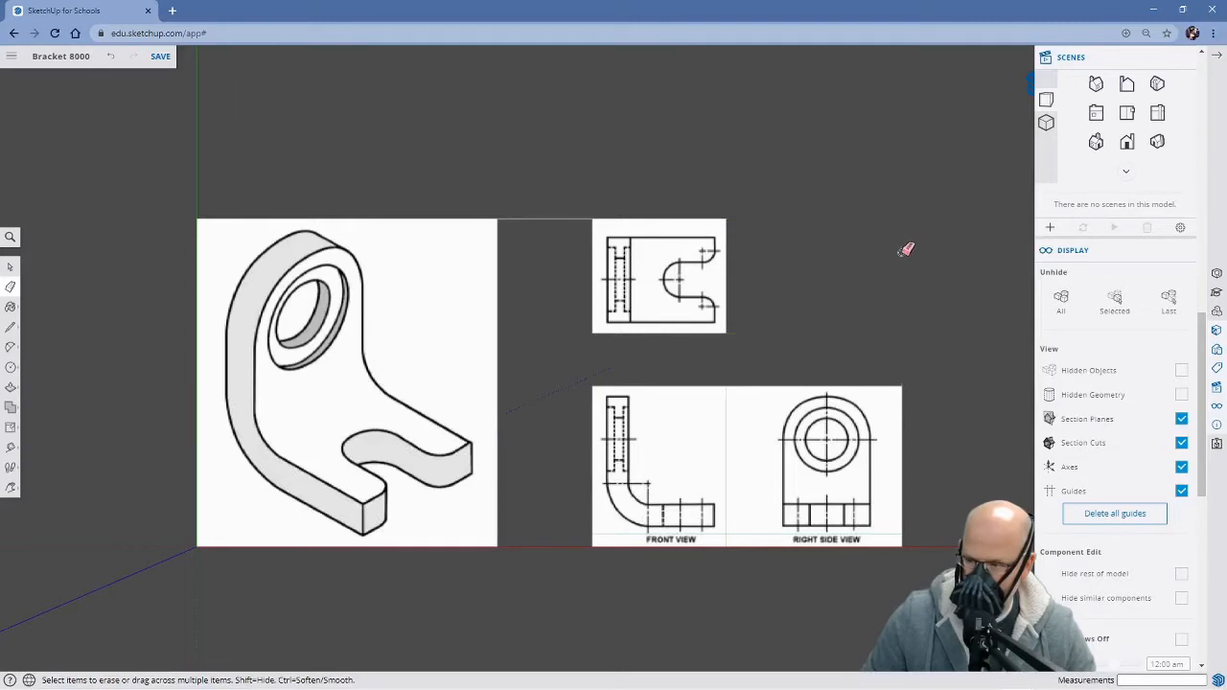
{"action": "left_click", "coordinate": [566, 219]}
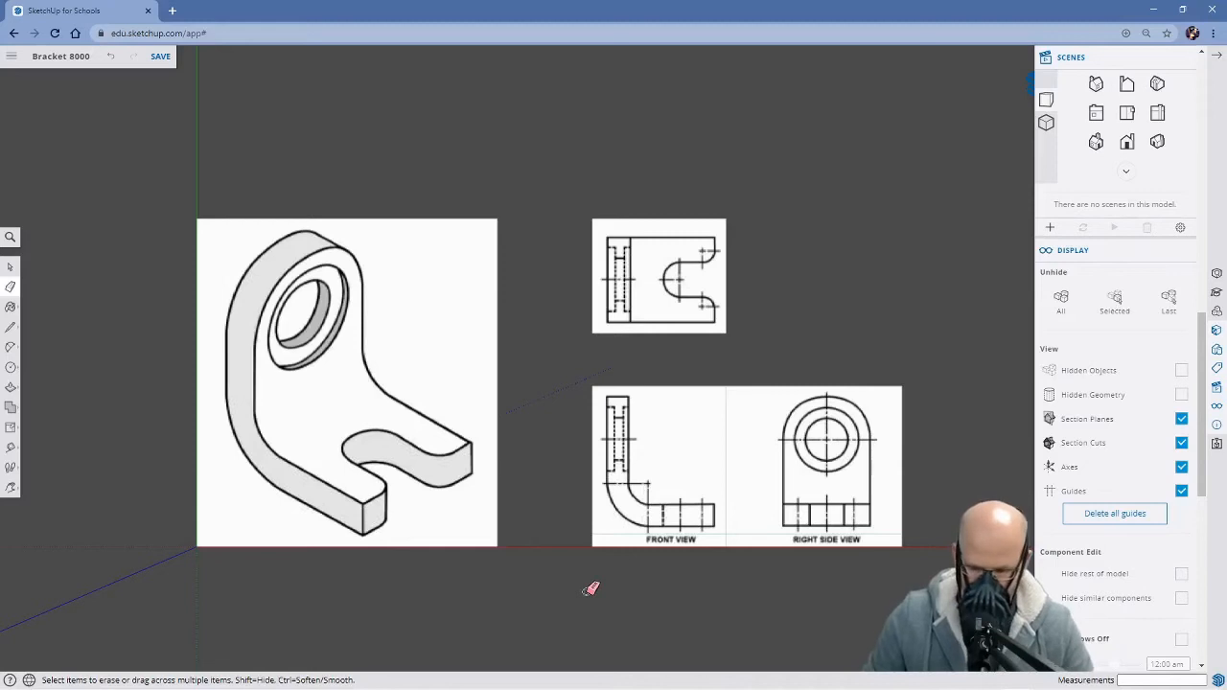
{"action": "key", "text": "space"}
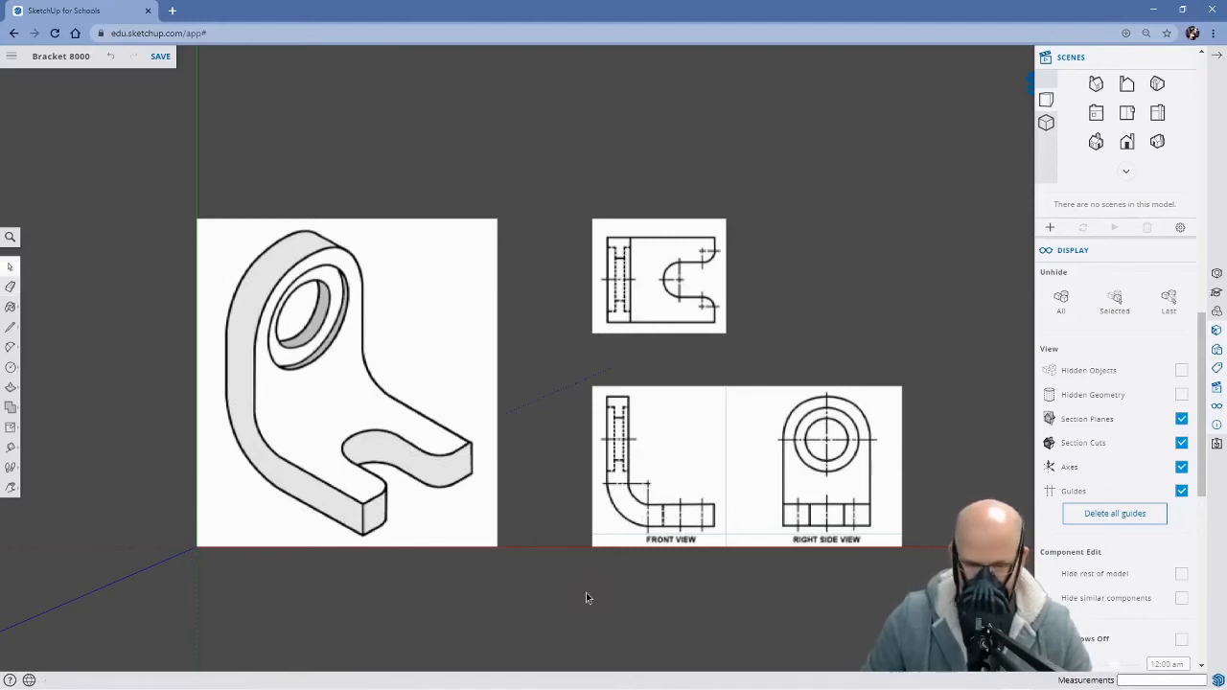
Make the isometric view face a group and the top view face a separate group
{"action": "right_click", "coordinate": [370, 398]}
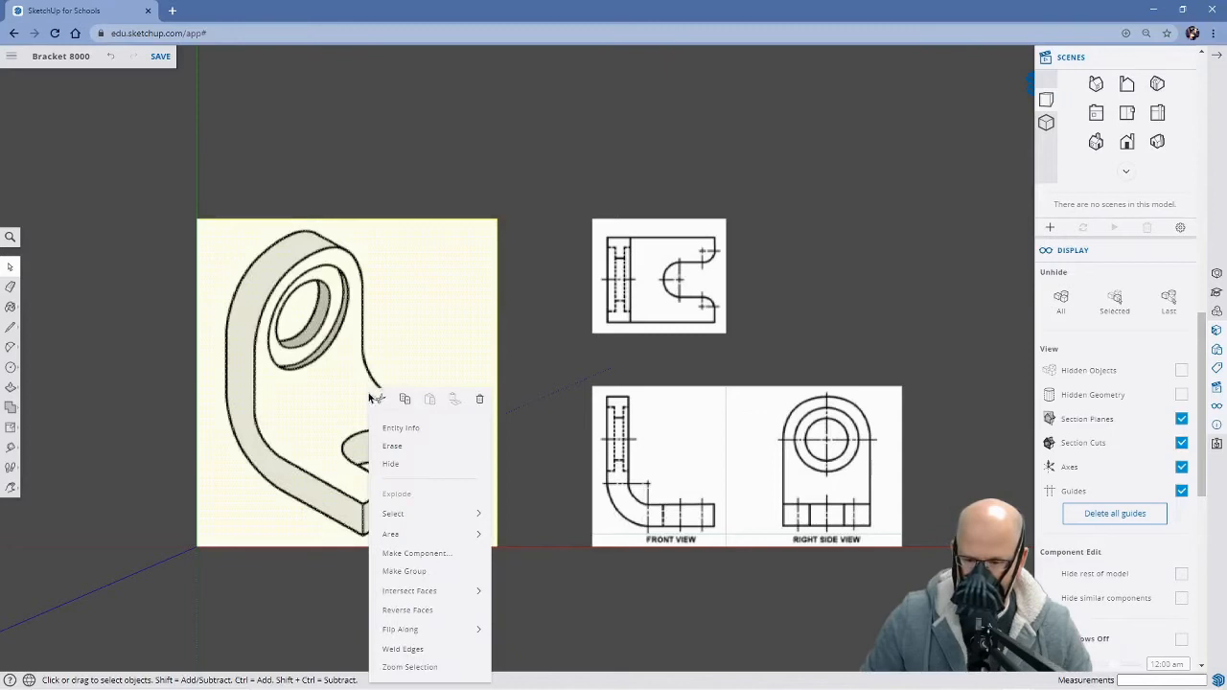
{"action": "left_click", "coordinate": [412, 570]}
{"action": "left_click", "coordinate": [650, 290]}
{"action": "right_click", "coordinate": [650, 281]}
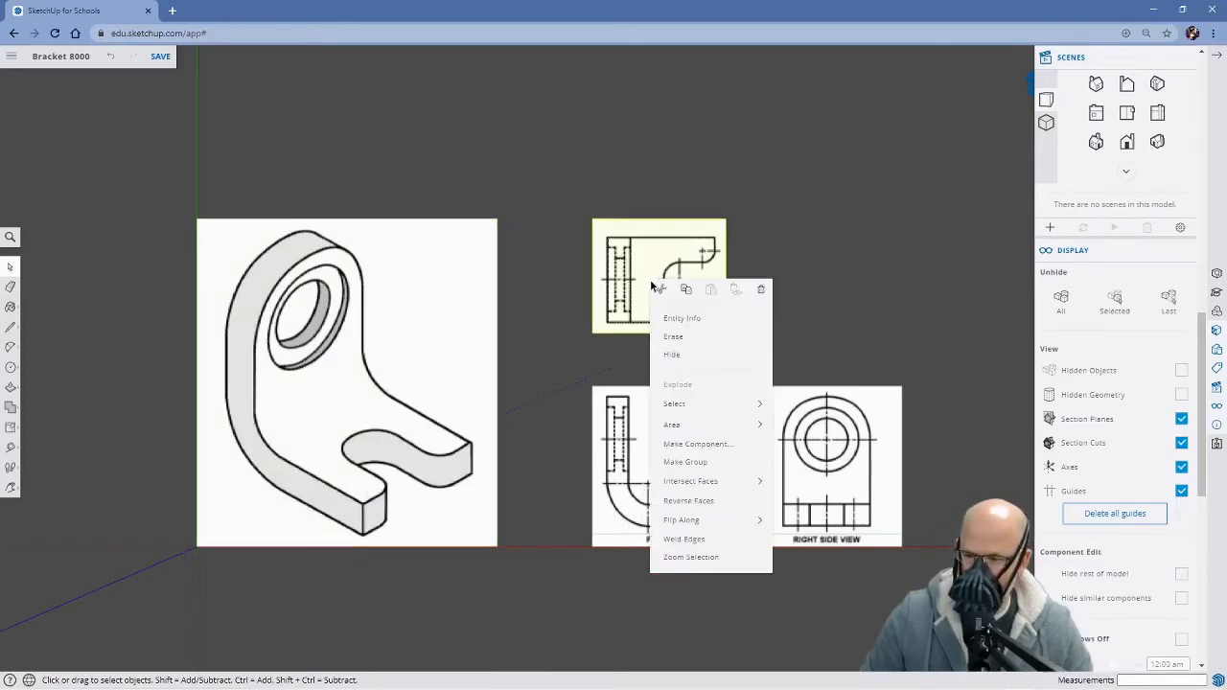
{"action": "left_click", "coordinate": [685, 463]}
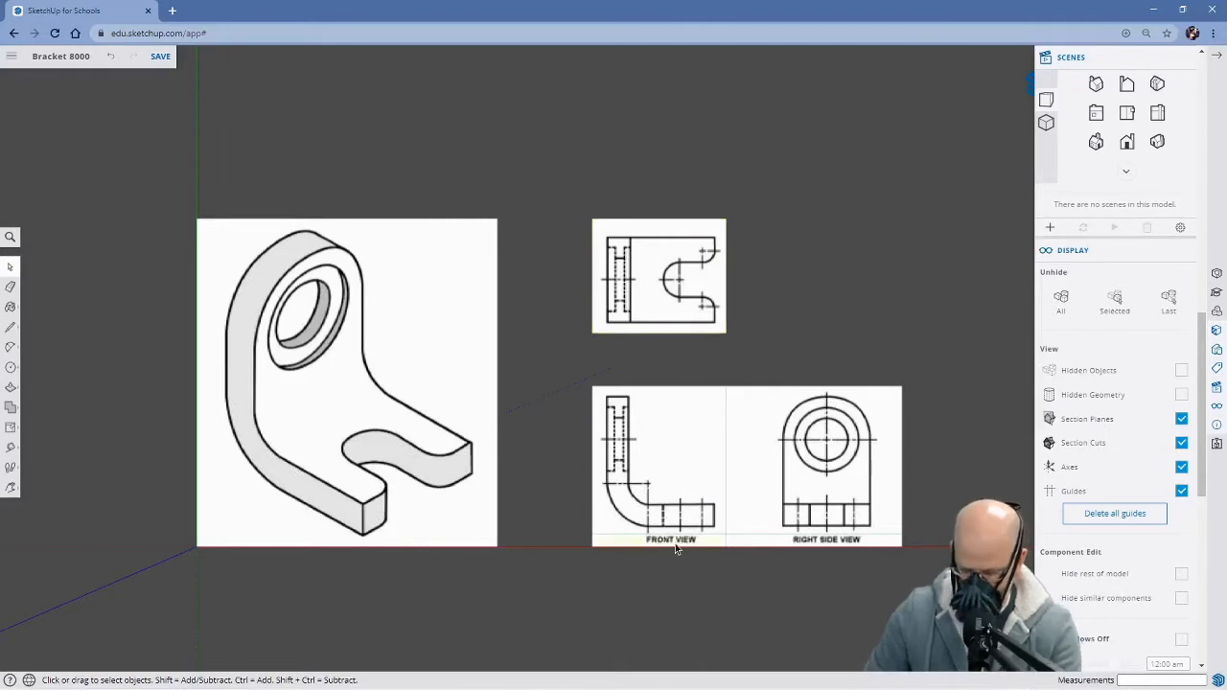
Delete the FRONT VIEW and RIGHT SIDE VIEW label strips and erase the leftover edges around them
{"action": "key", "text": "Delete"}
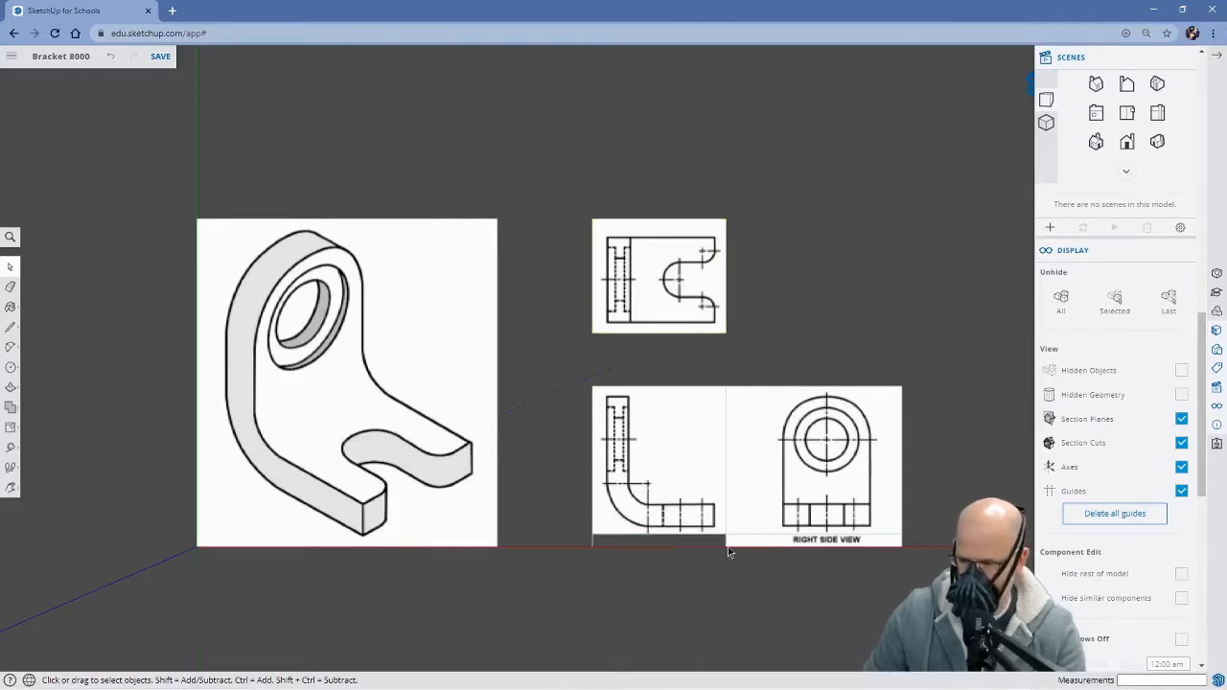
{"action": "left_click", "coordinate": [783, 544]}
{"action": "key", "text": "Delete"}
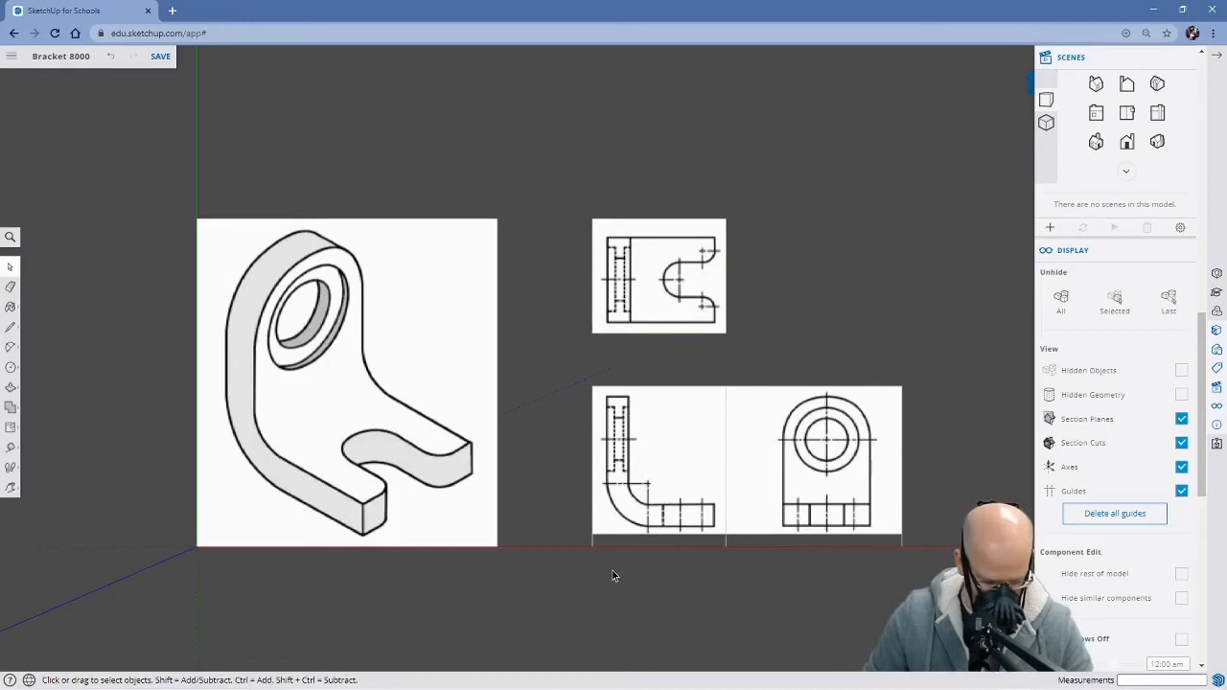
{"action": "key", "text": "e"}
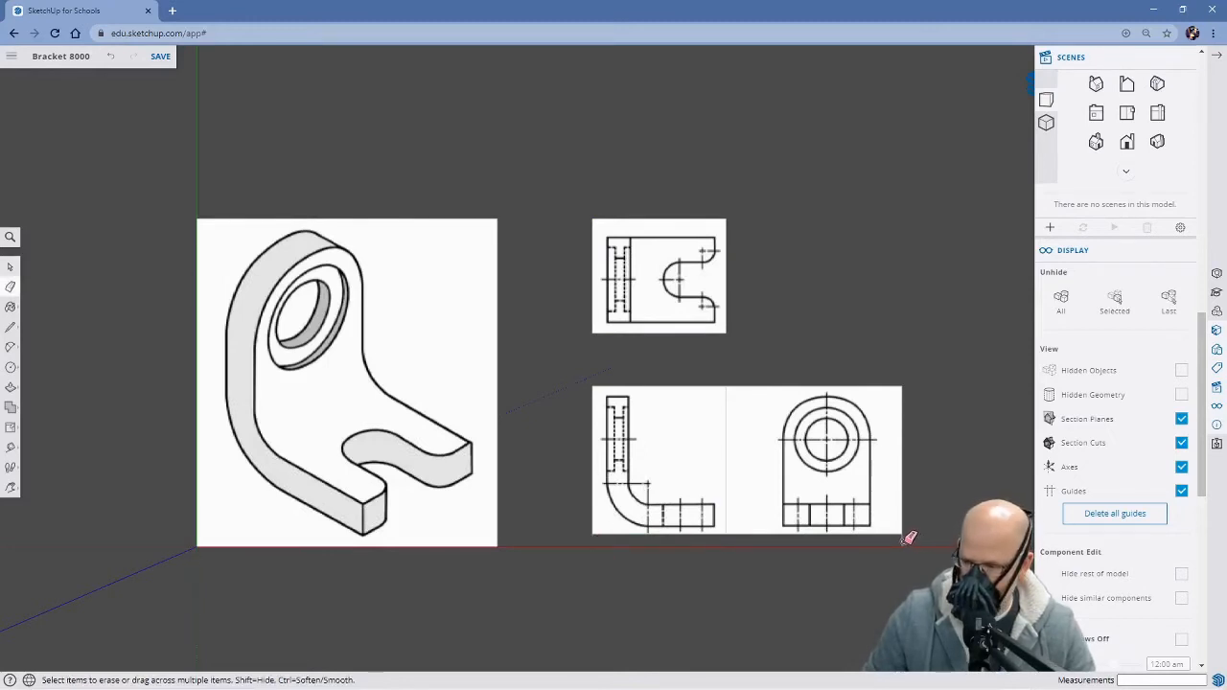
{"action": "key", "text": "space"}
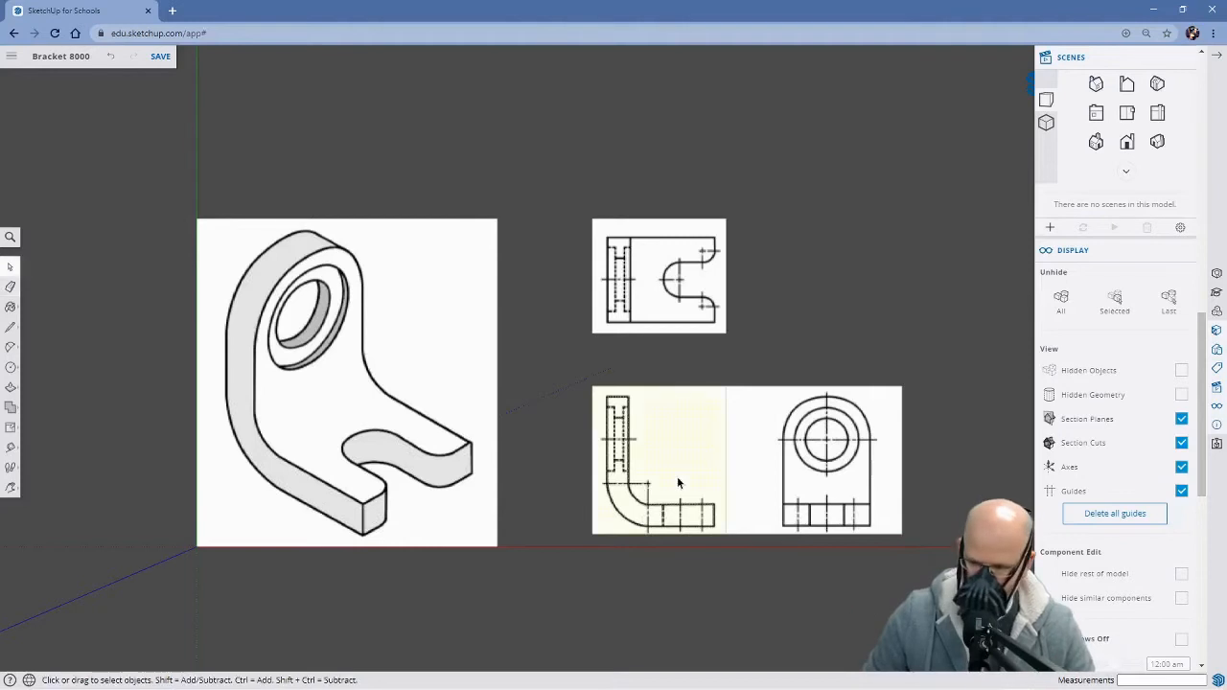
Make the front view face a group of its own
{"action": "right_click", "coordinate": [673, 428]}
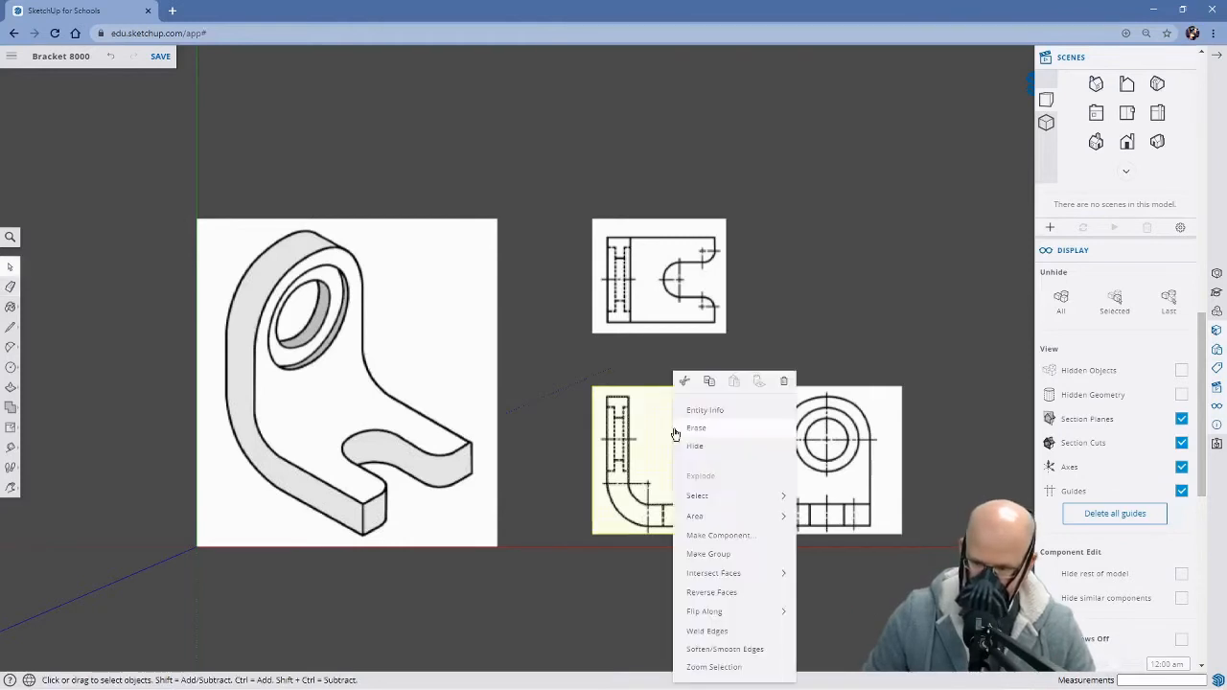
{"action": "left_click", "coordinate": [719, 555]}
{"action": "left_click", "coordinate": [827, 442]}
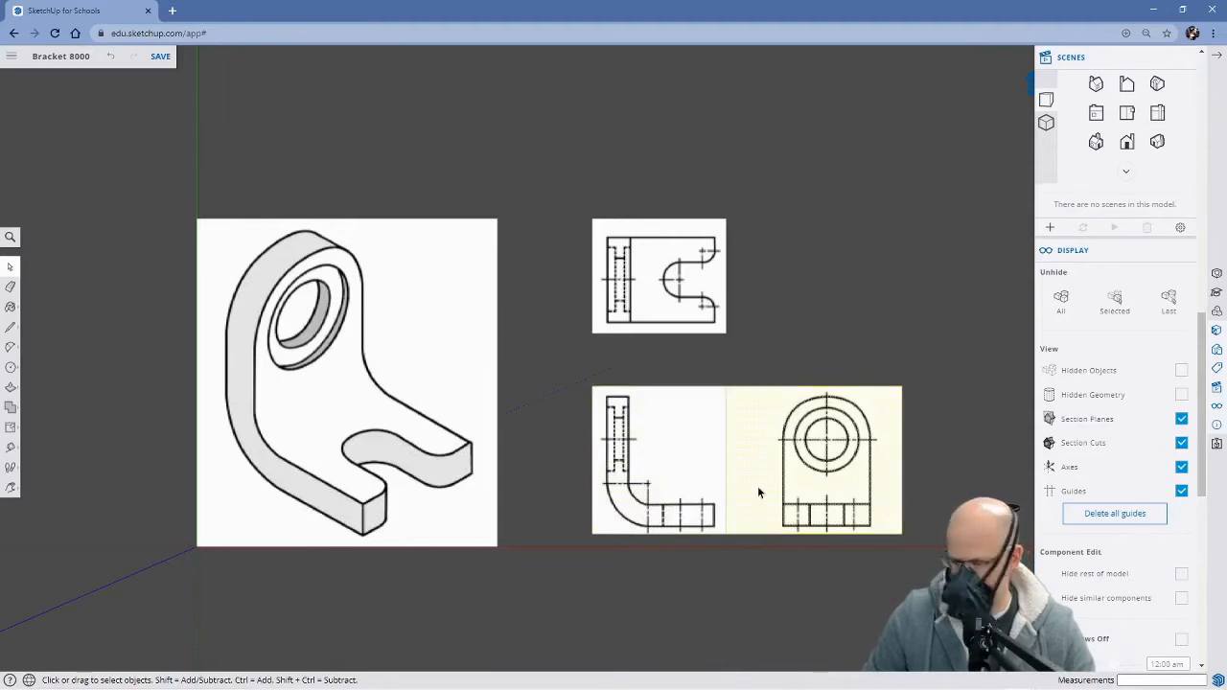
Draw two vertical lines about 552 mm long, one close to each side of the right side view, spanning the face's full height
{"action": "key", "text": "l"}
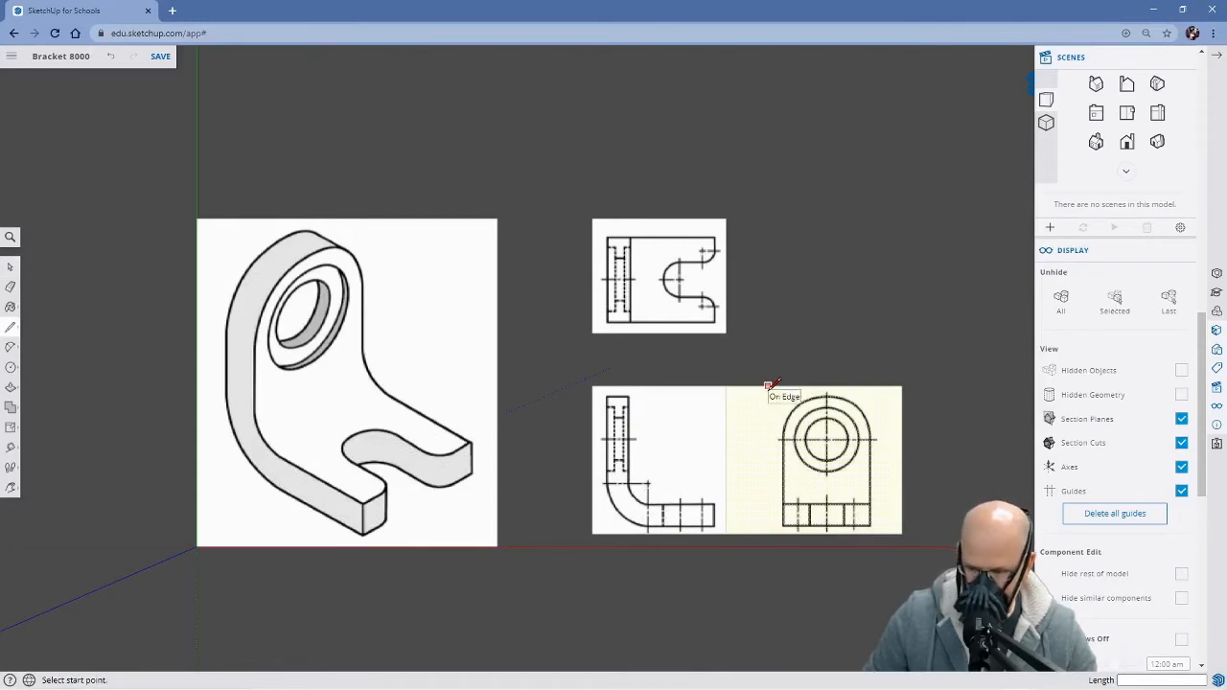
{"action": "key", "text": "space"}
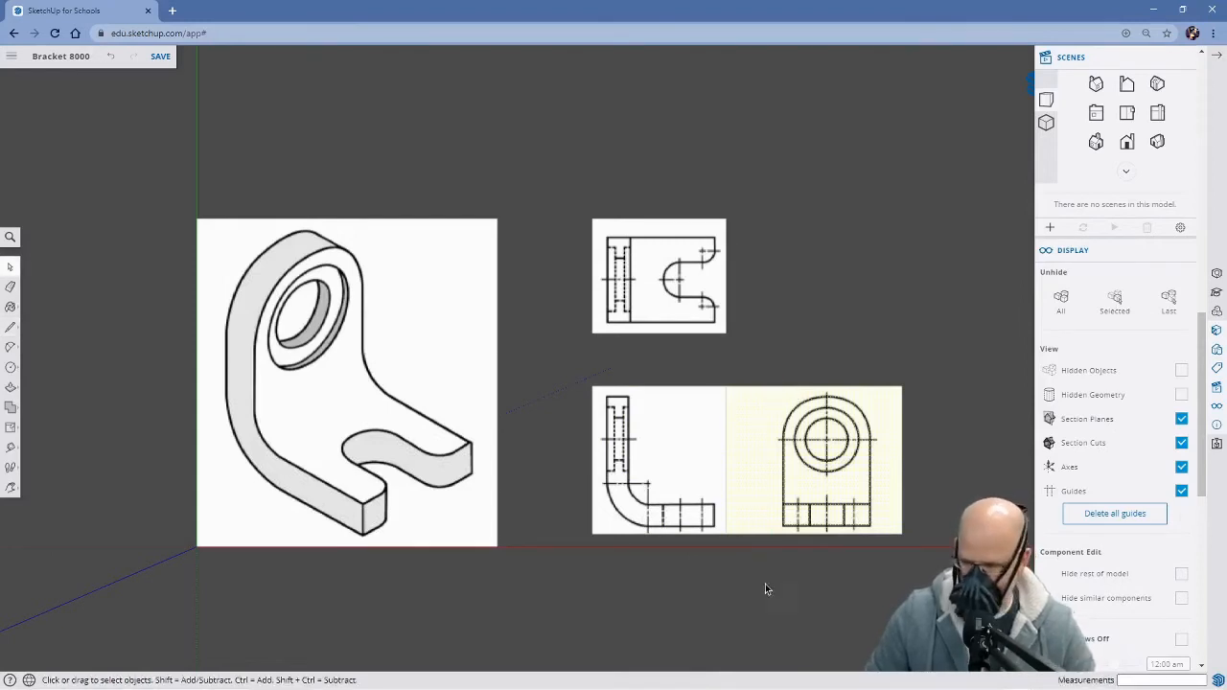
{"action": "key", "text": "l"}
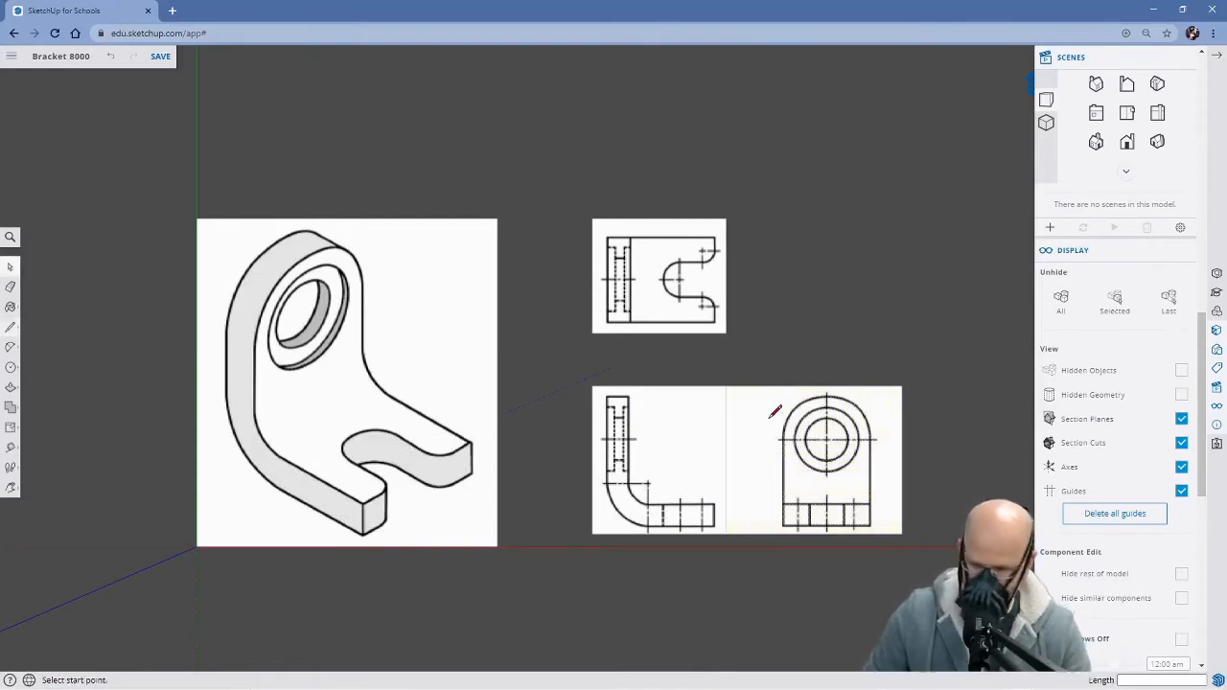
{"action": "left_click", "coordinate": [768, 387]}
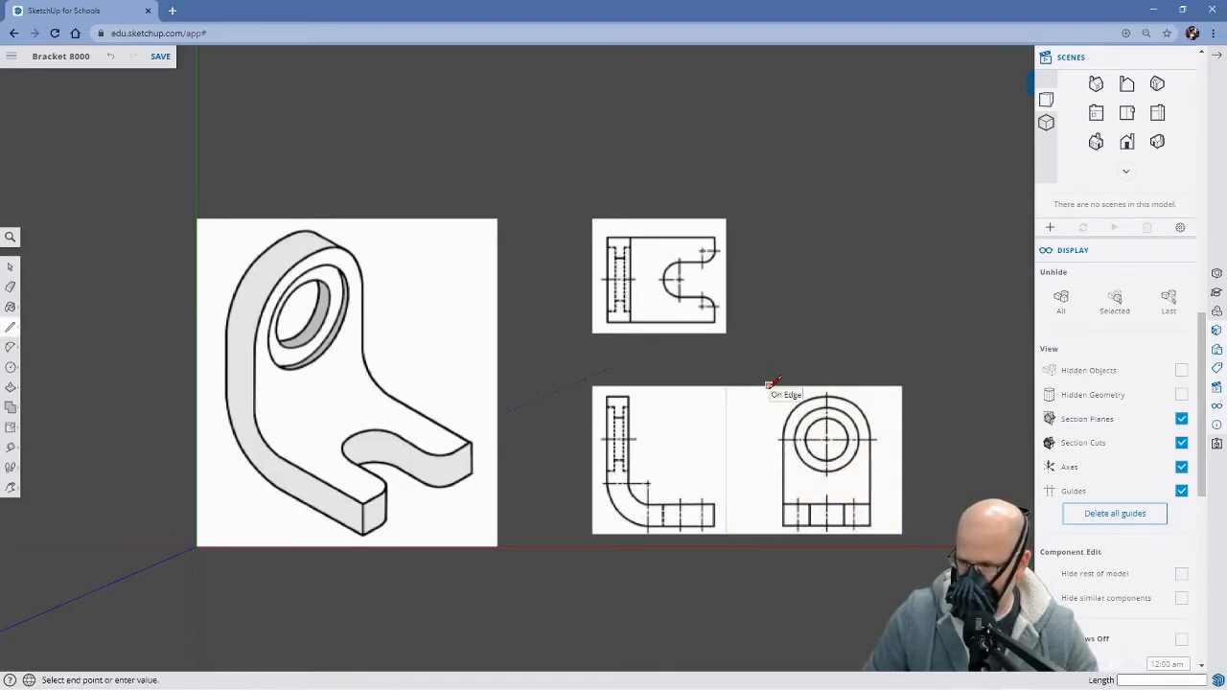
{"action": "left_click", "coordinate": [768, 533]}
{"action": "left_click", "coordinate": [884, 386]}
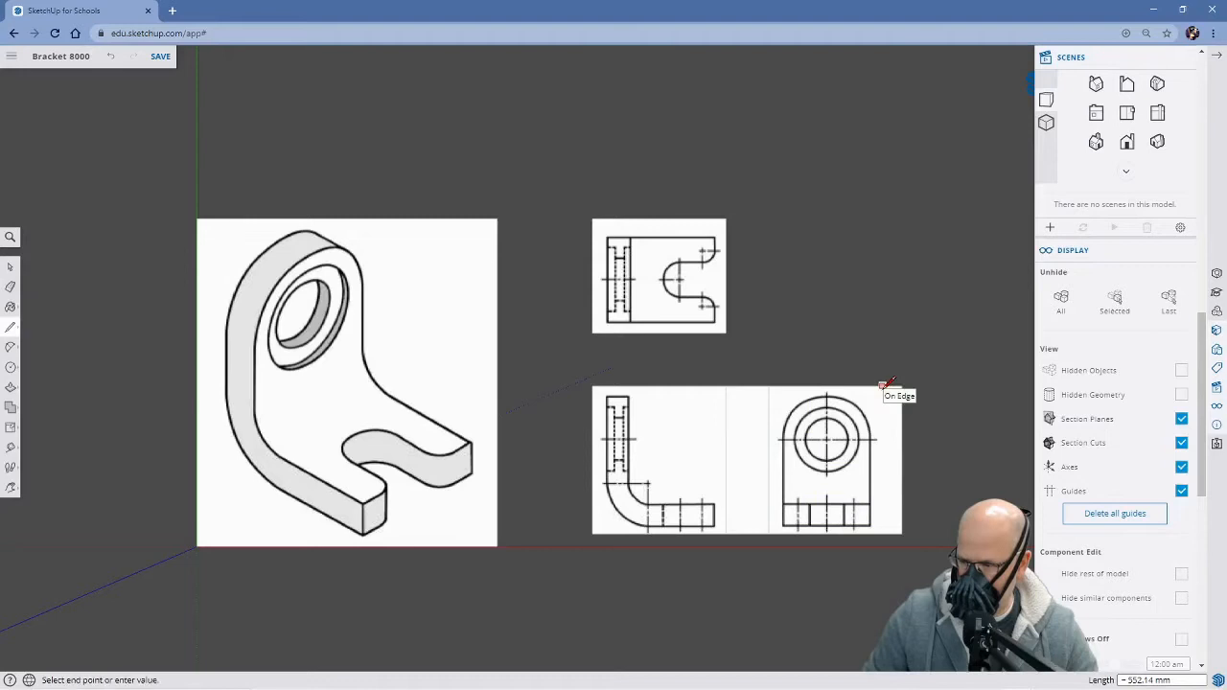
{"action": "left_click", "coordinate": [883, 533]}
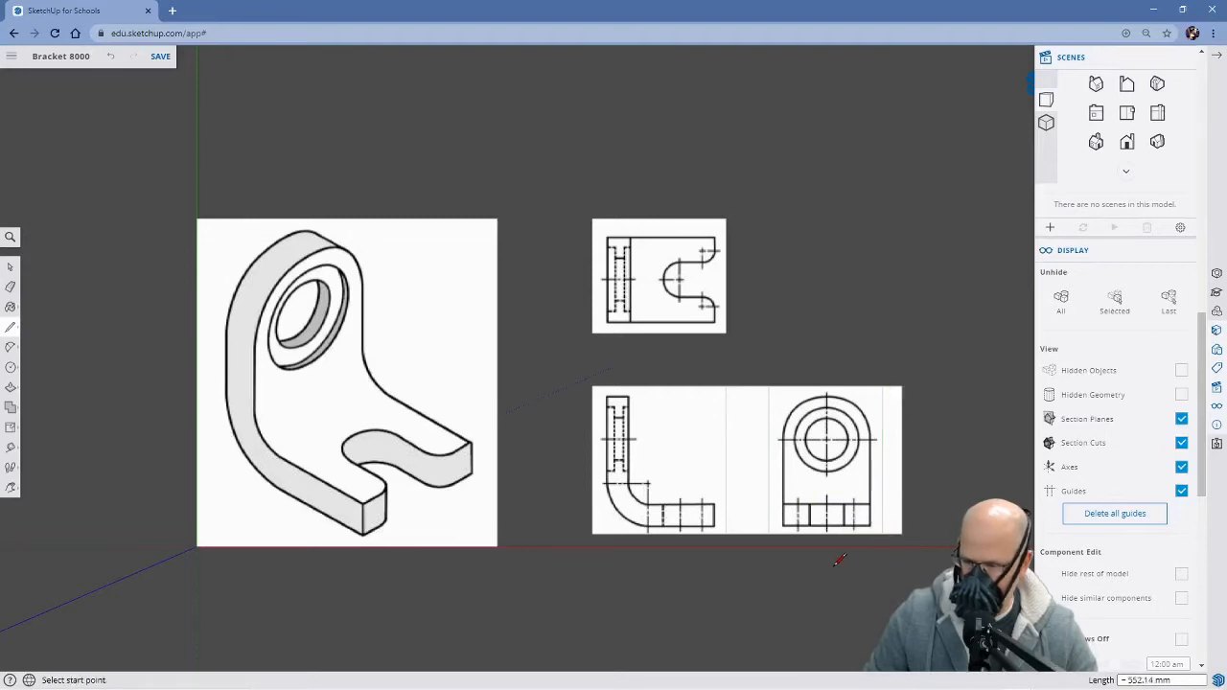
Delete the blank strips of face on both sides of the right side view
{"action": "key", "text": "space"}
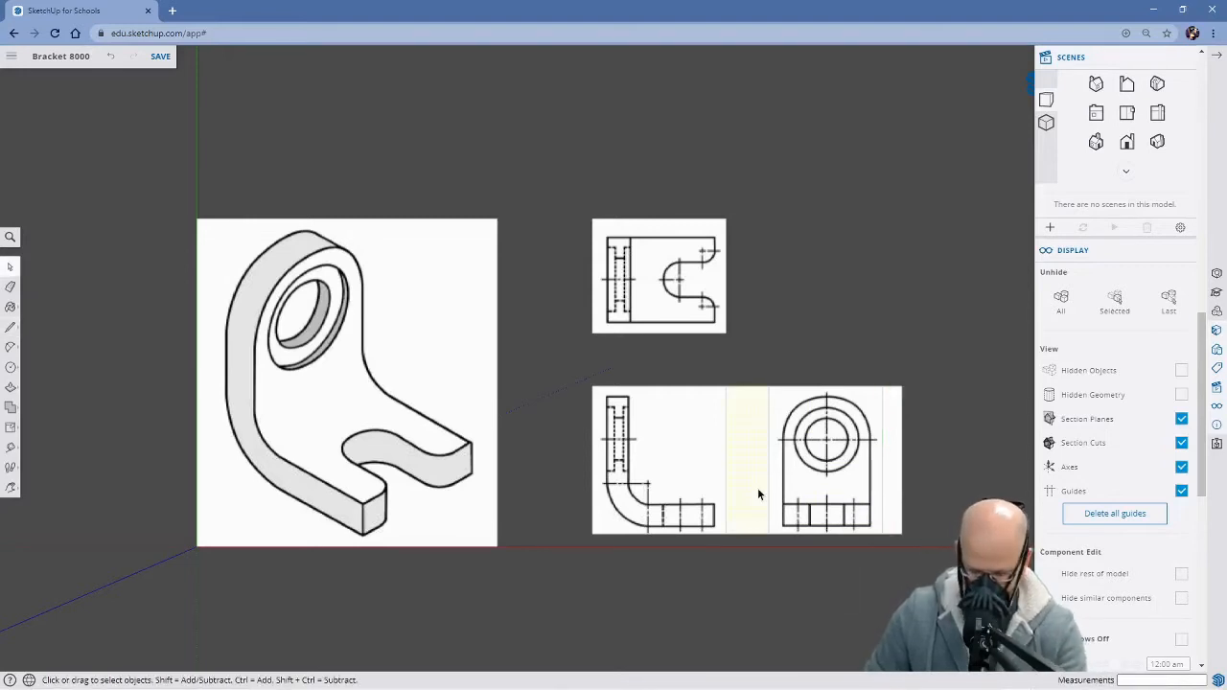
{"action": "left_click", "coordinate": [758, 487]}
{"action": "key", "text": "Delete"}
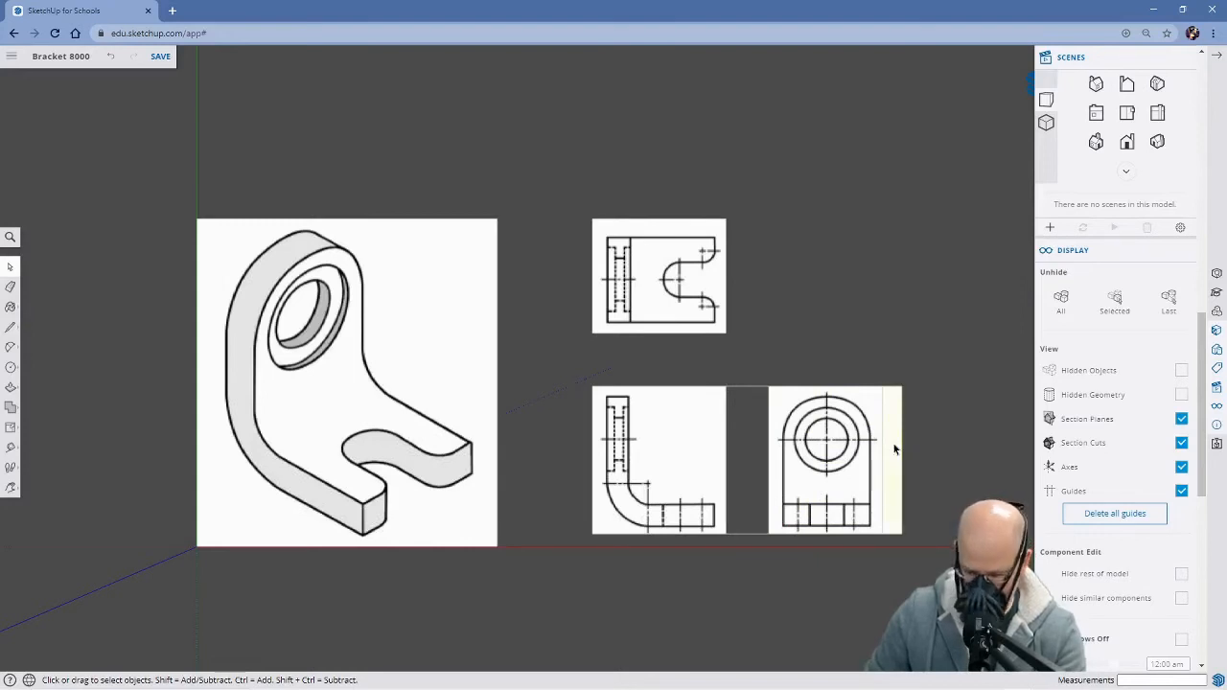
{"action": "left_click", "coordinate": [893, 447]}
{"action": "key", "text": "Delete"}
Erase the three leftover edges of the outer blank strip beside the right side view
{"action": "key", "text": "e"}
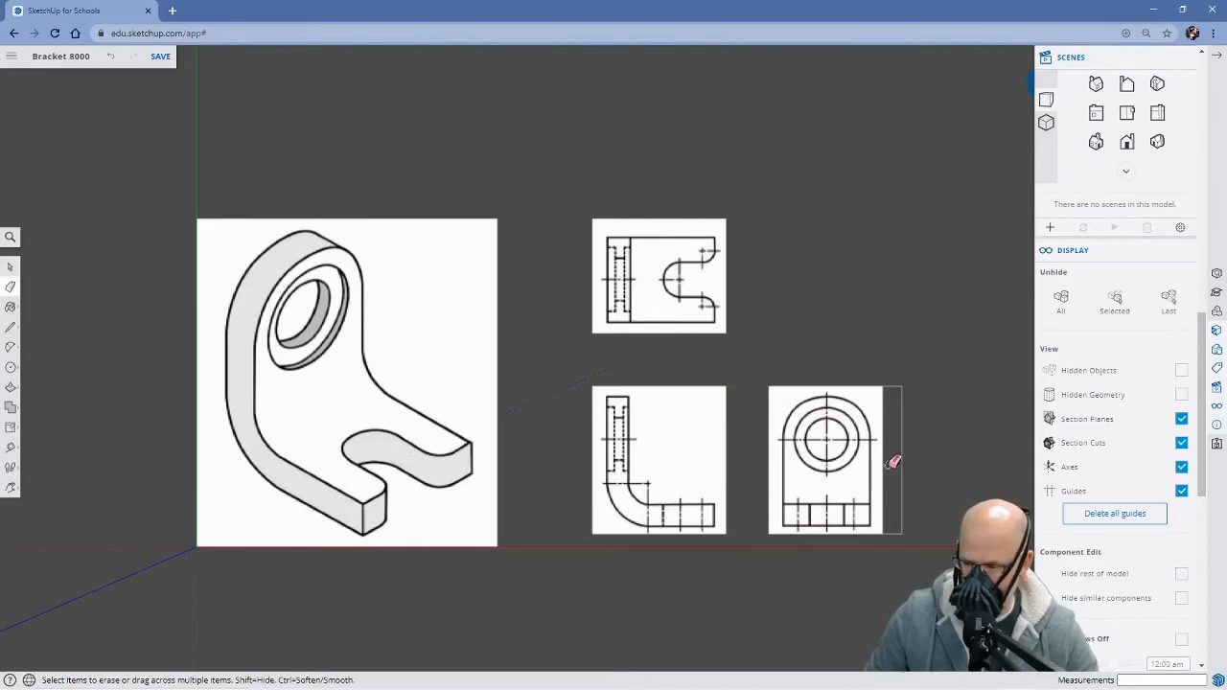
{"action": "left_click", "coordinate": [903, 426]}
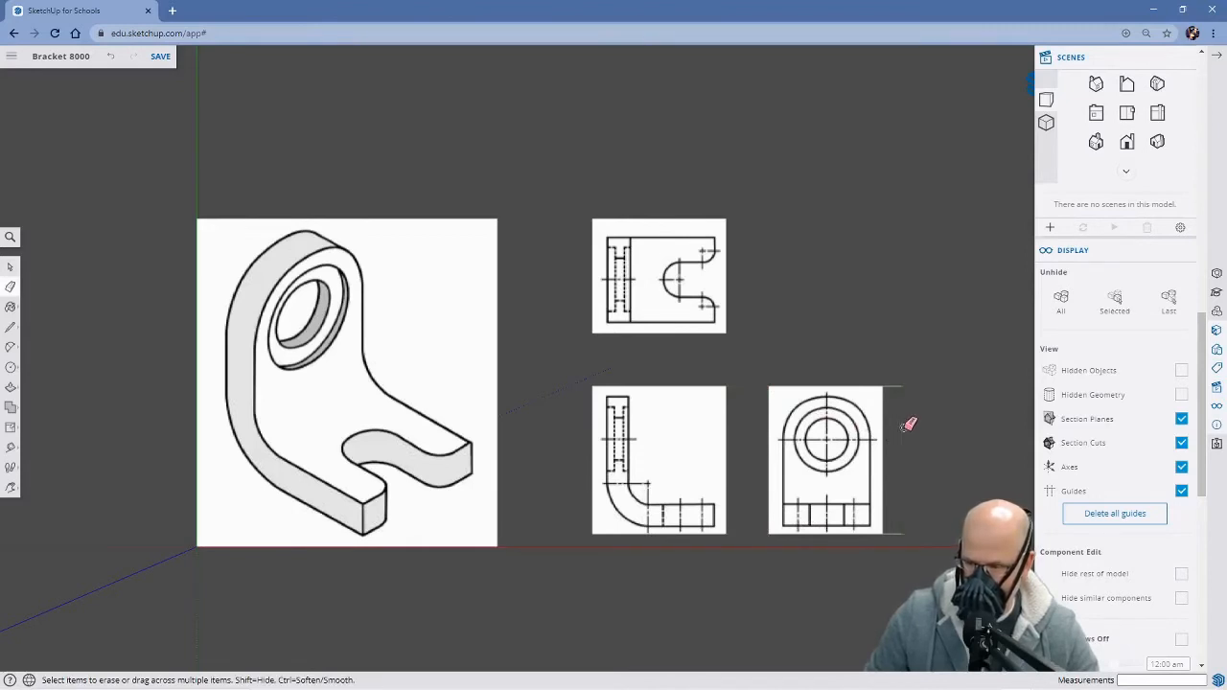
{"action": "left_click", "coordinate": [895, 388]}
{"action": "left_click", "coordinate": [893, 534]}
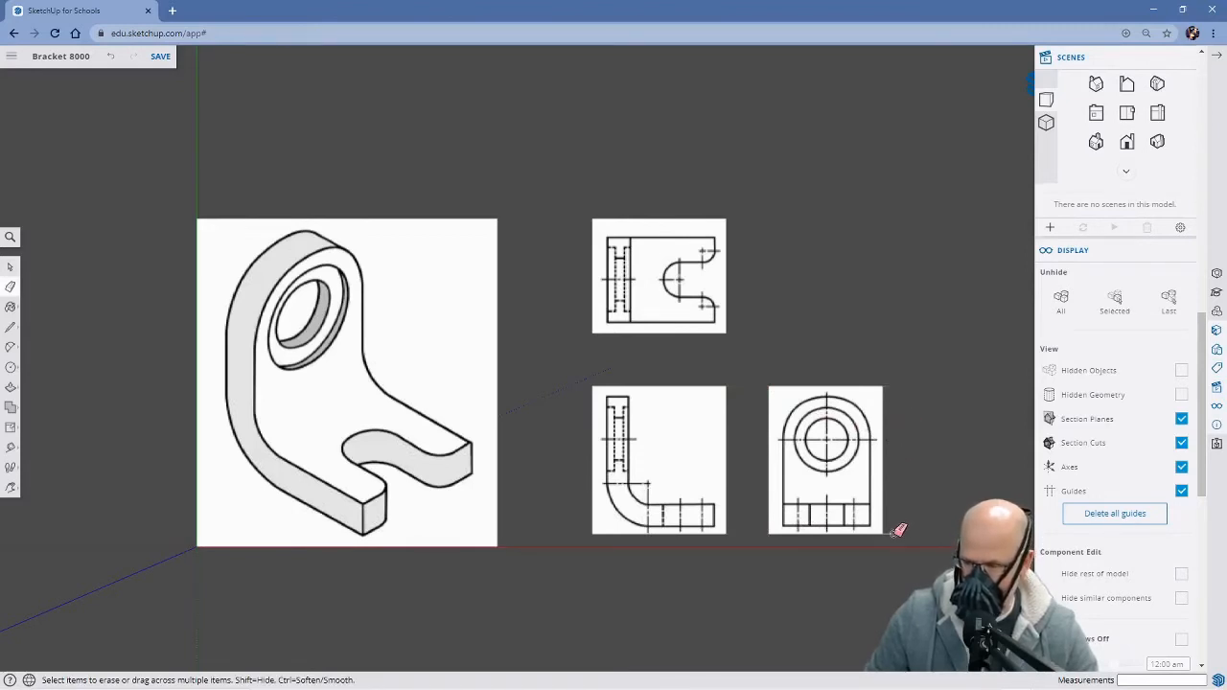
Make the right side view face a group
{"action": "key", "text": "space"}
{"action": "left_click", "coordinate": [825, 458]}
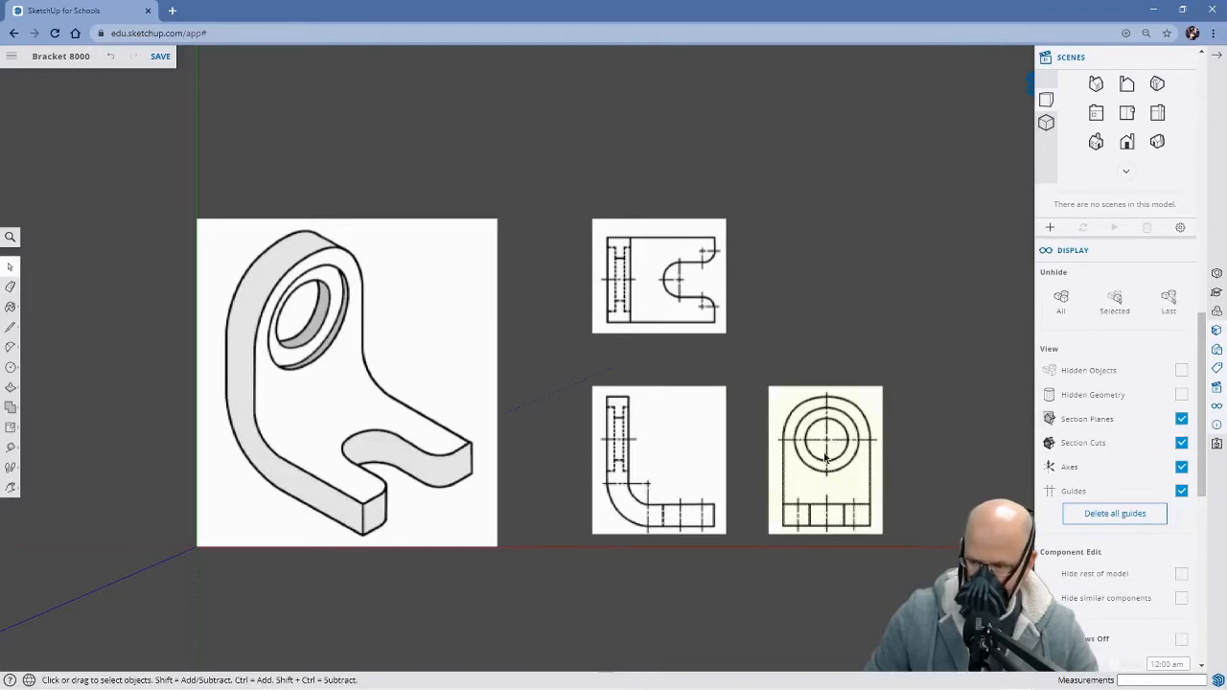
{"action": "right_click", "coordinate": [825, 458]}
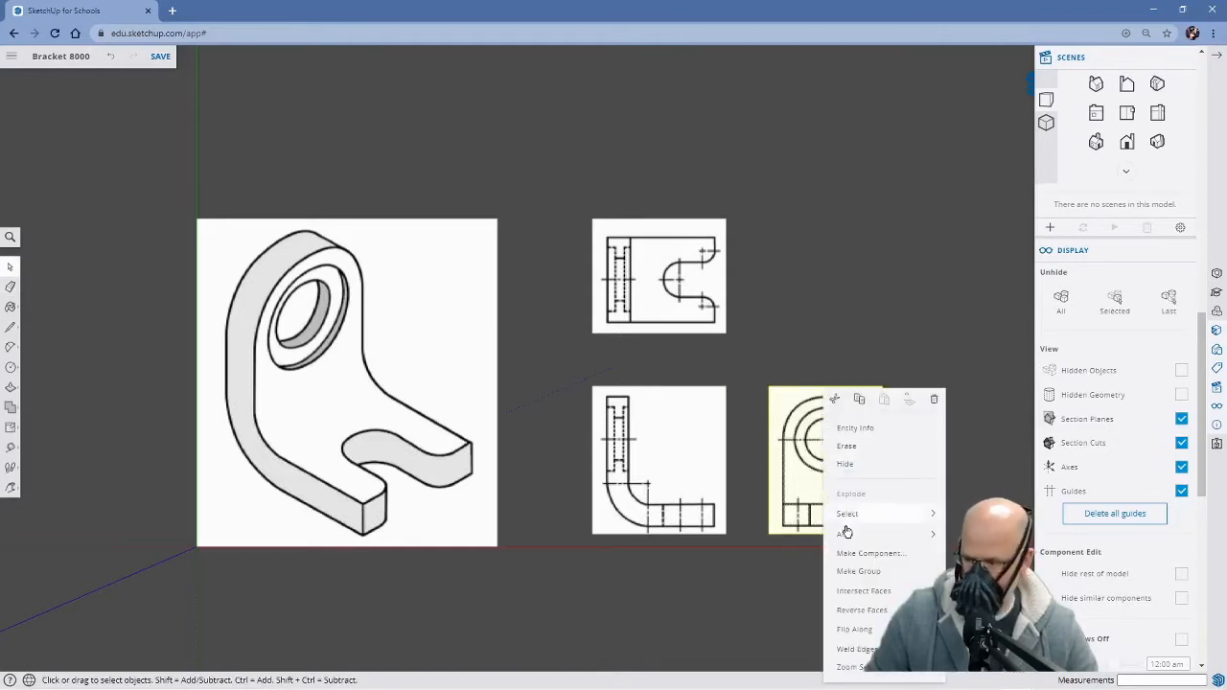
{"action": "left_click", "coordinate": [867, 572]}
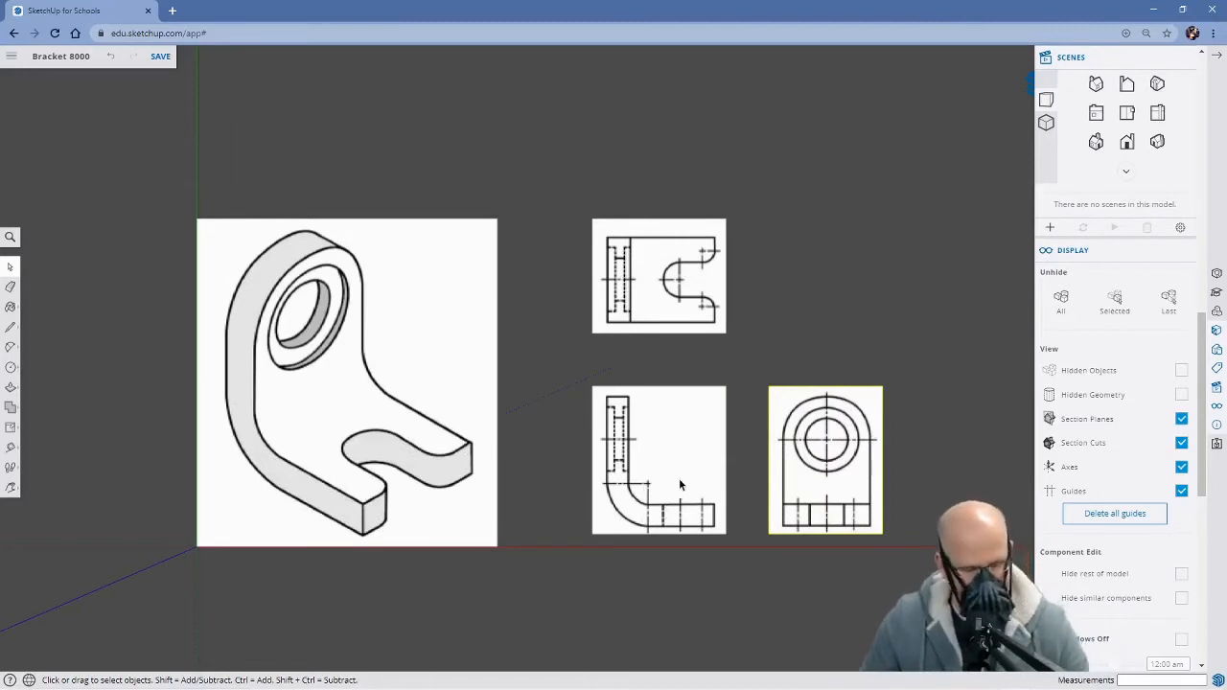
Move the isometric view group about 1950 mm along the red axis to the negative side of the origin, clear of the axes
{"action": "middle_click_drag", "start_coordinate": [704, 609], "coordinate": [581, 324]}
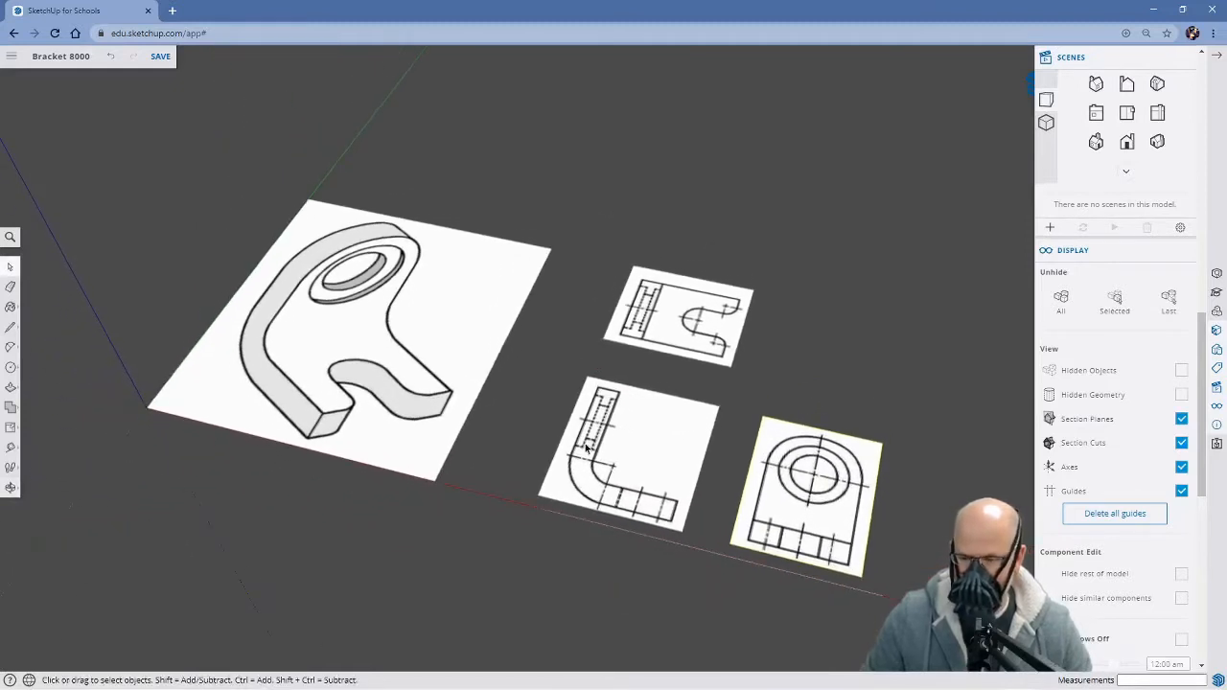
{"action": "scroll", "coordinate": [587, 452], "scroll_direction": "down", "scroll_amount": 2}
{"action": "mouse_move", "coordinate": [587, 565]}
{"action": "middle_mouse_down"}
{"action": "mouse_move", "coordinate": [547, 488]}
{"action": "mouse_move", "coordinate": [578, 450]}
{"action": "mouse_move", "coordinate": [582, 408]}
{"action": "mouse_move", "coordinate": [561, 515]}
{"action": "mouse_move", "coordinate": [624, 543]}
{"action": "mouse_move", "coordinate": [557, 552]}
{"action": "mouse_move", "coordinate": [605, 559]}
{"action": "middle_mouse_up"}
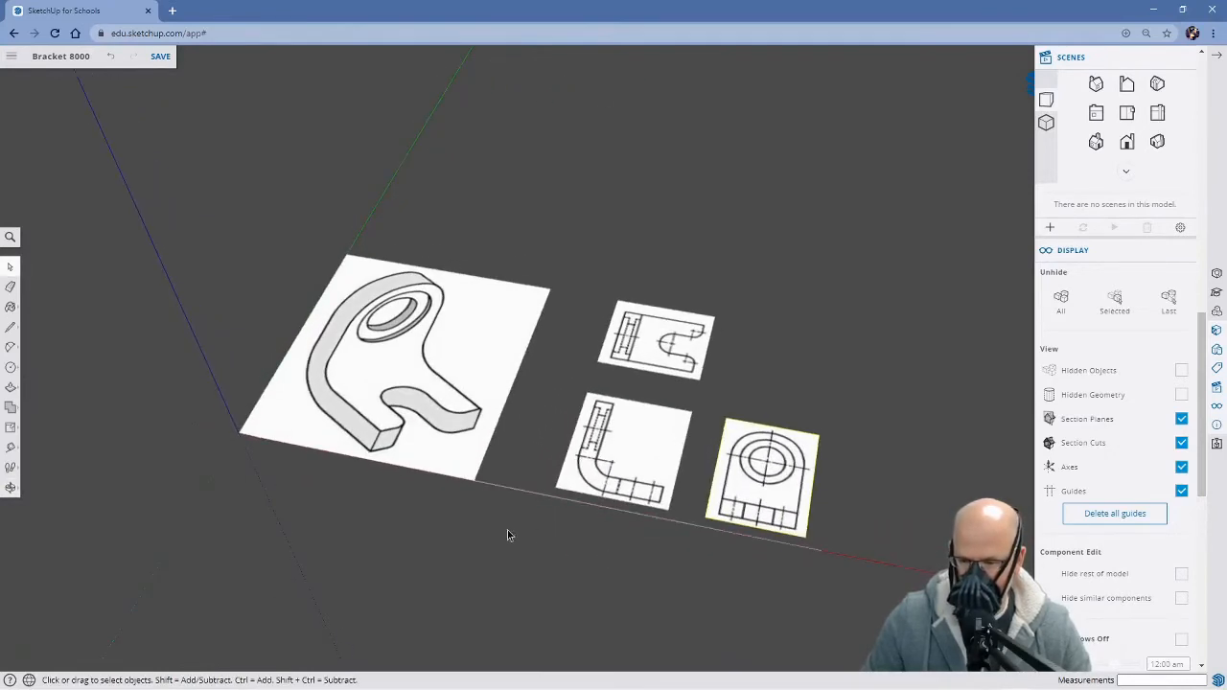
{"action": "key", "text": "h"}
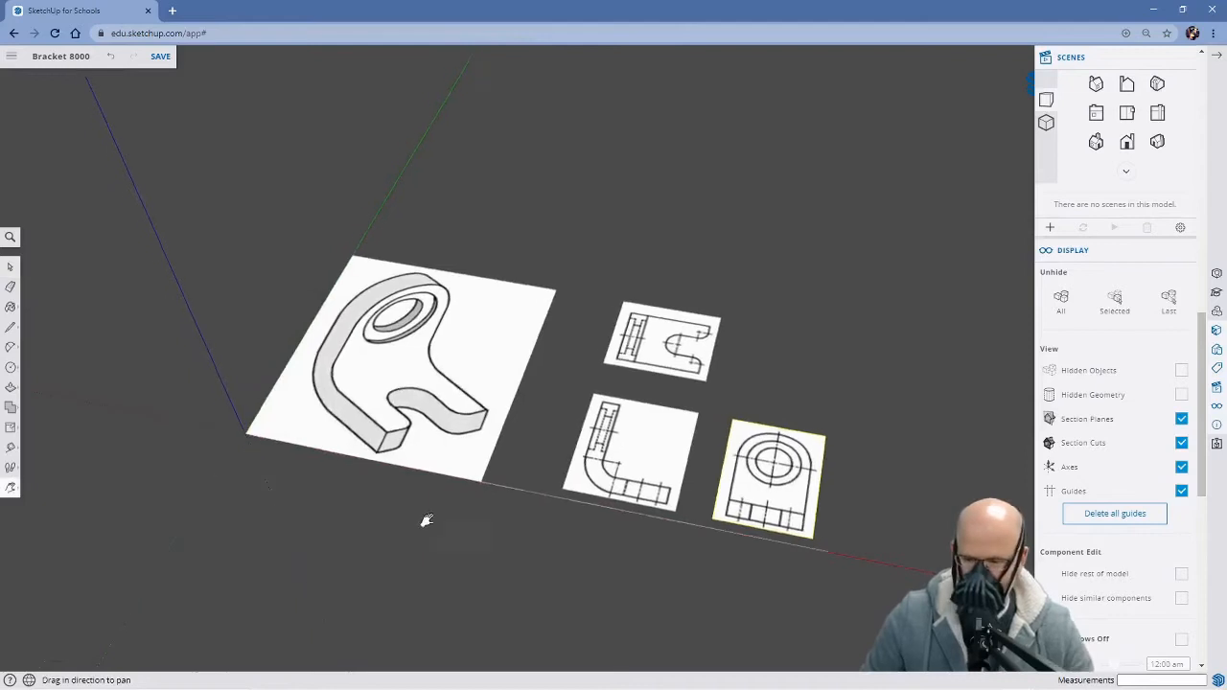
{"action": "left_click_drag", "start_coordinate": [425, 518], "coordinate": [545, 534]}
{"action": "key", "text": "space"}
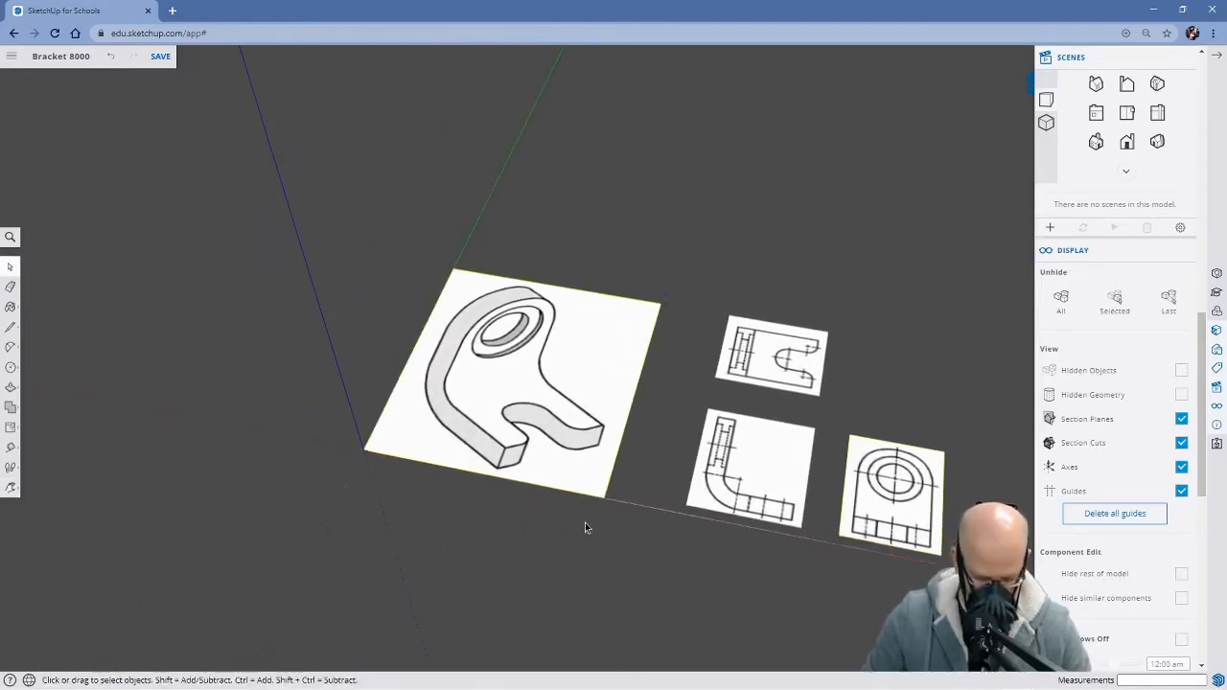
{"action": "key", "text": "m"}
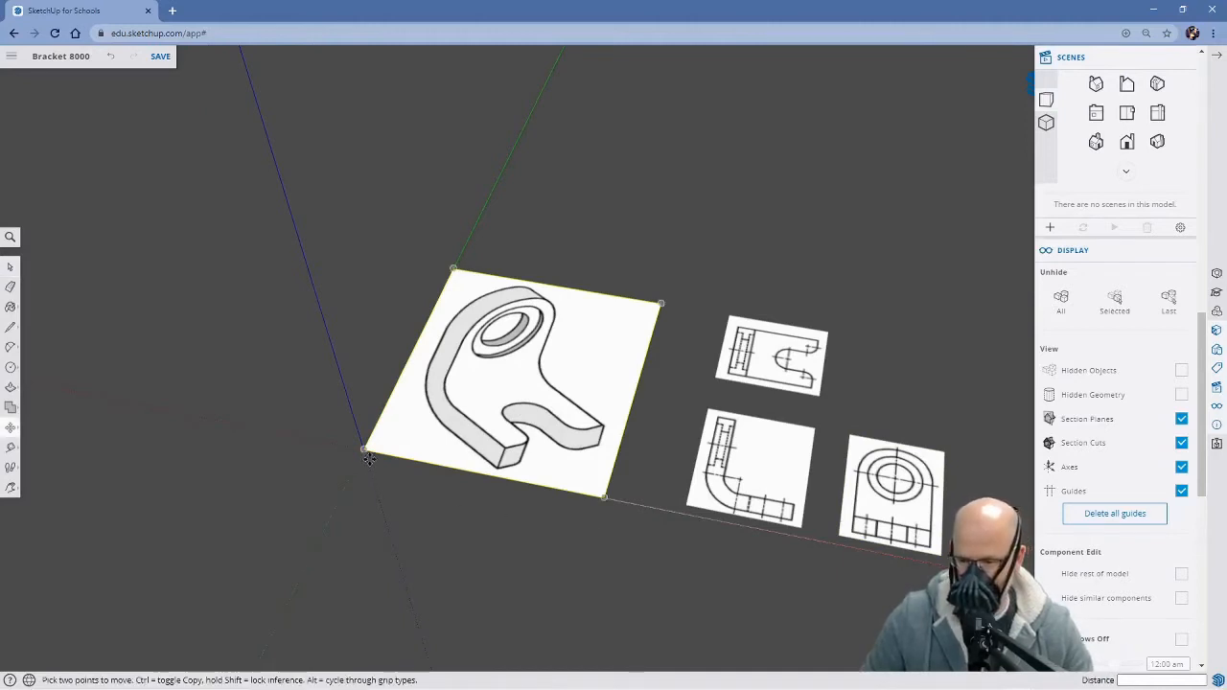
{"action": "left_click", "coordinate": [603, 496]}
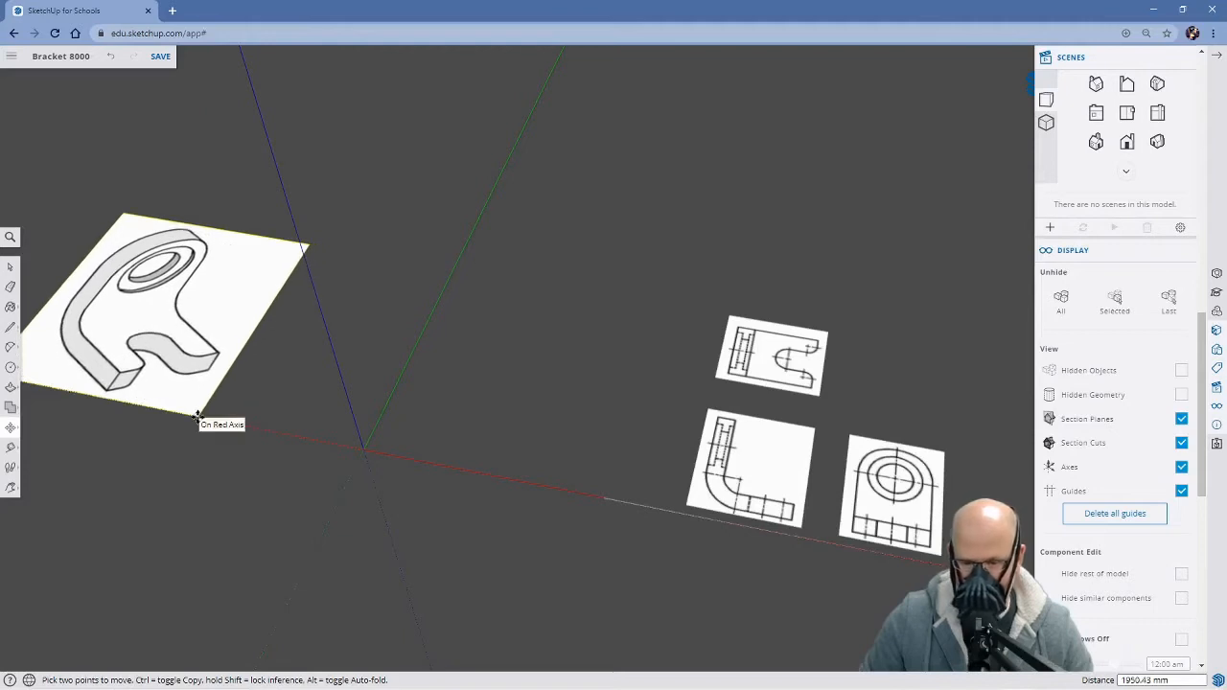
{"action": "left_click", "coordinate": [199, 417]}
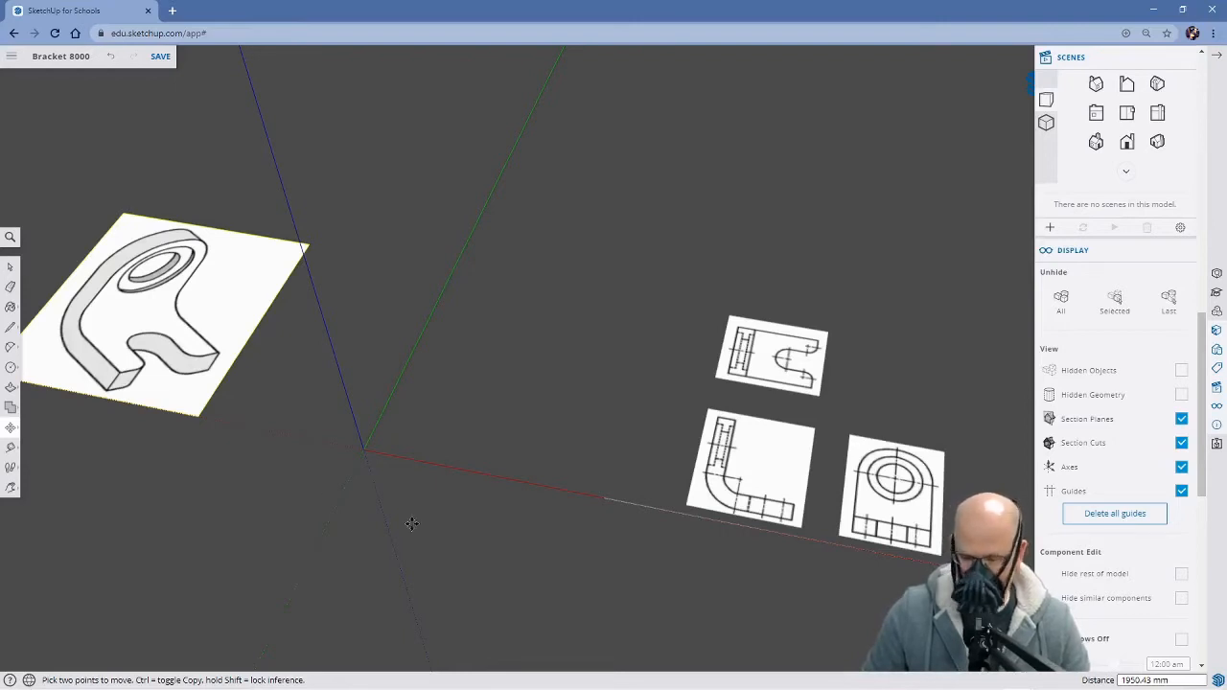
{"action": "key", "text": "space"}
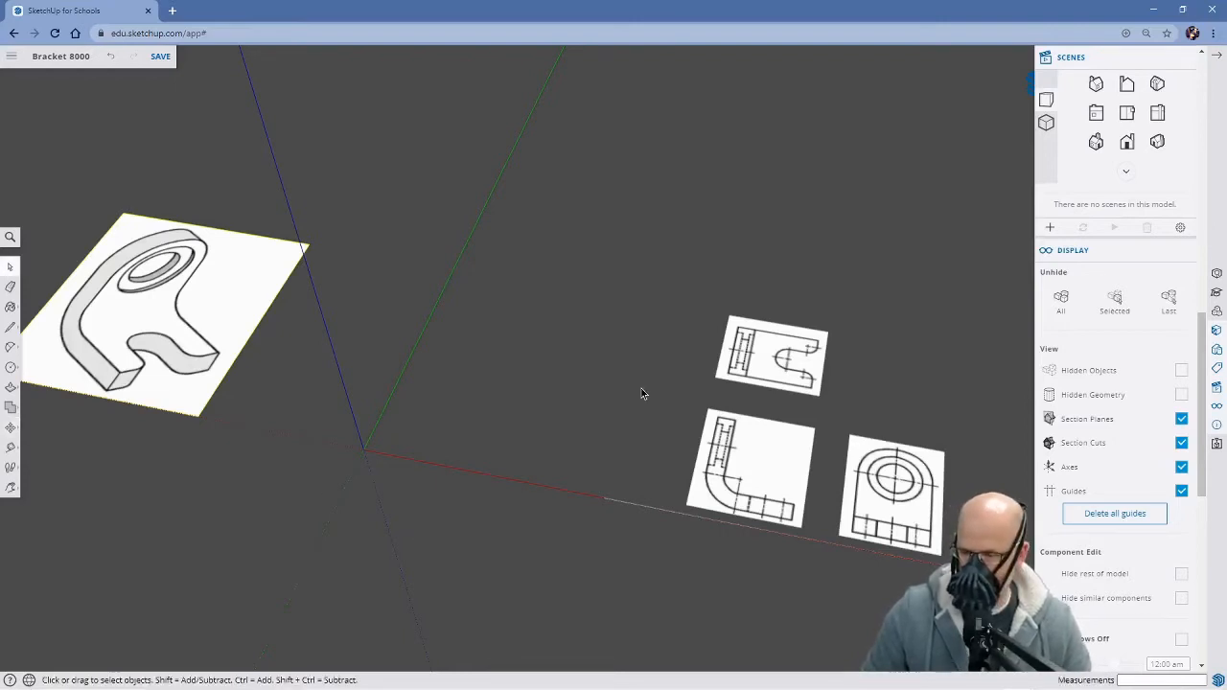
Move the top view group by its lower-left corner onto the origin
{"action": "left_click", "coordinate": [760, 361], "text": "shift"}
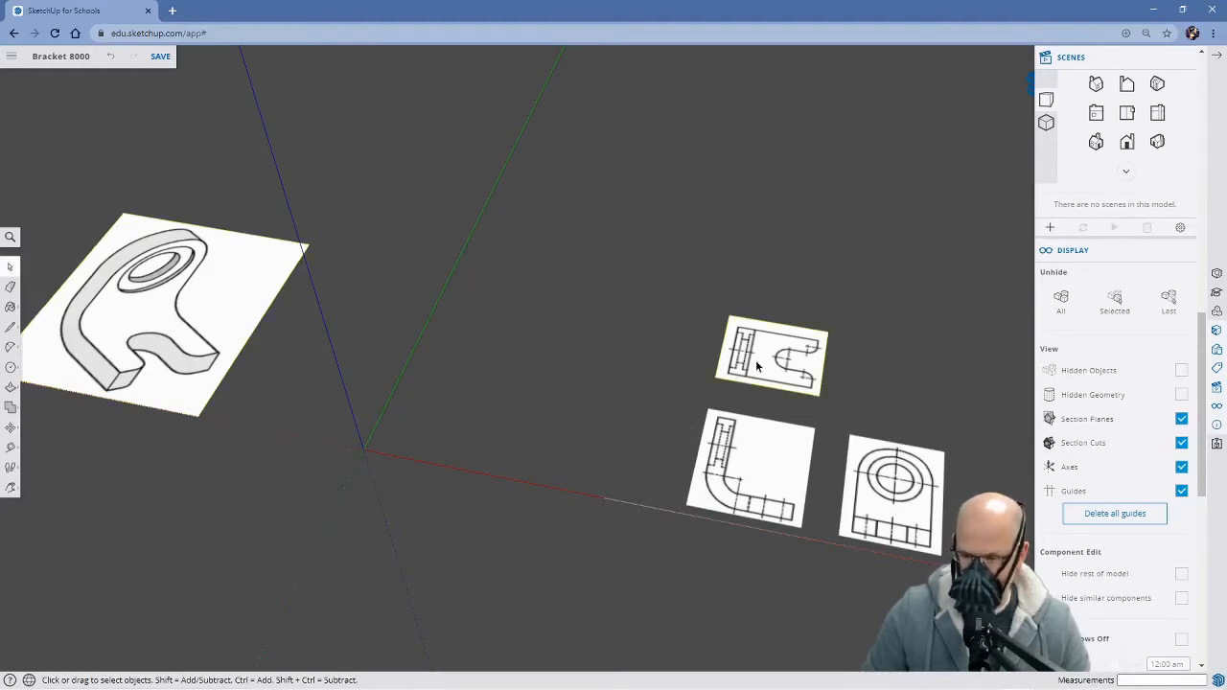
{"action": "key", "text": "m"}
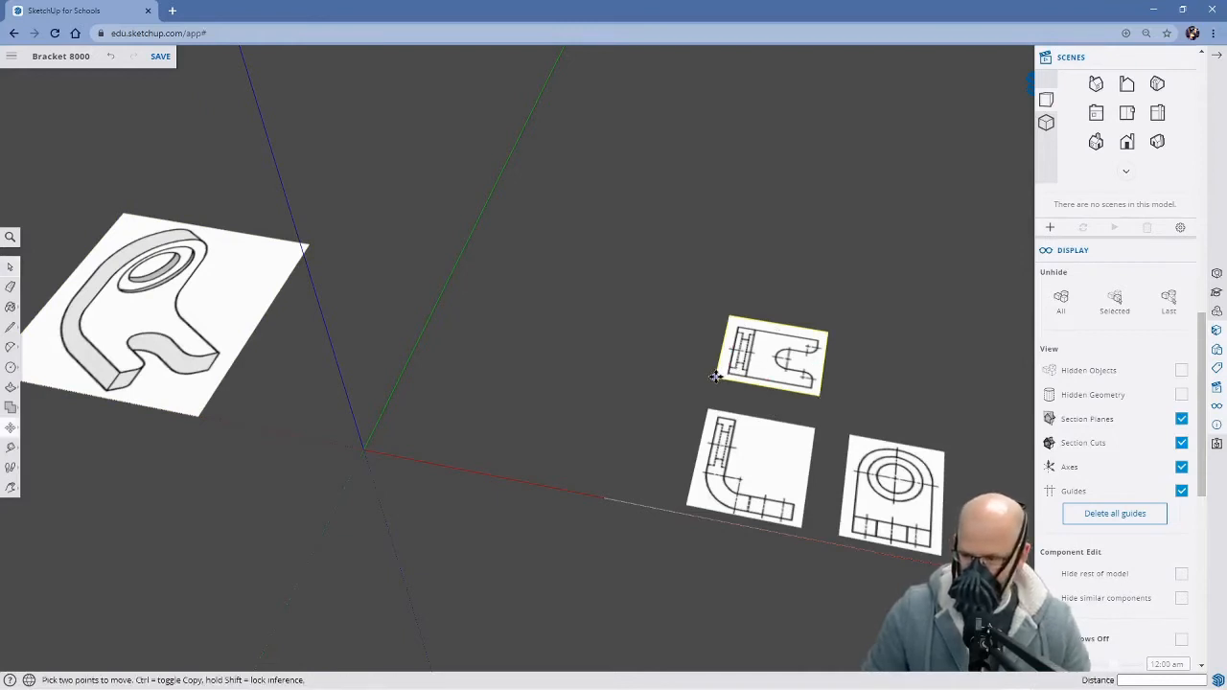
{"action": "left_click", "coordinate": [715, 377]}
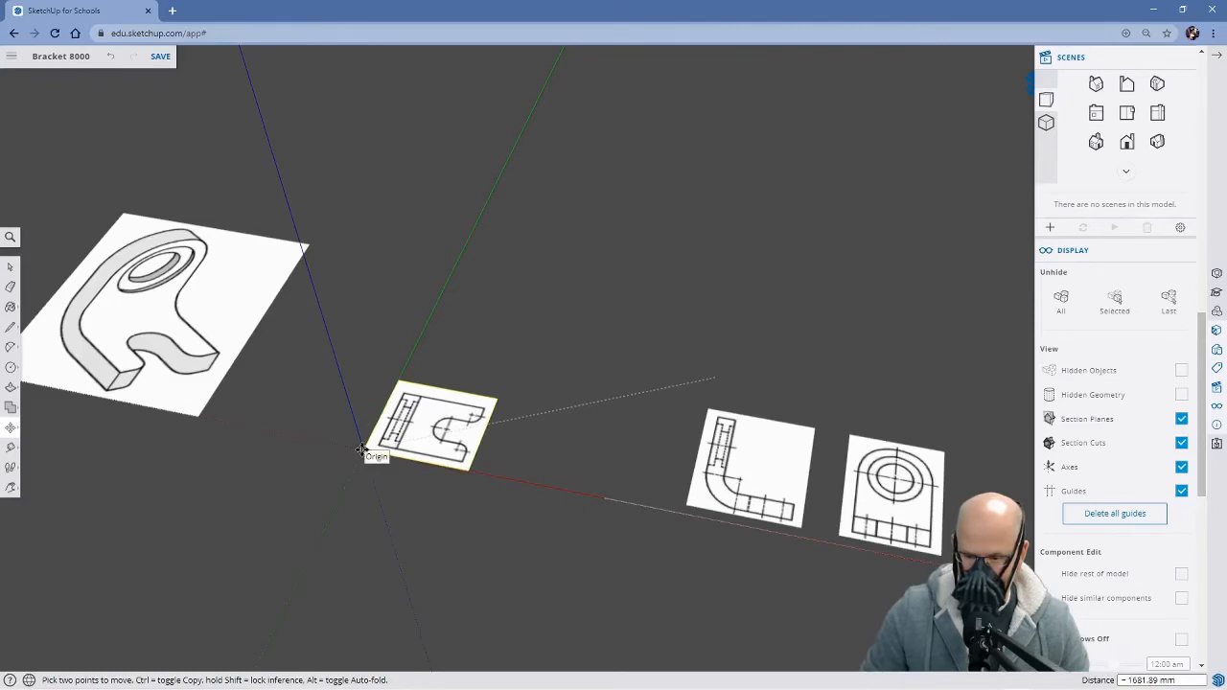
{"action": "left_click", "coordinate": [361, 451]}
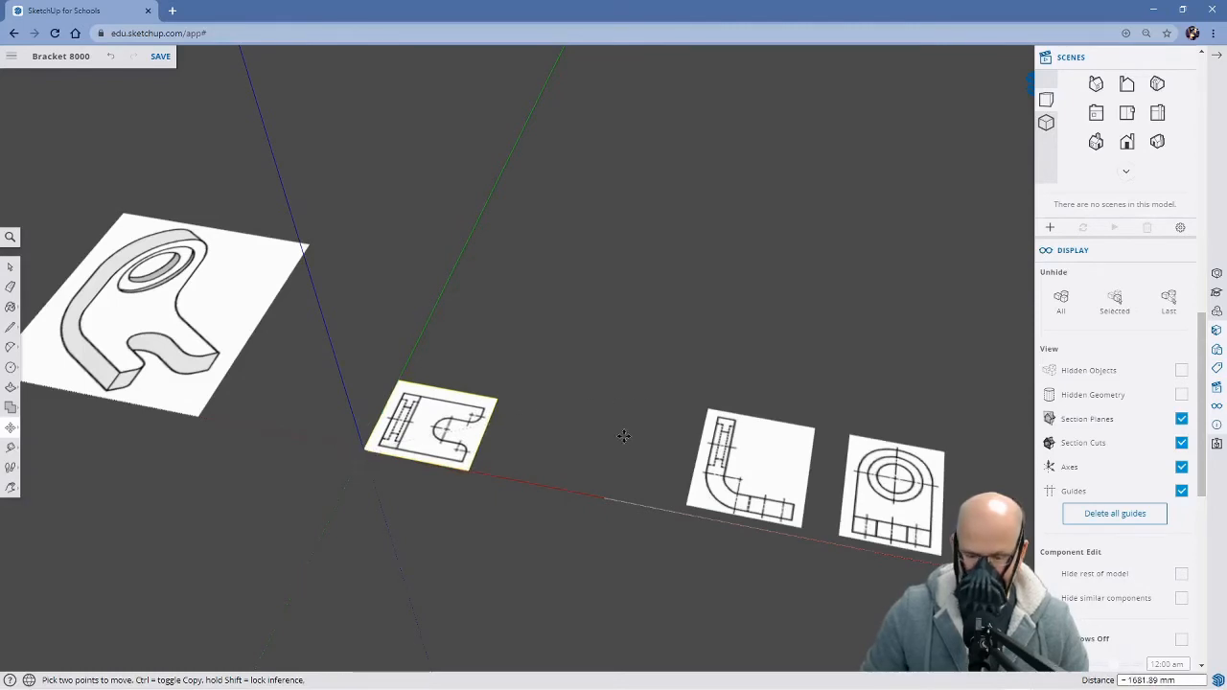
Rotate the front view group 90° about its lower edge so it stands upright along the blue axis
{"action": "key", "text": "space"}
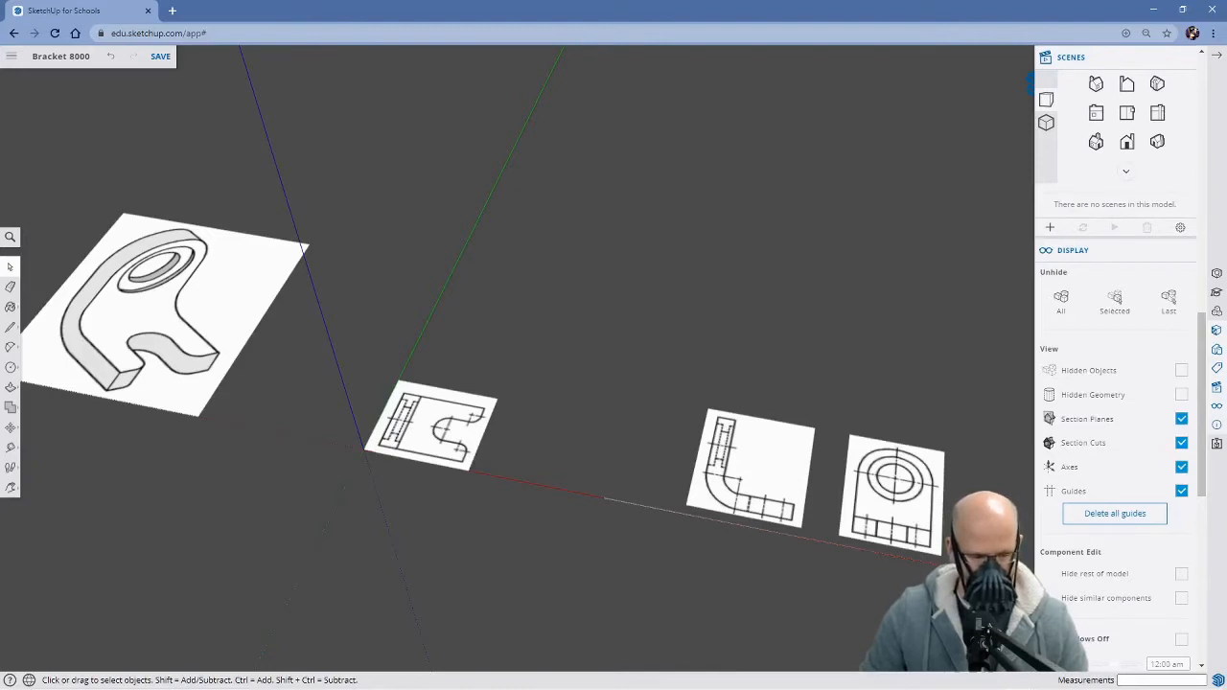
{"action": "left_click", "coordinate": [686, 19]}
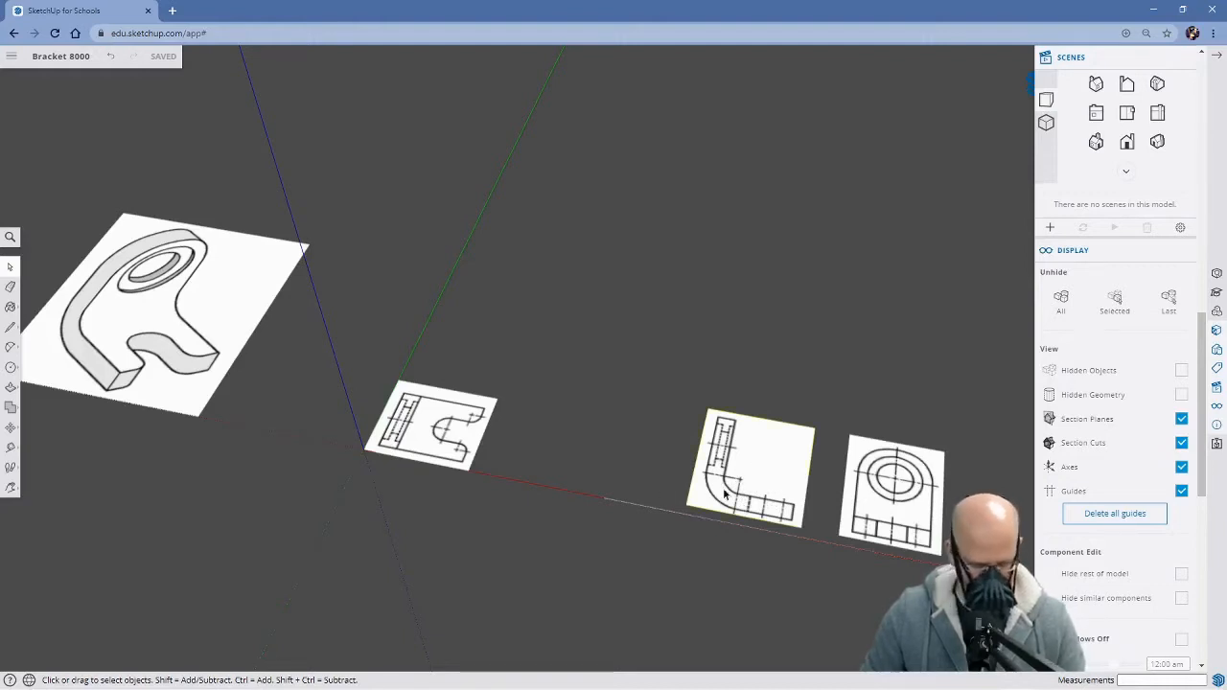
{"action": "key", "text": "q"}
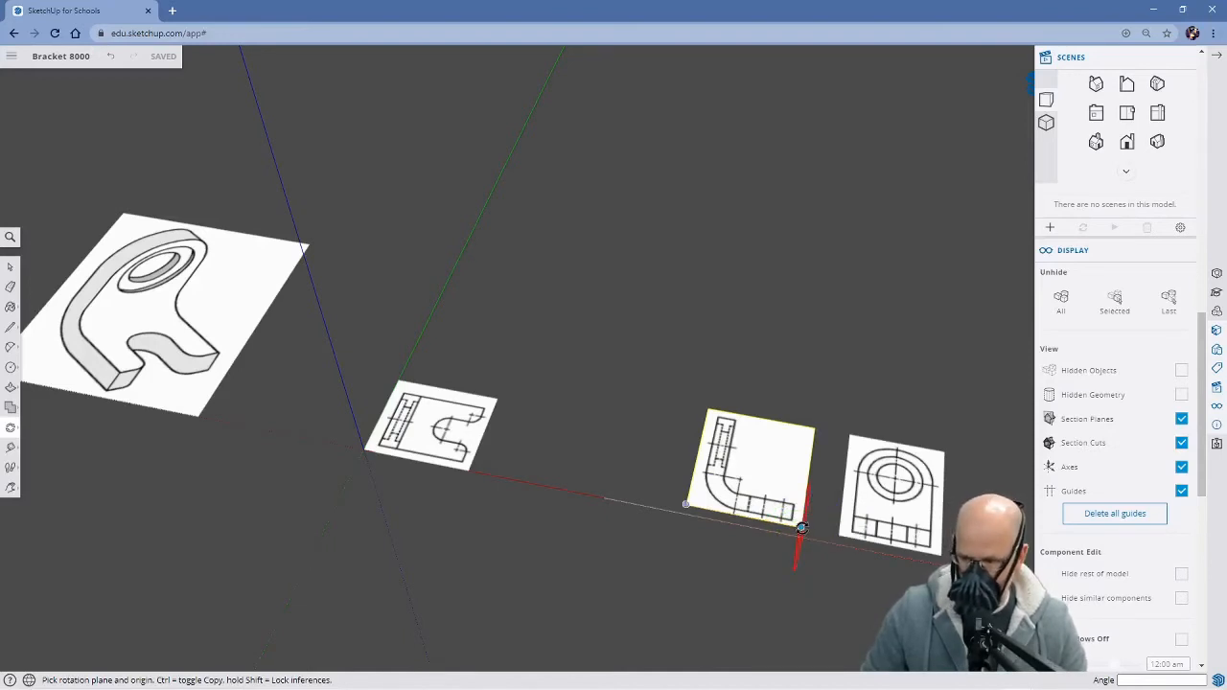
{"action": "left_click", "coordinate": [802, 527]}
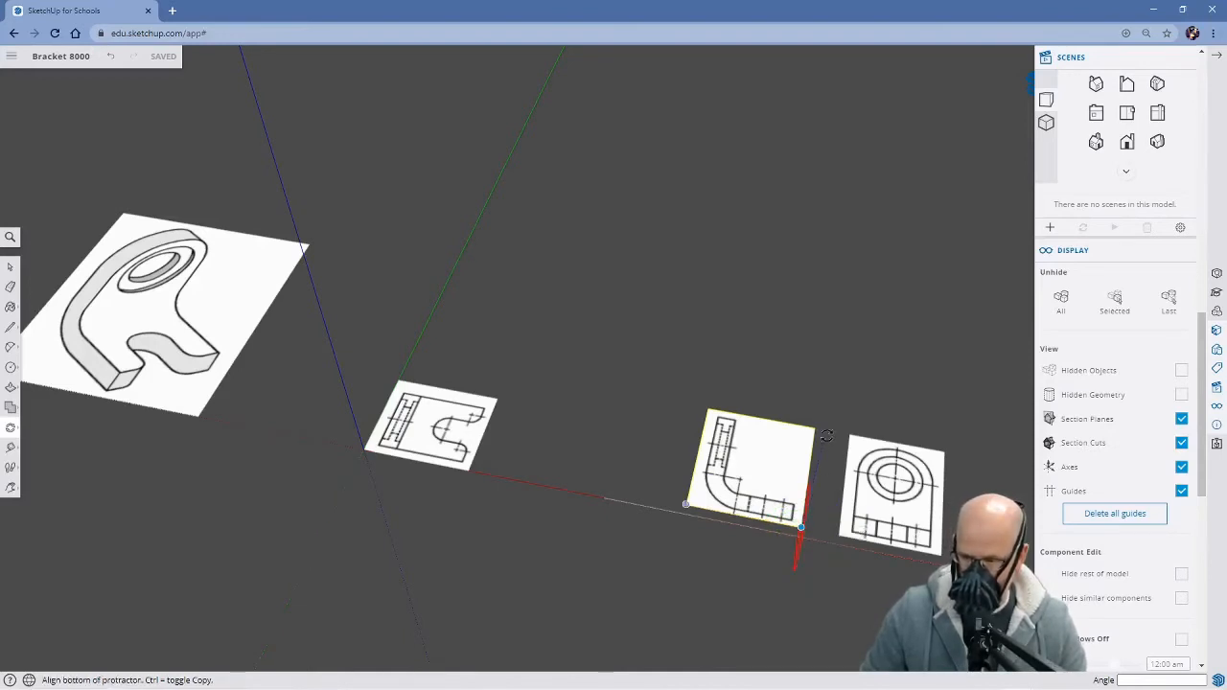
{"action": "left_click", "coordinate": [822, 373]}
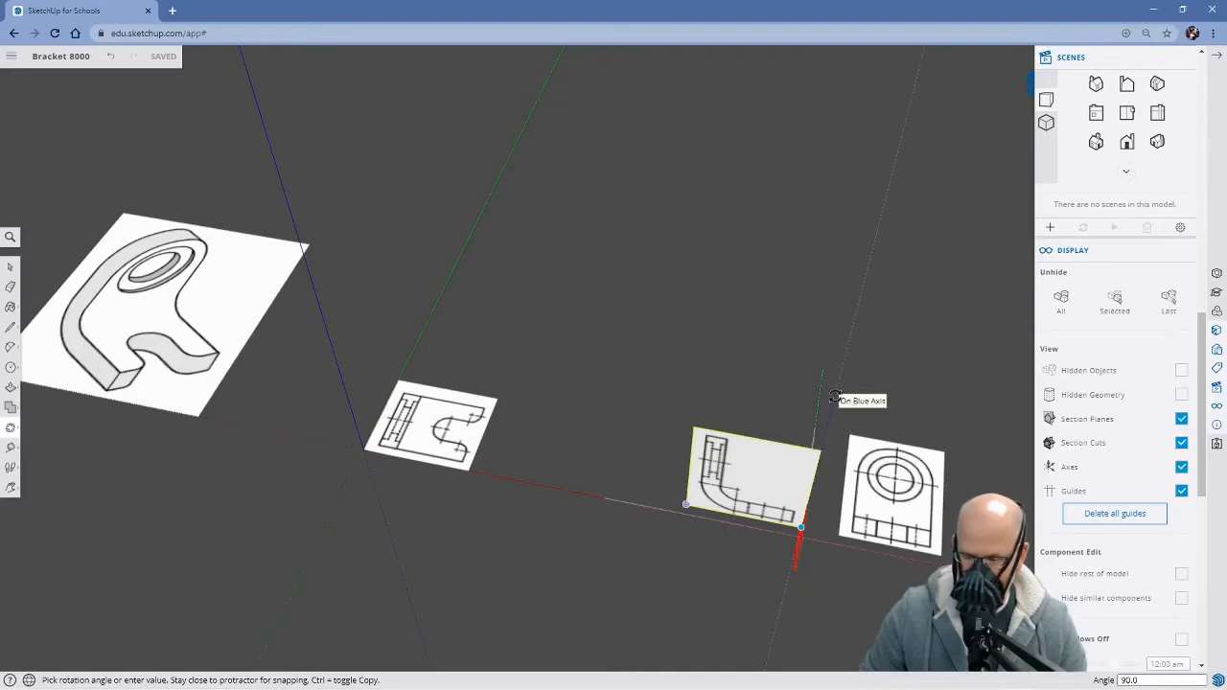
{"action": "left_click", "coordinate": [835, 398]}
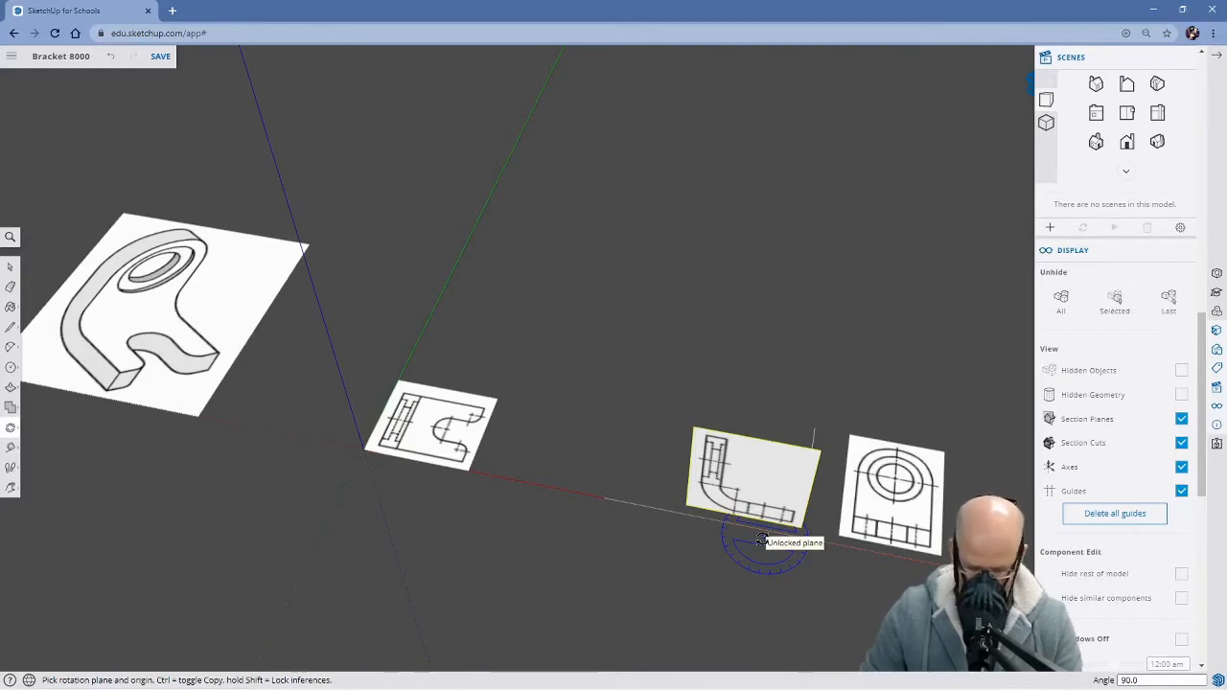
Move the front view group by its lower-left corner to the origin and about 500 mm back along the green axis, behind the top view
{"action": "key", "text": "m"}
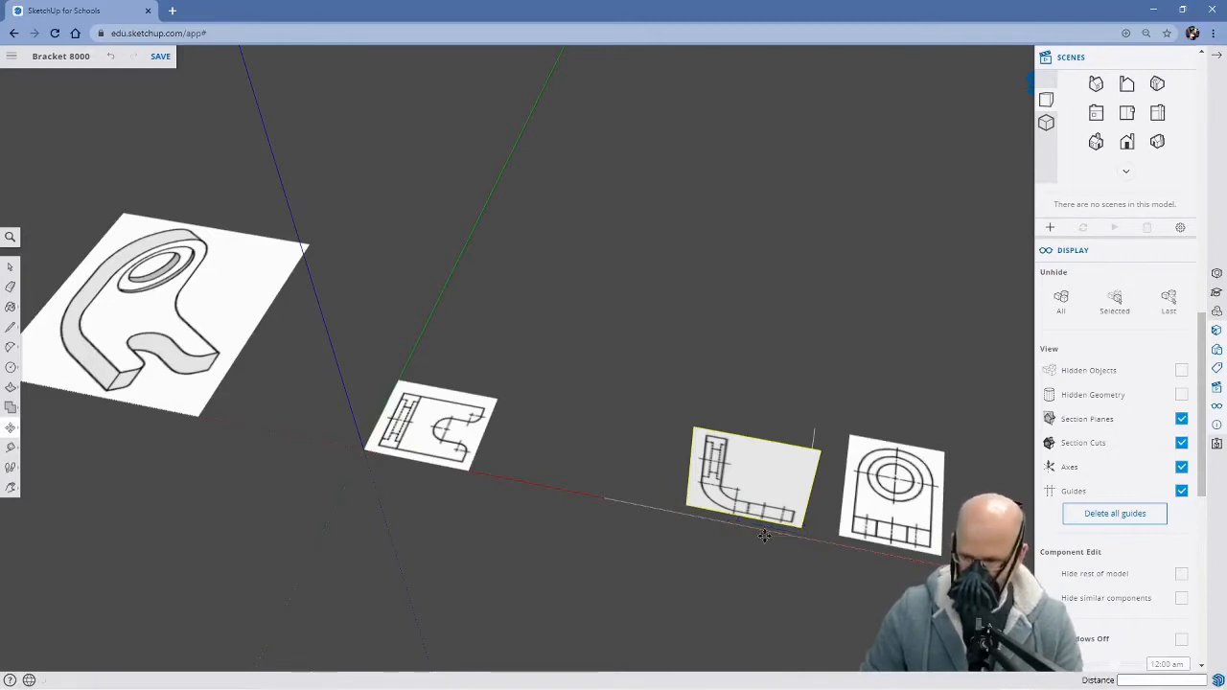
{"action": "left_click", "coordinate": [686, 505]}
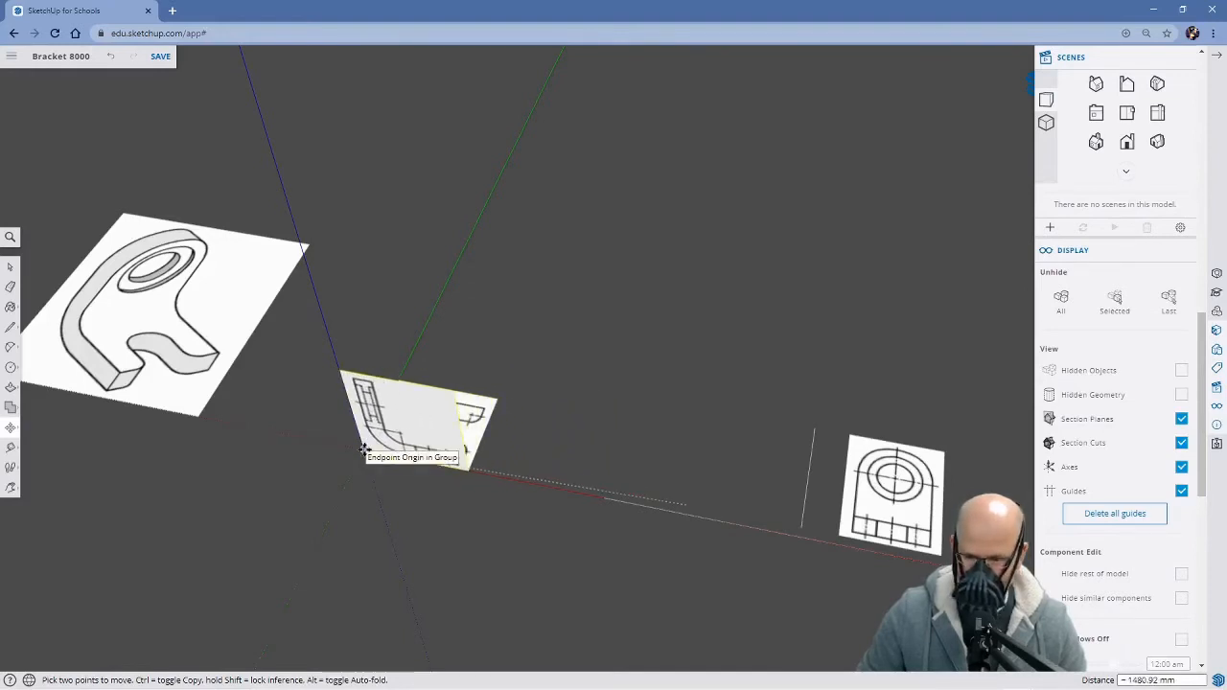
{"action": "left_click", "coordinate": [363, 450]}
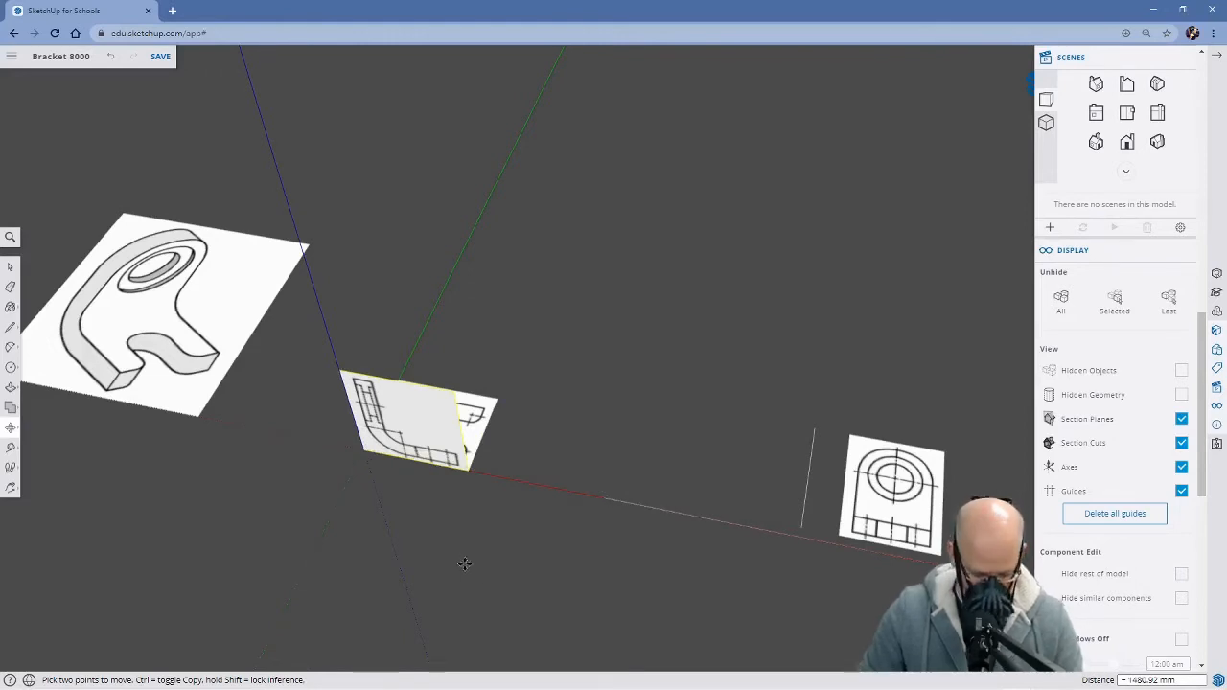
{"action": "left_click", "coordinate": [364, 450]}
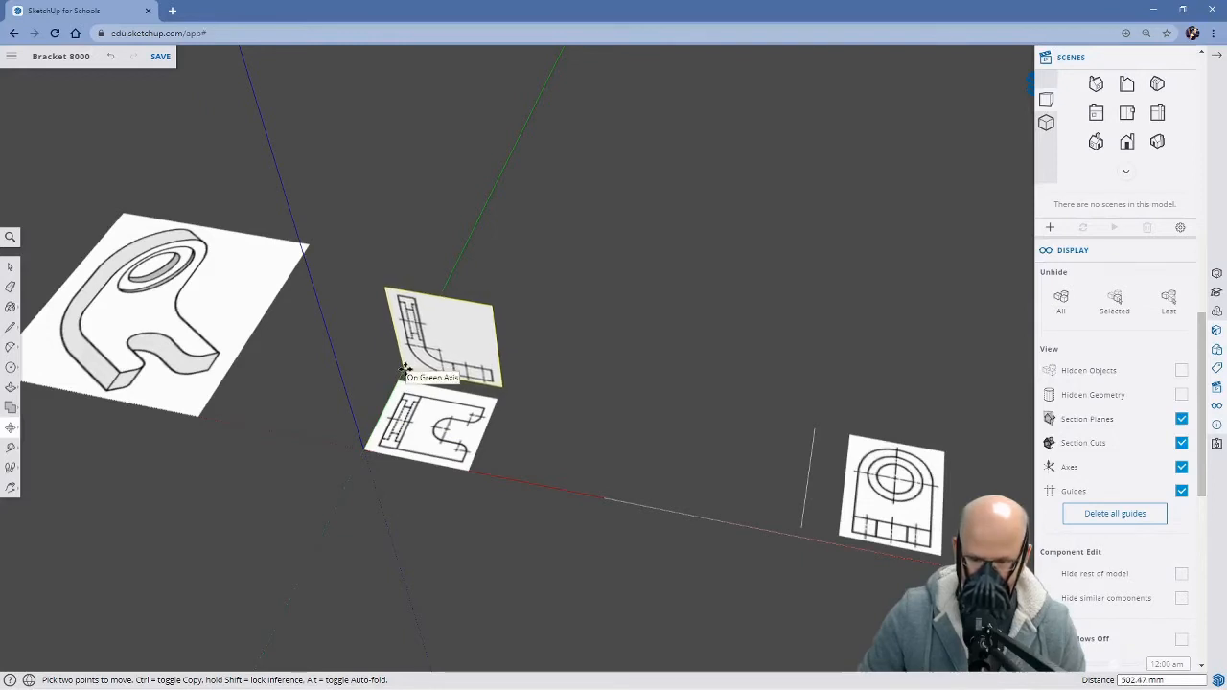
{"action": "left_click", "coordinate": [404, 369]}
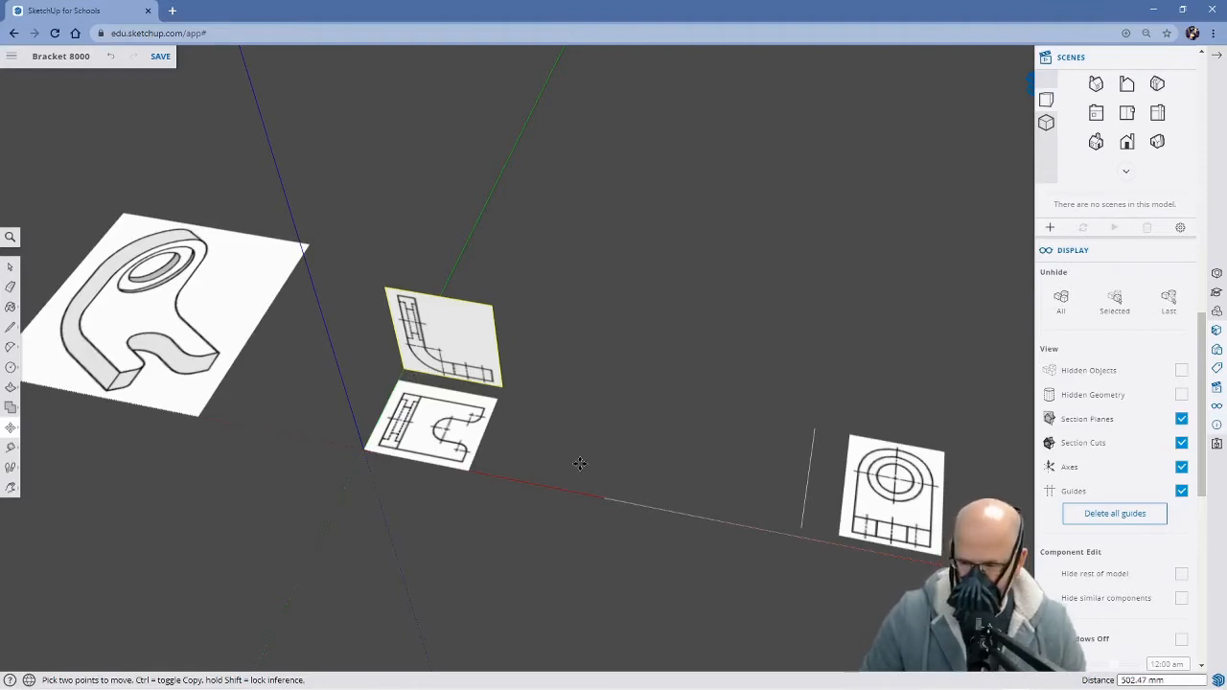
{"action": "key", "text": "space"}
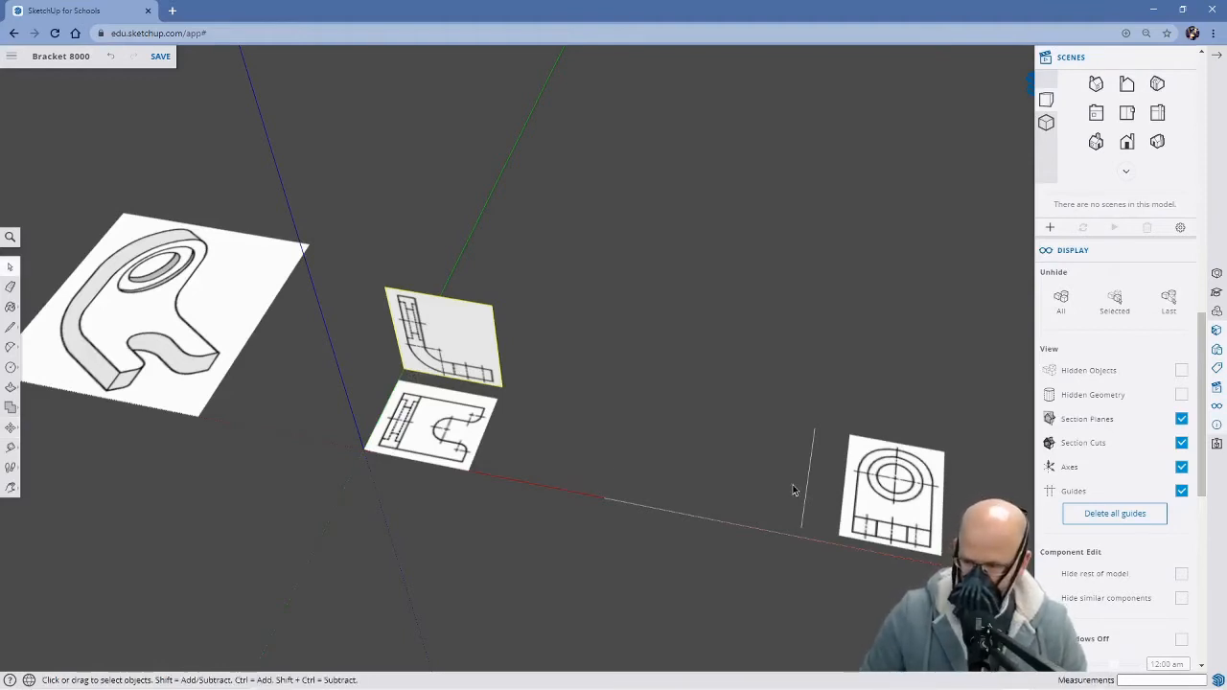
Erase the leftover edge beside the right side view and rotate that view group 90° about its lower edge to stand upright
{"action": "key", "text": "e"}
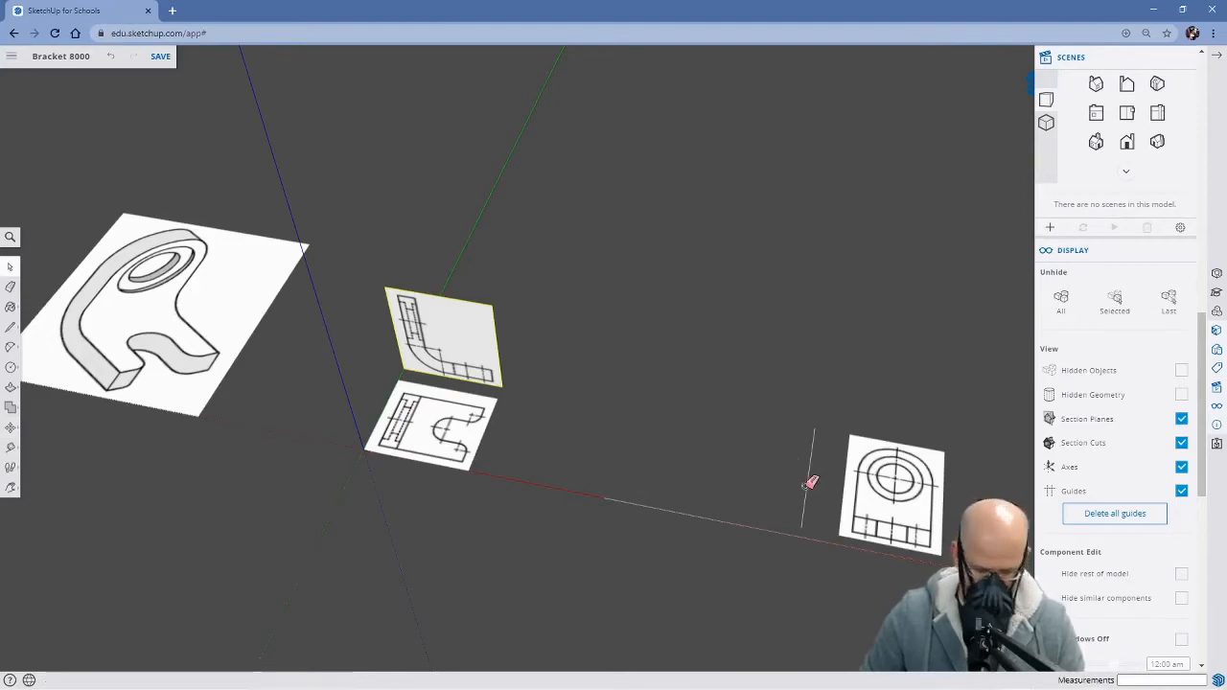
{"action": "left_click", "coordinate": [808, 480]}
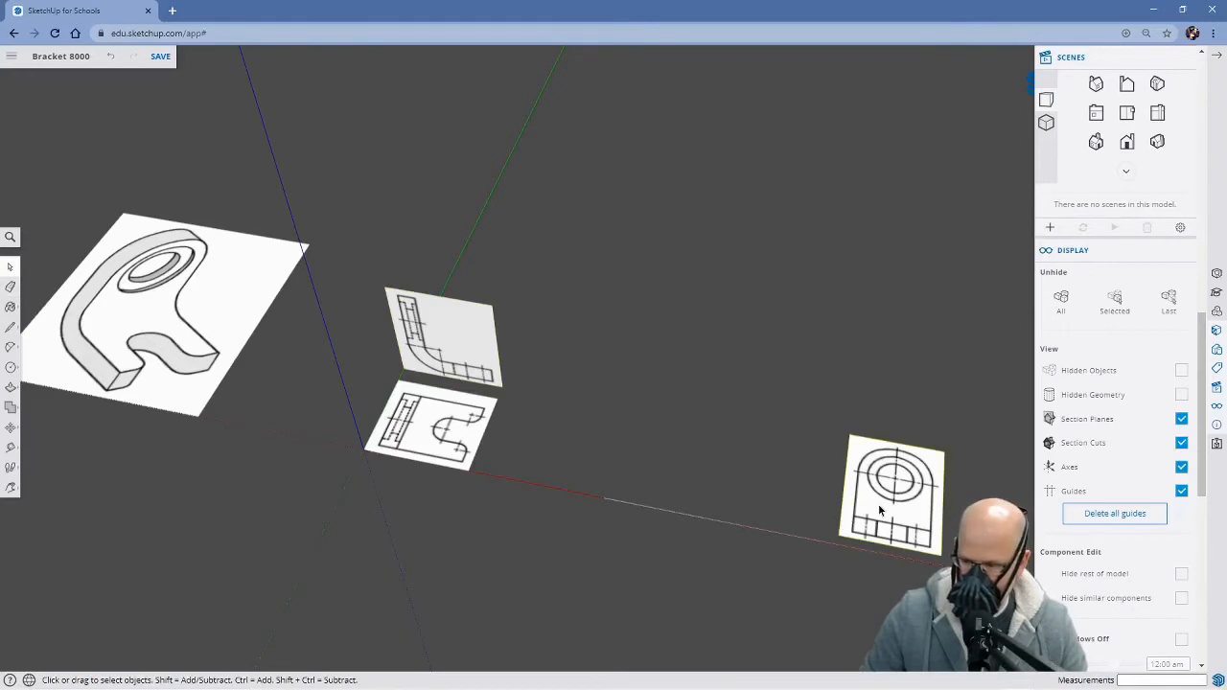
{"action": "key", "text": "q"}
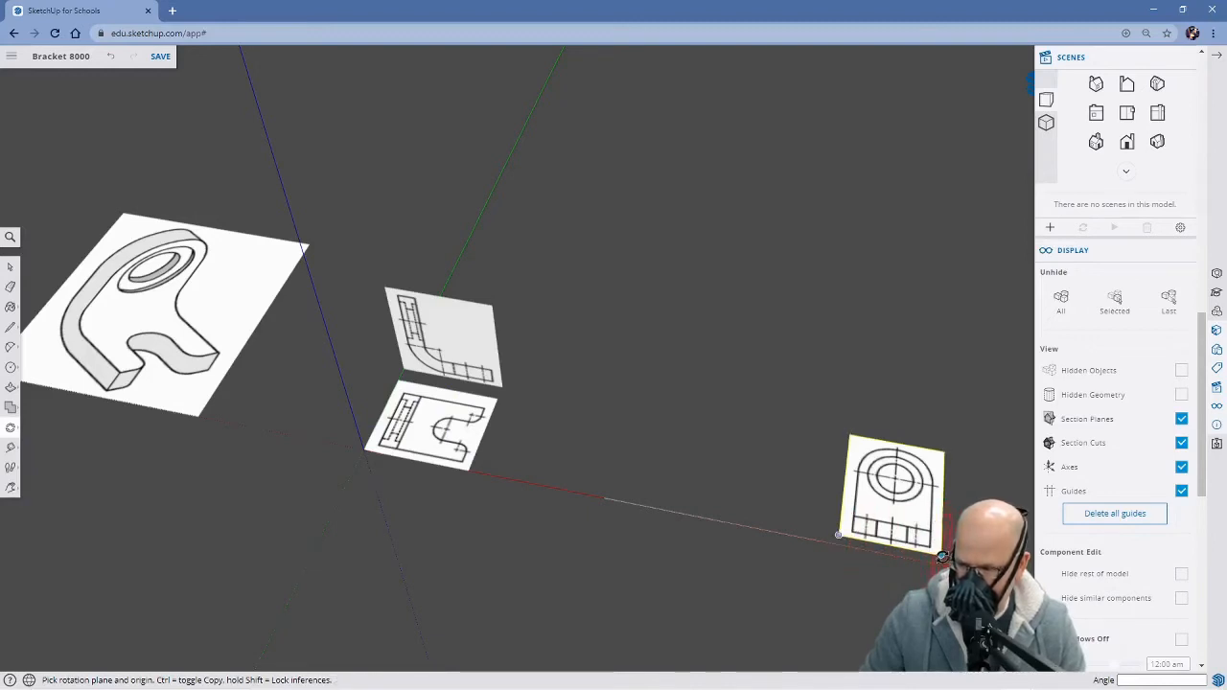
{"action": "left_click_drag", "start_coordinate": [941, 555], "coordinate": [952, 515]}
{"action": "left_click_drag", "start_coordinate": [950, 412], "coordinate": [952, 385]}
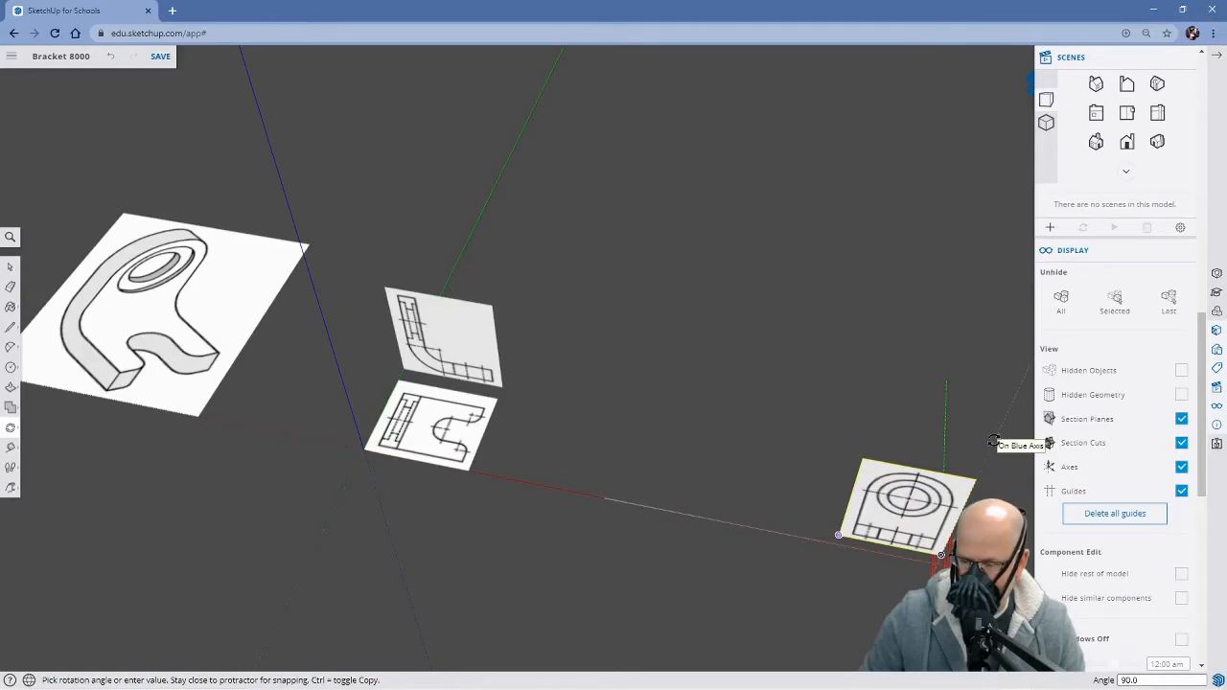
{"action": "left_click", "coordinate": [993, 442]}
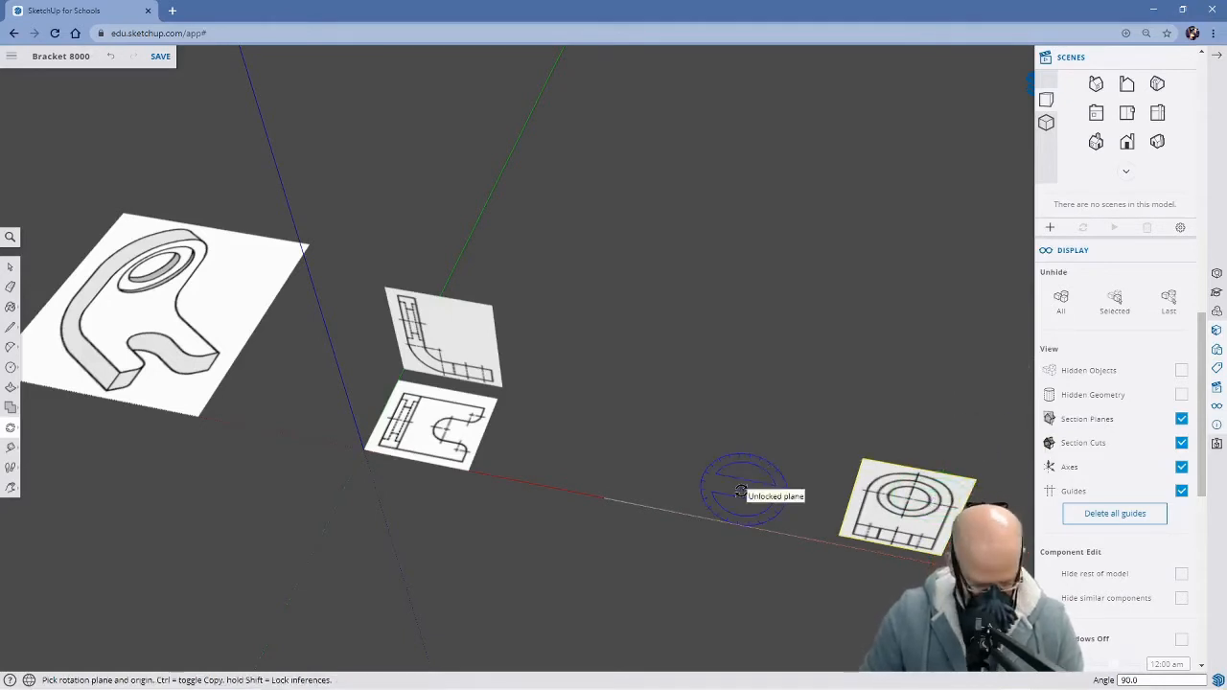
Move the upright right side view group by its lower-left corner onto the origin
{"action": "key", "text": "m"}
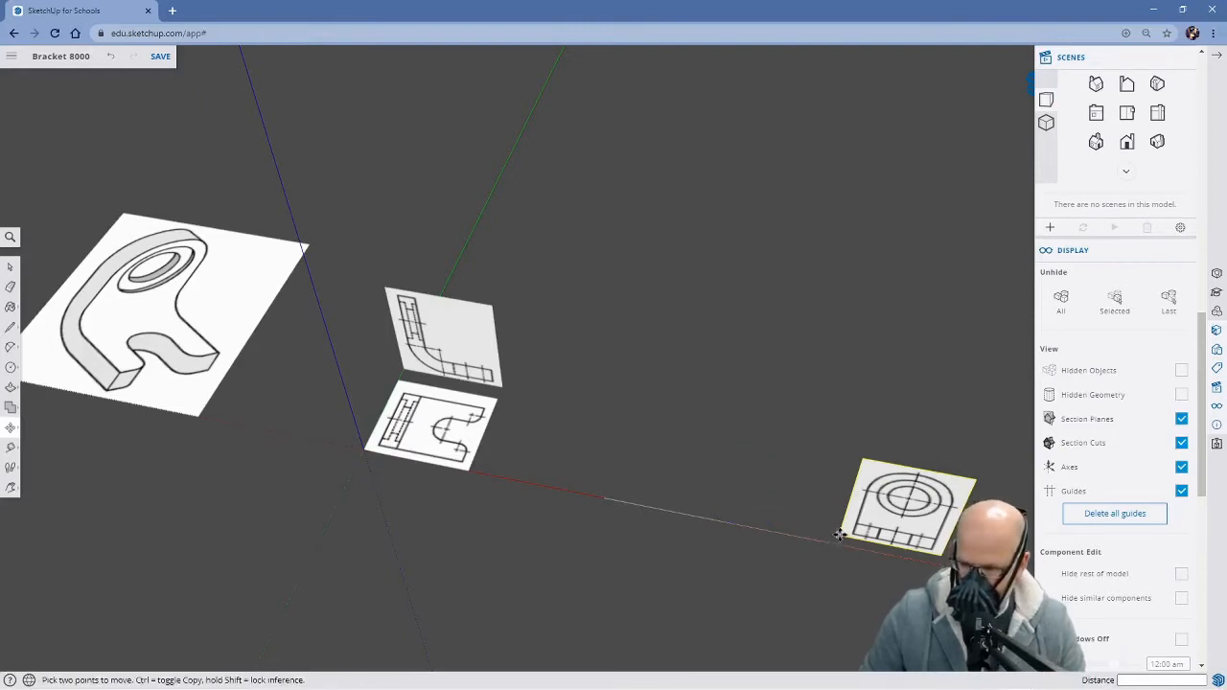
{"action": "left_click", "coordinate": [839, 534]}
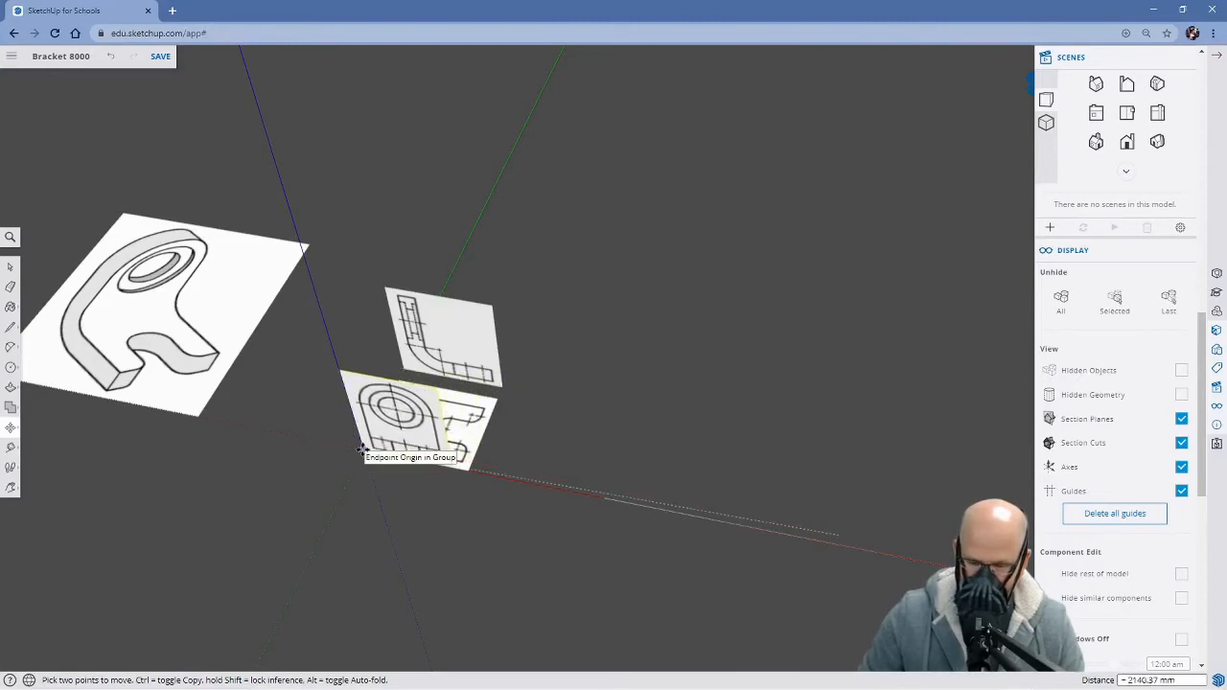
{"action": "left_click", "coordinate": [361, 451]}
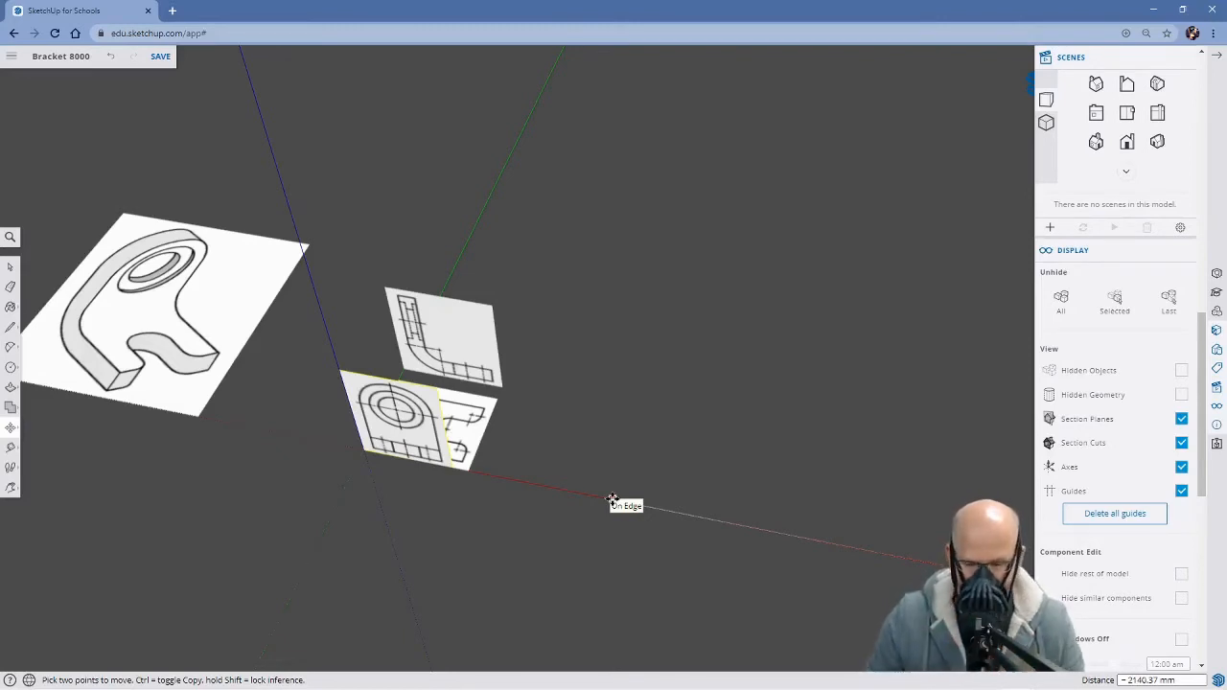
Rotate the right side view group 90° about its vertical edge on the blue axis so it aligns with the green axis
{"action": "key", "text": "q"}
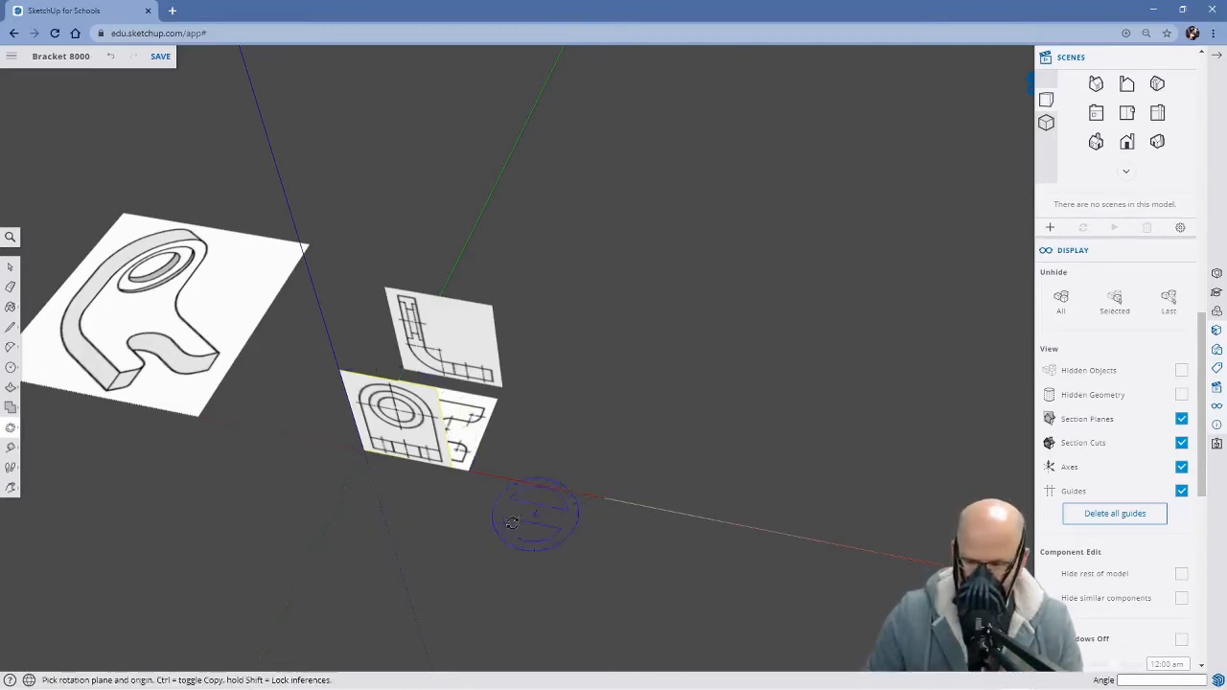
{"action": "left_click", "coordinate": [338, 368]}
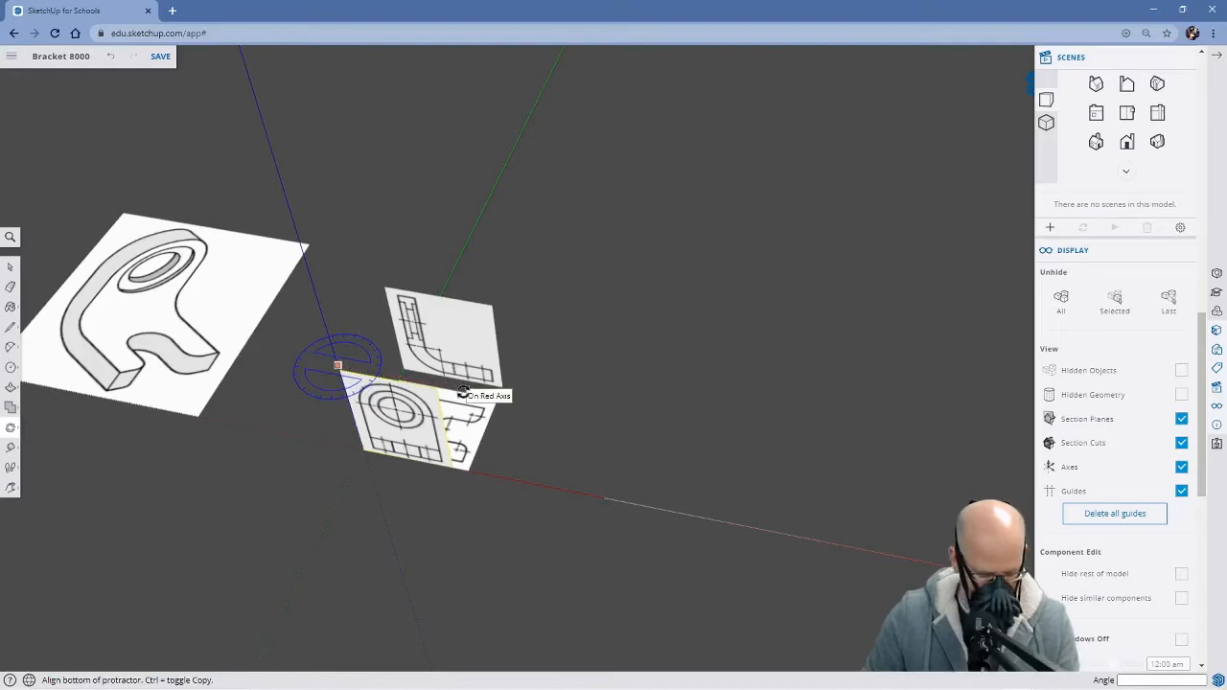
{"action": "key", "text": "Escape"}
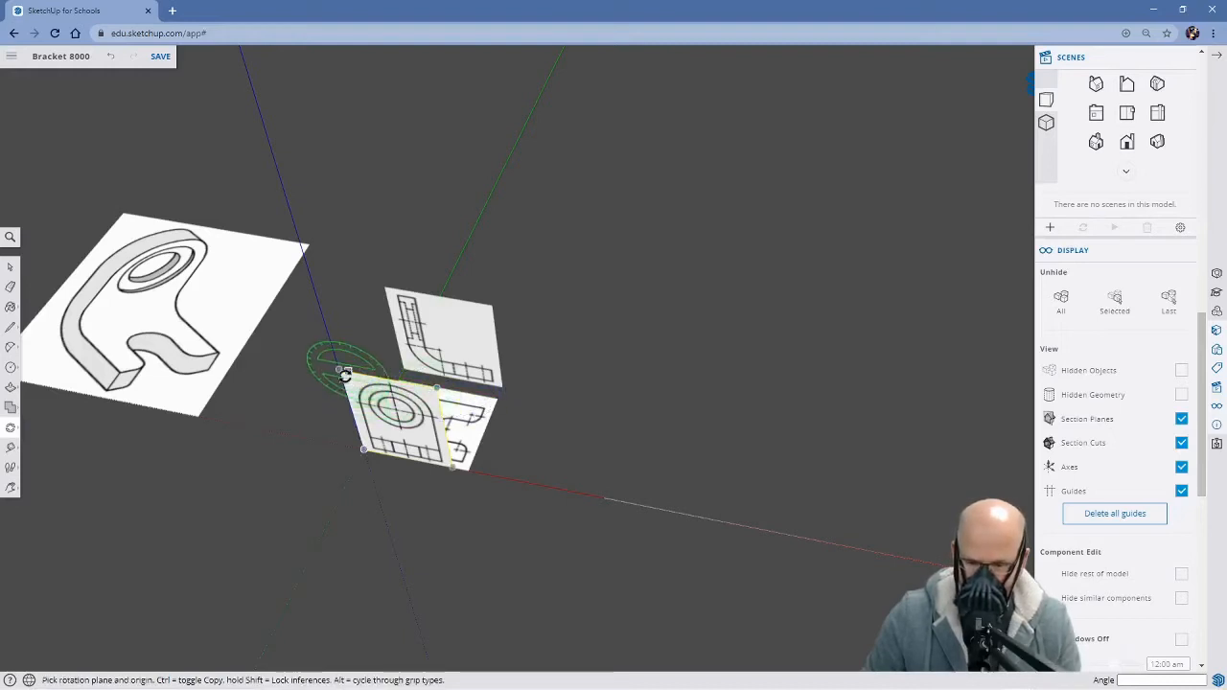
{"action": "left_click", "coordinate": [338, 369]}
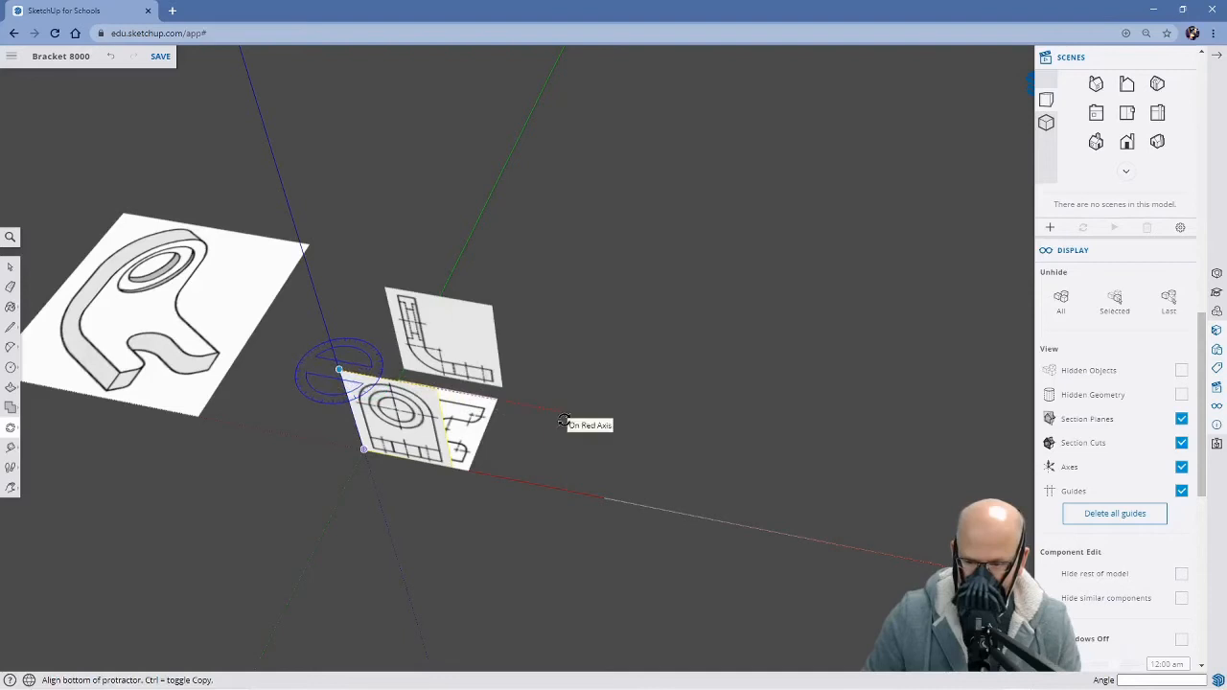
{"action": "left_click", "coordinate": [651, 436]}
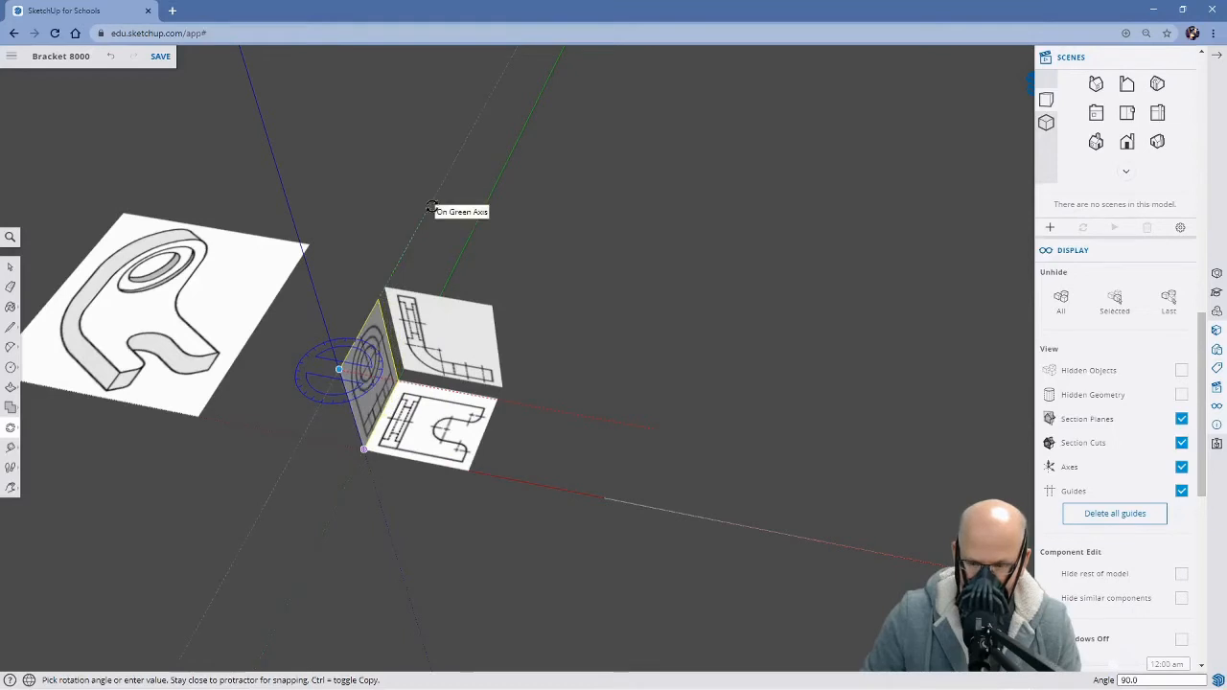
{"action": "left_click", "coordinate": [432, 208]}
{"action": "key", "text": "space"}
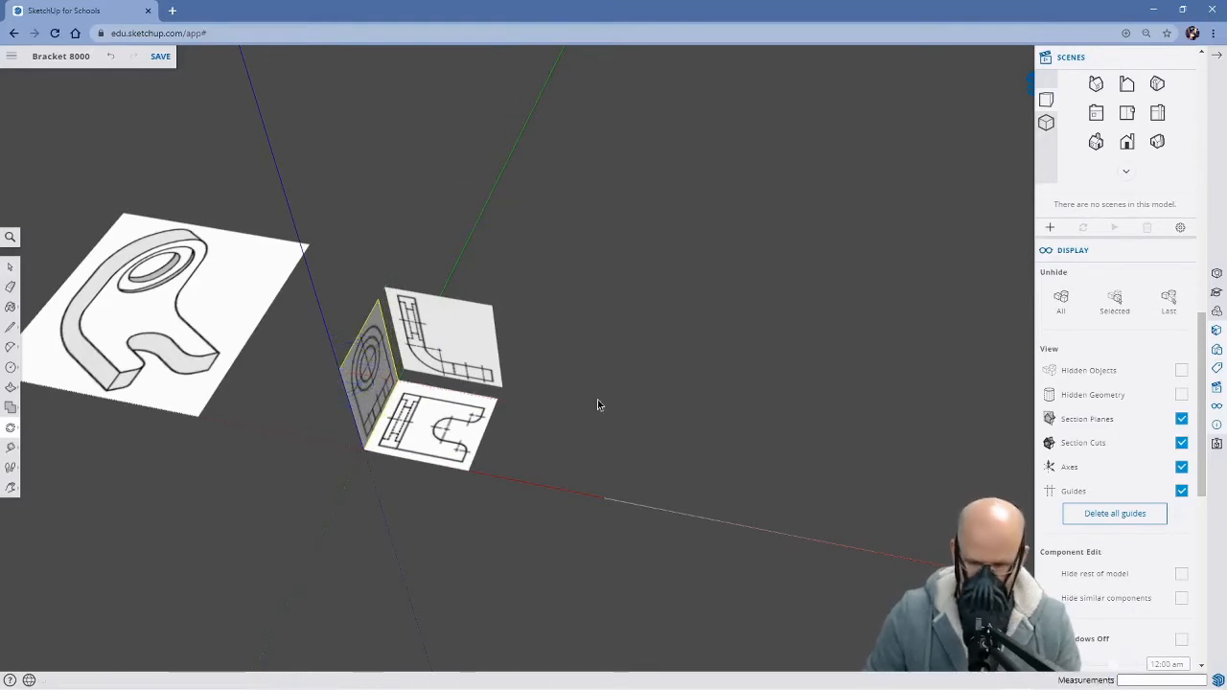
Move the right side view group about 80 mm along the red axis to the negative side, clear of the top view
{"action": "middle_click_drag", "start_coordinate": [572, 509], "coordinate": [540, 455]}
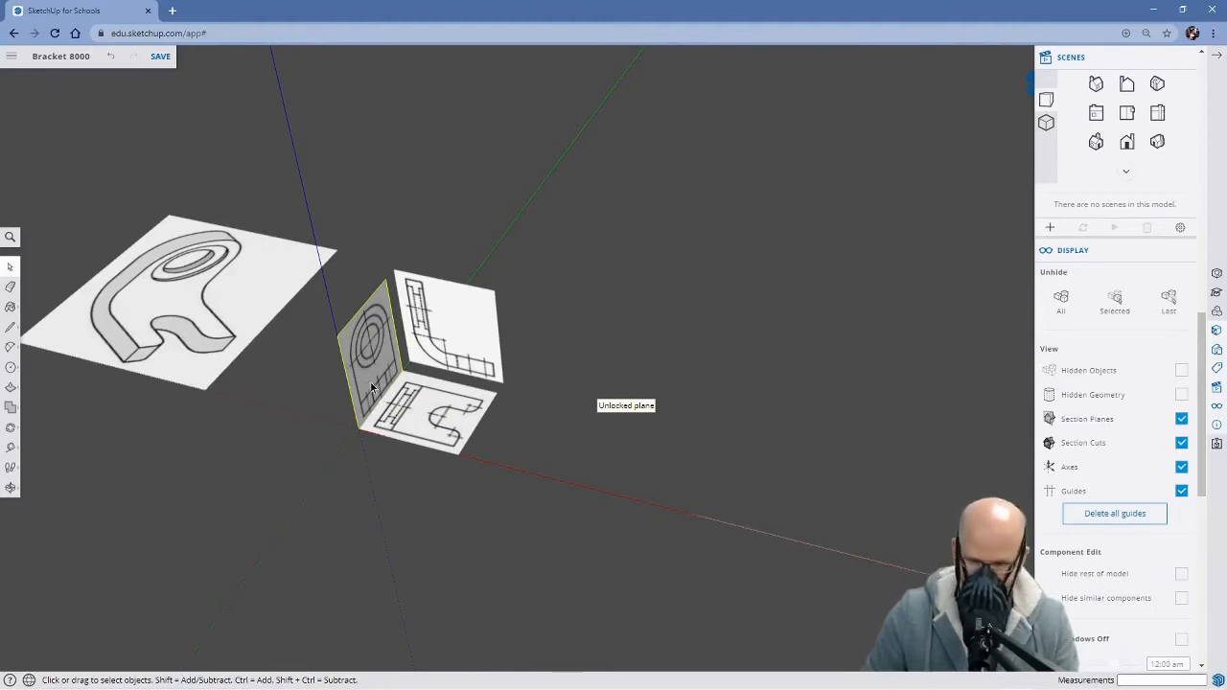
{"action": "key", "text": "m"}
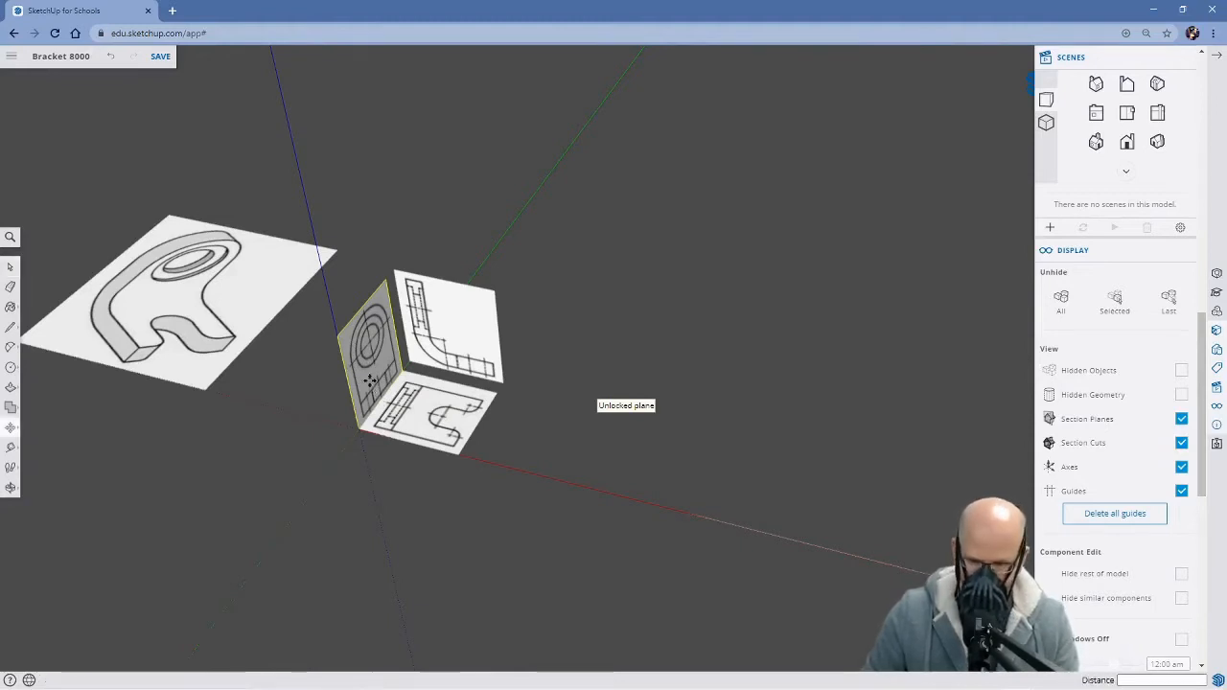
{"action": "left_click", "coordinate": [356, 431]}
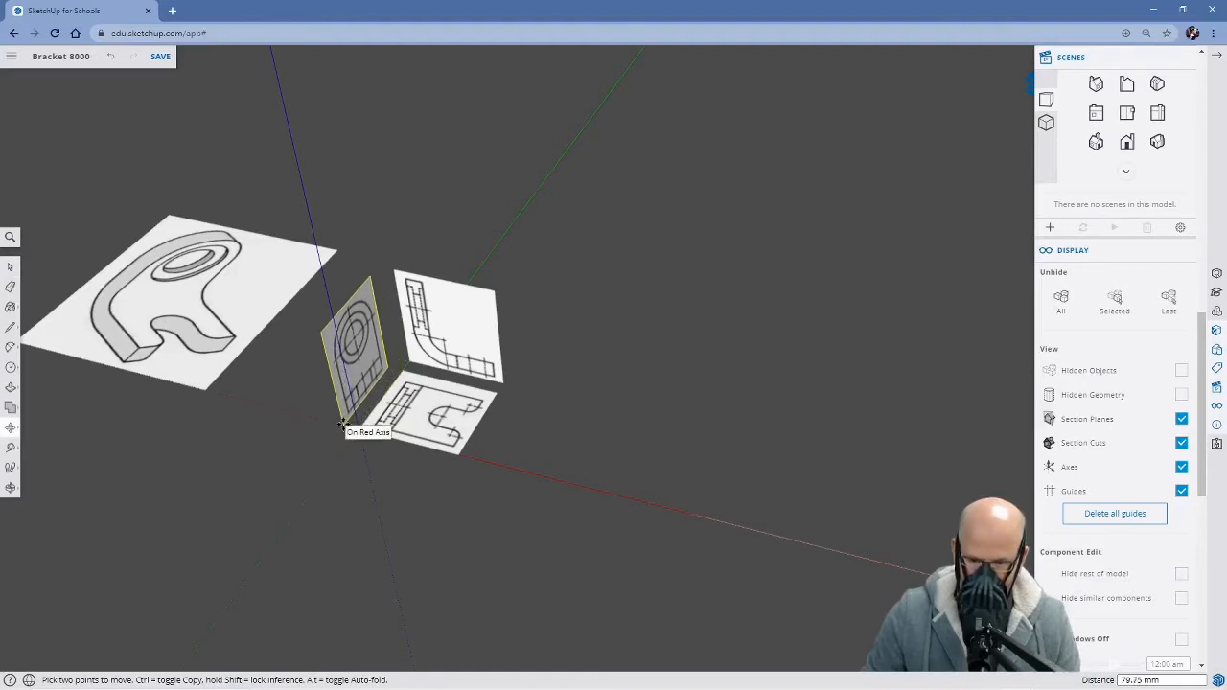
{"action": "left_click", "coordinate": [343, 423]}
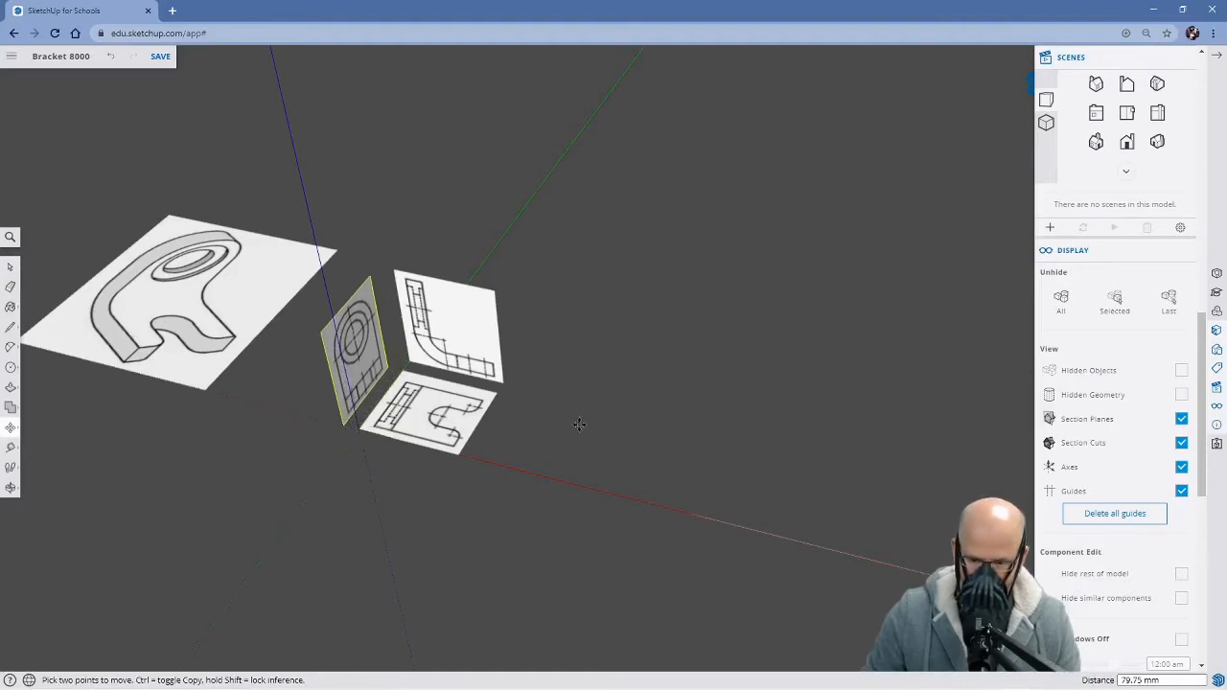
{"action": "key", "text": "space"}
Check the arrangement of the three reference views and switch to the standard top view, centred on the top view image
{"action": "scroll", "coordinate": [583, 461], "scroll_direction": "up", "scroll_amount": 5}
{"action": "middle_click_drag", "start_coordinate": [605, 455], "coordinate": [731, 372]}
{"action": "middle_click_drag", "start_coordinate": [393, 462], "coordinate": [488, 518]}
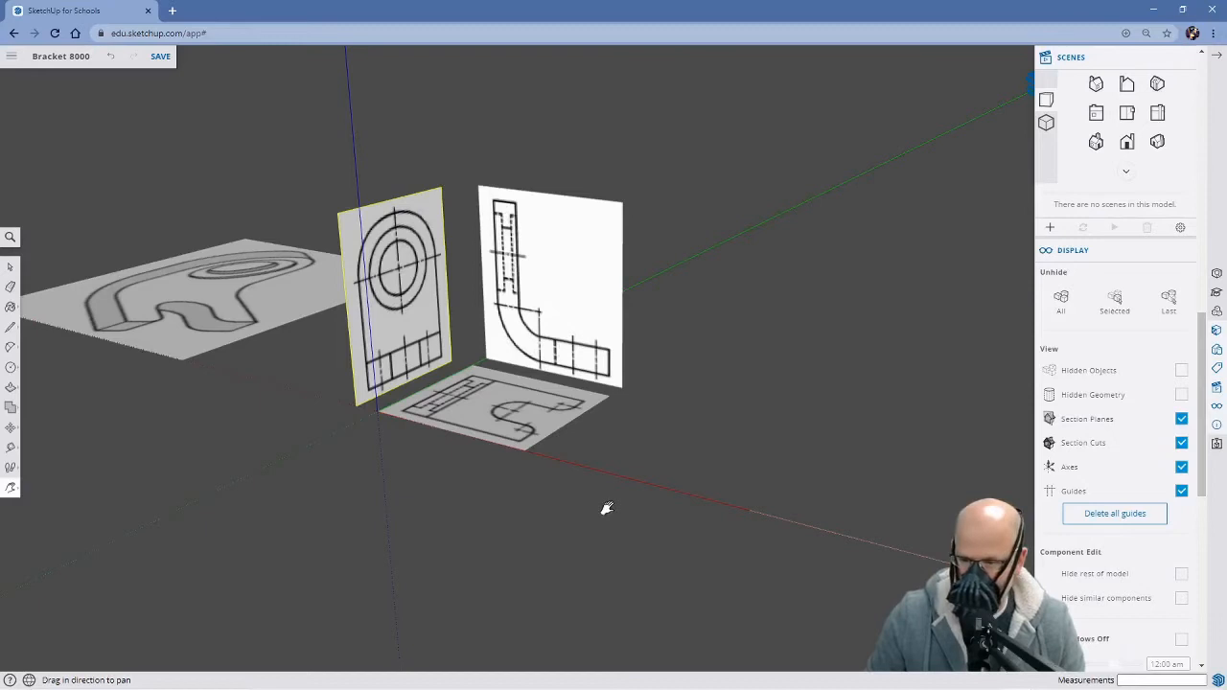
{"action": "scroll", "coordinate": [607, 509], "scroll_direction": "up", "scroll_amount": 2}
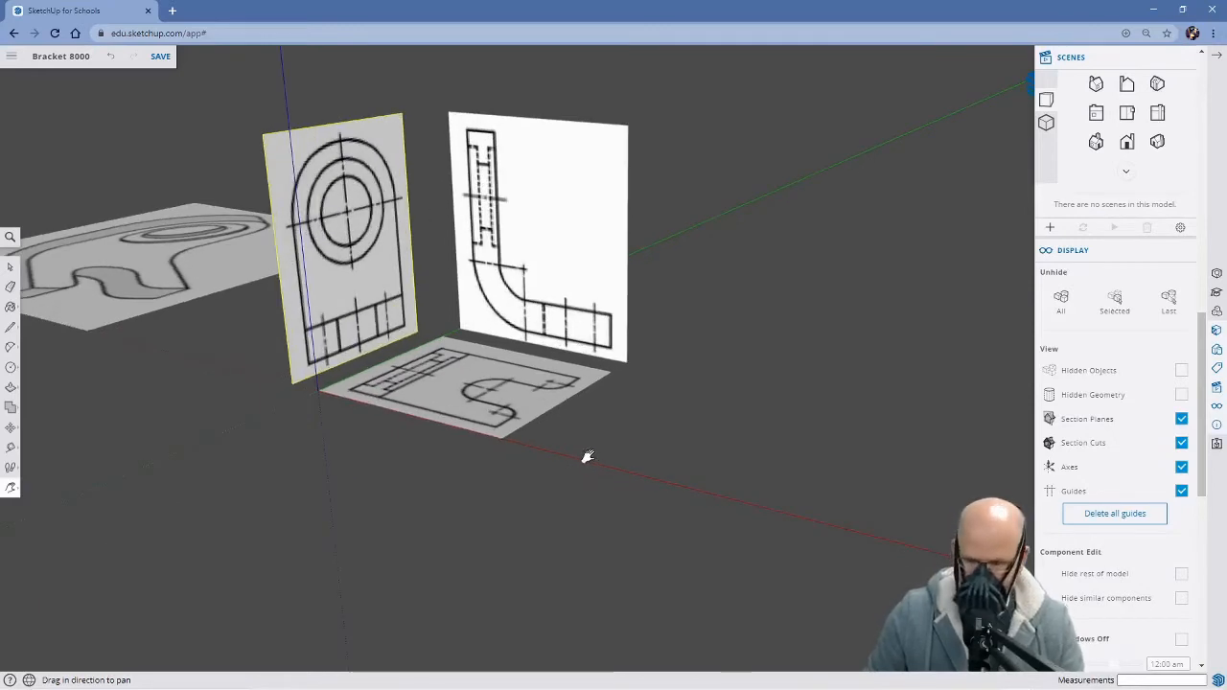
{"action": "left_click_drag", "start_coordinate": [592, 457], "coordinate": [622, 522]}
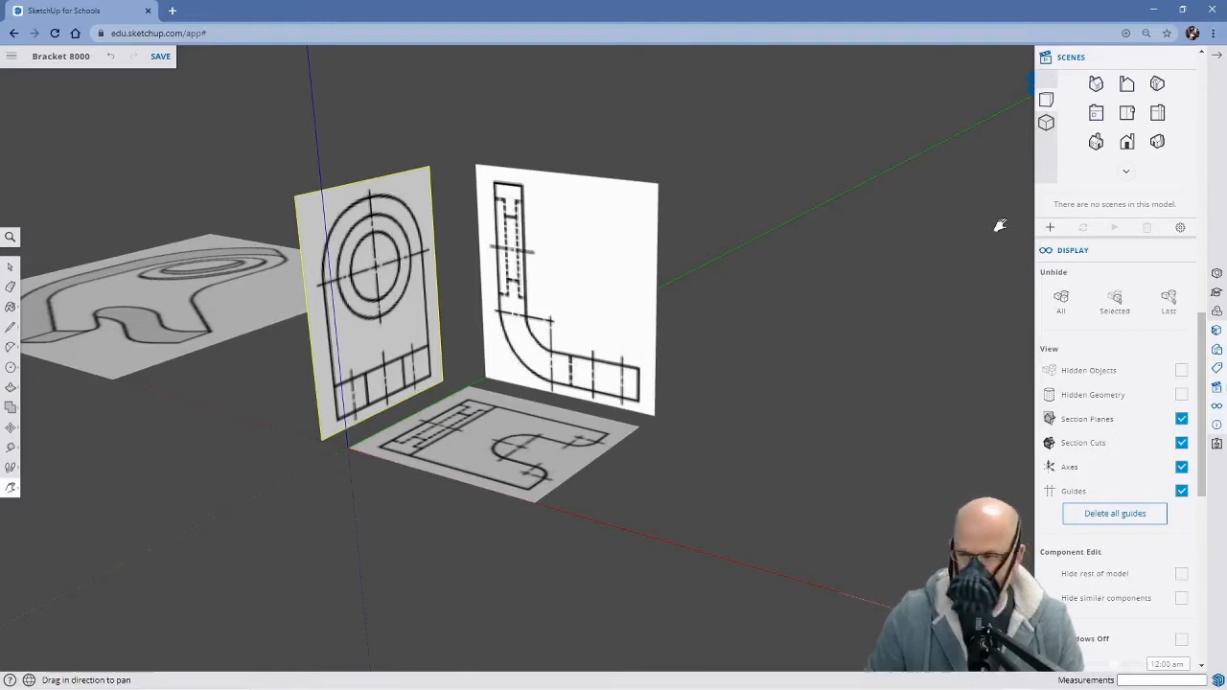
{"action": "left_click", "coordinate": [1128, 115]}
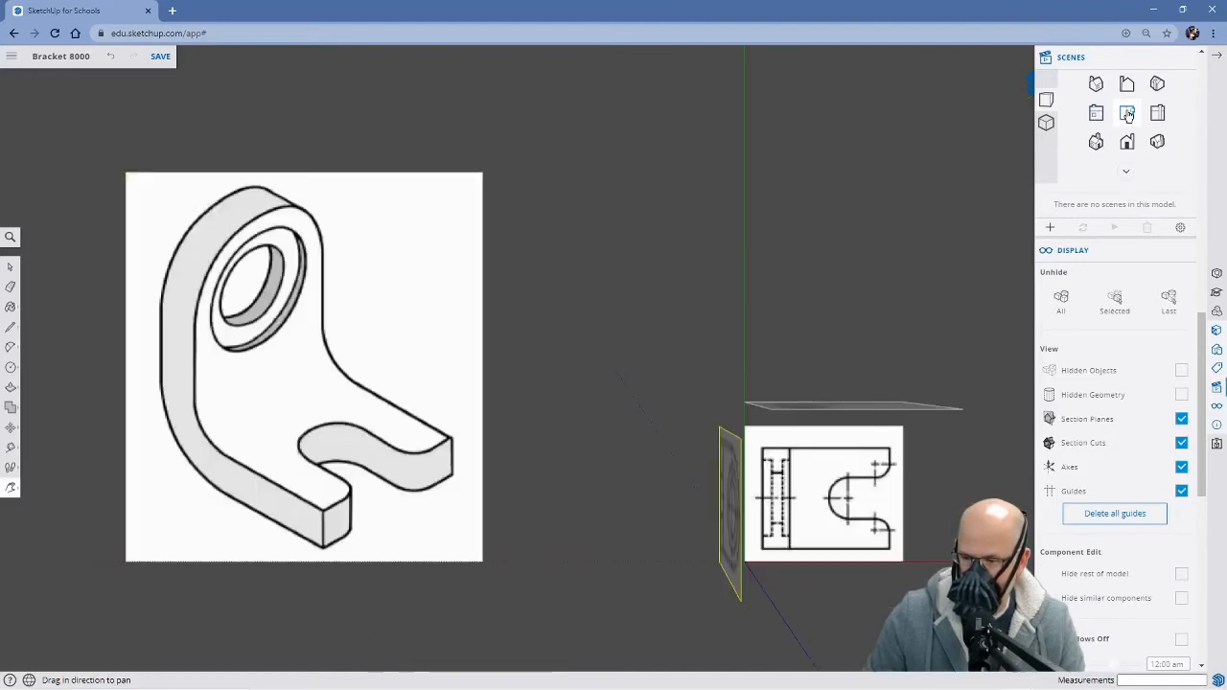
{"action": "left_click_drag", "start_coordinate": [691, 419], "coordinate": [393, 307]}
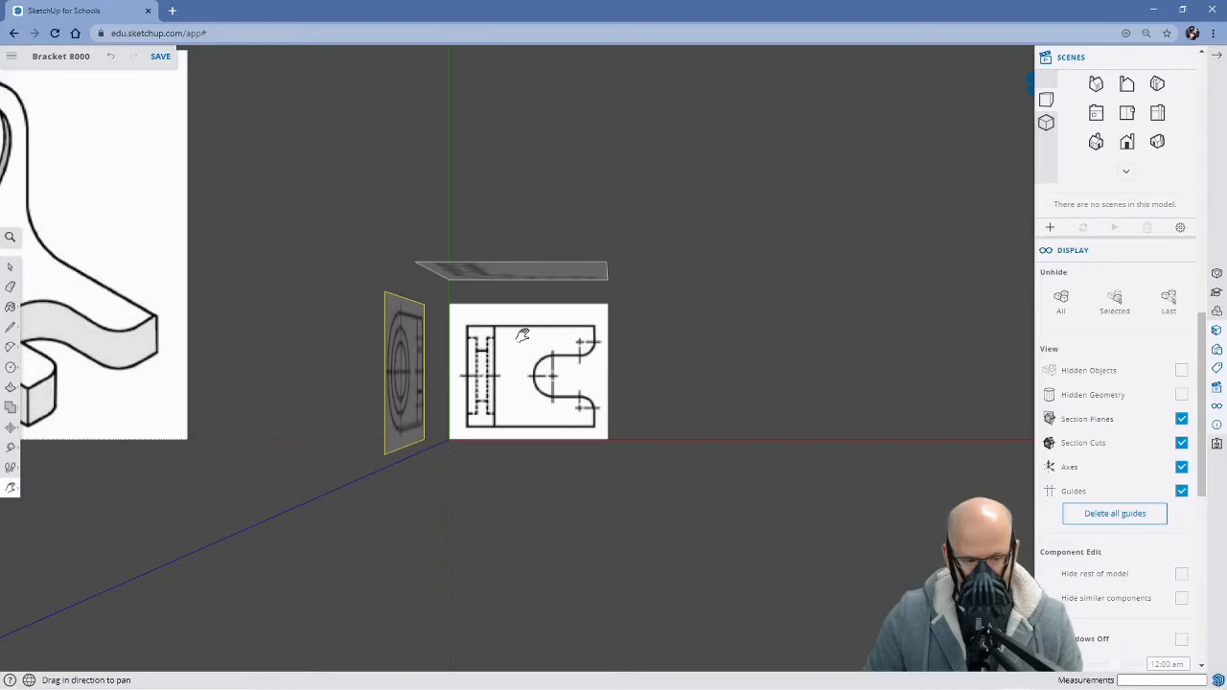
Switch the camera to parallel projection and save the centred top view as a scene named Top
{"action": "left_click", "coordinate": [1047, 123]}
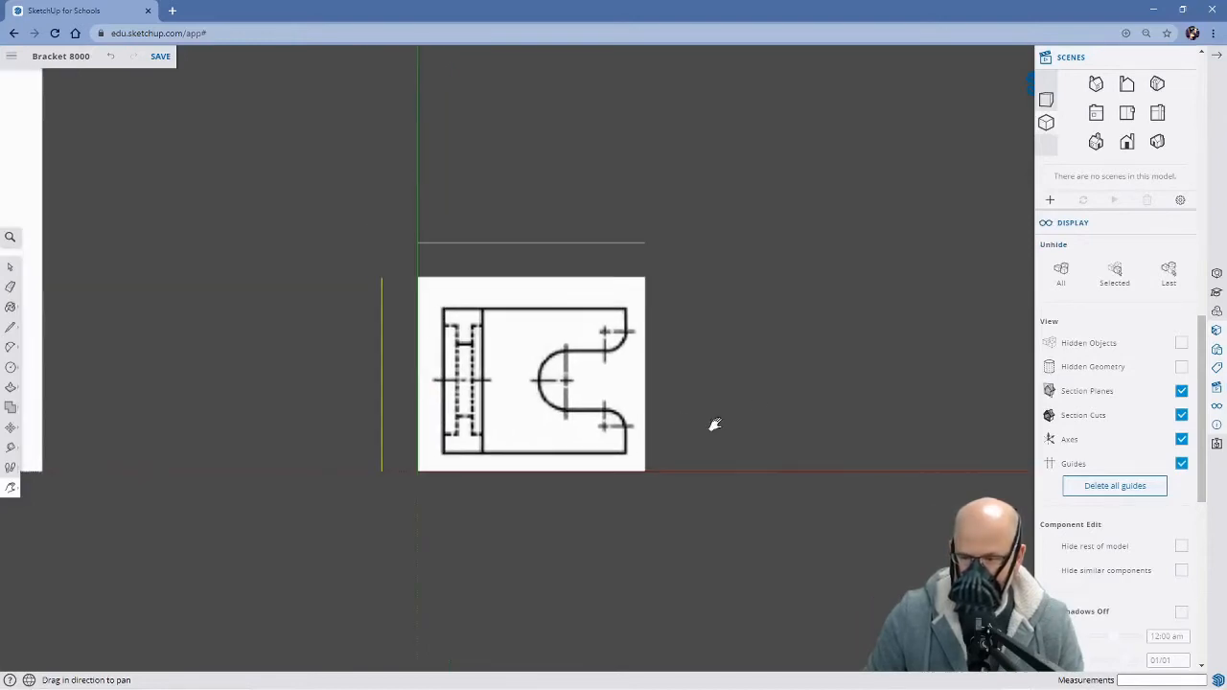
{"action": "scroll", "coordinate": [659, 423], "scroll_direction": "up", "scroll_amount": 1}
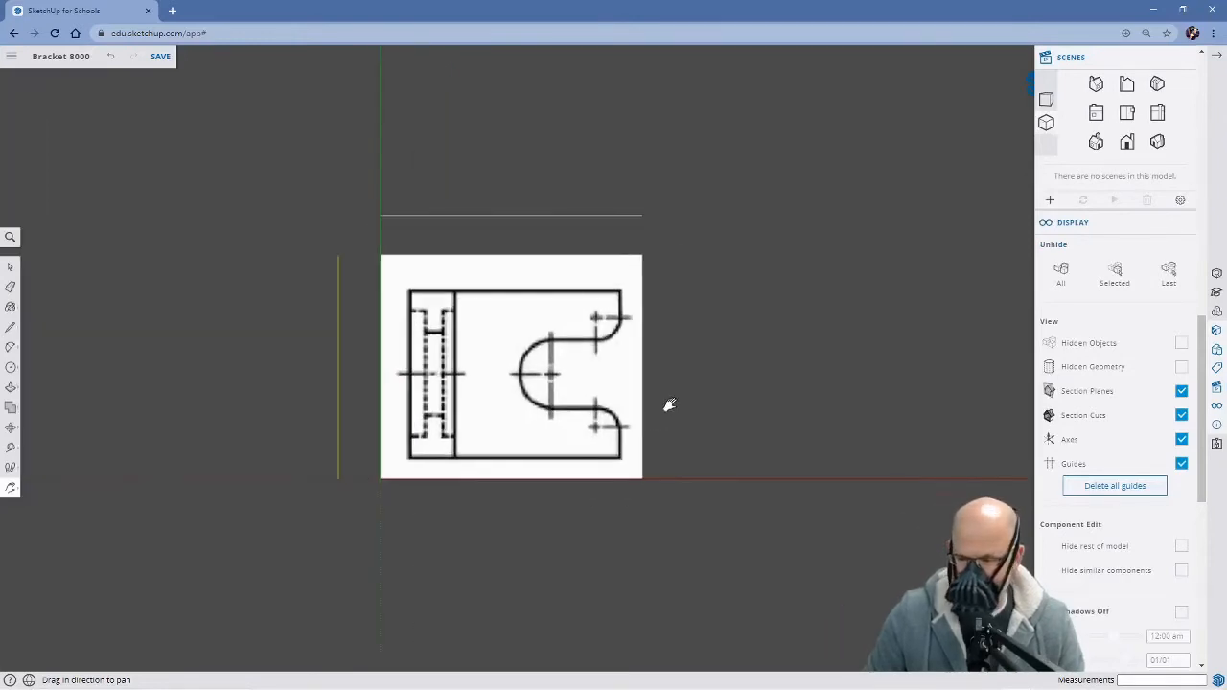
{"action": "left_click_drag", "start_coordinate": [669, 405], "coordinate": [704, 422]}
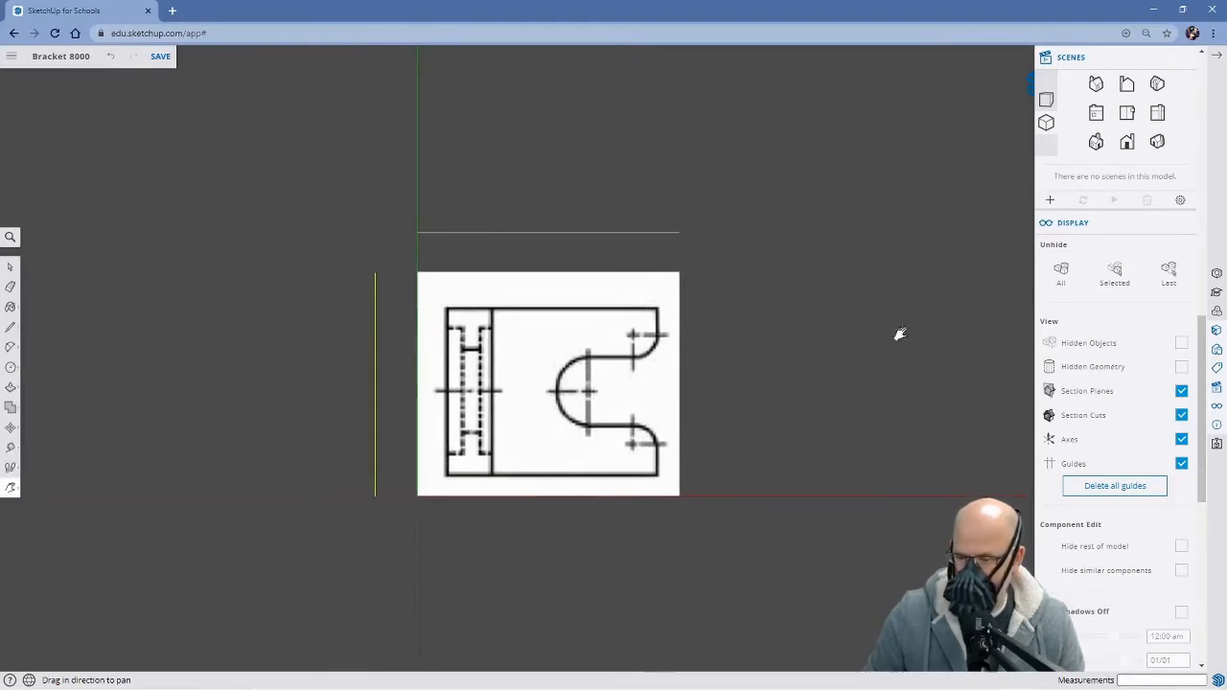
{"action": "left_click", "coordinate": [1052, 200]}
{"action": "double_click", "coordinate": [1144, 194]}
{"action": "key", "text": "BackSpace"}
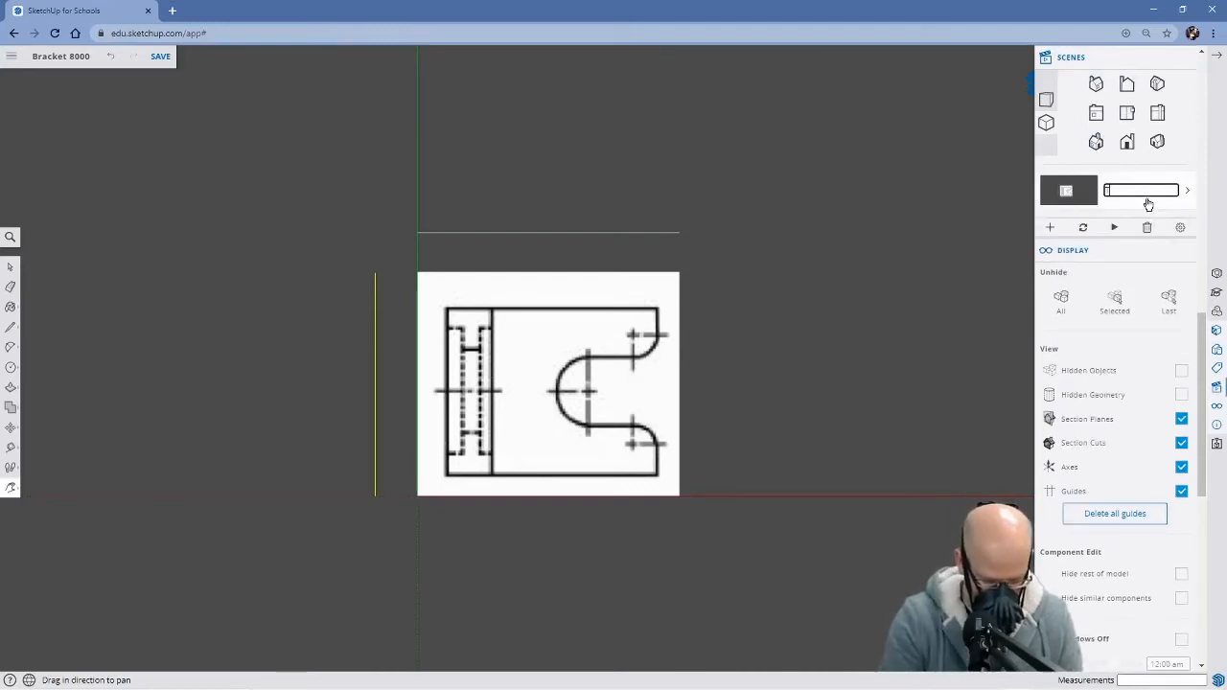
{"action": "key", "text": "Return"}
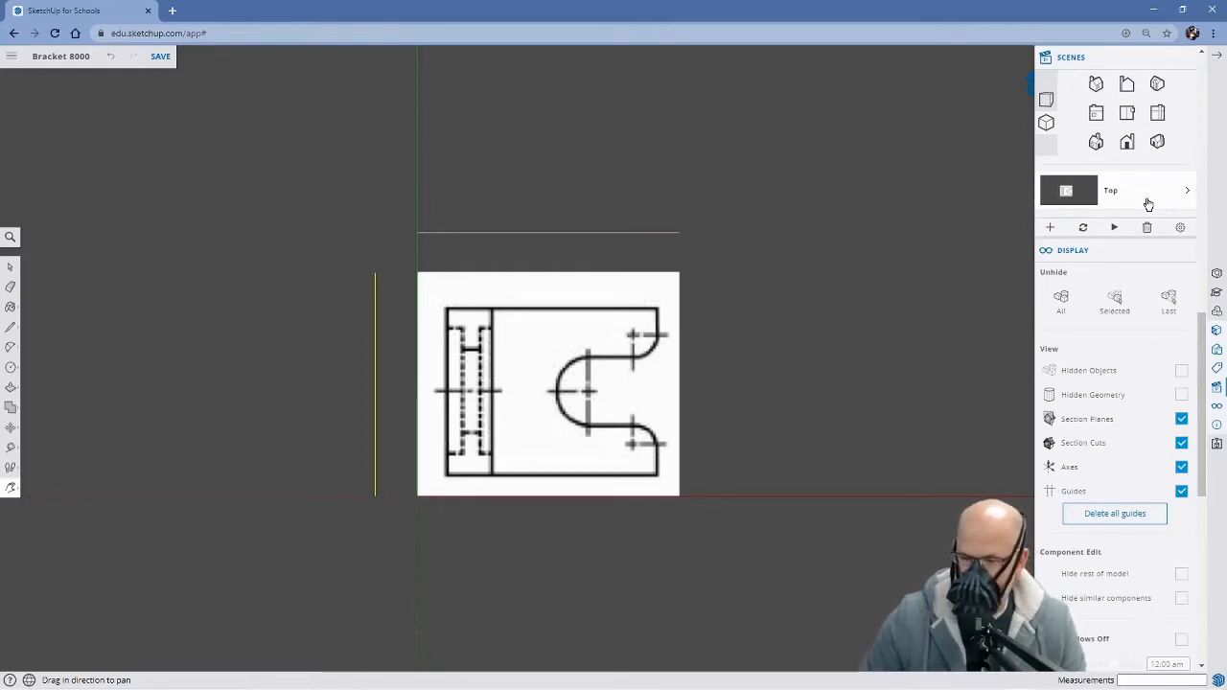
Switch to the standard front view, centre the L-shaped bracket profile, and save it as a scene named Front
{"action": "left_click", "coordinate": [1129, 87]}
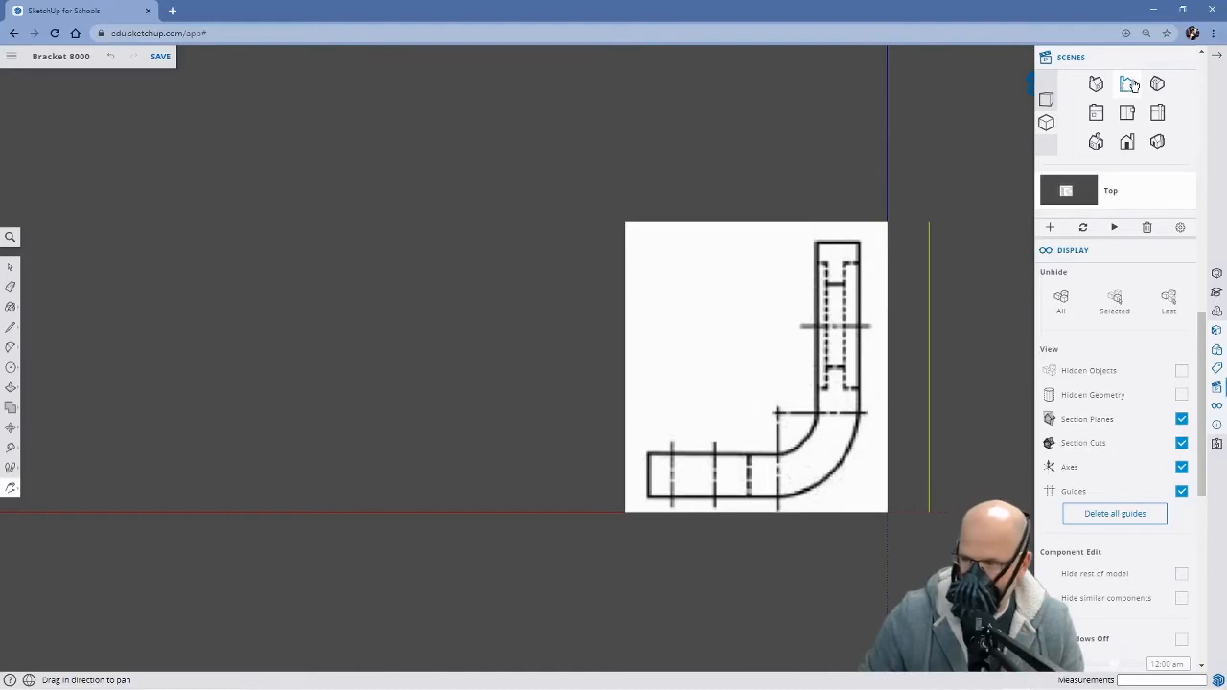
{"action": "left_click", "coordinate": [1128, 142]}
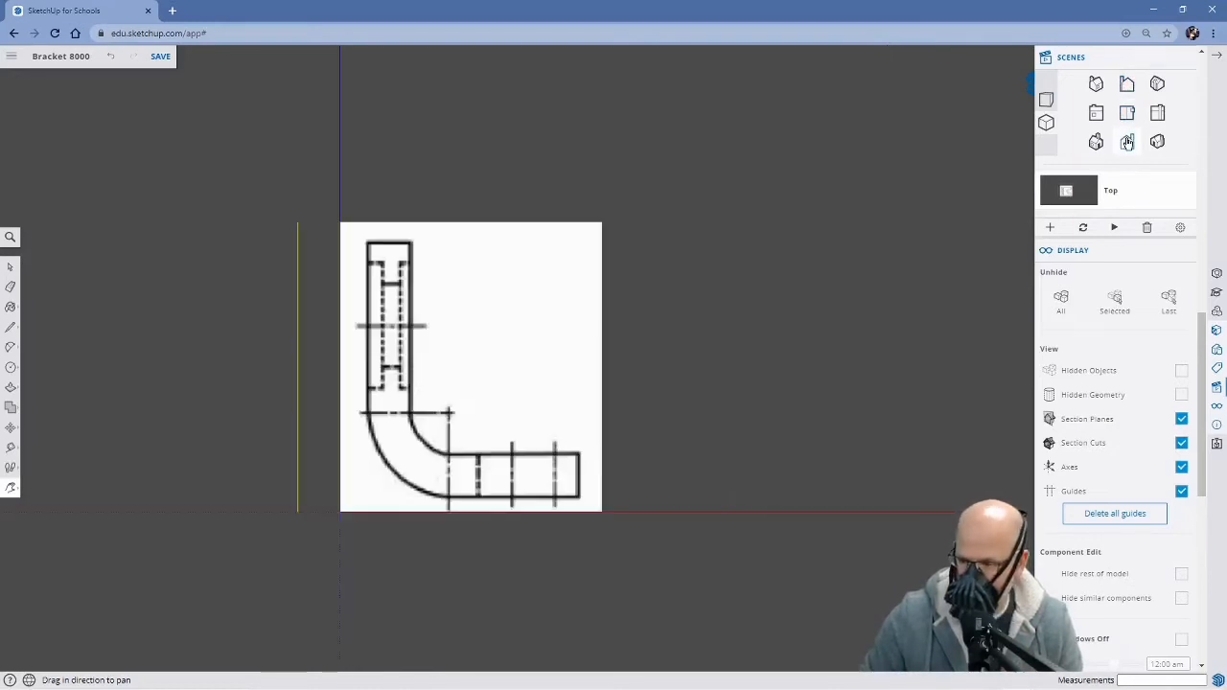
{"action": "left_click_drag", "start_coordinate": [660, 375], "coordinate": [727, 371]}
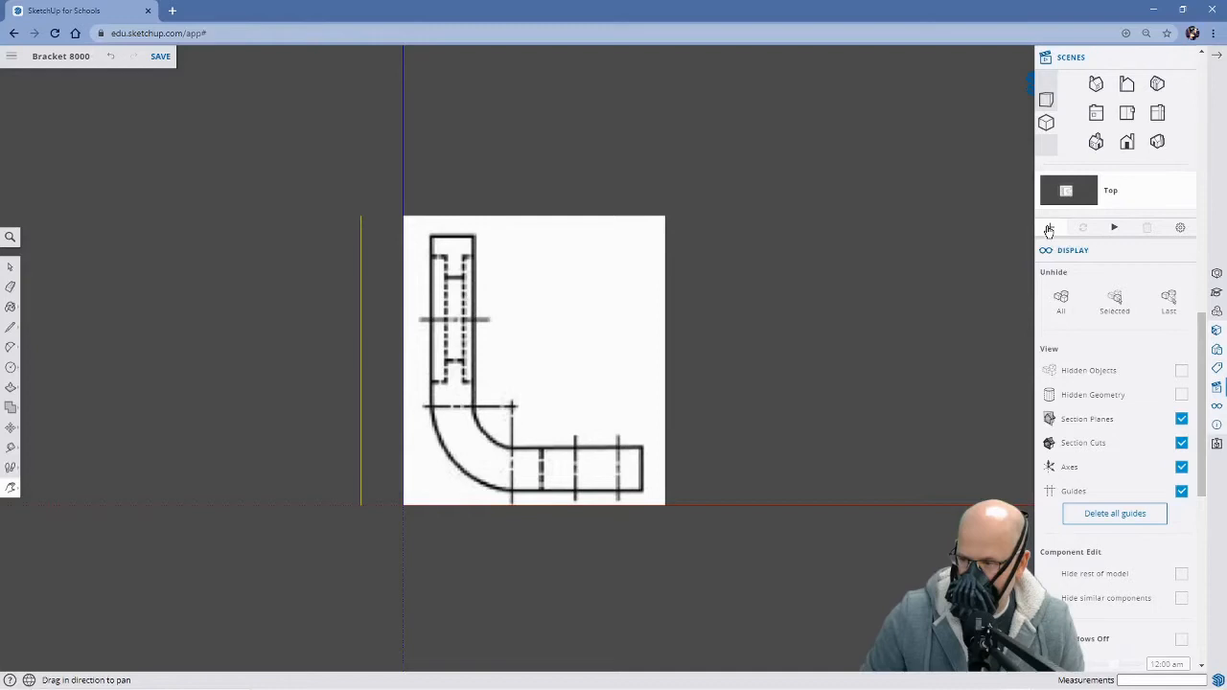
{"action": "left_click", "coordinate": [1049, 230]}
{"action": "left_click", "coordinate": [1127, 228]}
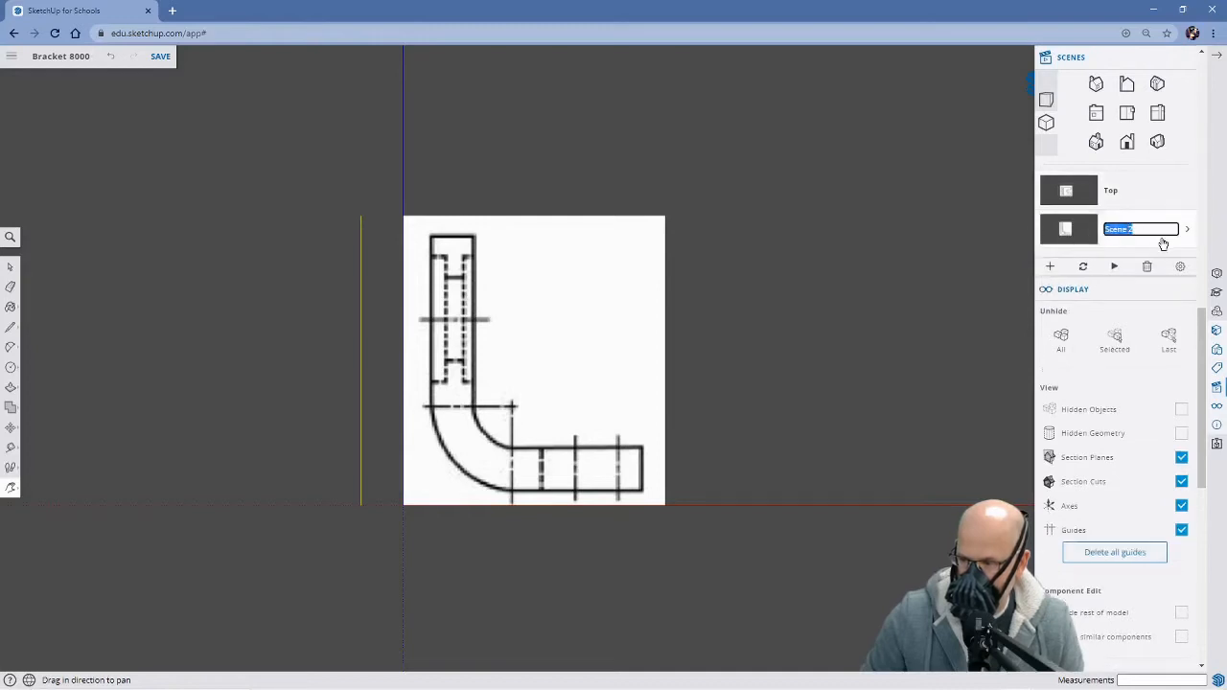
{"action": "key", "text": "BackSpace"}
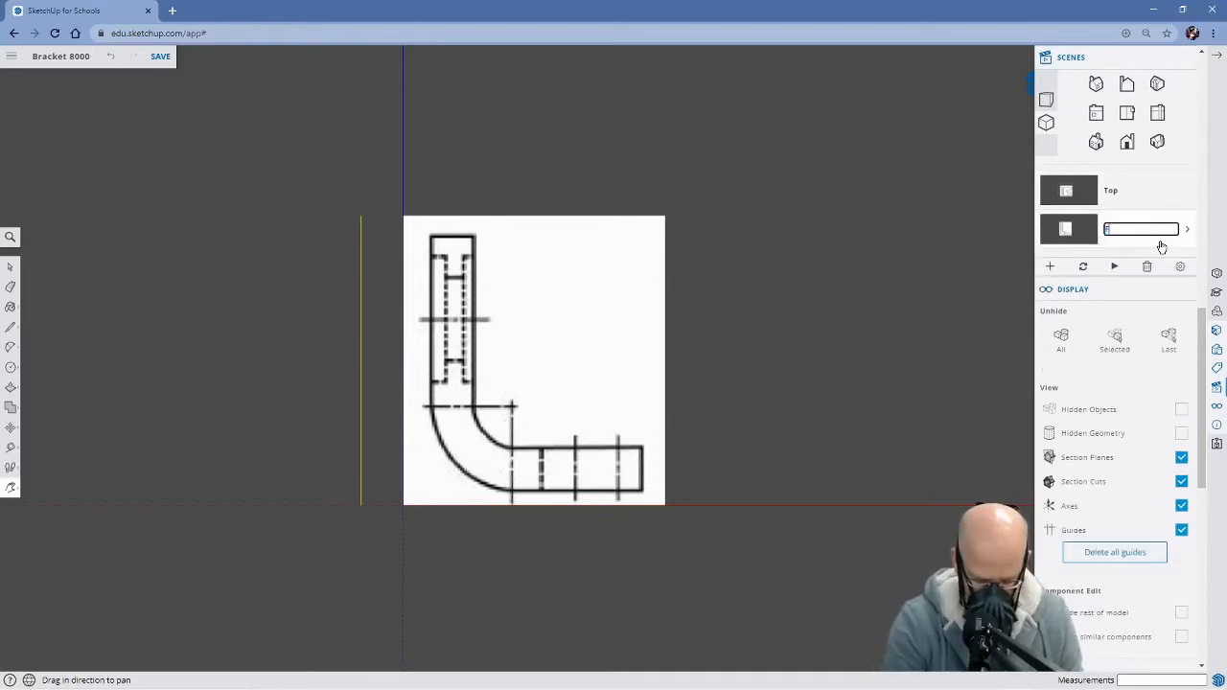
{"action": "key", "text": "Return"}
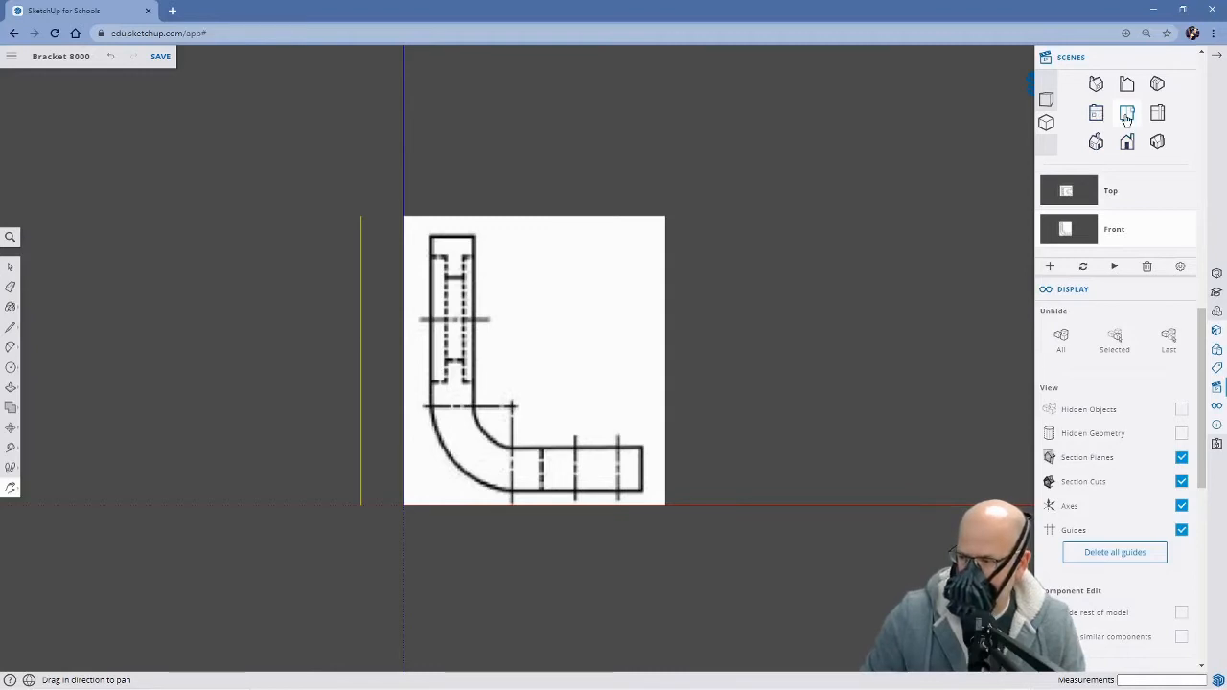
Rename the scene of the L-shaped bracket profile to Side
{"action": "left_click", "coordinate": [1114, 231]}
{"action": "double_click", "coordinate": [1135, 233]}
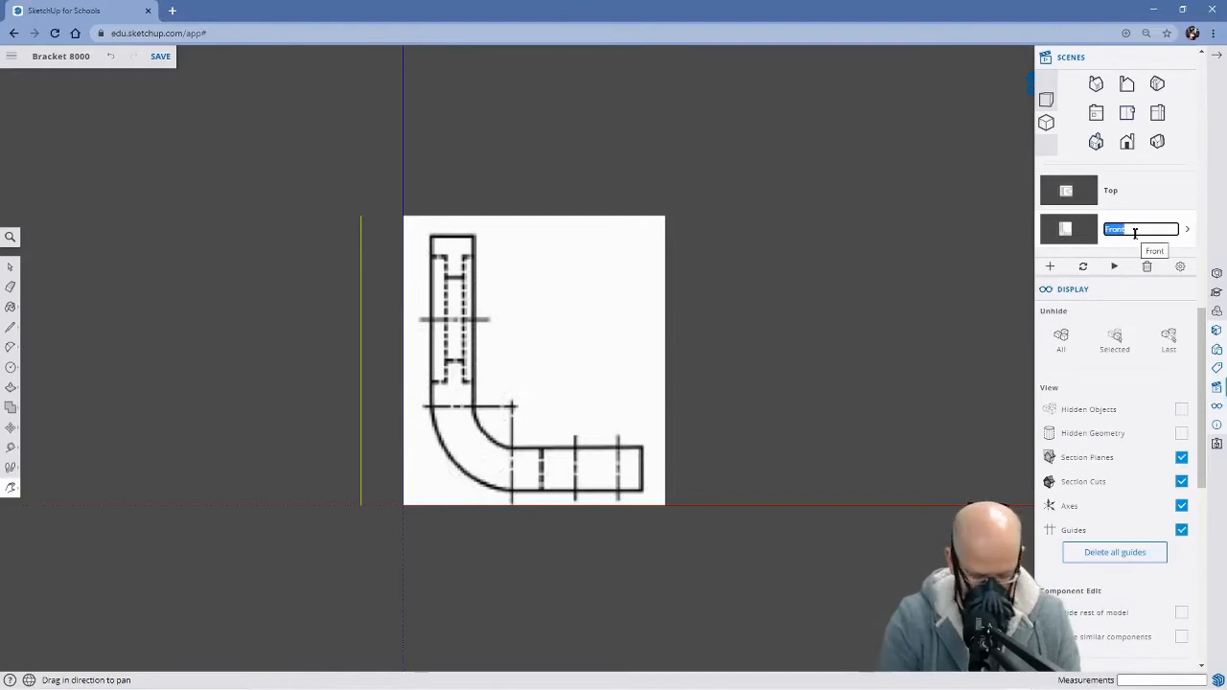
{"action": "type", "text": "Side"}
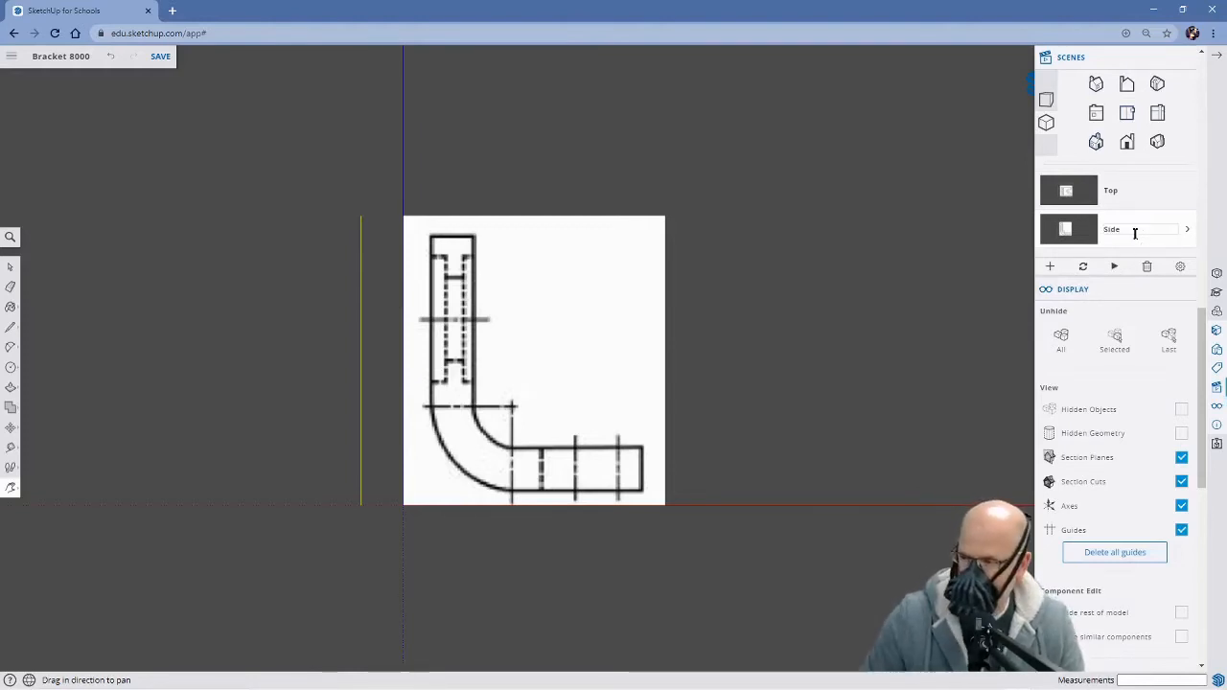
{"action": "left_click", "coordinate": [999, 301]}
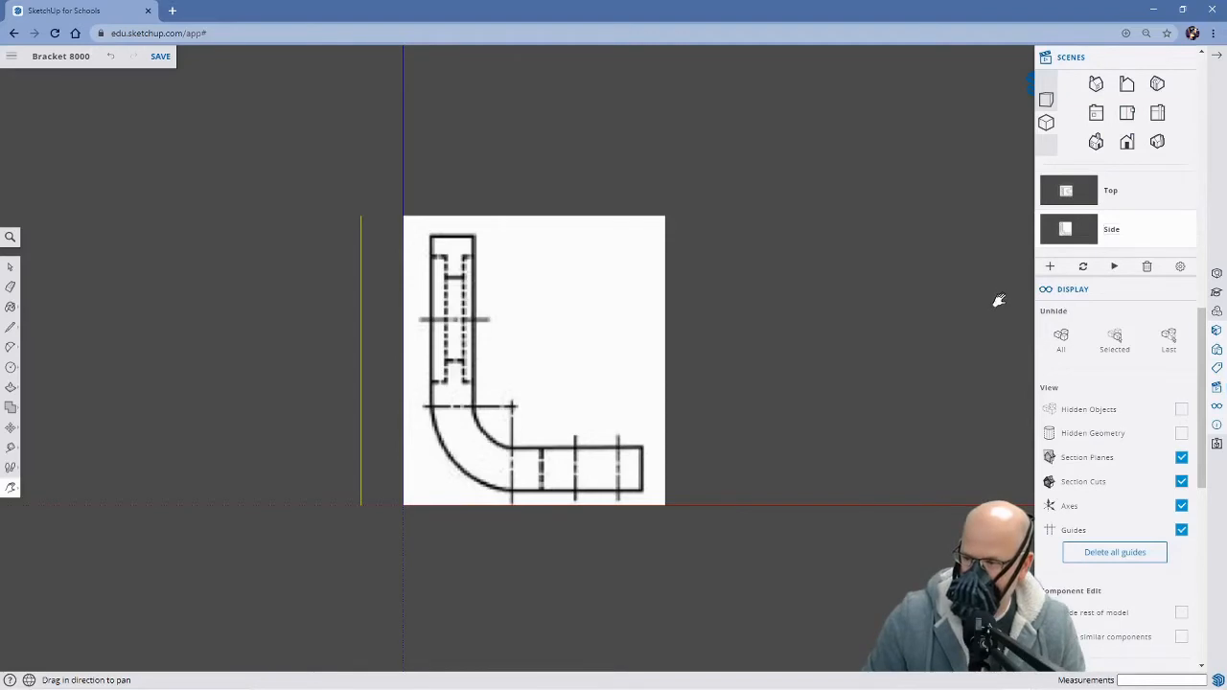
Switch to the standard right view, centre the image with the circles, and save it as a scene named Front
{"action": "left_click", "coordinate": [1158, 113]}
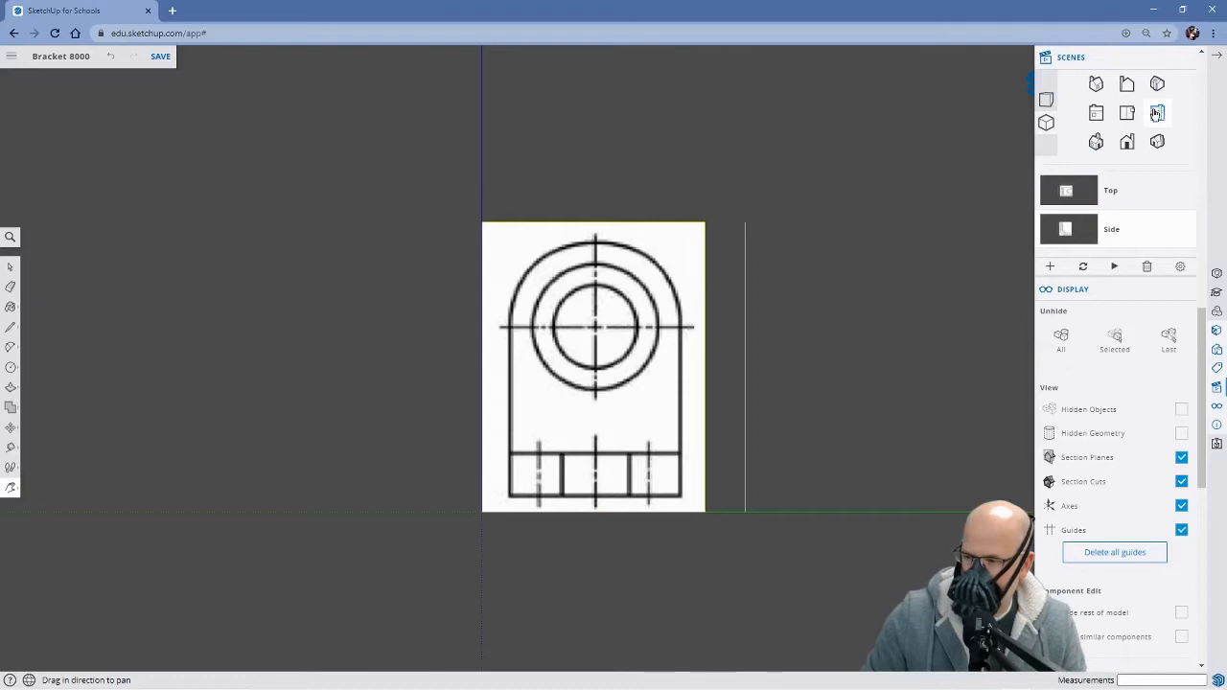
{"action": "left_click", "coordinate": [1096, 113]}
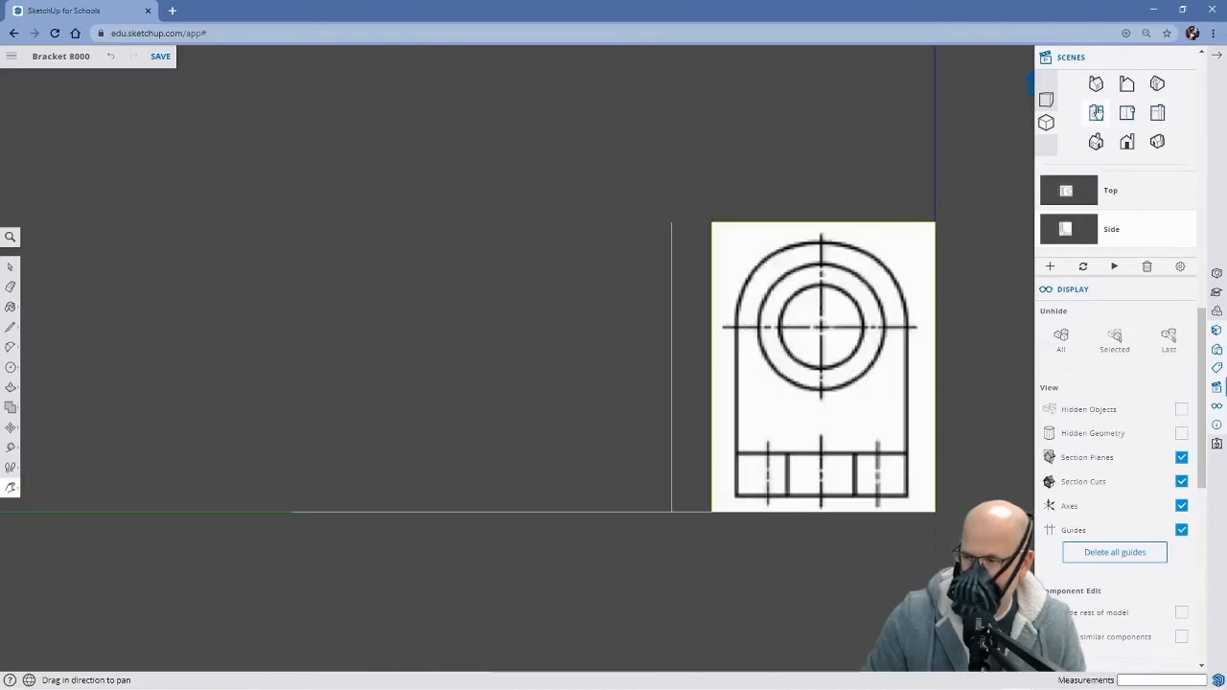
{"action": "left_click", "coordinate": [1159, 113]}
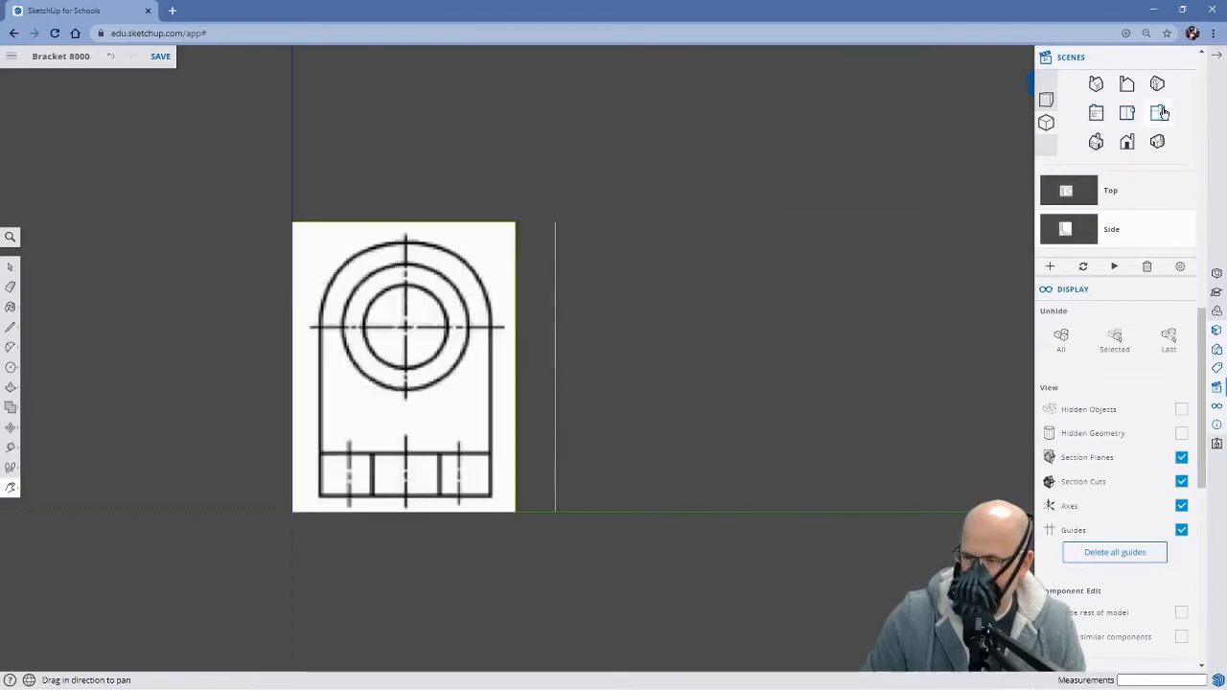
{"action": "left_click_drag", "start_coordinate": [649, 373], "coordinate": [773, 373]}
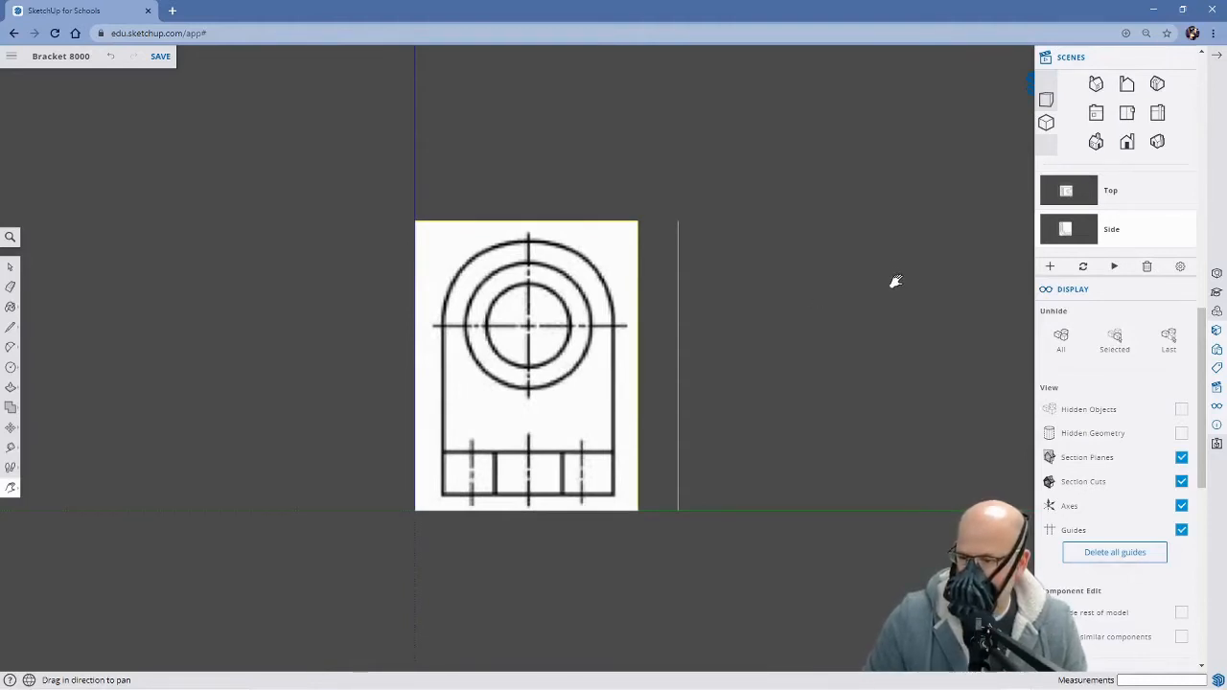
{"action": "left_click", "coordinate": [1052, 268]}
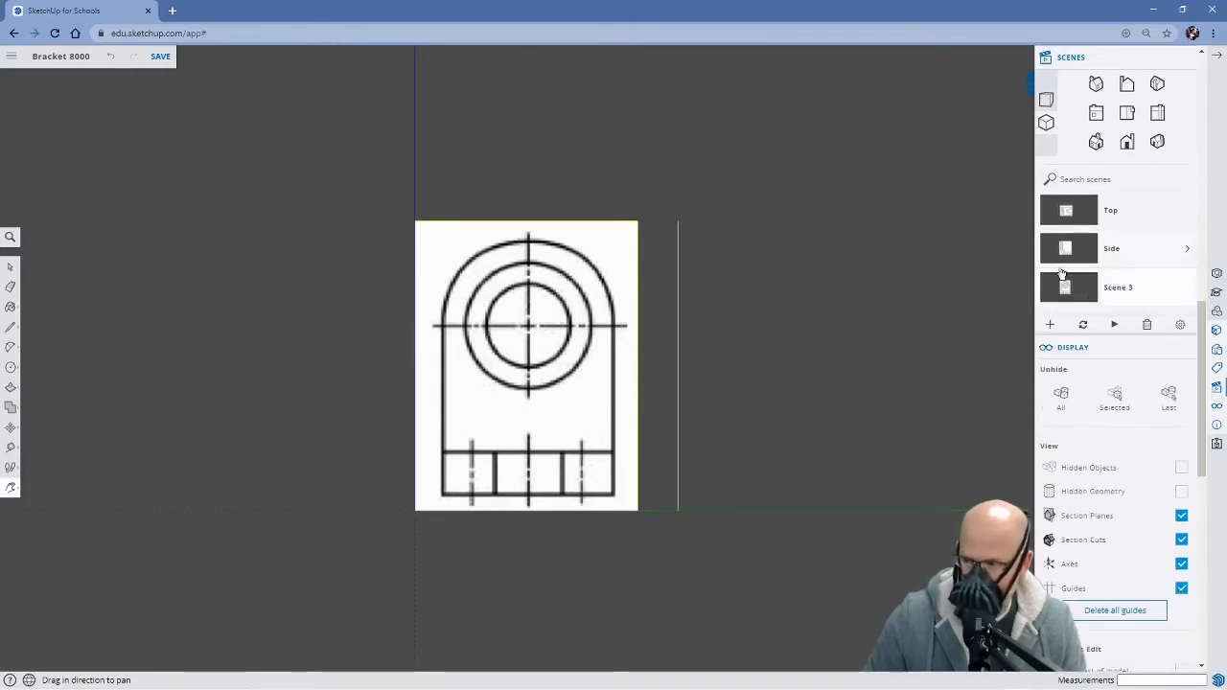
{"action": "double_click", "coordinate": [1117, 286]}
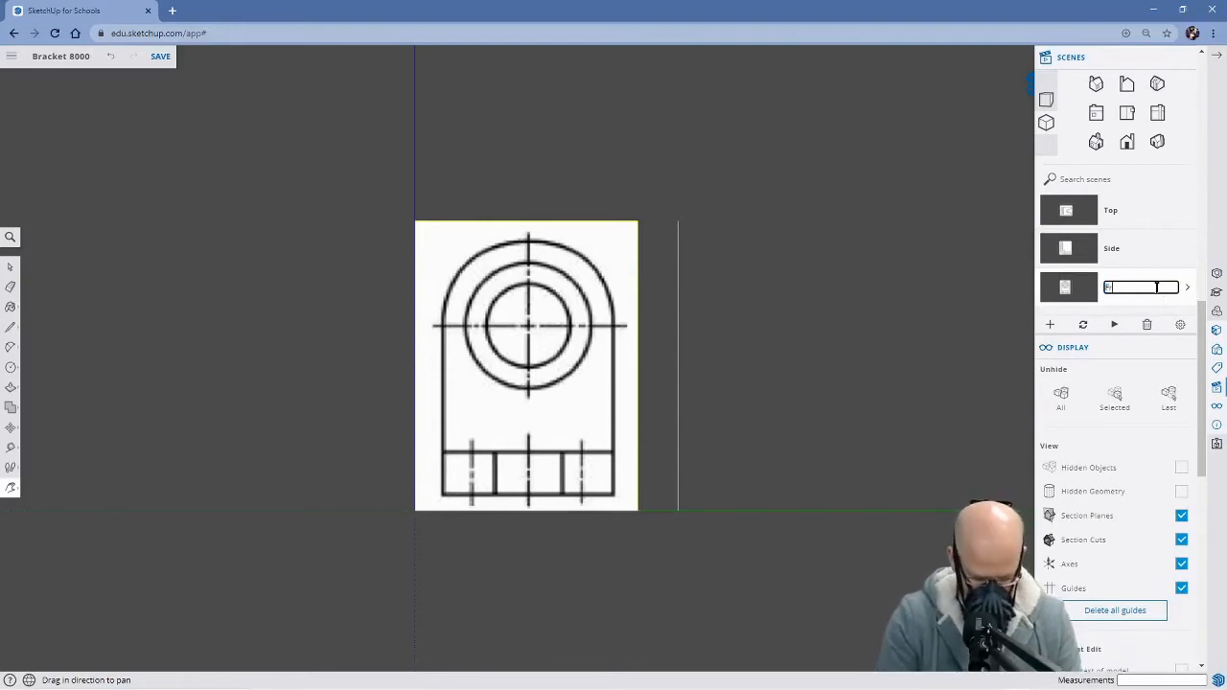
{"action": "key", "text": "Return"}
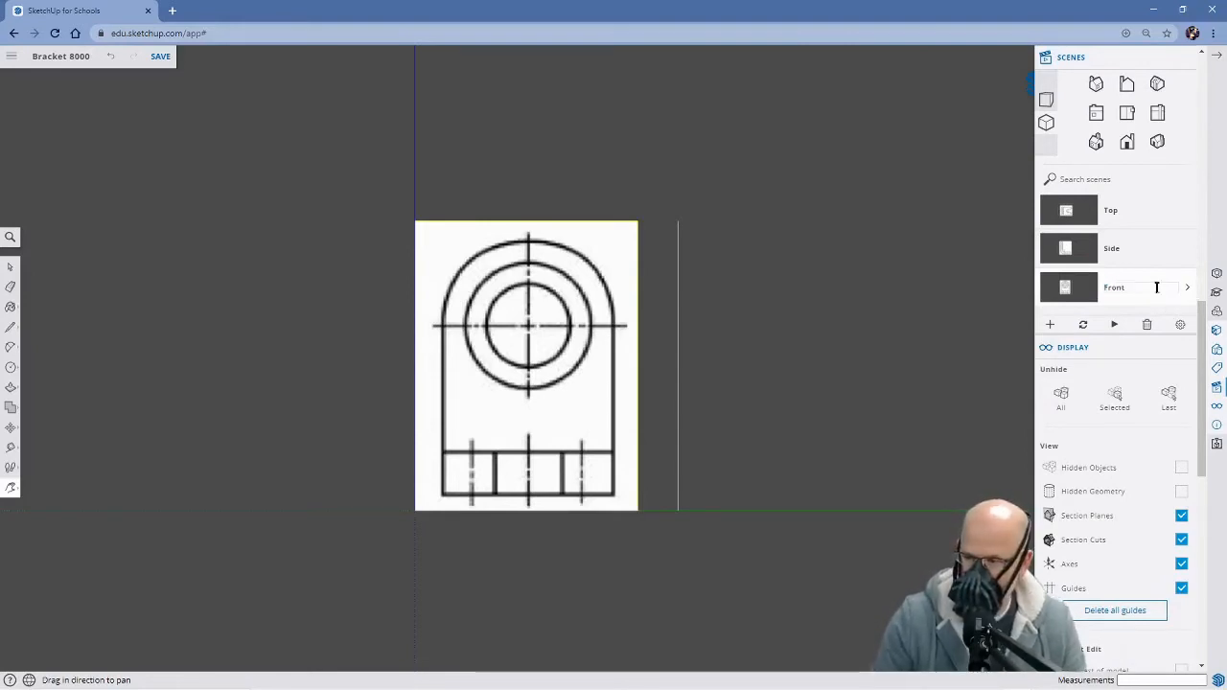
Save an angled view showing all three reference images together as a scene named Iso
{"action": "middle_click_drag", "start_coordinate": [739, 433], "coordinate": [903, 479]}
{"action": "mouse_move", "coordinate": [518, 395]}
{"action": "middle_mouse_down"}
{"action": "mouse_move", "coordinate": [560, 433]}
{"action": "mouse_move", "coordinate": [642, 466]}
{"action": "mouse_move", "coordinate": [679, 445]}
{"action": "mouse_move", "coordinate": [586, 412]}
{"action": "mouse_move", "coordinate": [559, 431]}
{"action": "mouse_move", "coordinate": [587, 454]}
{"action": "middle_mouse_up"}
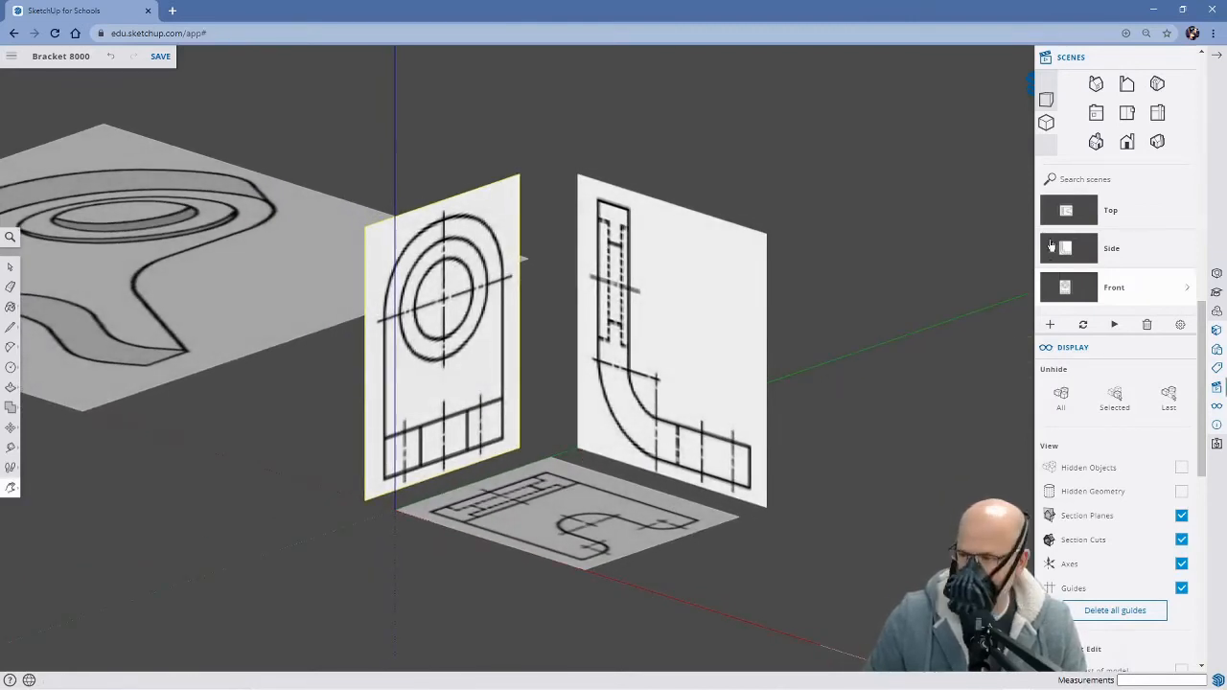
{"action": "left_click", "coordinate": [1052, 326]}
{"action": "double_click", "coordinate": [1140, 329]}
{"action": "type", "text": "Iso"}
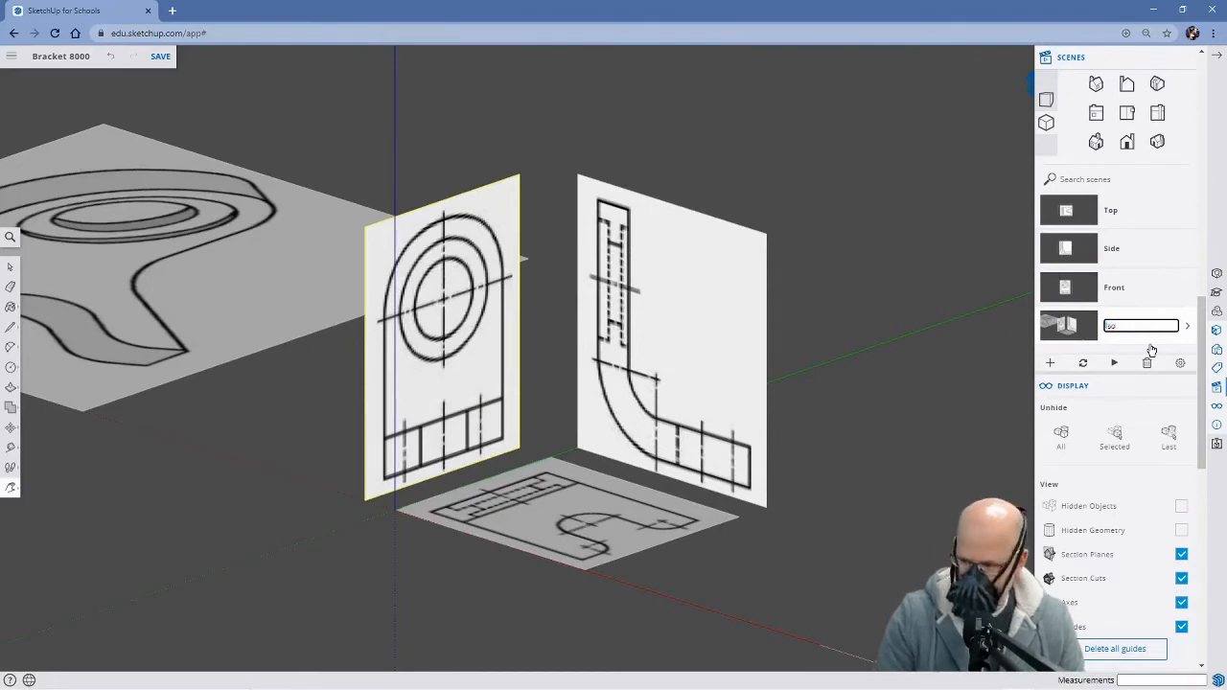
{"action": "key", "text": "Return"}
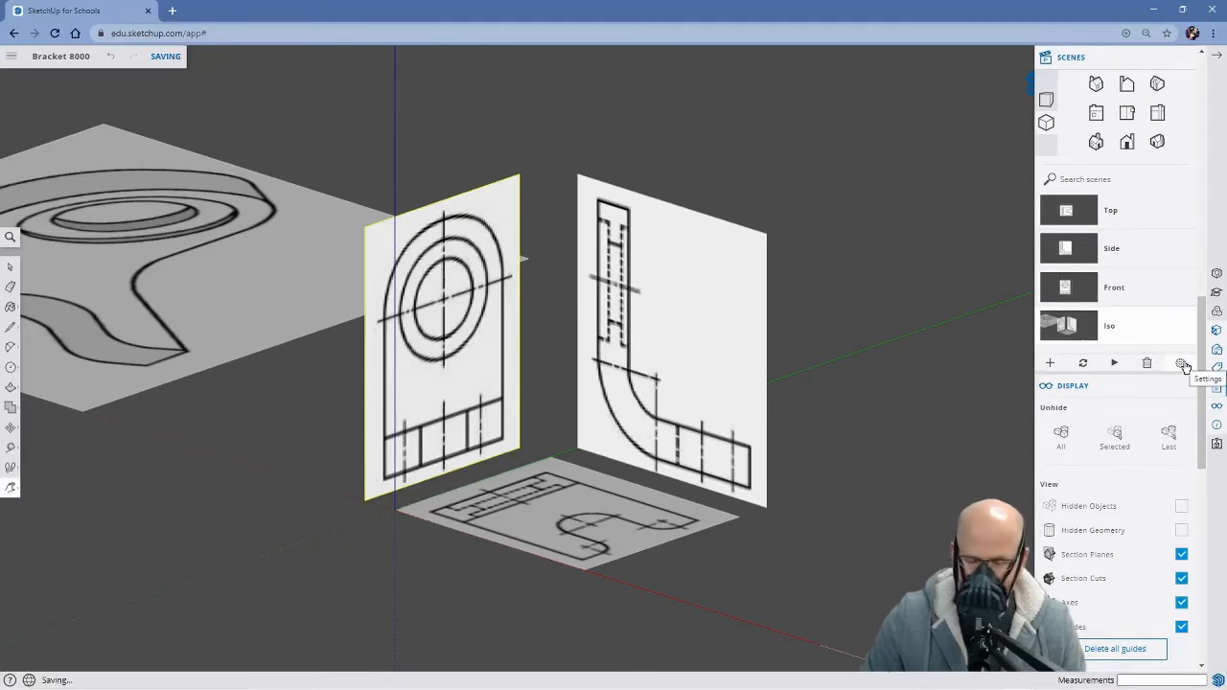
Set the scene transition time to 1 second in the animation settings
{"action": "left_click", "coordinate": [1182, 365]}
{"action": "left_click_drag", "start_coordinate": [663, 362], "coordinate": [653, 361]}
{"action": "key", "text": "BackSpace"}
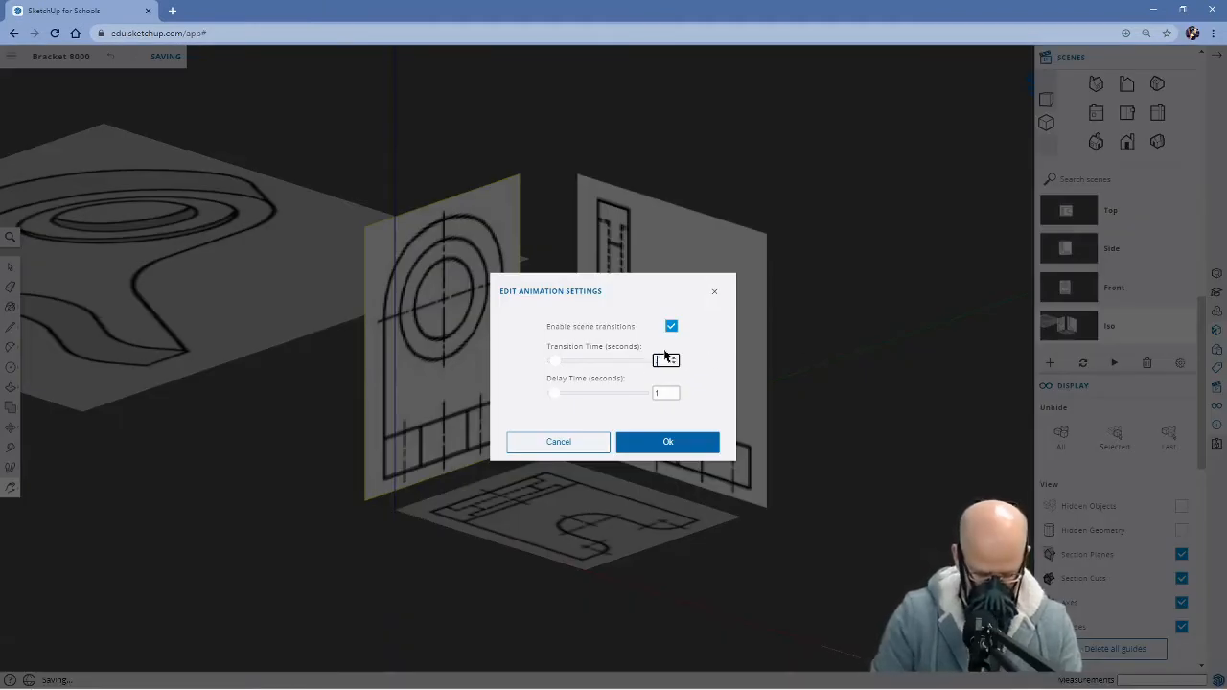
{"action": "type", "text": "1"}
{"action": "left_click", "coordinate": [677, 442]}
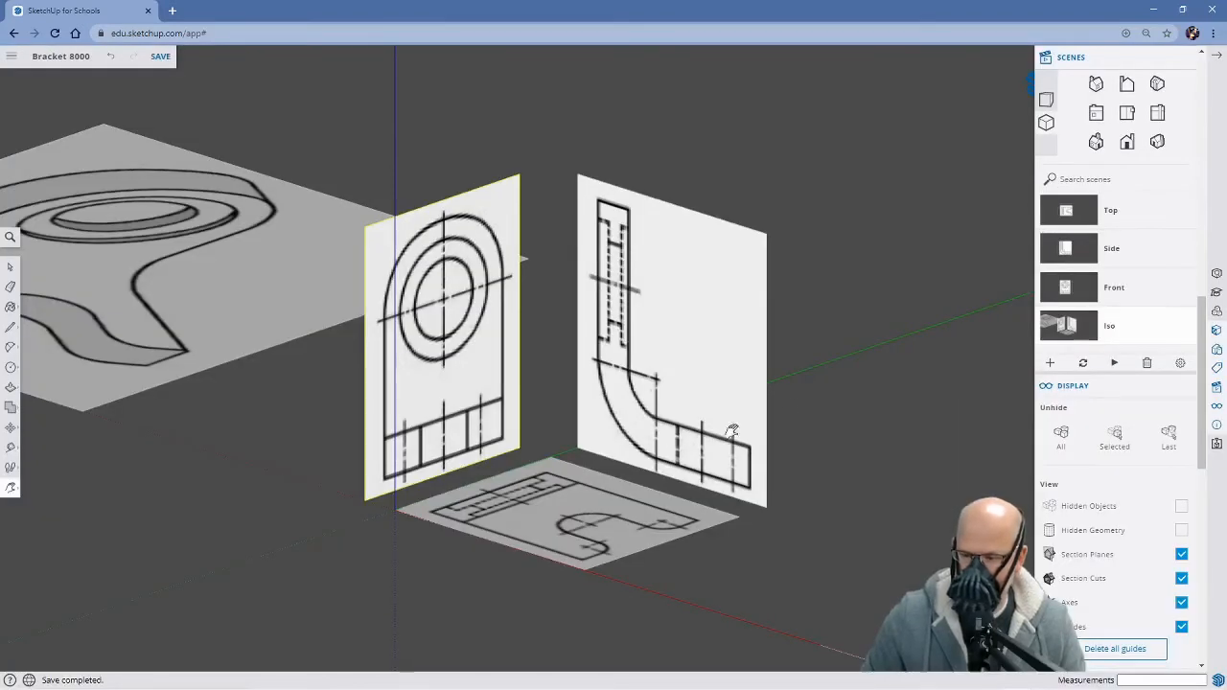
Check the saved scenes by going through Top, Side, Front and Iso in turn
{"action": "key", "text": "space"}
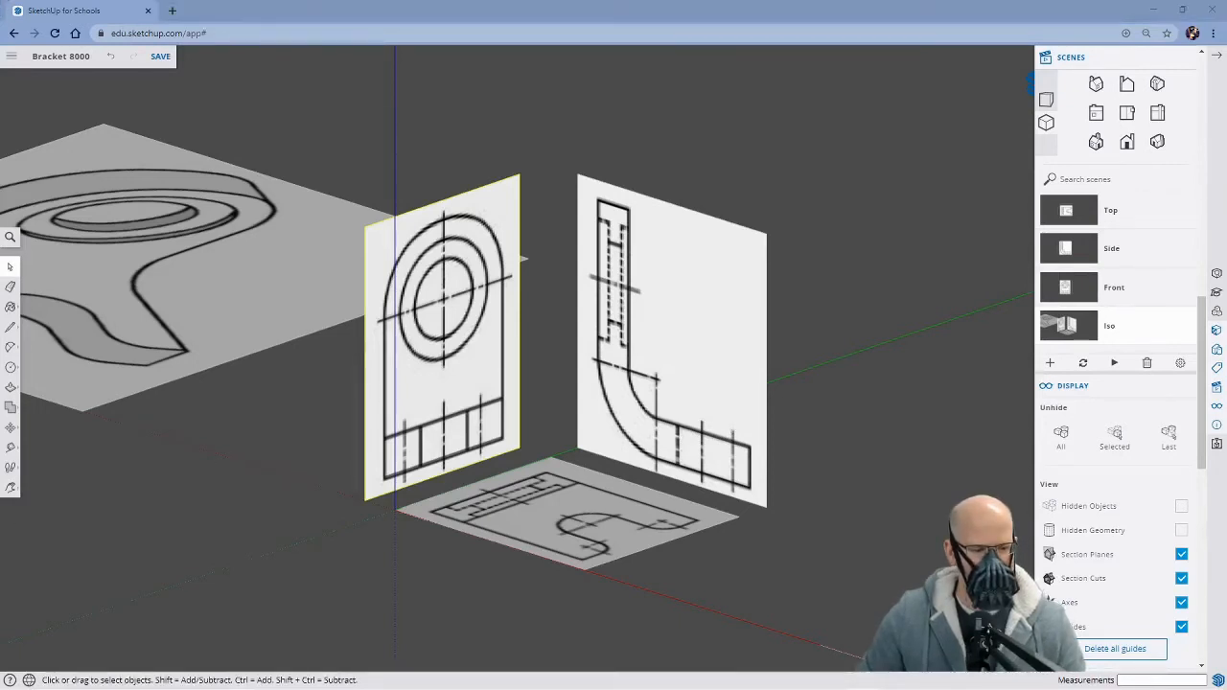
{"action": "left_click", "coordinate": [652, 10]}
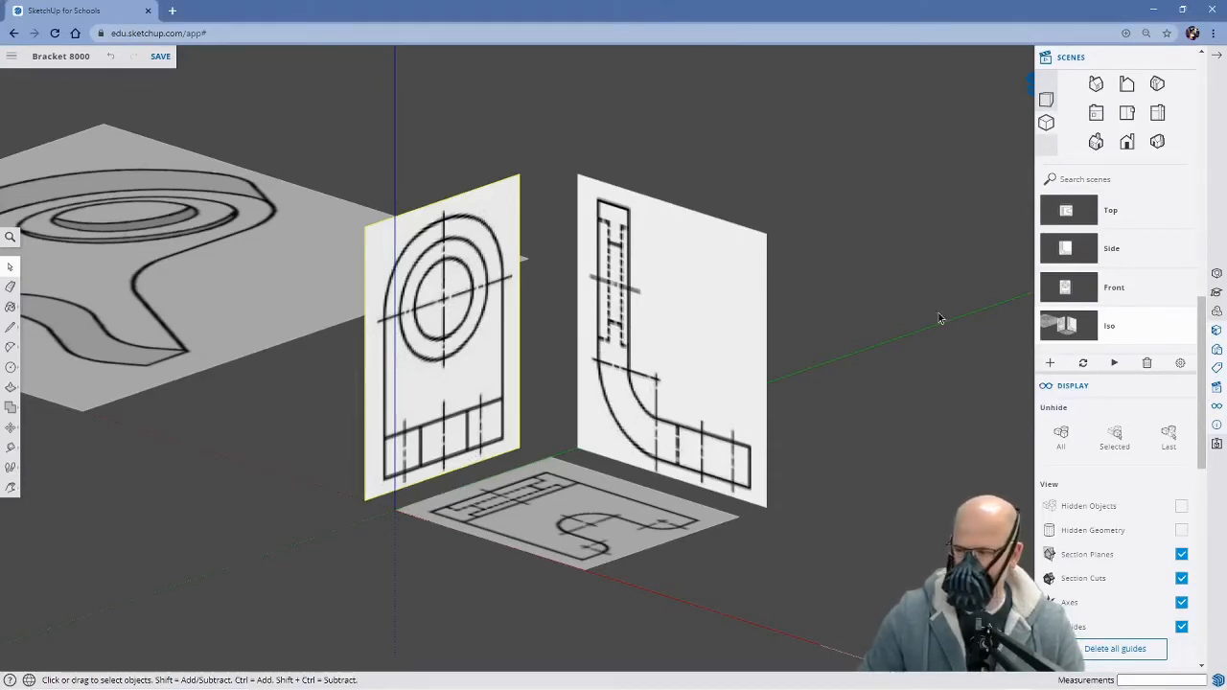
{"action": "left_click", "coordinate": [1078, 212]}
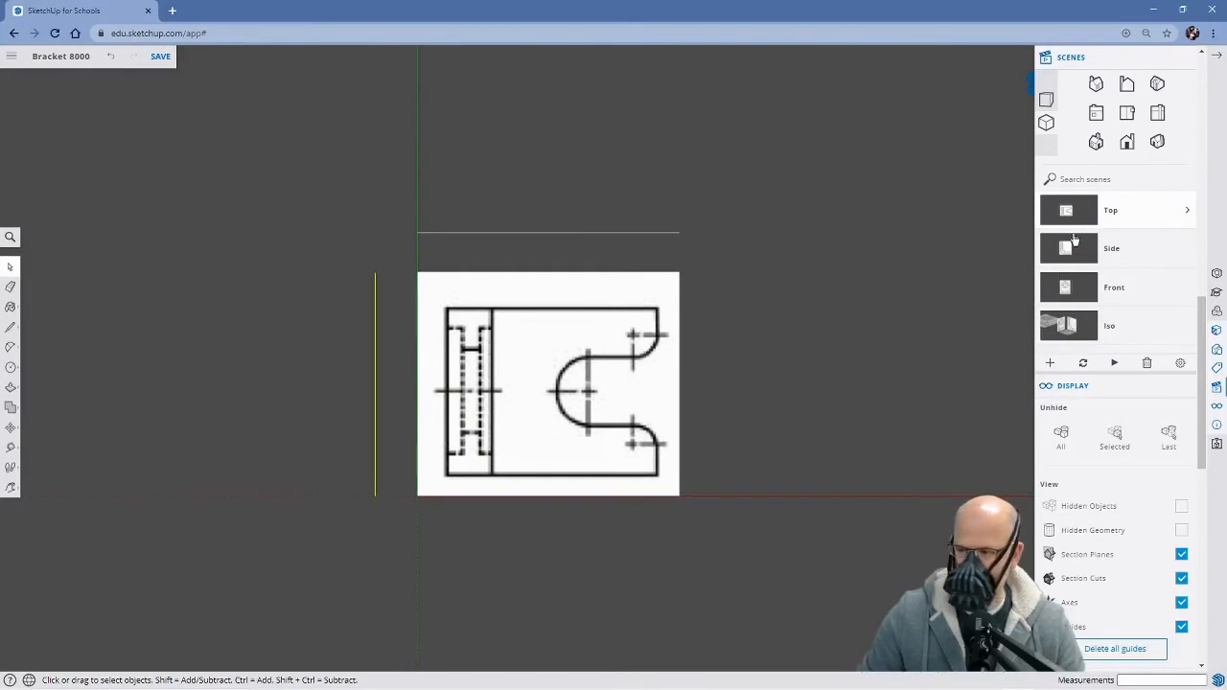
{"action": "left_click", "coordinate": [1078, 250]}
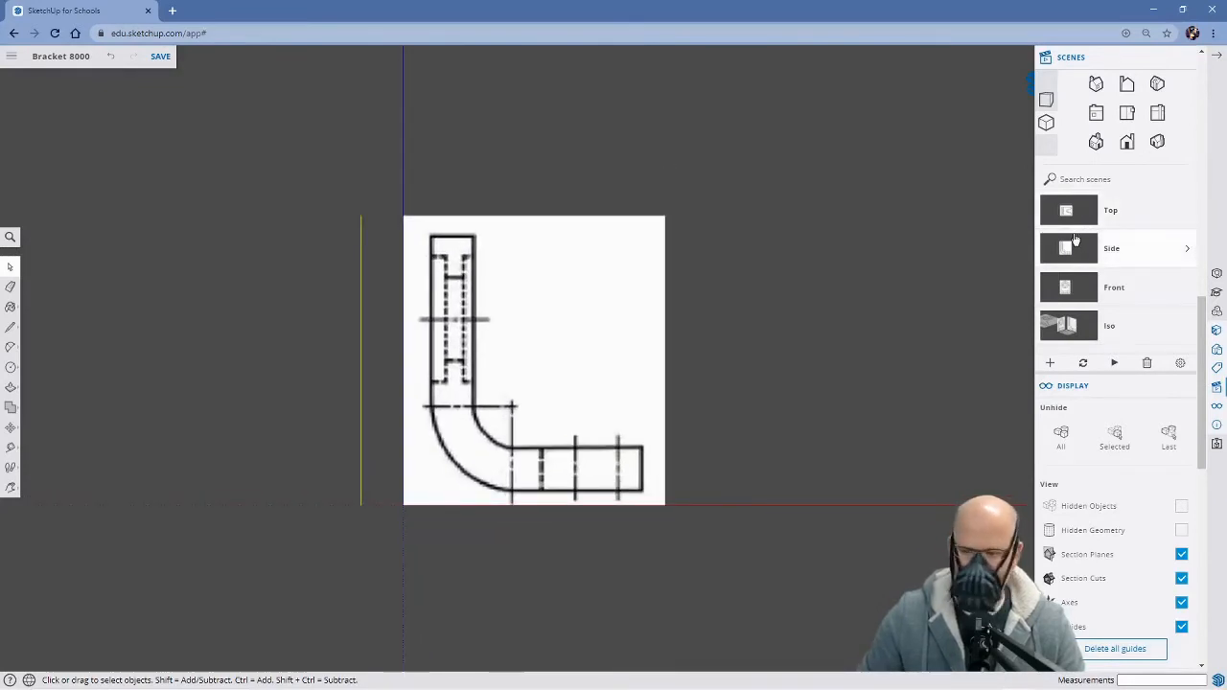
{"action": "left_click", "coordinate": [1075, 288]}
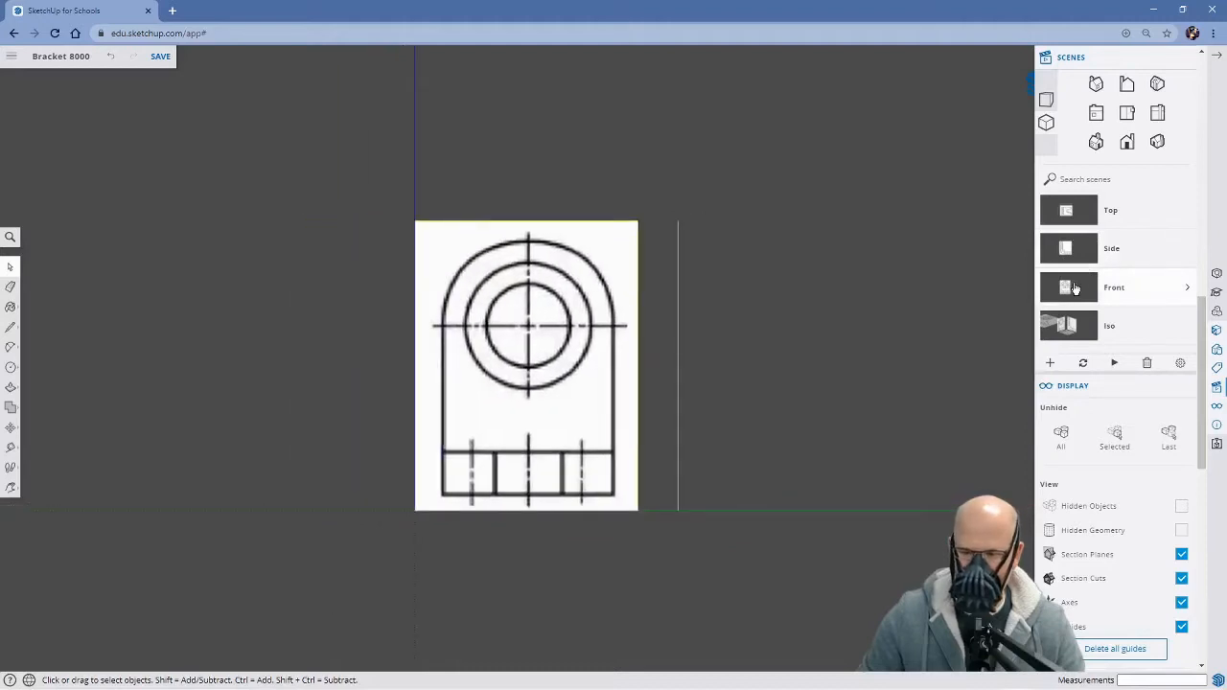
{"action": "left_click", "coordinate": [1071, 327]}
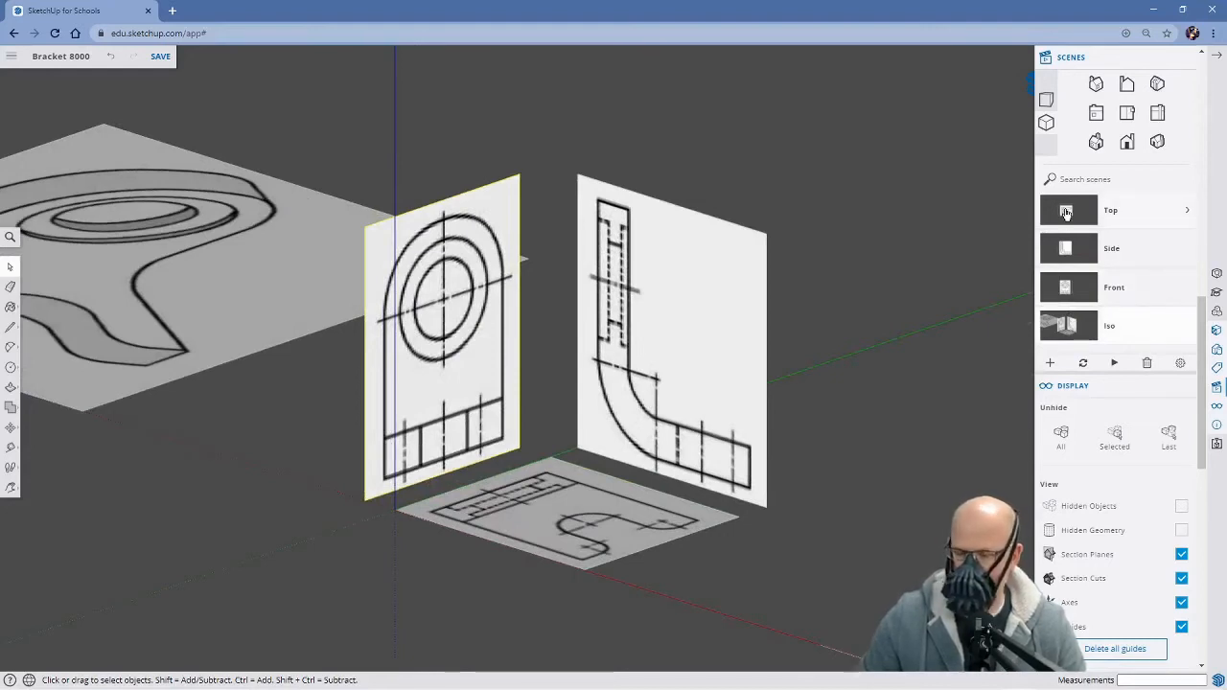
In the Top scene, trace the base's flat part on the reference image with a rectangle about 313 mm square
{"action": "left_click", "coordinate": [1067, 212]}
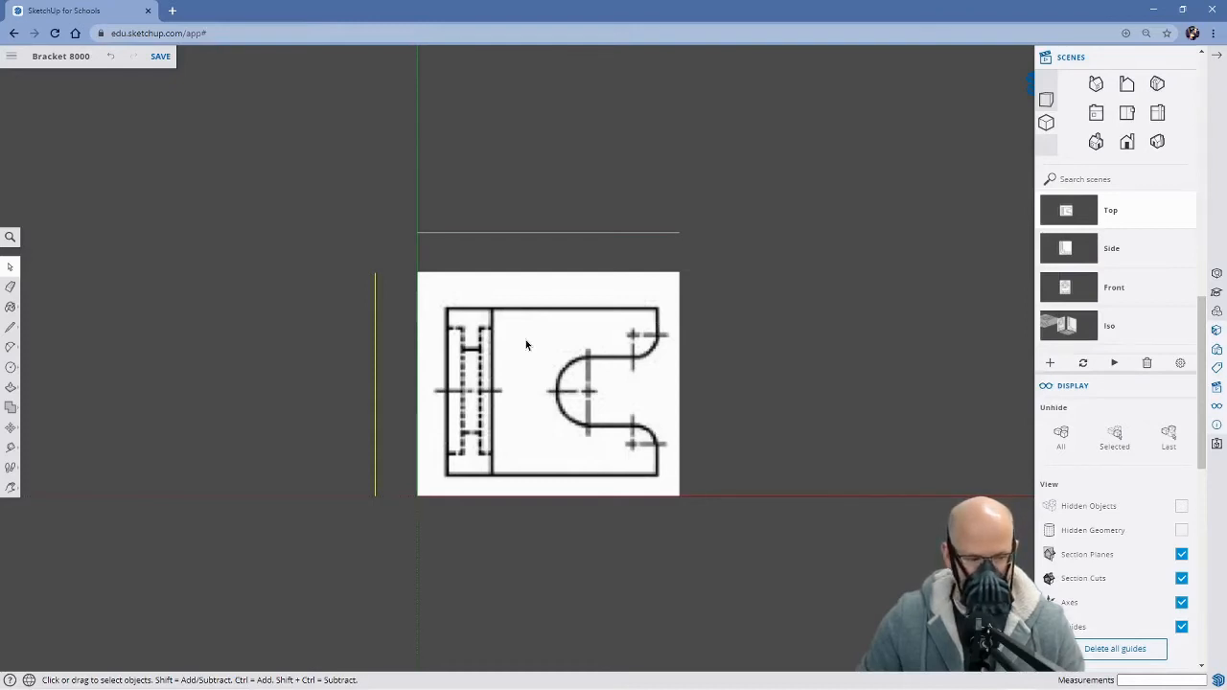
{"action": "key", "text": "r"}
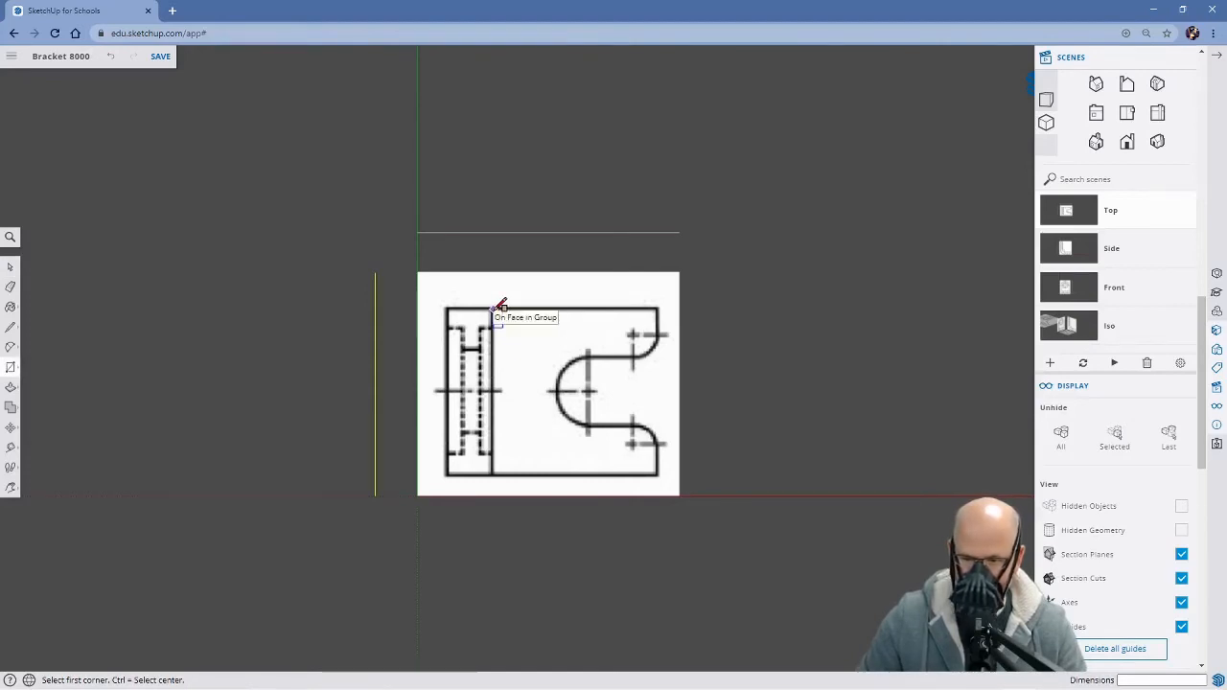
{"action": "left_click", "coordinate": [494, 309]}
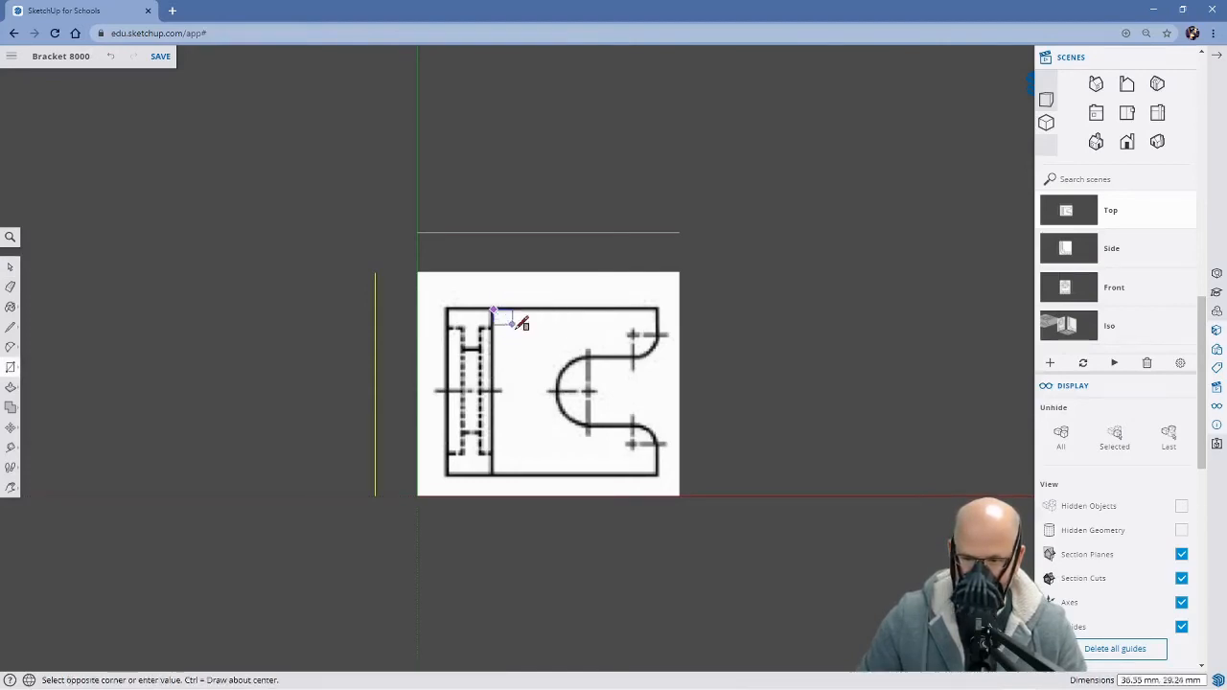
{"action": "left_click", "coordinate": [660, 472]}
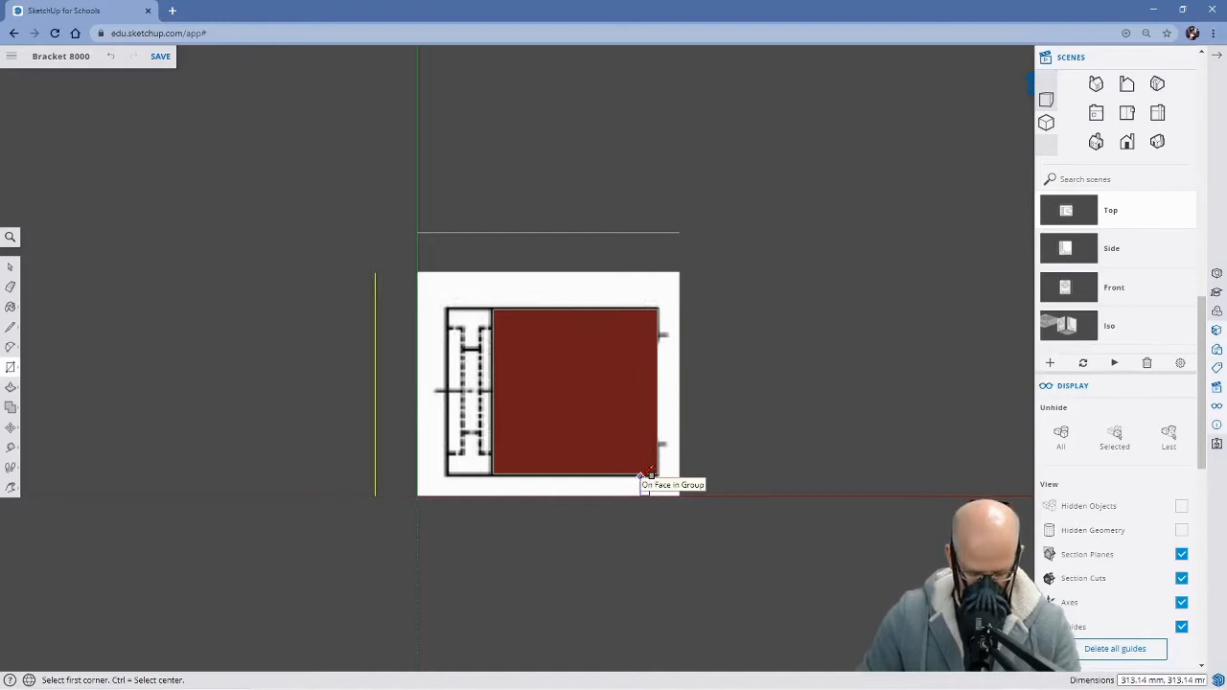
Push/Pull the traced rectangle up about 109 mm to the base's upper line in the Side scene
{"action": "key", "text": "p"}
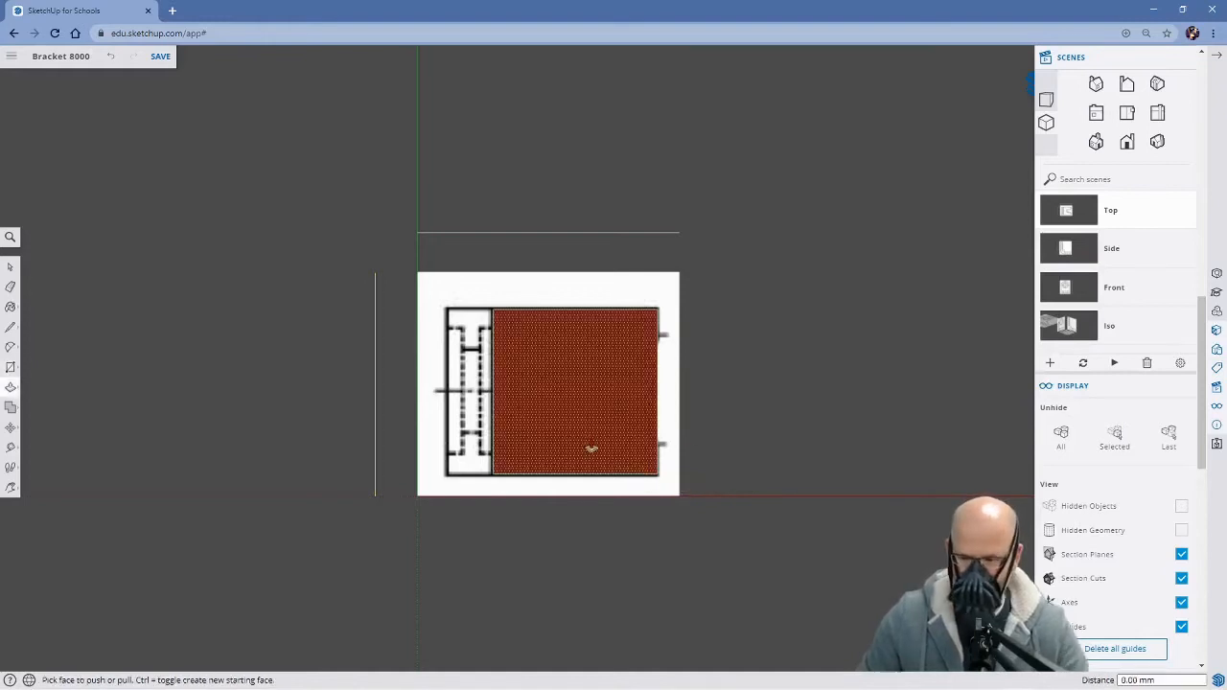
{"action": "middle_click_drag", "start_coordinate": [754, 501], "coordinate": [685, 368]}
{"action": "left_click", "coordinate": [583, 471]}
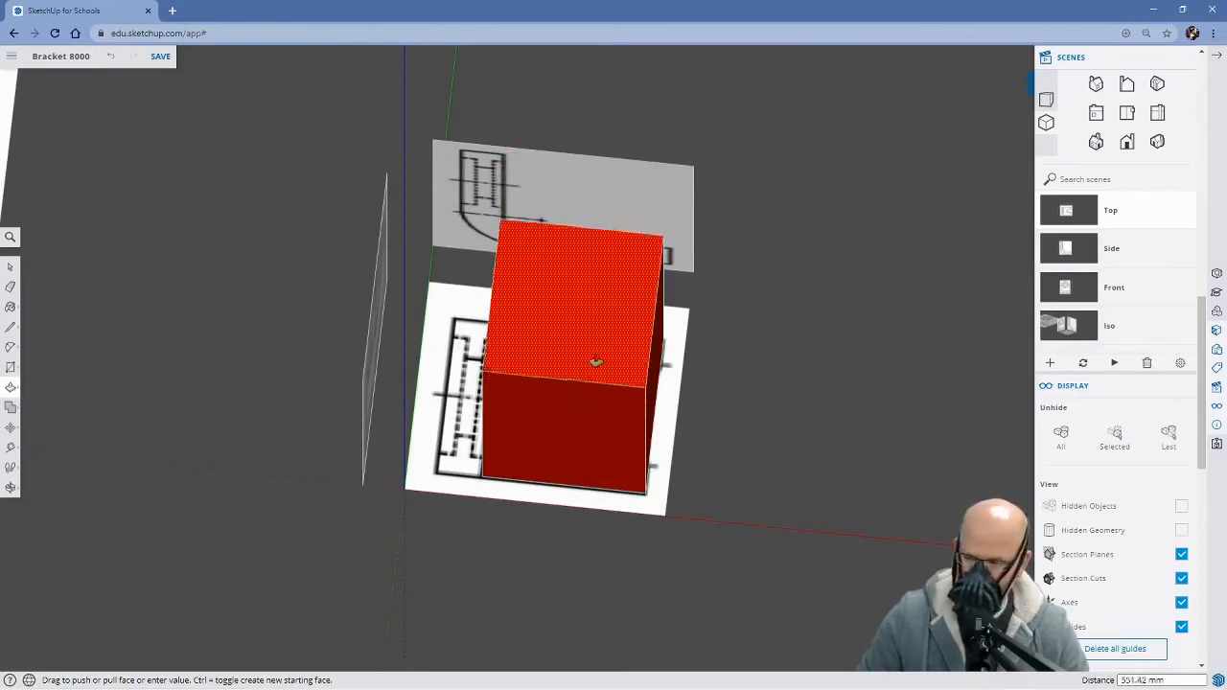
{"action": "left_click", "coordinate": [1075, 248]}
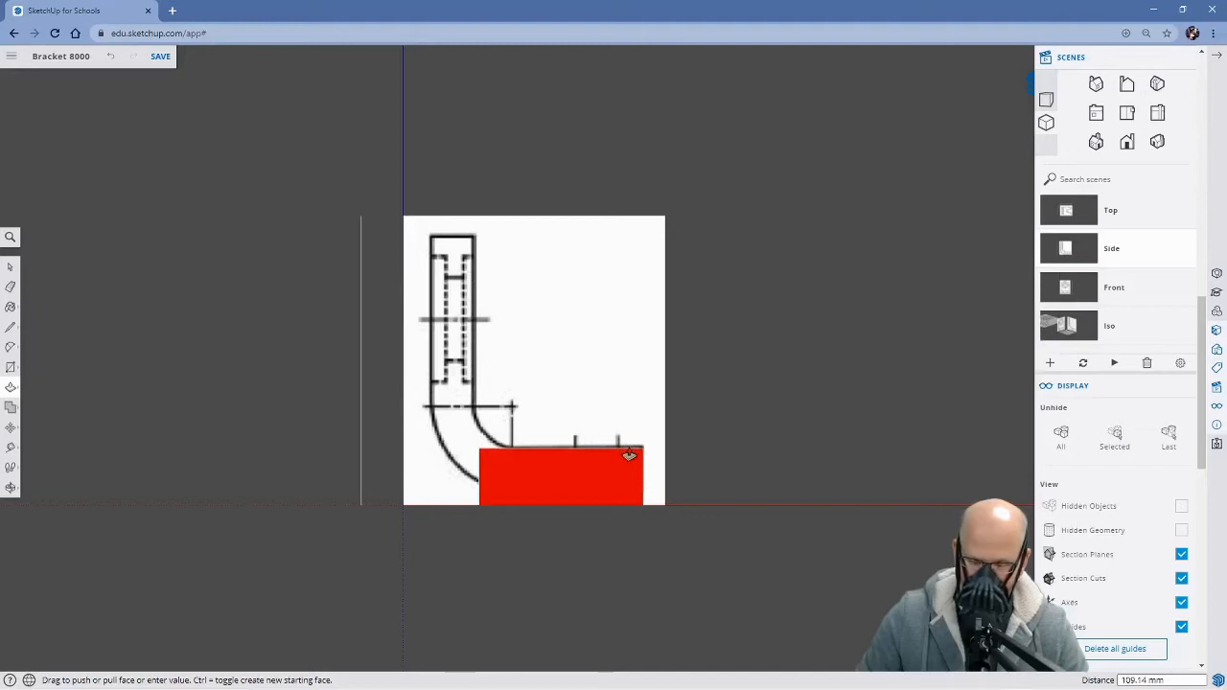
{"action": "left_click", "coordinate": [629, 455]}
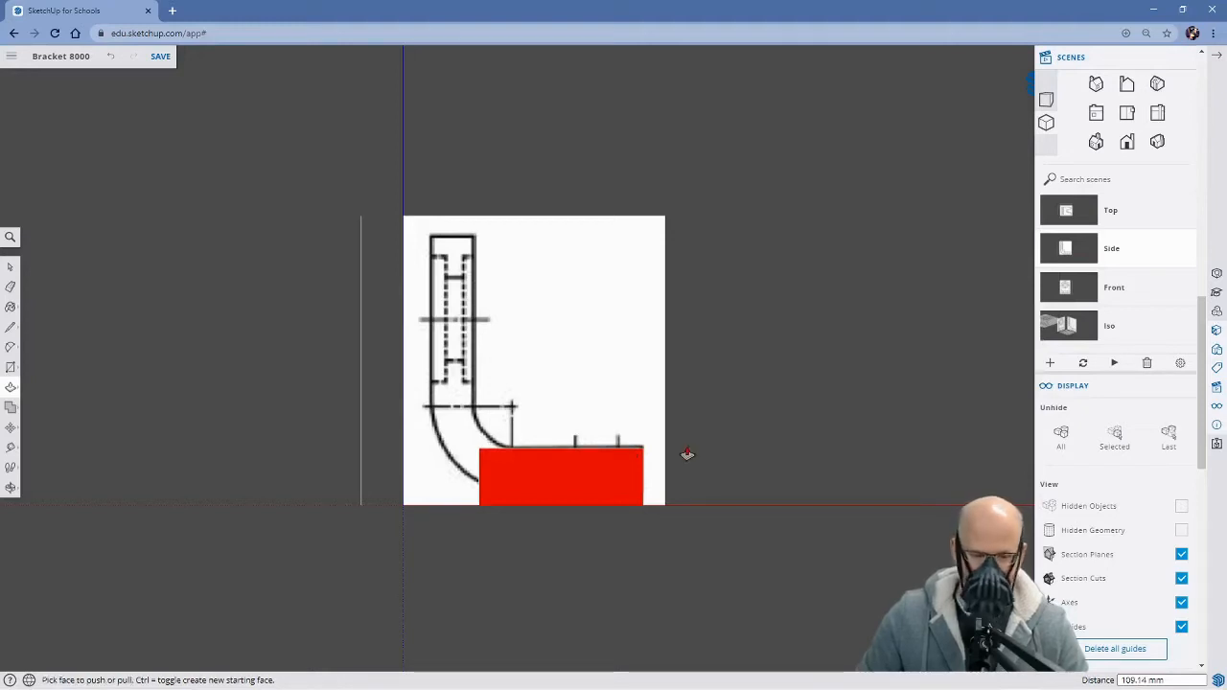
Push the block's underside up about 29 mm to the base's lower line in the Side scene
{"action": "middle_click_drag", "start_coordinate": [750, 515], "coordinate": [683, 454]}
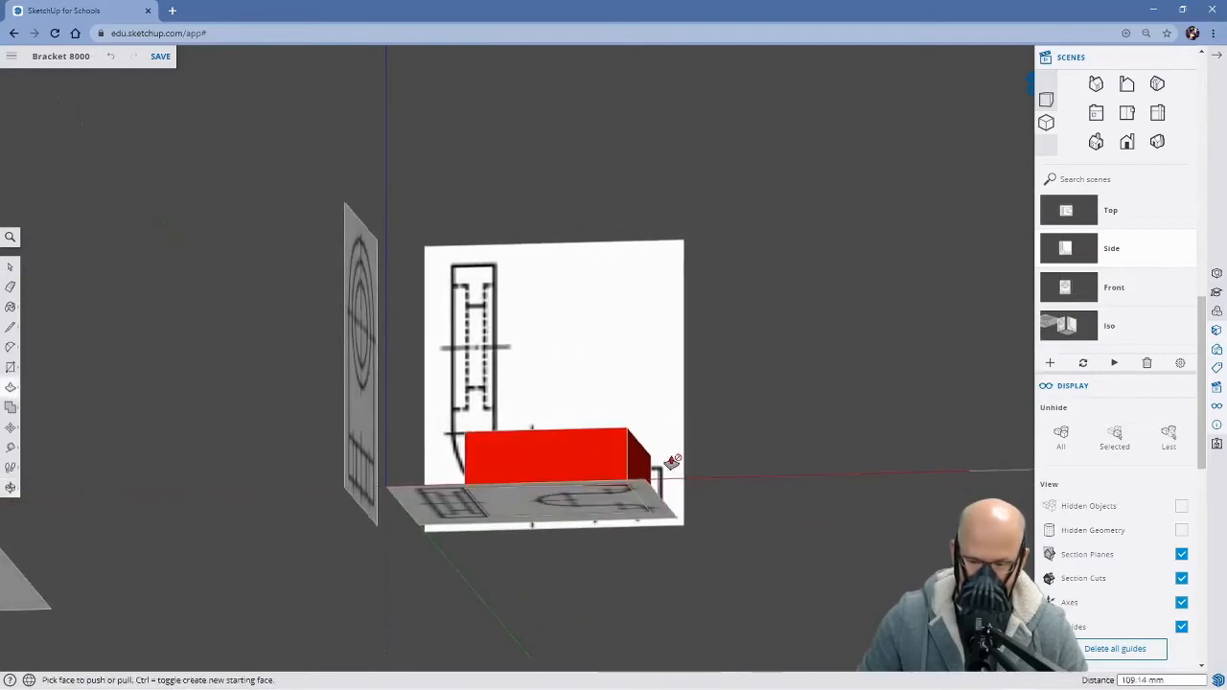
{"action": "left_click", "coordinate": [593, 512]}
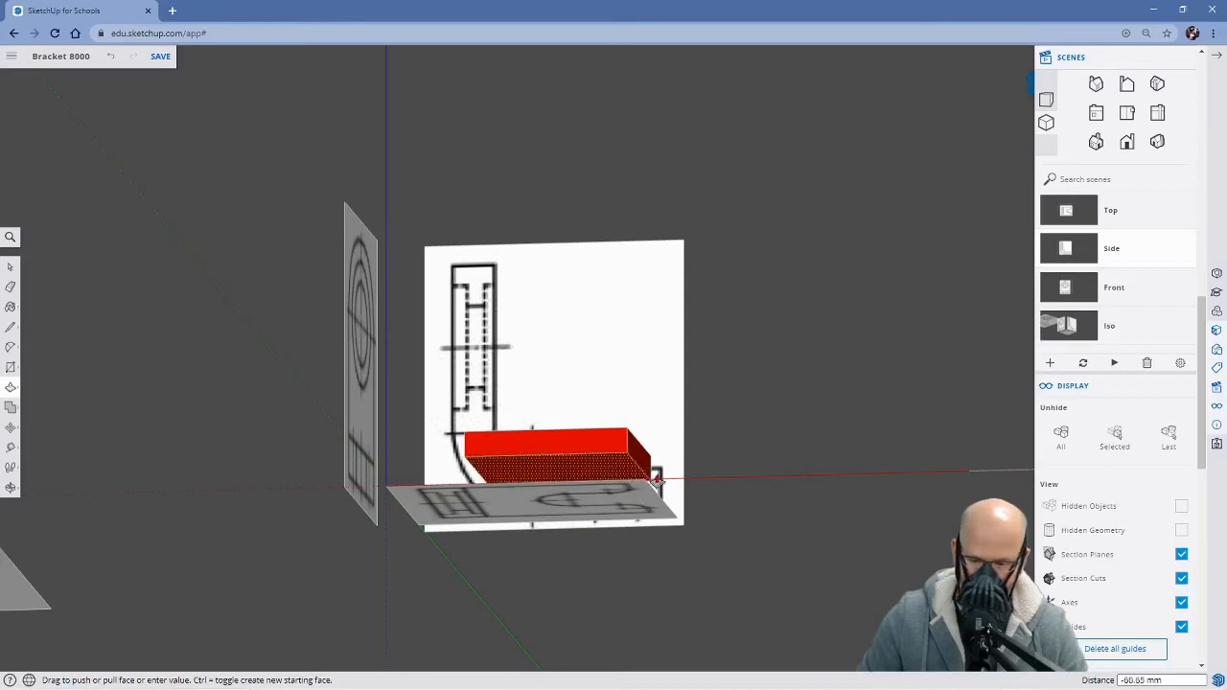
{"action": "left_click", "coordinate": [1073, 249]}
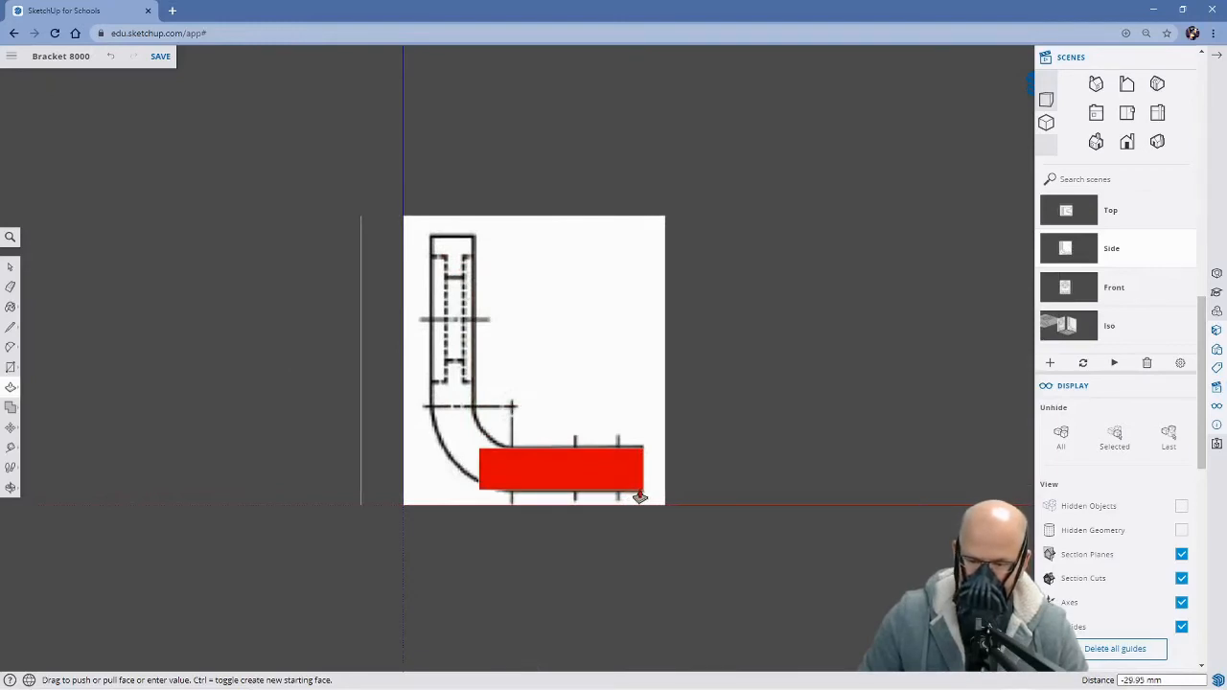
{"action": "left_click", "coordinate": [642, 497]}
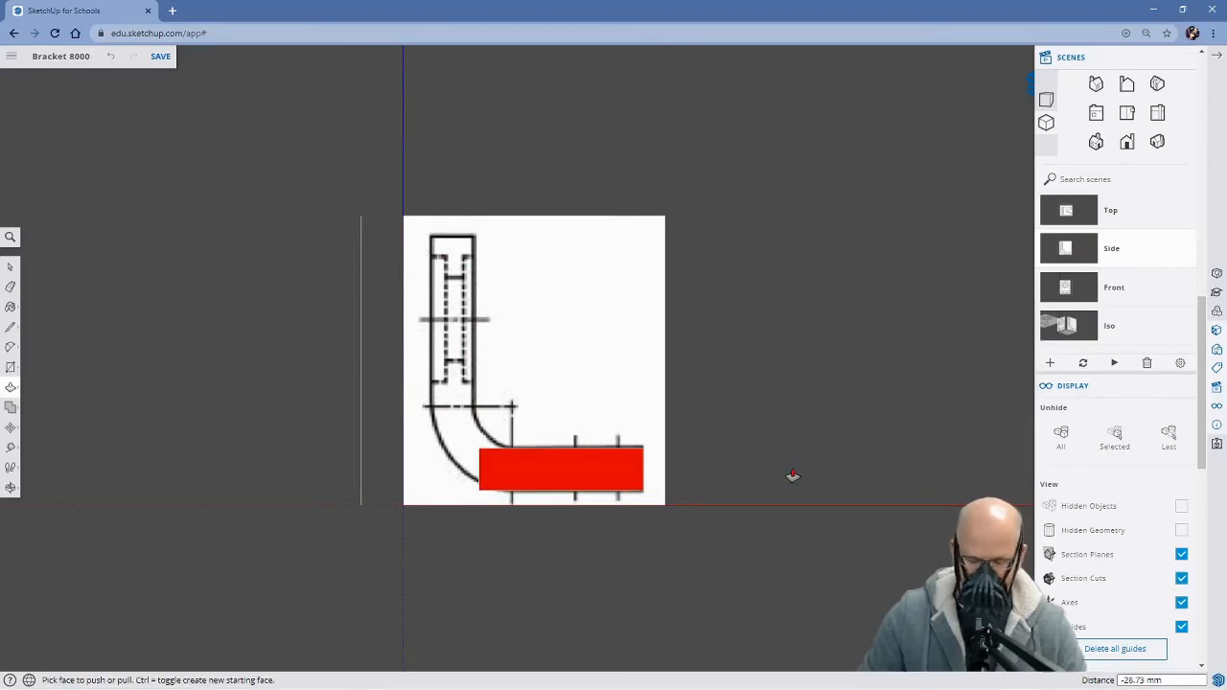
Extend the block's end face nearest the upright as a separate section about 87 mm, out to the upright's outer line in the Side scene
{"action": "key", "text": "space"}
{"action": "middle_click_drag", "start_coordinate": [790, 477], "coordinate": [778, 507]}
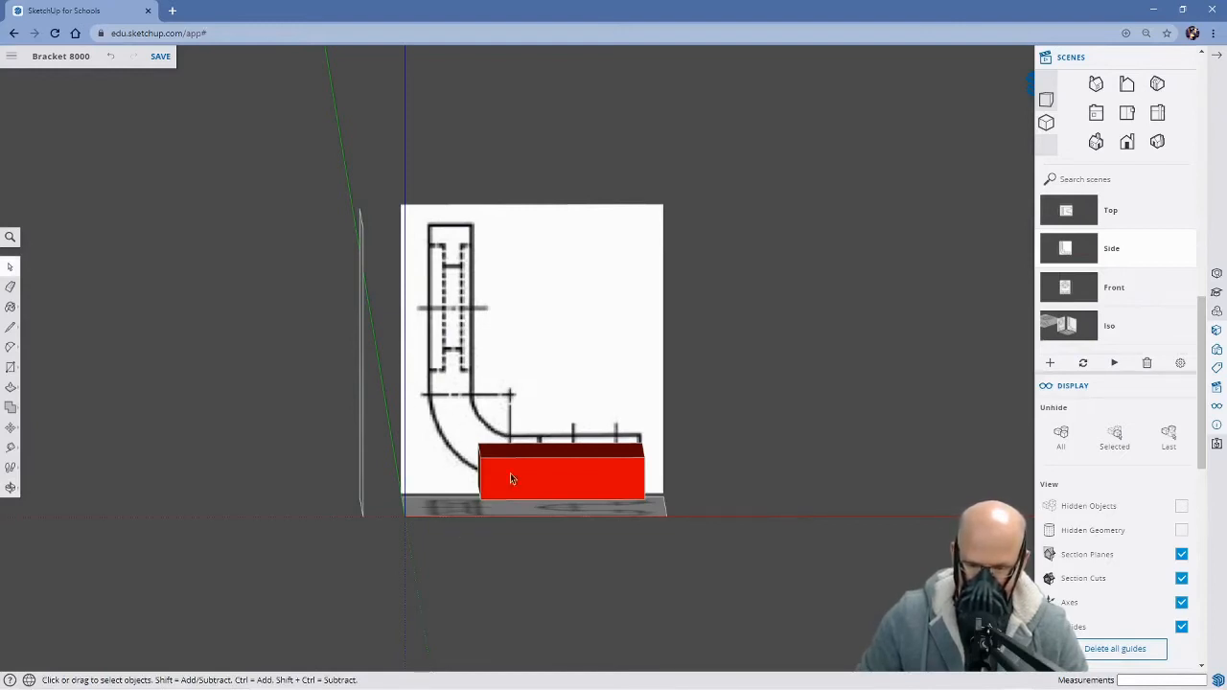
{"action": "middle_click_drag", "start_coordinate": [534, 574], "coordinate": [560, 606]}
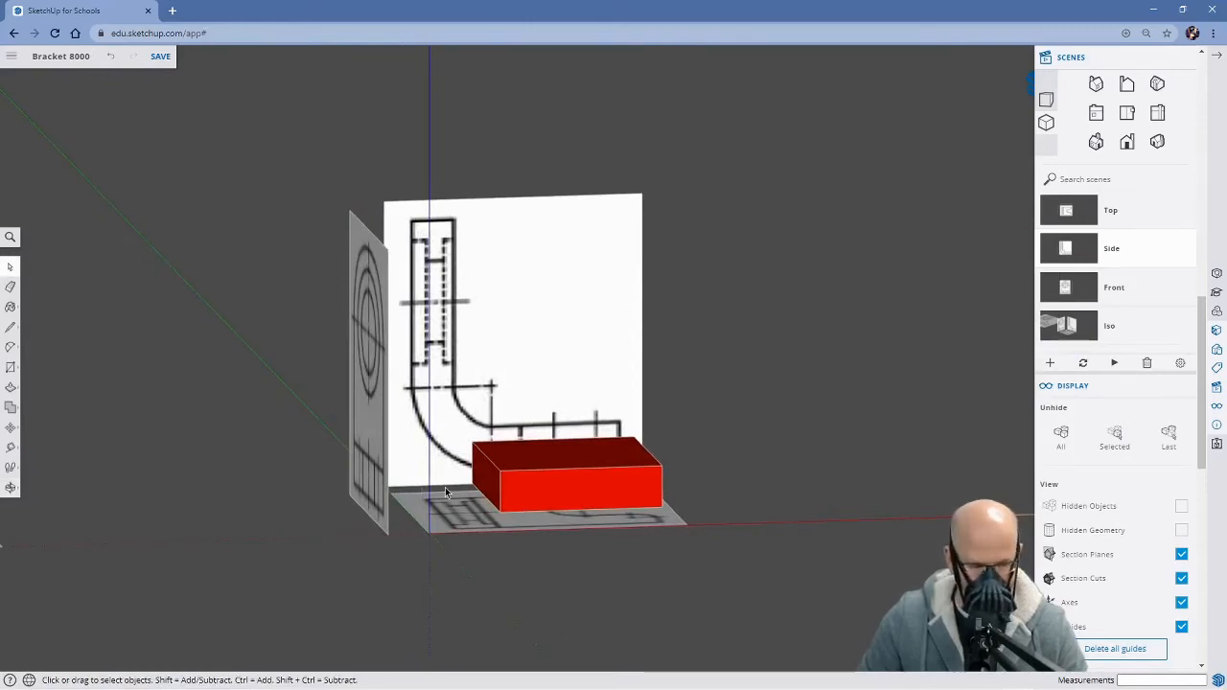
{"action": "key", "text": "p"}
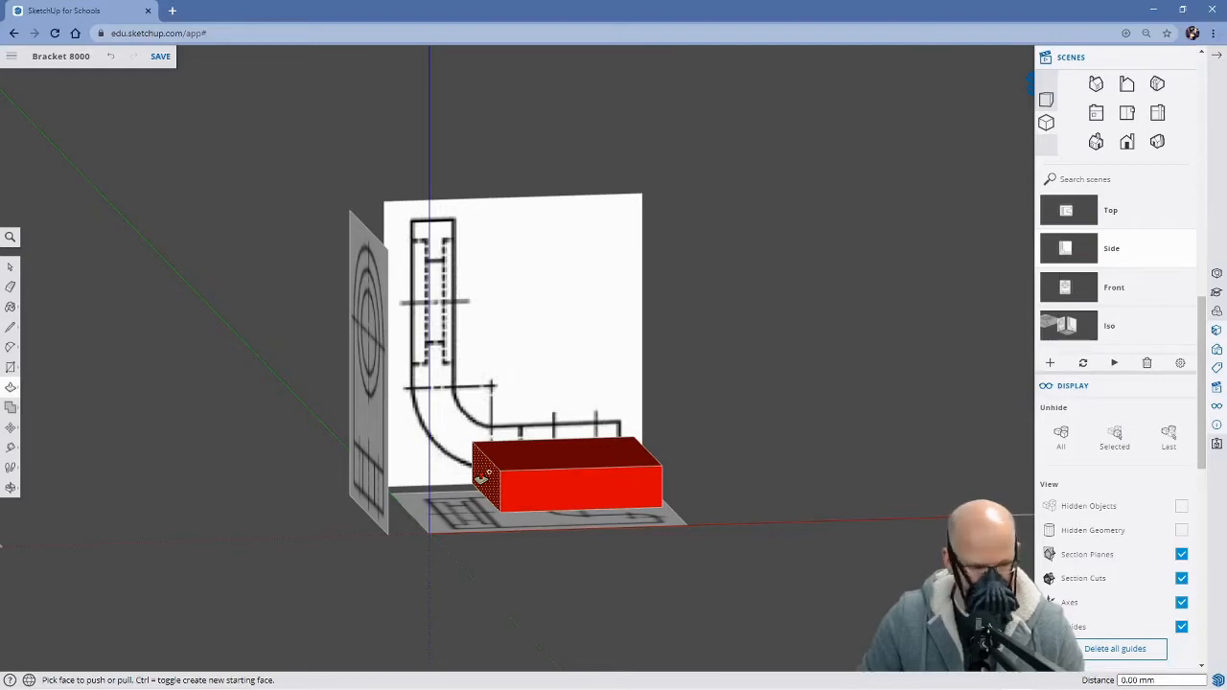
{"action": "left_click_drag", "start_coordinate": [484, 473], "coordinate": [1034, 280]}
{"action": "left_click", "coordinate": [1065, 249]}
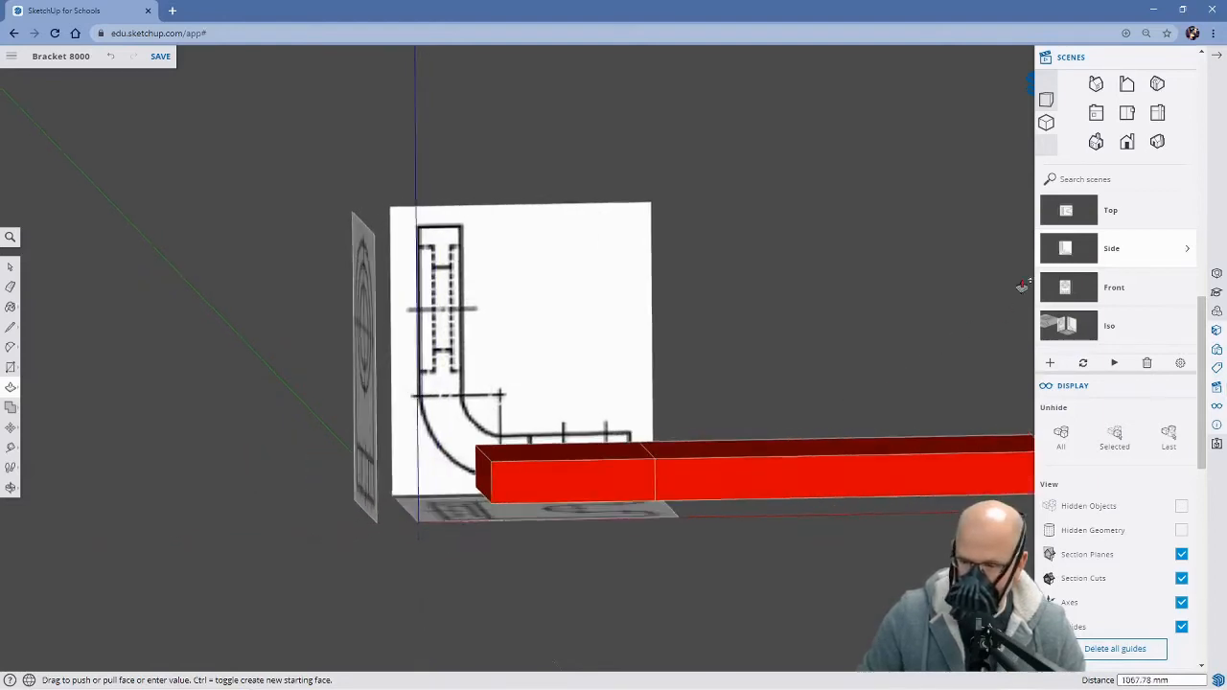
{"action": "mouse_move", "coordinate": [439, 463]}
{"action": "left_mouse_down"}
{"action": "mouse_move", "coordinate": [425, 447]}
{"action": "mouse_move", "coordinate": [434, 399]}
{"action": "mouse_move", "coordinate": [436, 468]}
{"action": "left_mouse_up"}
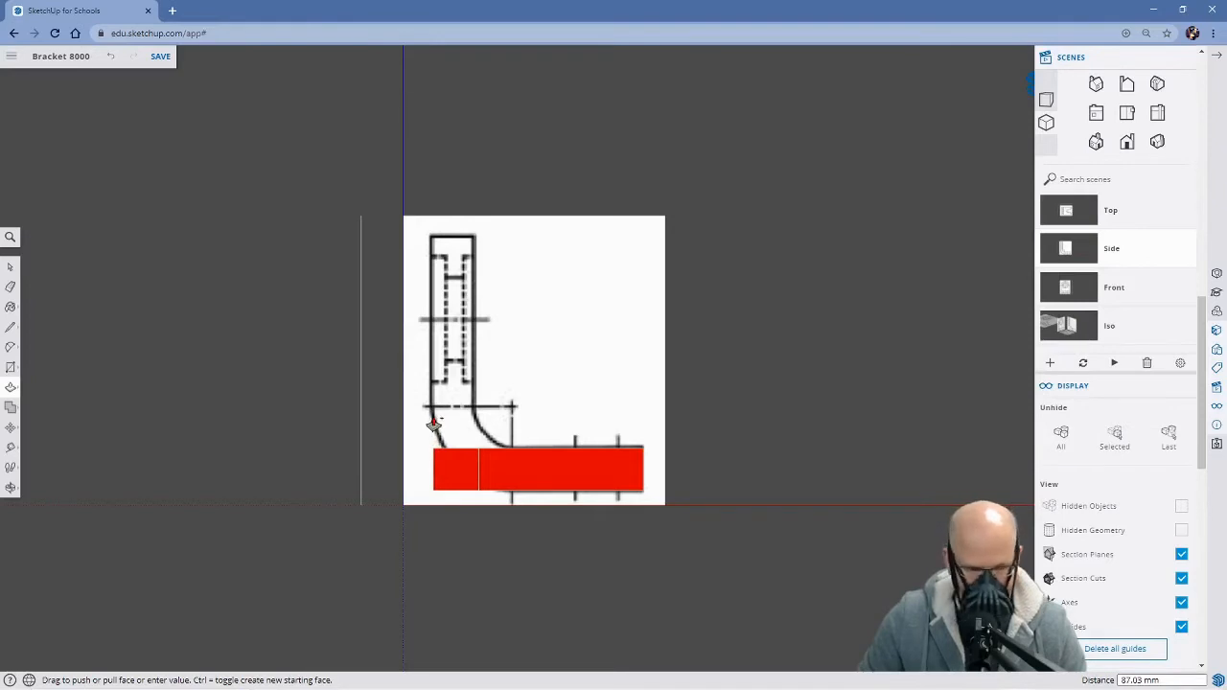
{"action": "left_click", "coordinate": [434, 422]}
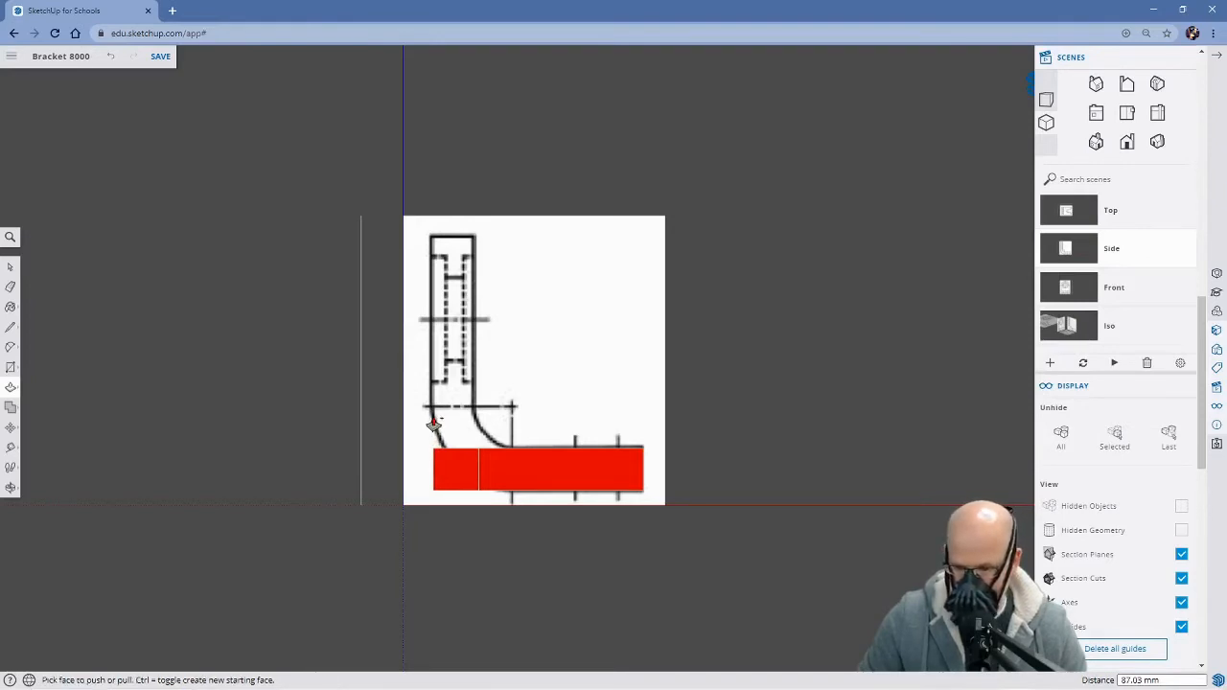
Pull the end section's top face up about 403 mm to the top of the upright in the Side scene
{"action": "mouse_move", "coordinate": [655, 469]}
{"action": "middle_mouse_down"}
{"action": "mouse_move", "coordinate": [718, 428]}
{"action": "mouse_move", "coordinate": [704, 496]}
{"action": "mouse_move", "coordinate": [808, 520]}
{"action": "mouse_move", "coordinate": [731, 534]}
{"action": "mouse_move", "coordinate": [362, 458]}
{"action": "mouse_move", "coordinate": [553, 512]}
{"action": "mouse_move", "coordinate": [739, 512]}
{"action": "mouse_move", "coordinate": [754, 488]}
{"action": "mouse_move", "coordinate": [740, 378]}
{"action": "mouse_move", "coordinate": [693, 540]}
{"action": "mouse_move", "coordinate": [458, 584]}
{"action": "mouse_move", "coordinate": [751, 540]}
{"action": "mouse_move", "coordinate": [747, 420]}
{"action": "mouse_move", "coordinate": [729, 512]}
{"action": "mouse_move", "coordinate": [680, 528]}
{"action": "middle_mouse_up"}
{"action": "key", "text": "p"}
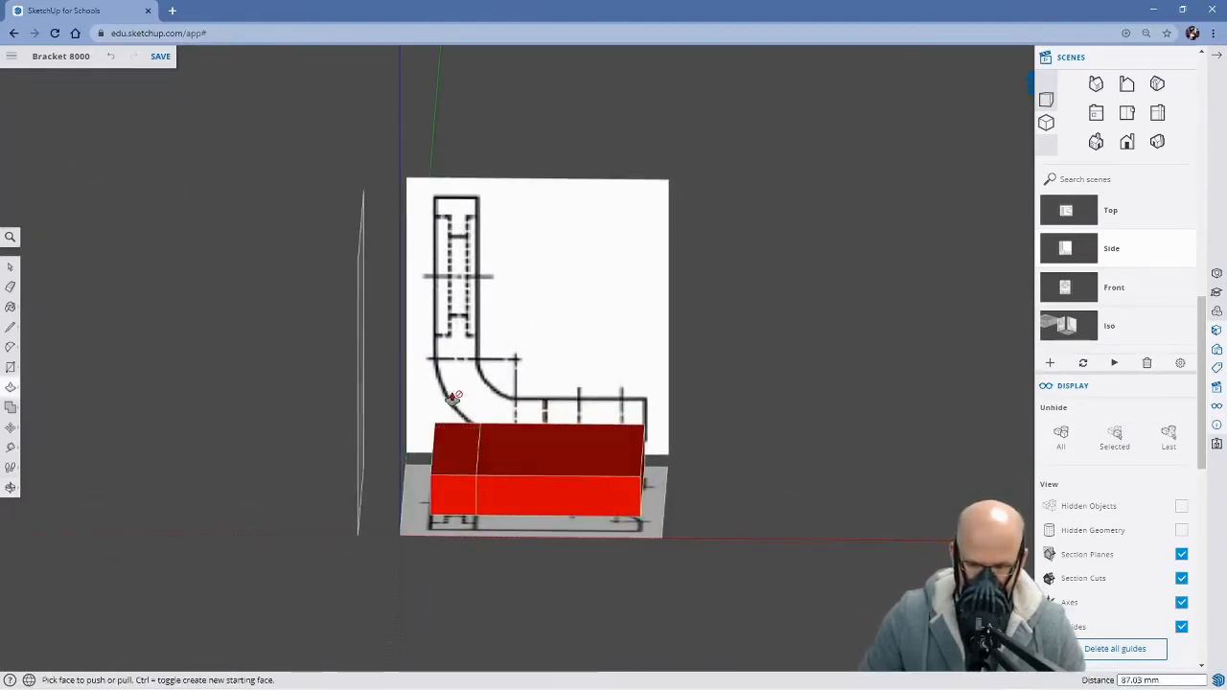
{"action": "mouse_move", "coordinate": [709, 471]}
{"action": "middle_mouse_down"}
{"action": "mouse_move", "coordinate": [718, 332]}
{"action": "mouse_move", "coordinate": [712, 527]}
{"action": "middle_mouse_up"}
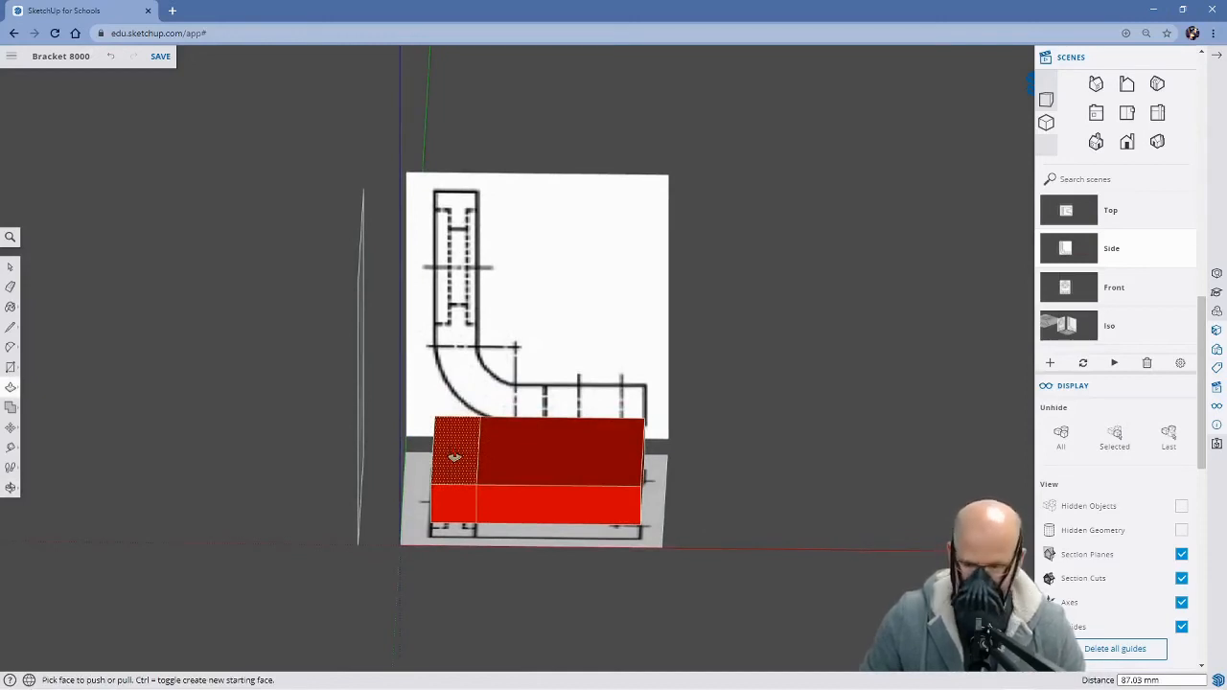
{"action": "left_click_drag", "start_coordinate": [455, 458], "coordinate": [1053, 263]}
{"action": "left_click", "coordinate": [1067, 249]}
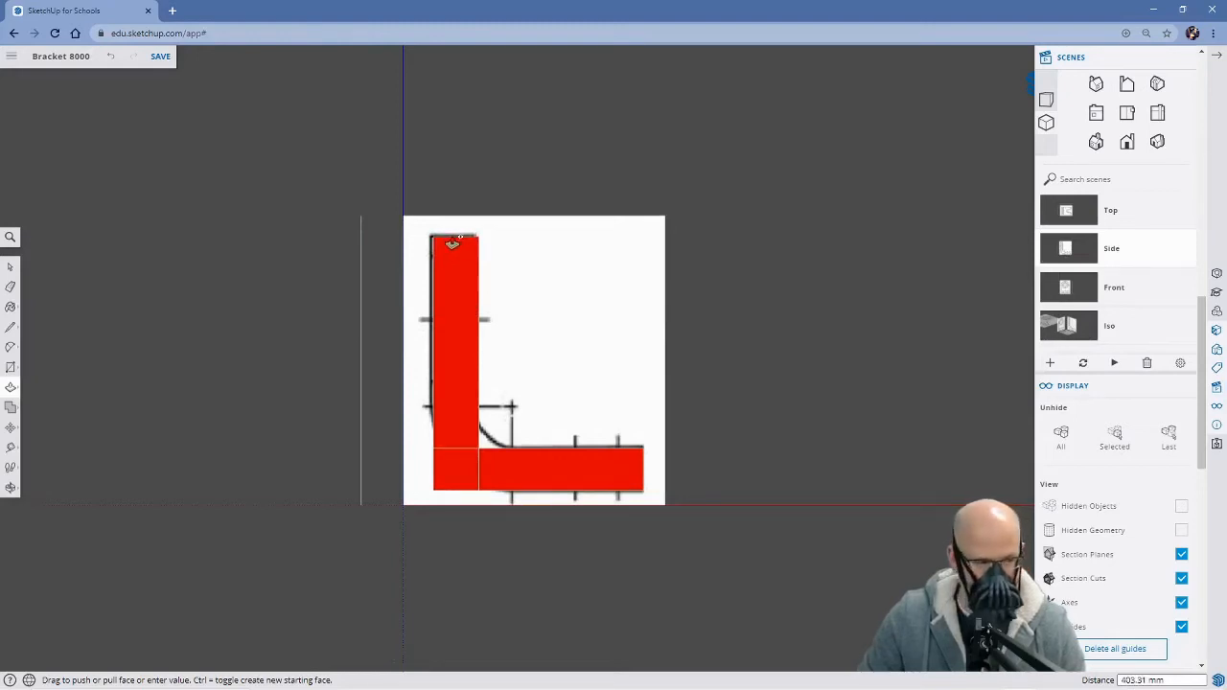
{"action": "left_click", "coordinate": [451, 243]}
In the Side scene, place a horizontal and a vertical guide through the bend's centre mark, measured from the upright's top and the base's end
{"action": "middle_click_drag", "start_coordinate": [697, 414], "coordinate": [781, 425]}
{"action": "key", "text": "p"}
{"action": "left_click", "coordinate": [1072, 255]}
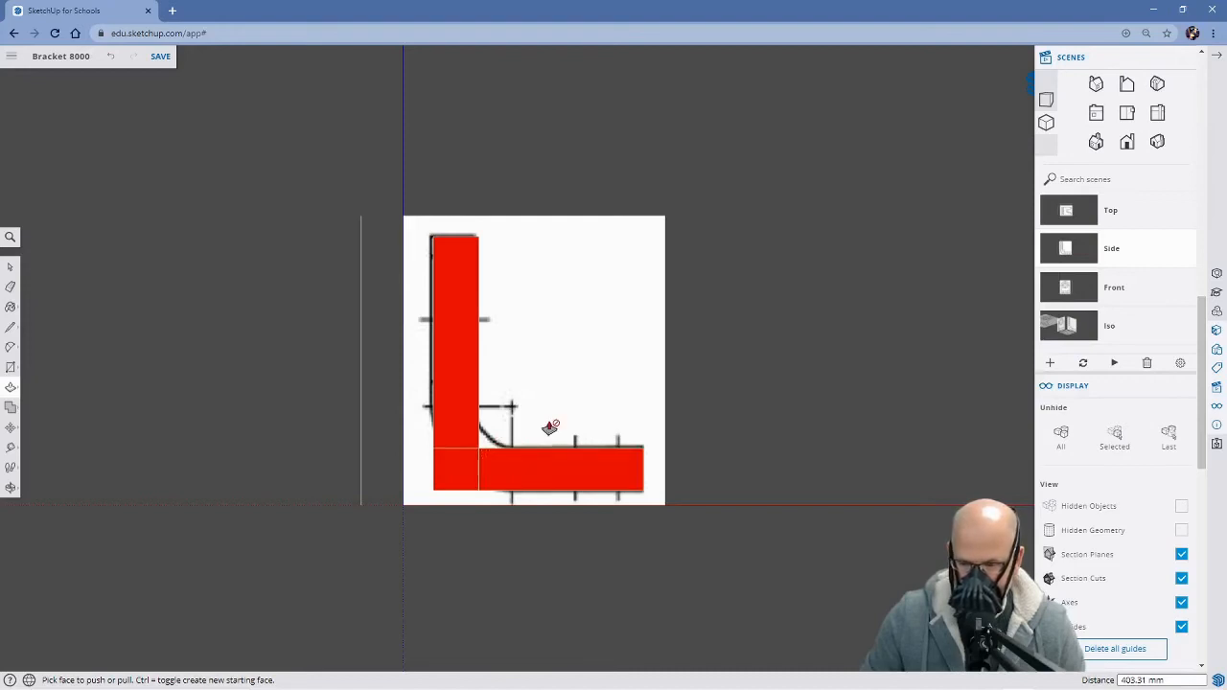
{"action": "key", "text": "space"}
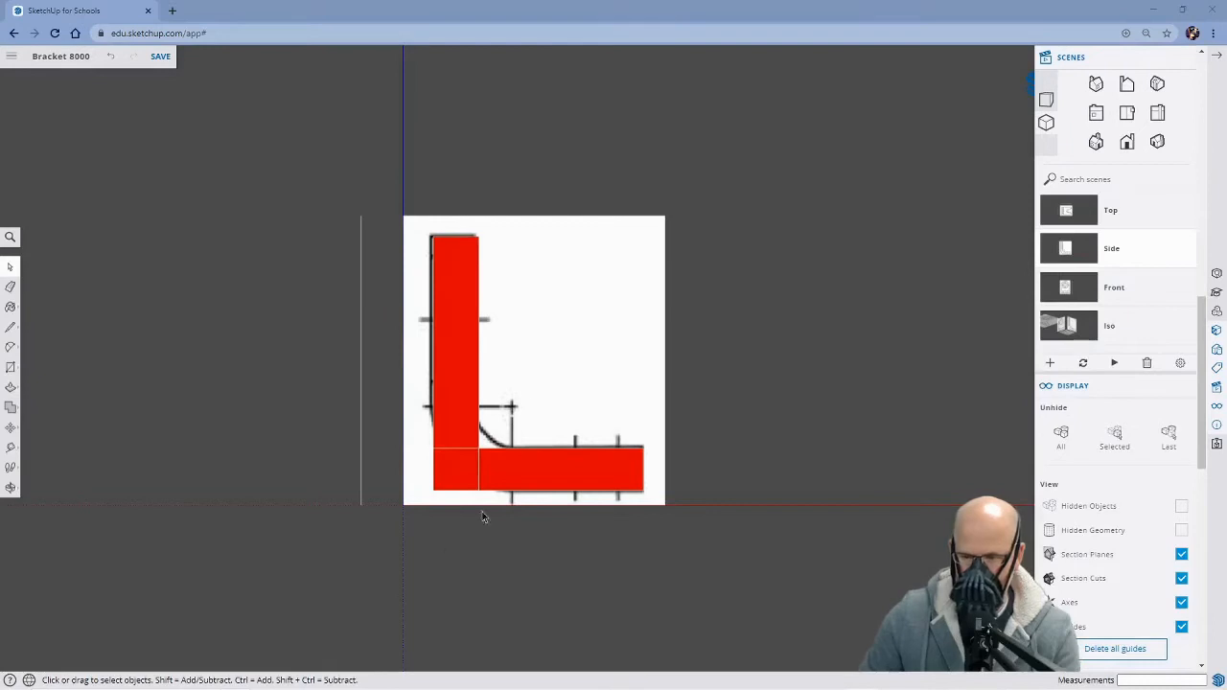
{"action": "left_click", "coordinate": [663, 26]}
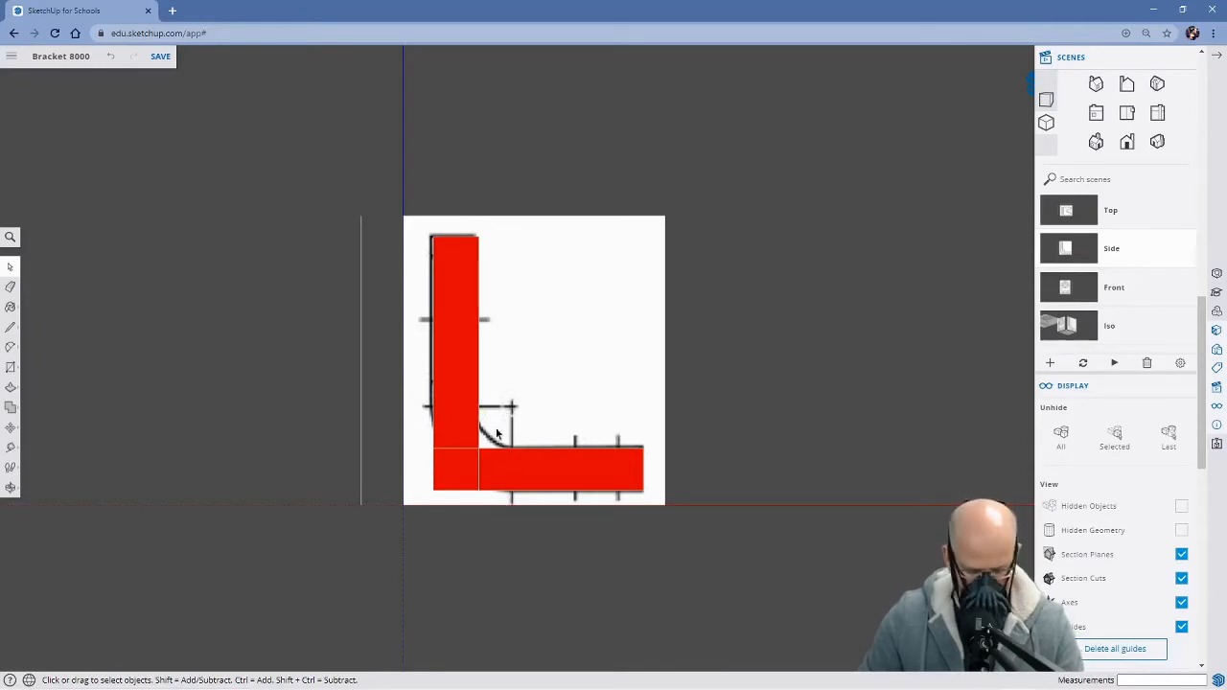
{"action": "key", "text": "t"}
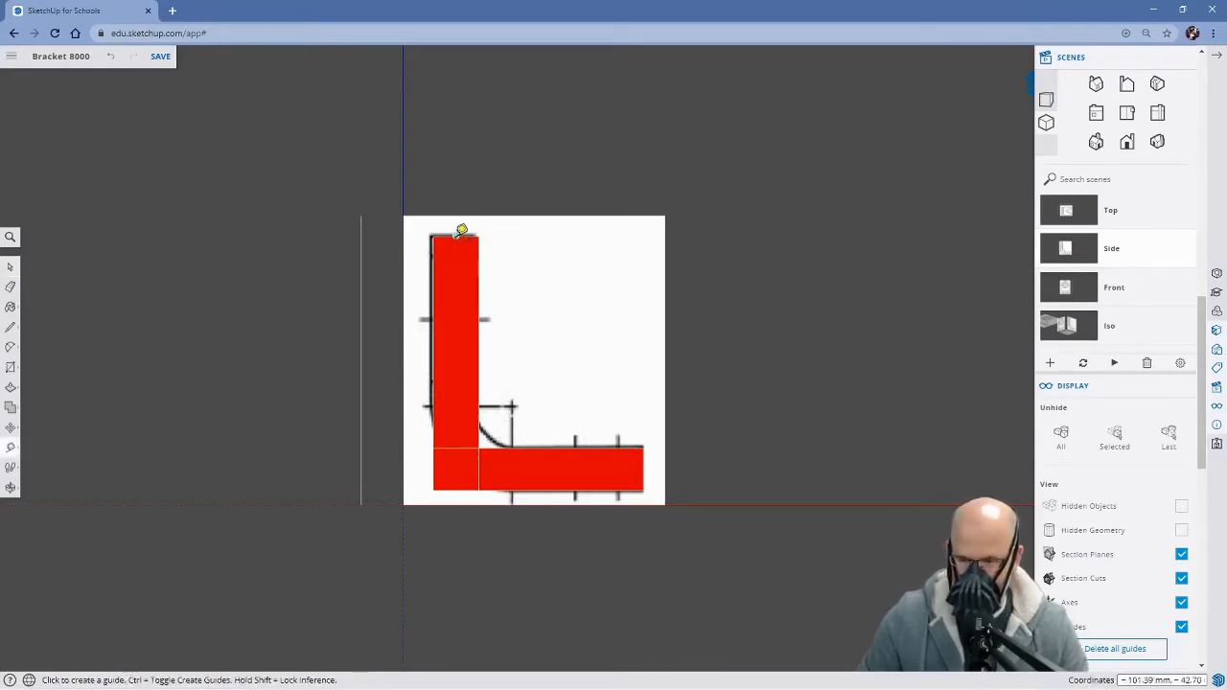
{"action": "left_click", "coordinate": [457, 233]}
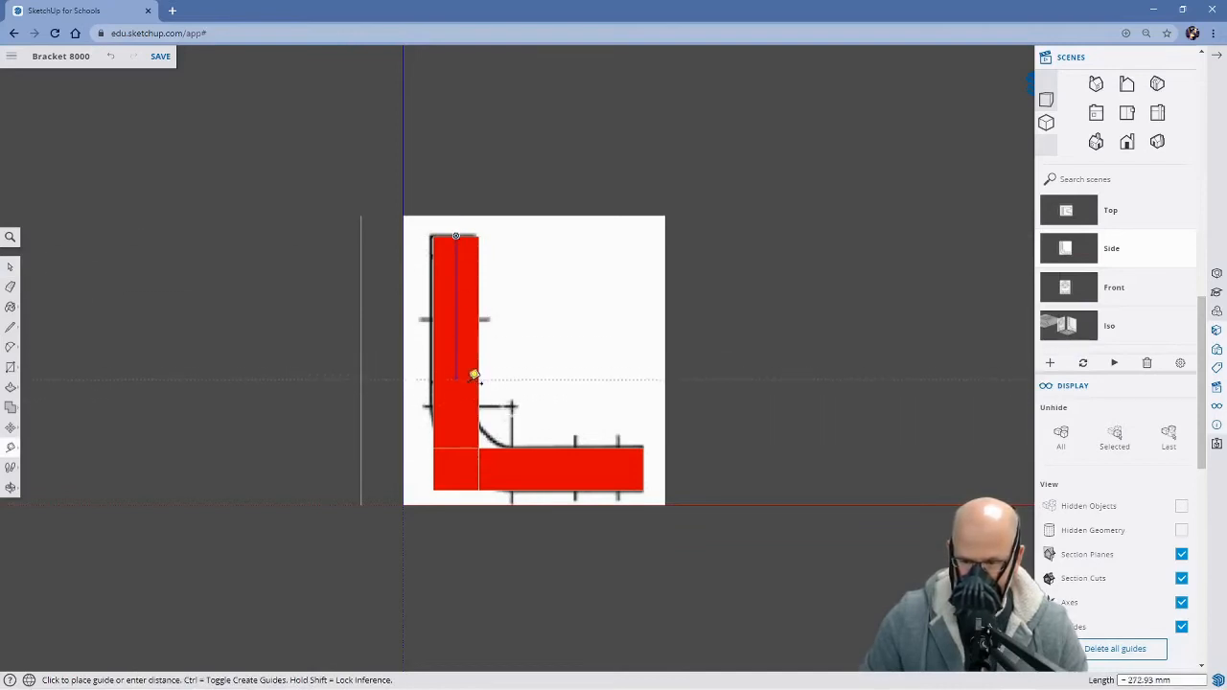
{"action": "left_click", "coordinate": [473, 397]}
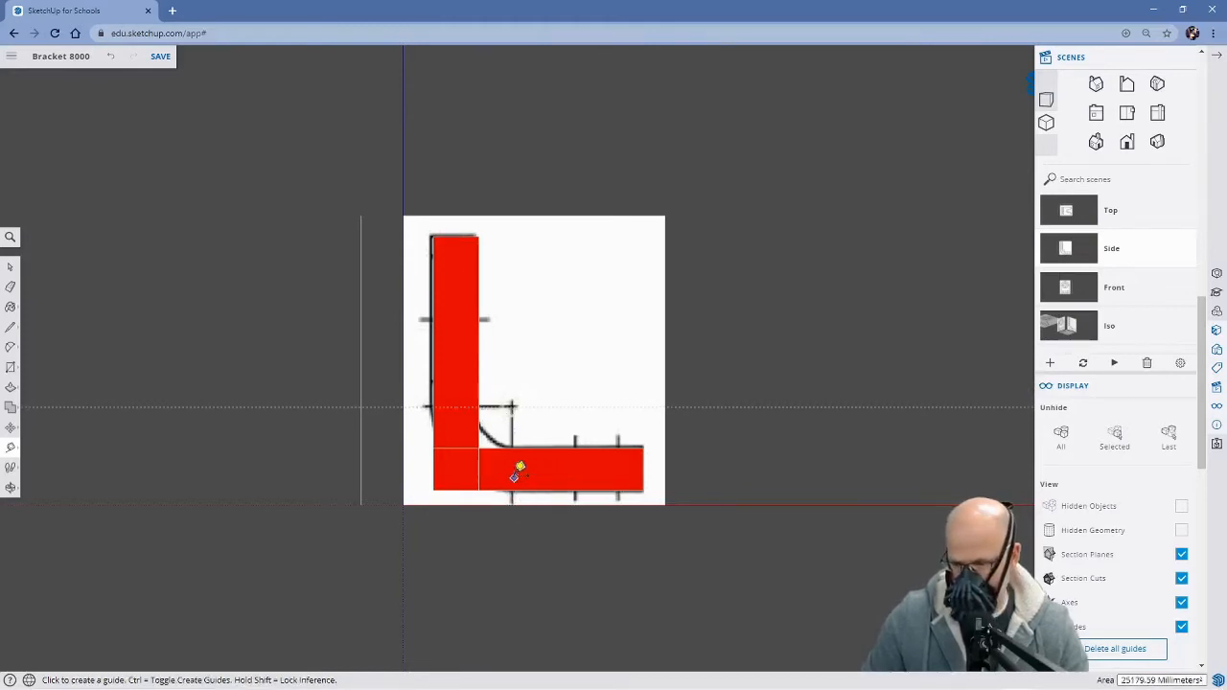
{"action": "left_click", "coordinate": [643, 469]}
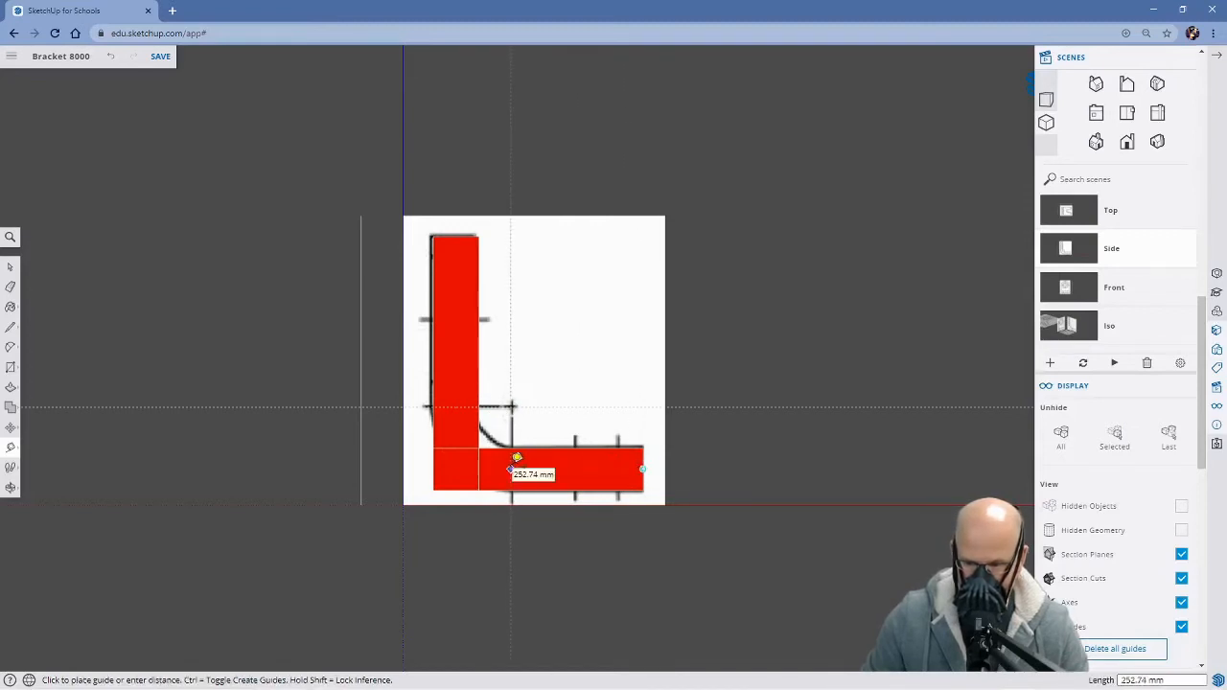
{"action": "left_click", "coordinate": [518, 460]}
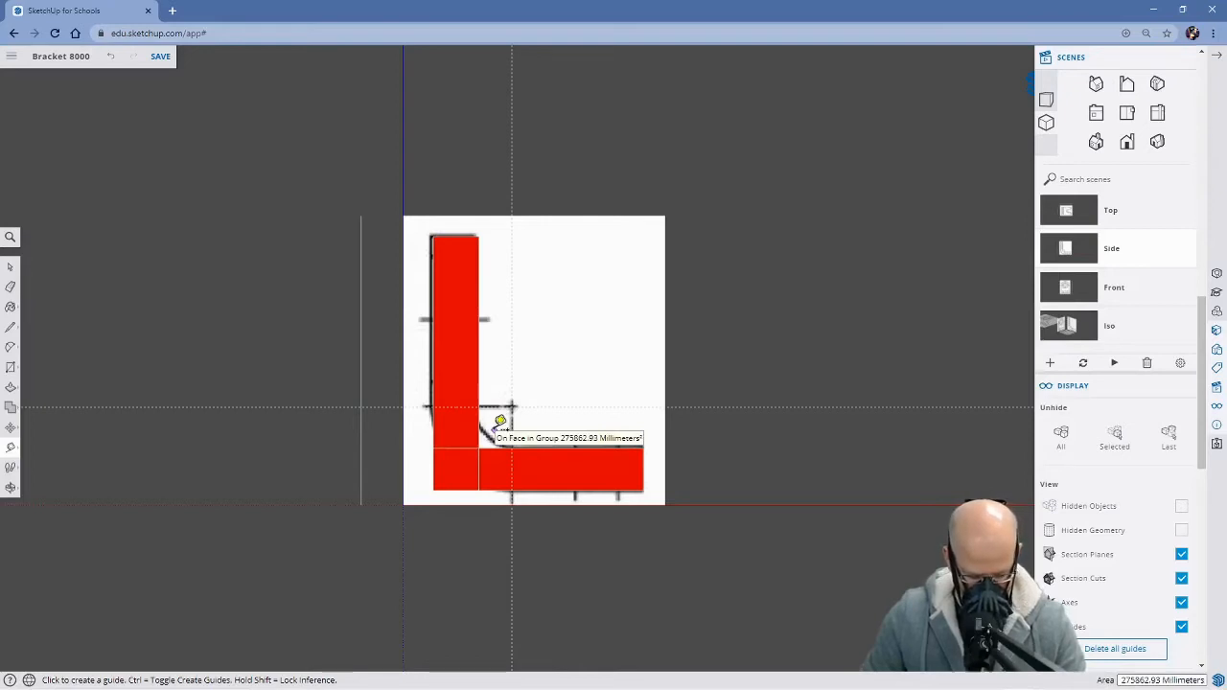
Draw a tangent arc with a bulge of about 18 mm between the guide intersections on the inner corner's edges, and save the model
{"action": "key", "text": "a"}
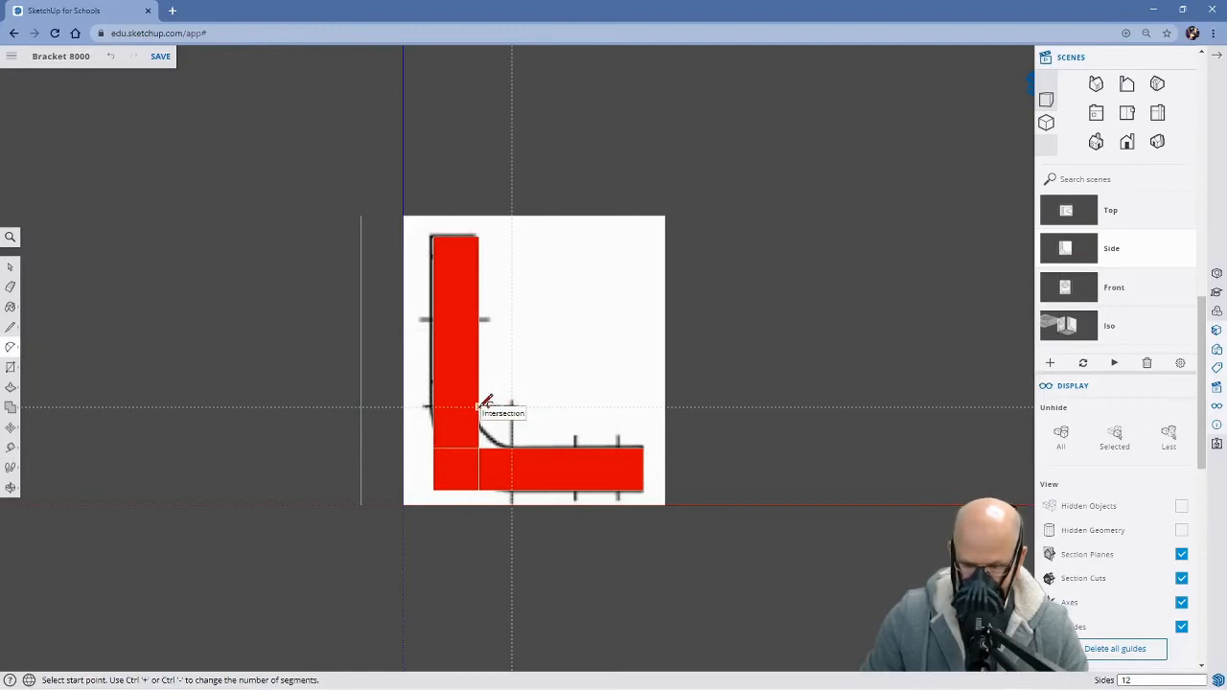
{"action": "left_click", "coordinate": [478, 407]}
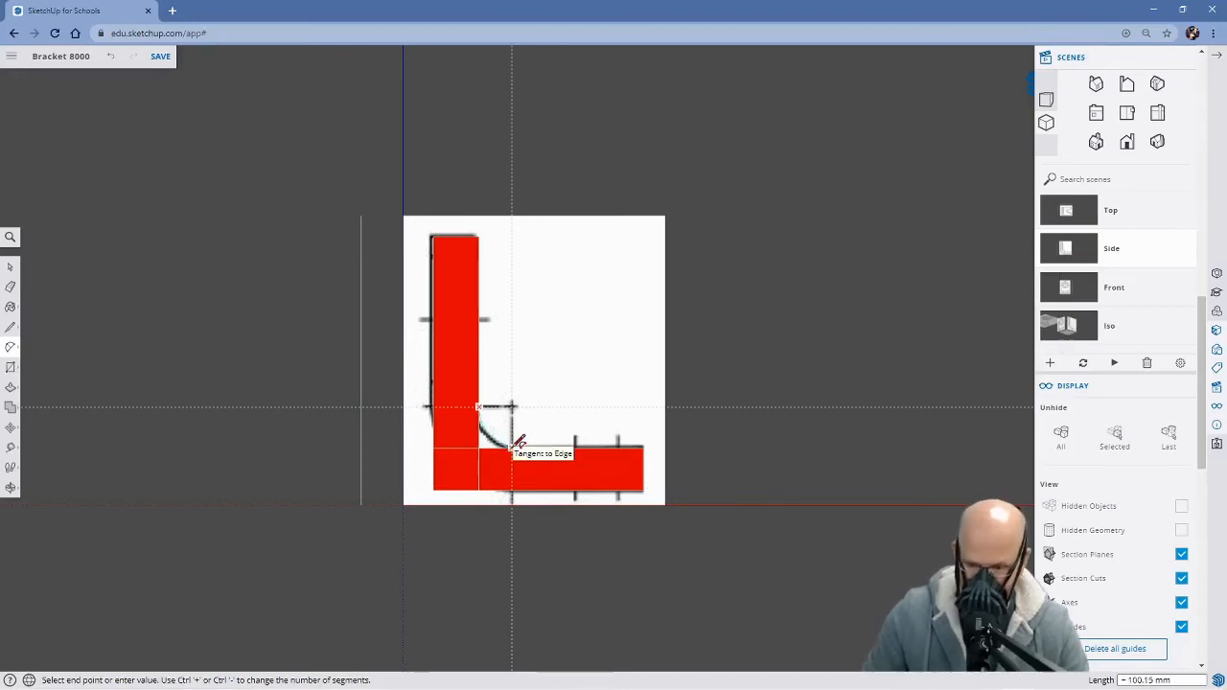
{"action": "left_click", "coordinate": [516, 444]}
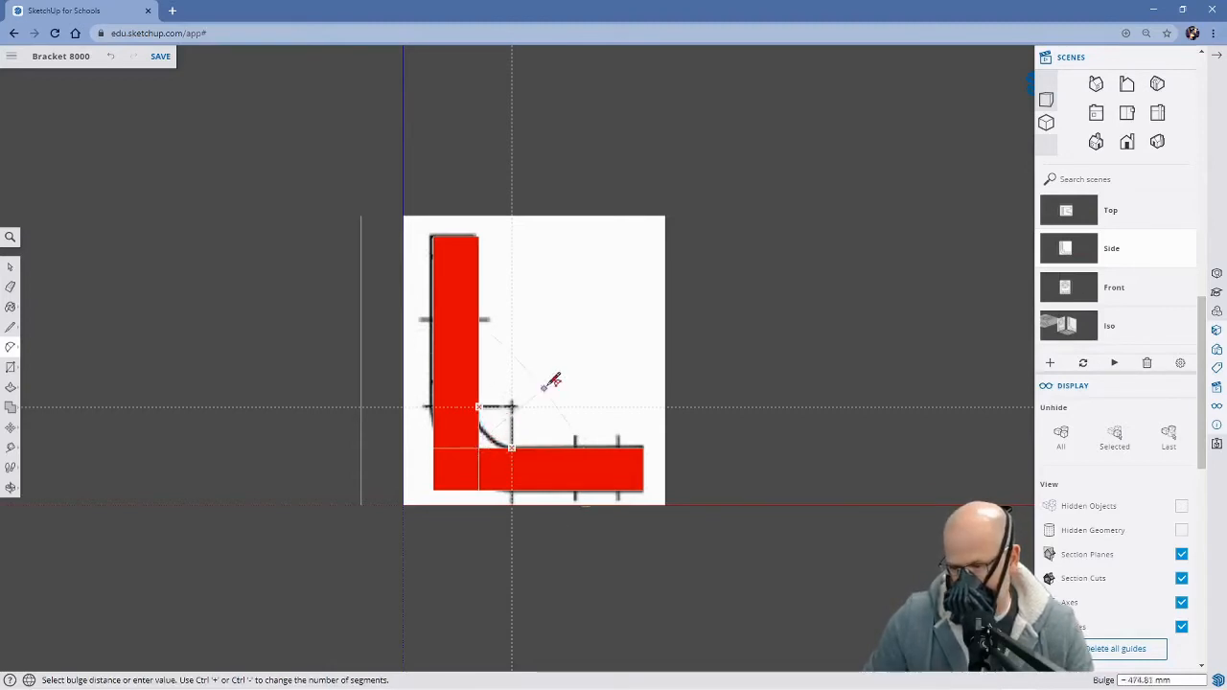
{"action": "left_click", "coordinate": [497, 434]}
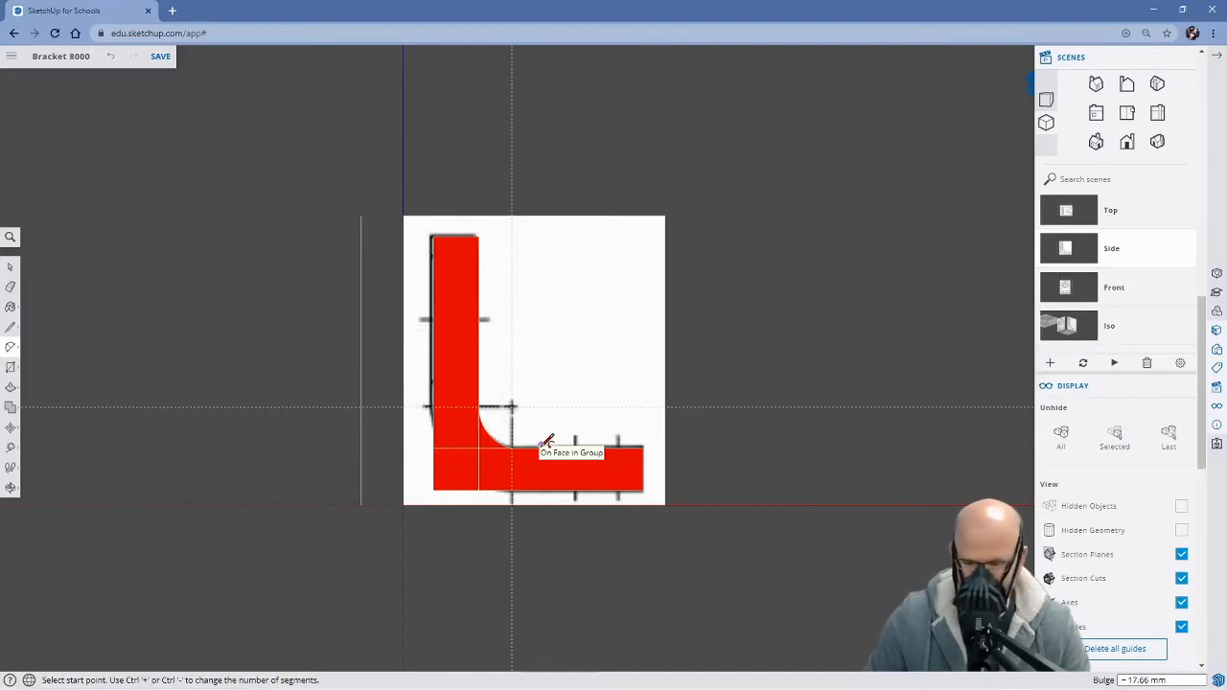
{"action": "middle_click_drag", "start_coordinate": [579, 409], "coordinate": [329, 546]}
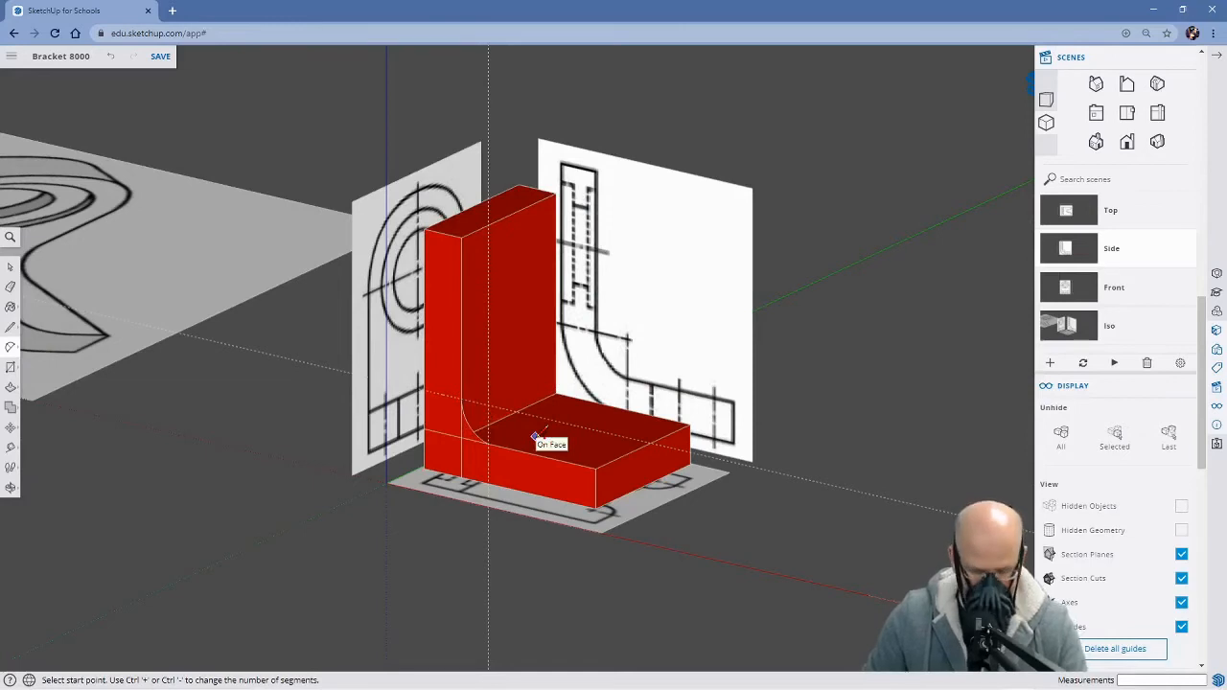
{"action": "key", "text": "ctrl+s"}
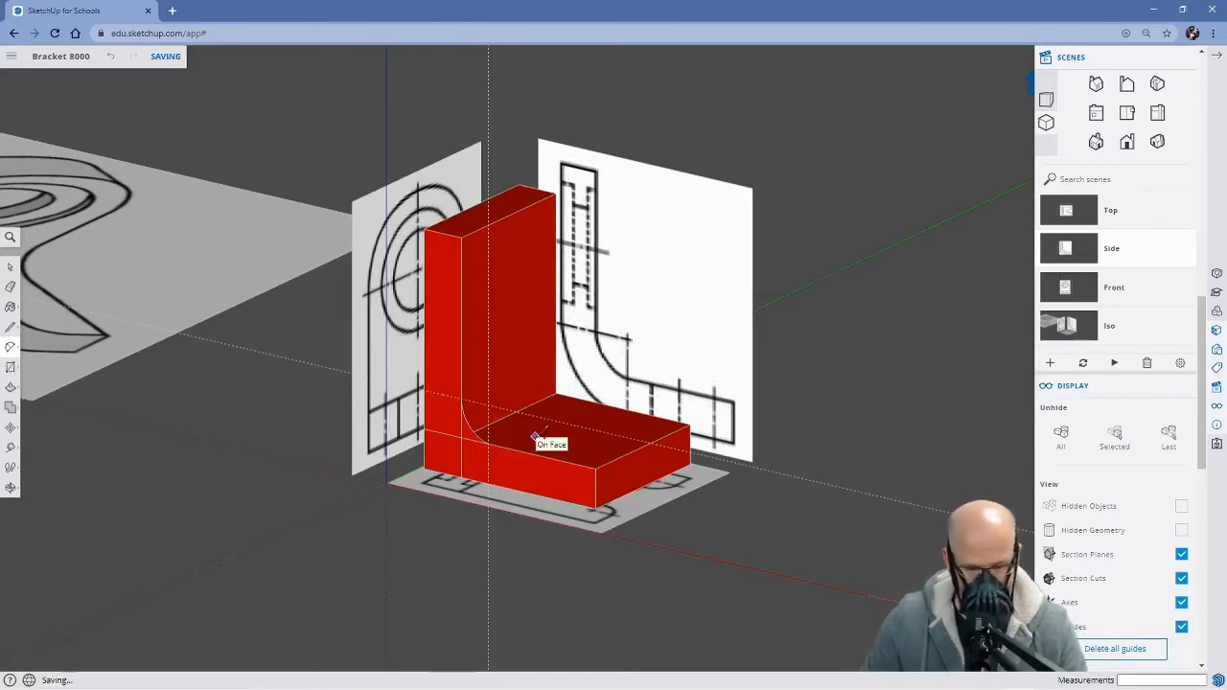
Extrude the small corner profile inside the inner arc about 313 mm across the full width of the bracket
{"action": "key", "text": "p"}
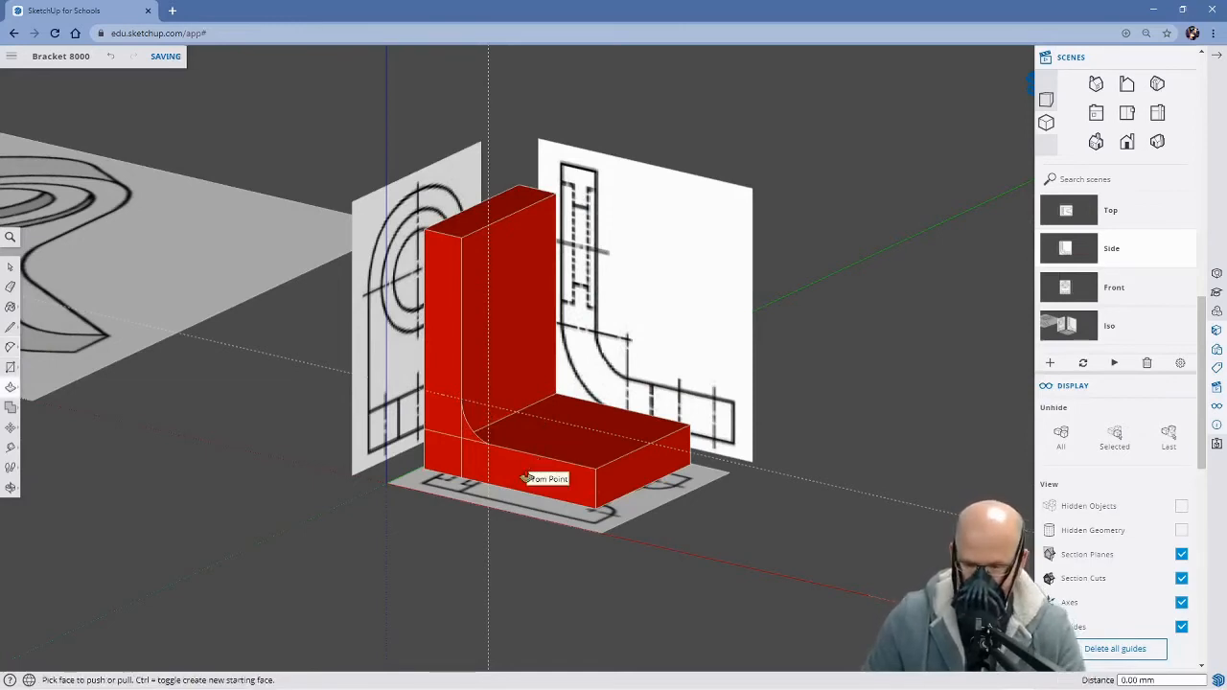
{"action": "left_click", "coordinate": [469, 438]}
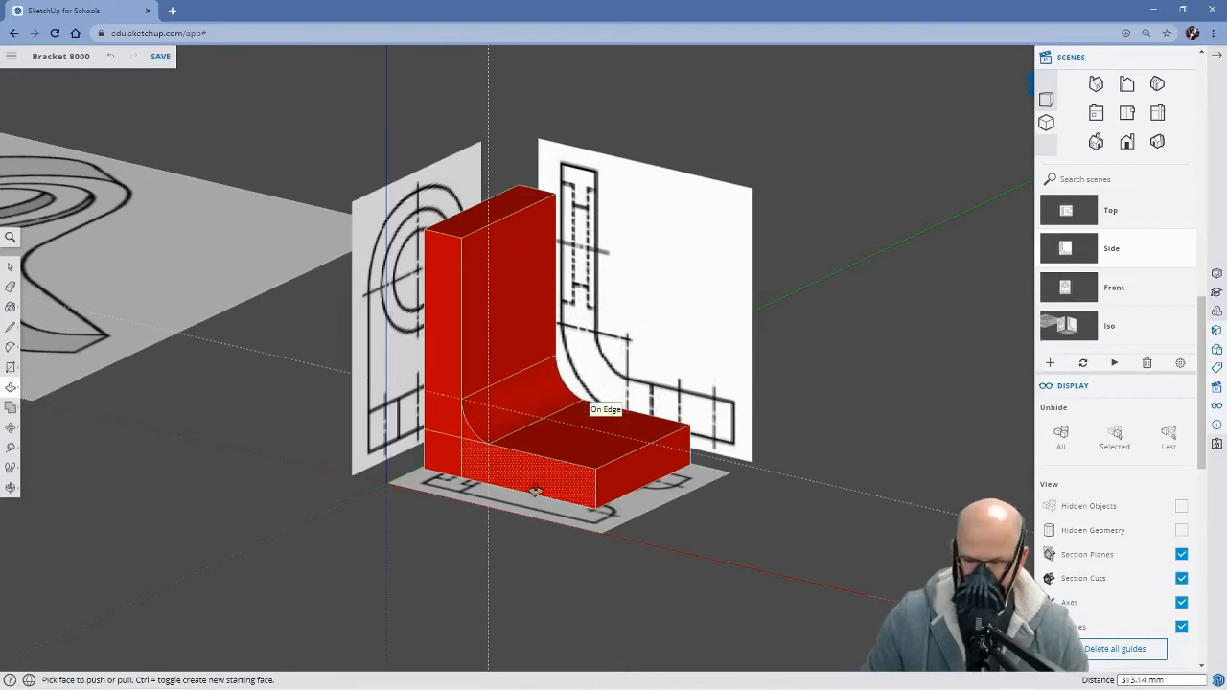
{"action": "middle_click_drag", "start_coordinate": [592, 409], "coordinate": [470, 501]}
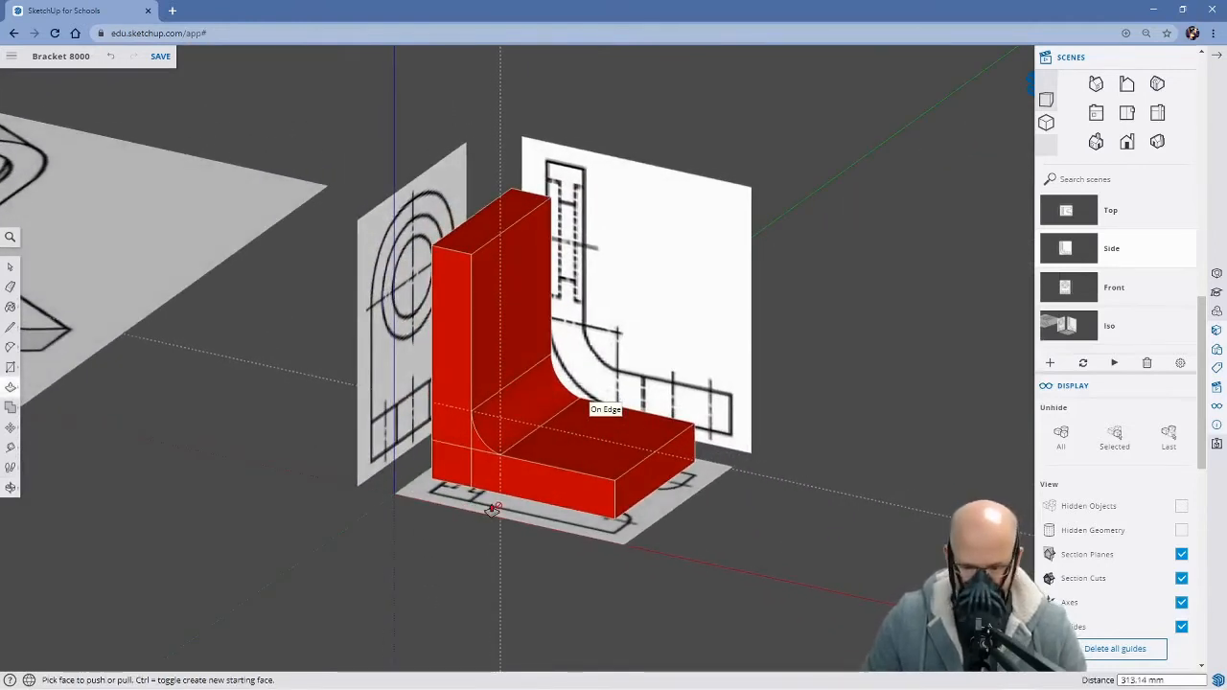
Erase the two guides through the bend's centre mark
{"action": "key", "text": "e"}
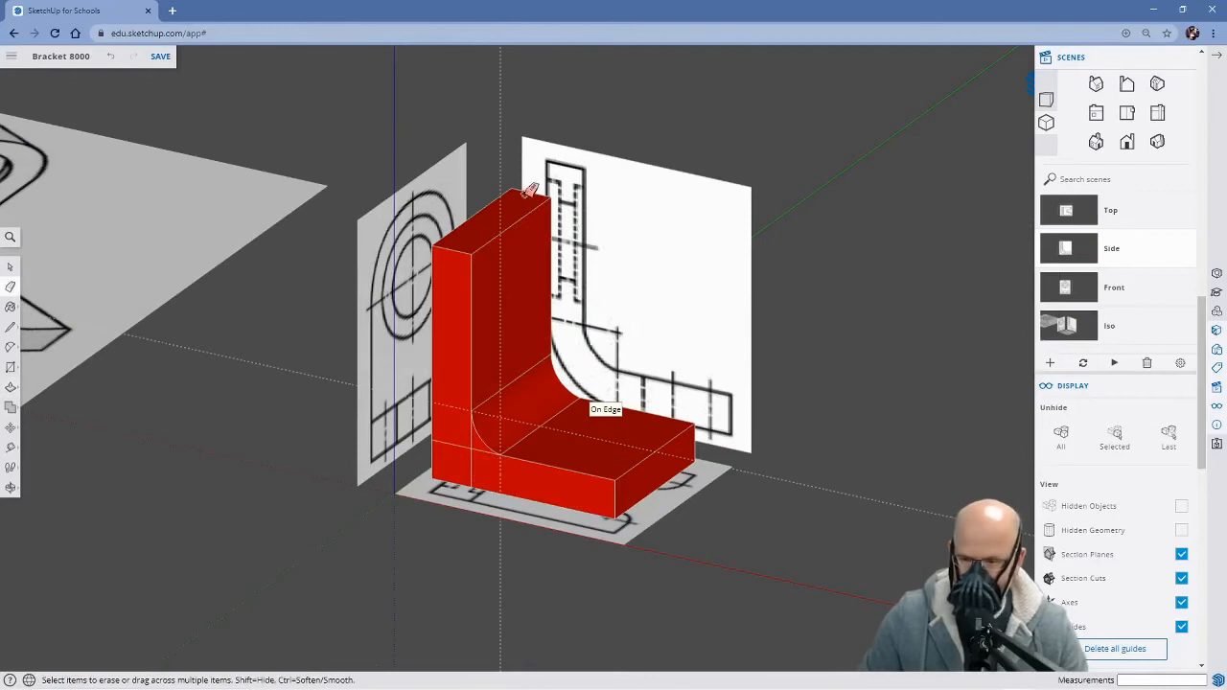
{"action": "left_click", "coordinate": [795, 480]}
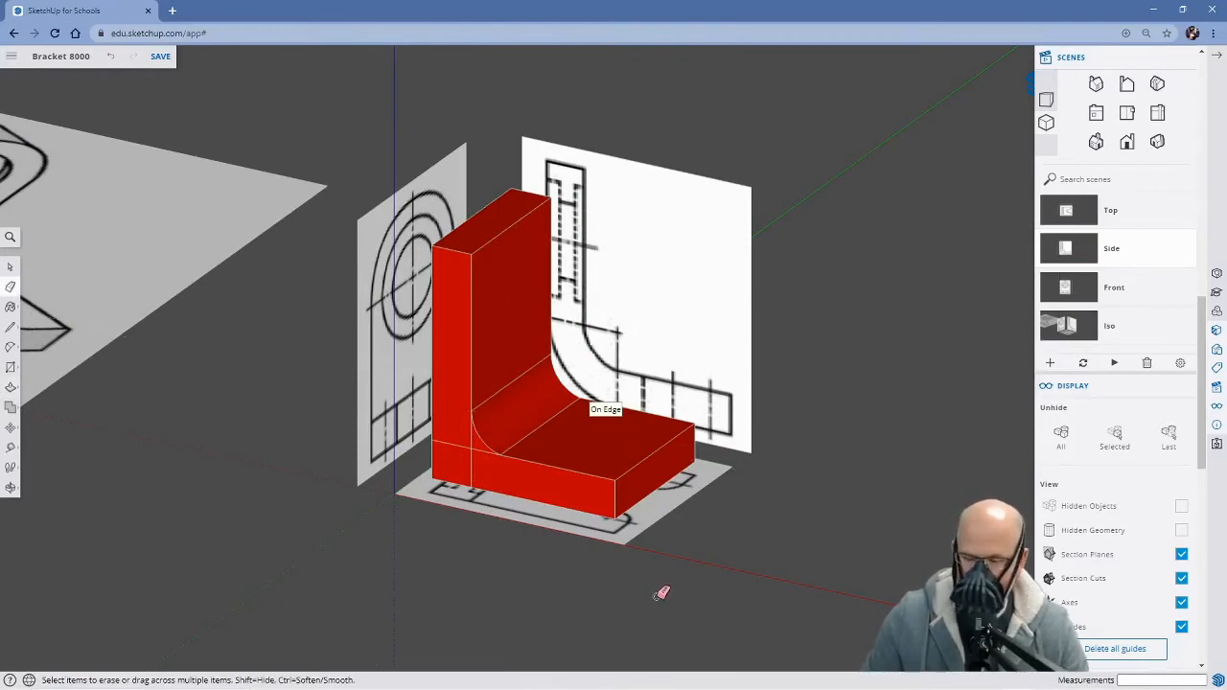
{"action": "mouse_move", "coordinate": [471, 509]}
{"action": "middle_mouse_down"}
{"action": "mouse_move", "coordinate": [736, 449]}
{"action": "mouse_move", "coordinate": [559, 515]}
{"action": "mouse_move", "coordinate": [320, 496]}
{"action": "mouse_move", "coordinate": [555, 525]}
{"action": "mouse_move", "coordinate": [613, 498]}
{"action": "mouse_move", "coordinate": [662, 431]}
{"action": "mouse_move", "coordinate": [671, 339]}
{"action": "mouse_move", "coordinate": [544, 520]}
{"action": "mouse_move", "coordinate": [430, 534]}
{"action": "mouse_move", "coordinate": [447, 528]}
{"action": "middle_mouse_up"}
{"action": "key", "text": "e"}
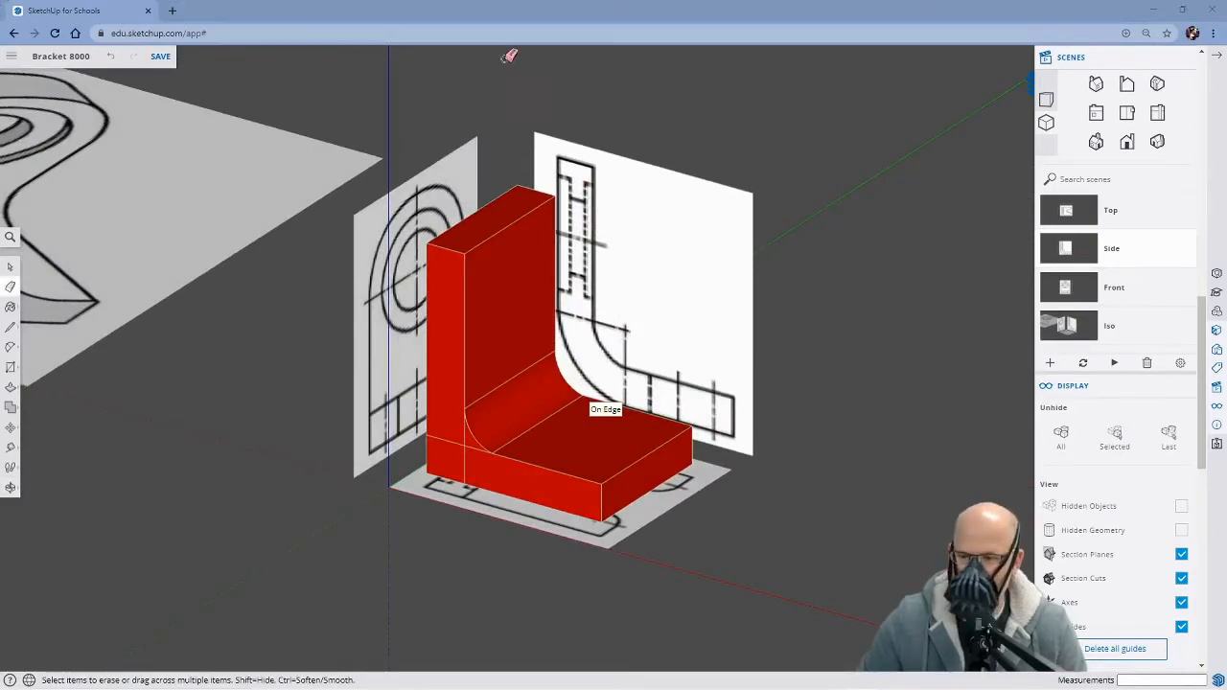
{"action": "left_click", "coordinate": [519, 28]}
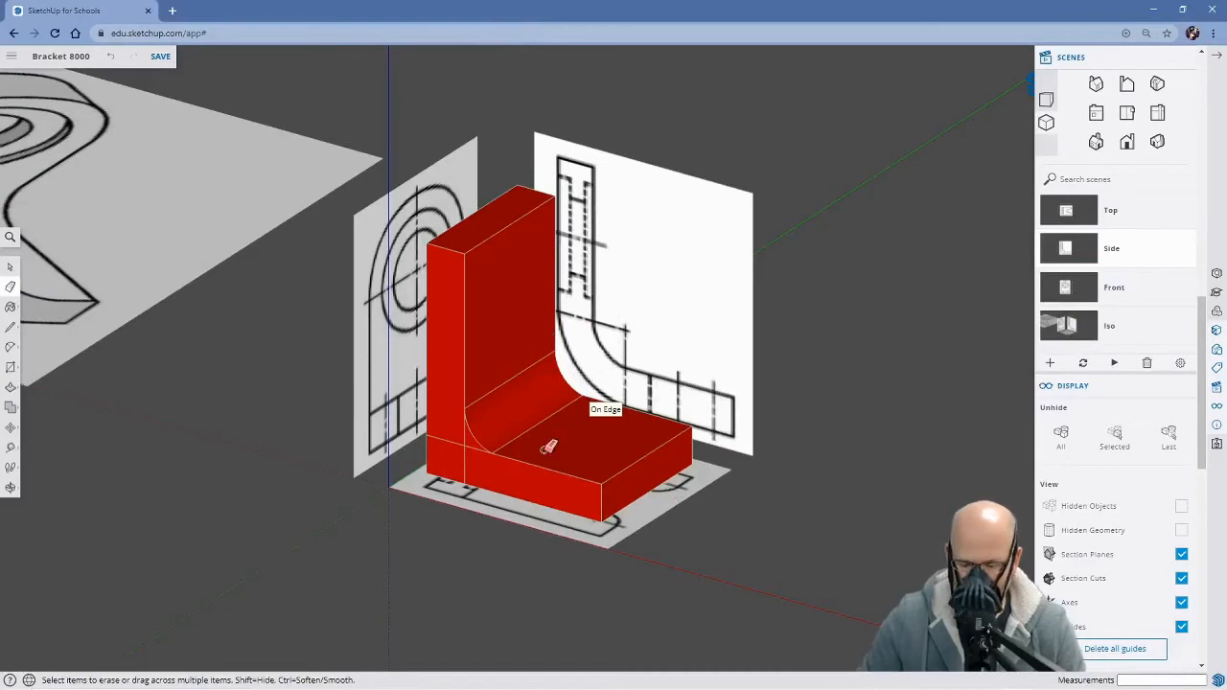
Return to the Side scene and undo the erasing of the guides
{"action": "key", "text": "space"}
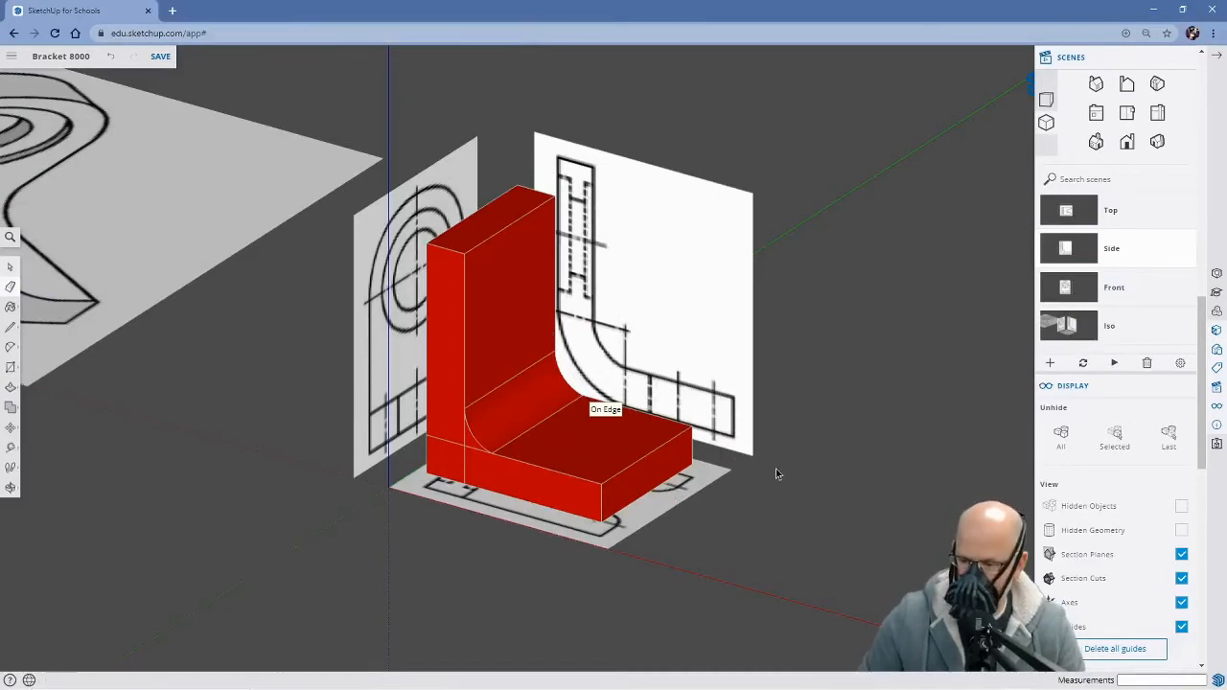
{"action": "left_click", "coordinate": [1076, 248]}
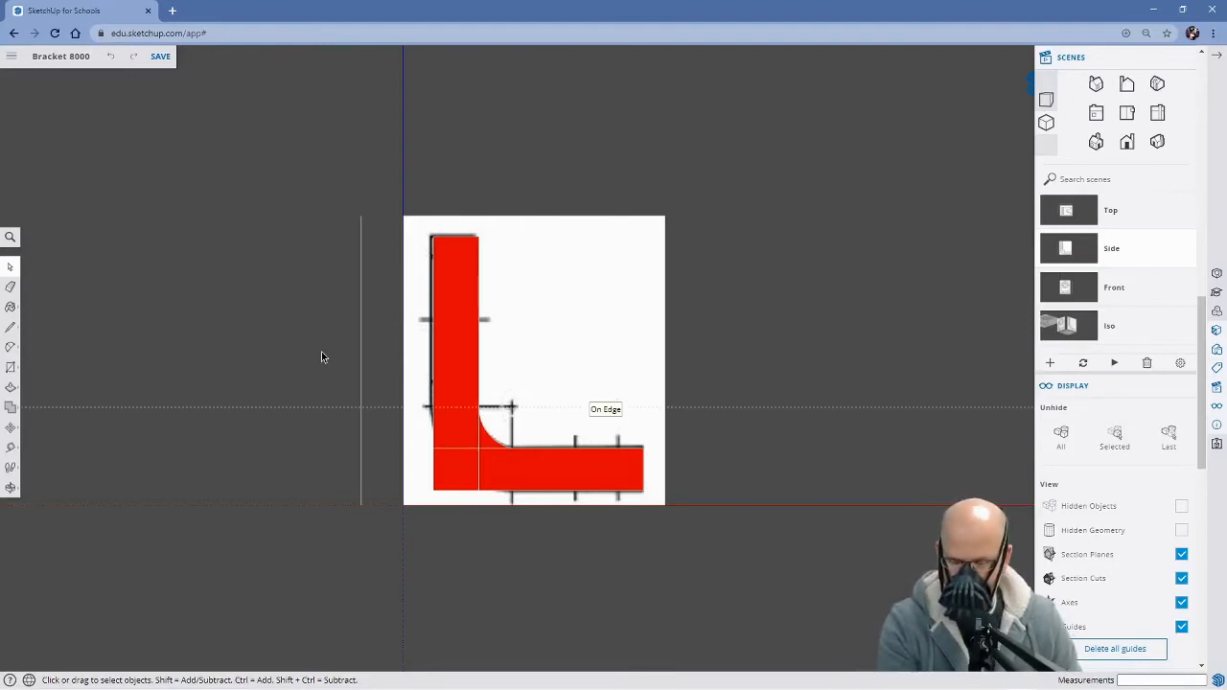
{"action": "key", "text": "ctrl+z"}
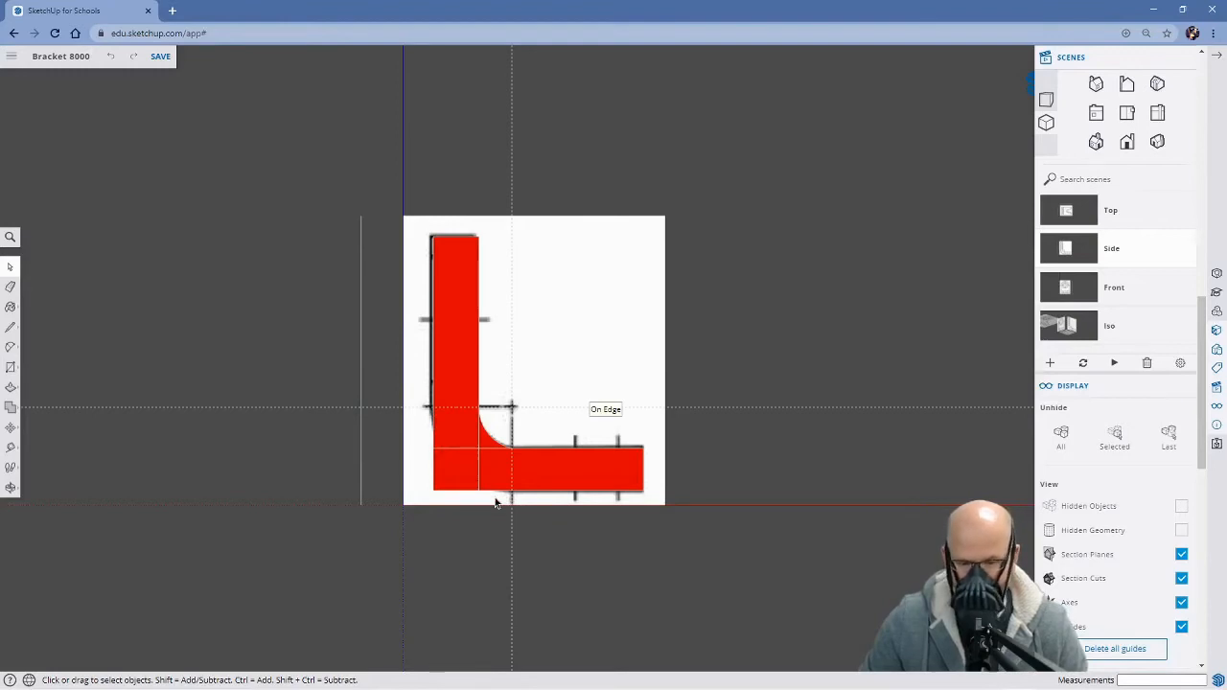
Find the X-ray setting with a command search and turn it on to see the reference drawing through the model
{"action": "left_click", "coordinate": [9, 238]}
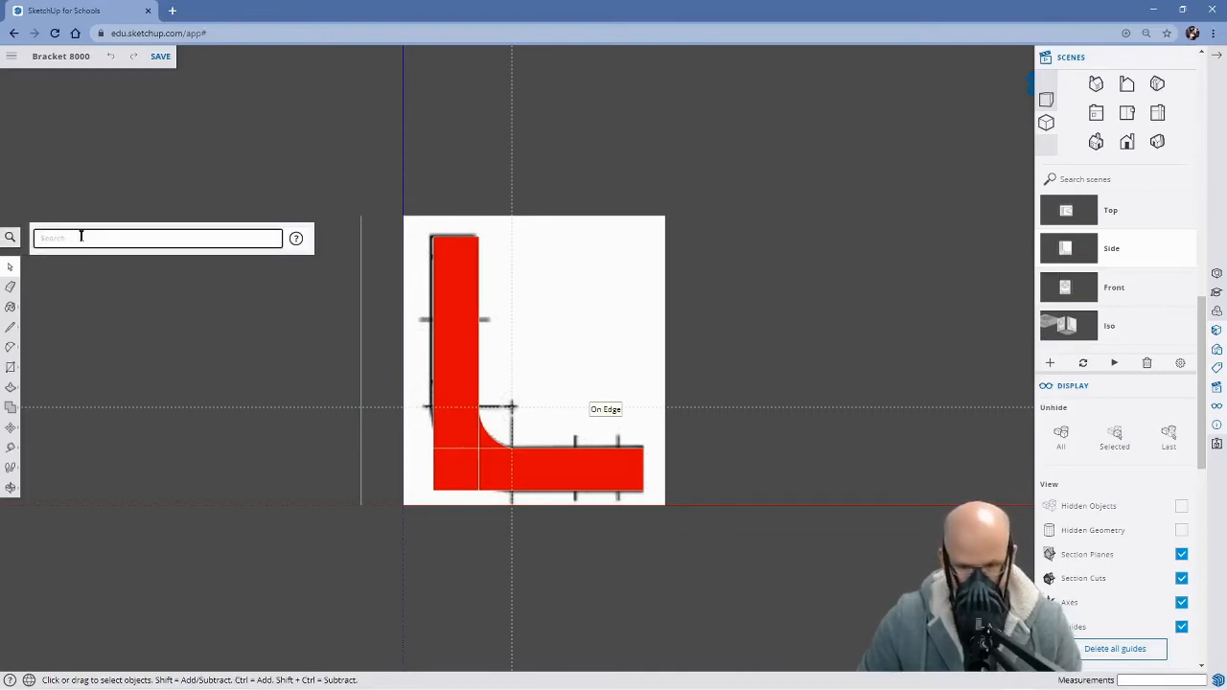
{"action": "type", "text": "x"}
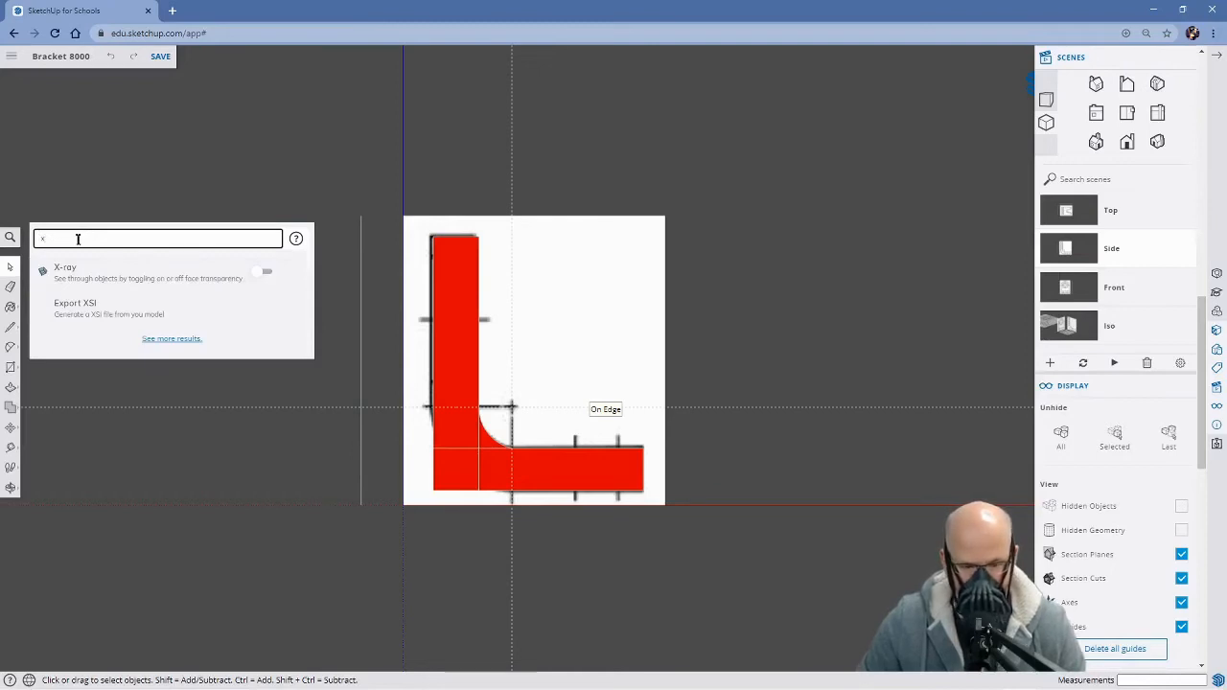
{"action": "left_click", "coordinate": [259, 274]}
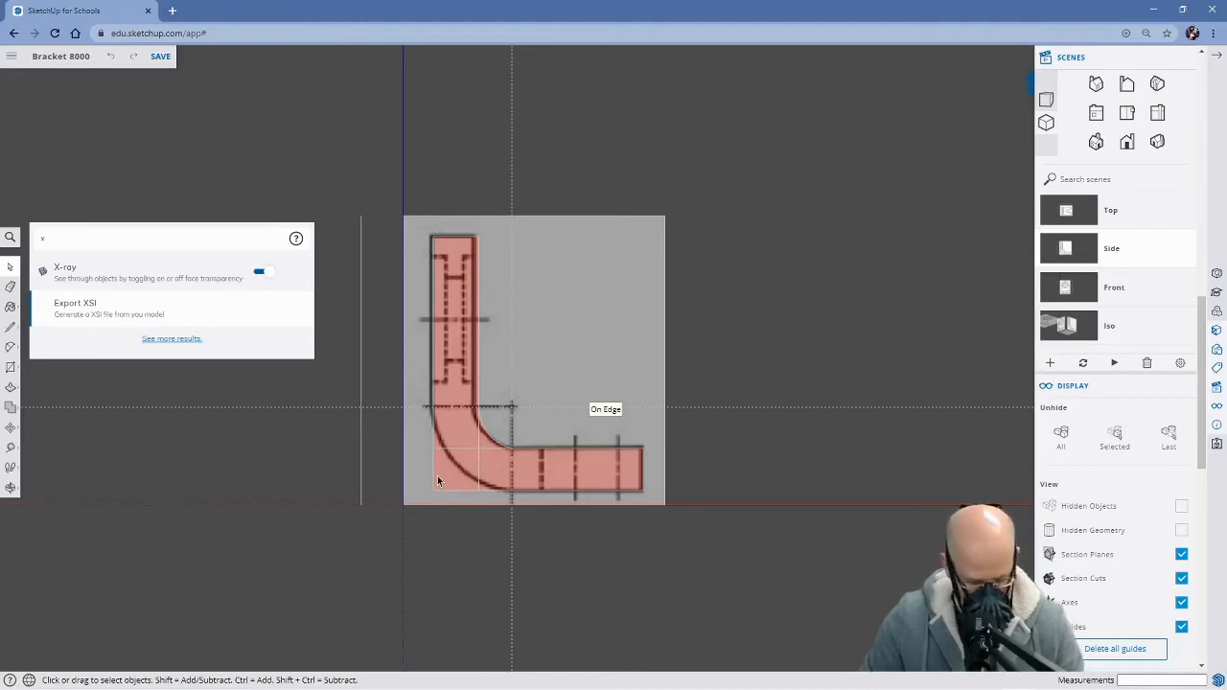
Draw a tangent arc with a bulge of about 43 mm between the guide intersections on the outer corner's edges
{"action": "key", "text": "a"}
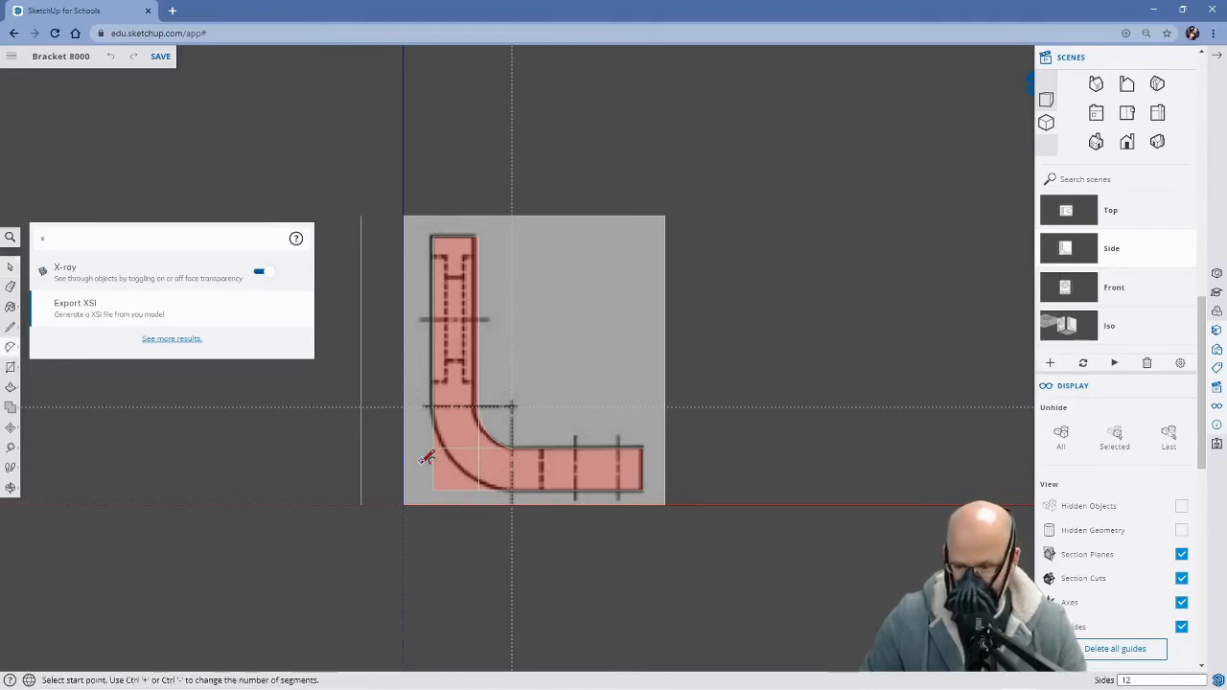
{"action": "left_click", "coordinate": [434, 408]}
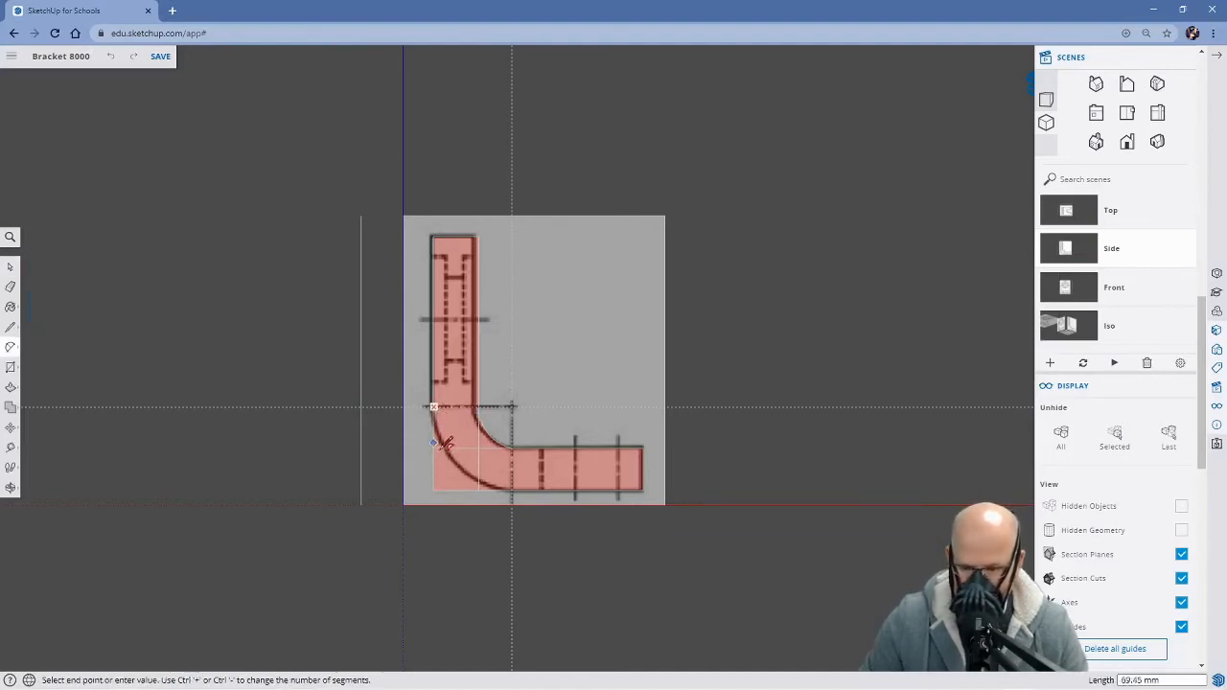
{"action": "left_click", "coordinate": [512, 489]}
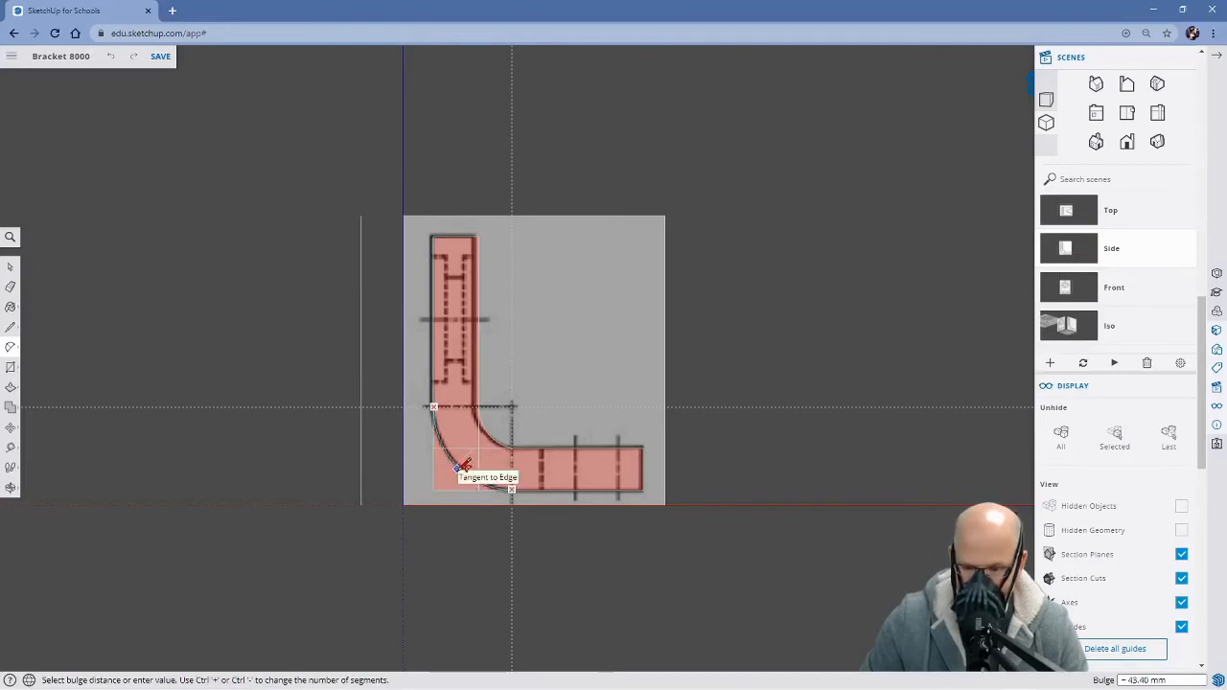
{"action": "left_click", "coordinate": [464, 468]}
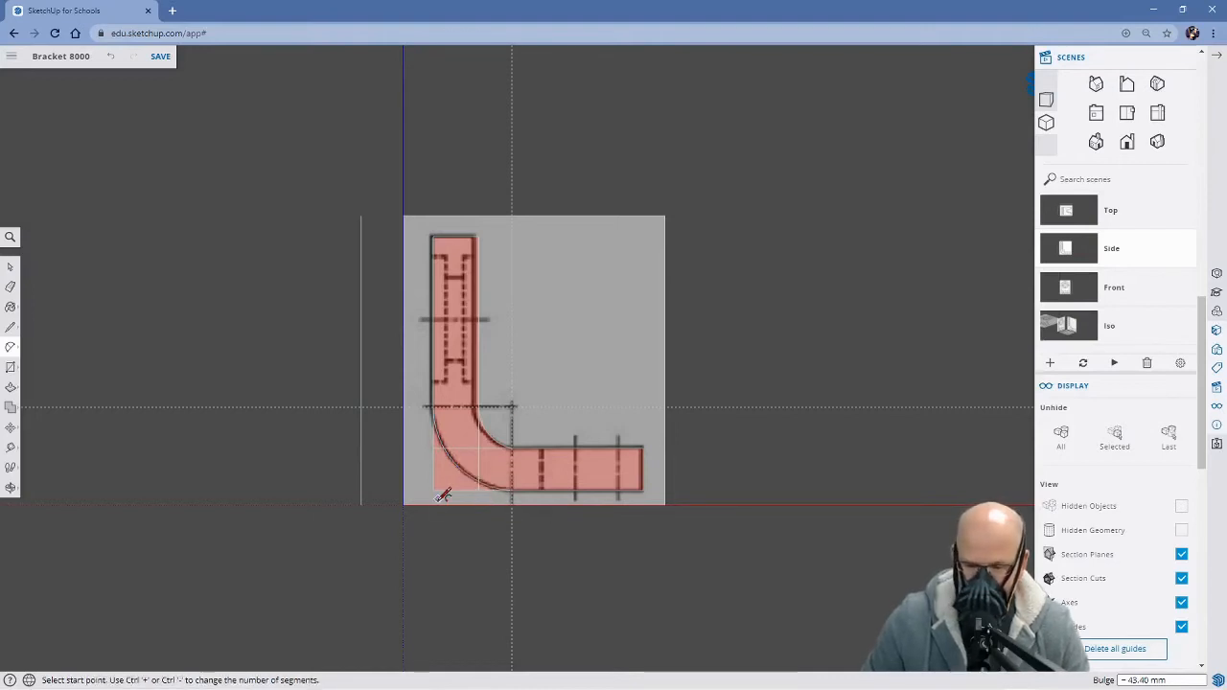
Reapply the Side scene to restore the opaque display and view the outer corner at an angle
{"action": "middle_click_drag", "start_coordinate": [453, 508], "coordinate": [356, 579]}
{"action": "middle_click_drag", "start_coordinate": [369, 464], "coordinate": [375, 547]}
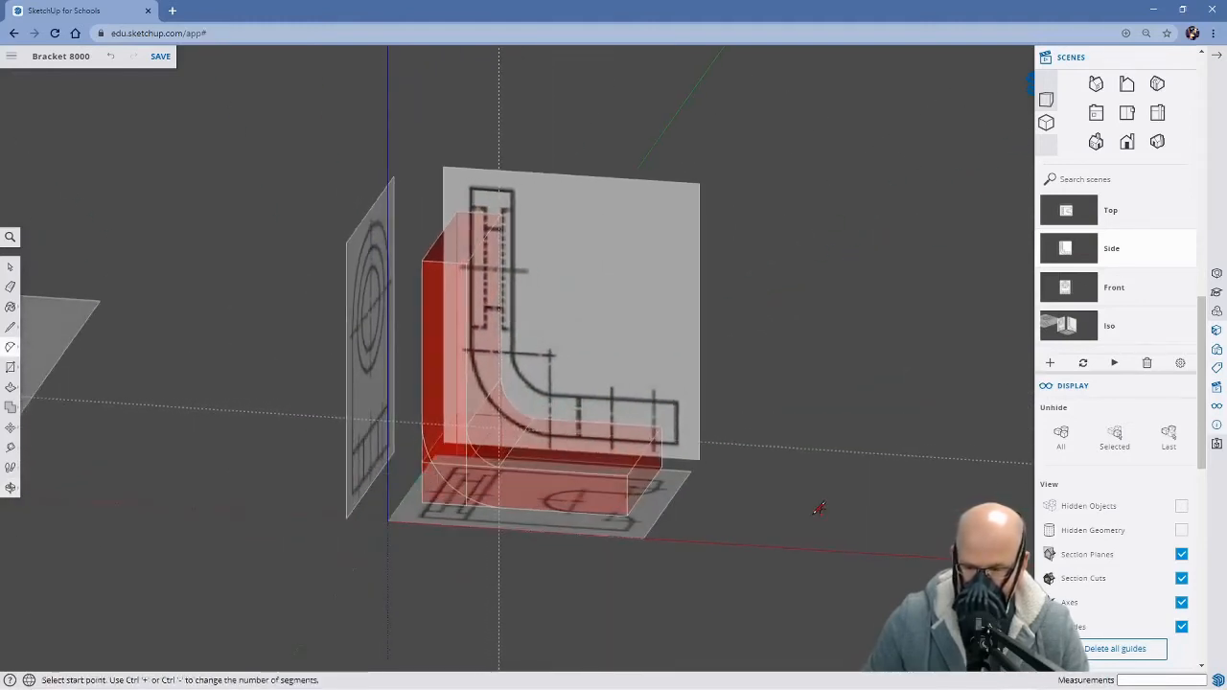
{"action": "left_click", "coordinate": [1074, 245]}
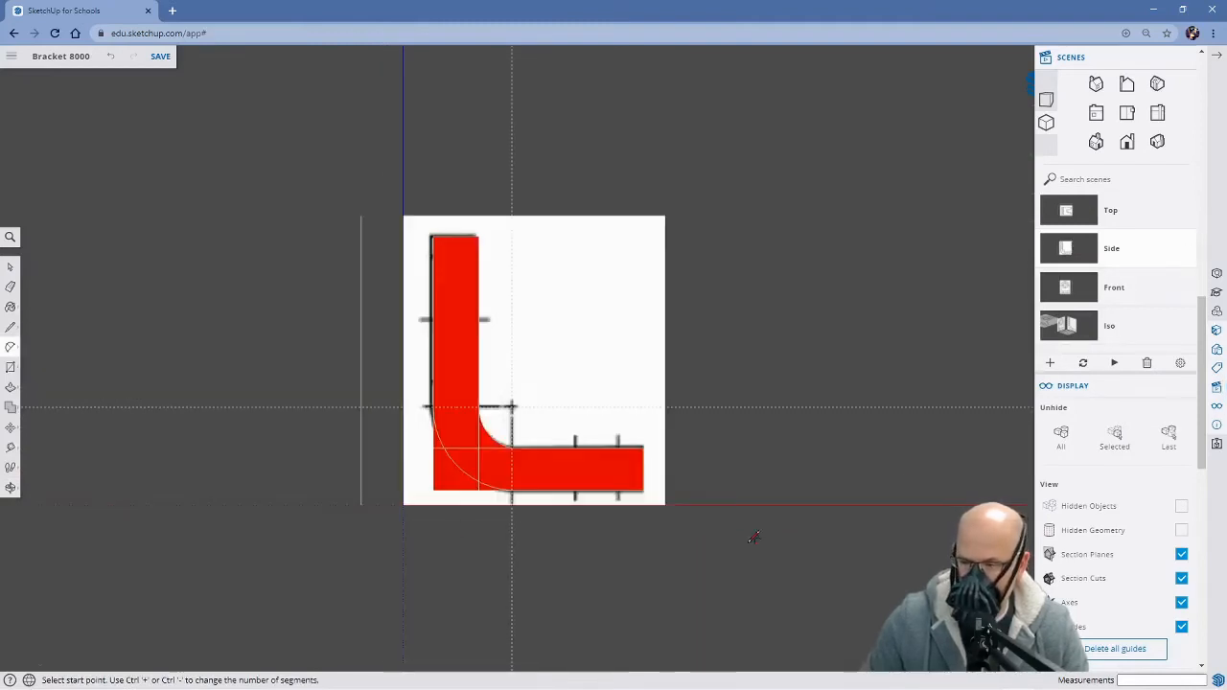
{"action": "middle_click_drag", "start_coordinate": [784, 502], "coordinate": [706, 608]}
{"action": "key", "text": "a"}
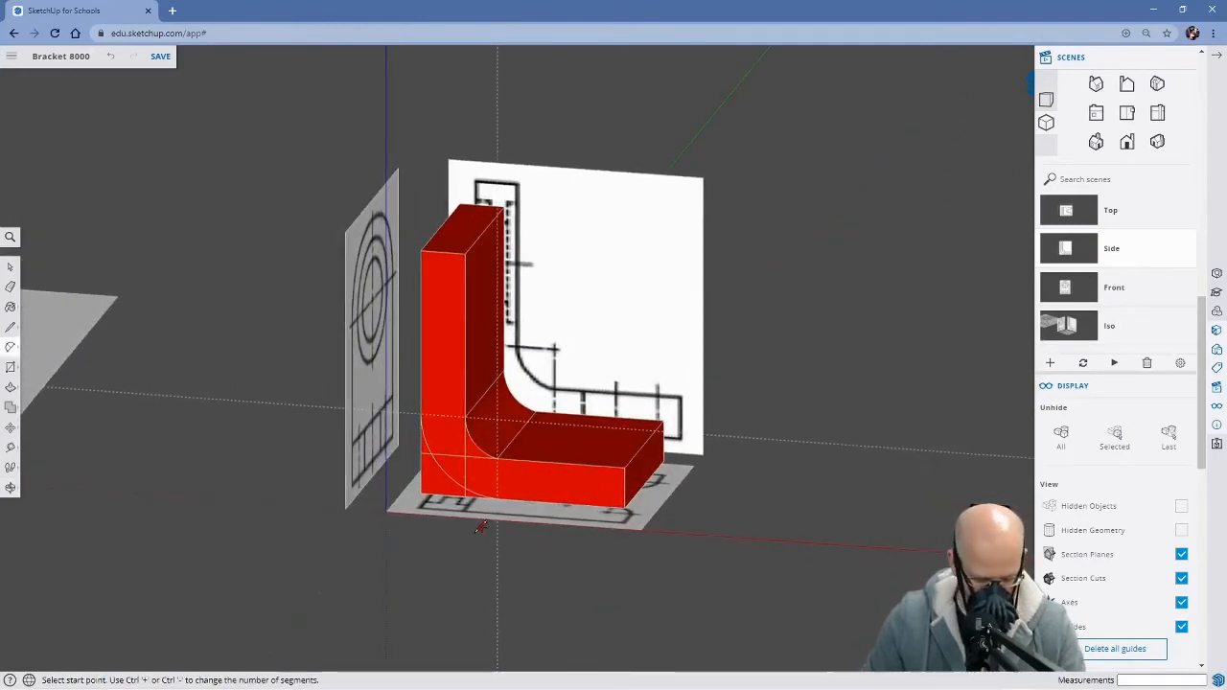
Try to push the waste corner outside the outer arc back about 313 mm through the bracket's full width
{"action": "key", "text": "e"}
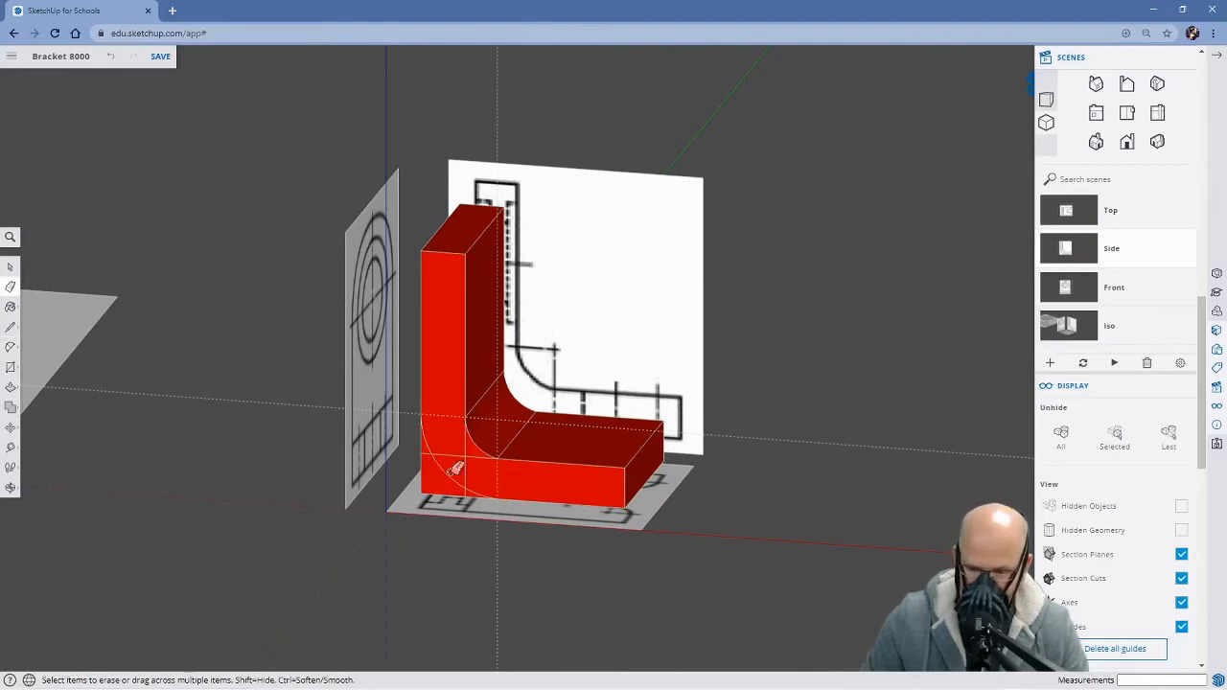
{"action": "scroll", "coordinate": [459, 478], "scroll_direction": "up", "scroll_amount": 2}
{"action": "scroll", "coordinate": [458, 478], "scroll_direction": "up", "scroll_amount": 2}
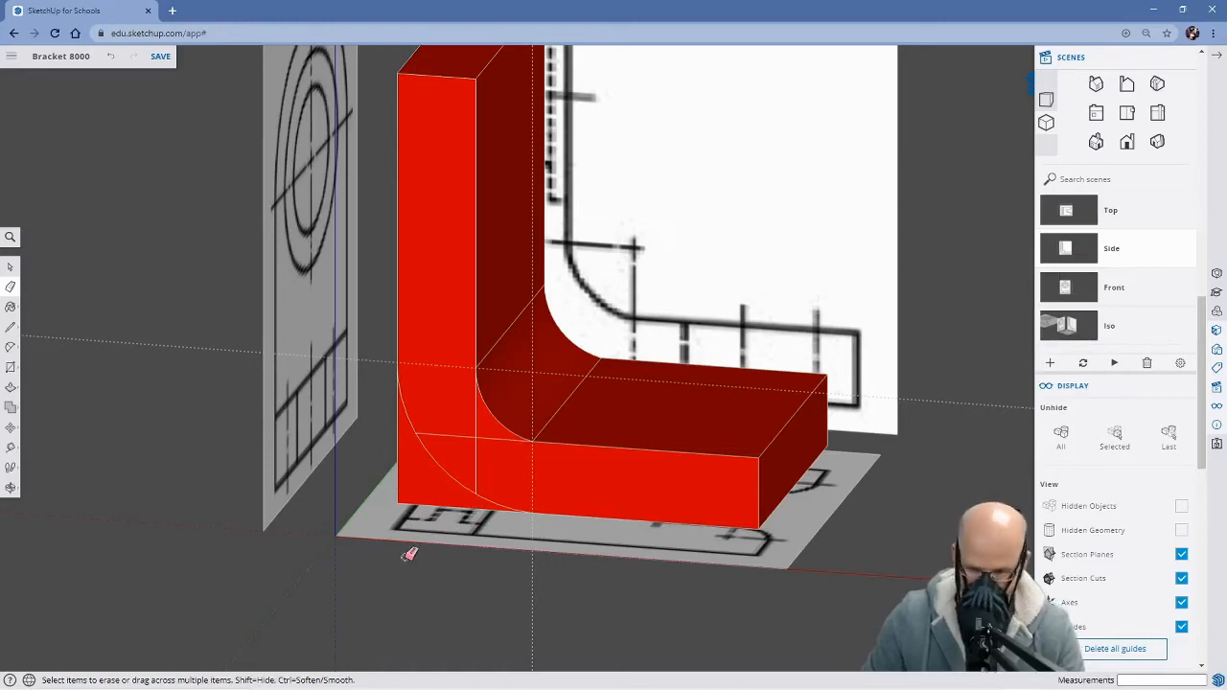
{"action": "key", "text": "p"}
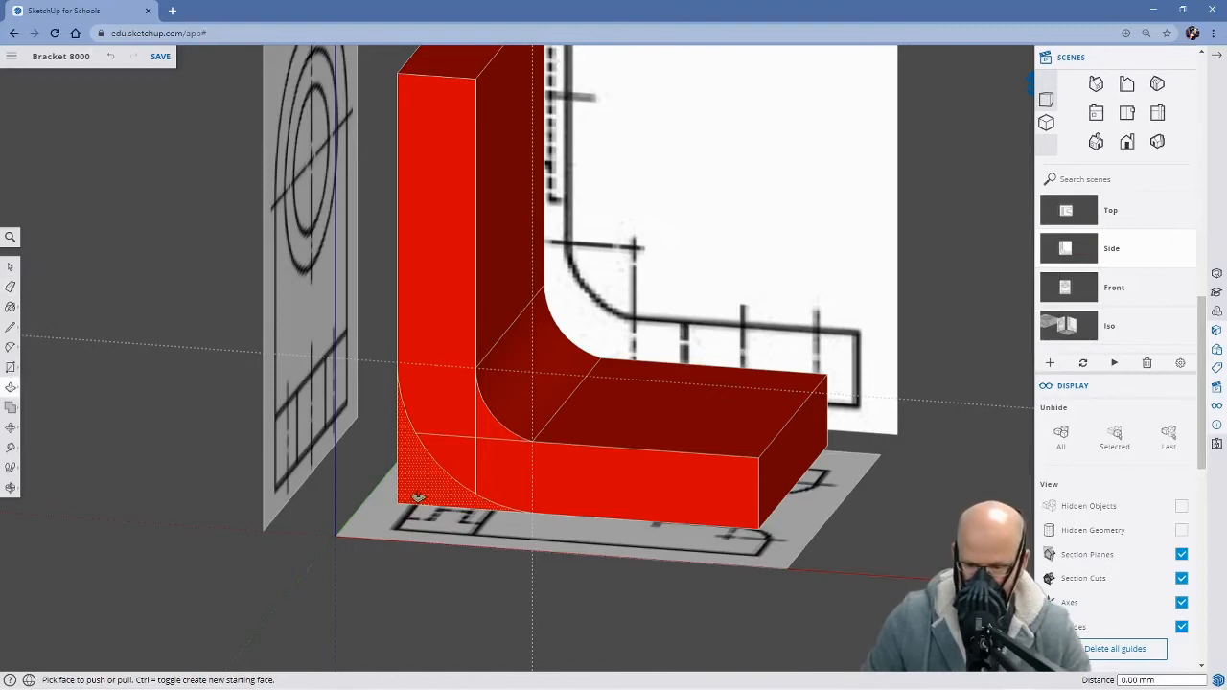
{"action": "middle_click_drag", "start_coordinate": [418, 495], "coordinate": [762, 526]}
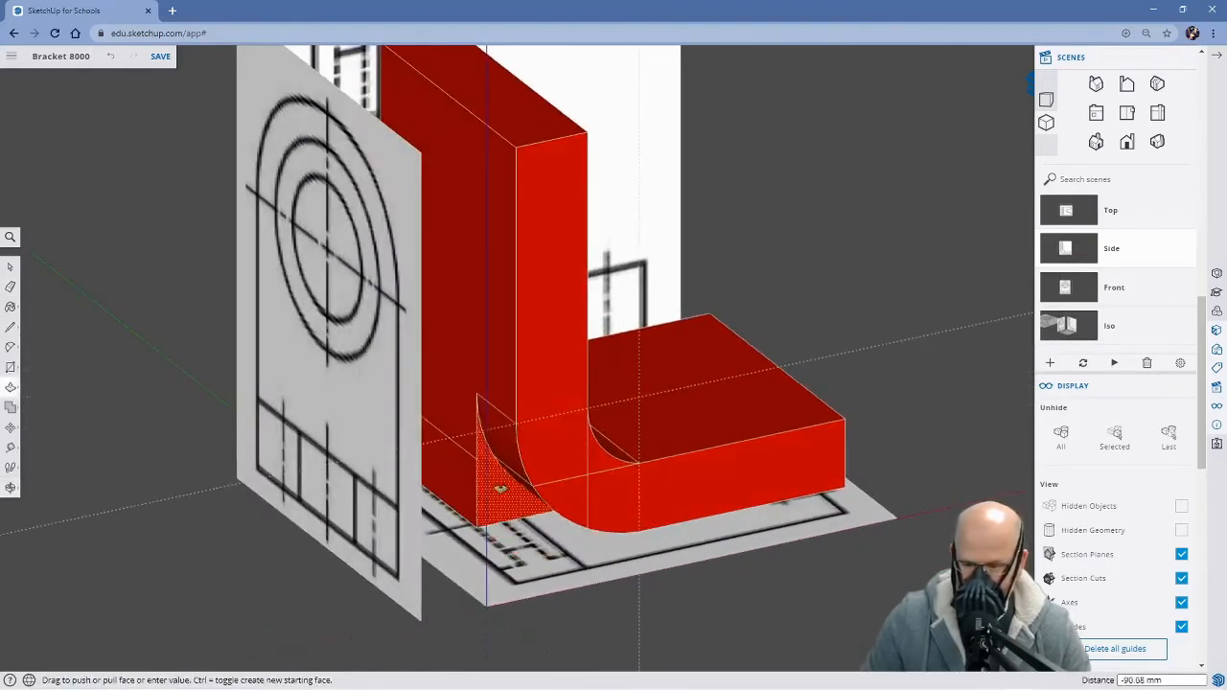
{"action": "middle_click_drag", "start_coordinate": [545, 521], "coordinate": [439, 452]}
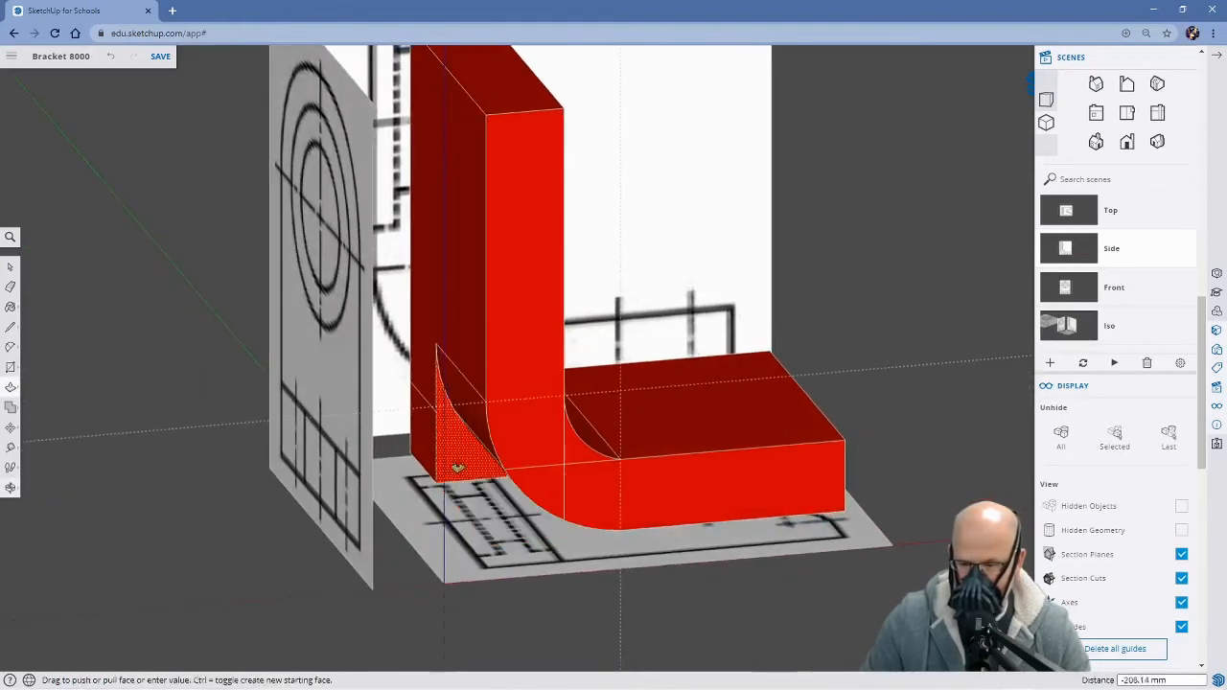
{"action": "left_click", "coordinate": [423, 437]}
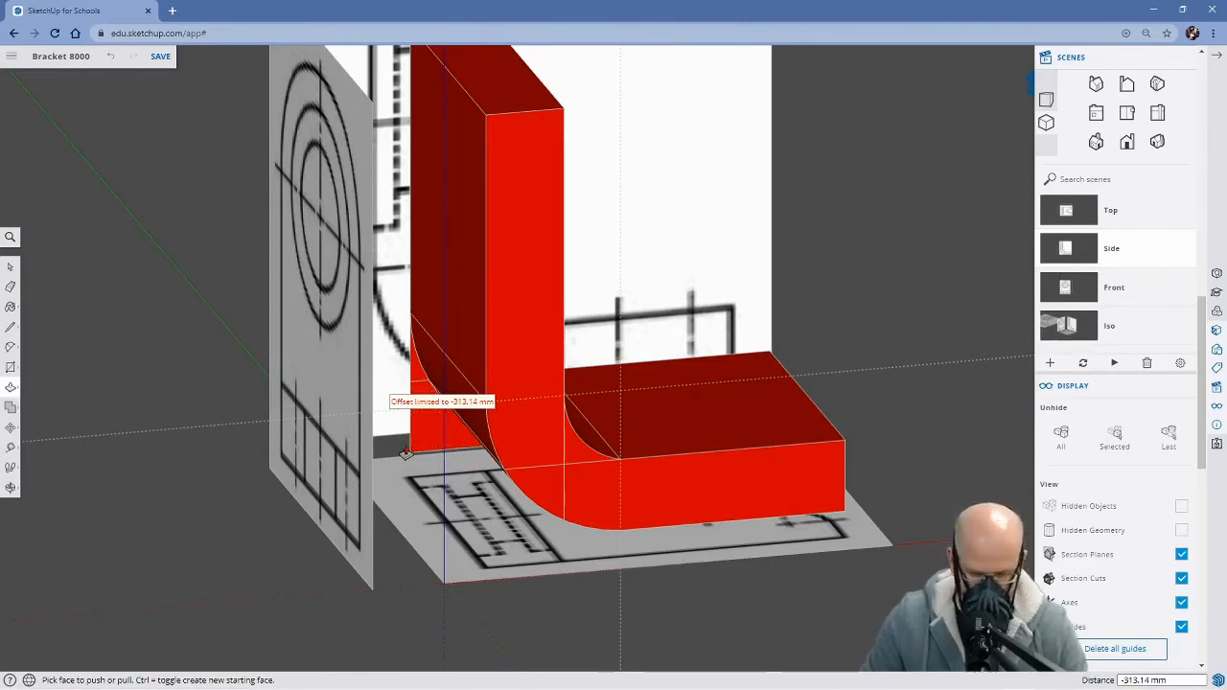
{"action": "key", "text": "ctrl+z"}
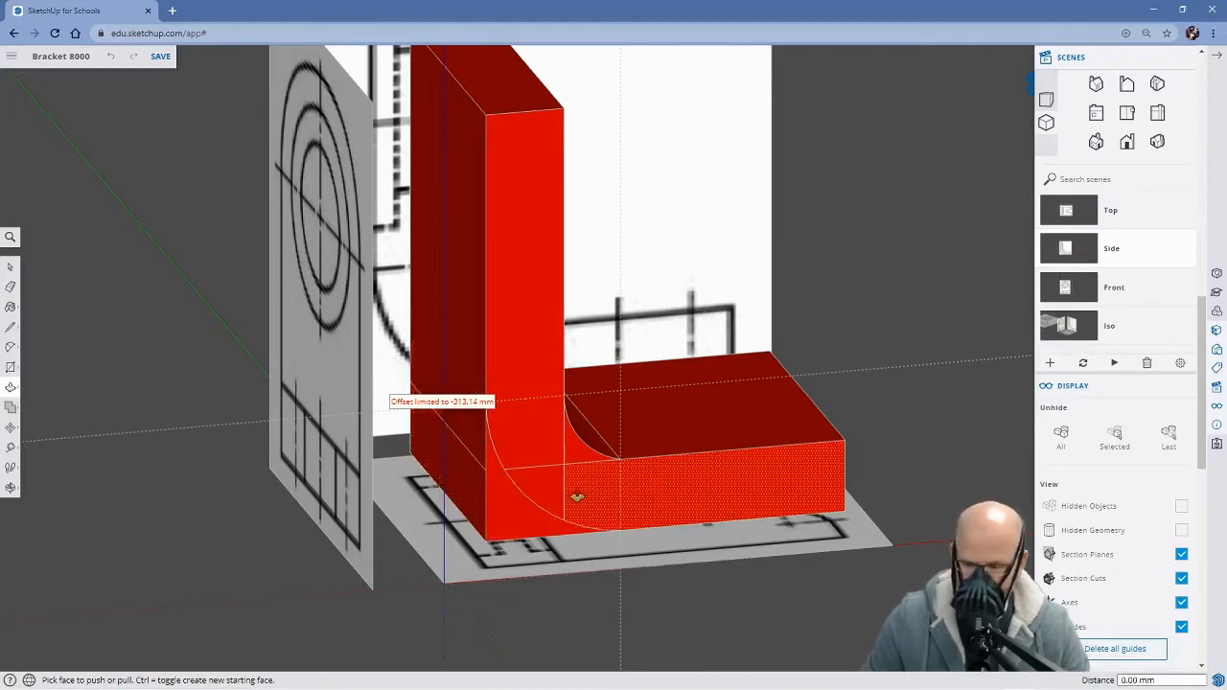
Push the corner face outside the outer arc back about 313 mm to the far side of the bracket
{"action": "middle_click_drag", "start_coordinate": [626, 494], "coordinate": [796, 407]}
{"action": "scroll", "coordinate": [752, 405], "scroll_direction": "up", "scroll_amount": 3}
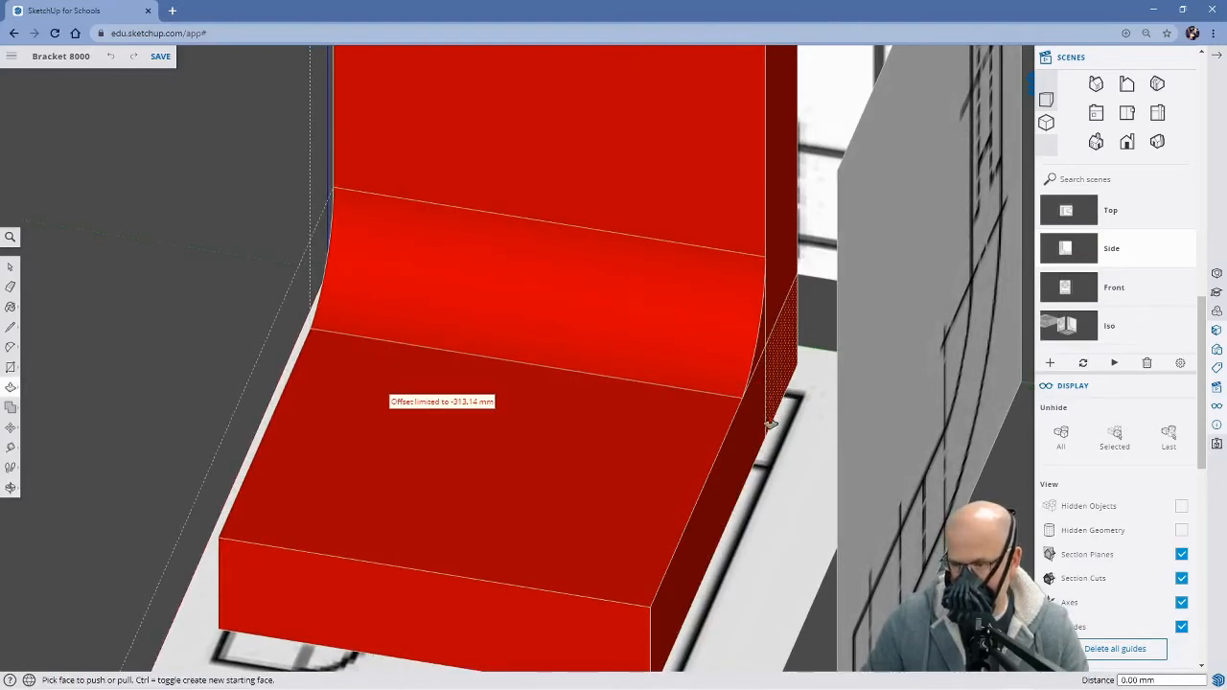
{"action": "middle_click_drag", "start_coordinate": [457, 378], "coordinate": [786, 348]}
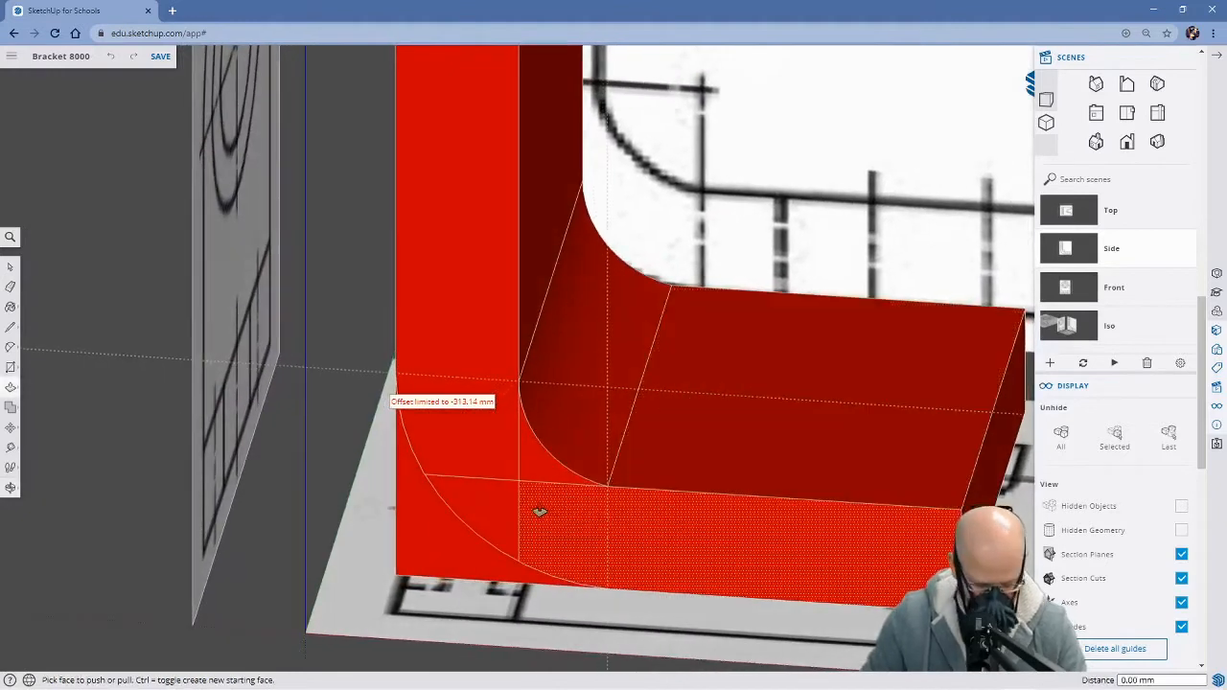
{"action": "left_click", "coordinate": [436, 551]}
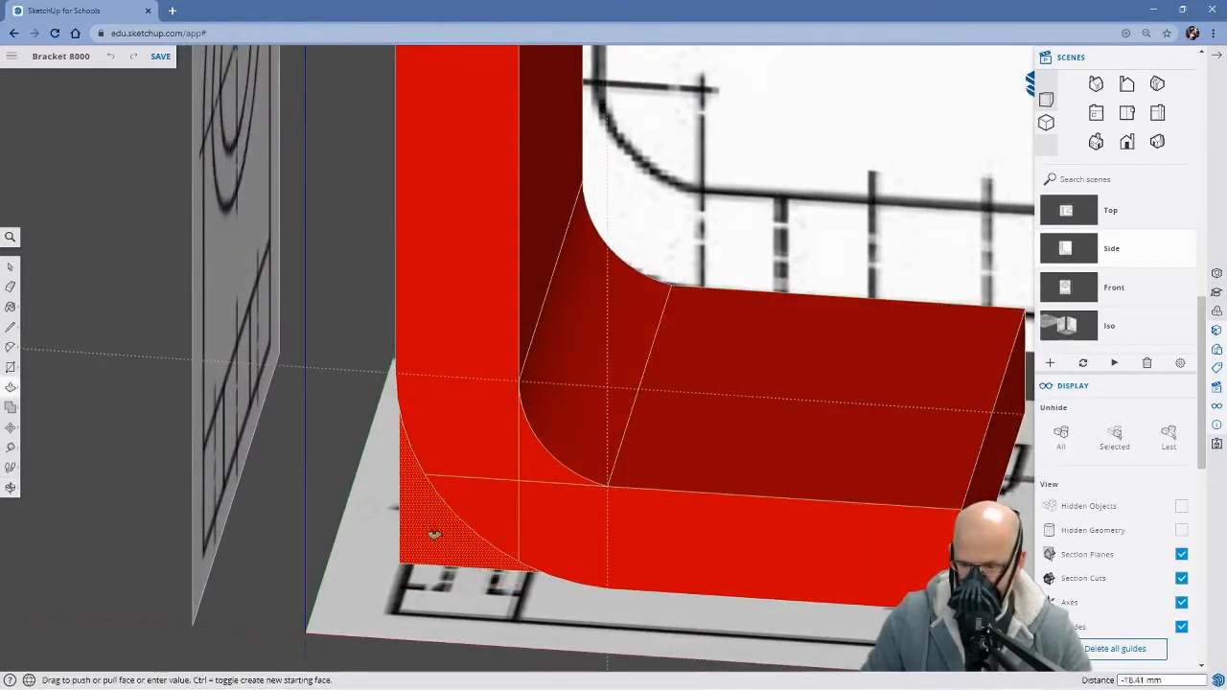
{"action": "middle_click_drag", "start_coordinate": [430, 488], "coordinate": [414, 463]}
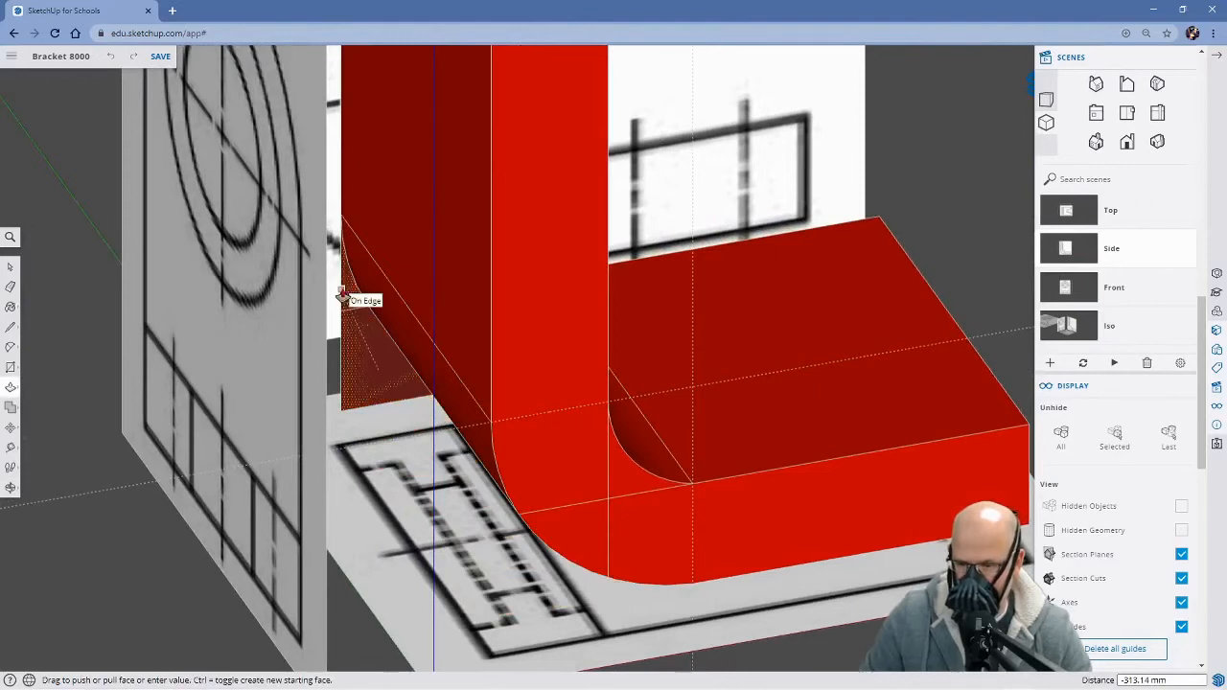
{"action": "left_click", "coordinate": [340, 207]}
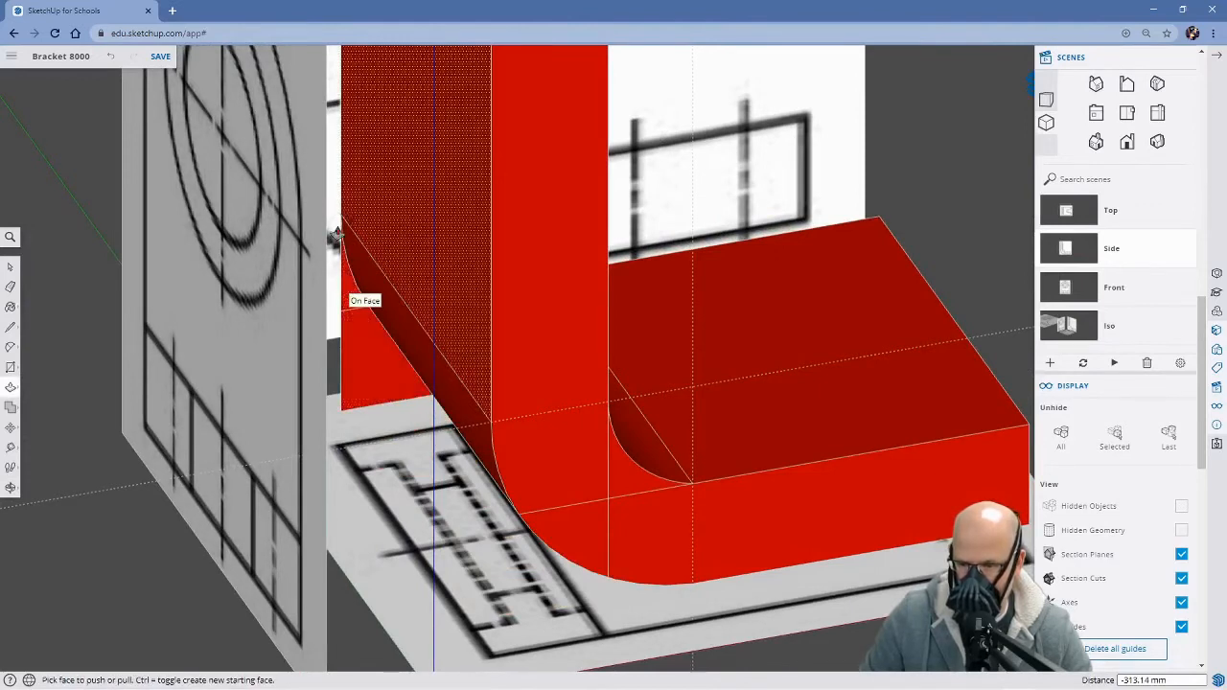
{"action": "middle_click_drag", "start_coordinate": [337, 233], "coordinate": [417, 229]}
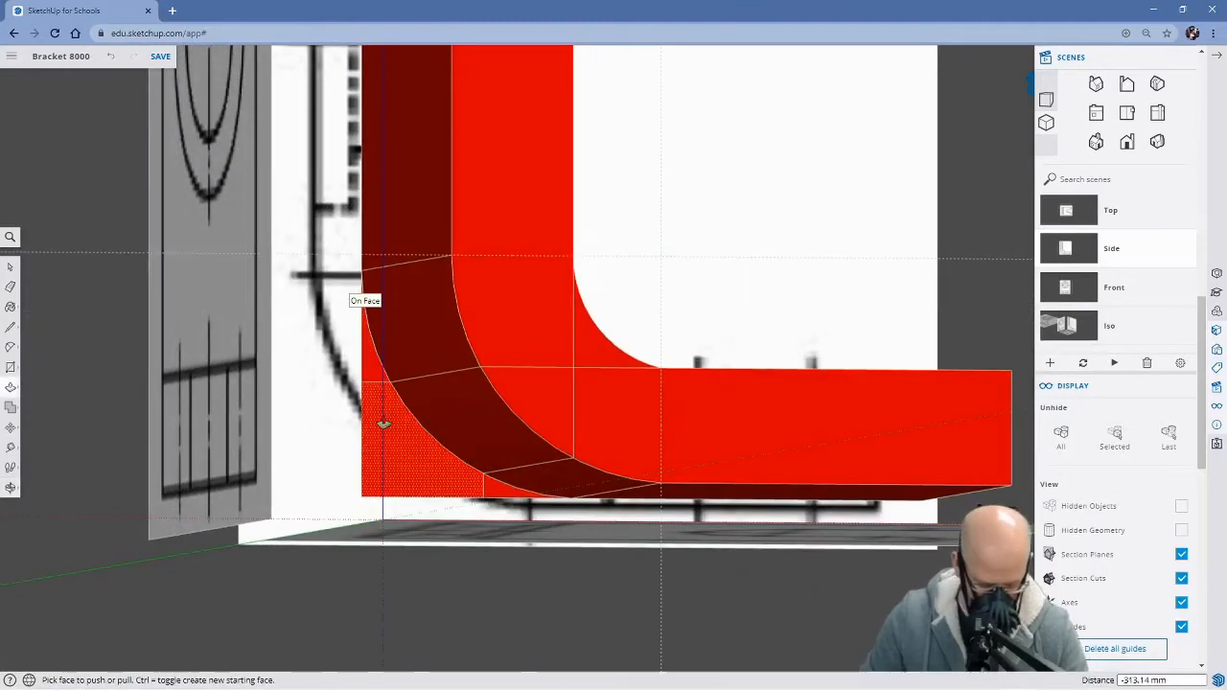
Delete the leftover corner face outside the outer arc on the bracket's far side
{"action": "key", "text": "e"}
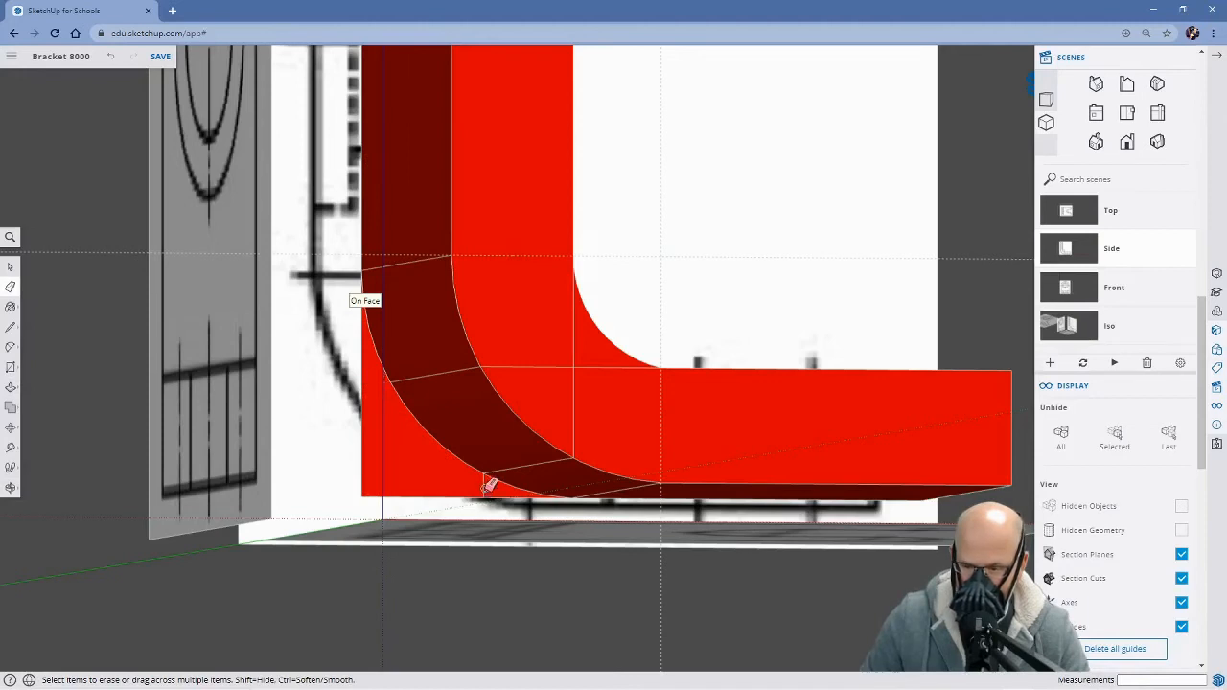
{"action": "key", "text": "space"}
{"action": "left_click", "coordinate": [380, 458]}
{"action": "key", "text": "Delete"}
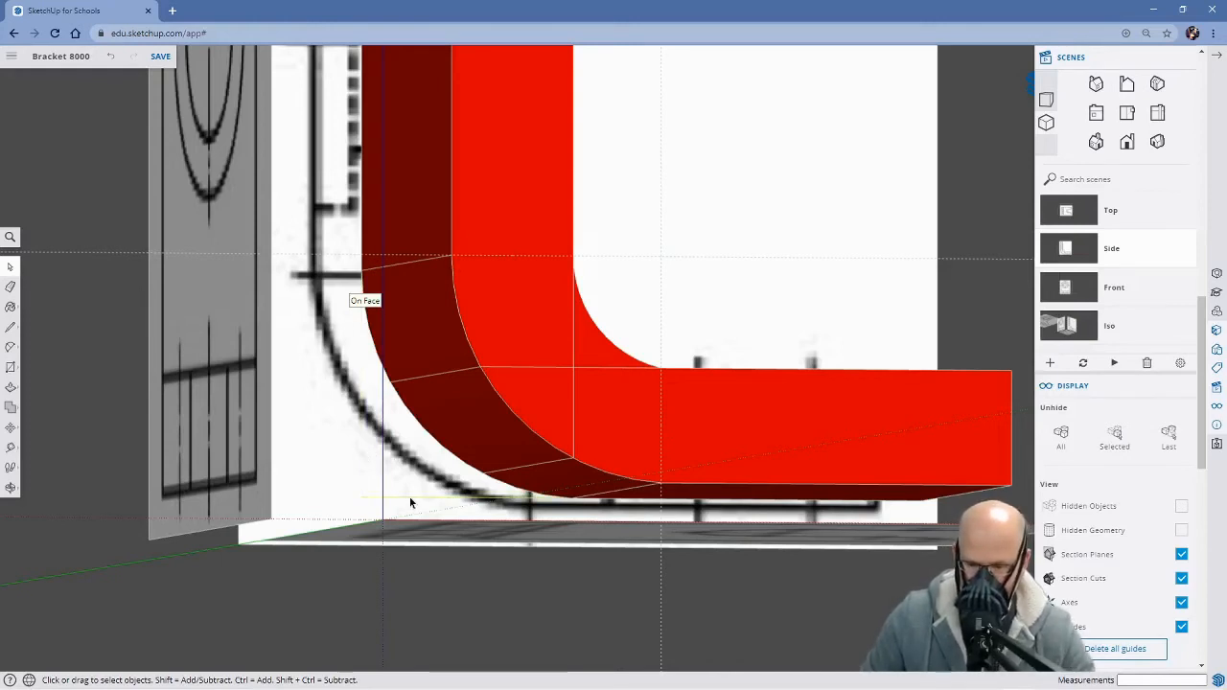
Turn on X-ray transparency and examine the rounded bracket against the reference images from several angles
{"action": "middle_click_drag", "start_coordinate": [591, 410], "coordinate": [163, 301]}
{"action": "scroll", "coordinate": [589, 402], "scroll_direction": "down", "scroll_amount": 3}
{"action": "scroll", "coordinate": [590, 403], "scroll_direction": "down", "scroll_amount": 3}
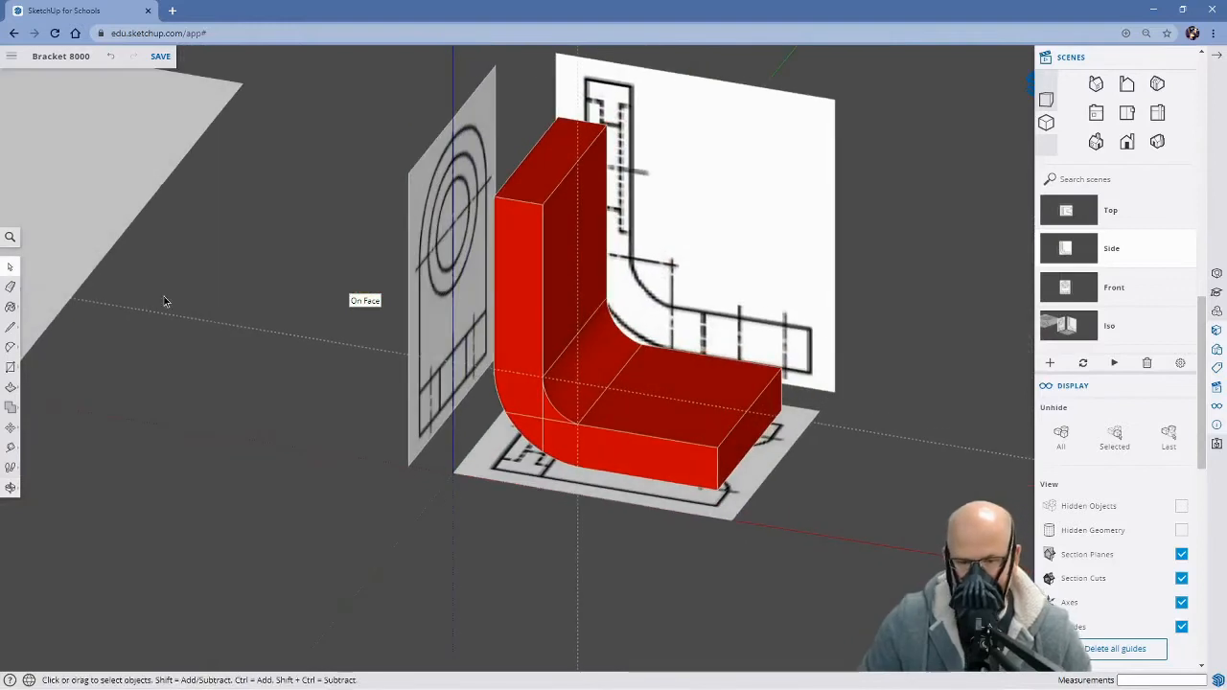
{"action": "left_click", "coordinate": [8, 236]}
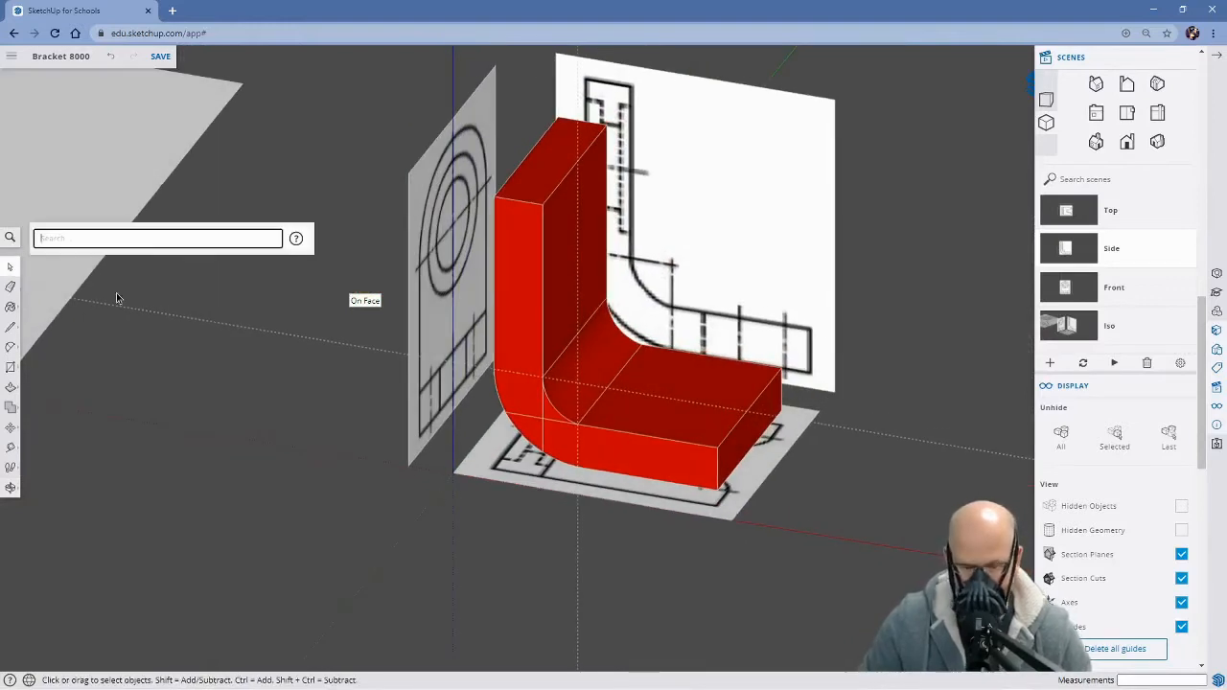
{"action": "type", "text": "x"}
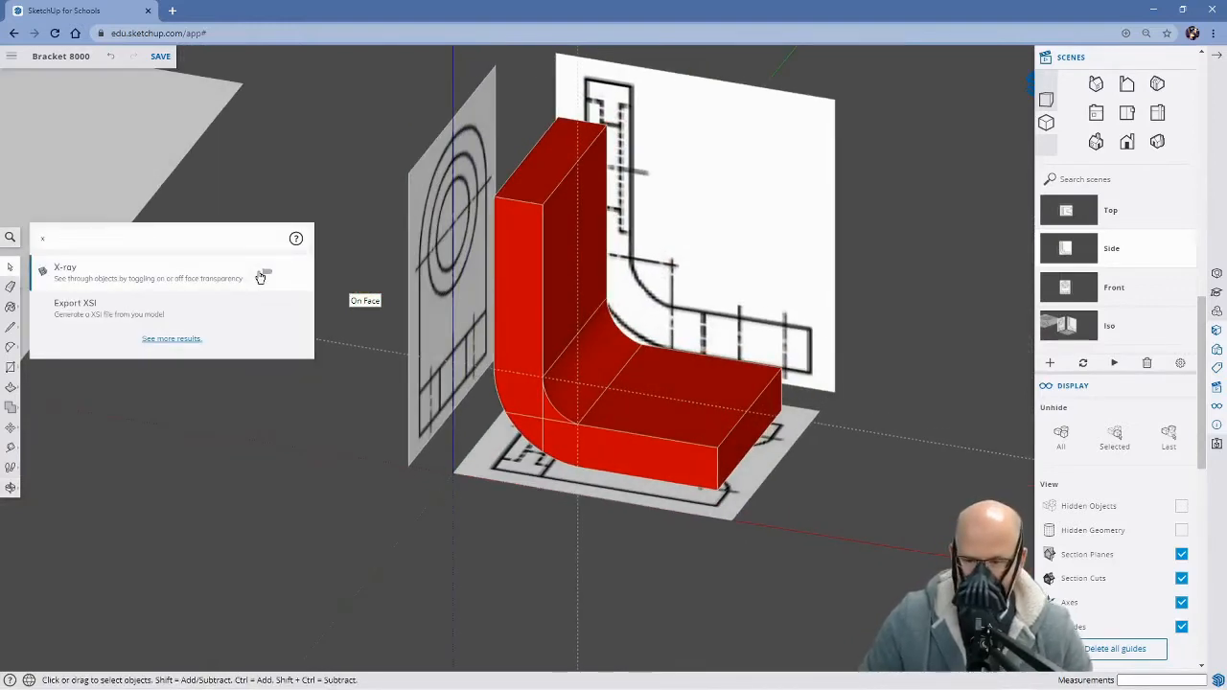
{"action": "left_click", "coordinate": [260, 273]}
{"action": "mouse_move", "coordinate": [597, 522]}
{"action": "middle_mouse_down"}
{"action": "mouse_move", "coordinate": [540, 528]}
{"action": "mouse_move", "coordinate": [246, 406]}
{"action": "mouse_move", "coordinate": [381, 446]}
{"action": "mouse_move", "coordinate": [680, 396]}
{"action": "middle_mouse_up"}
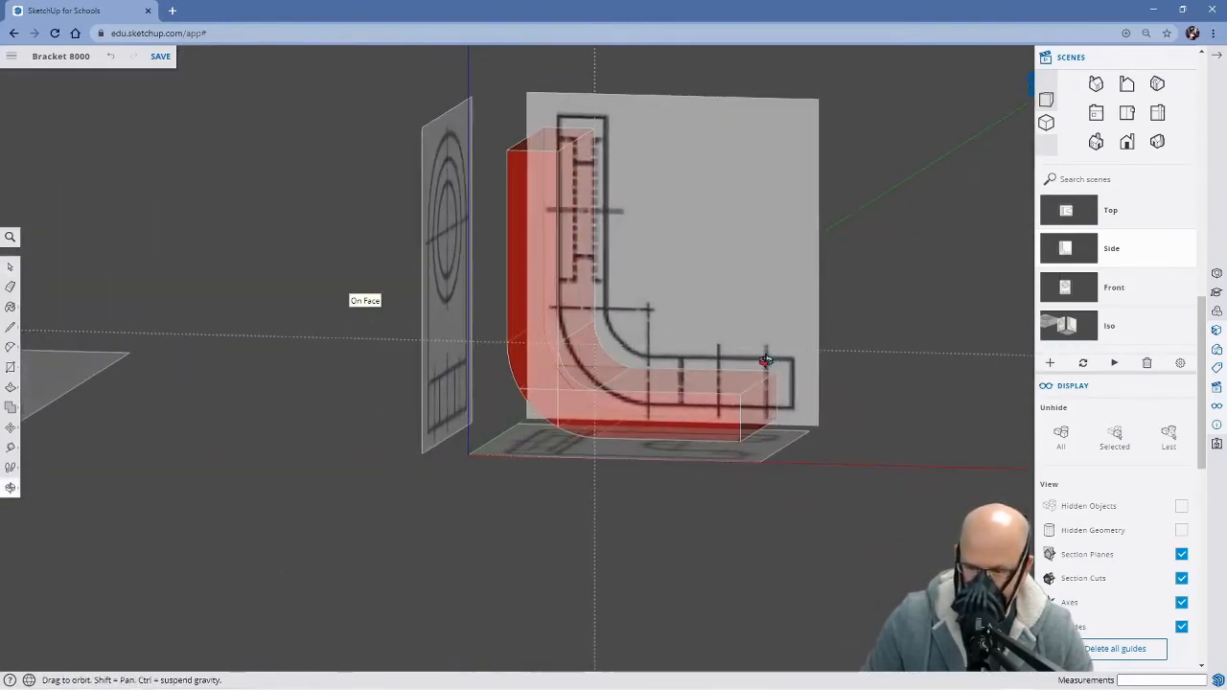
{"action": "mouse_move", "coordinate": [477, 466]}
{"action": "middle_mouse_down"}
{"action": "mouse_move", "coordinate": [607, 492]}
{"action": "mouse_move", "coordinate": [673, 467]}
{"action": "mouse_move", "coordinate": [518, 561]}
{"action": "middle_mouse_up"}
{"action": "middle_click_drag", "start_coordinate": [606, 530], "coordinate": [694, 438], "text": "shift"}
{"action": "mouse_move", "coordinate": [667, 561]}
{"action": "middle_mouse_down"}
{"action": "mouse_move", "coordinate": [597, 518]}
{"action": "mouse_move", "coordinate": [604, 483]}
{"action": "mouse_move", "coordinate": [622, 490]}
{"action": "mouse_move", "coordinate": [613, 501]}
{"action": "mouse_move", "coordinate": [624, 479]}
{"action": "mouse_move", "coordinate": [587, 516]}
{"action": "mouse_move", "coordinate": [614, 504]}
{"action": "mouse_move", "coordinate": [480, 560]}
{"action": "middle_mouse_up"}
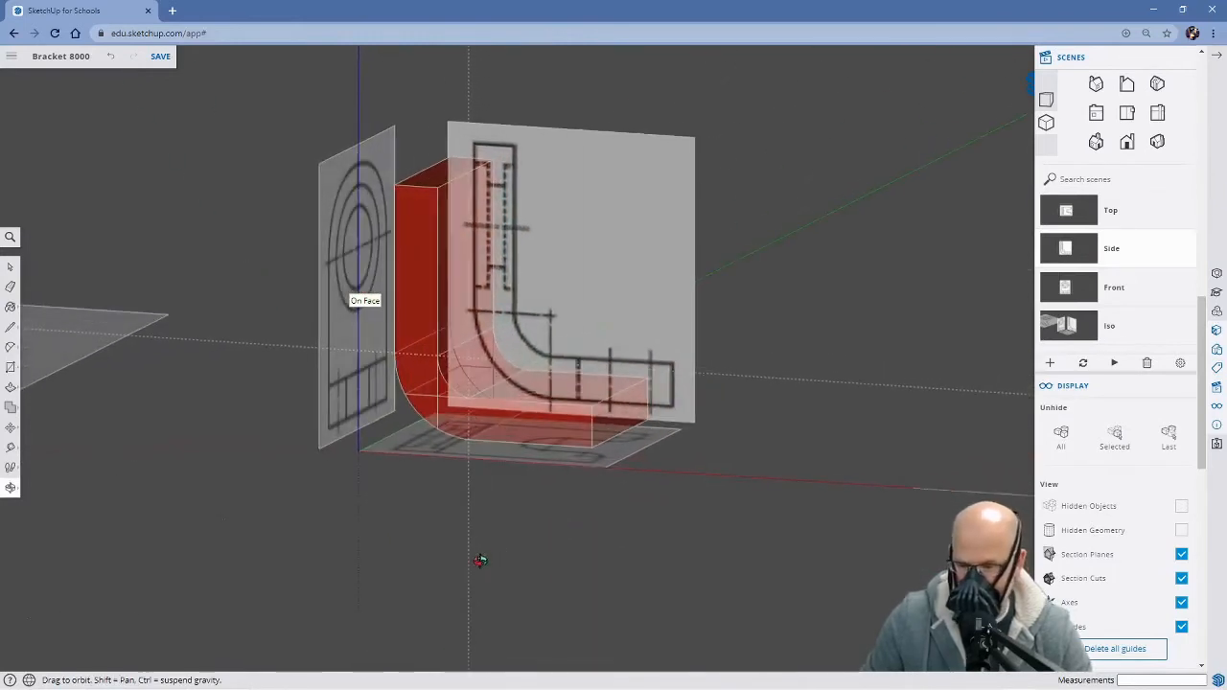
{"action": "middle_click_drag", "start_coordinate": [668, 471], "coordinate": [606, 547]}
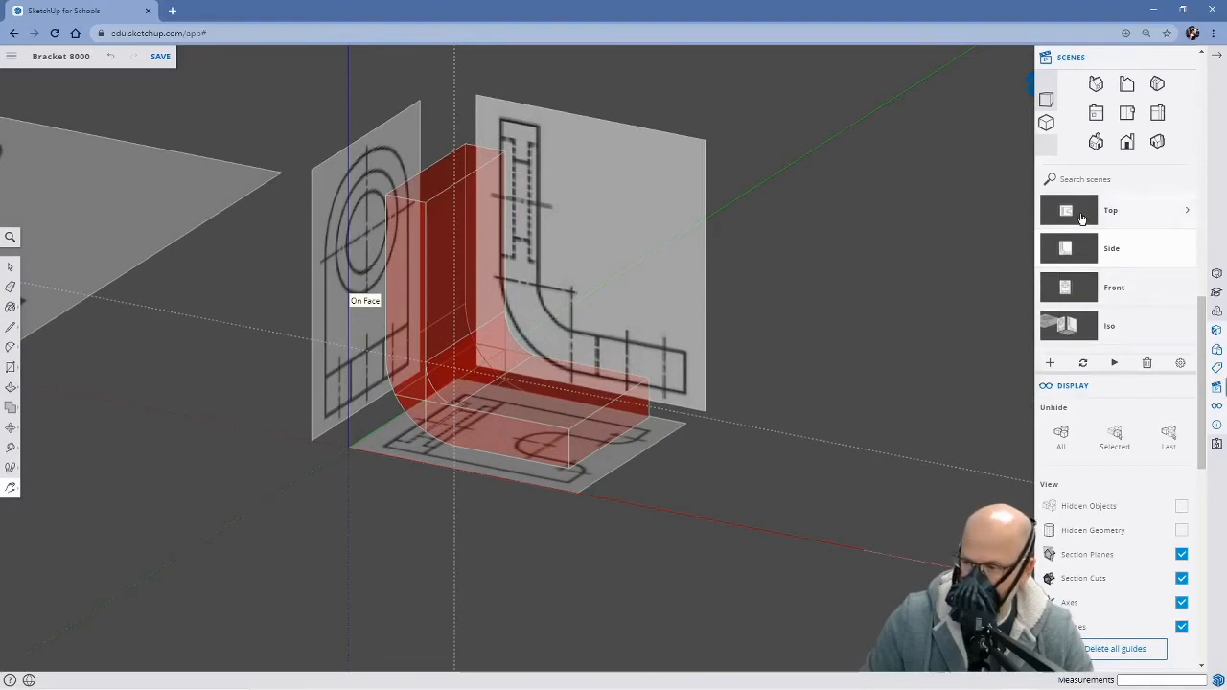
Apply the Front scene with X-ray on and compare the bracket's alignment with the front and top reference images
{"action": "left_click", "coordinate": [1082, 289]}
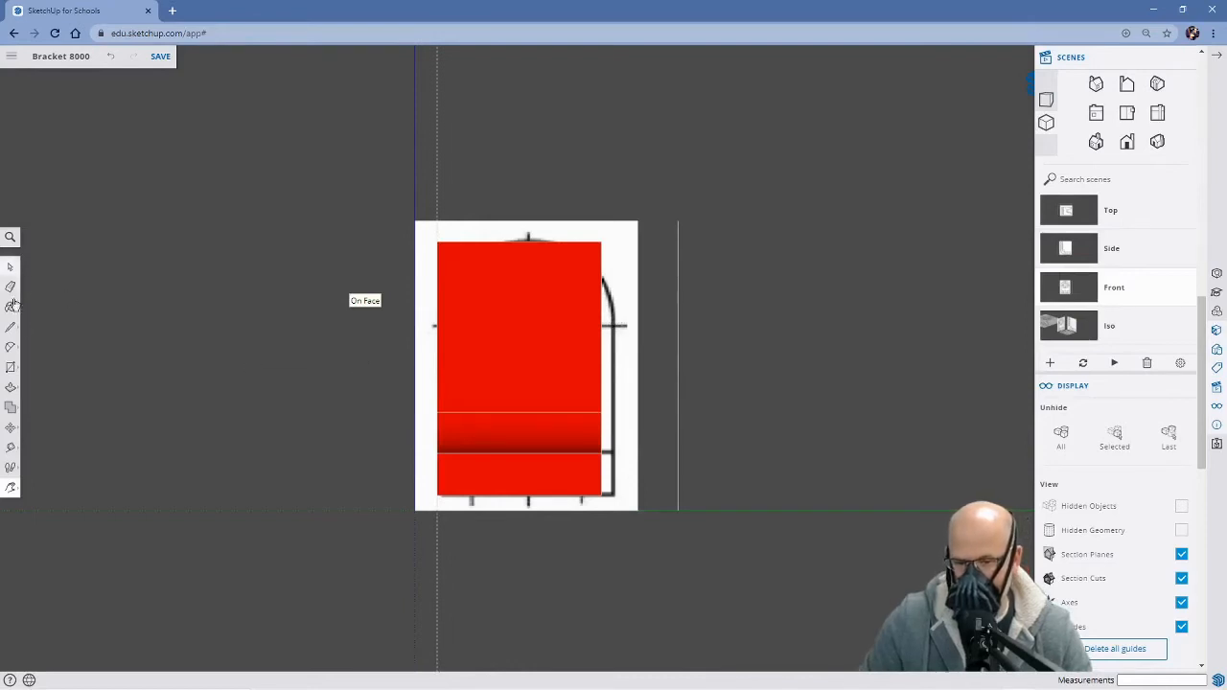
{"action": "left_click", "coordinate": [9, 238]}
{"action": "type", "text": "x"}
{"action": "left_click", "coordinate": [259, 273]}
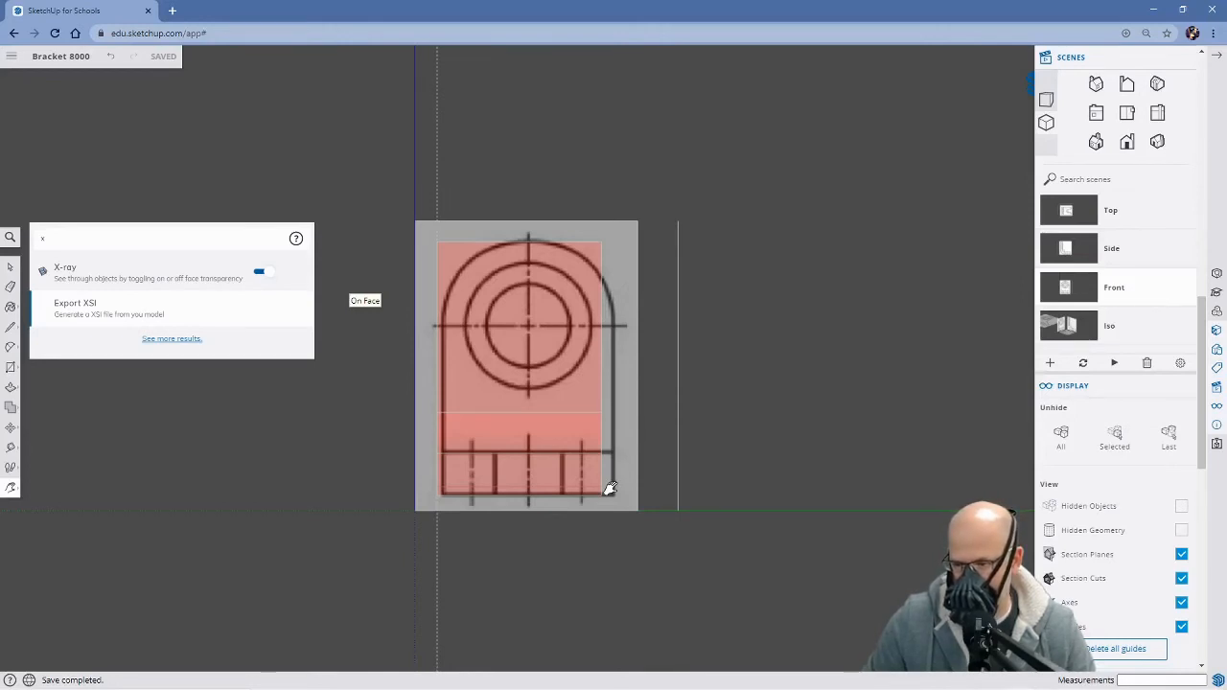
{"action": "middle_click_drag", "start_coordinate": [754, 369], "coordinate": [759, 416]}
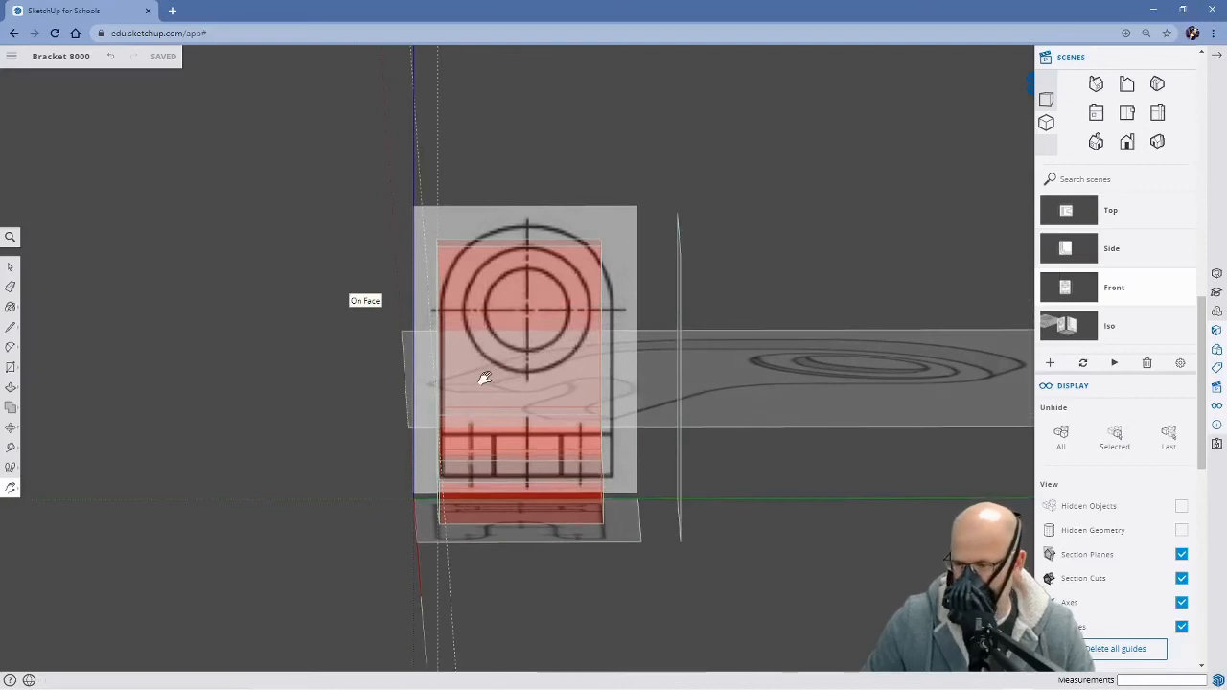
{"action": "middle_click_drag", "start_coordinate": [425, 432], "coordinate": [644, 458]}
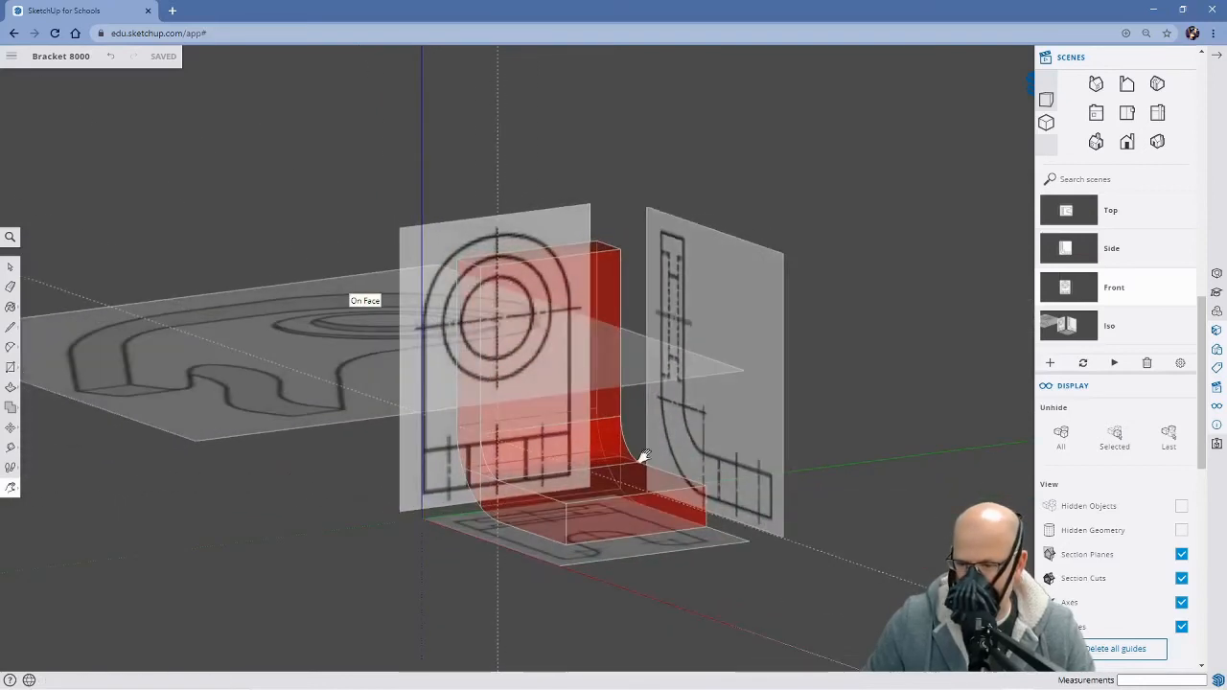
{"action": "left_click", "coordinate": [1088, 211]}
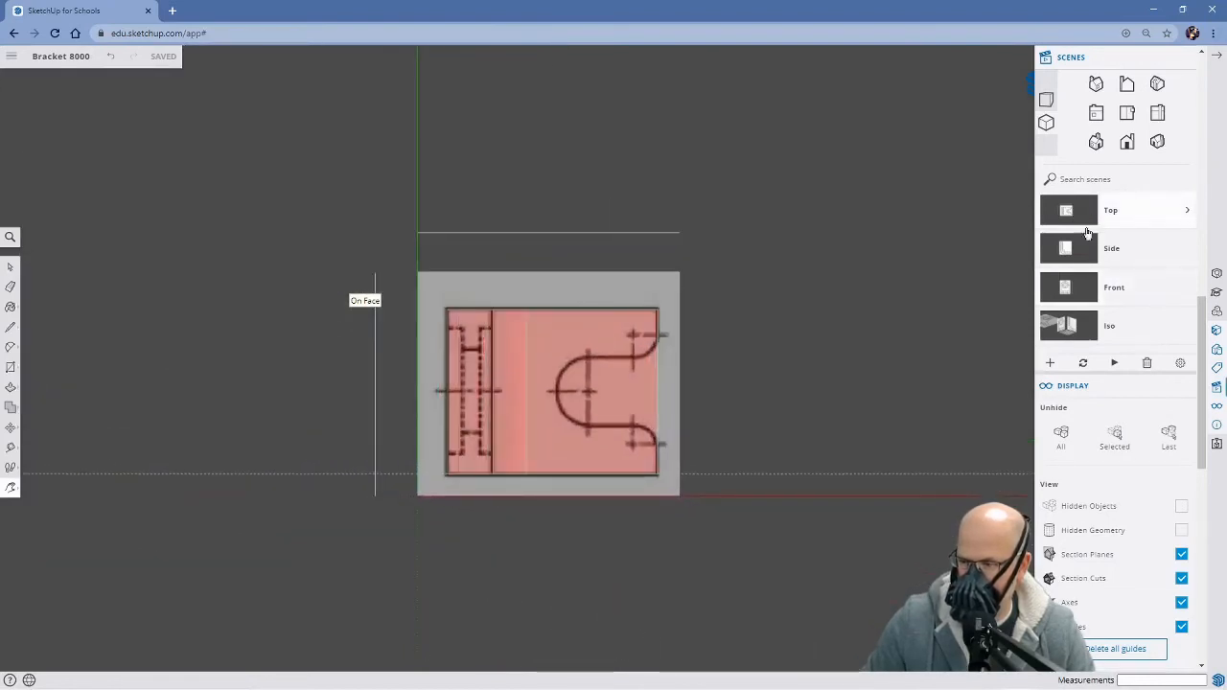
{"action": "left_click", "coordinate": [1090, 288]}
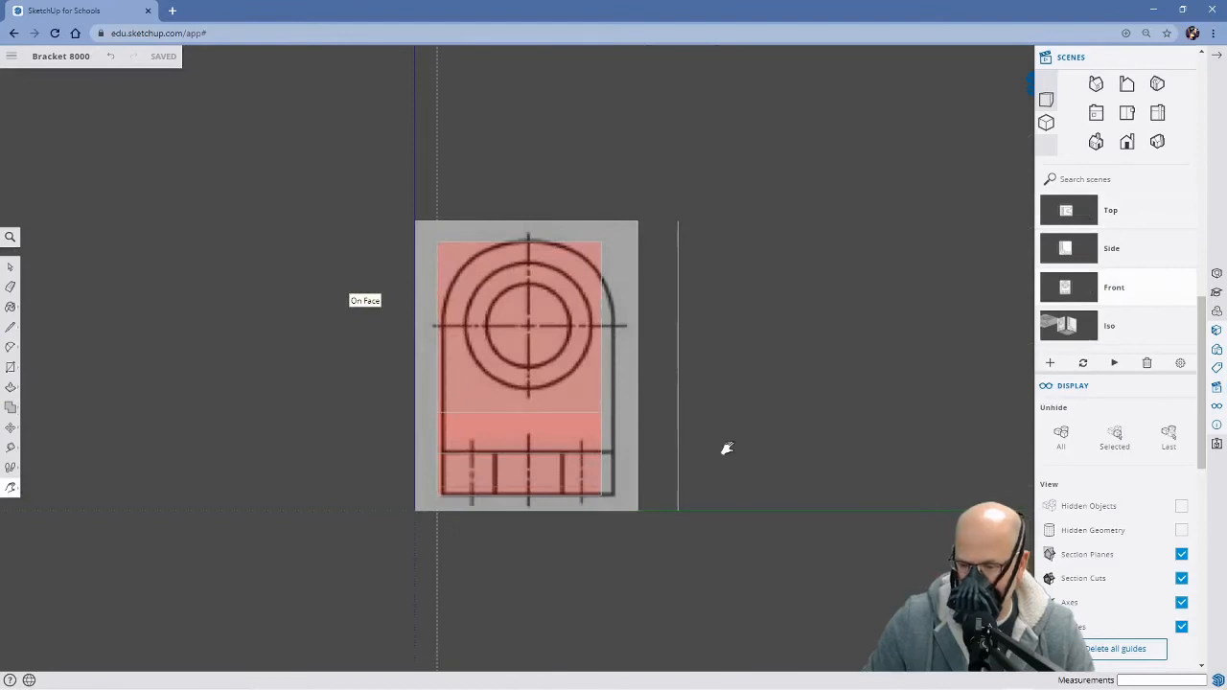
Turn off X-ray transparency in the Front scene to show the bracket's faces as opaque
{"action": "key", "text": "space"}
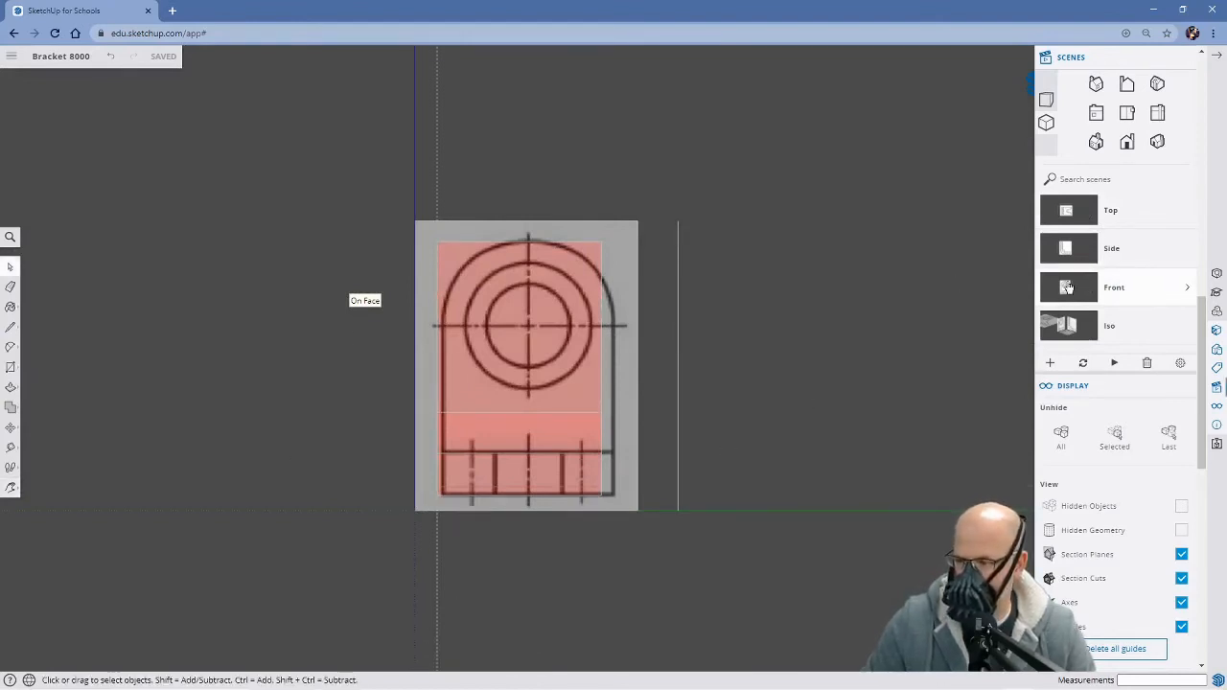
{"action": "left_click", "coordinate": [9, 237]}
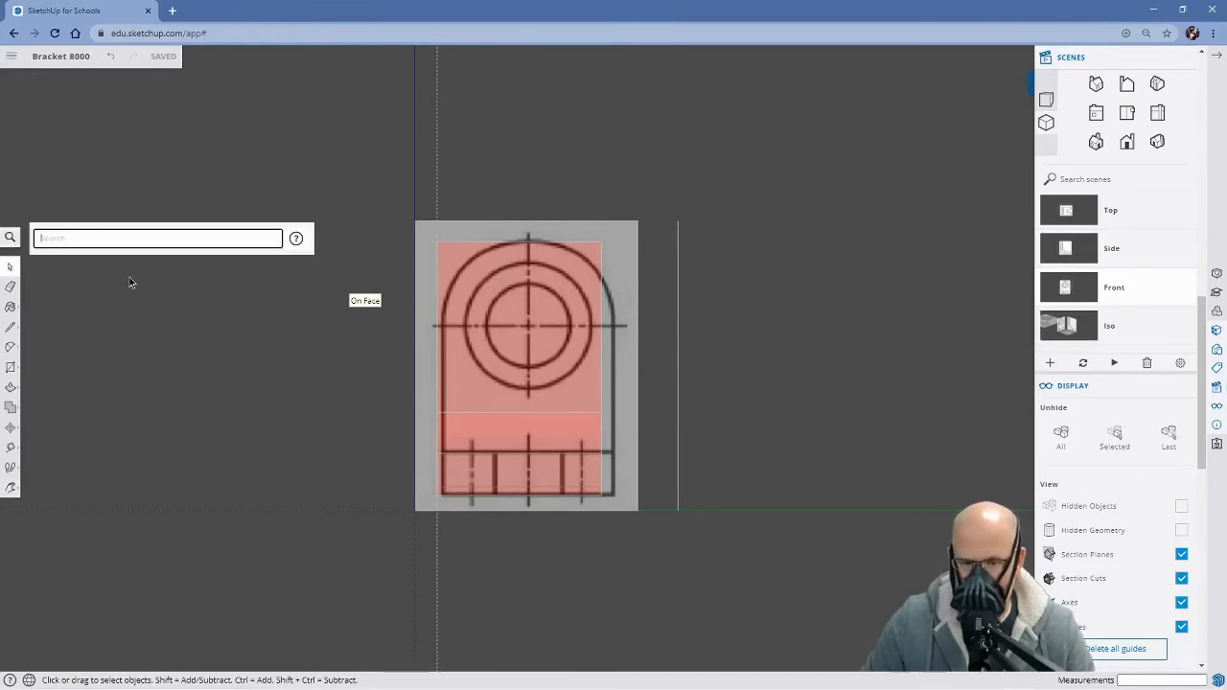
{"action": "type", "text": "xr"}
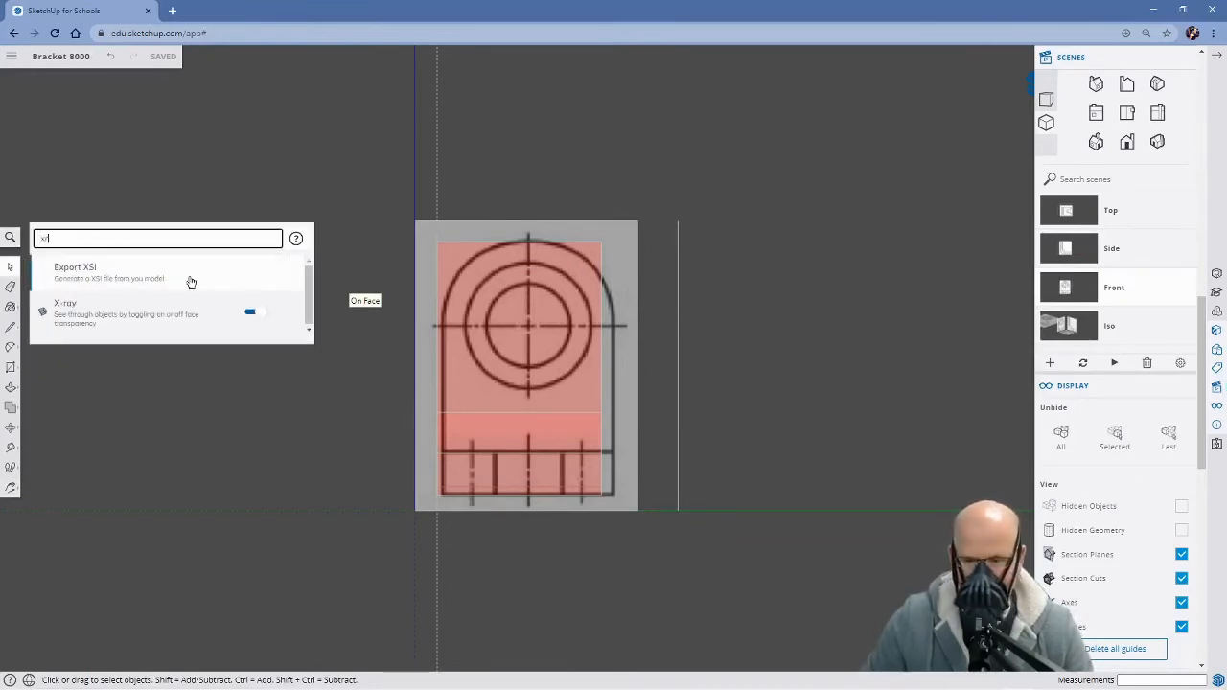
{"action": "left_click", "coordinate": [252, 315]}
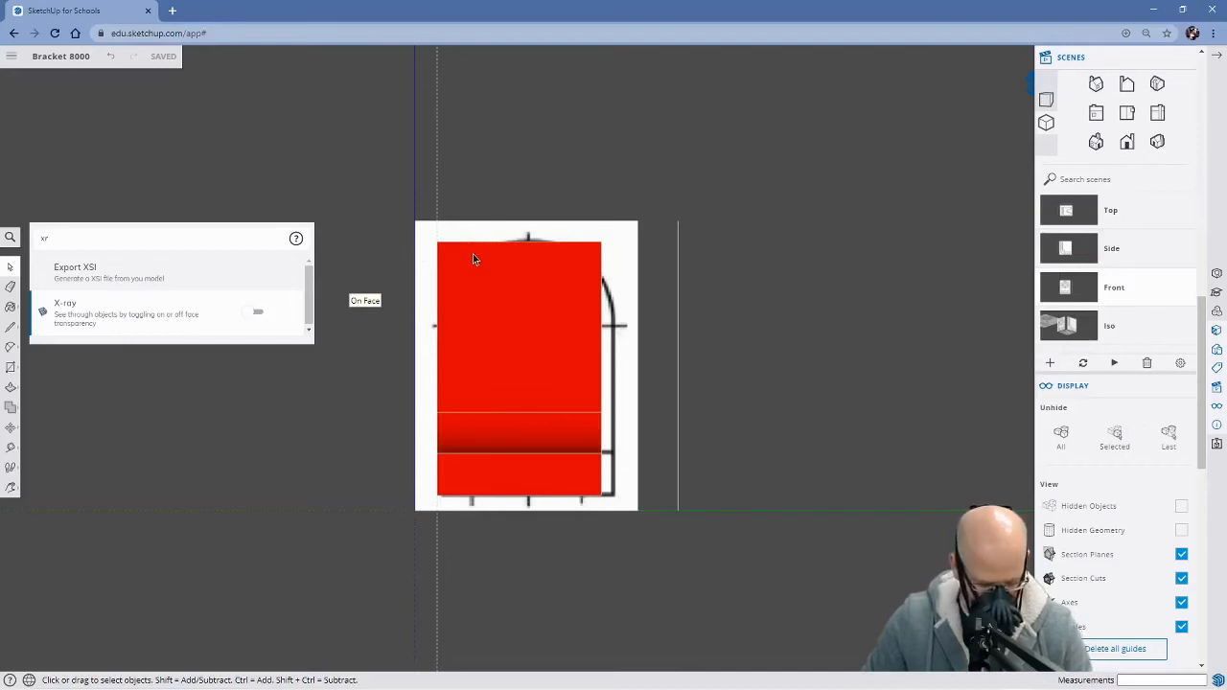
Draw a vertical centre line about 325 mm long and a horizontal one about 313 mm long through the upright face's edge midpoints
{"action": "key", "text": "t"}
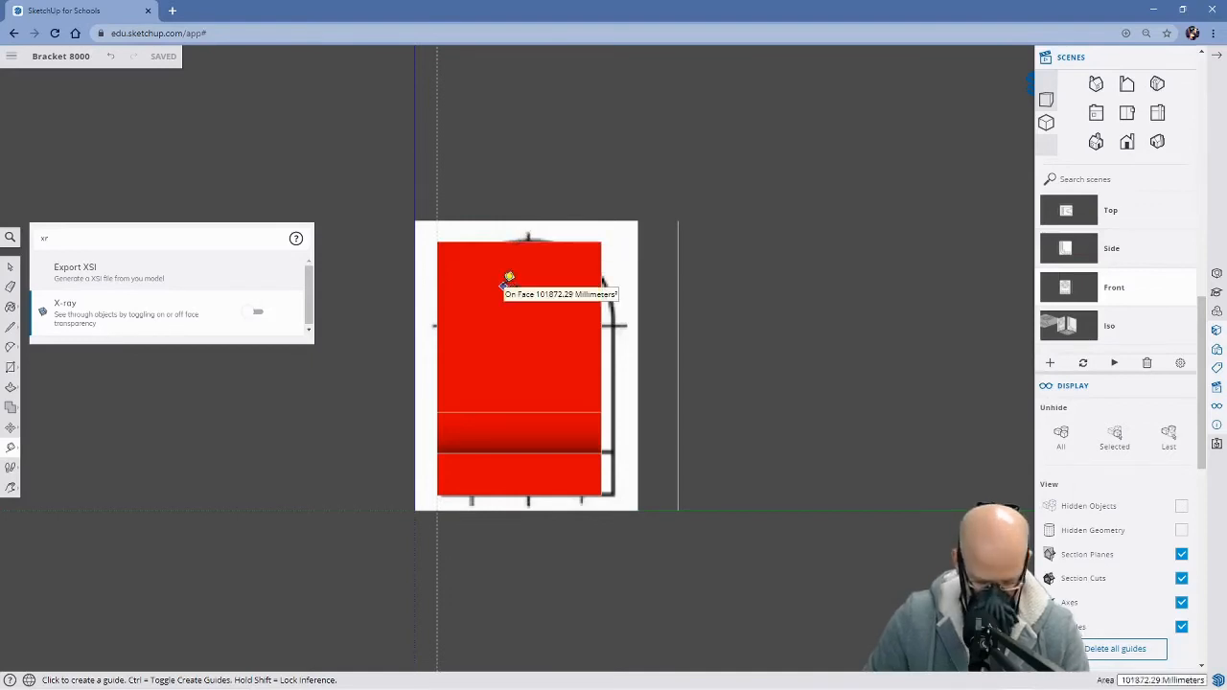
{"action": "left_click", "coordinate": [519, 240]}
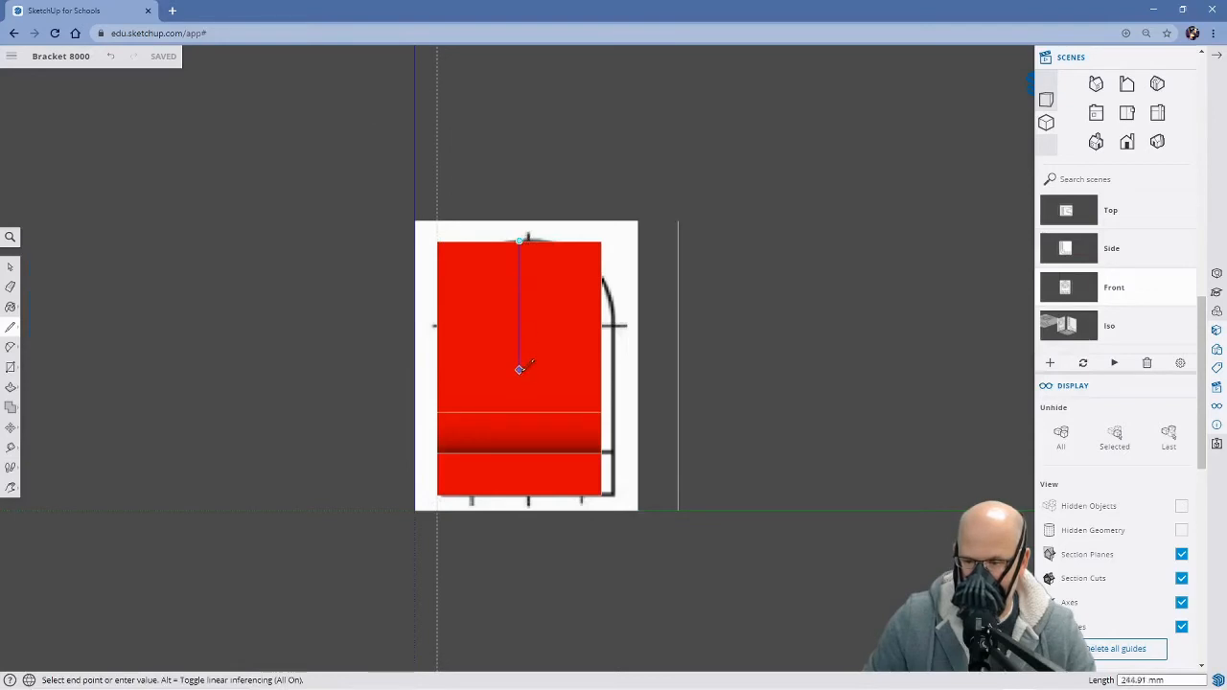
{"action": "left_click", "coordinate": [518, 413]}
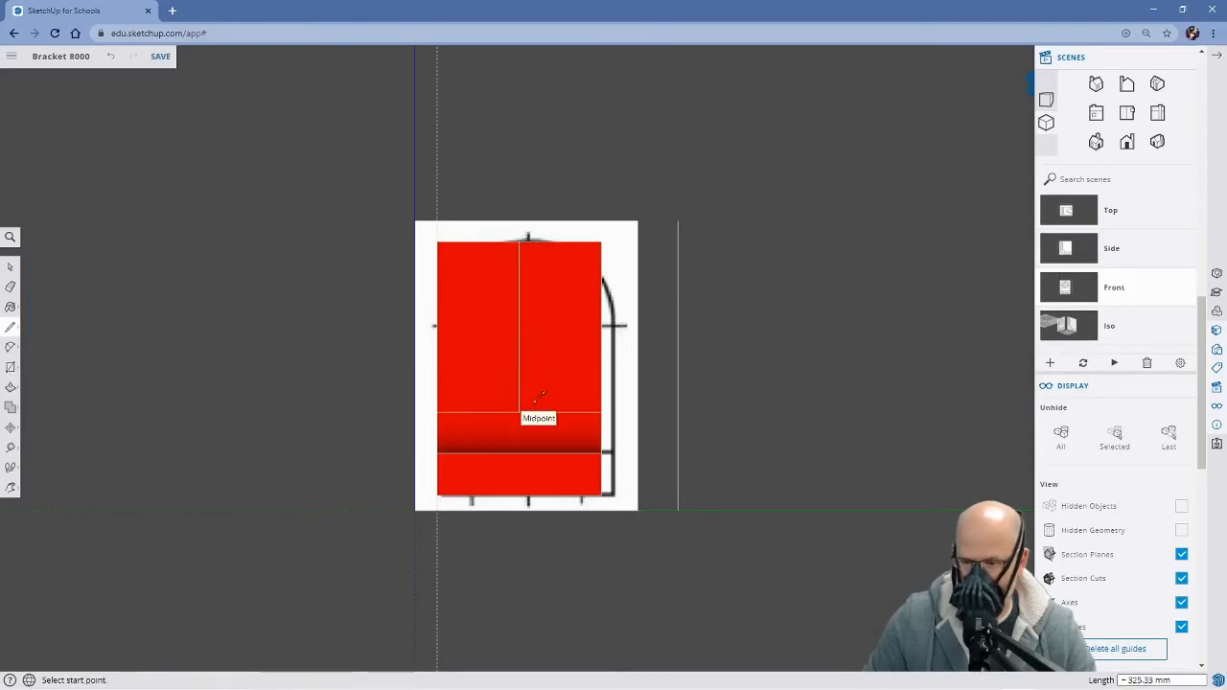
{"action": "left_click", "coordinate": [437, 327]}
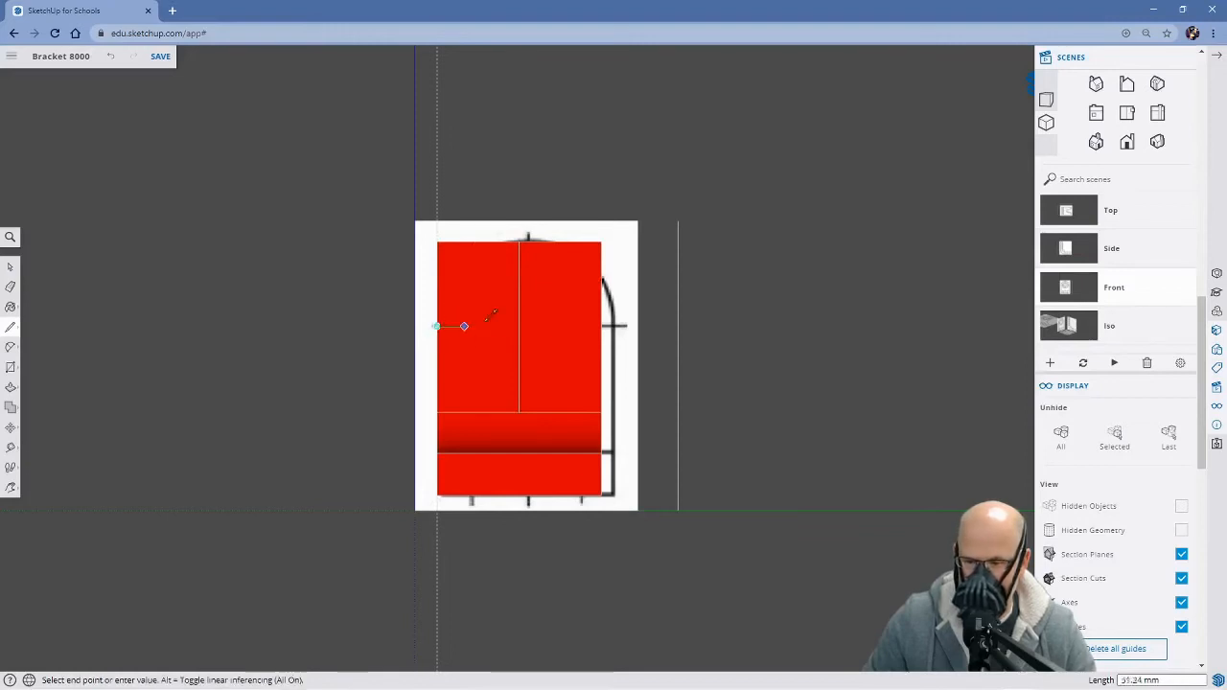
{"action": "left_click", "coordinate": [602, 327]}
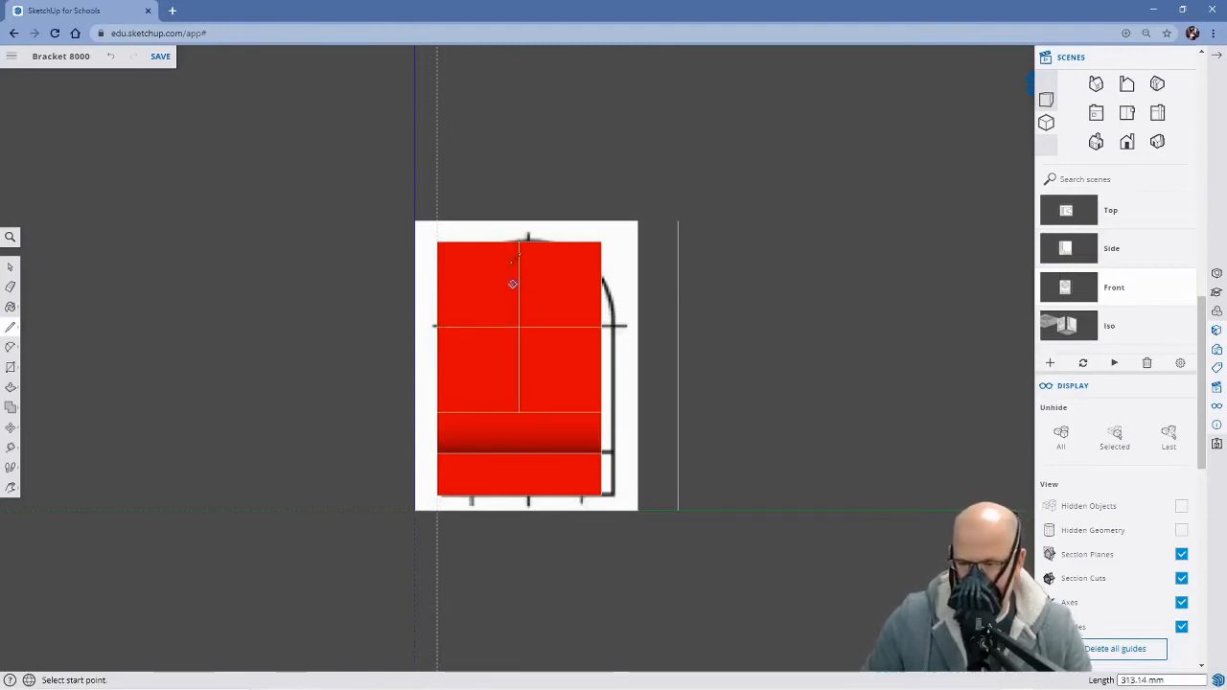
Turn on X-ray and move the front reference image sideways about 18 mm to align its centre with the bracket's centre lines
{"action": "left_click", "coordinate": [11, 239]}
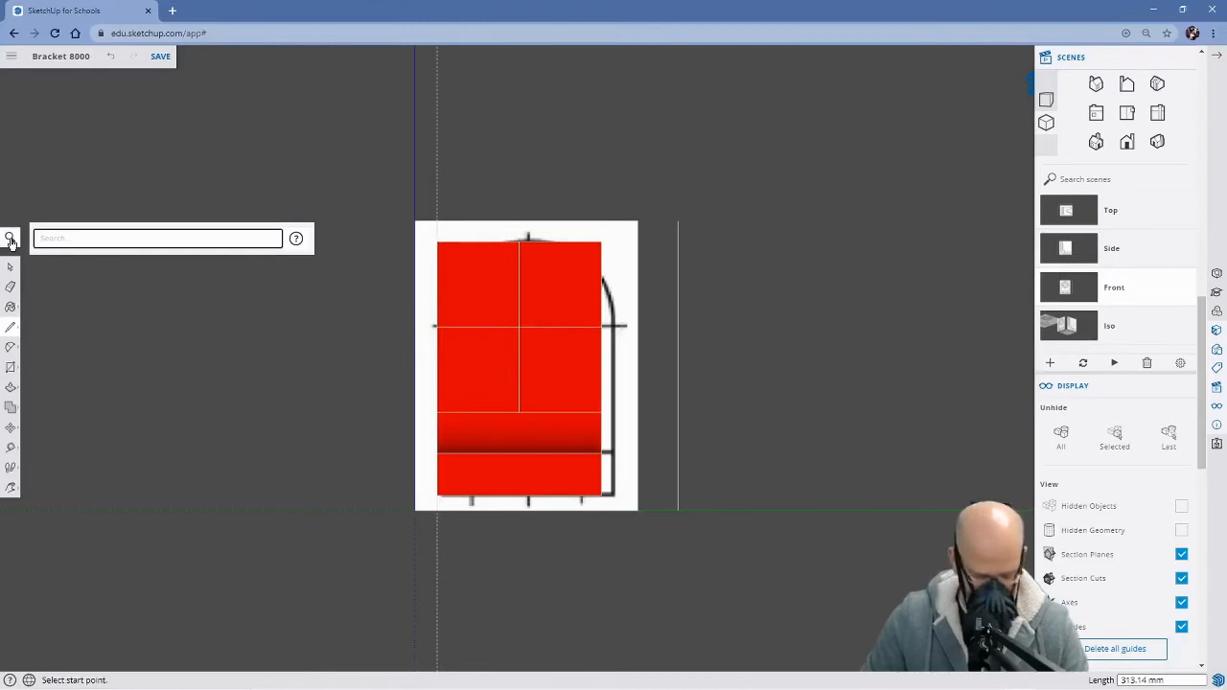
{"action": "type", "text": "x"}
{"action": "left_click", "coordinate": [259, 272]}
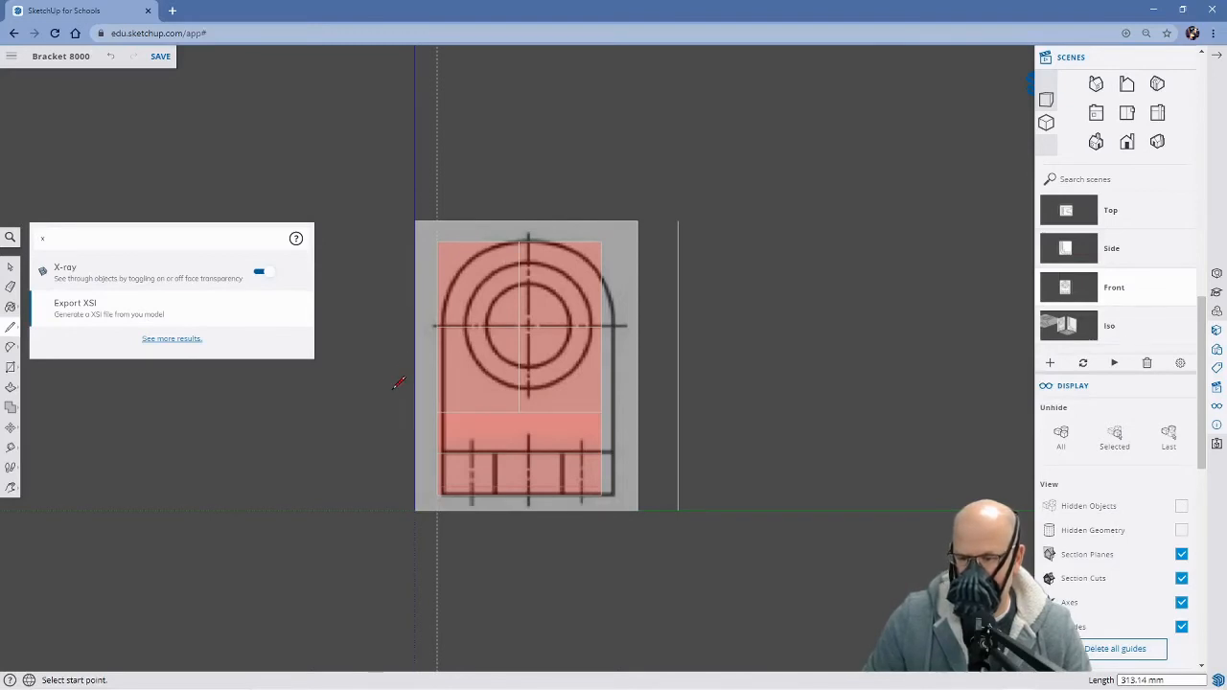
{"action": "key", "text": "space"}
{"action": "left_click", "coordinate": [420, 463]}
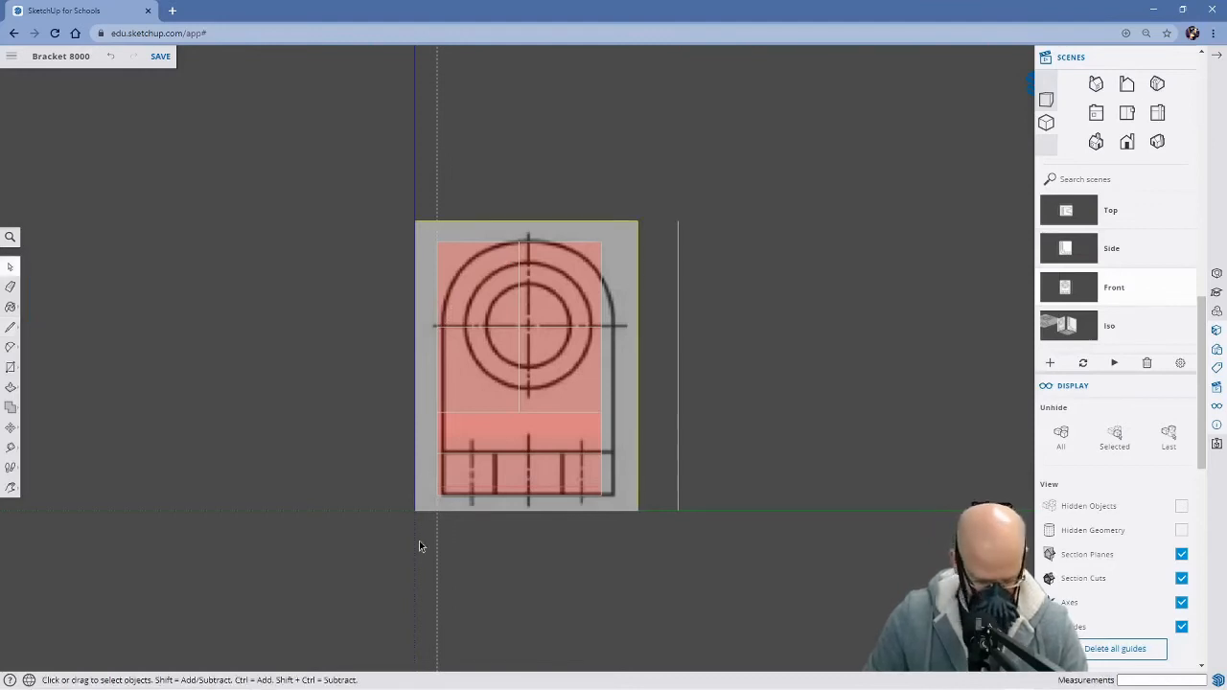
{"action": "key", "text": "m"}
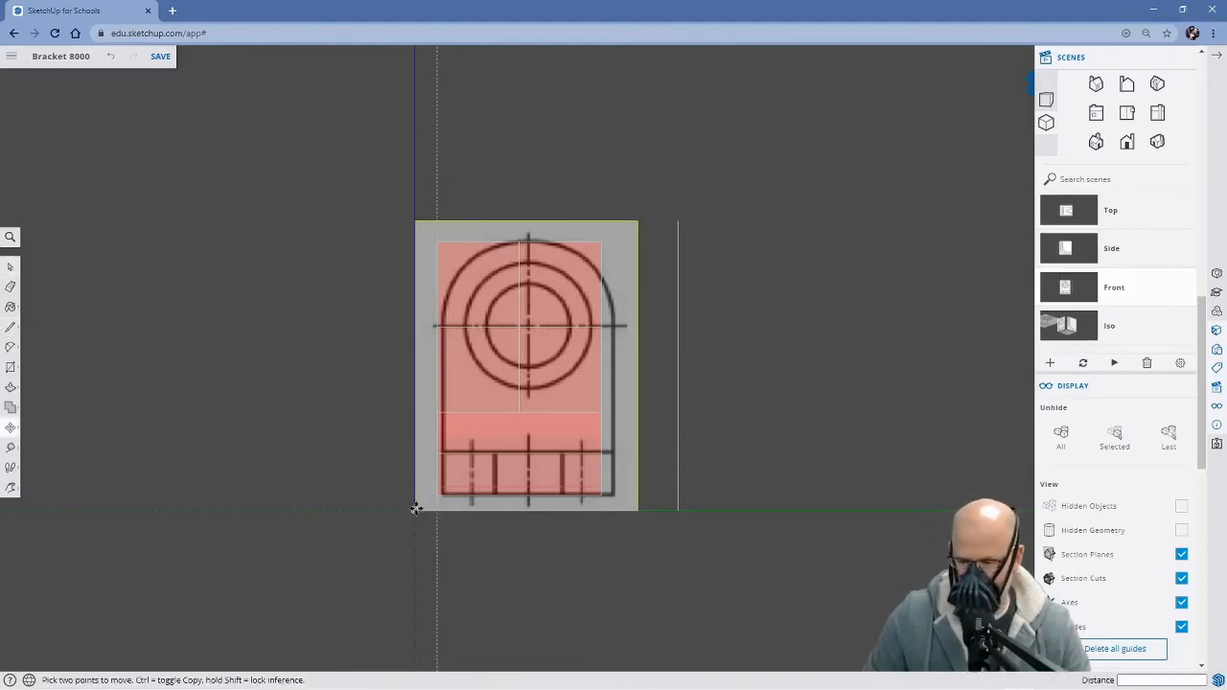
{"action": "left_click", "coordinate": [415, 509]}
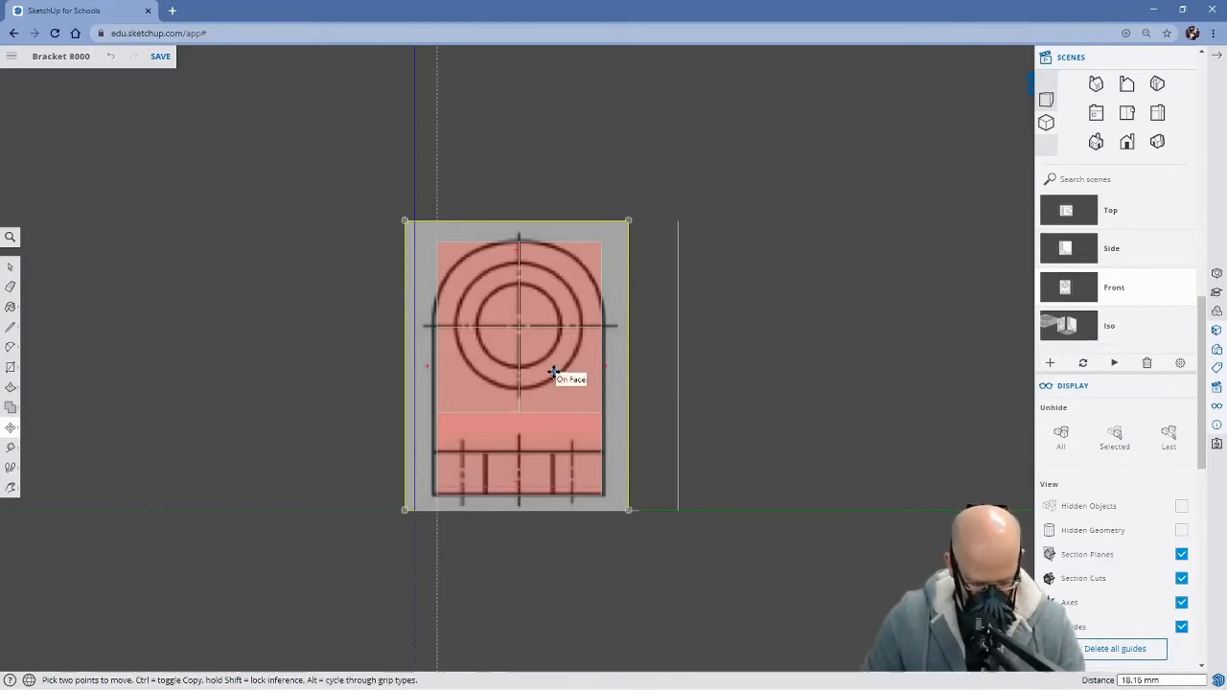
Start a circle on the upright face, centred where the two centre lines cross
{"action": "key", "text": "c"}
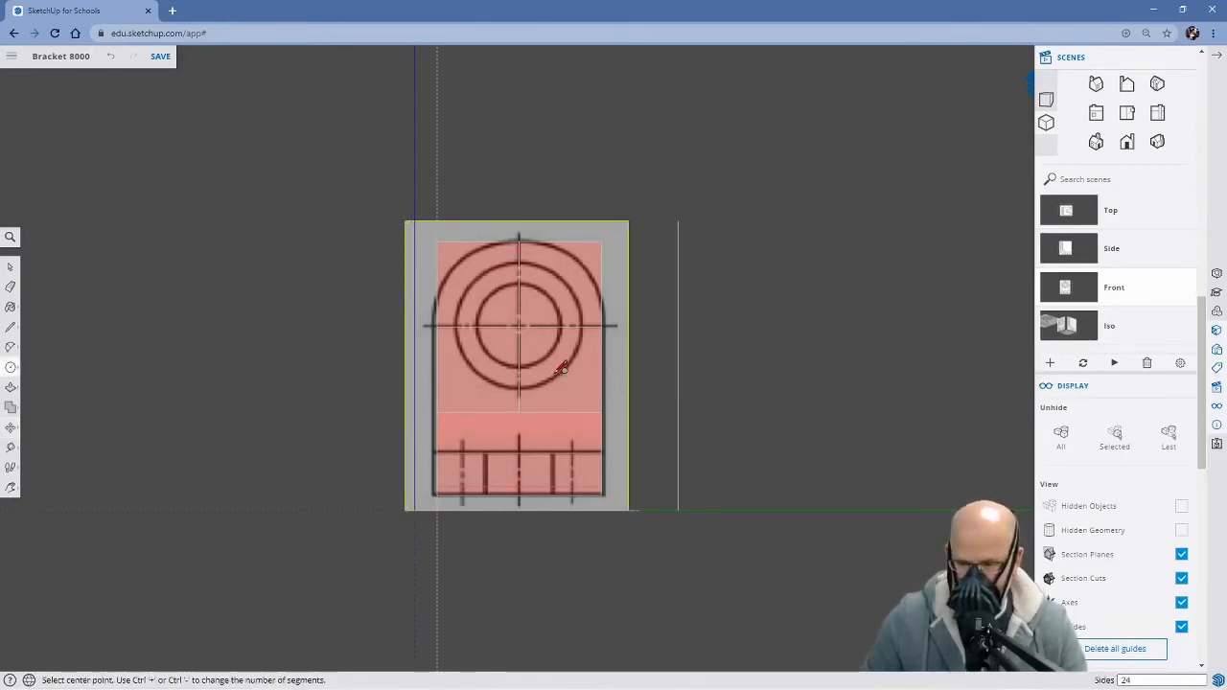
{"action": "left_click", "coordinate": [519, 326]}
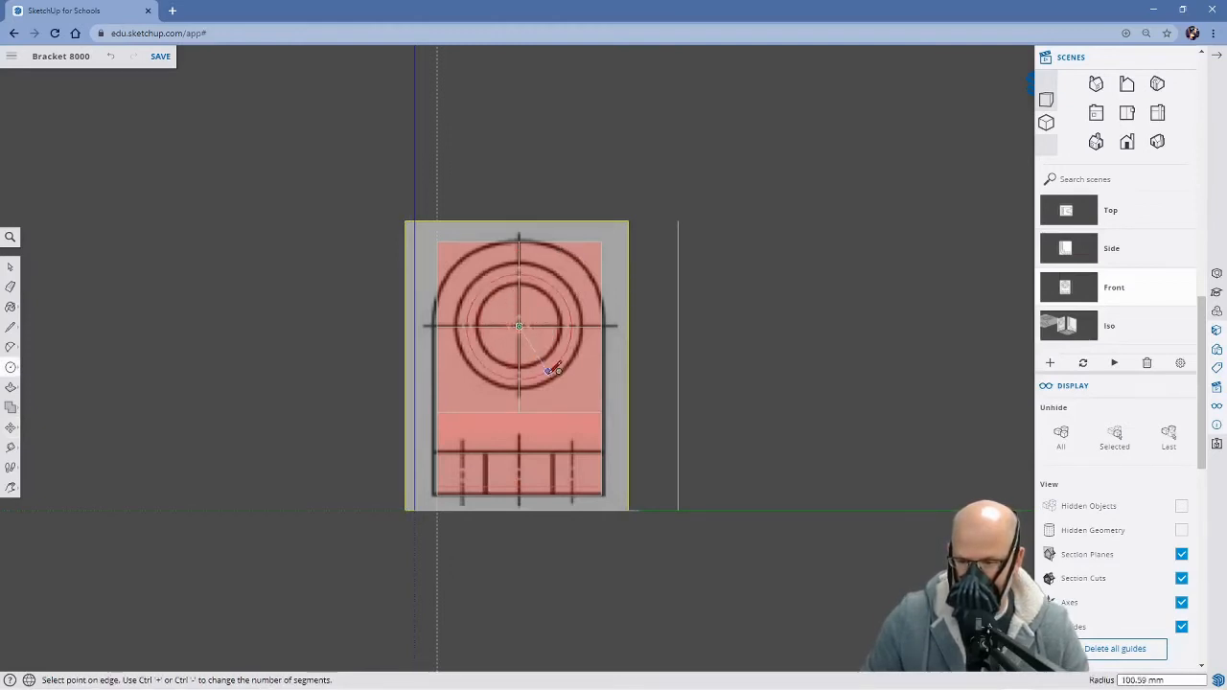
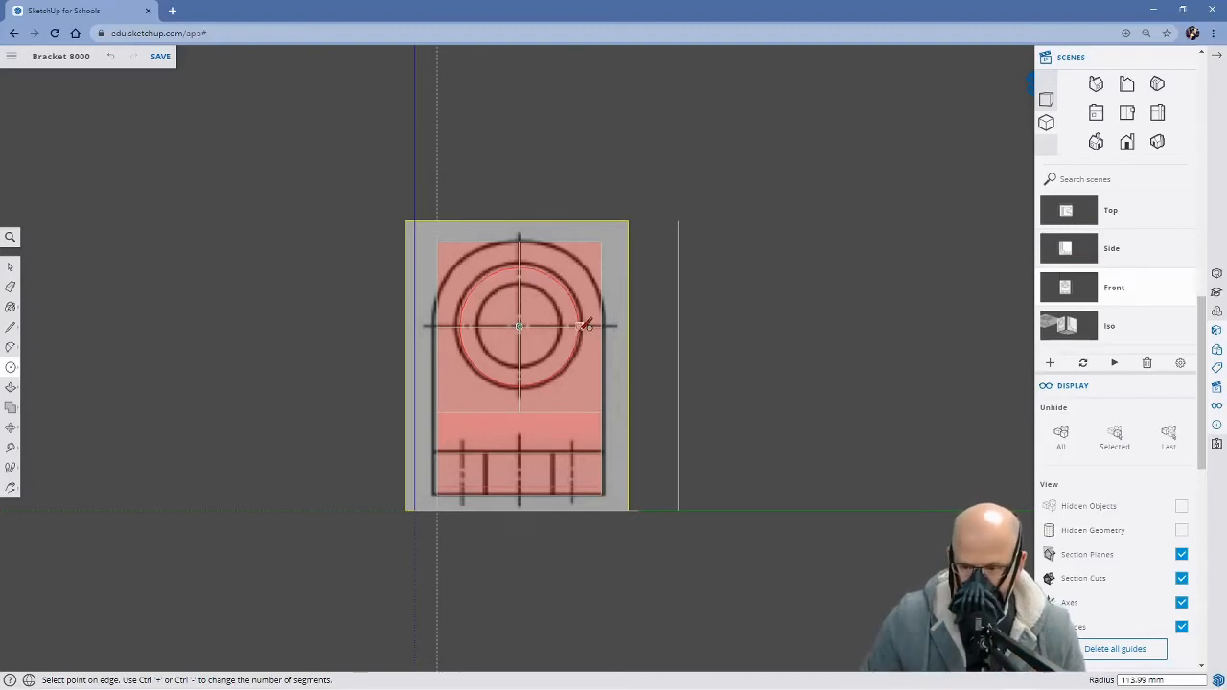
Finish the circle on the upright face with a radius of about 120 mm and check the recess in the Side and Top scenes
{"action": "left_click", "coordinate": [591, 326]}
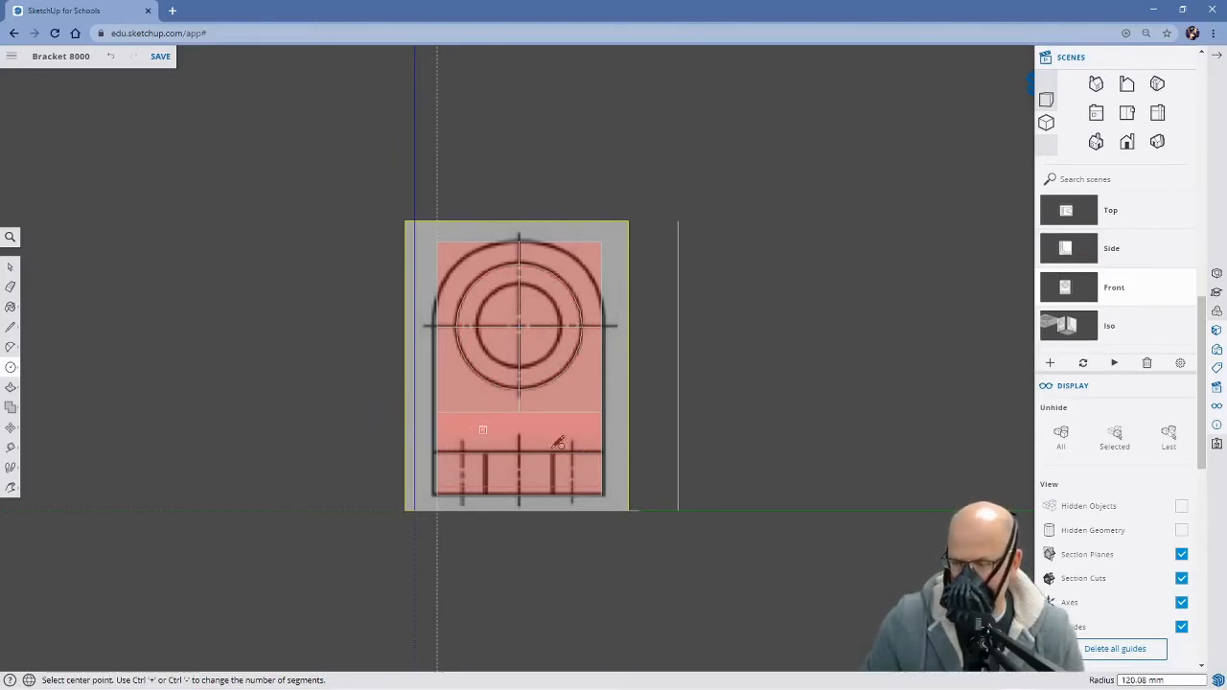
{"action": "left_click", "coordinate": [1090, 248]}
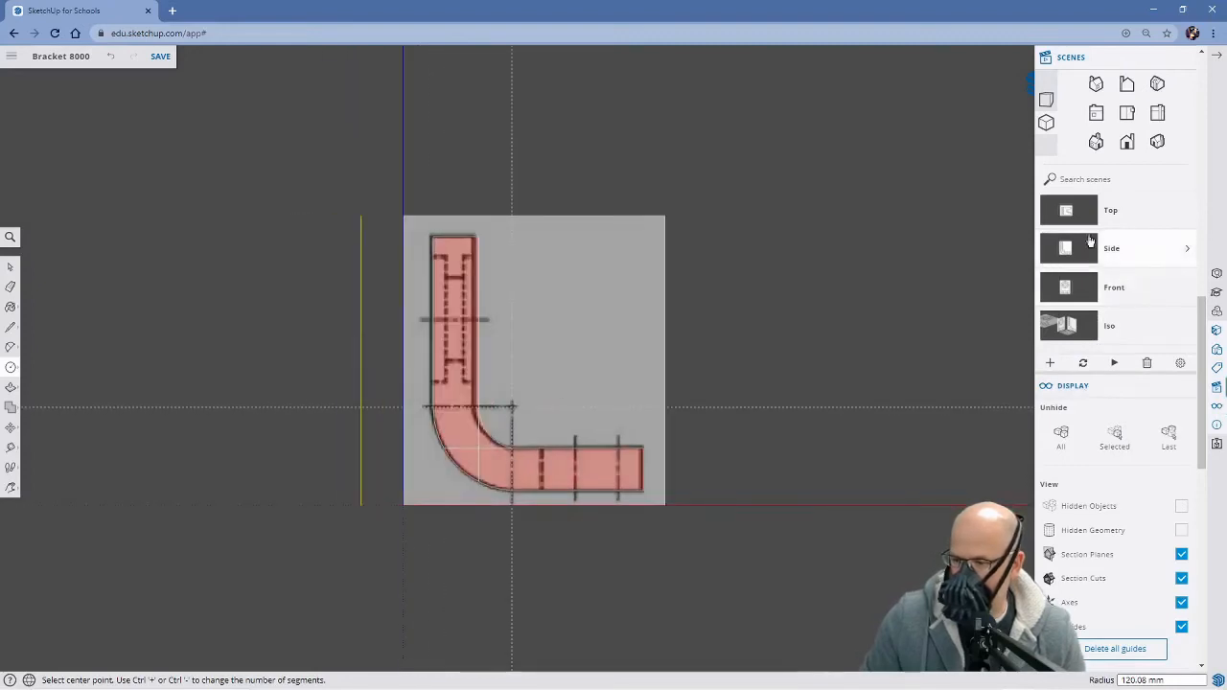
{"action": "left_click", "coordinate": [1086, 221]}
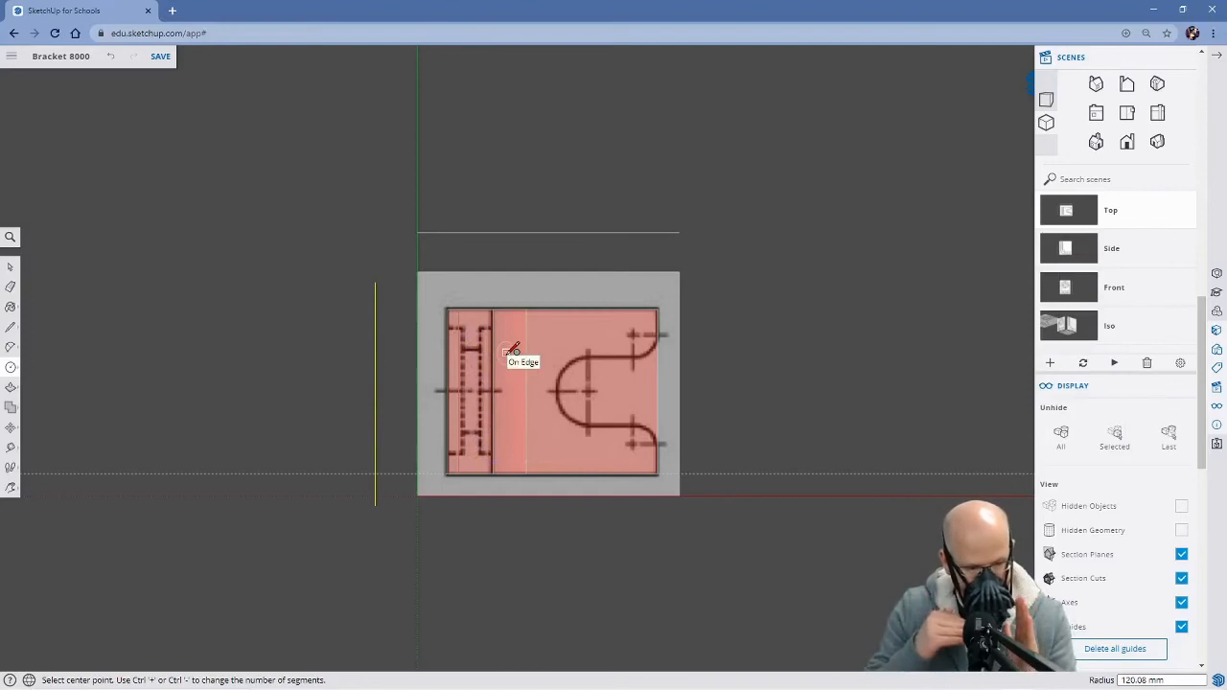
{"action": "mouse_move", "coordinate": [602, 507]}
{"action": "middle_mouse_down"}
{"action": "mouse_move", "coordinate": [419, 370]}
{"action": "mouse_move", "coordinate": [416, 324]}
{"action": "mouse_move", "coordinate": [498, 342]}
{"action": "mouse_move", "coordinate": [488, 307]}
{"action": "middle_mouse_up"}
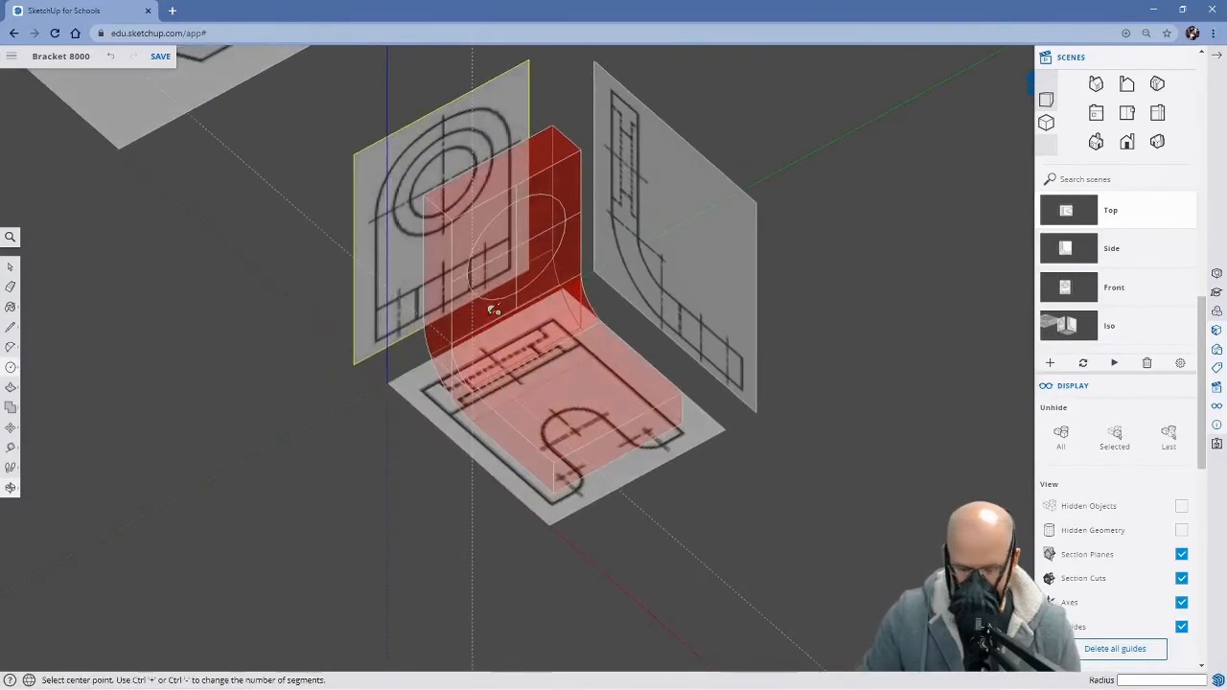
Erase the centre-line segments inside the circle and undo the accidental deletion of the front reference image
{"action": "key", "text": "e"}
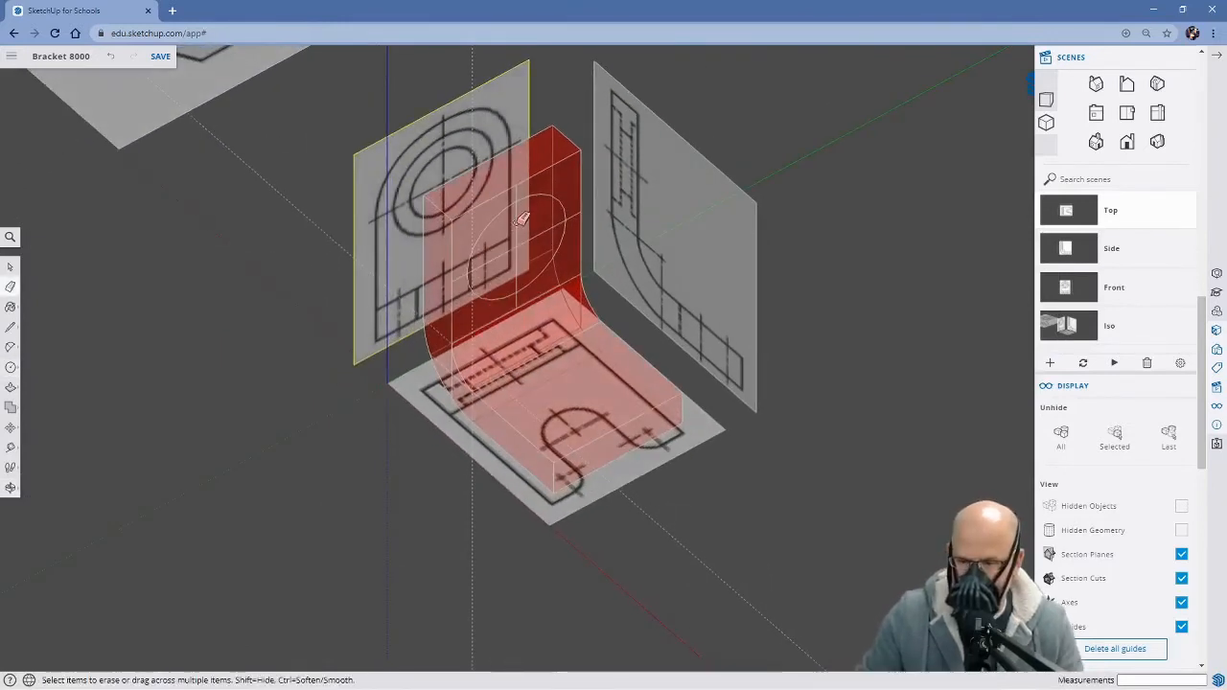
{"action": "left_click", "coordinate": [525, 239]}
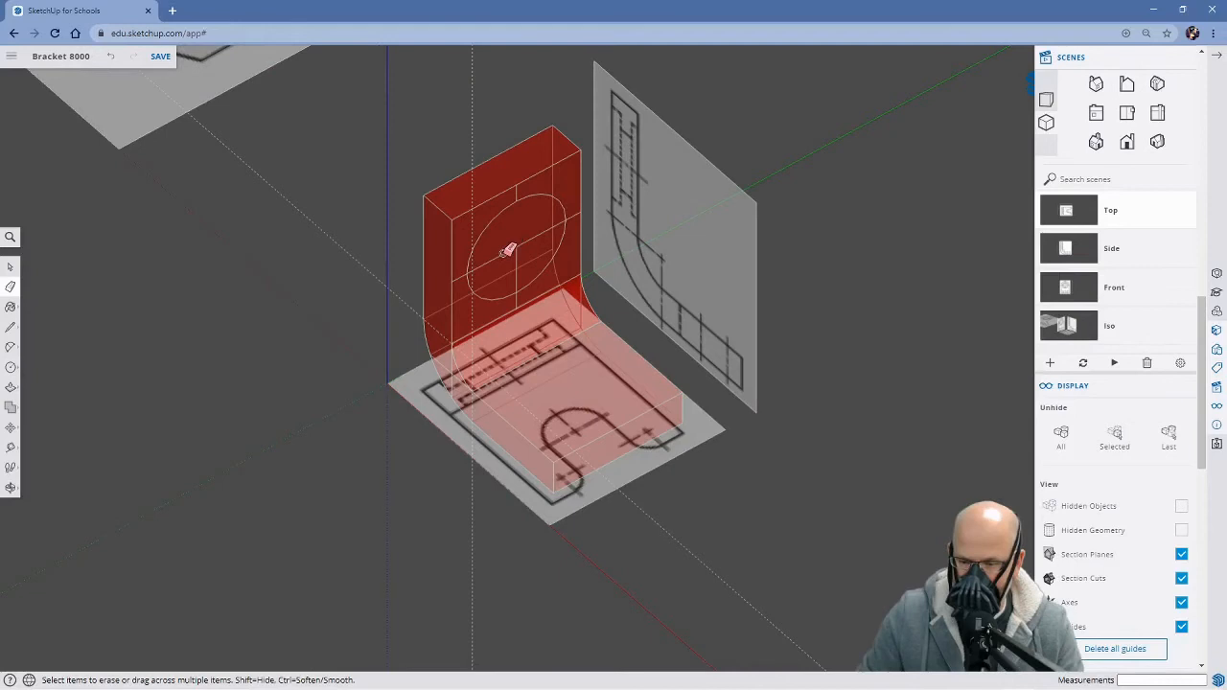
{"action": "key", "text": "ctrl+z"}
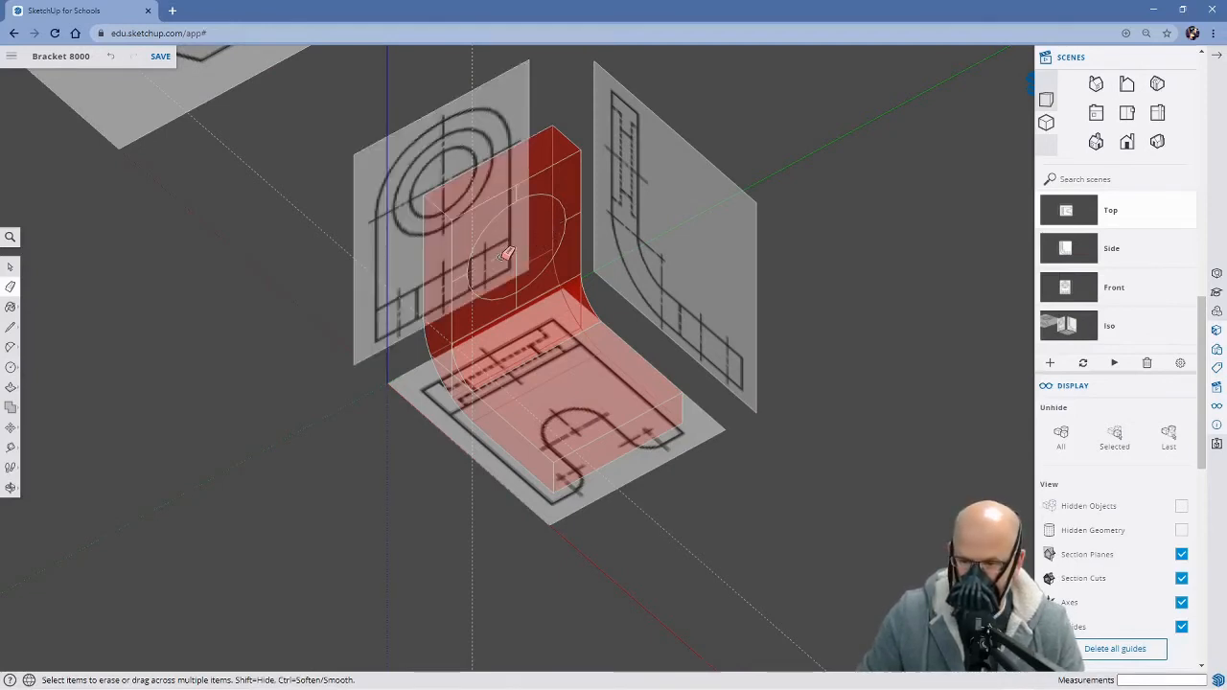
Push the circular face about 23 mm into the upright, matching the recess depth on the Top reference image
{"action": "middle_click_drag", "start_coordinate": [353, 413], "coordinate": [429, 446]}
{"action": "key", "text": "p"}
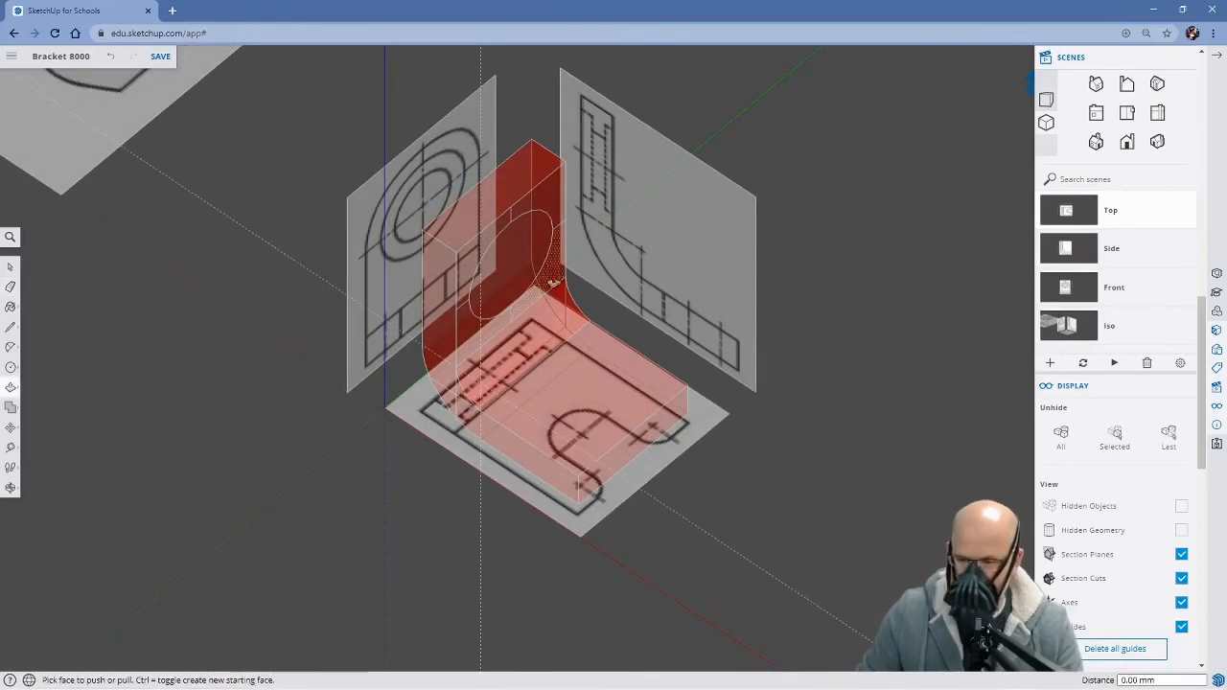
{"action": "left_click", "coordinate": [517, 282]}
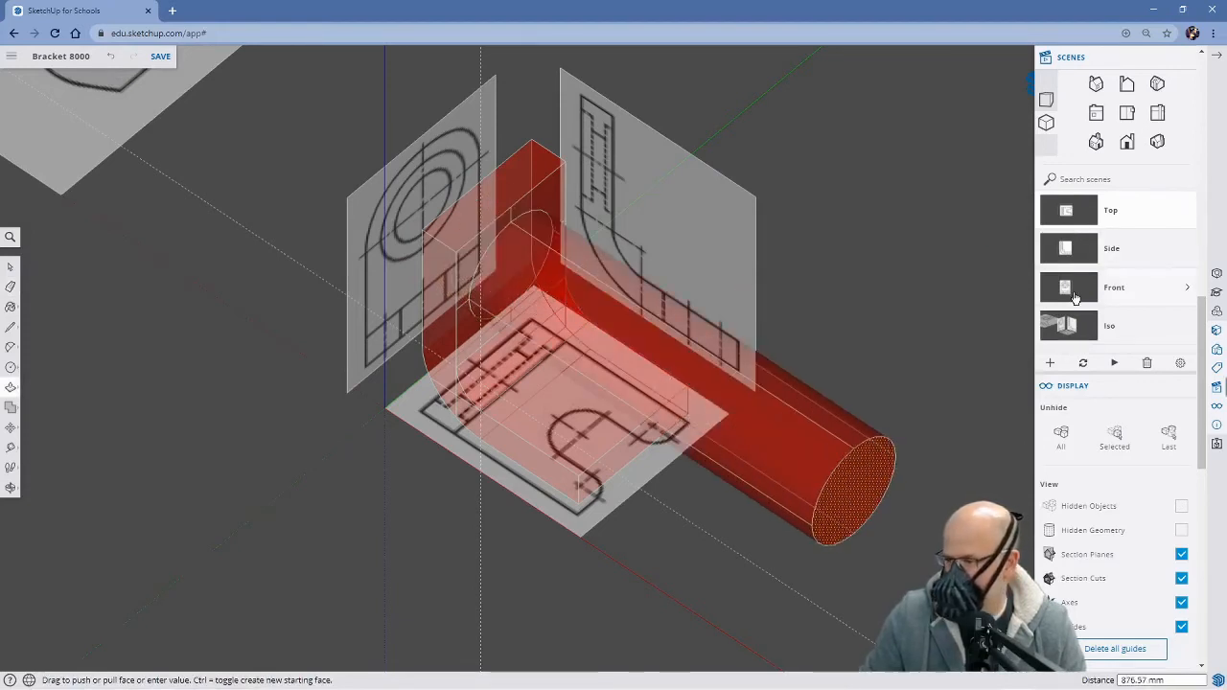
{"action": "left_click", "coordinate": [1071, 215]}
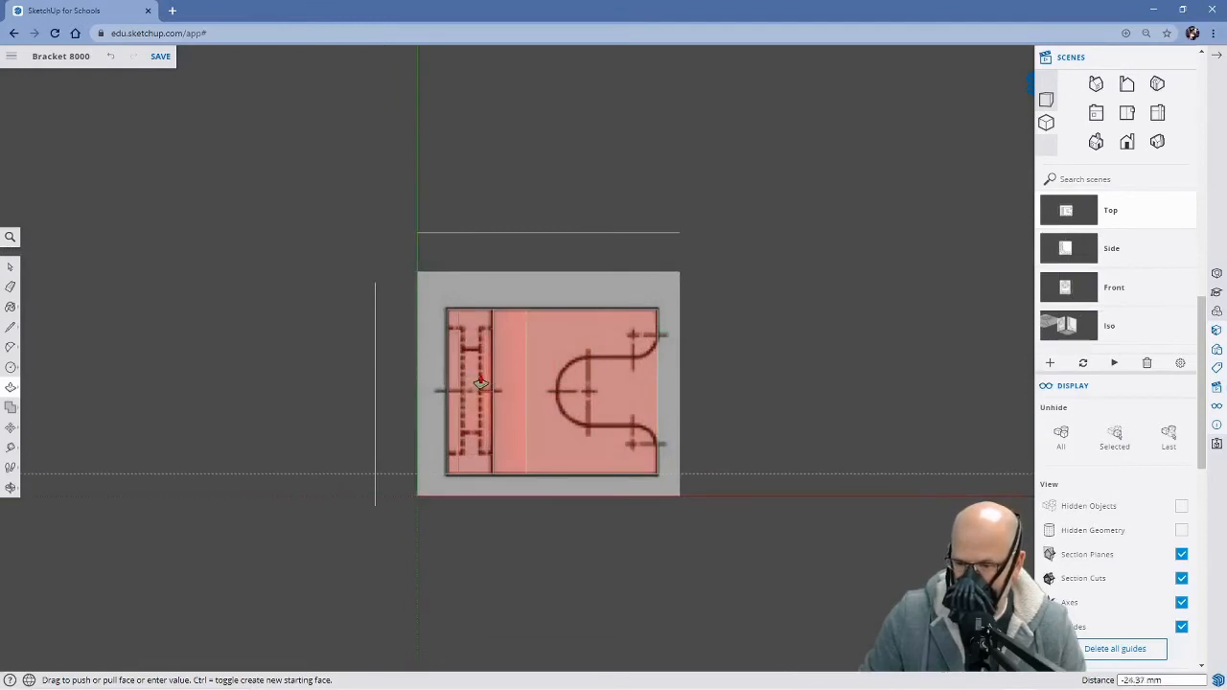
{"action": "left_click", "coordinate": [482, 383]}
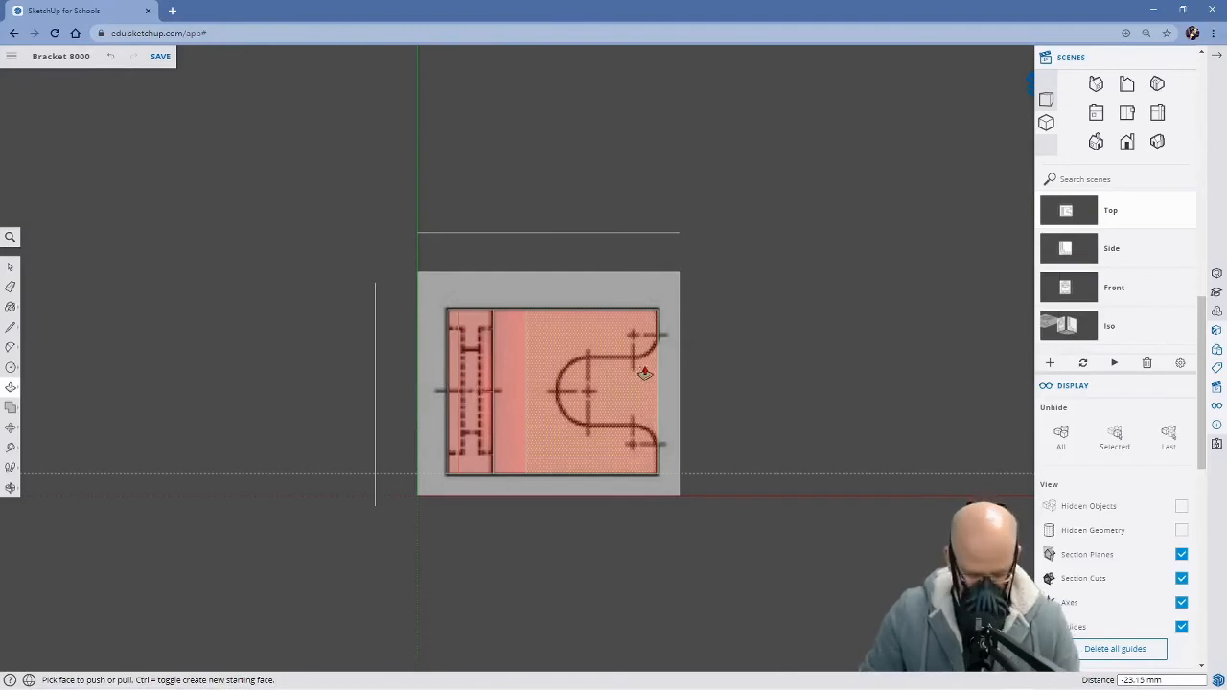
{"action": "middle_click_drag", "start_coordinate": [795, 428], "coordinate": [364, 230]}
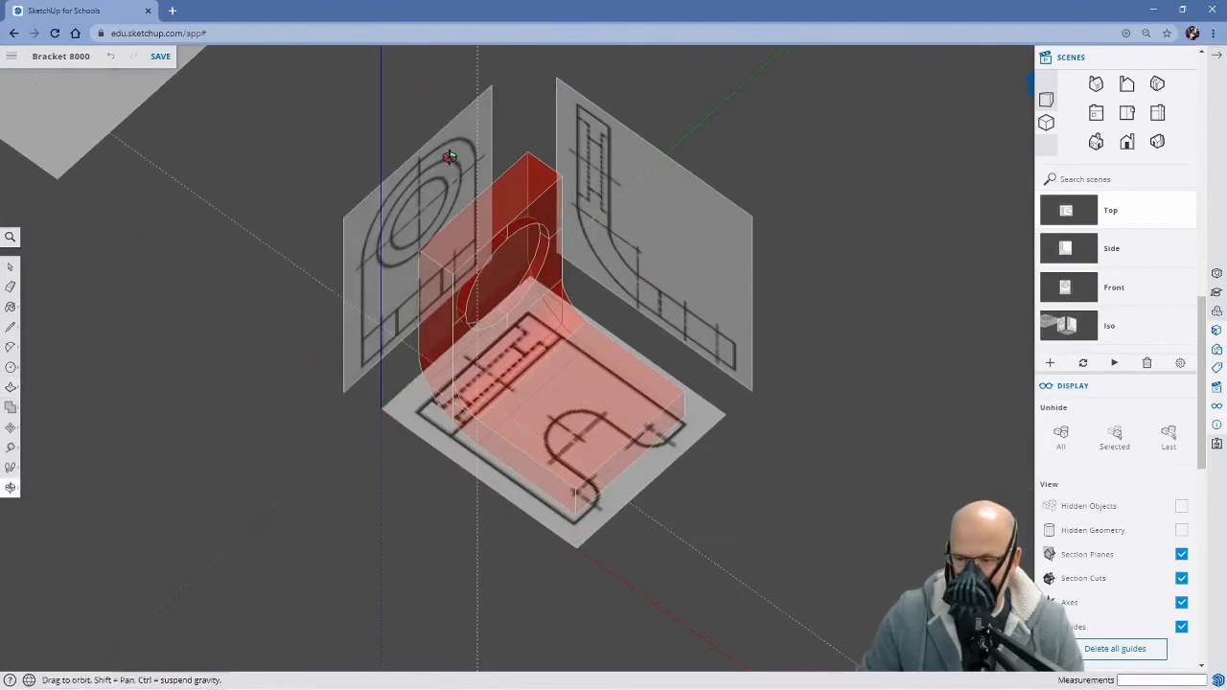
Turn off X-ray transparency to show the bracket opaque and inspect the circular recess in the upright
{"action": "left_click", "coordinate": [9, 239]}
{"action": "type", "text": "x"}
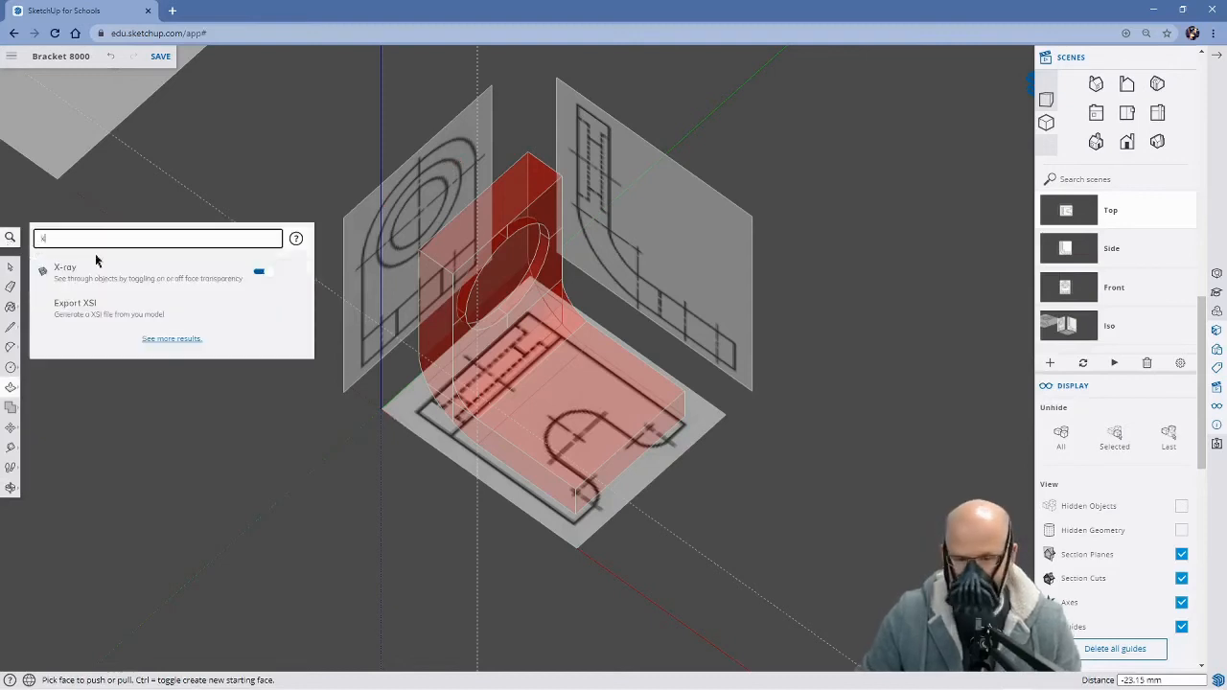
{"action": "left_click", "coordinate": [266, 273]}
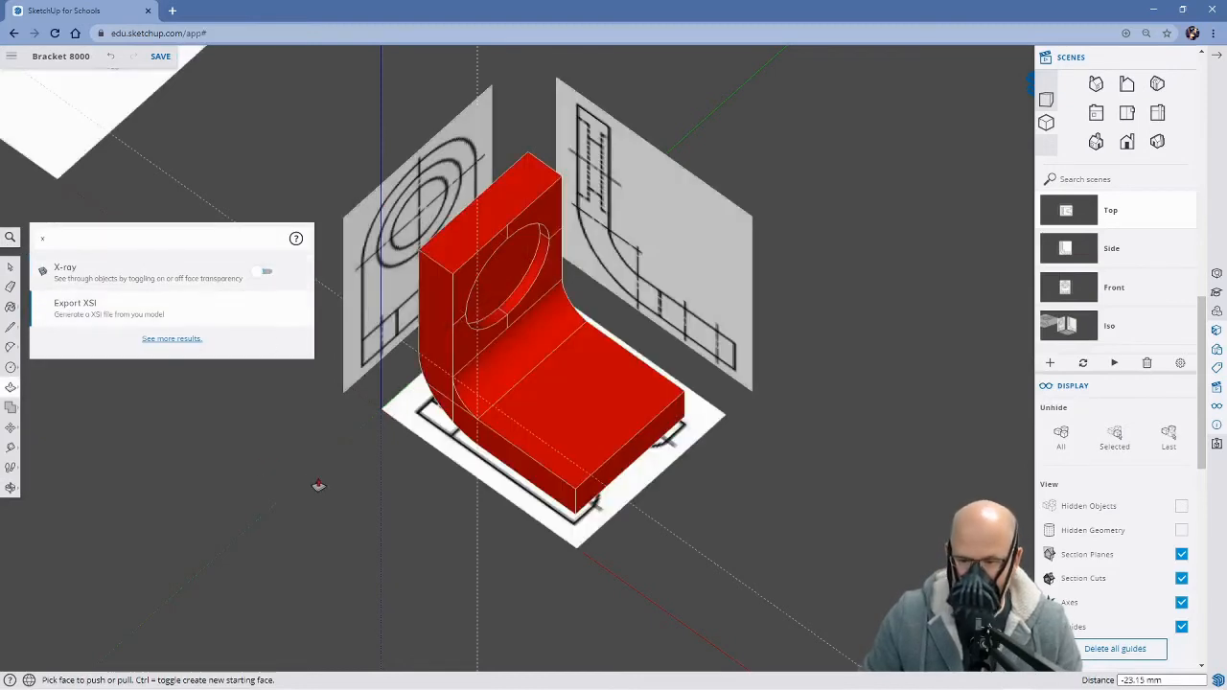
{"action": "key", "text": "space"}
{"action": "left_click", "coordinate": [367, 516]}
{"action": "key", "text": "o"}
{"action": "left_click_drag", "start_coordinate": [367, 515], "coordinate": [310, 353]}
{"action": "middle_click_drag", "start_coordinate": [310, 353], "coordinate": [315, 352]}
{"action": "middle_click_drag", "start_coordinate": [332, 518], "coordinate": [345, 486]}
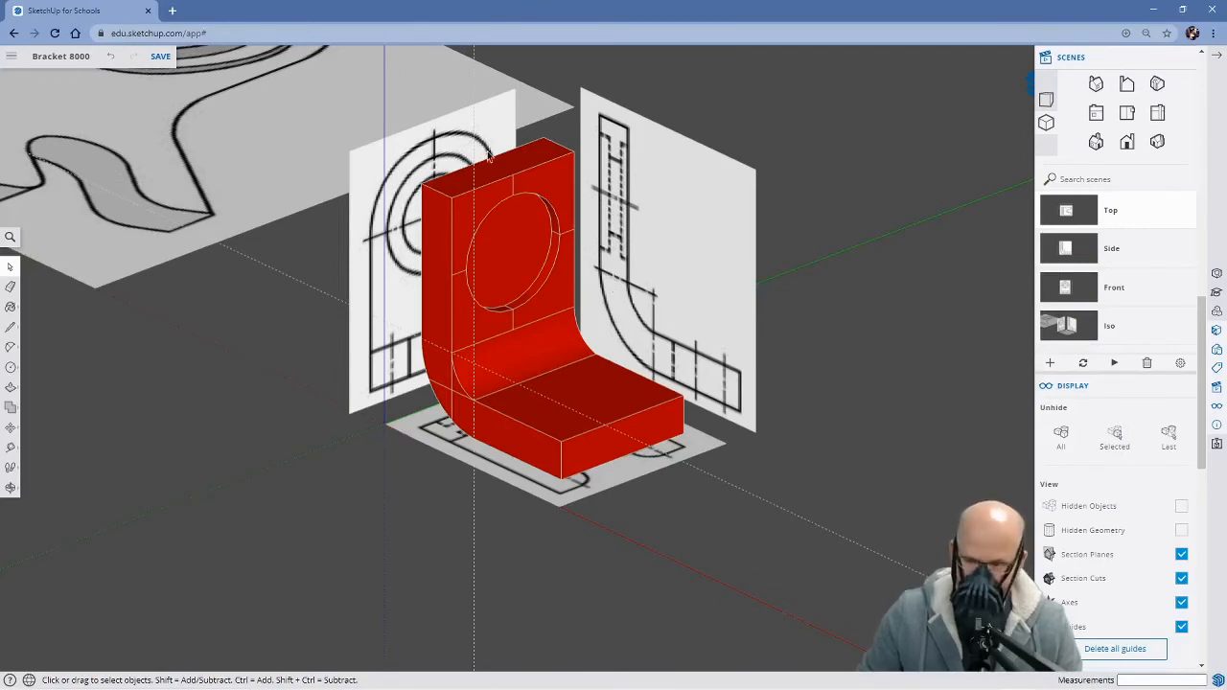
Erase the leftover centre-line segments around the circular recess on the upright face
{"action": "key", "text": "e"}
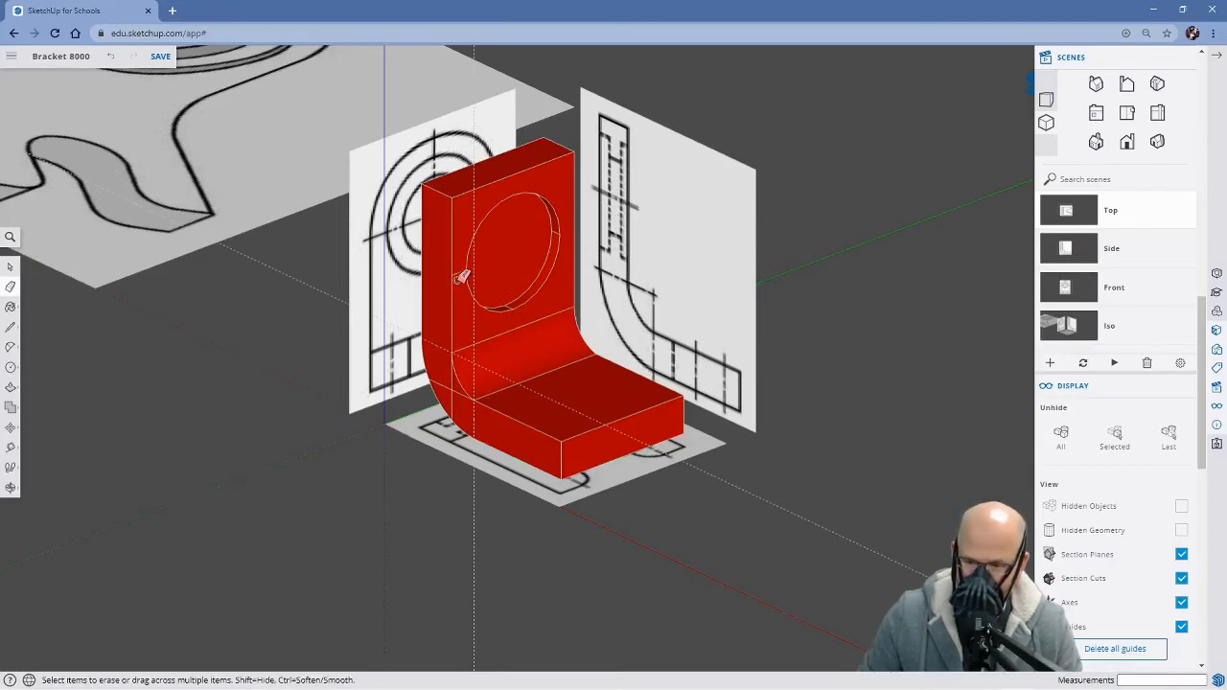
{"action": "middle_click_drag", "start_coordinate": [538, 293], "coordinate": [466, 301]}
{"action": "mouse_move", "coordinate": [548, 287]}
{"action": "middle_mouse_down"}
{"action": "mouse_move", "coordinate": [735, 308]}
{"action": "mouse_move", "coordinate": [694, 260]}
{"action": "middle_mouse_up"}
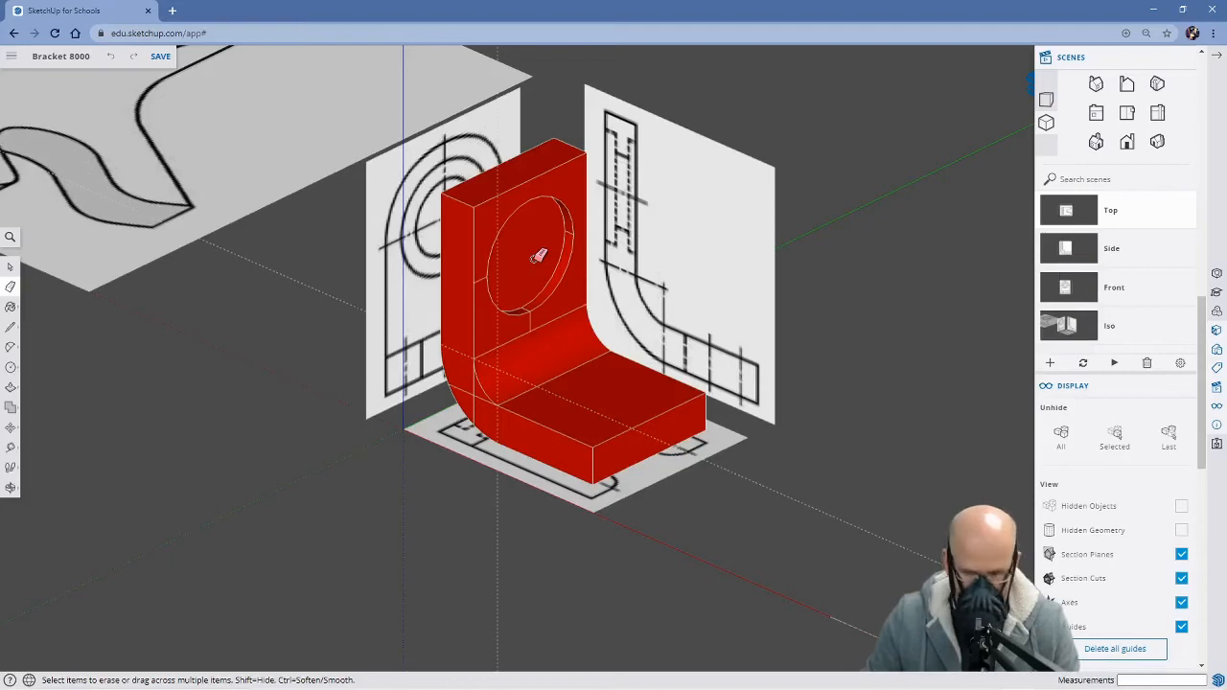
Undo the circular recess and try to copy the flat circular face toward the back of the upright
{"action": "key", "text": "ctrl+z"}
{"action": "key", "text": "ctrl+z"}
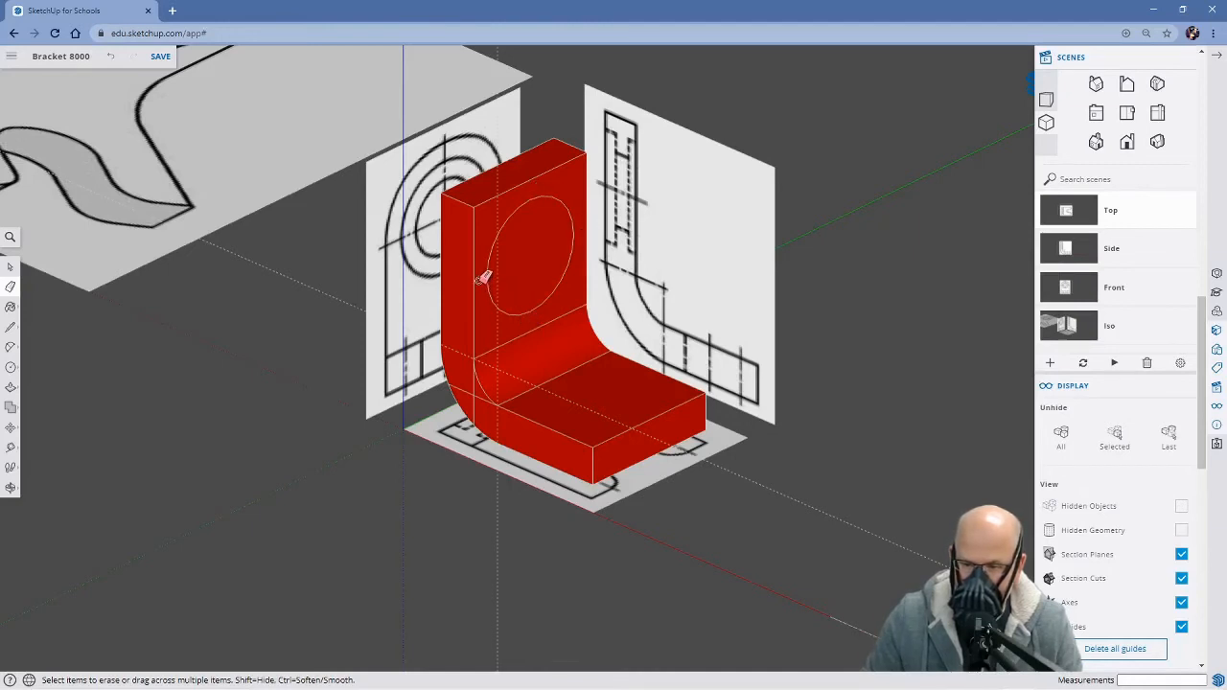
{"action": "key", "text": "space"}
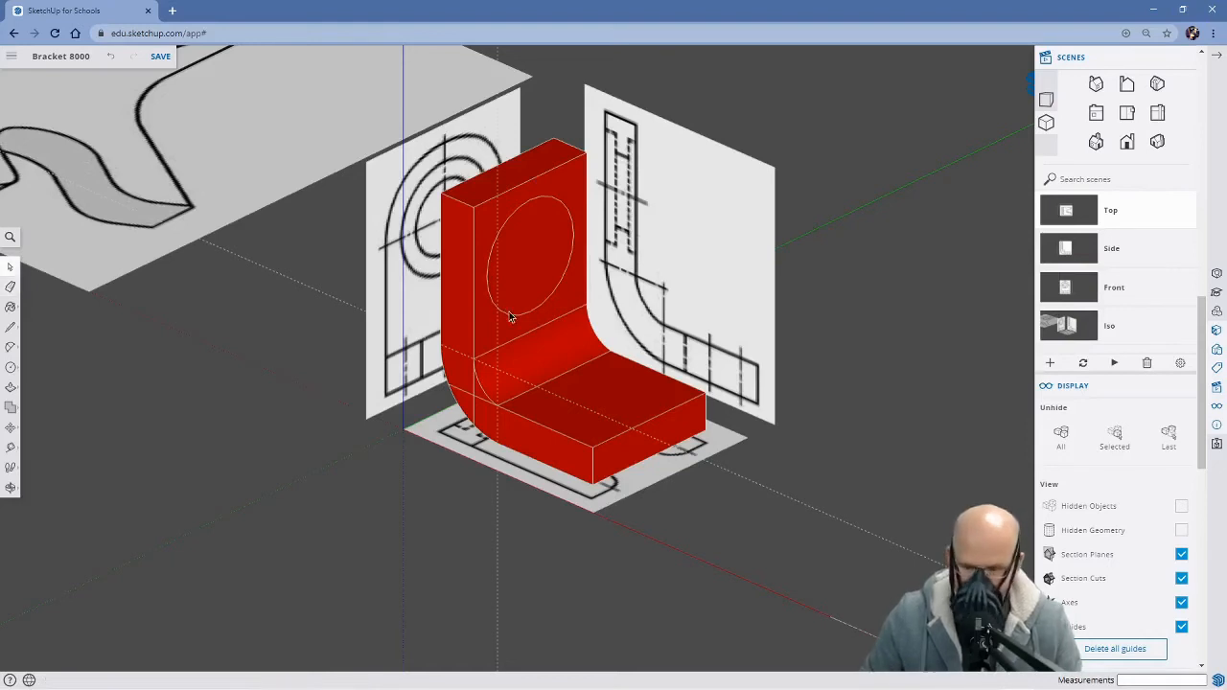
{"action": "left_click", "coordinate": [537, 258]}
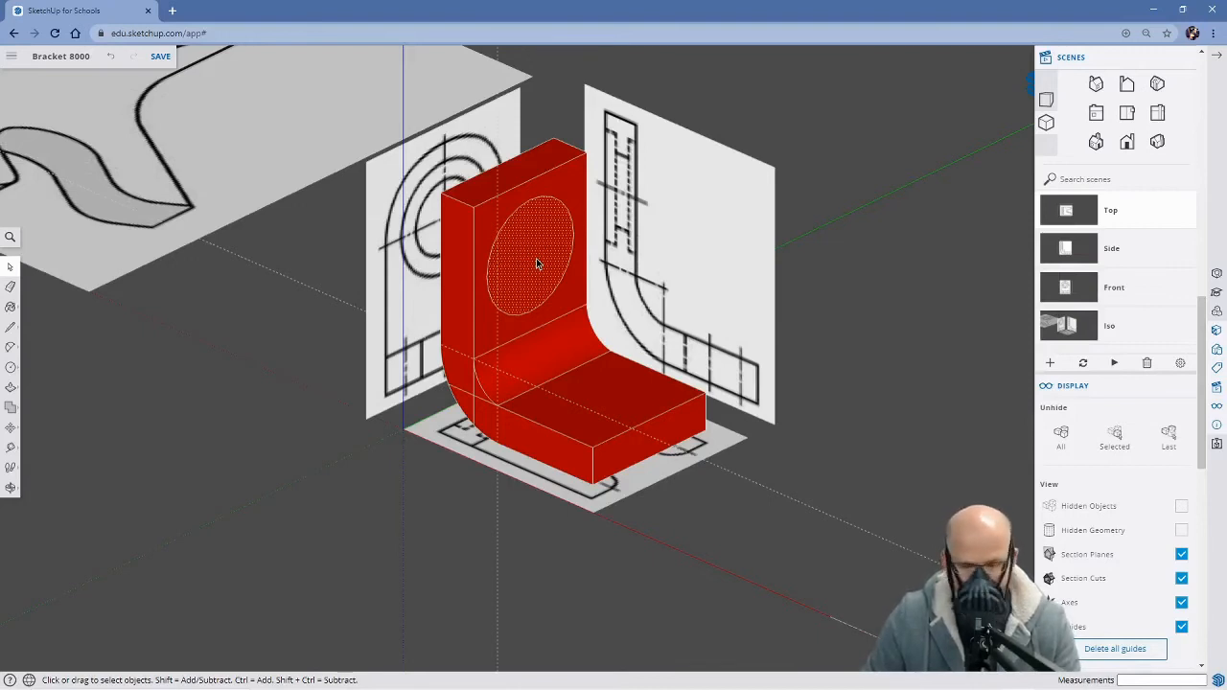
{"action": "key", "text": "m"}
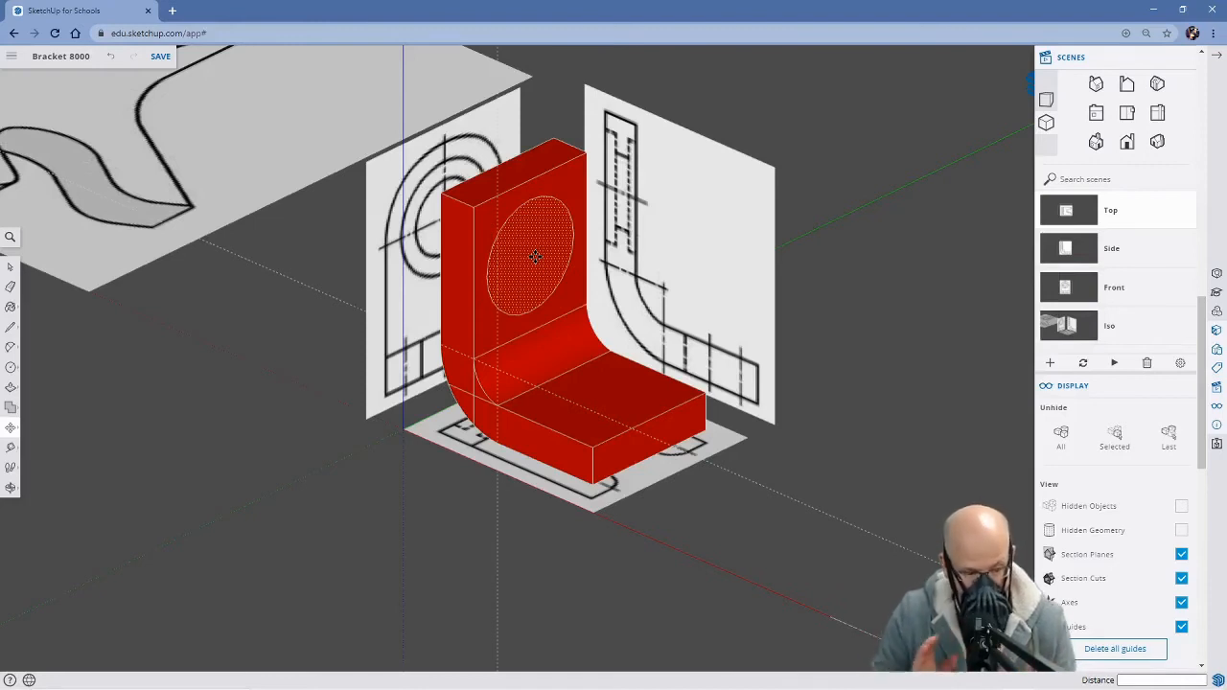
{"action": "key", "text": "m"}
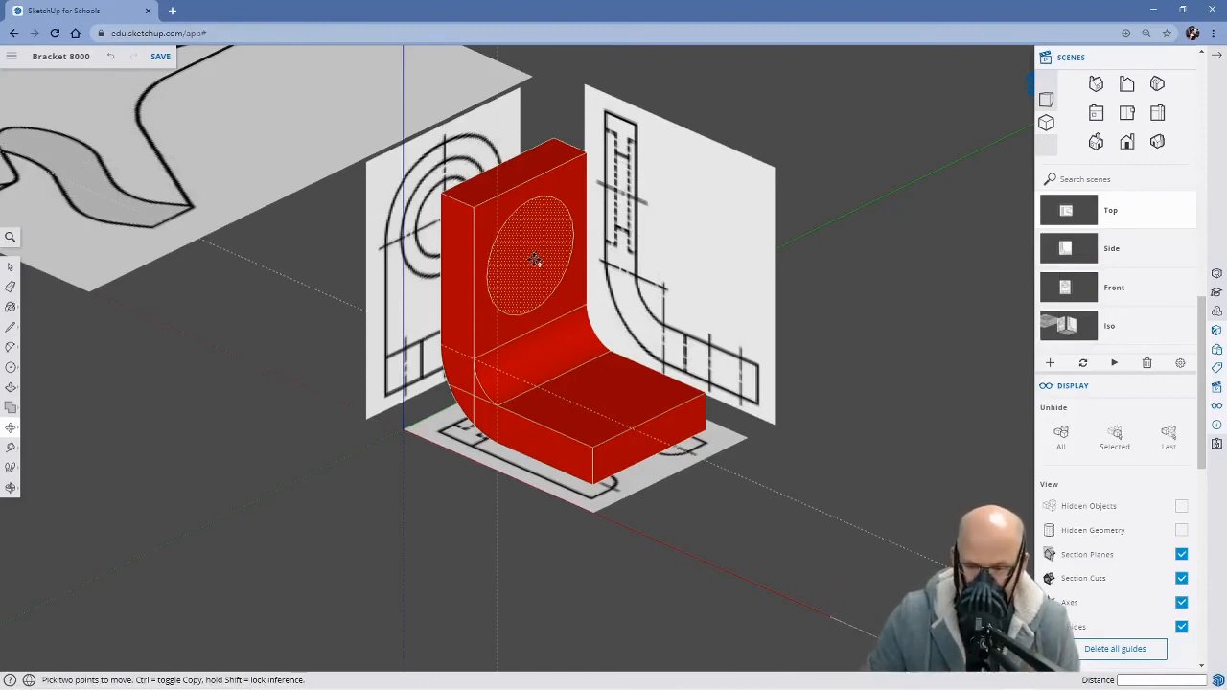
{"action": "left_click", "coordinate": [527, 283]}
{"action": "key", "text": "ctrl"}
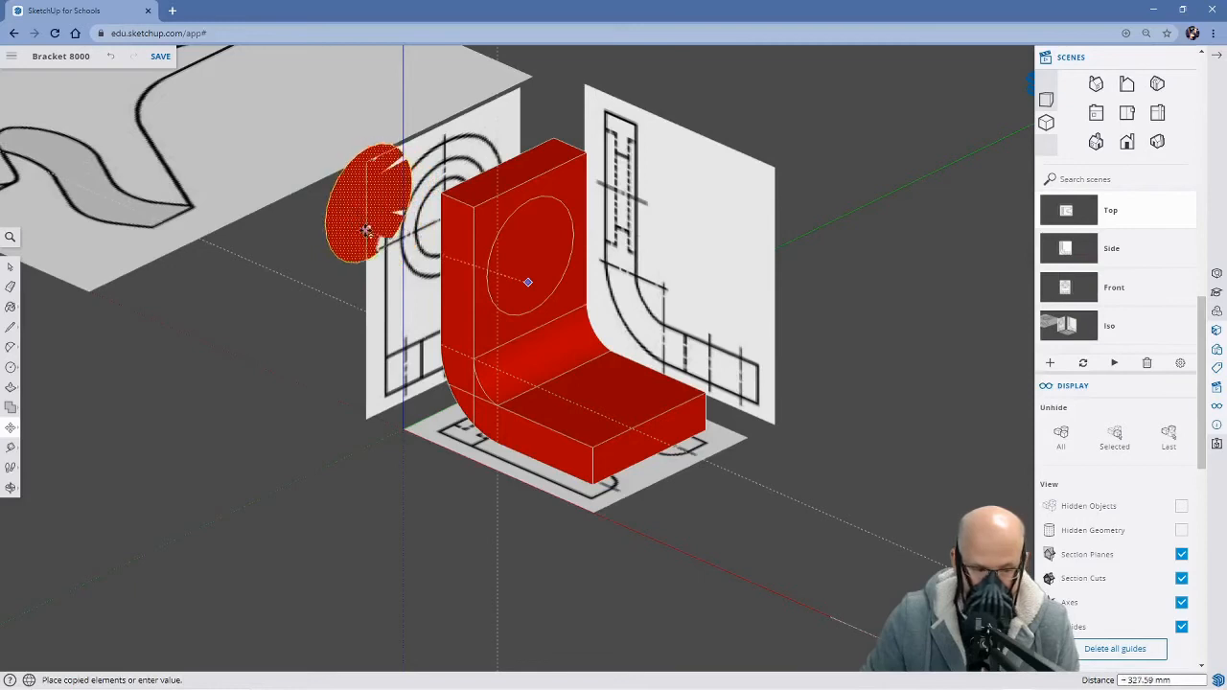
Try to close the upright's open back with a diagonal of about 466 mm and a line of about 313 mm along its lower edge
{"action": "middle_click_drag", "start_coordinate": [366, 241], "coordinate": [814, 186]}
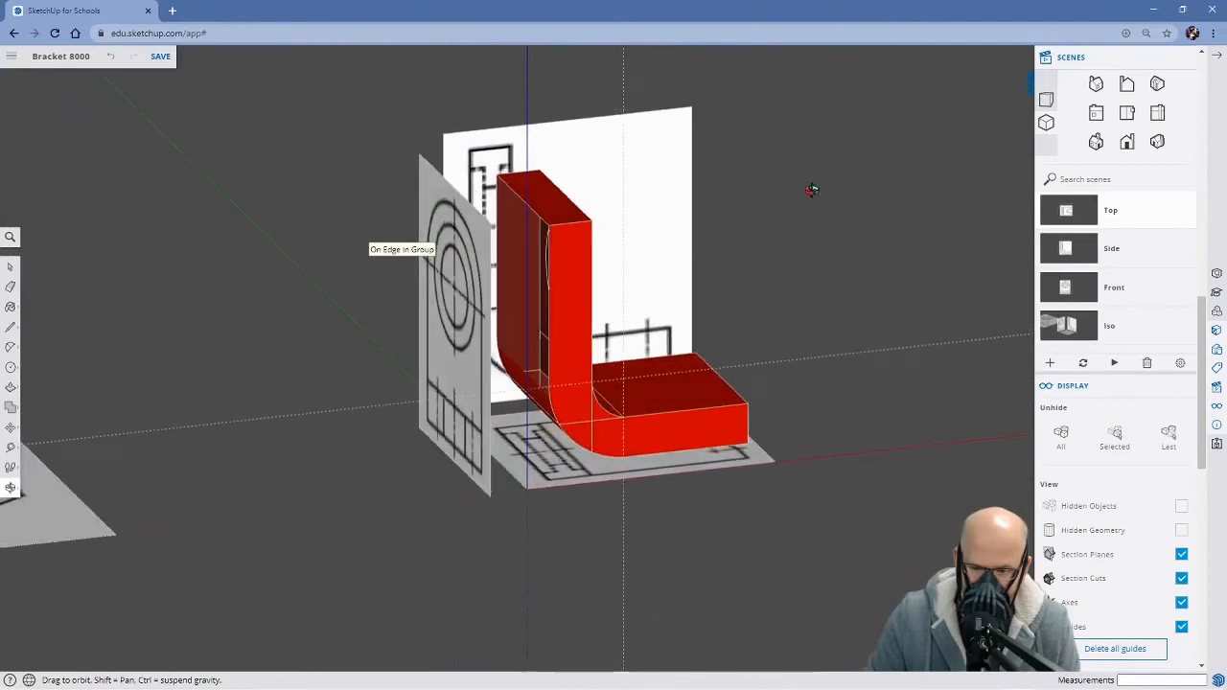
{"action": "key", "text": "m"}
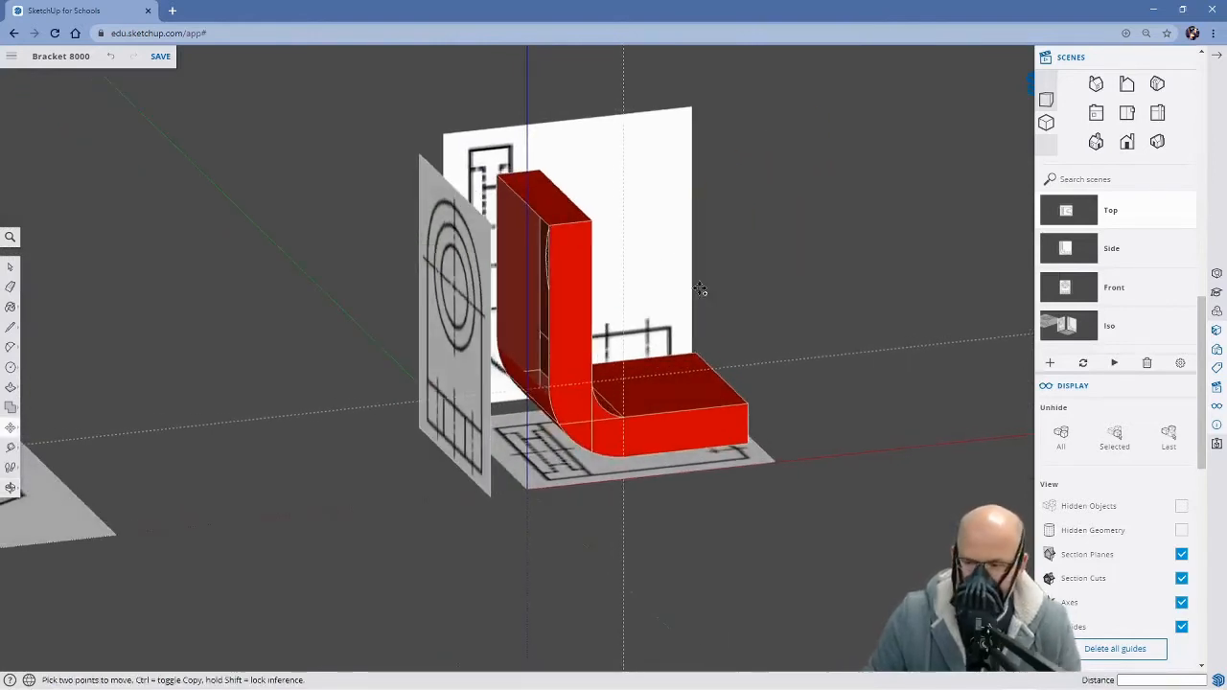
{"action": "middle_click_drag", "start_coordinate": [759, 343], "coordinate": [760, 264]}
{"action": "key", "text": "l"}
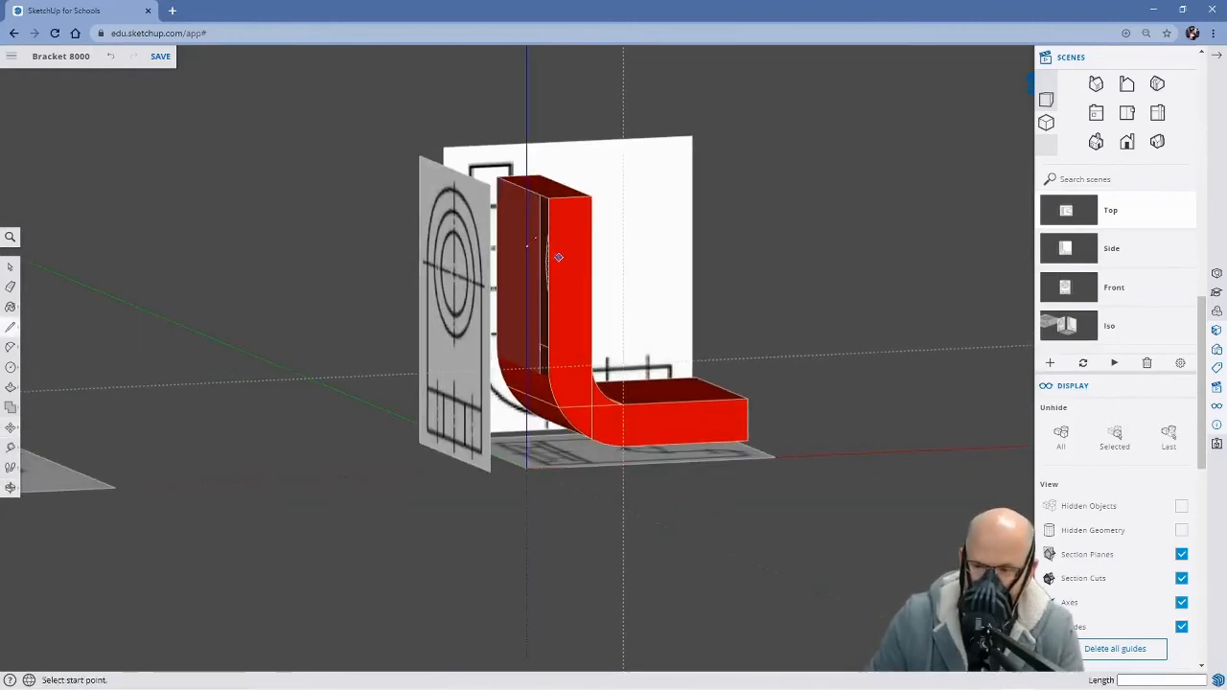
{"action": "left_click", "coordinate": [496, 178]}
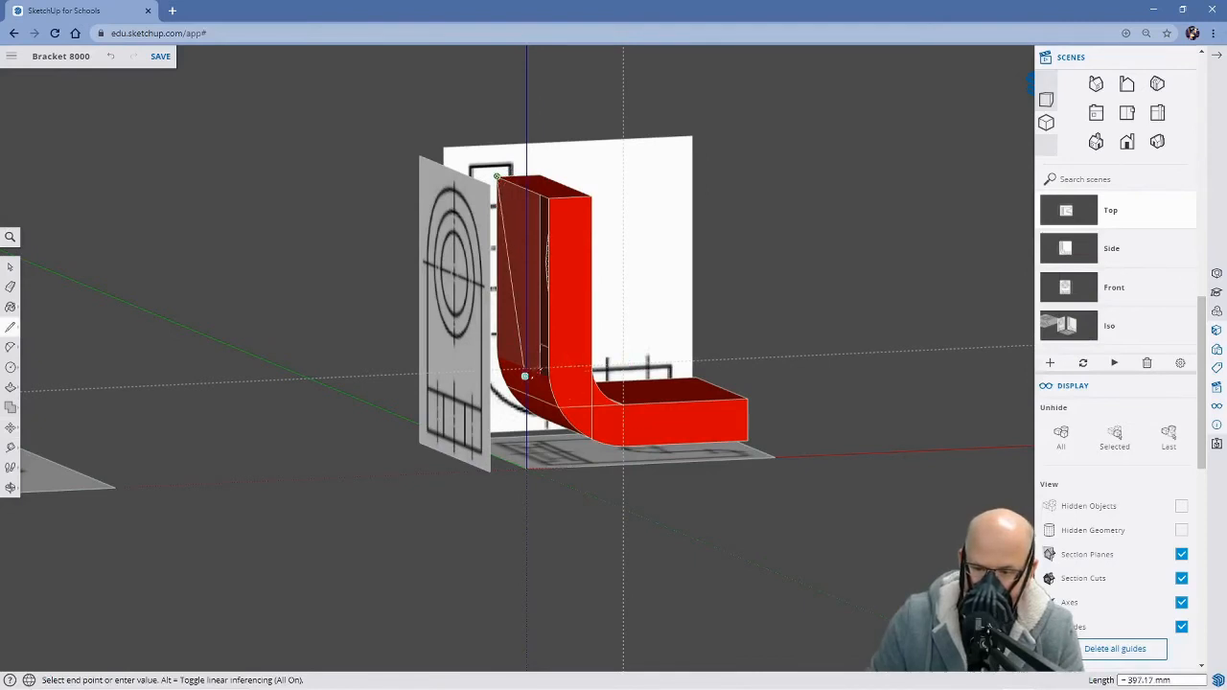
{"action": "scroll", "coordinate": [530, 378], "scroll_direction": "up", "scroll_amount": 3}
{"action": "scroll", "coordinate": [530, 379], "scroll_direction": "up", "scroll_amount": 3}
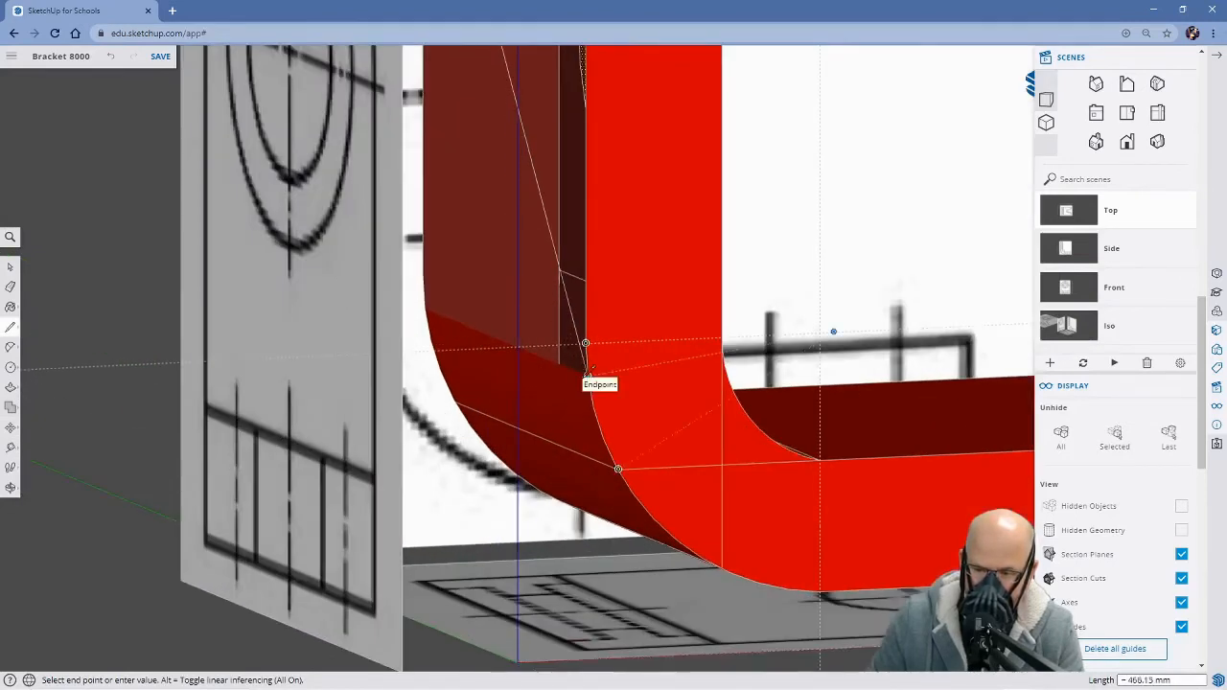
{"action": "left_click", "coordinate": [587, 369]}
{"action": "scroll", "coordinate": [587, 370], "scroll_direction": "down", "scroll_amount": 3}
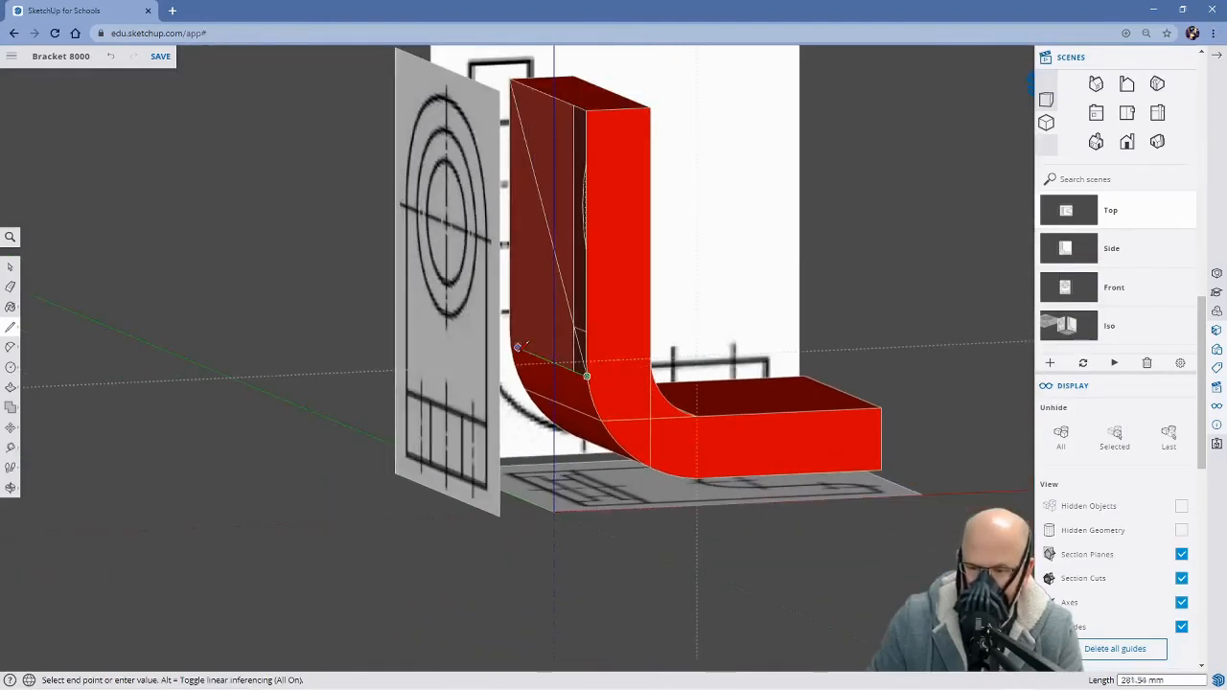
{"action": "left_click", "coordinate": [511, 345]}
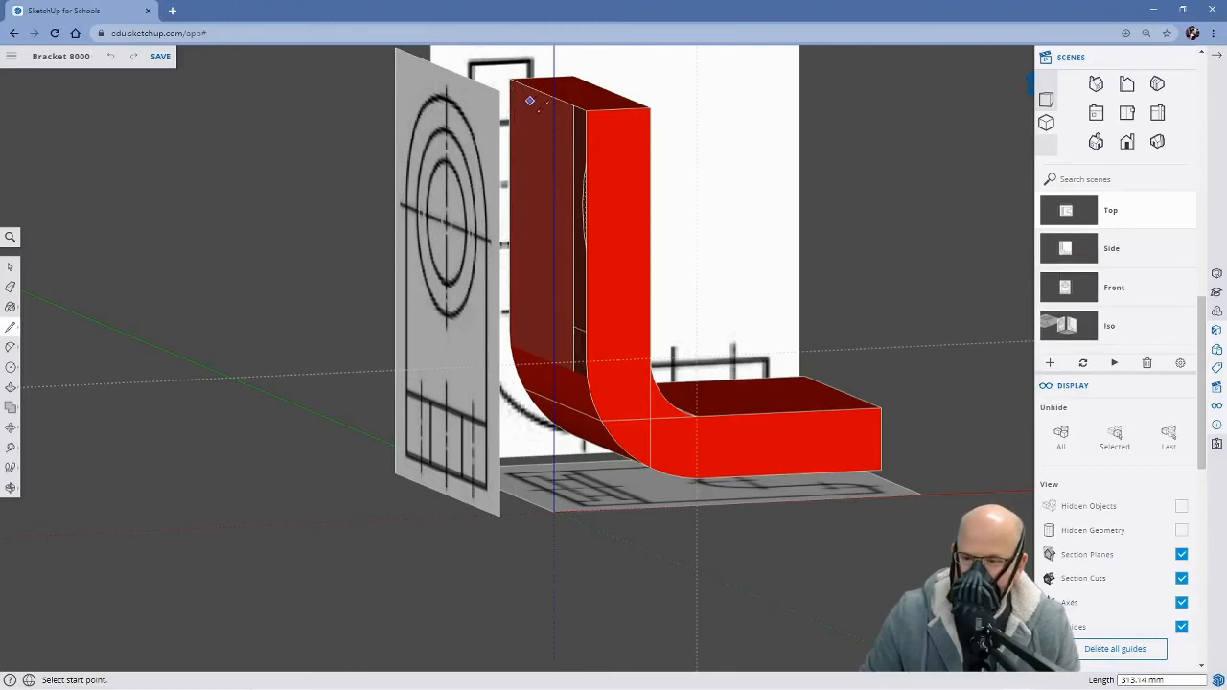
Erase the remaining centre-line segments inside and around the circle on the upright's front face
{"action": "middle_click_drag", "start_coordinate": [640, 333], "coordinate": [673, 467]}
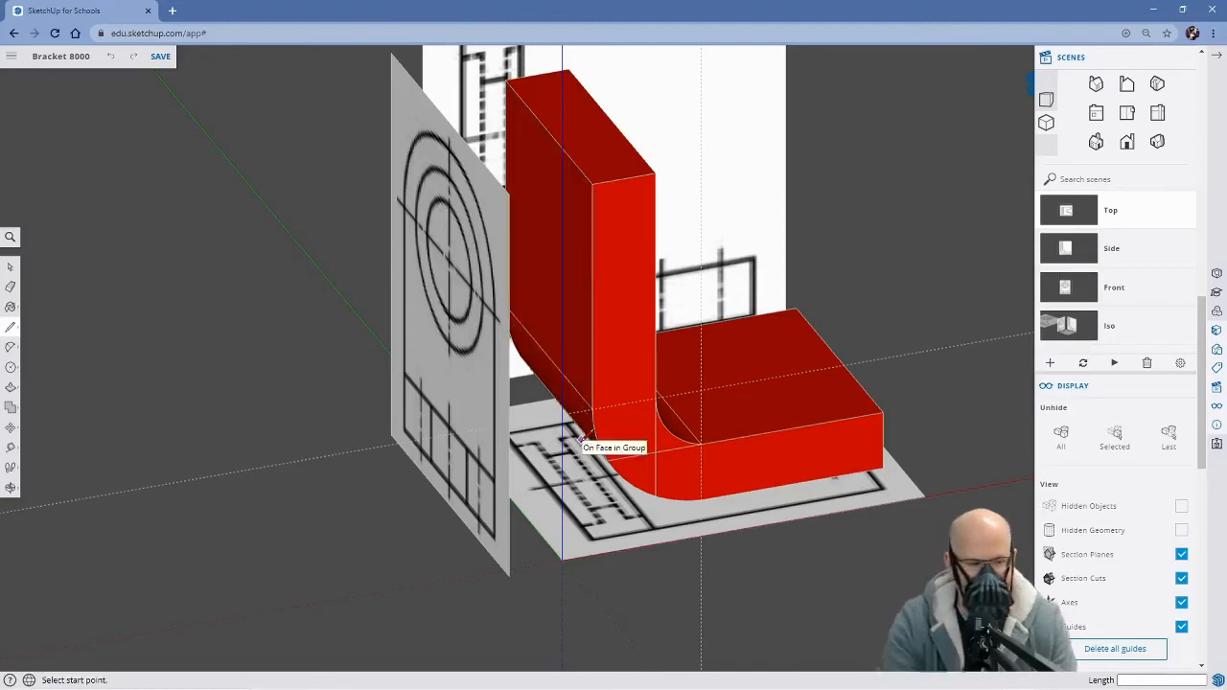
{"action": "middle_click_drag", "start_coordinate": [506, 317], "coordinate": [247, 359]}
{"action": "middle_click_drag", "start_coordinate": [589, 493], "coordinate": [653, 415]}
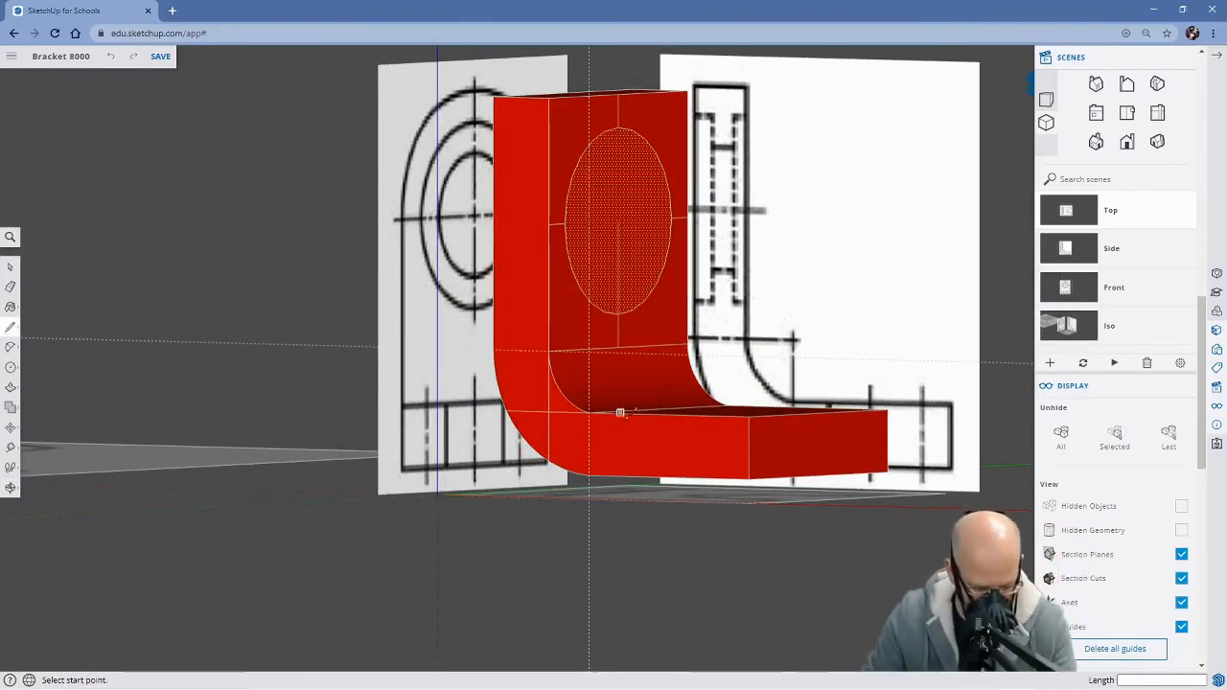
{"action": "key", "text": "e"}
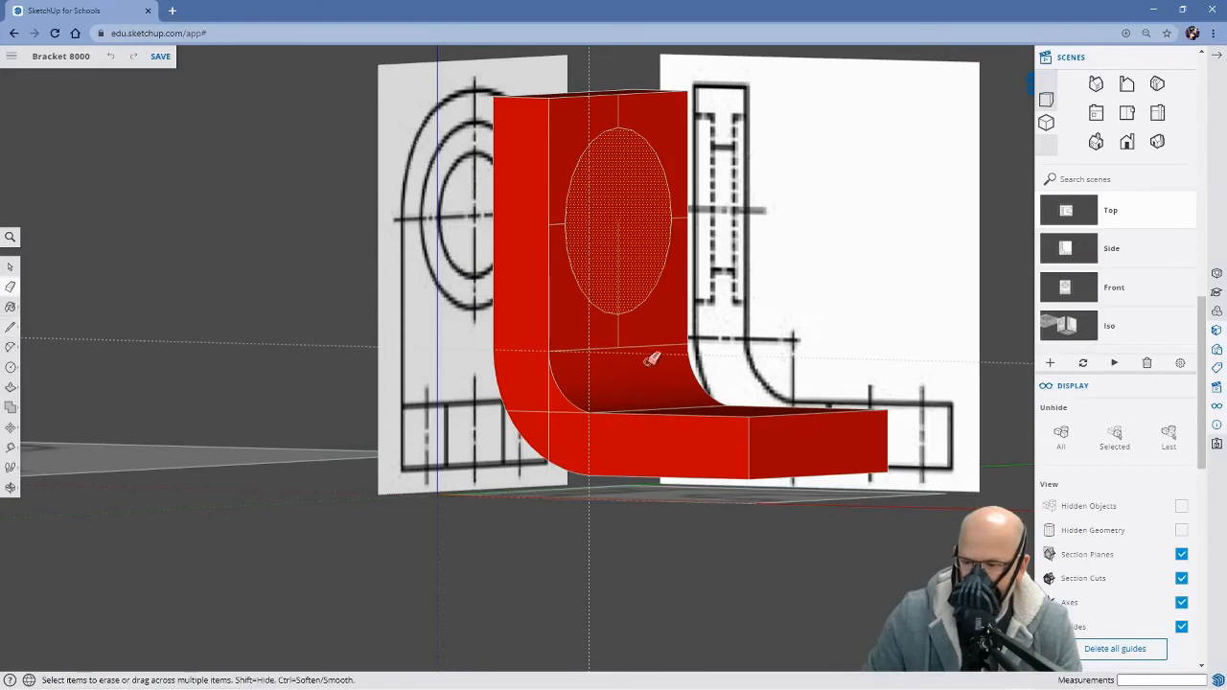
{"action": "left_click", "coordinate": [619, 327]}
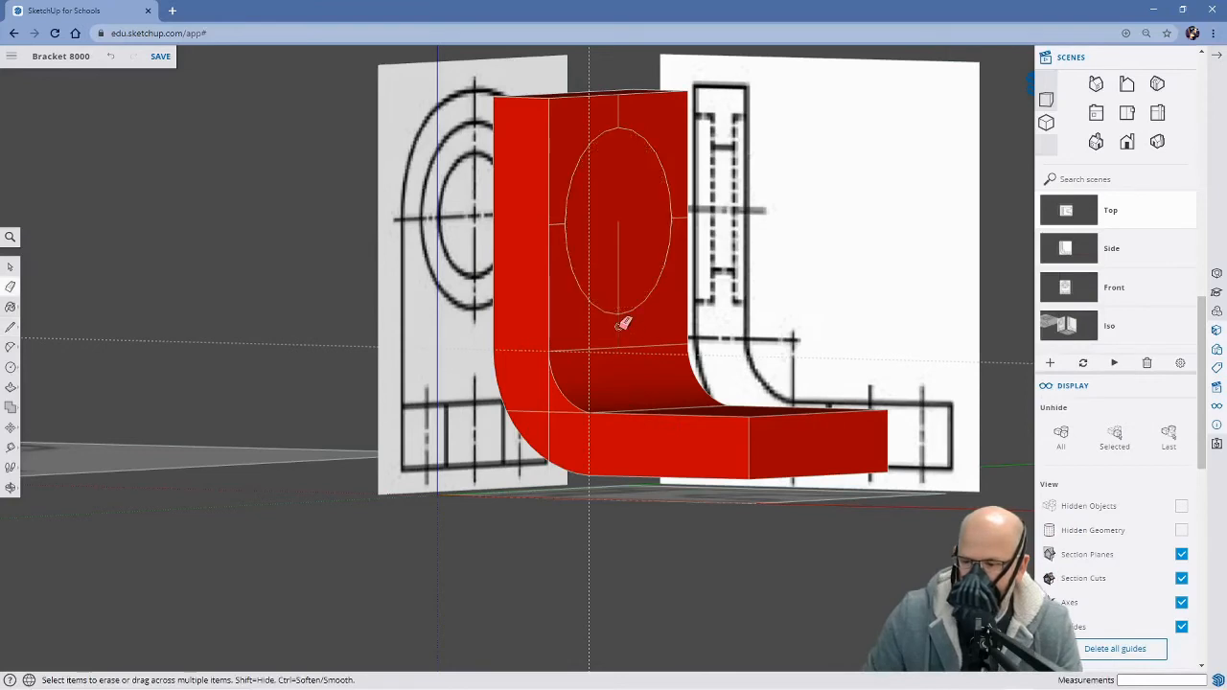
{"action": "left_click", "coordinate": [624, 263]}
{"action": "mouse_move", "coordinate": [508, 435]}
{"action": "middle_mouse_down"}
{"action": "mouse_move", "coordinate": [950, 403]}
{"action": "mouse_move", "coordinate": [487, 497]}
{"action": "middle_mouse_up"}
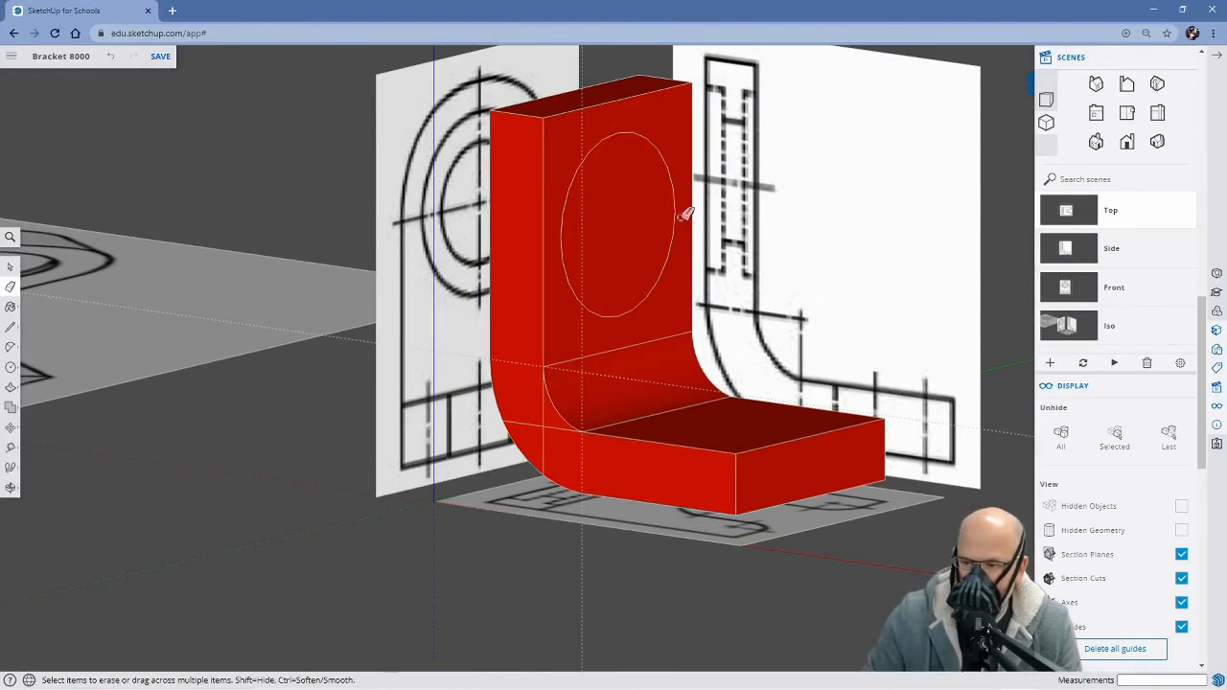
Copy the circular face from the upright's front straight through the body onto its back face, about 87 mm away
{"action": "mouse_move", "coordinate": [492, 328]}
{"action": "middle_mouse_down"}
{"action": "mouse_move", "coordinate": [786, 301]}
{"action": "mouse_move", "coordinate": [915, 268]}
{"action": "mouse_move", "coordinate": [752, 352]}
{"action": "mouse_move", "coordinate": [562, 402]}
{"action": "middle_mouse_up"}
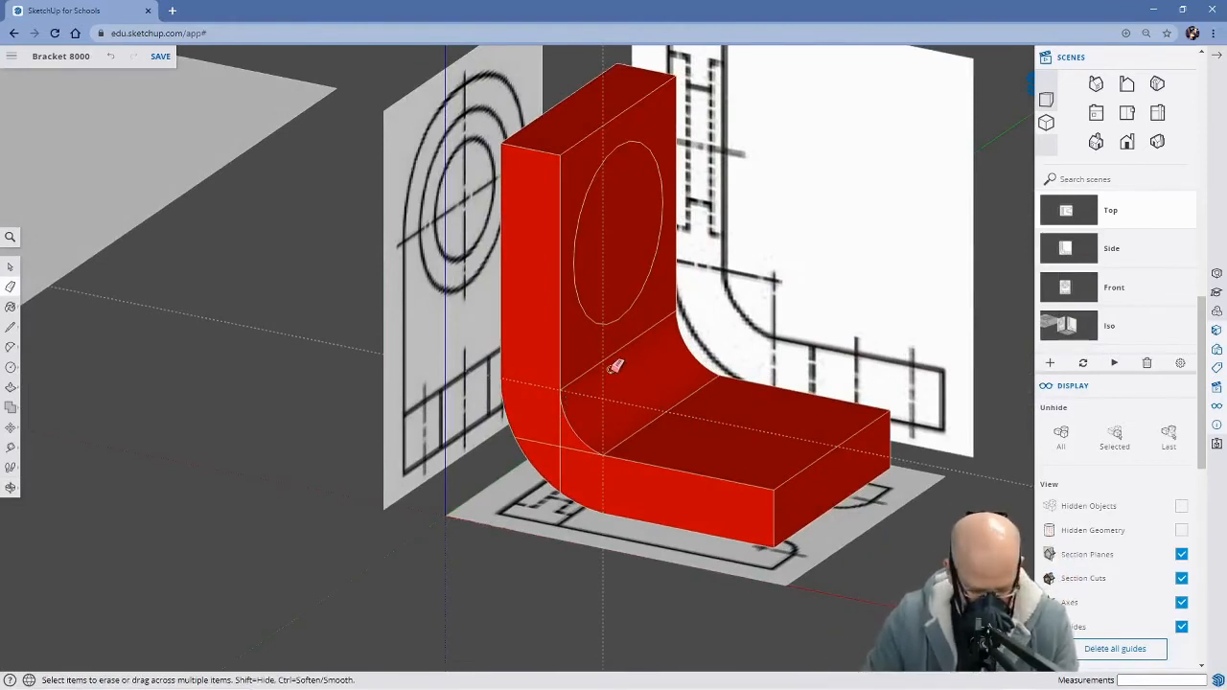
{"action": "key", "text": "space"}
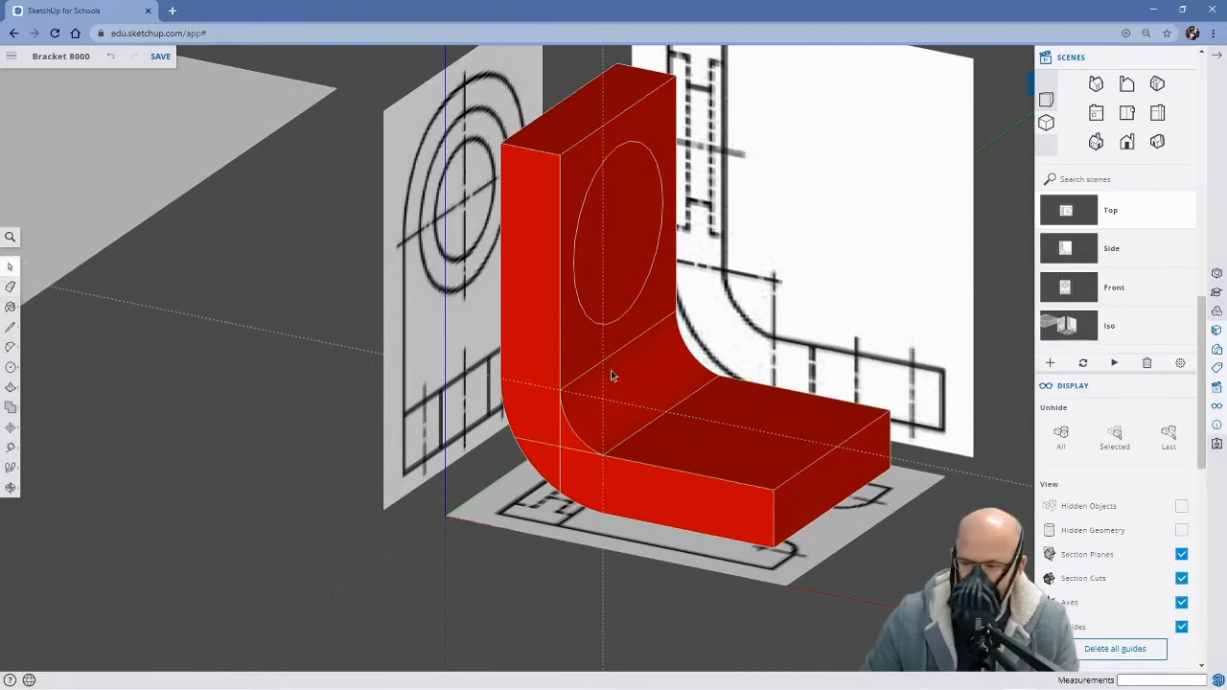
{"action": "left_click", "coordinate": [619, 260]}
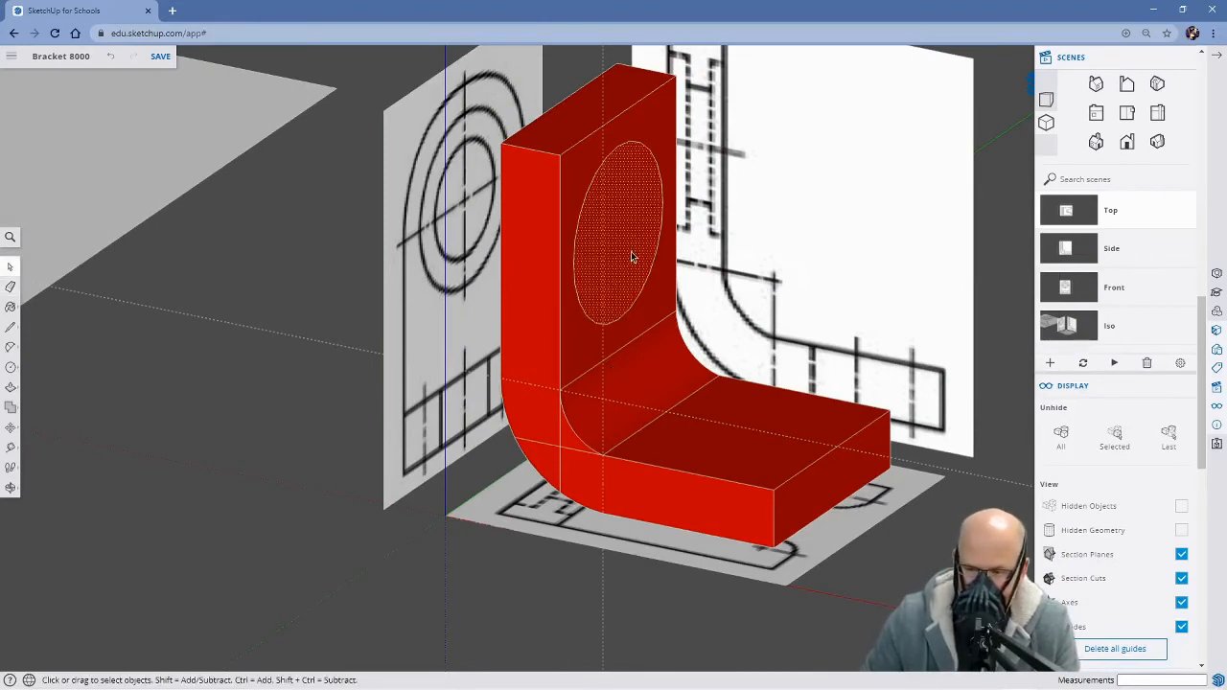
{"action": "key", "text": "m"}
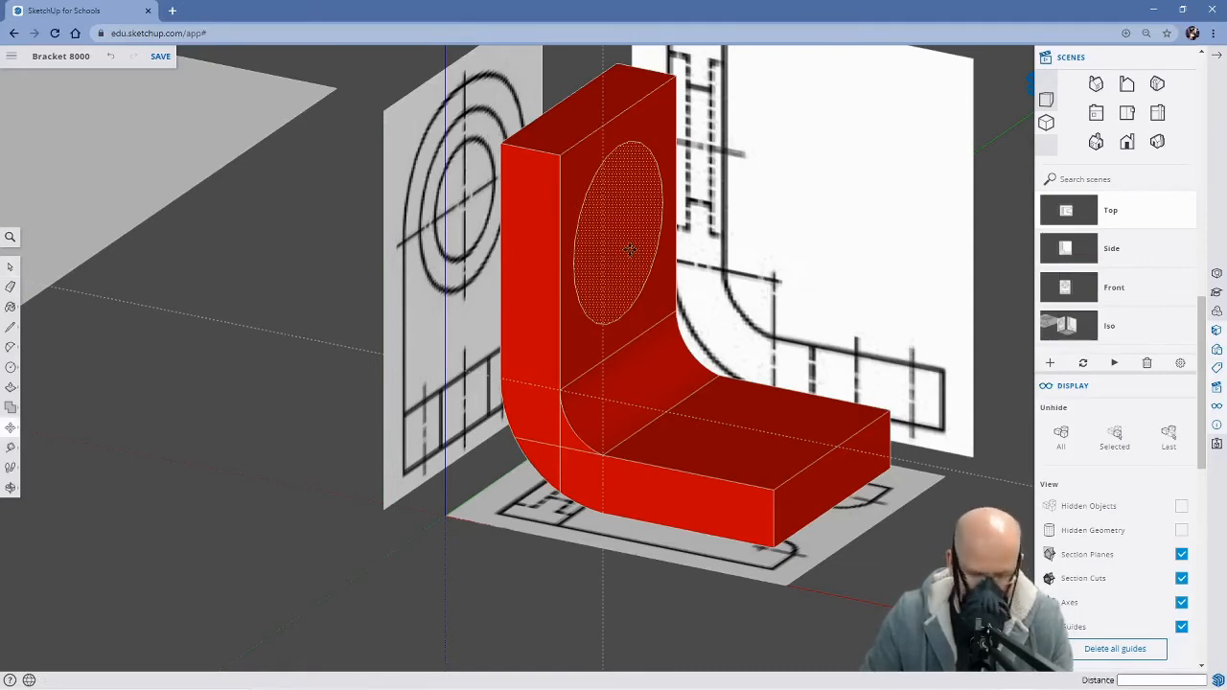
{"action": "key", "text": "ctrl"}
{"action": "left_click", "coordinate": [620, 253]}
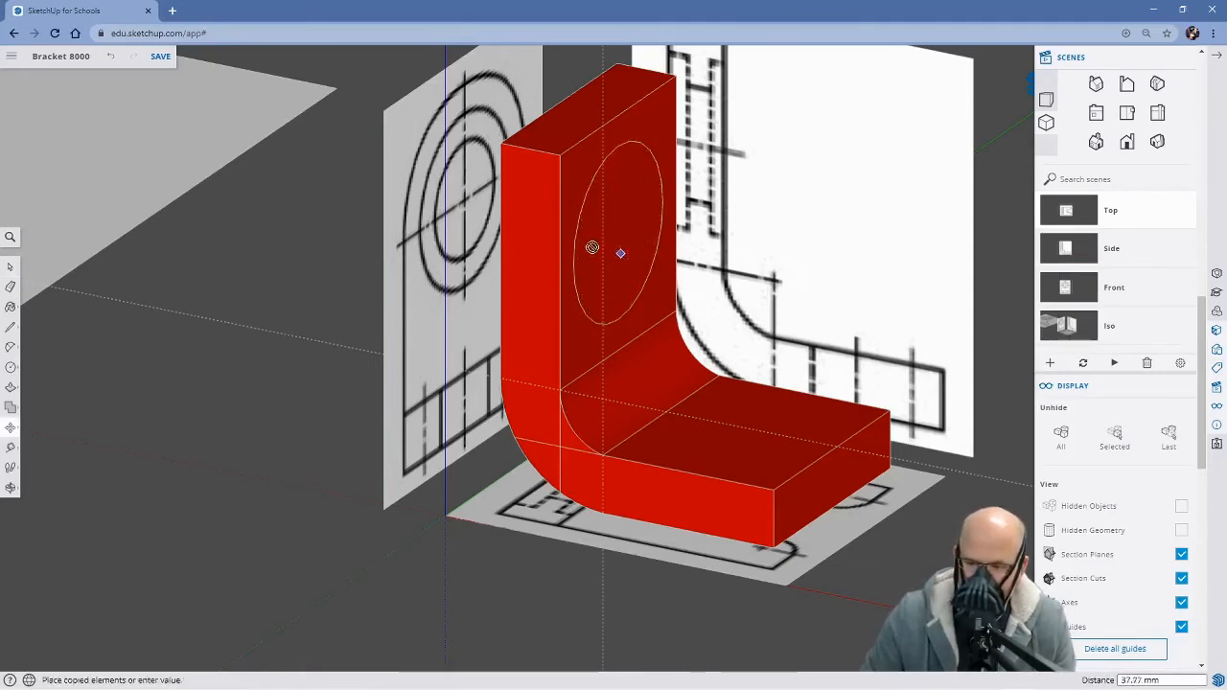
{"action": "middle_click_drag", "start_coordinate": [482, 223], "coordinate": [828, 265]}
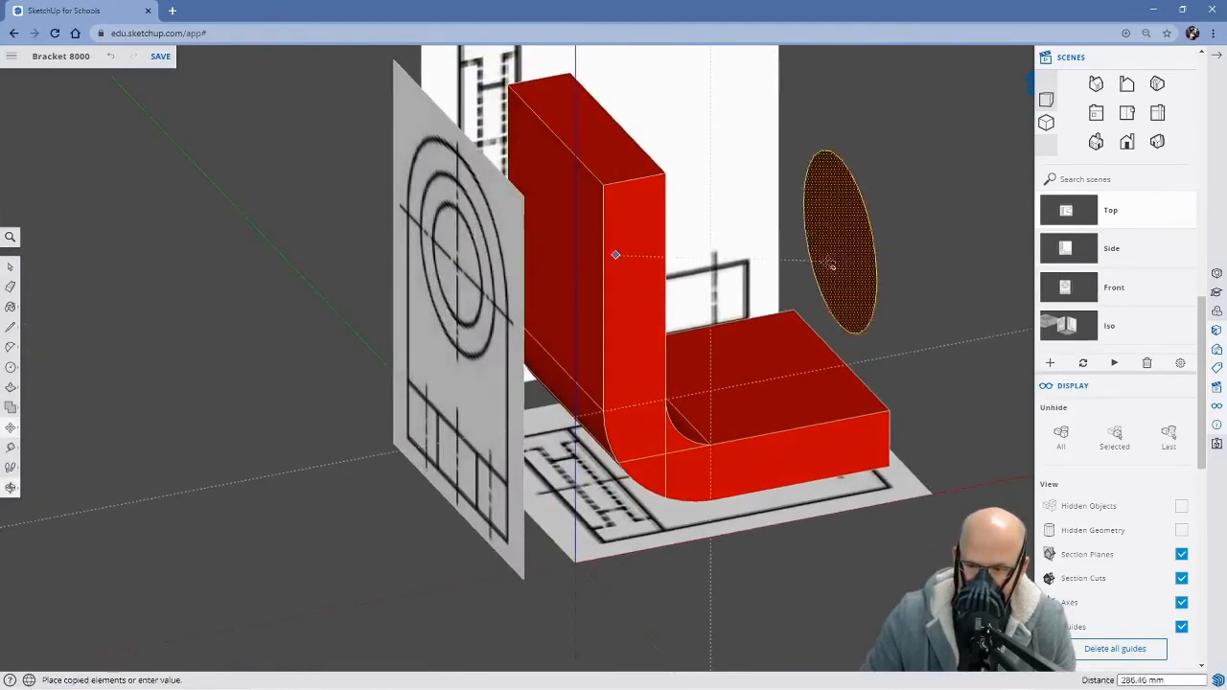
{"action": "left_click", "coordinate": [556, 265]}
{"action": "middle_click_drag", "start_coordinate": [773, 250], "coordinate": [398, 200]}
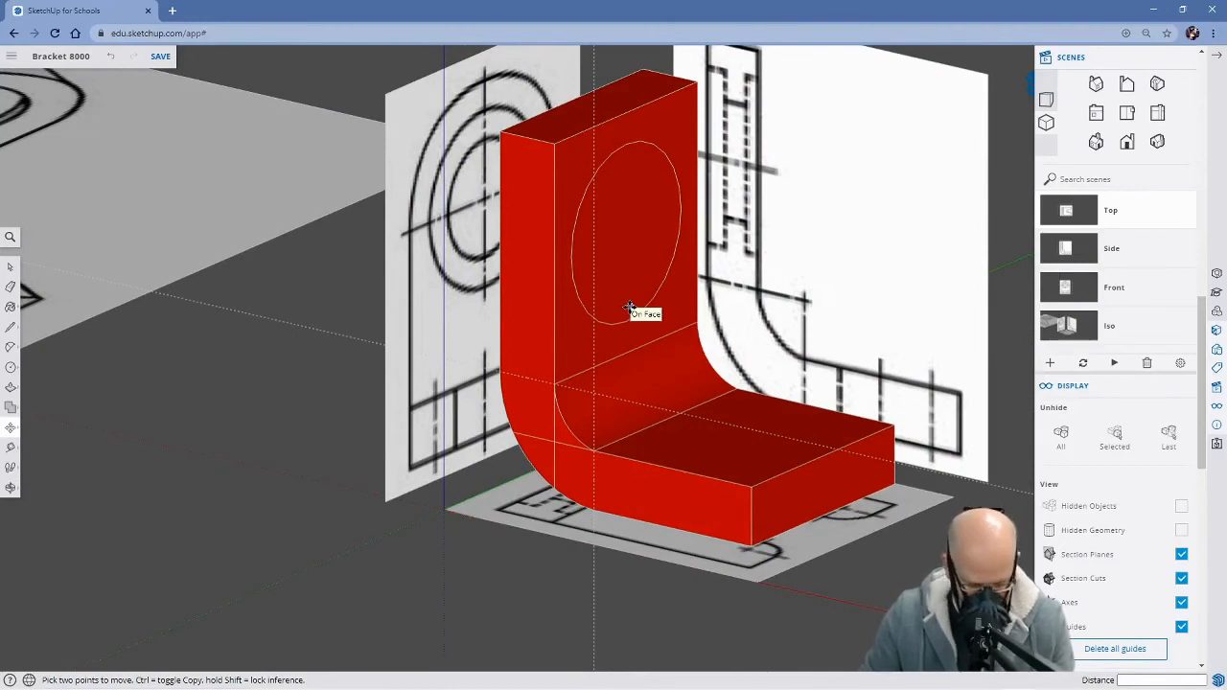
Select the circular face on the upright's front and turn on X-ray display
{"action": "key", "text": "space"}
{"action": "left_click", "coordinate": [622, 265]}
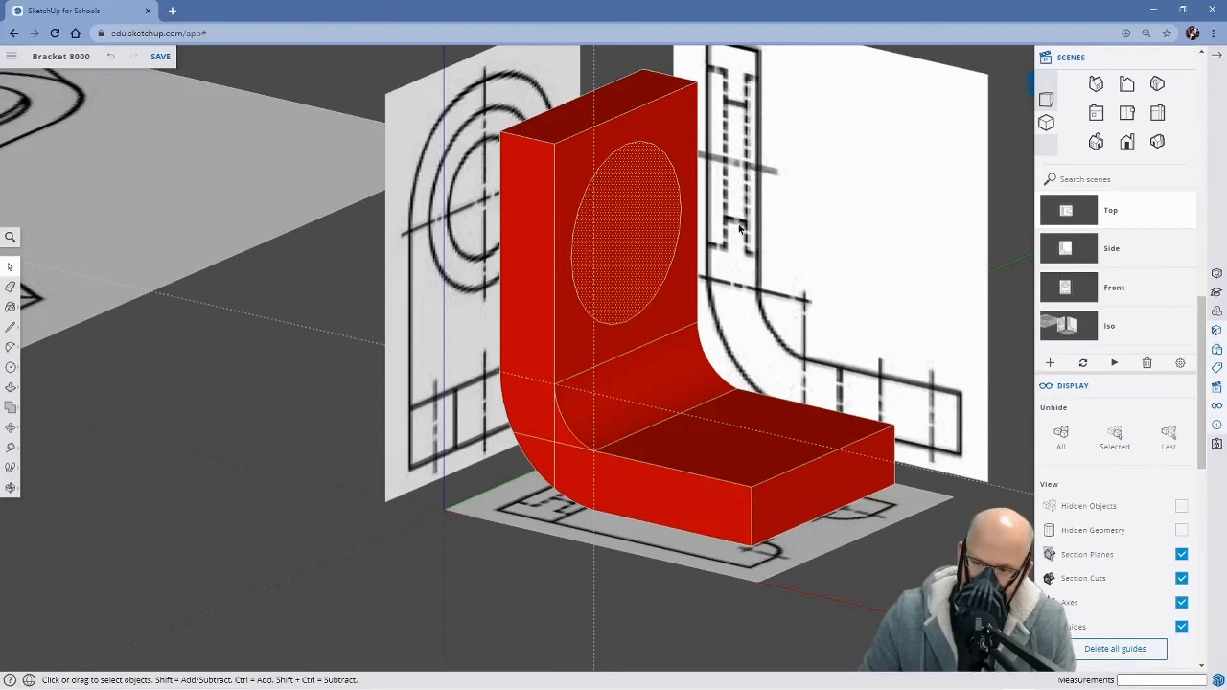
{"action": "left_click", "coordinate": [12, 238]}
{"action": "type", "text": "x"}
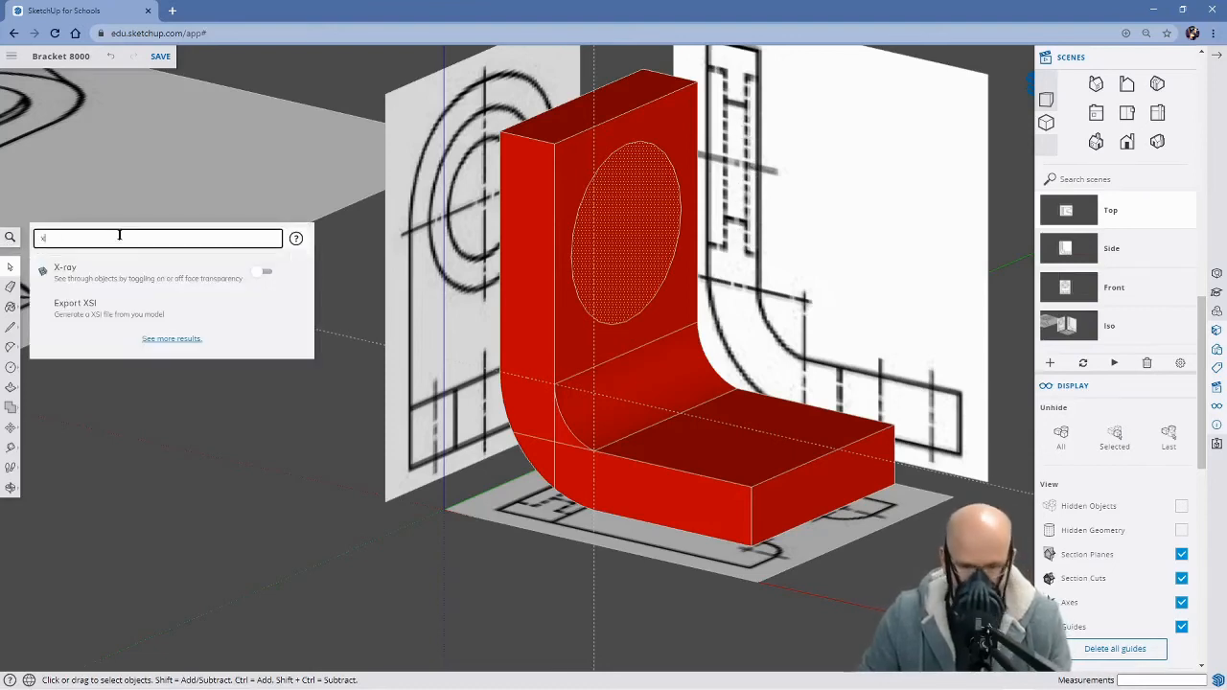
{"action": "left_click", "coordinate": [259, 273]}
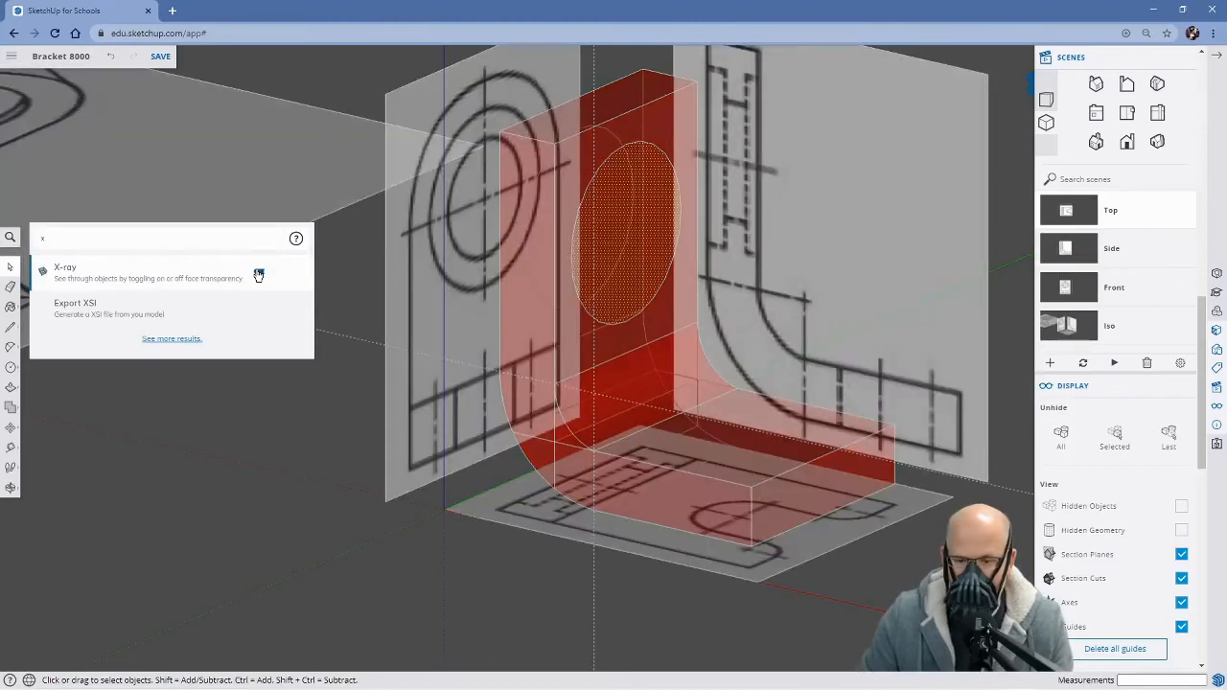
Push the front circular face about 32 mm into the upright, matching the dashed recess line in the Side scene with X-ray on
{"action": "middle_click_drag", "start_coordinate": [533, 309], "coordinate": [681, 367]}
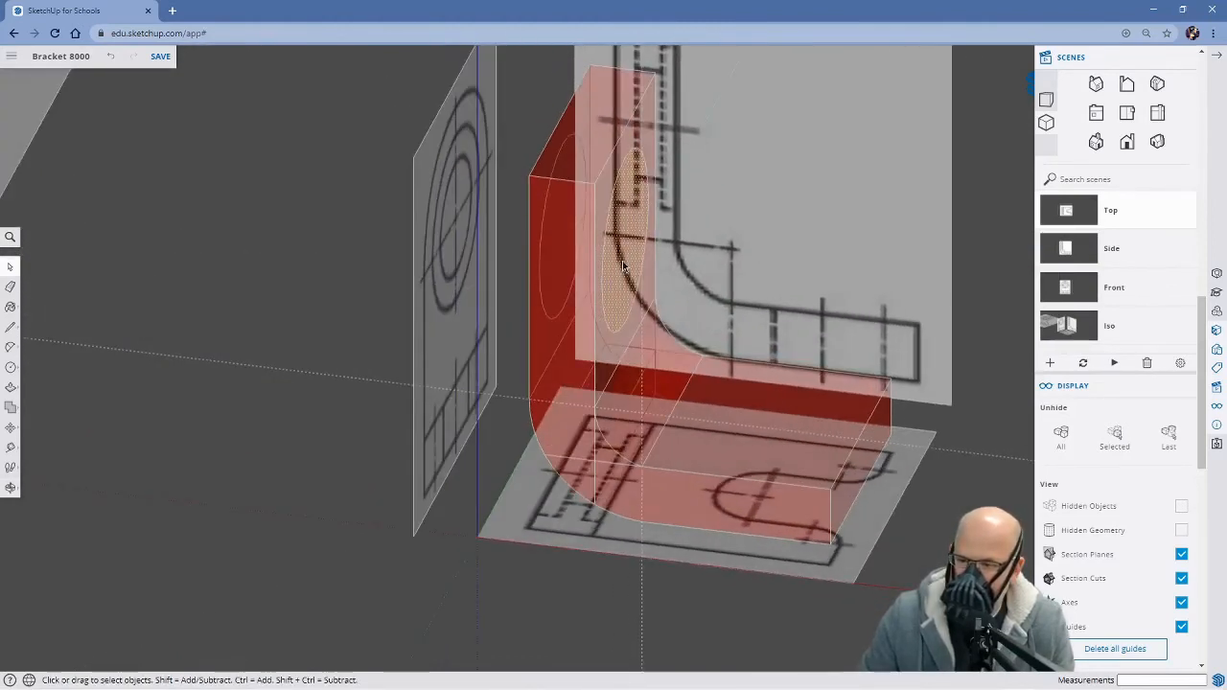
{"action": "key", "text": "p"}
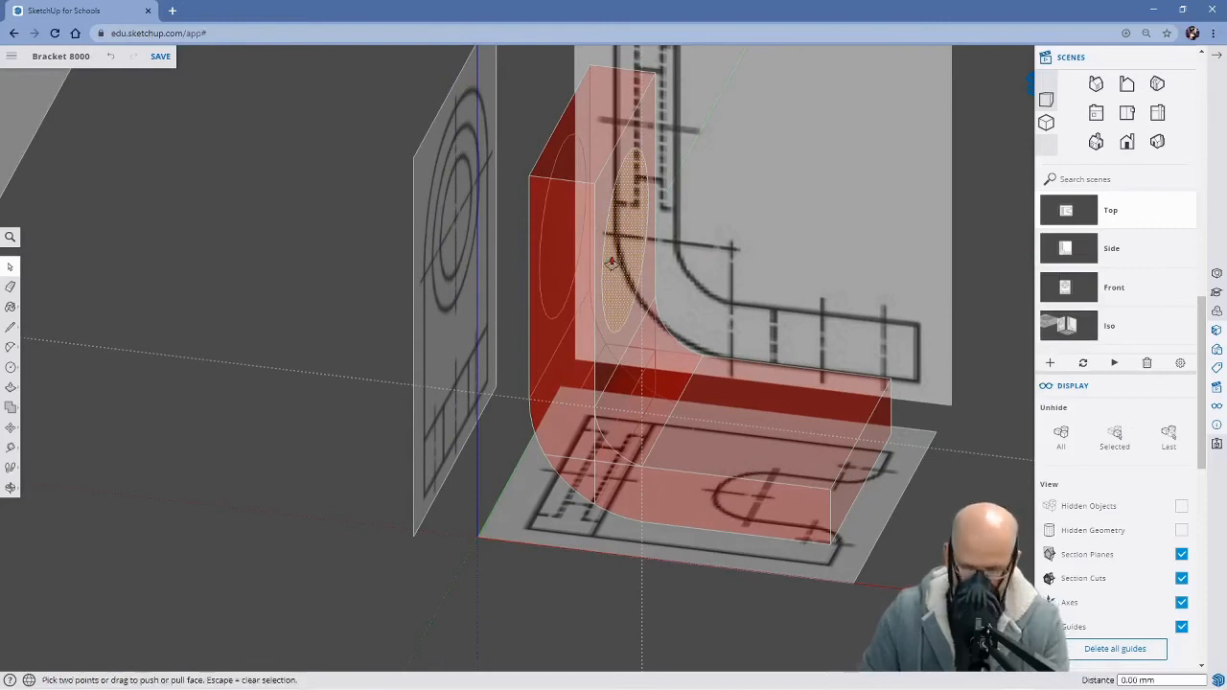
{"action": "left_click_drag", "start_coordinate": [621, 259], "coordinate": [1070, 250]}
{"action": "left_click", "coordinate": [1069, 249]}
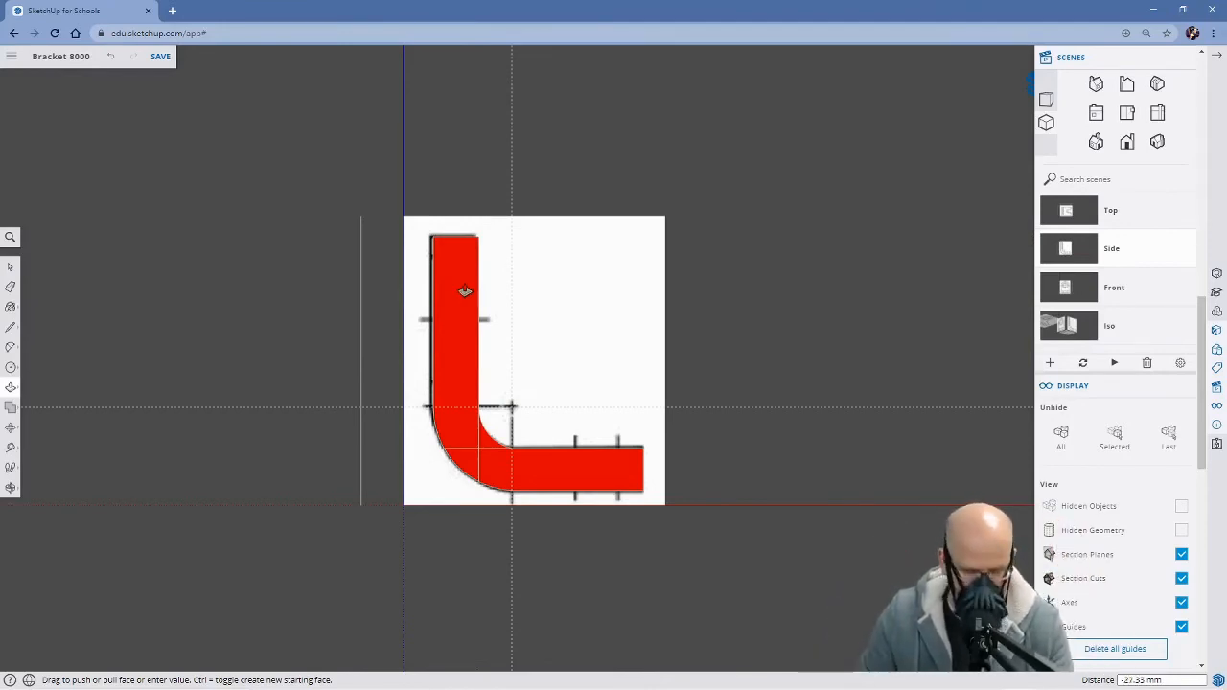
{"action": "left_click", "coordinate": [9, 237]}
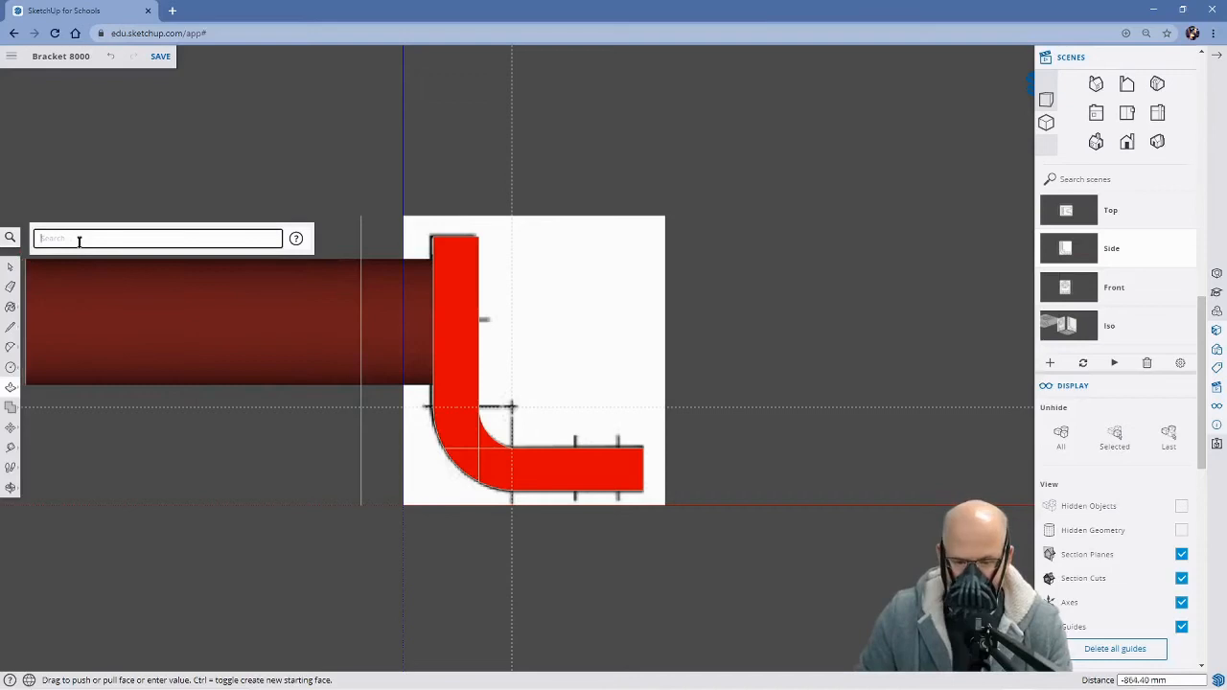
{"action": "type", "text": "x"}
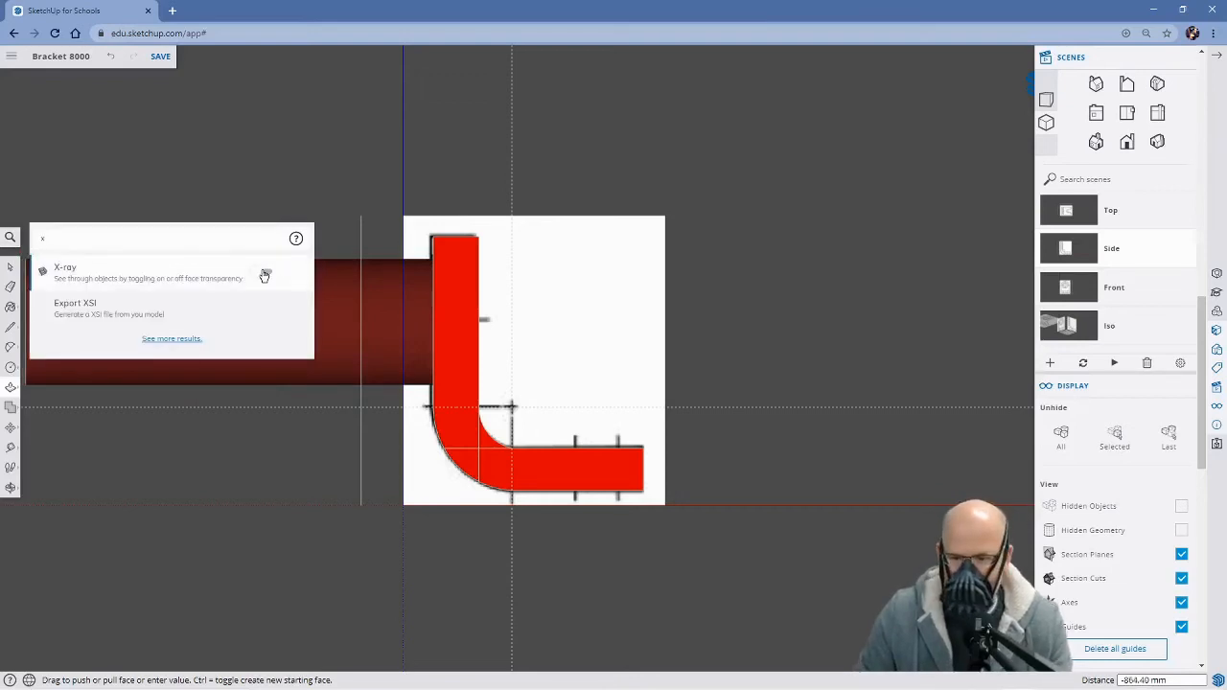
{"action": "left_click", "coordinate": [259, 275]}
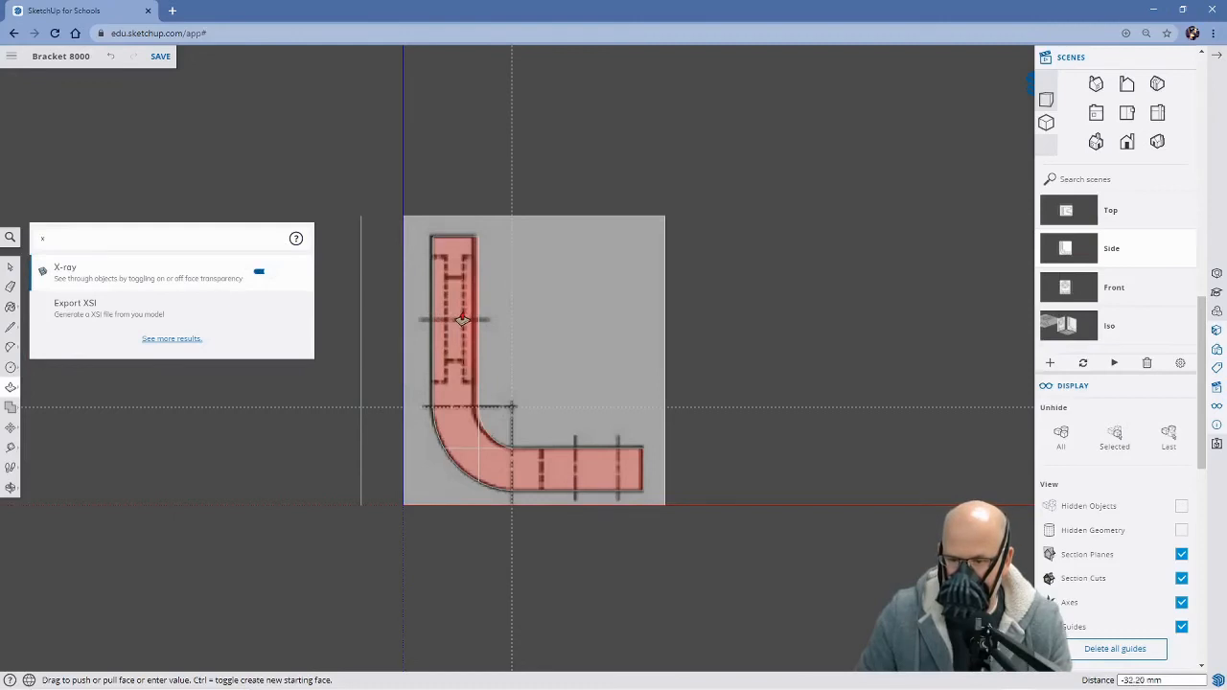
{"action": "key", "text": "Escape"}
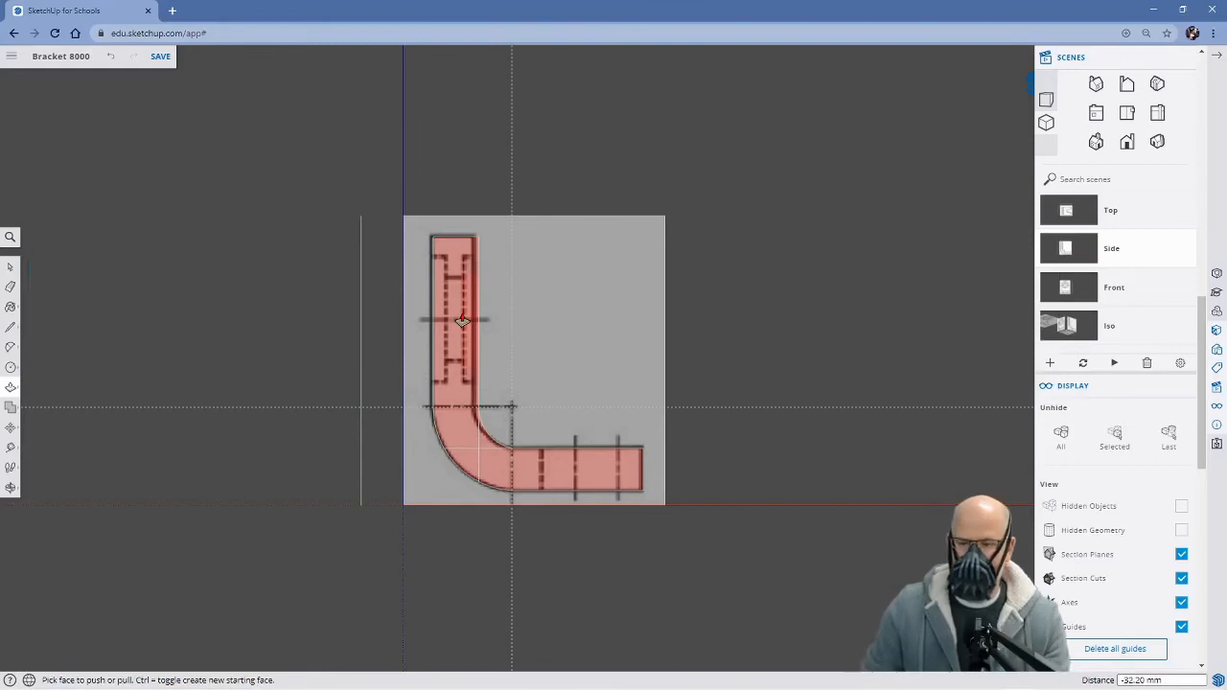
Push the circular face on the upright's back about 24 mm inward, matching the dashed recess line of the side reference
{"action": "middle_click_drag", "start_coordinate": [630, 329], "coordinate": [718, 394]}
{"action": "key", "text": "p"}
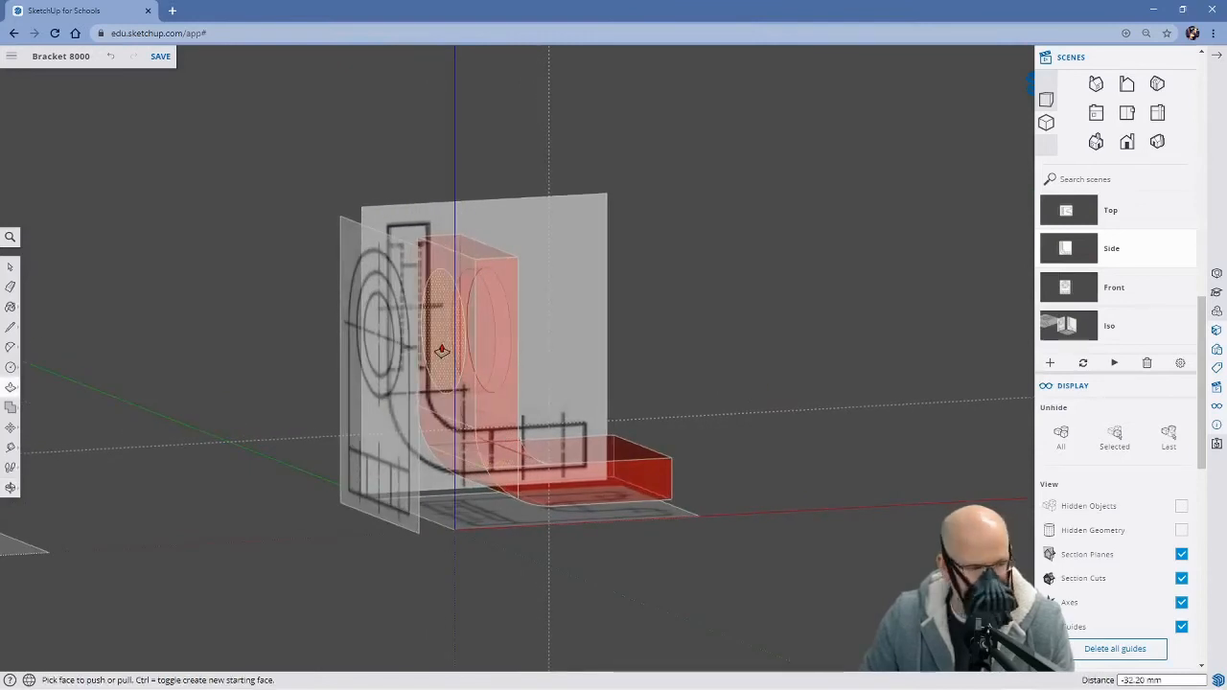
{"action": "scroll", "coordinate": [441, 351], "scroll_direction": "up", "scroll_amount": 3}
{"action": "left_click_drag", "start_coordinate": [447, 351], "coordinate": [464, 352]}
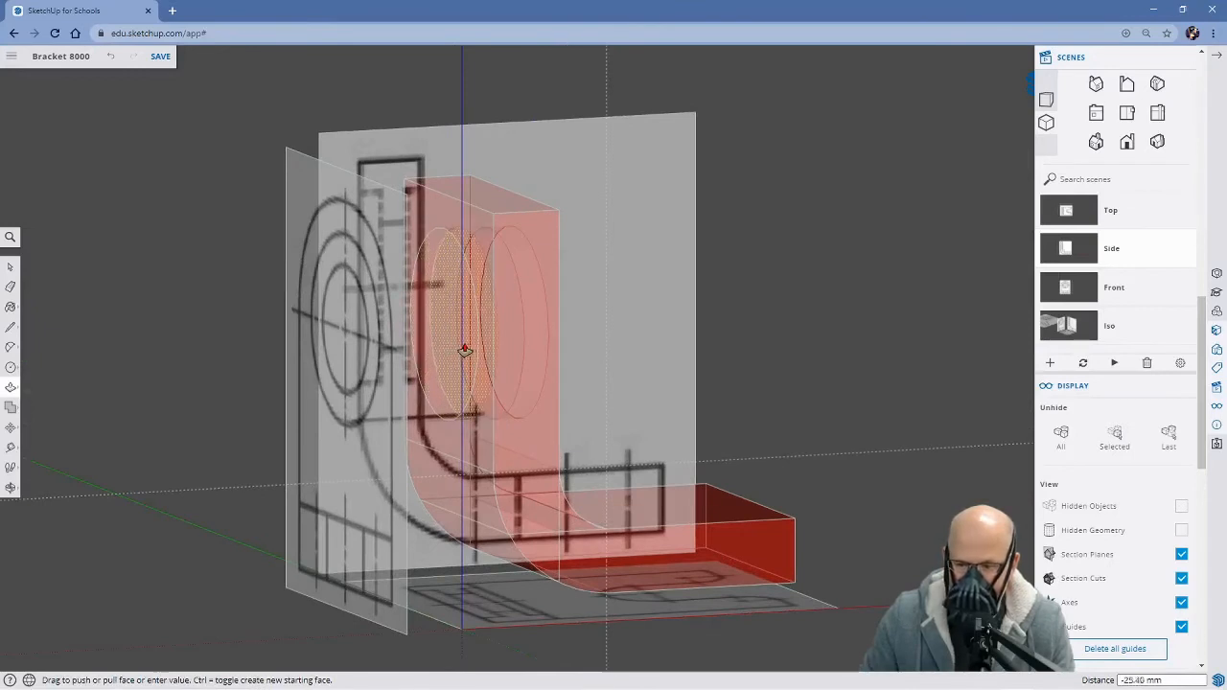
{"action": "middle_click_drag", "start_coordinate": [464, 352], "coordinate": [320, 312]}
{"action": "left_click_drag", "start_coordinate": [451, 312], "coordinate": [467, 282]}
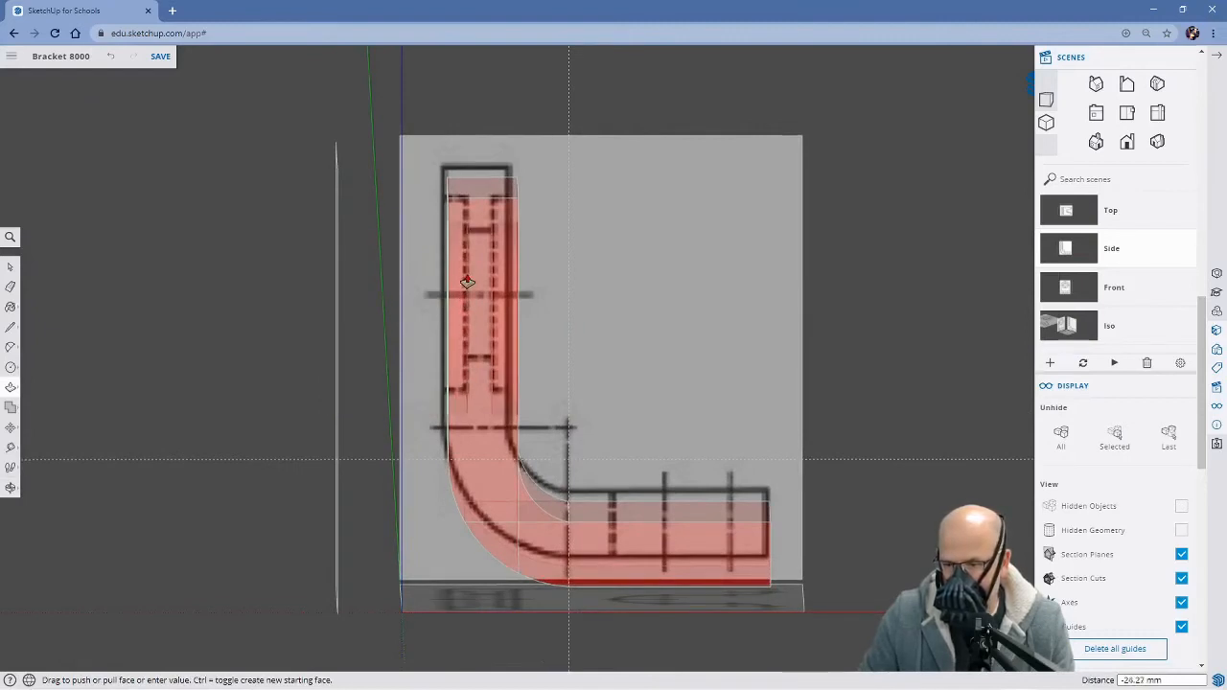
{"action": "left_click_drag", "start_coordinate": [467, 282], "coordinate": [467, 282]}
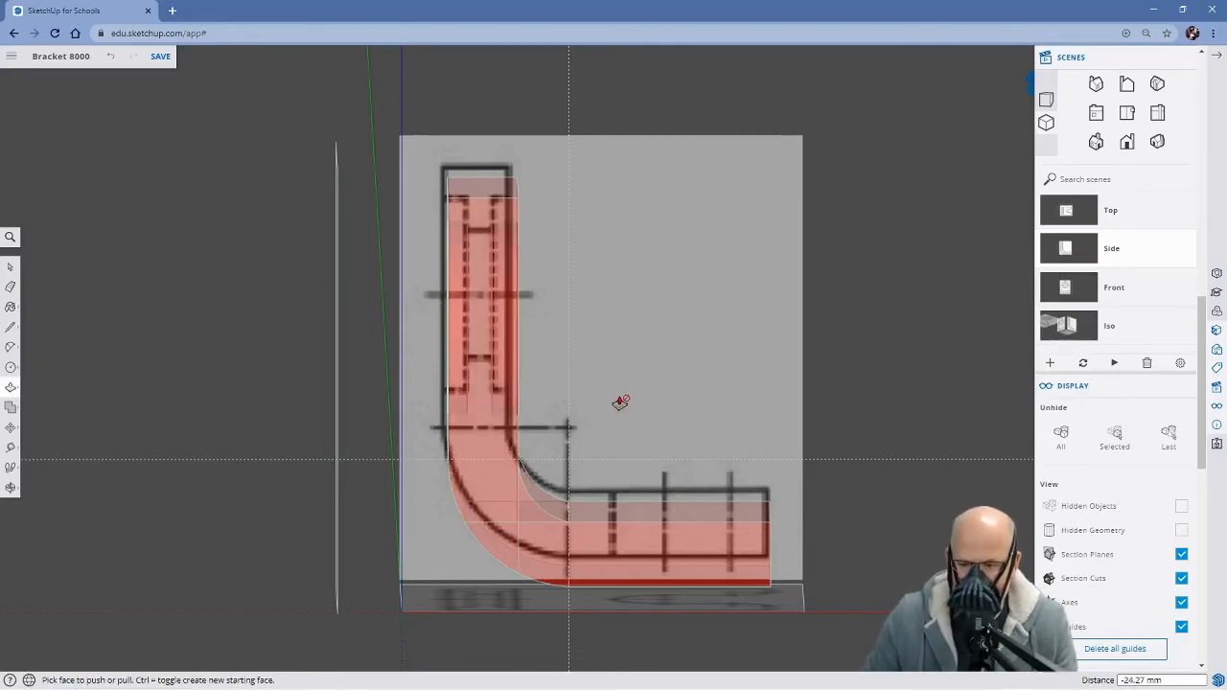
Switch to the Front scene and turn on X-ray display to reveal the front reference drawing
{"action": "middle_click_drag", "start_coordinate": [330, 384], "coordinate": [182, 316]}
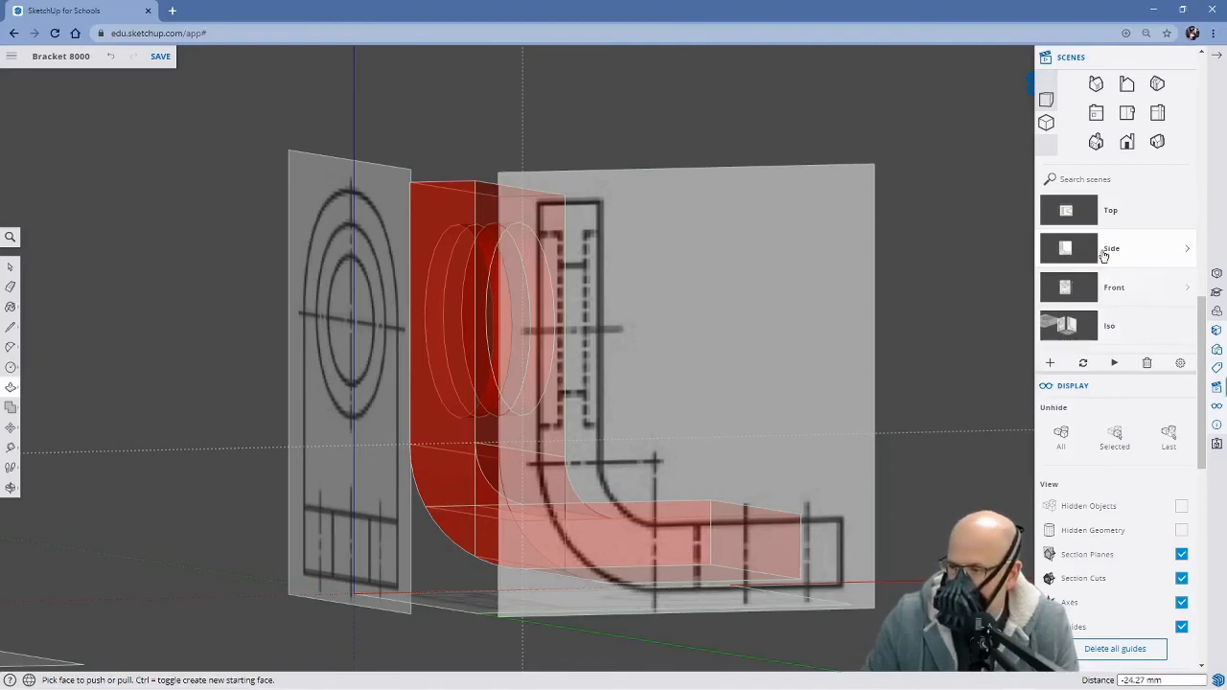
{"action": "left_click", "coordinate": [1076, 290]}
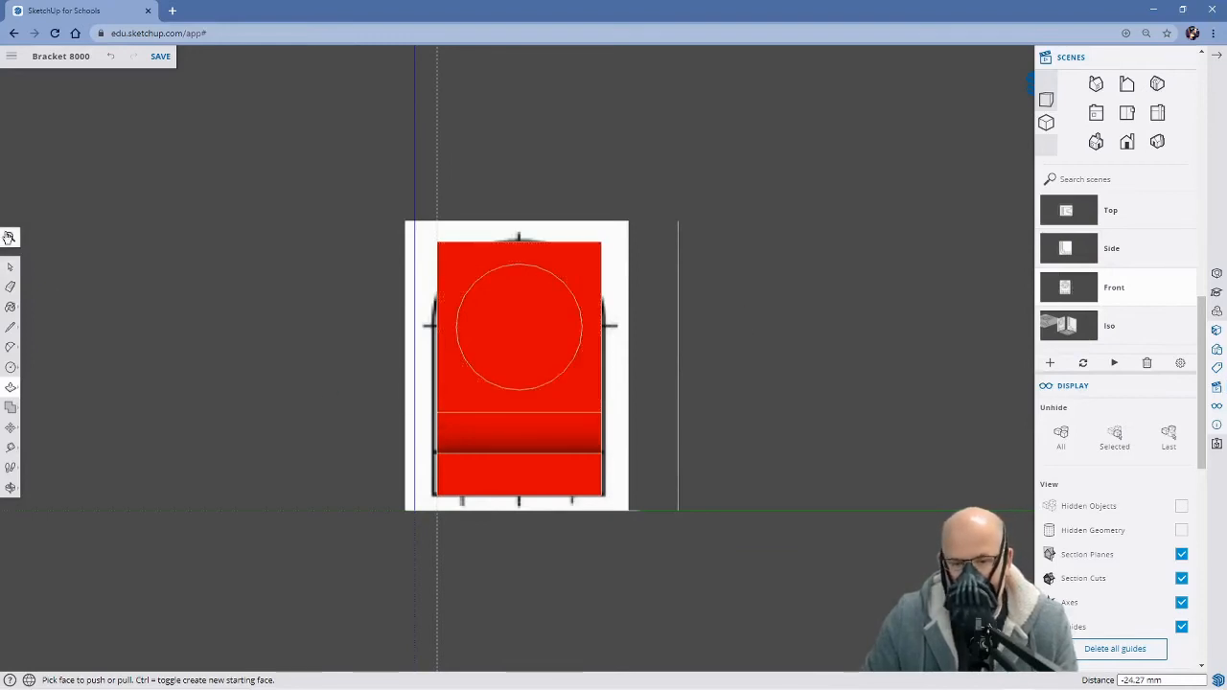
{"action": "left_click", "coordinate": [10, 237]}
{"action": "type", "text": "xr"}
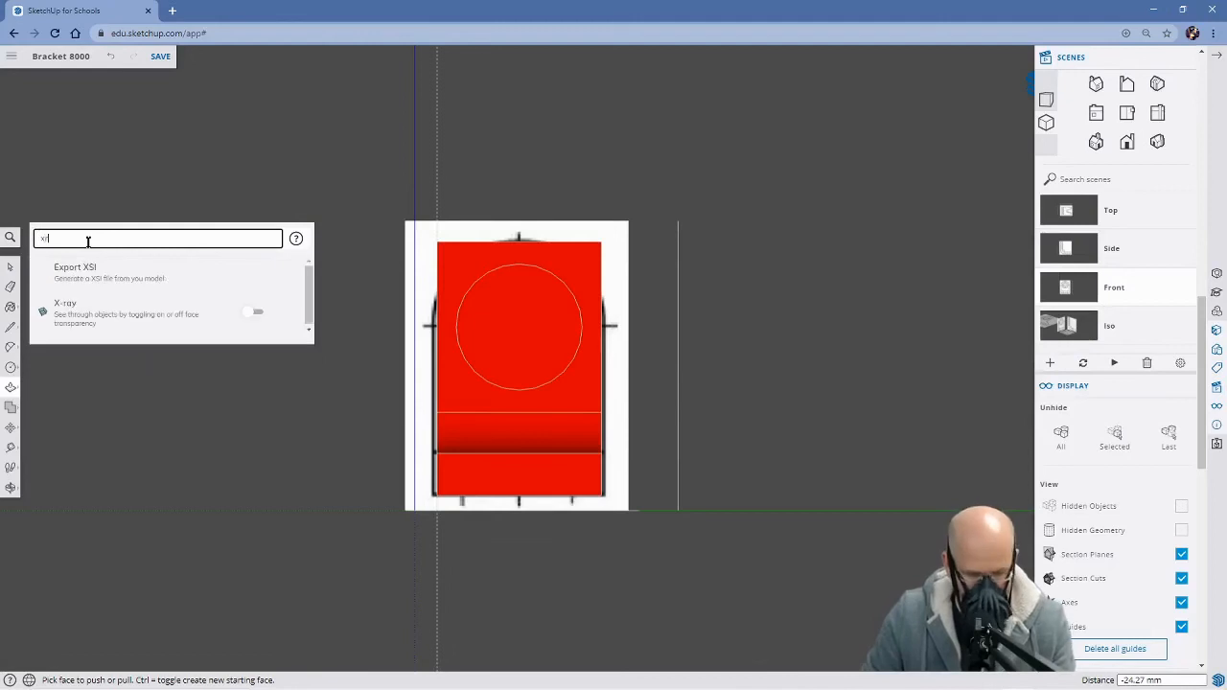
{"action": "left_click", "coordinate": [250, 313]}
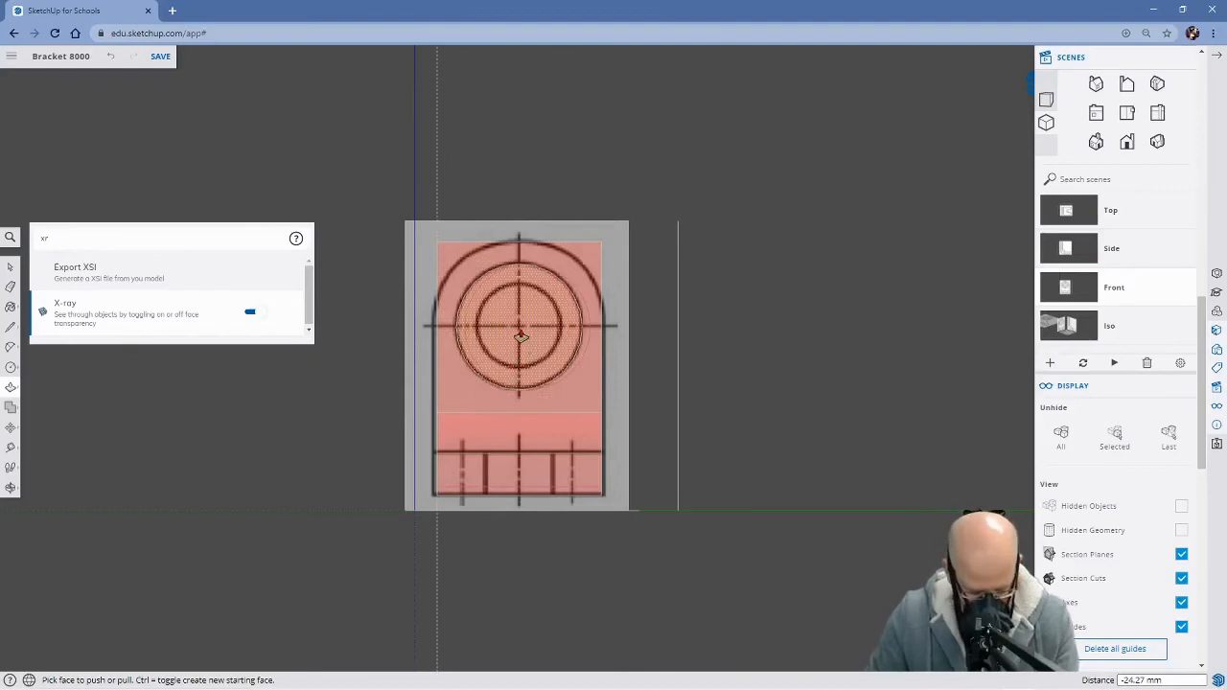
Draw a circle of about 78 mm radius on the recess floor, centred on the reference's crossing centre lines
{"action": "key", "text": "c"}
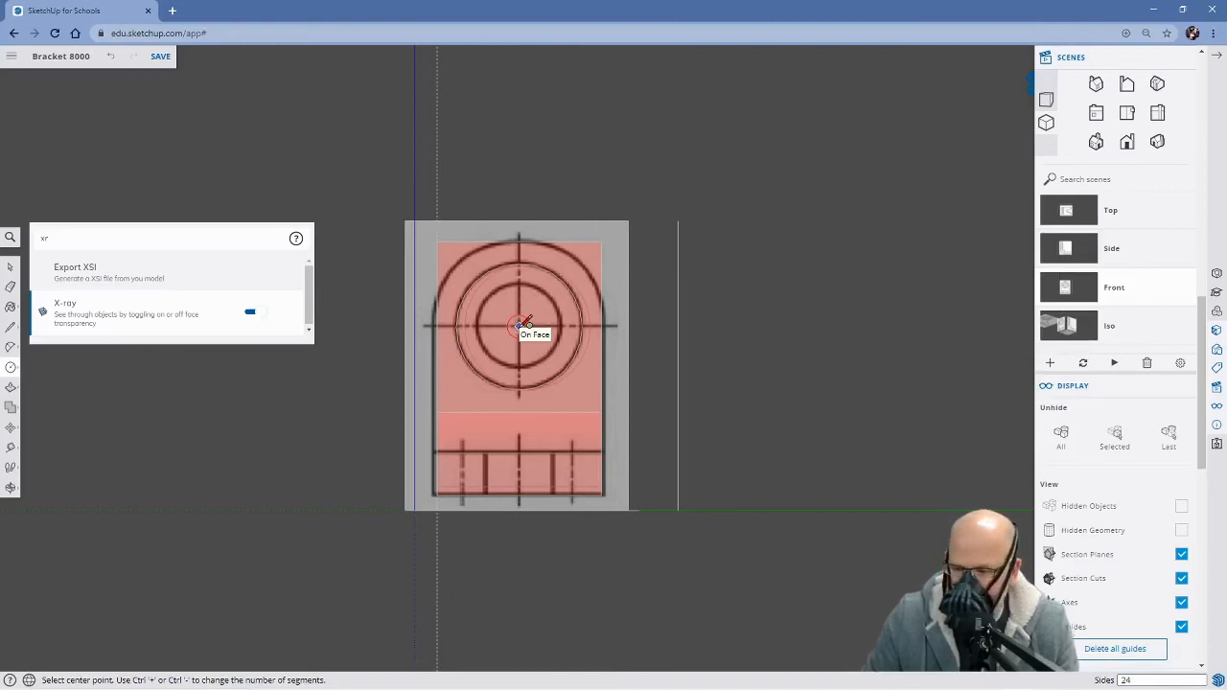
{"action": "left_click", "coordinate": [522, 325]}
{"action": "left_click", "coordinate": [519, 326]}
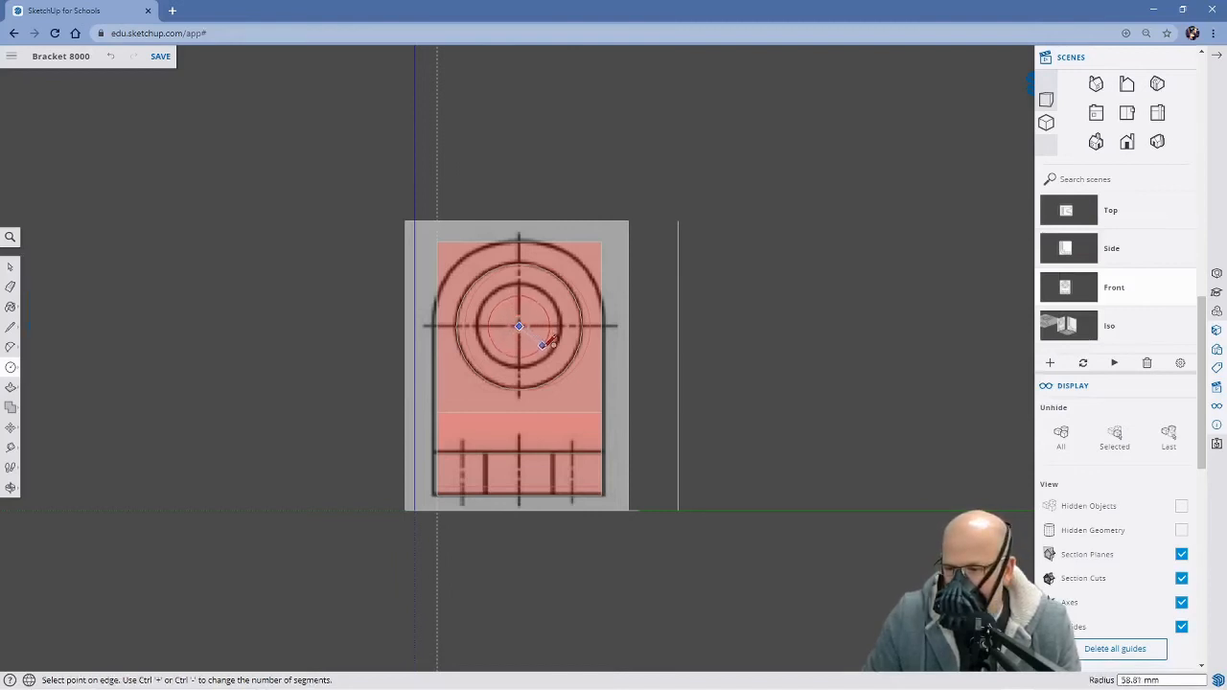
{"action": "left_click", "coordinate": [557, 351]}
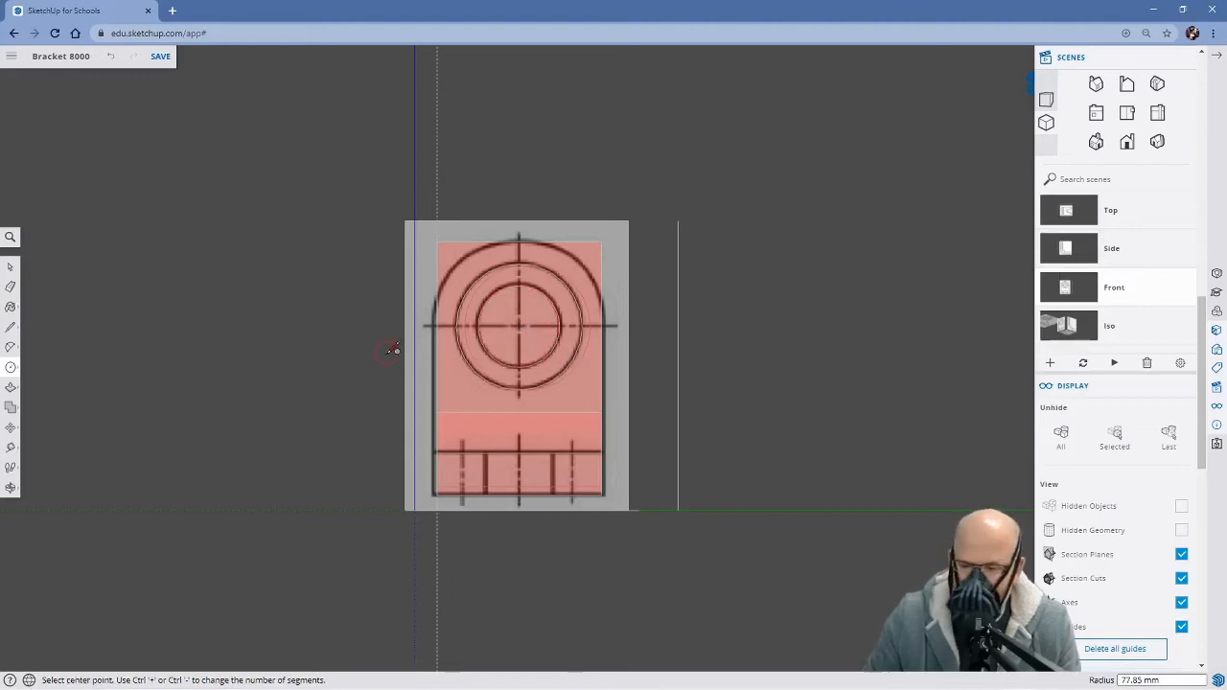
Turn off X-ray display with the bracket seen at an angle from the front
{"action": "middle_click_drag", "start_coordinate": [345, 335], "coordinate": [564, 436]}
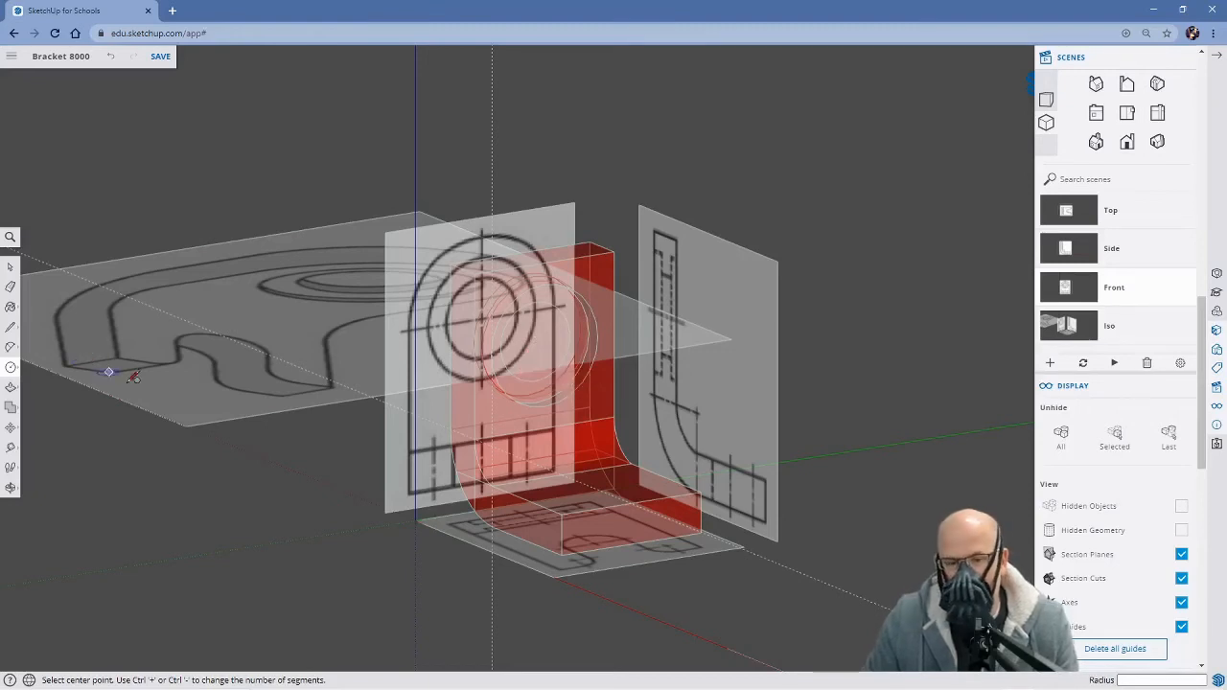
{"action": "left_click", "coordinate": [9, 238]}
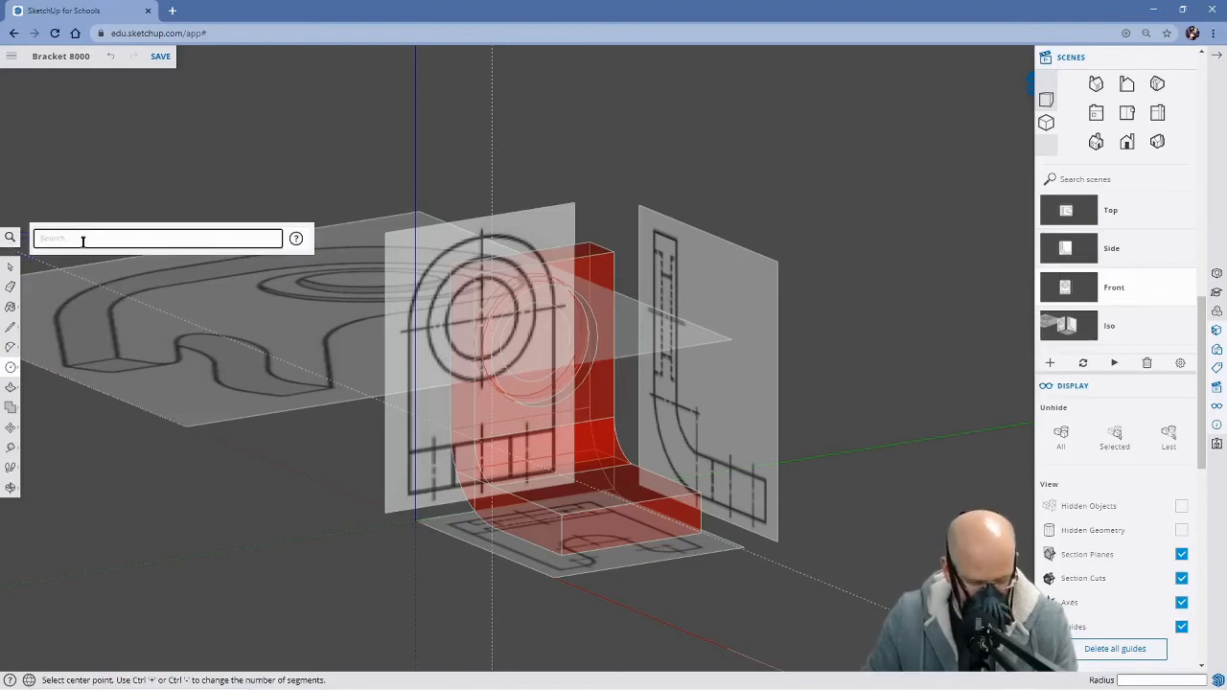
{"action": "type", "text": "x"}
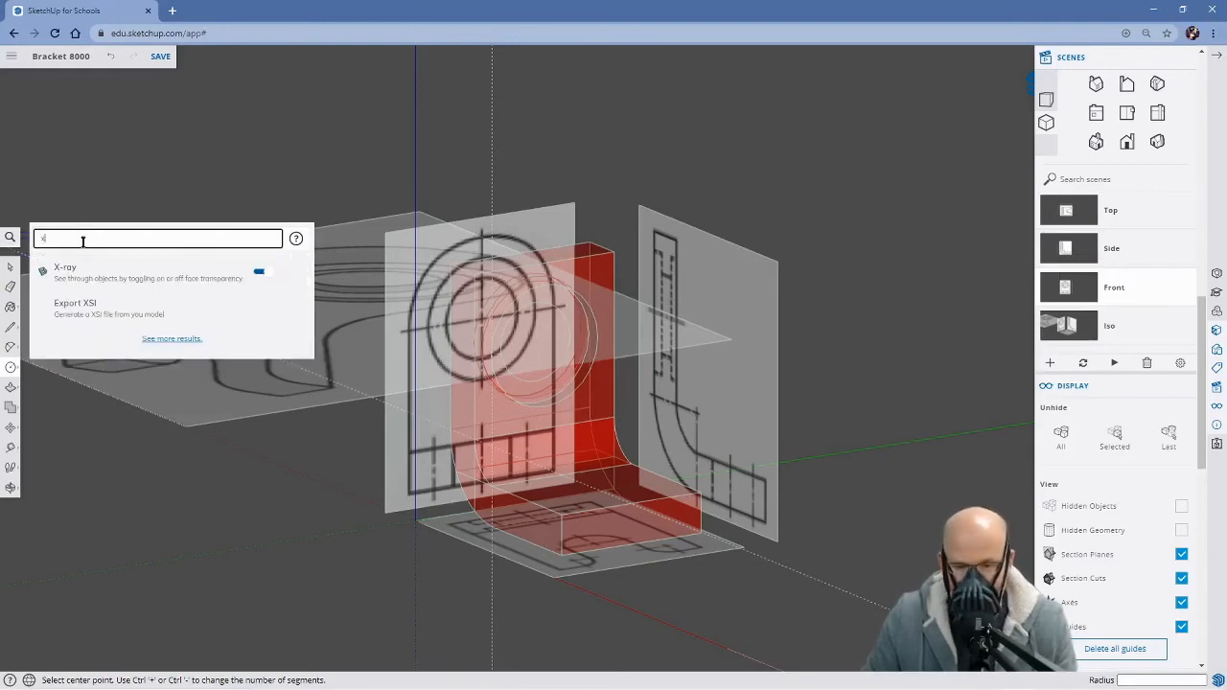
{"action": "left_click", "coordinate": [266, 276]}
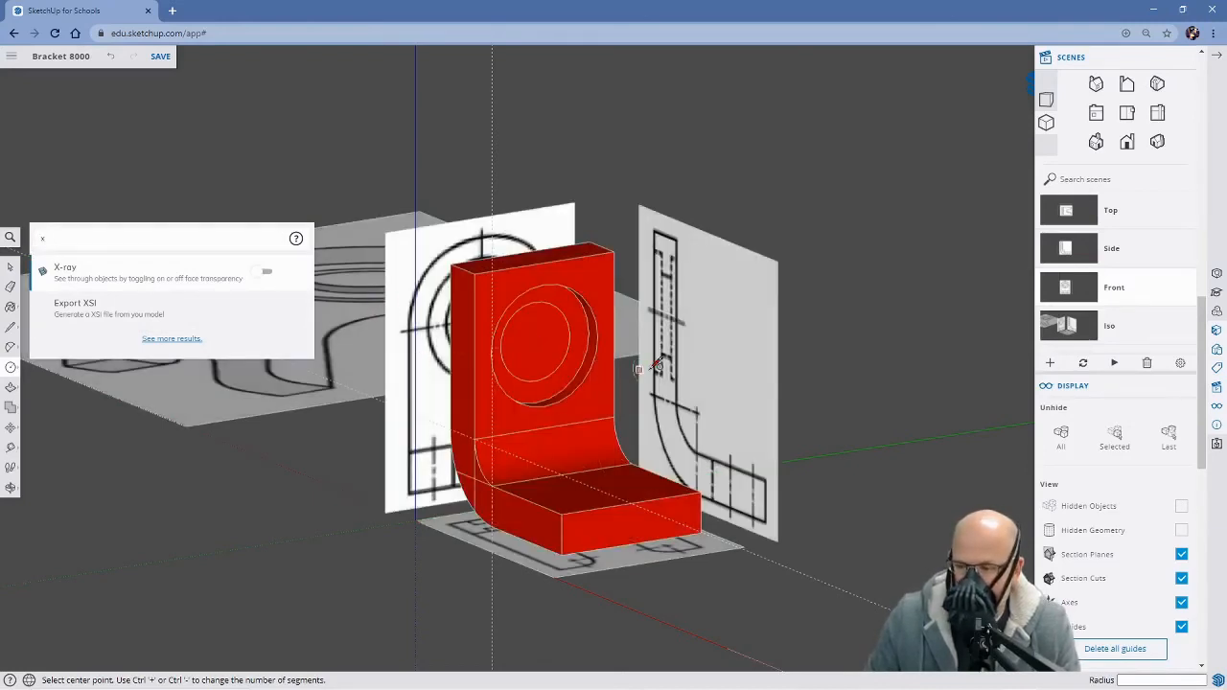
Push the inner circular face about 31 mm inward to open the smaller hole between the front and back recesses
{"action": "key", "text": "space"}
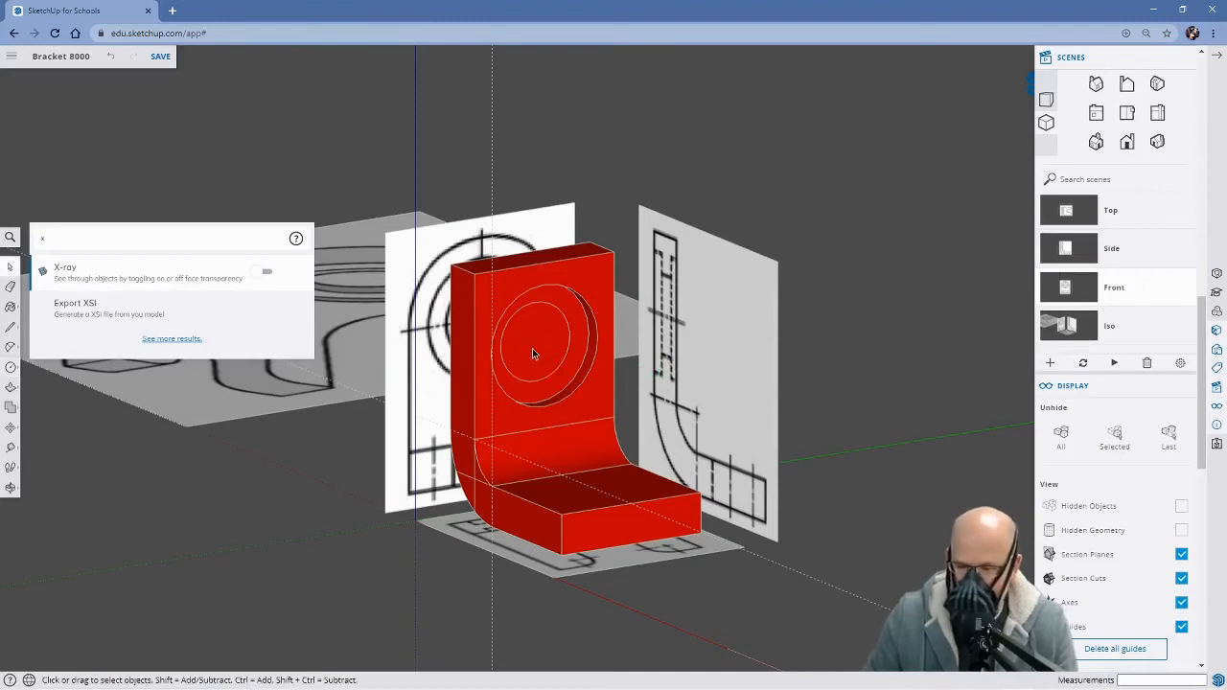
{"action": "key", "text": "p"}
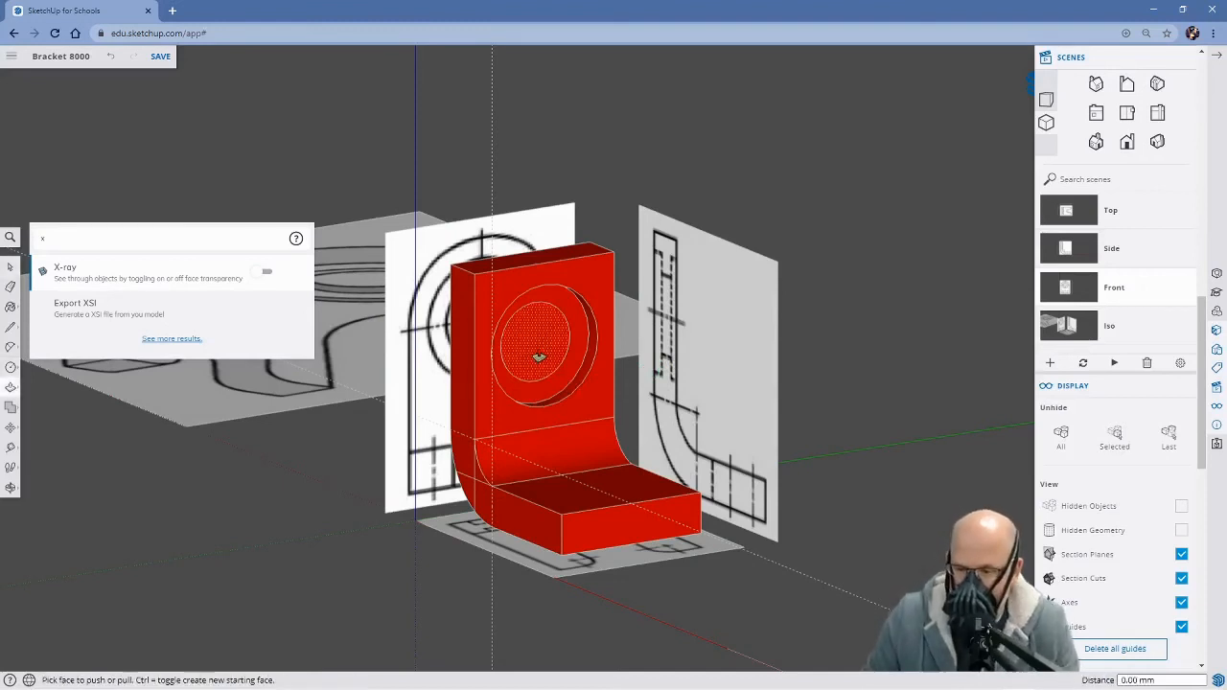
{"action": "left_click", "coordinate": [539, 357]}
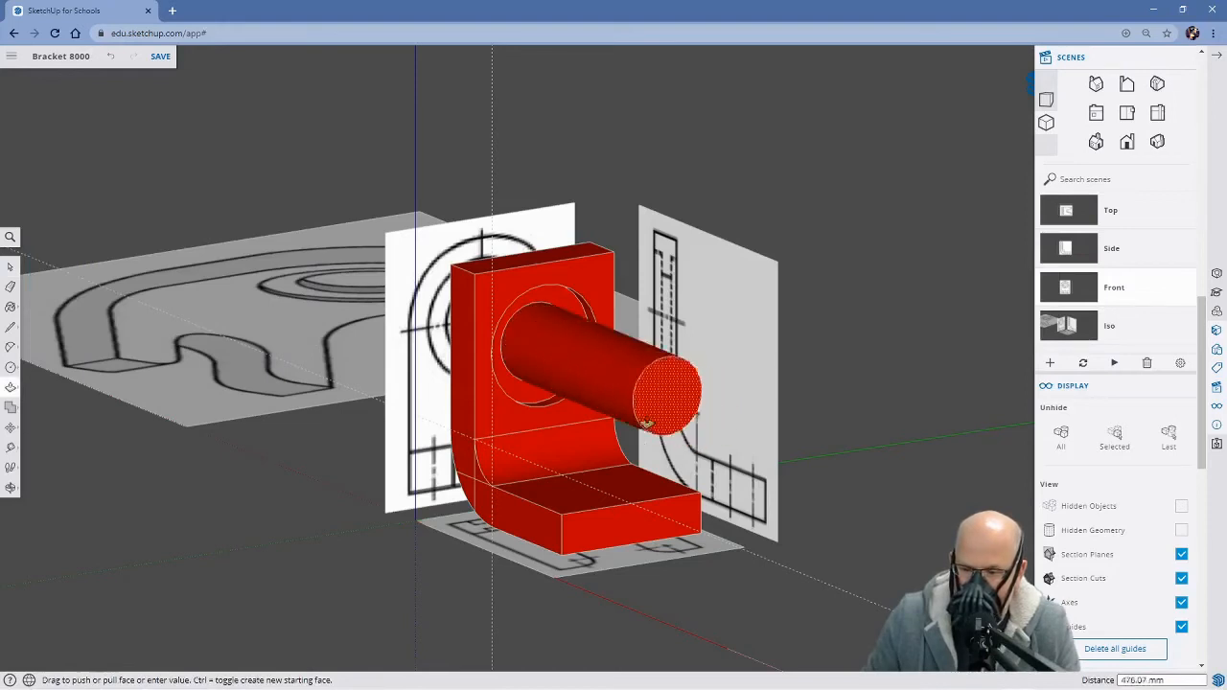
{"action": "left_click", "coordinate": [513, 353]}
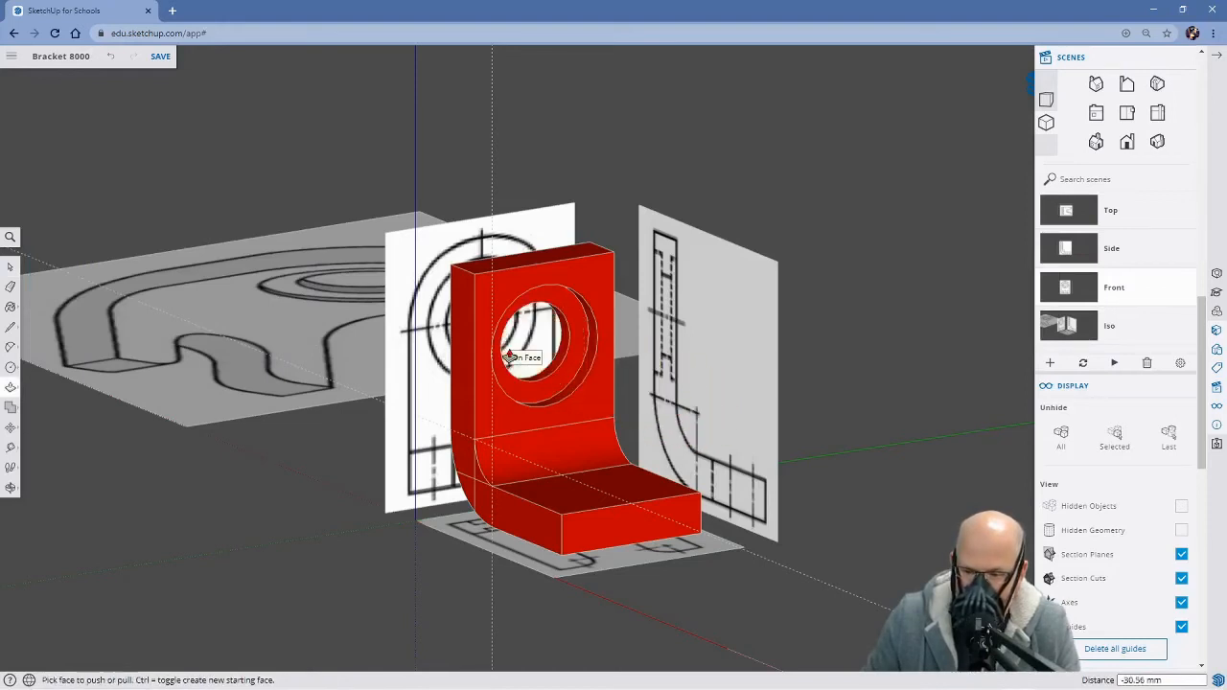
{"action": "middle_click_drag", "start_coordinate": [391, 380], "coordinate": [841, 370]}
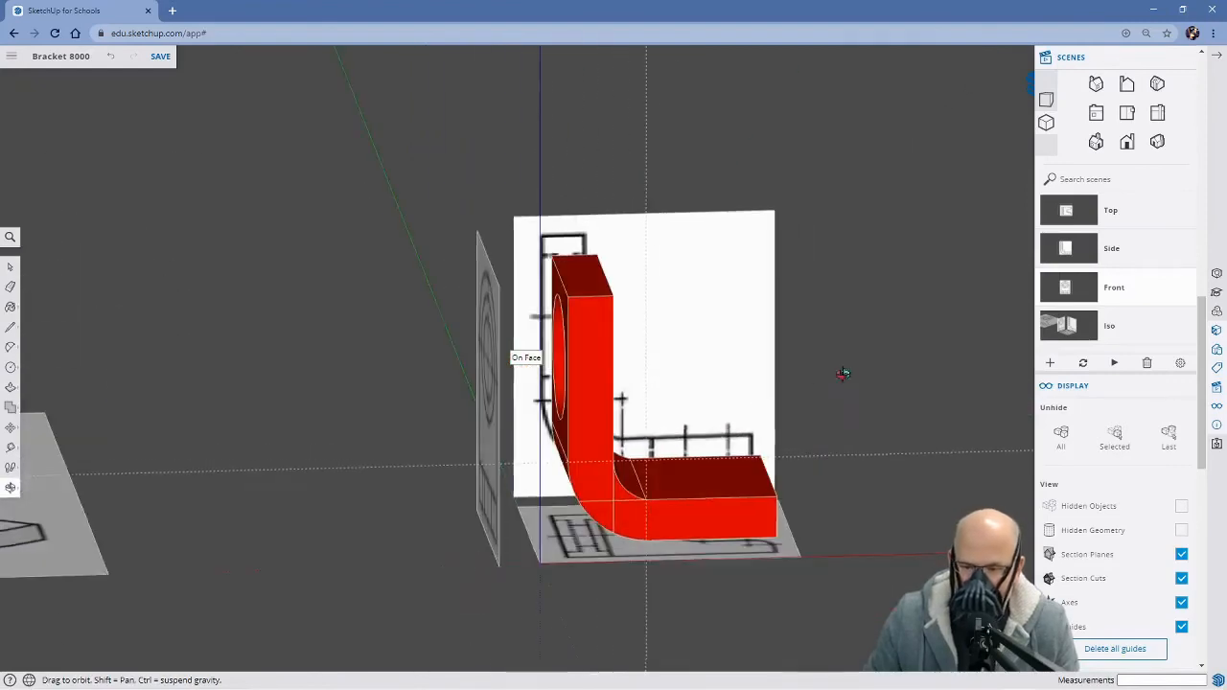
{"action": "middle_click_drag", "start_coordinate": [515, 394], "coordinate": [313, 326]}
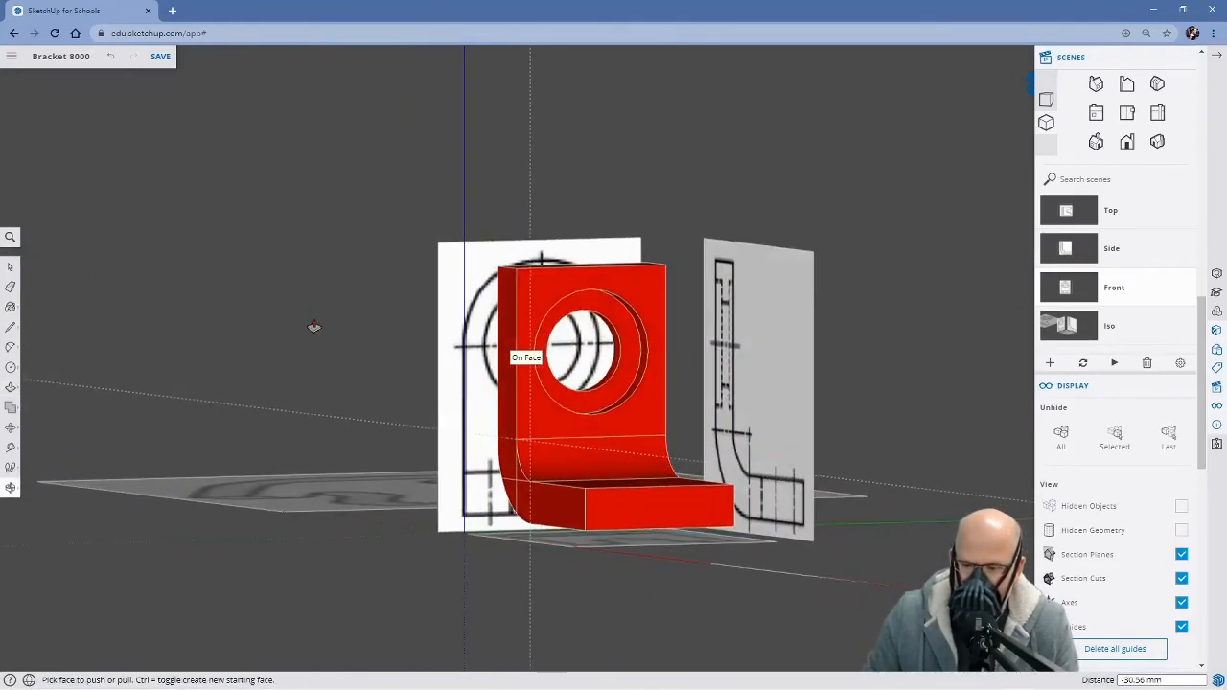
{"action": "mouse_move", "coordinate": [619, 444]}
{"action": "middle_mouse_down"}
{"action": "mouse_move", "coordinate": [532, 293]}
{"action": "mouse_move", "coordinate": [568, 422]}
{"action": "mouse_move", "coordinate": [818, 446]}
{"action": "mouse_move", "coordinate": [672, 465]}
{"action": "mouse_move", "coordinate": [787, 466]}
{"action": "mouse_move", "coordinate": [602, 479]}
{"action": "mouse_move", "coordinate": [348, 433]}
{"action": "mouse_move", "coordinate": [443, 463]}
{"action": "mouse_move", "coordinate": [401, 456]}
{"action": "middle_mouse_up"}
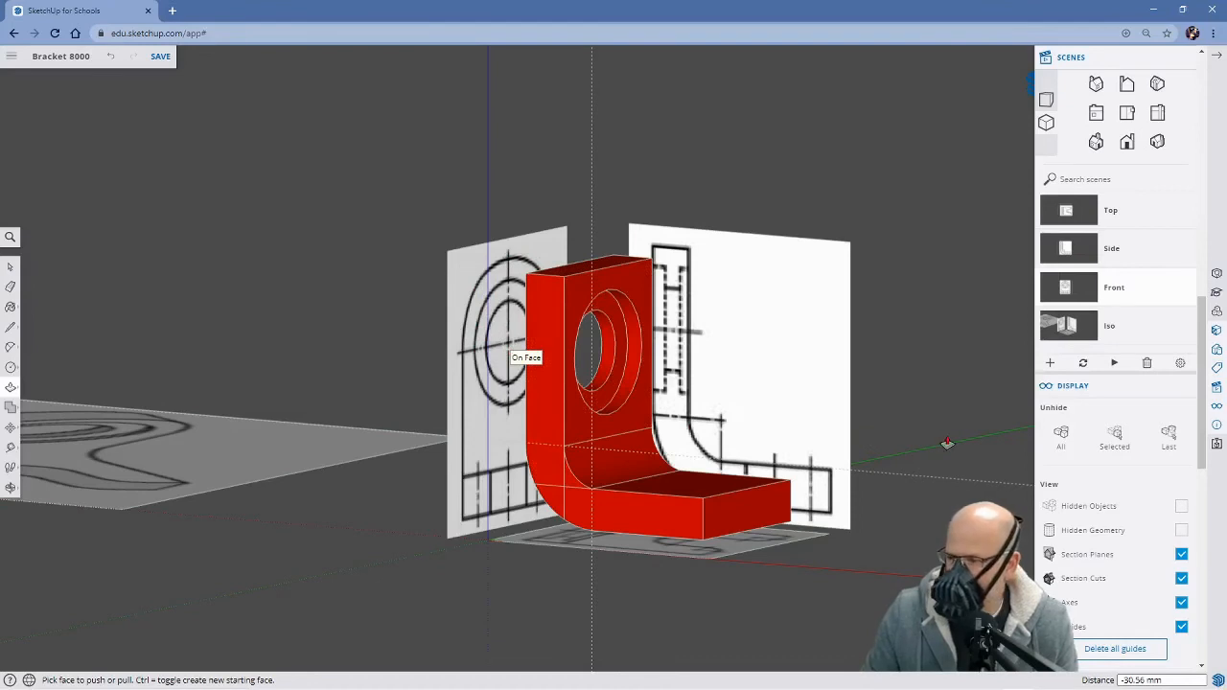
Switch to the Front scene and turn on X-ray display to reveal the front reference drawing
{"action": "left_click", "coordinate": [1079, 283]}
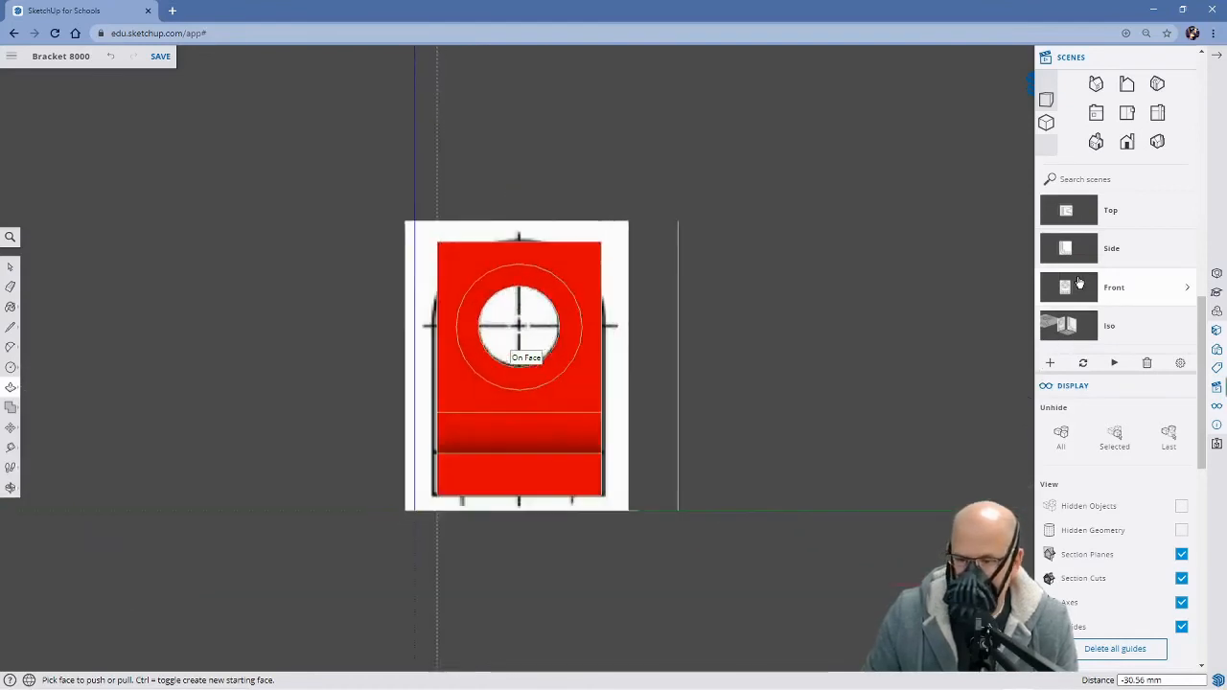
{"action": "left_click", "coordinate": [10, 237]}
{"action": "type", "text": "x"}
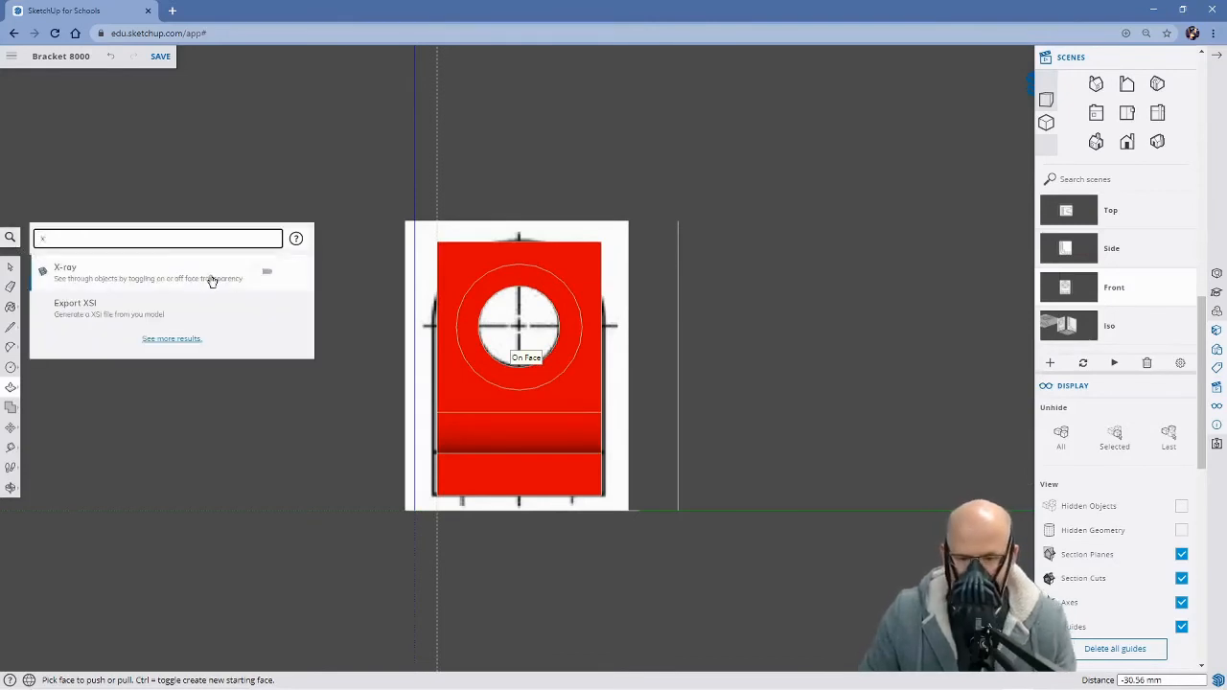
{"action": "left_click", "coordinate": [257, 275]}
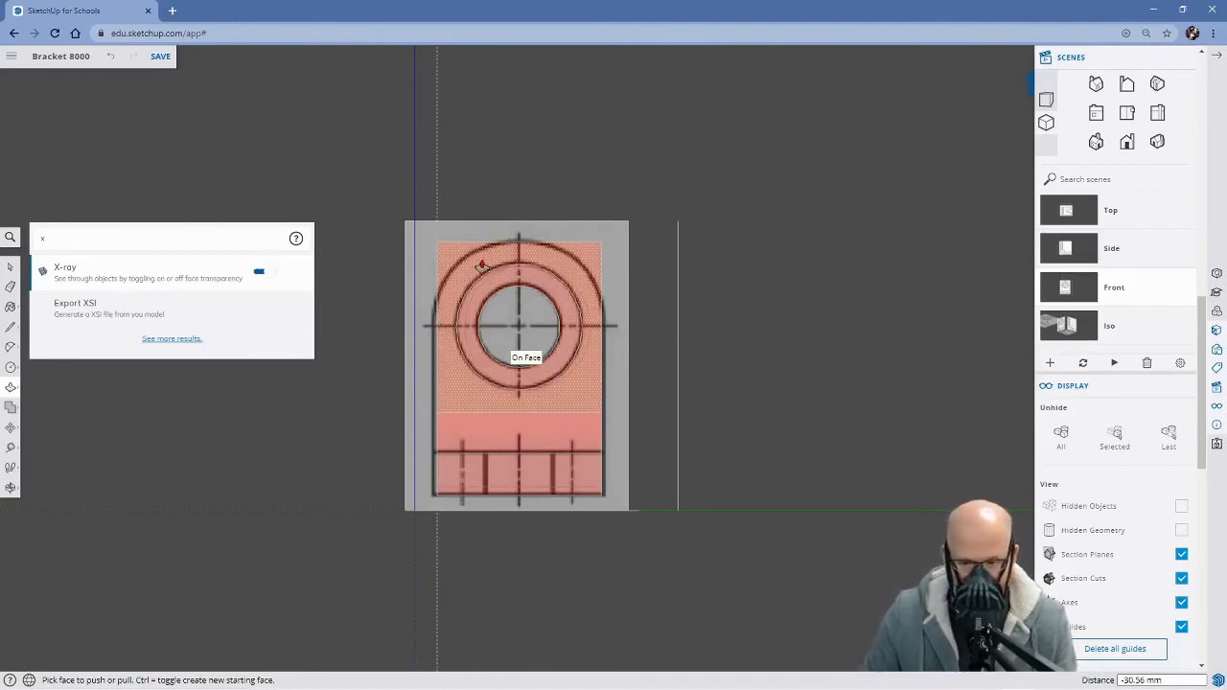
Place a horizontal and a vertical guide through the hole's centre, the vertical one about 156 mm from the upright's left edge
{"action": "key", "text": "t"}
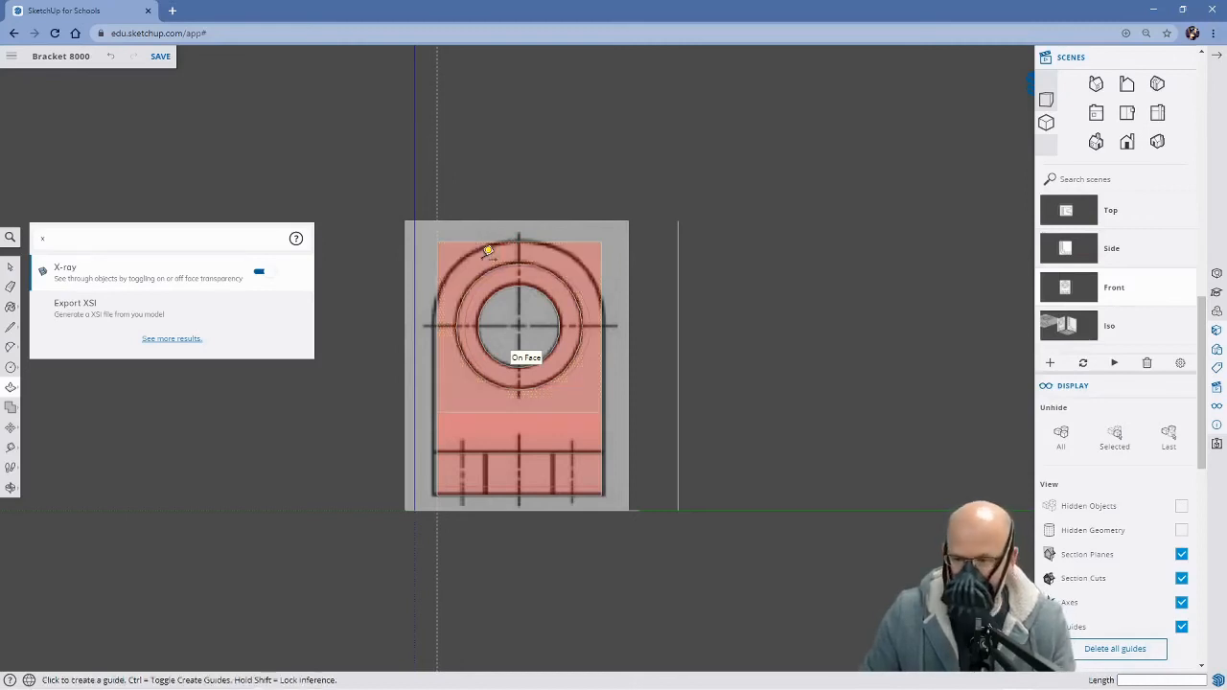
{"action": "left_click", "coordinate": [519, 240]}
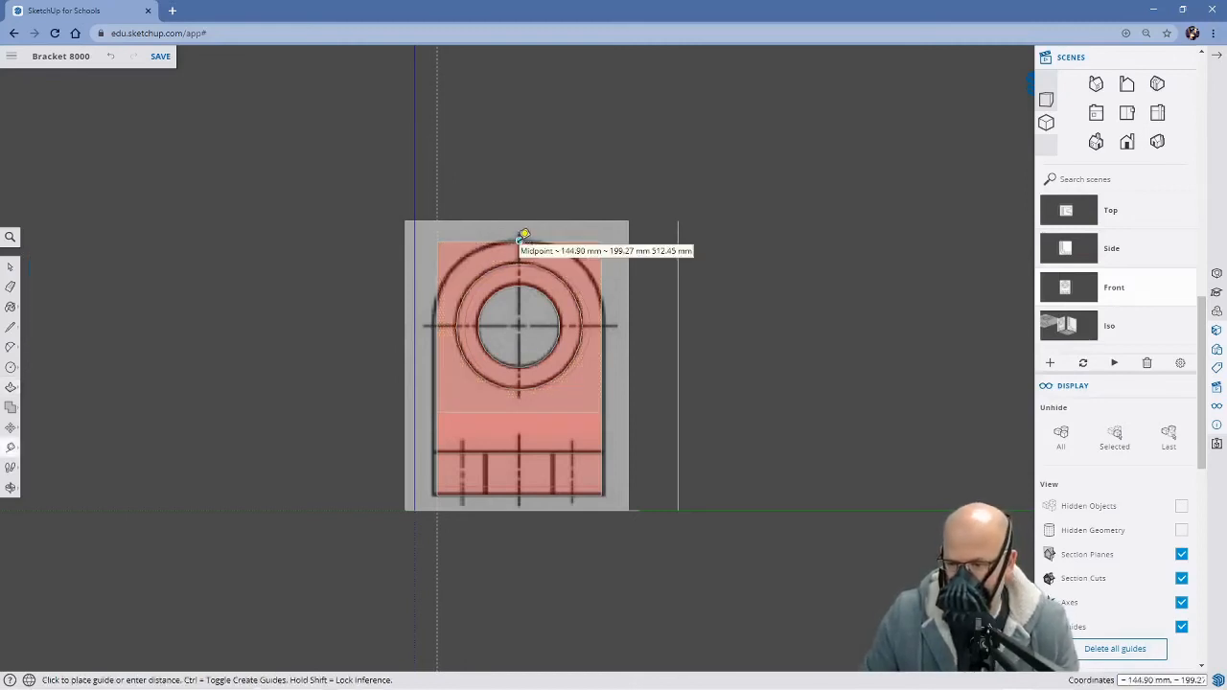
{"action": "left_click", "coordinate": [519, 326]}
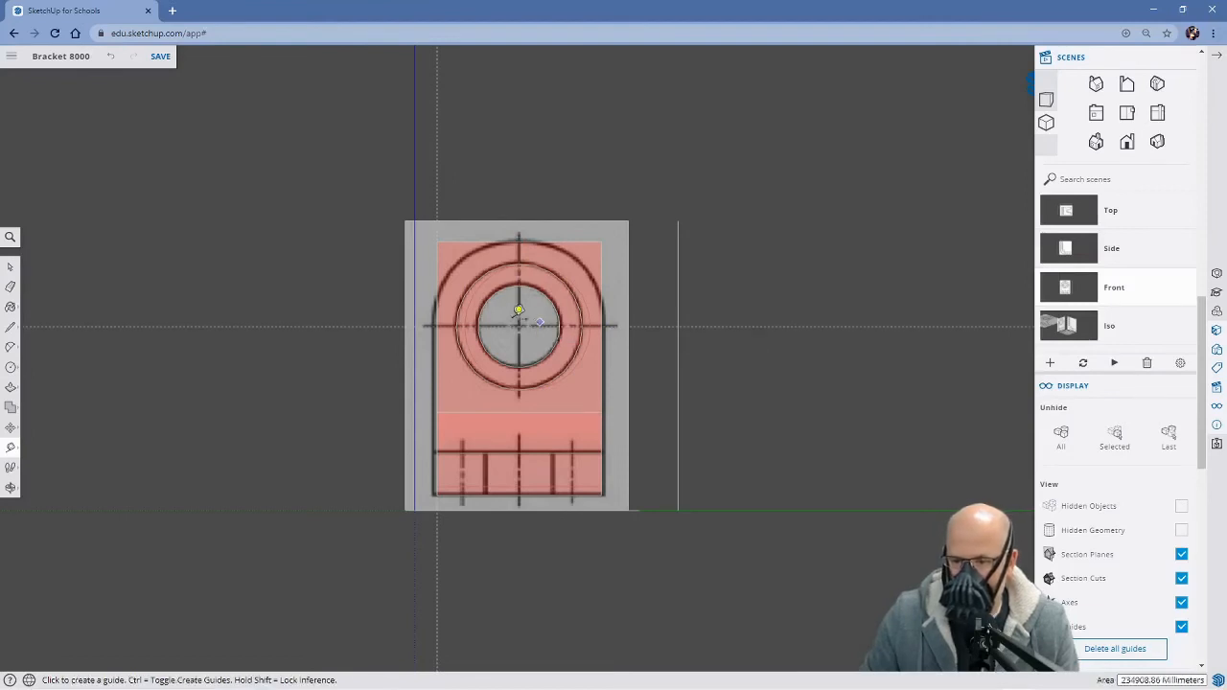
{"action": "left_click", "coordinate": [438, 291]}
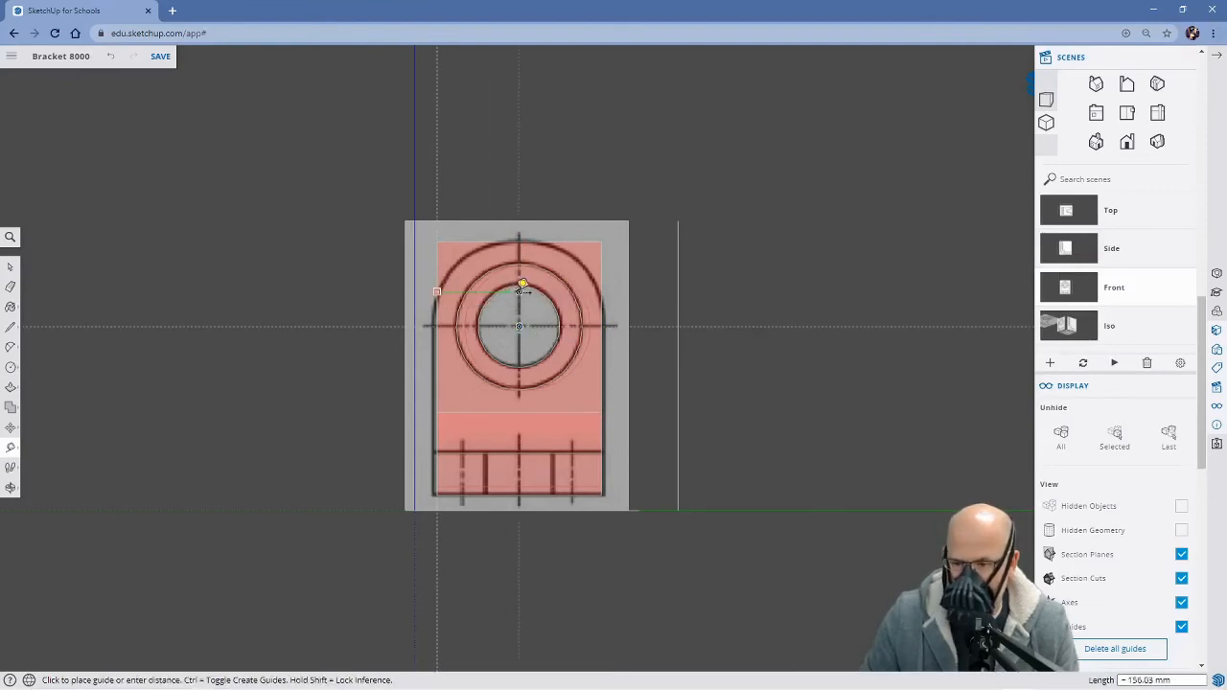
{"action": "left_click", "coordinate": [523, 290]}
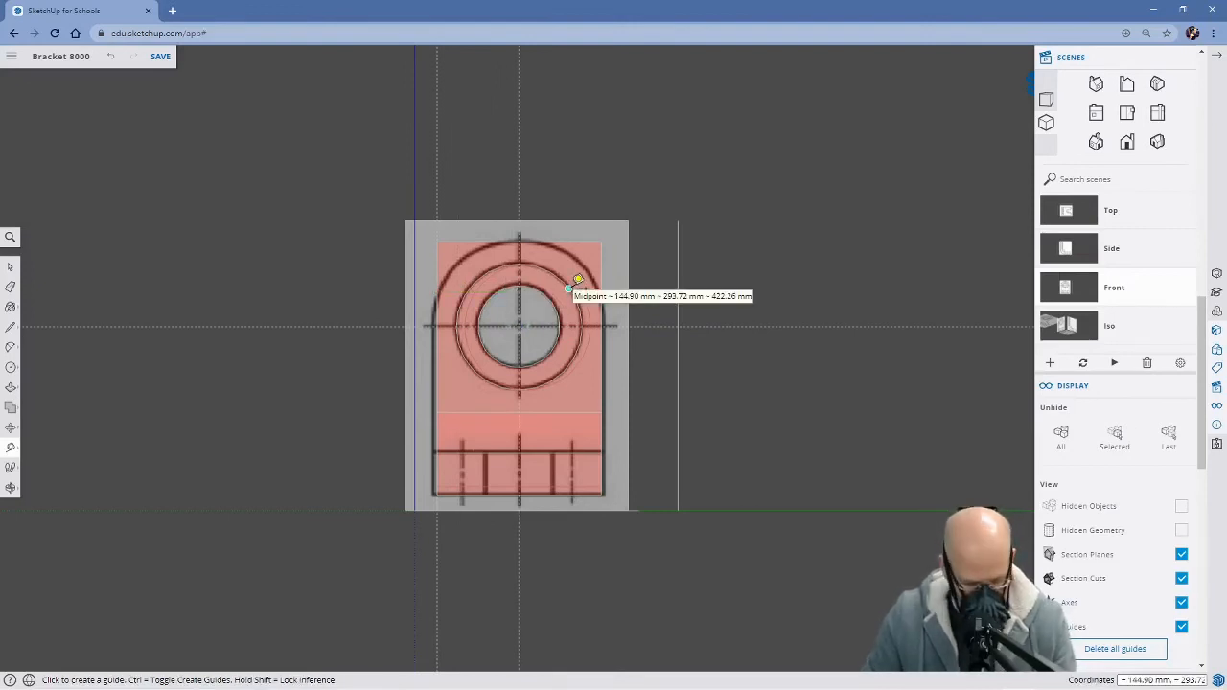
Try to outline the upright's rounded top with two arcs running from the side edges at the horizontal guide to the top edge's midpoint
{"action": "key", "text": "c"}
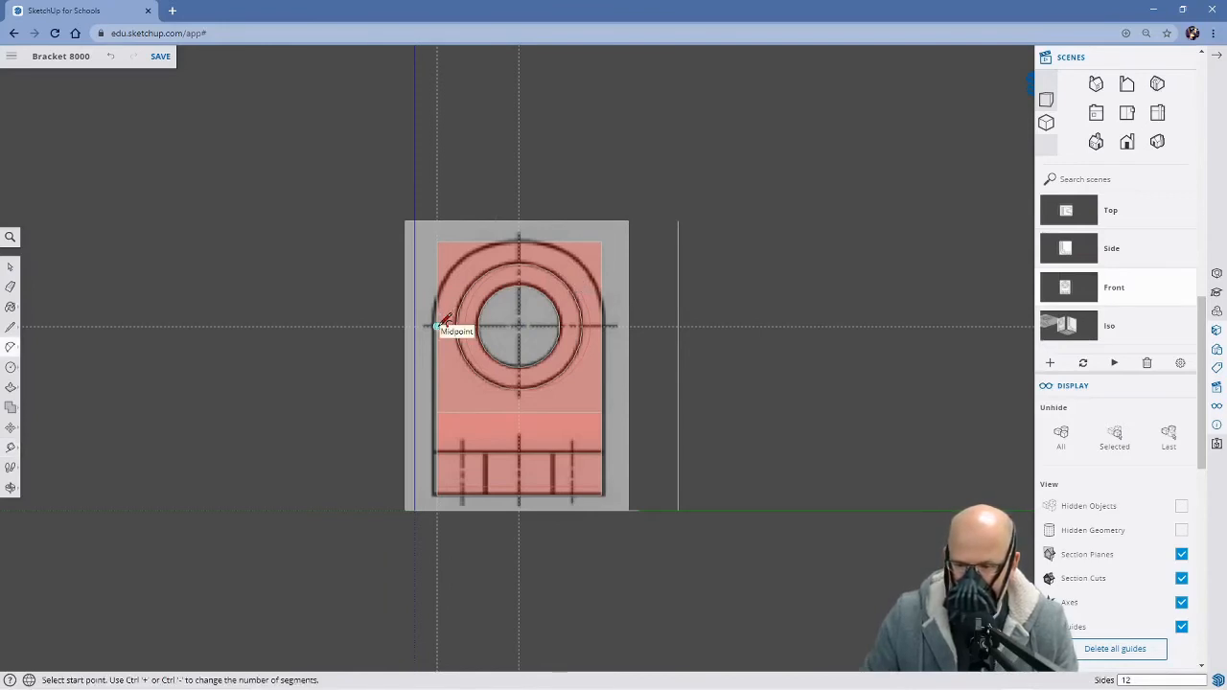
{"action": "left_click", "coordinate": [436, 326]}
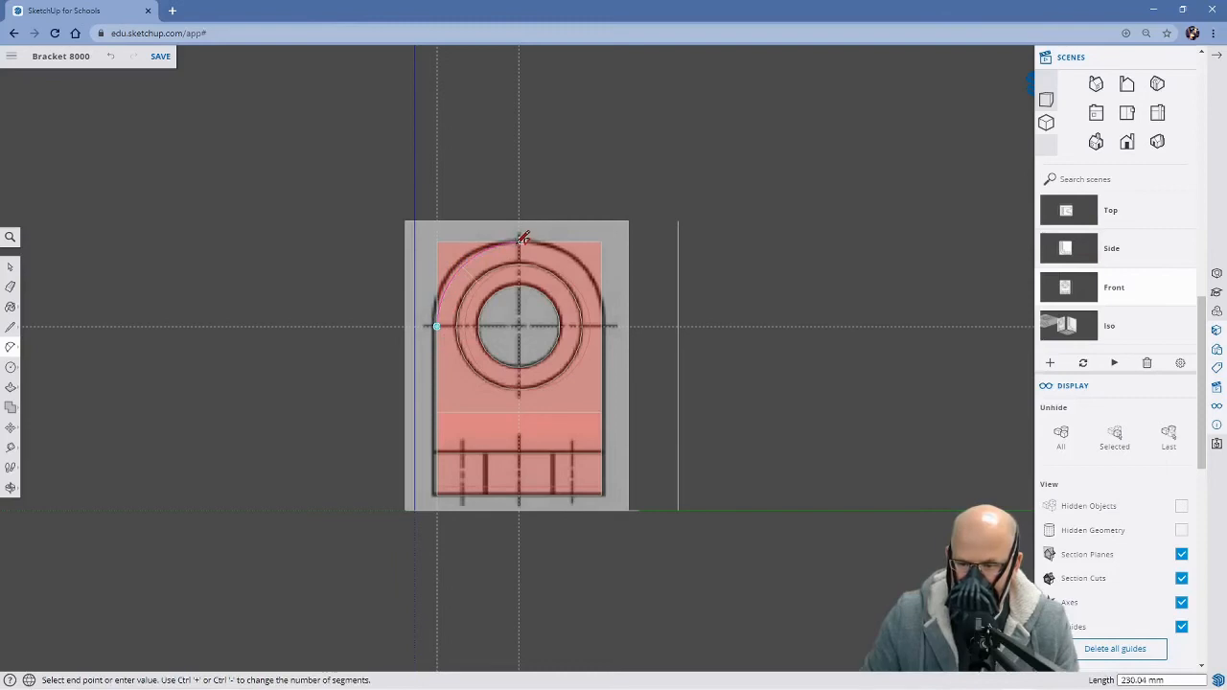
{"action": "scroll", "coordinate": [522, 235], "scroll_direction": "up", "scroll_amount": 3}
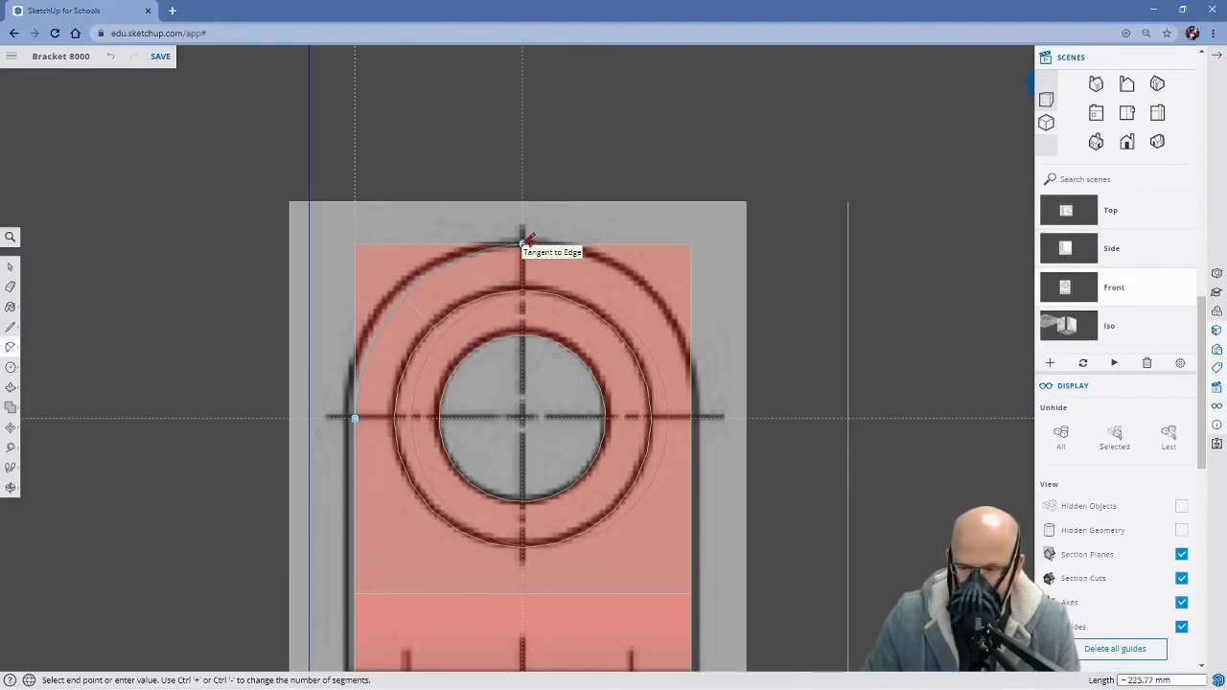
{"action": "left_click", "coordinate": [523, 242]}
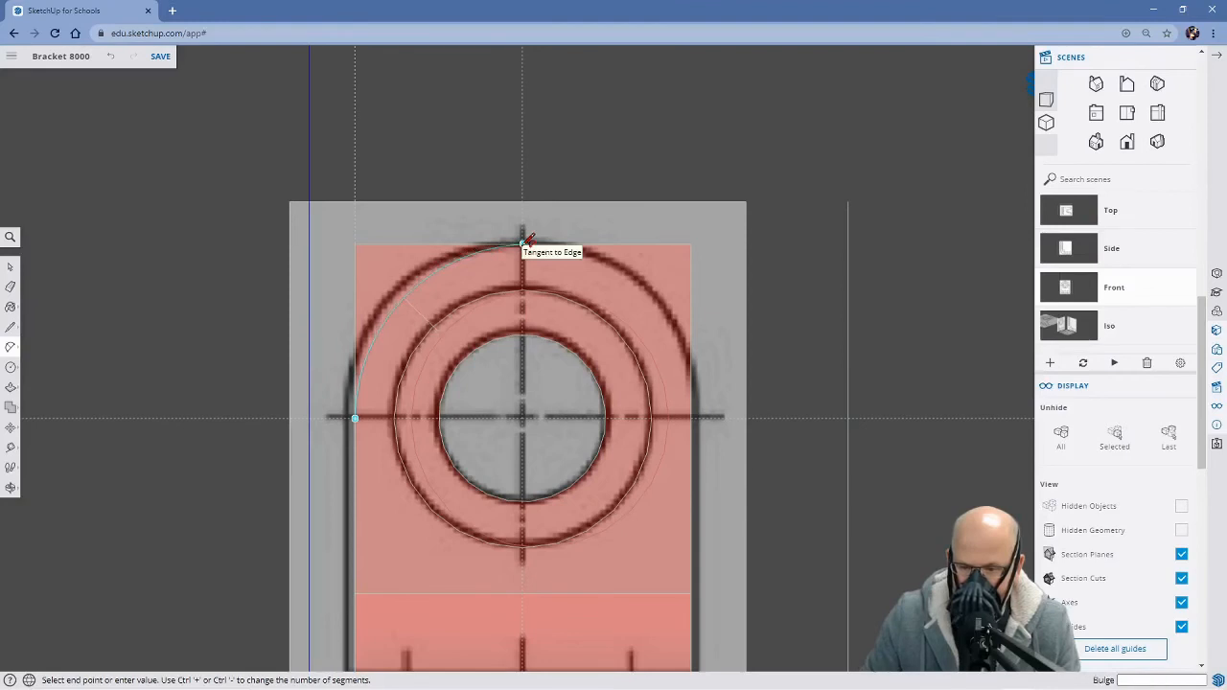
{"action": "left_click", "coordinate": [400, 284]}
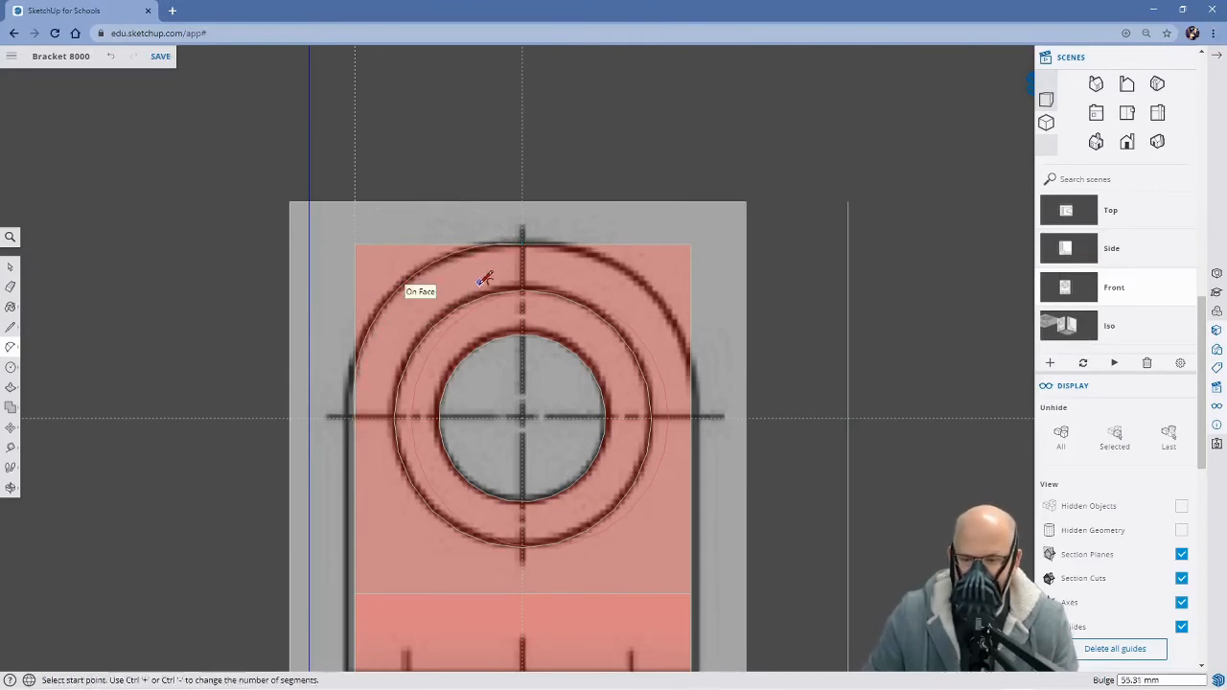
{"action": "left_click", "coordinate": [691, 417]}
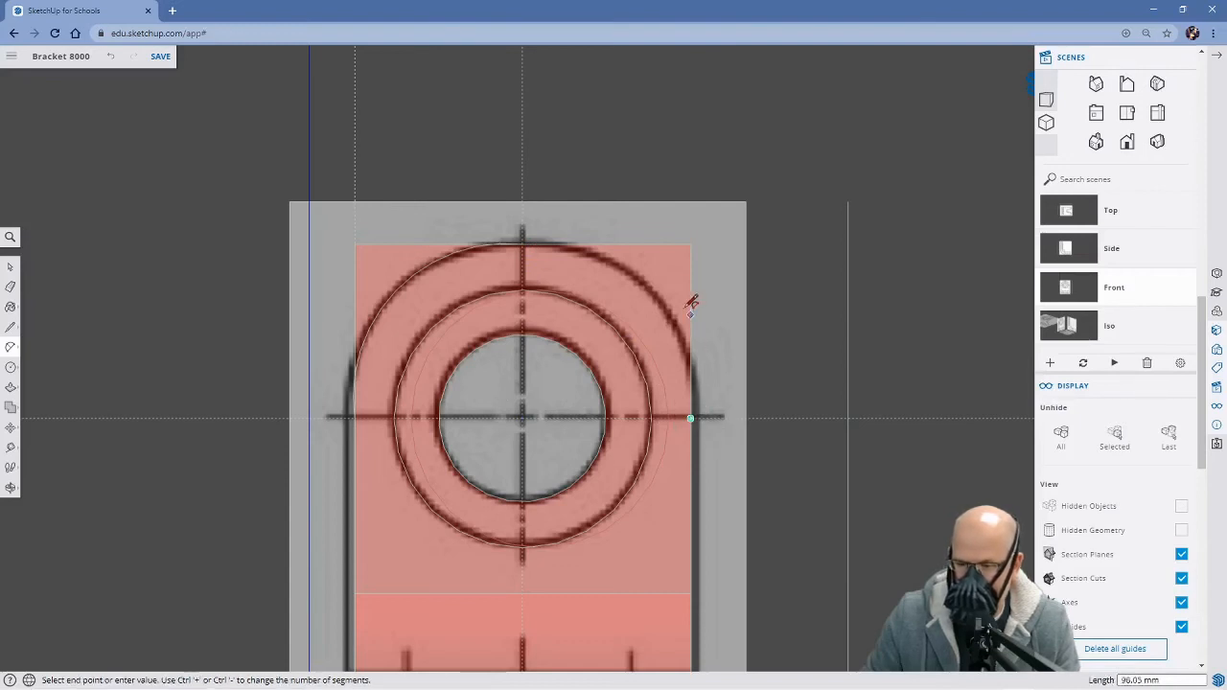
{"action": "left_click", "coordinate": [523, 243]}
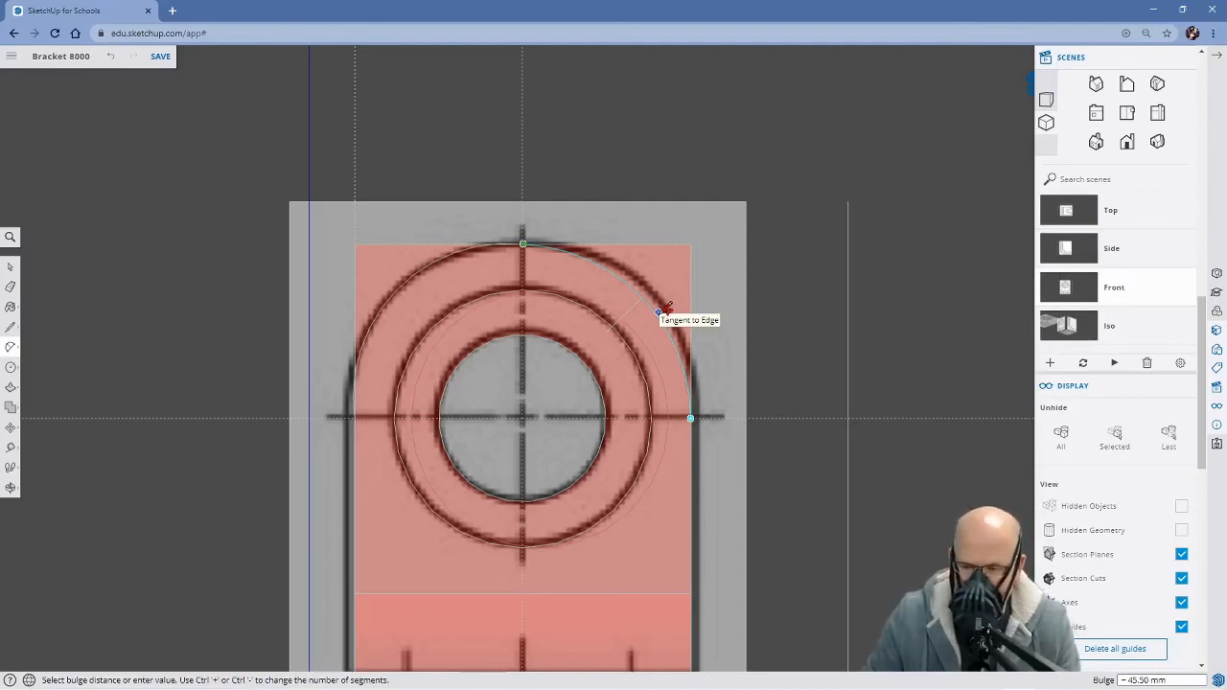
{"action": "left_click", "coordinate": [665, 309]}
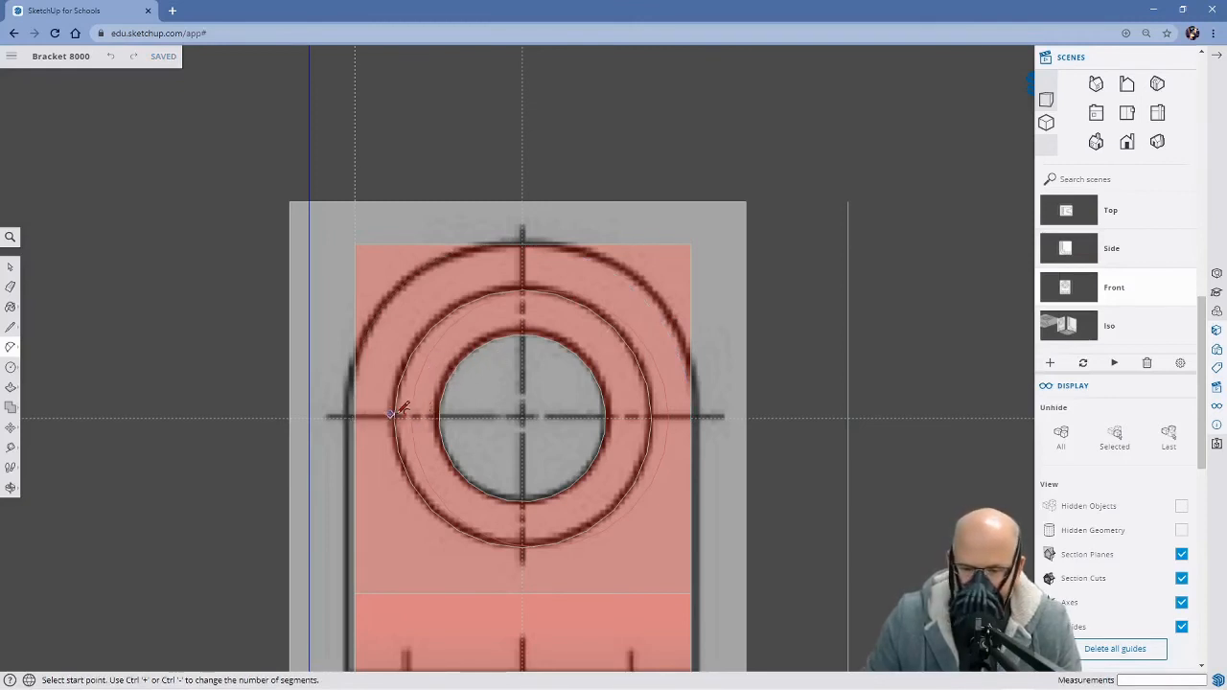
Draw two tangent arcs from the top edge's midpoint to the side edges at the horizontal guide, bulging about 48 mm left and 45.5 mm right
{"action": "left_click", "coordinate": [354, 418]}
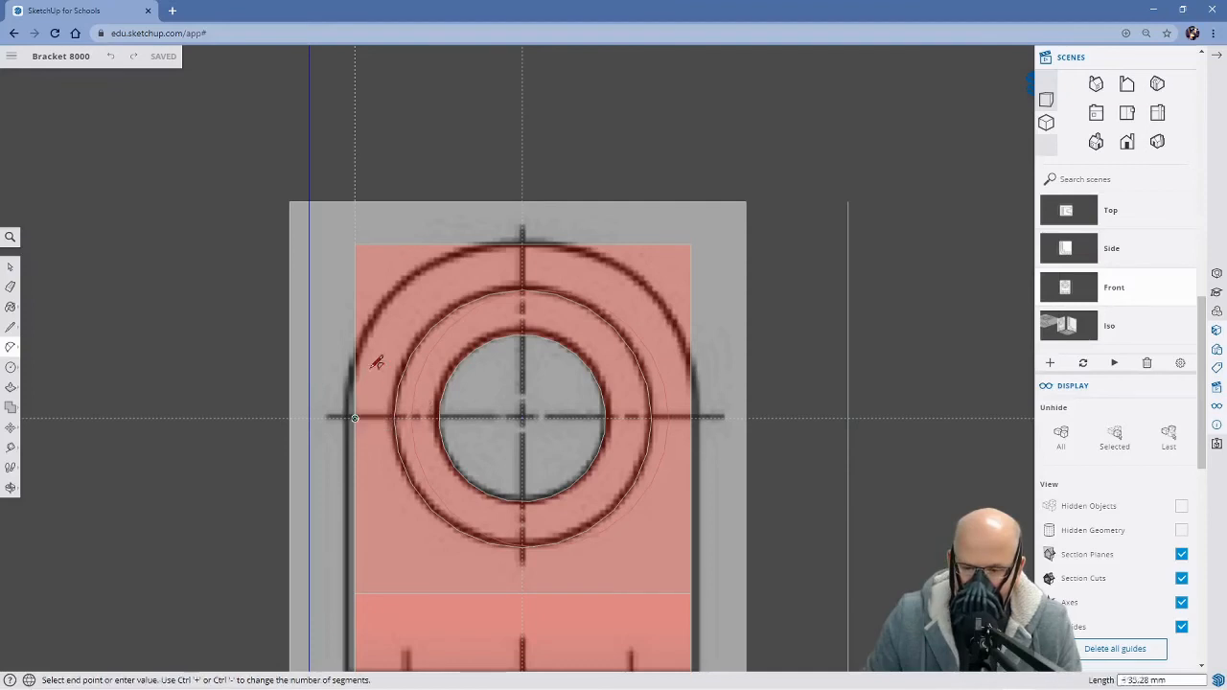
{"action": "left_click", "coordinate": [523, 242]}
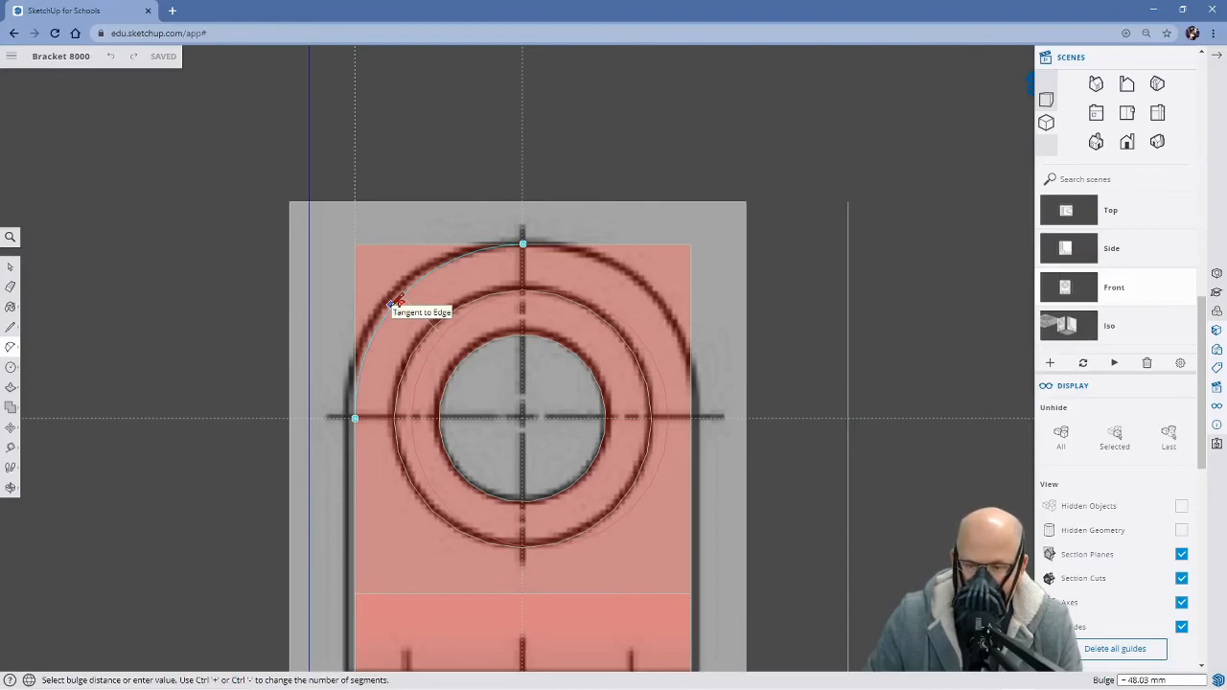
{"action": "left_click", "coordinate": [397, 303]}
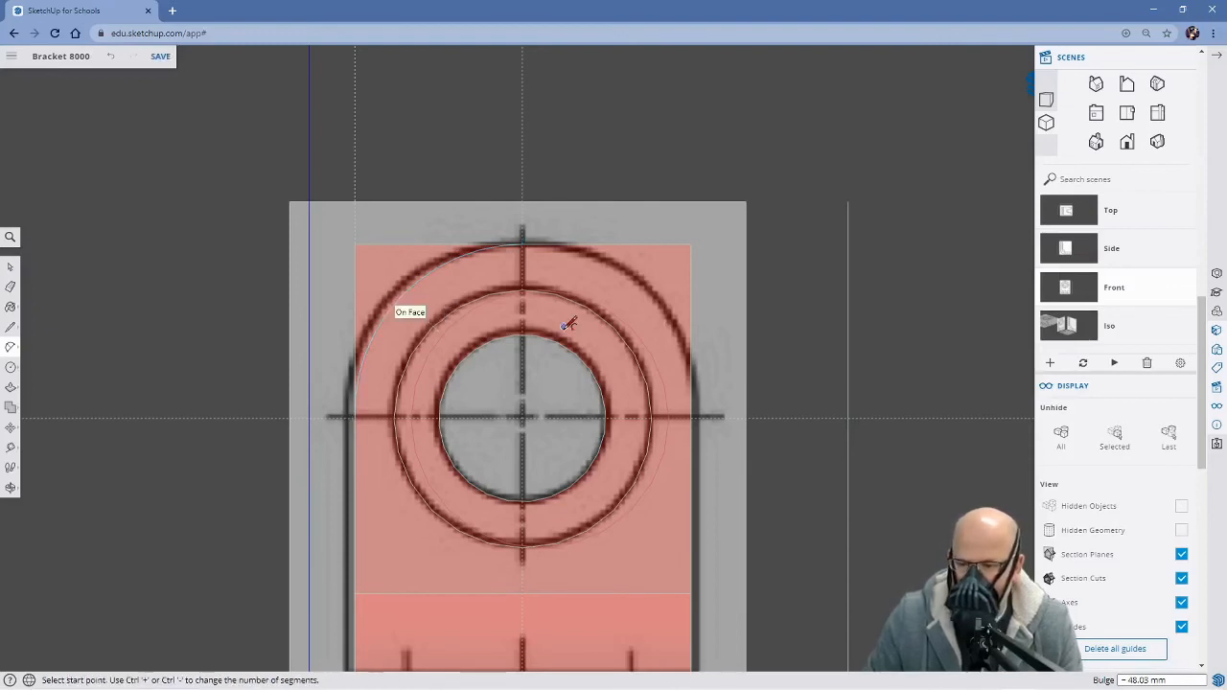
{"action": "left_click", "coordinate": [523, 243]}
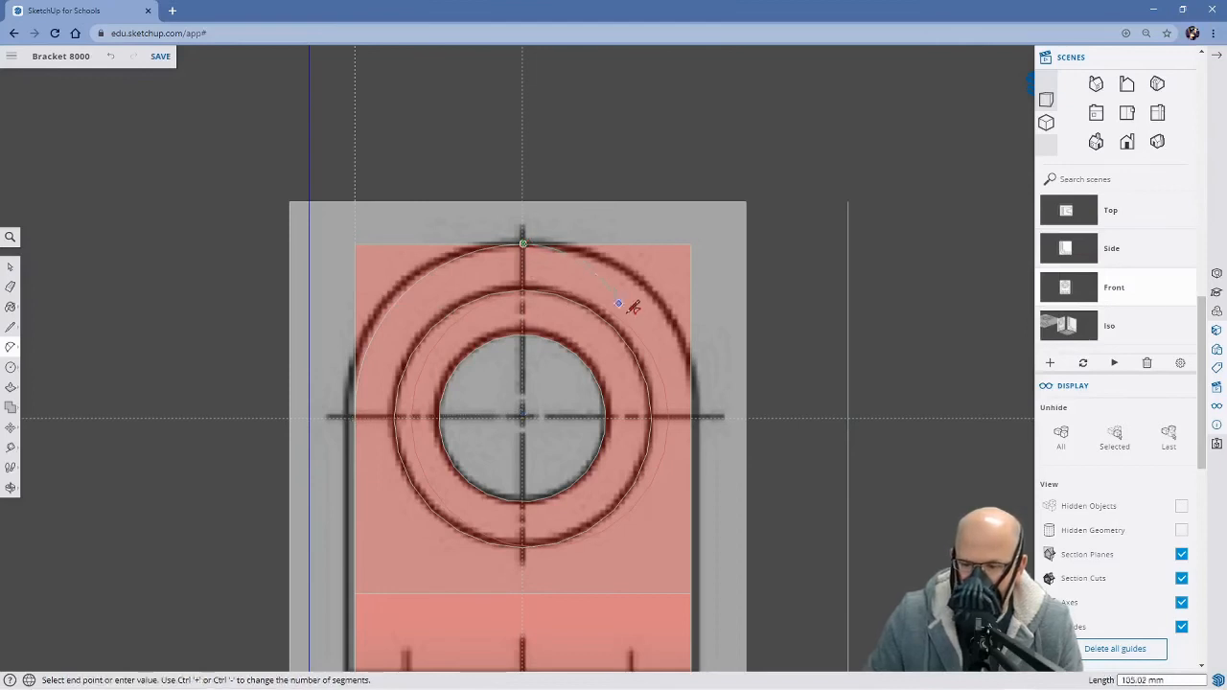
{"action": "left_click", "coordinate": [691, 418]}
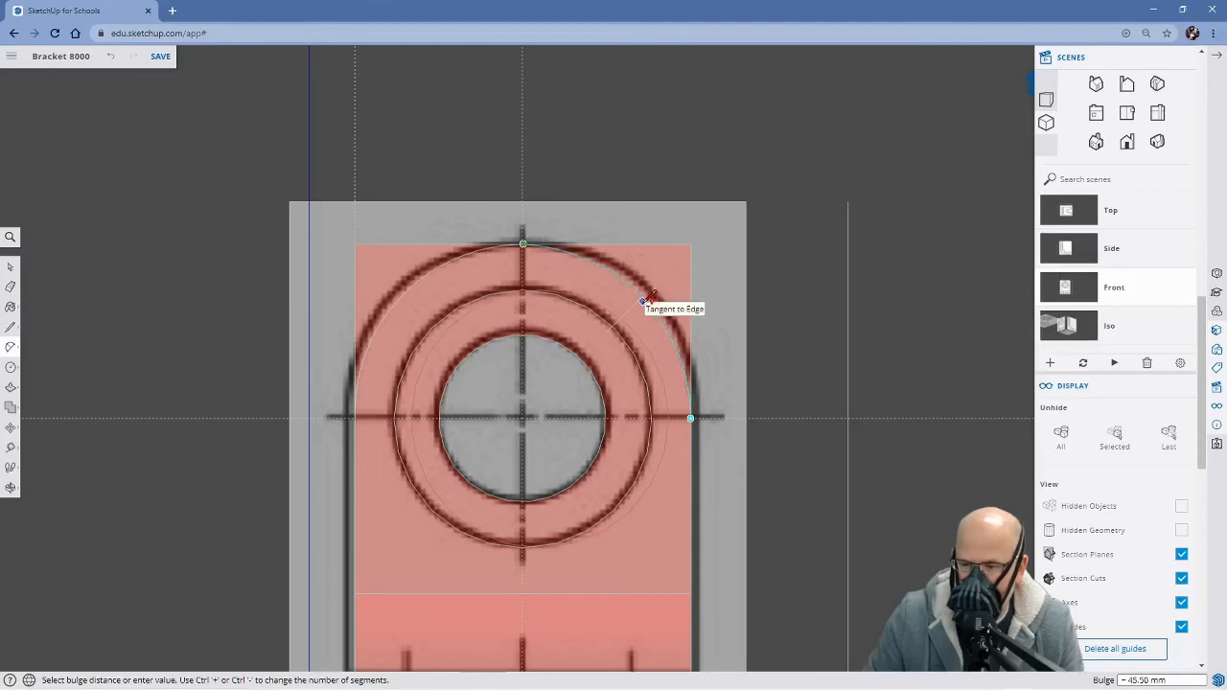
{"action": "left_click", "coordinate": [643, 300]}
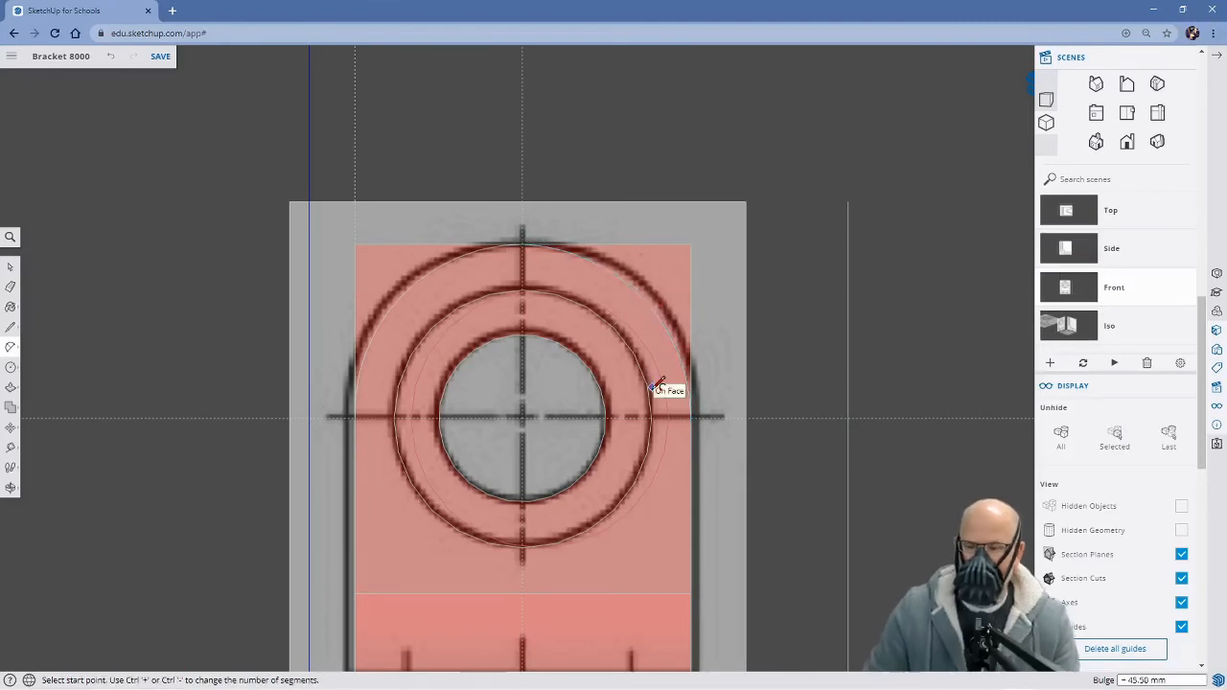
Turn off X-ray display with the bracket seen at an angle from the front
{"action": "scroll", "coordinate": [656, 387], "scroll_direction": "down", "scroll_amount": 5}
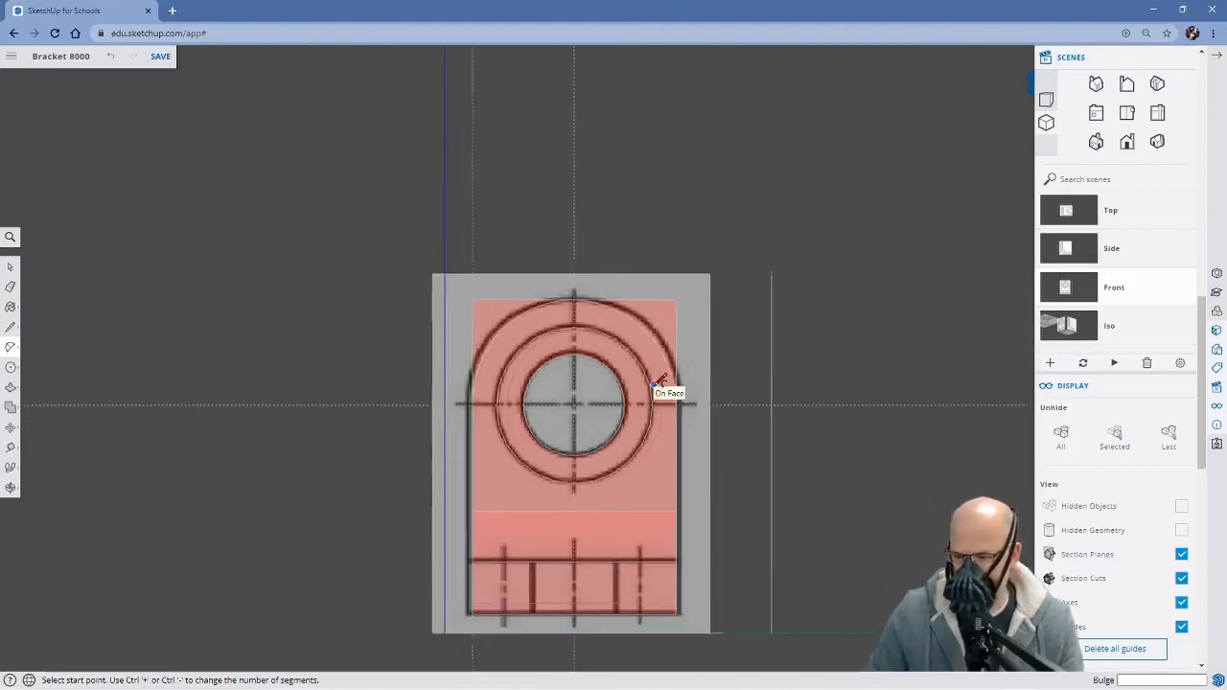
{"action": "middle_click_drag", "start_coordinate": [566, 391], "coordinate": [502, 408]}
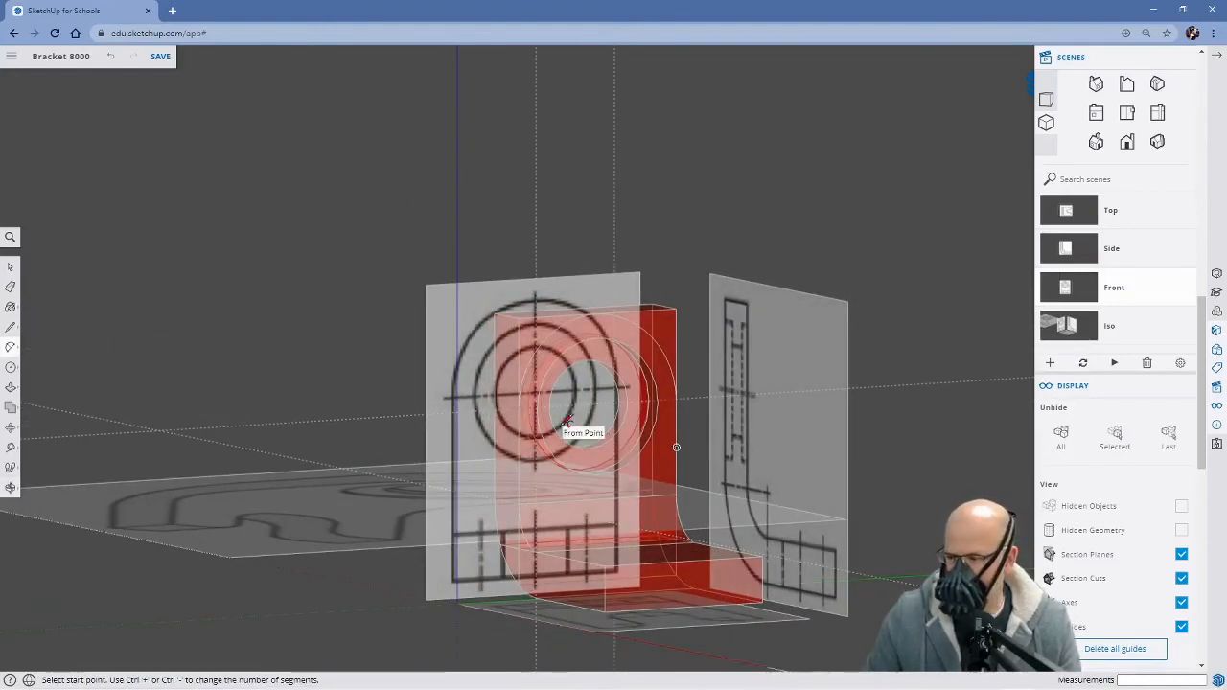
{"action": "left_click", "coordinate": [10, 237]}
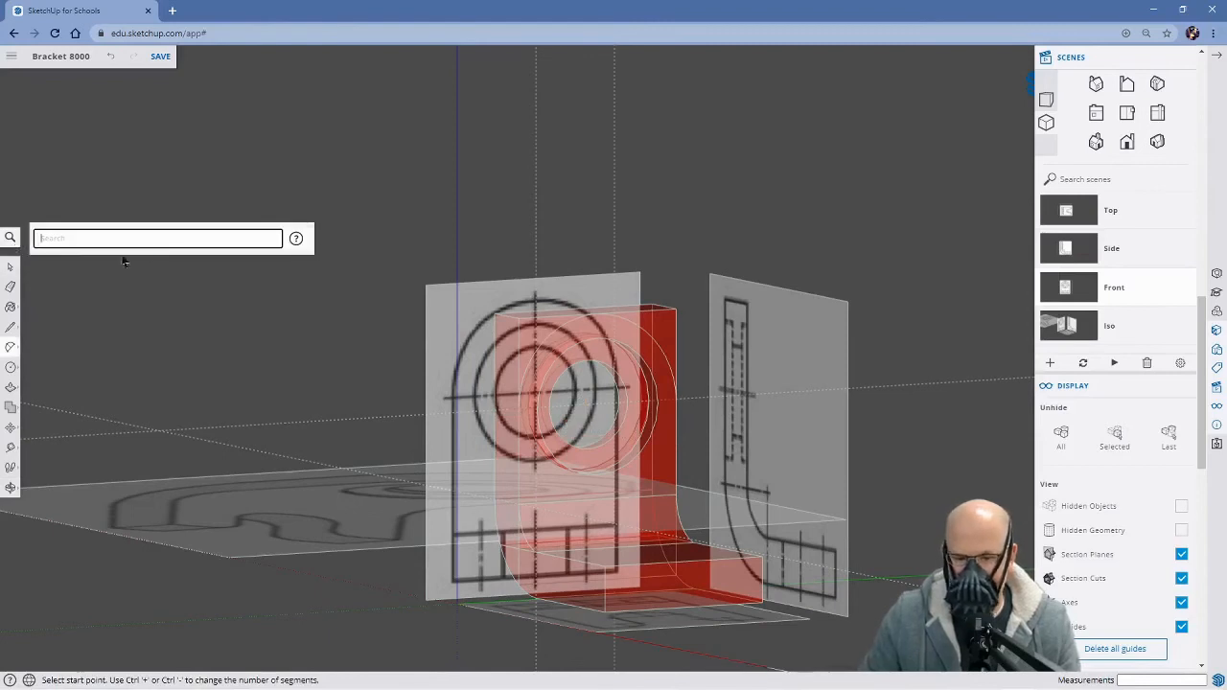
{"action": "type", "text": "x"}
{"action": "left_click", "coordinate": [262, 275]}
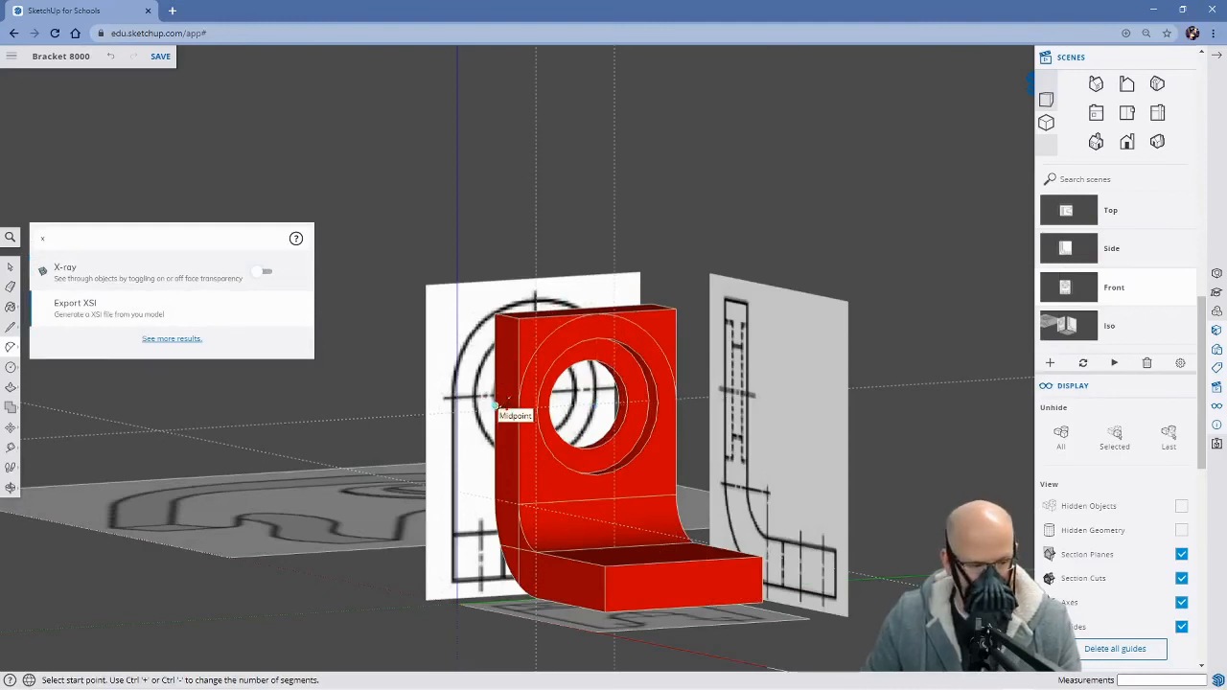
Push both corner faces outside the arcs back 87.03 mm through the upright's full thickness to round its top
{"action": "key", "text": "p"}
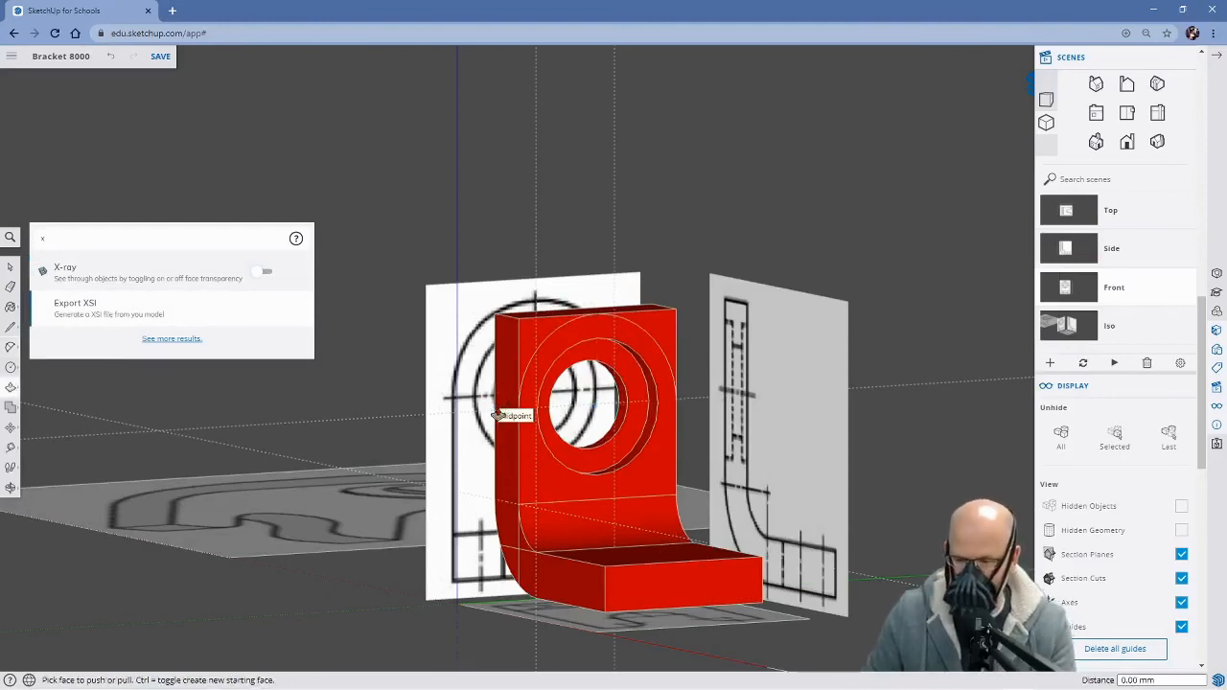
{"action": "left_click", "coordinate": [530, 347]}
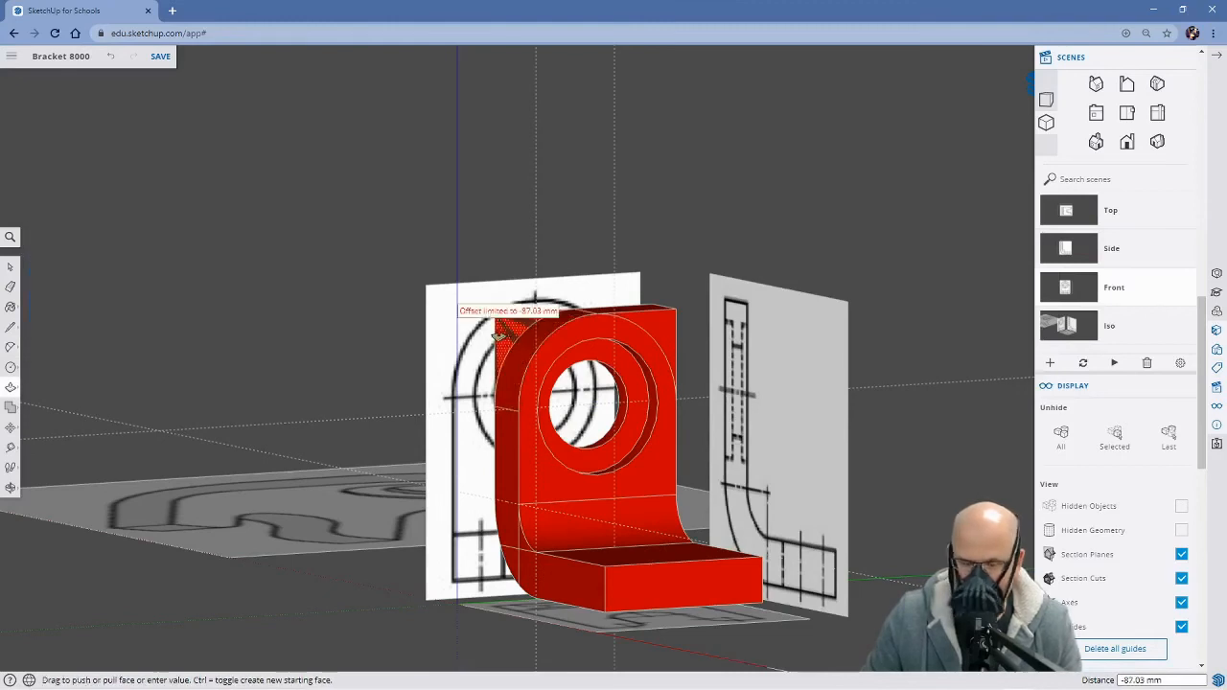
{"action": "left_click", "coordinate": [499, 332]}
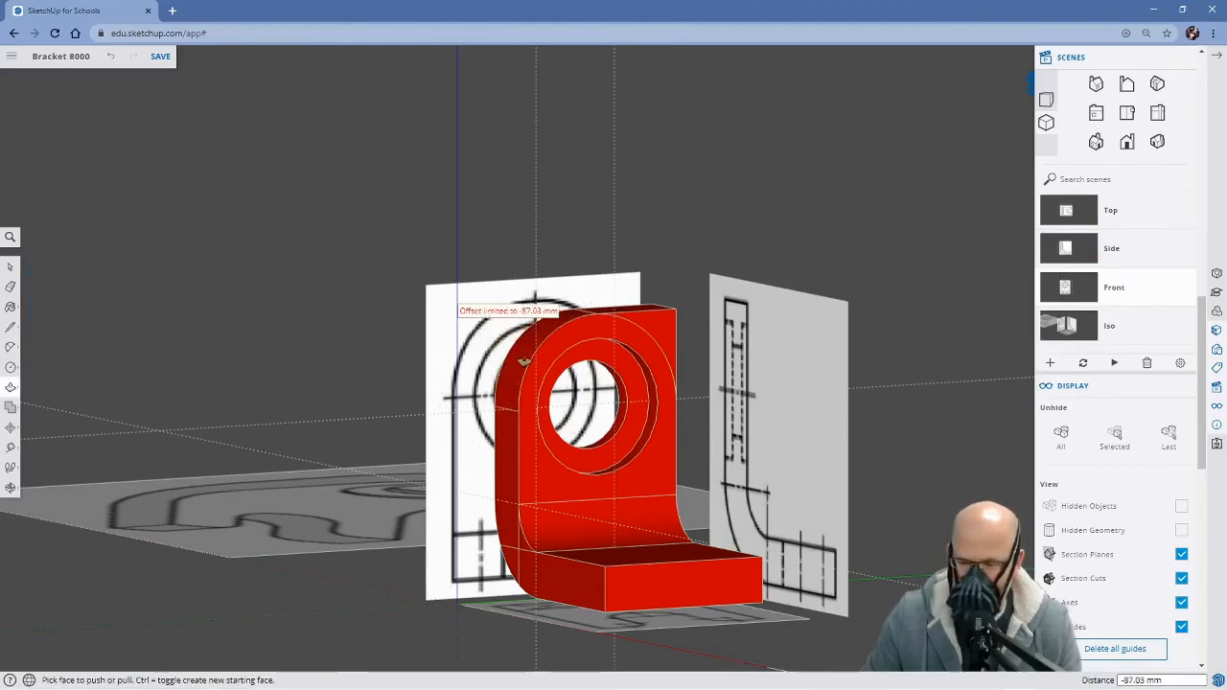
{"action": "mouse_move", "coordinate": [682, 356]}
{"action": "middle_mouse_down"}
{"action": "mouse_move", "coordinate": [677, 345]}
{"action": "mouse_move", "coordinate": [675, 357]}
{"action": "middle_mouse_up"}
{"action": "left_click", "coordinate": [674, 349]}
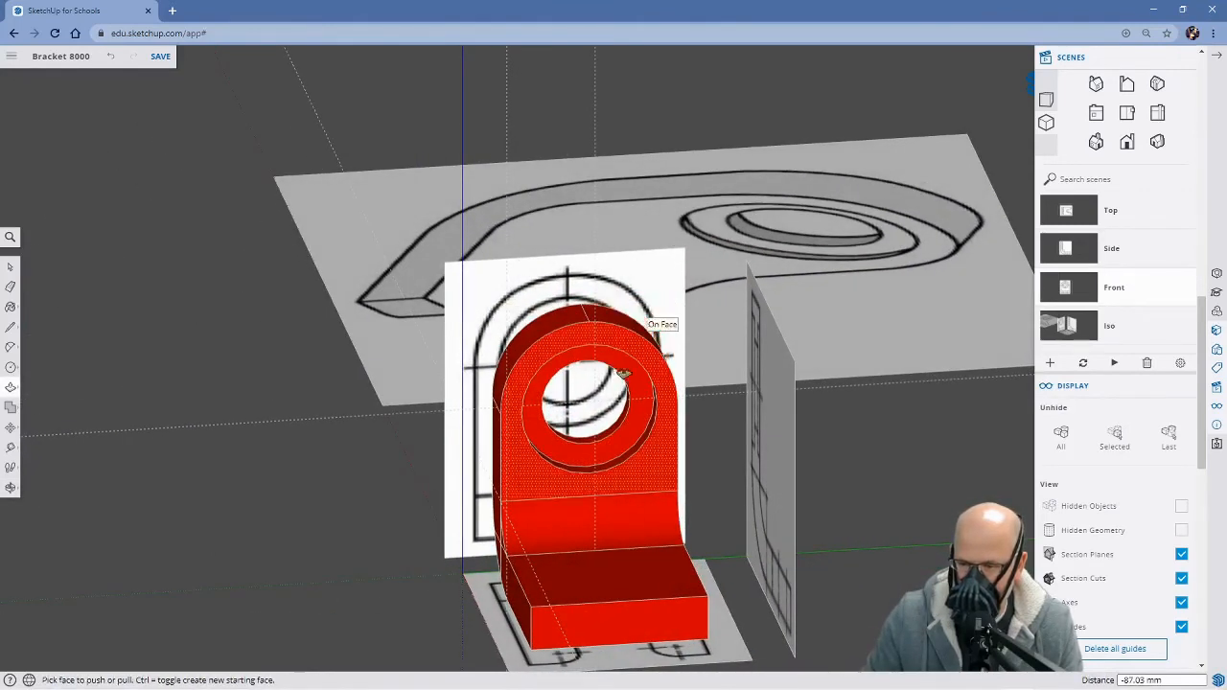
Erase the two vertical guides at the upright, with the bracket seen at an angle from above
{"action": "middle_click_drag", "start_coordinate": [644, 317], "coordinate": [892, 455]}
{"action": "scroll", "coordinate": [618, 474], "scroll_direction": "down", "scroll_amount": 1}
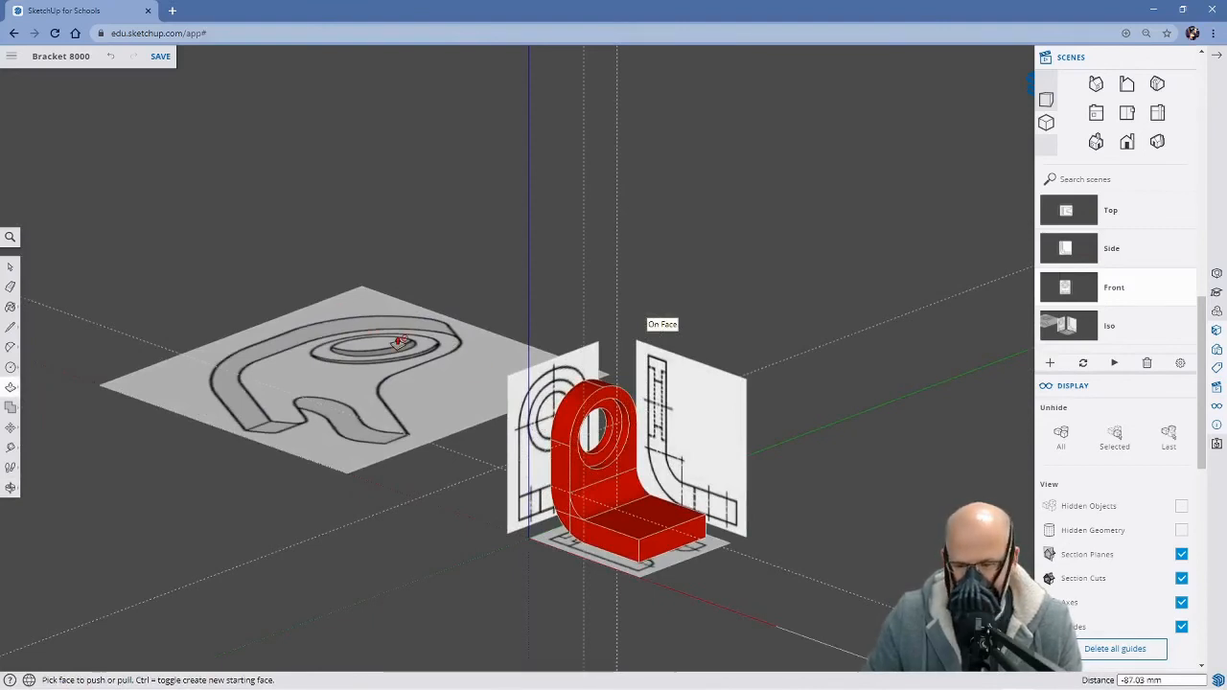
{"action": "key", "text": "space"}
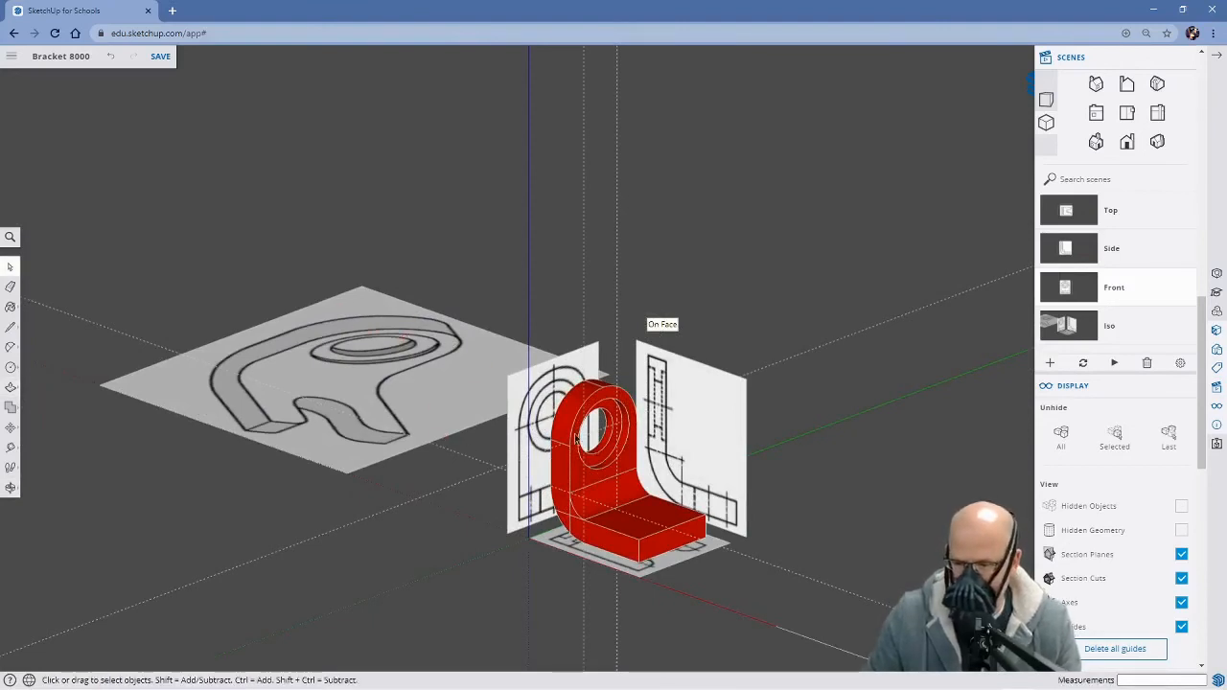
{"action": "middle_click_drag", "start_coordinate": [576, 438], "coordinate": [758, 520]}
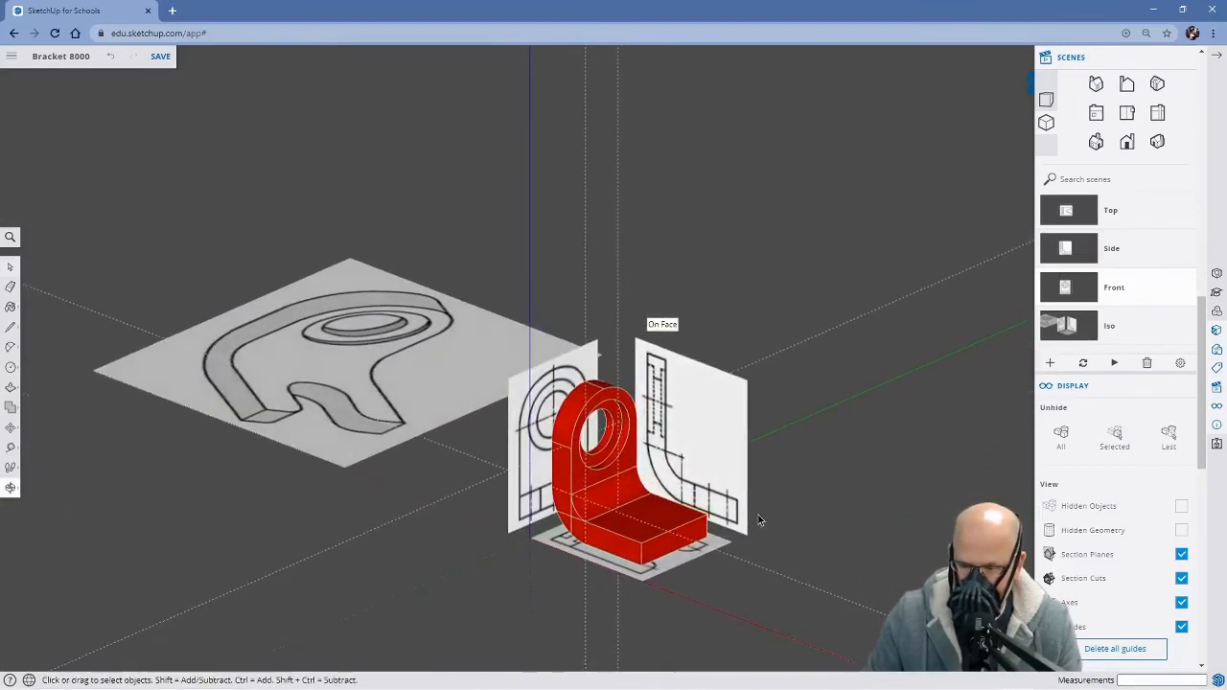
{"action": "key", "text": "e"}
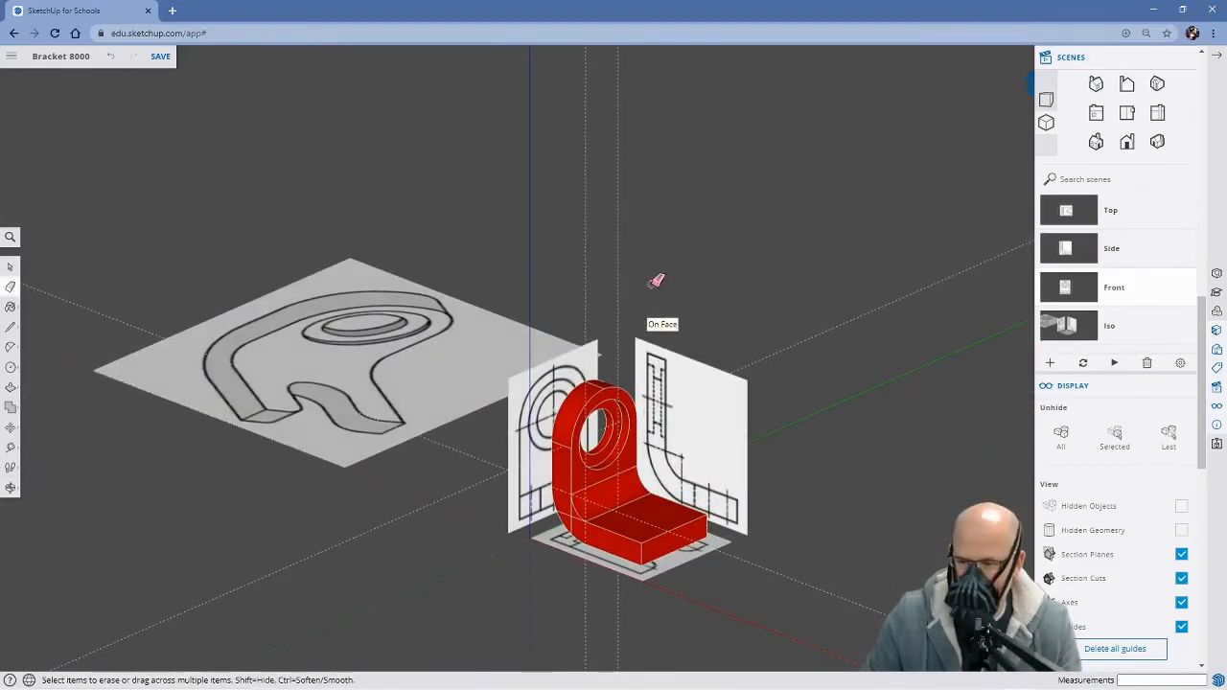
{"action": "left_click", "coordinate": [585, 280]}
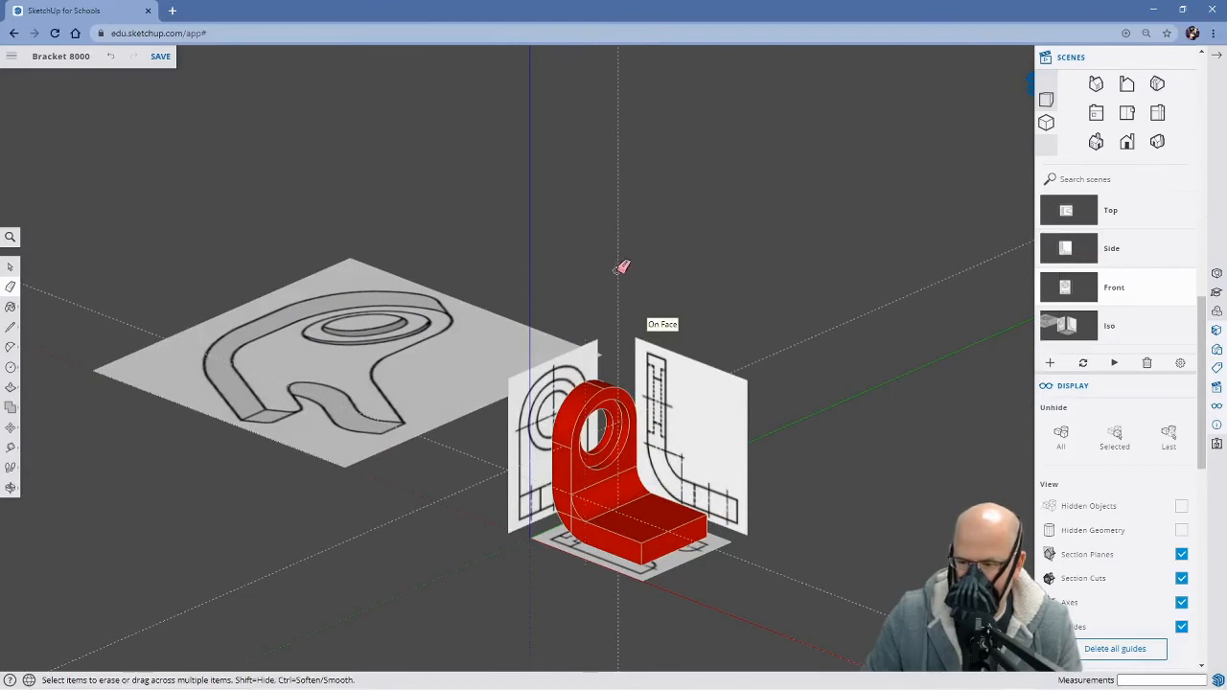
{"action": "left_click", "coordinate": [619, 281]}
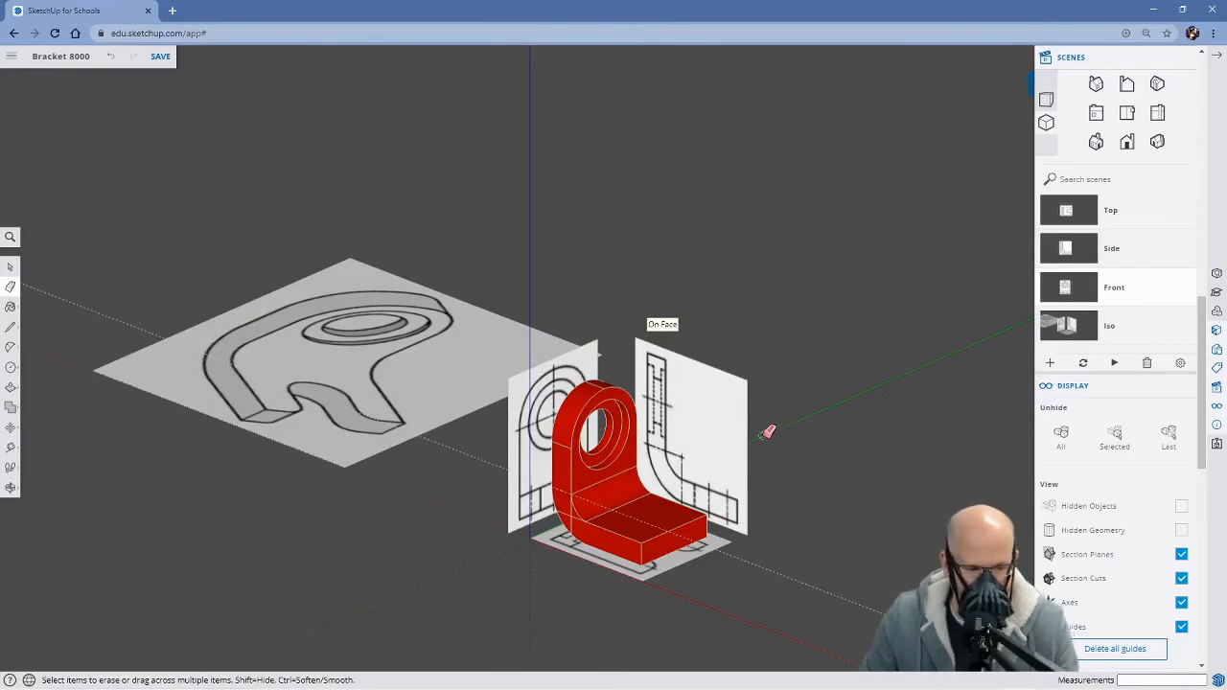
Switch from the angled view to the Top scene, with the base and its slot drawing enlarged
{"action": "scroll", "coordinate": [738, 436], "scroll_direction": "down", "scroll_amount": 1}
{"action": "scroll", "coordinate": [753, 460], "scroll_direction": "up", "scroll_amount": 2}
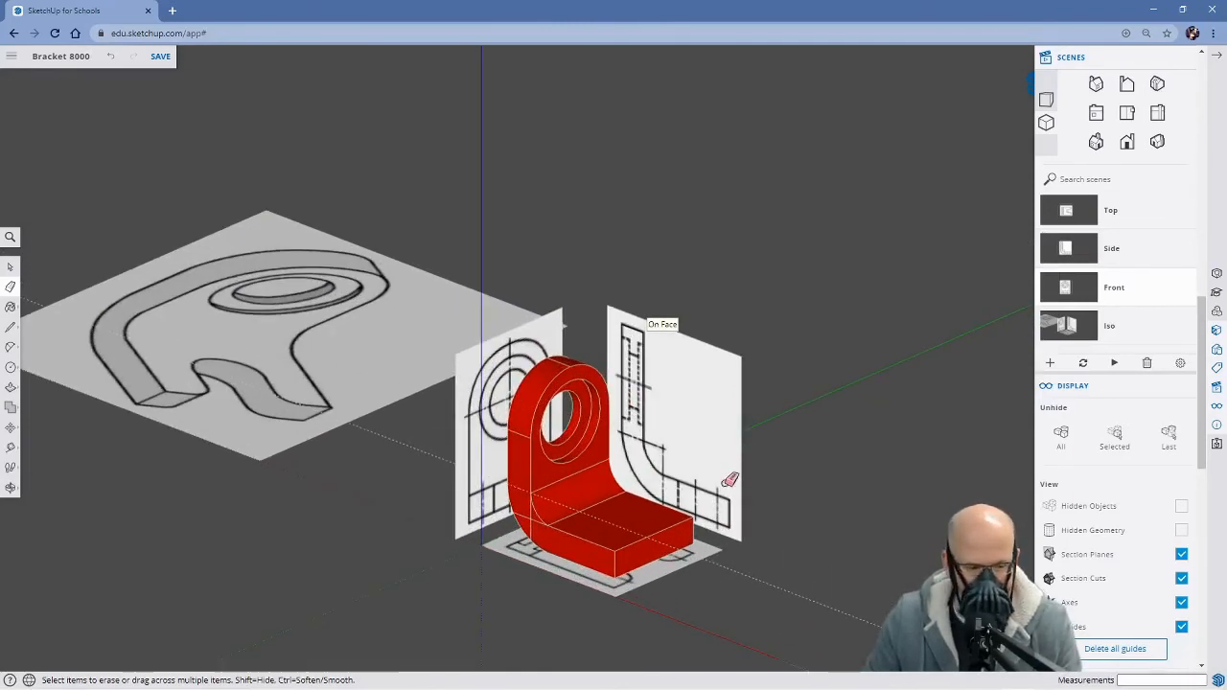
{"action": "middle_click_drag", "start_coordinate": [791, 545], "coordinate": [797, 530]}
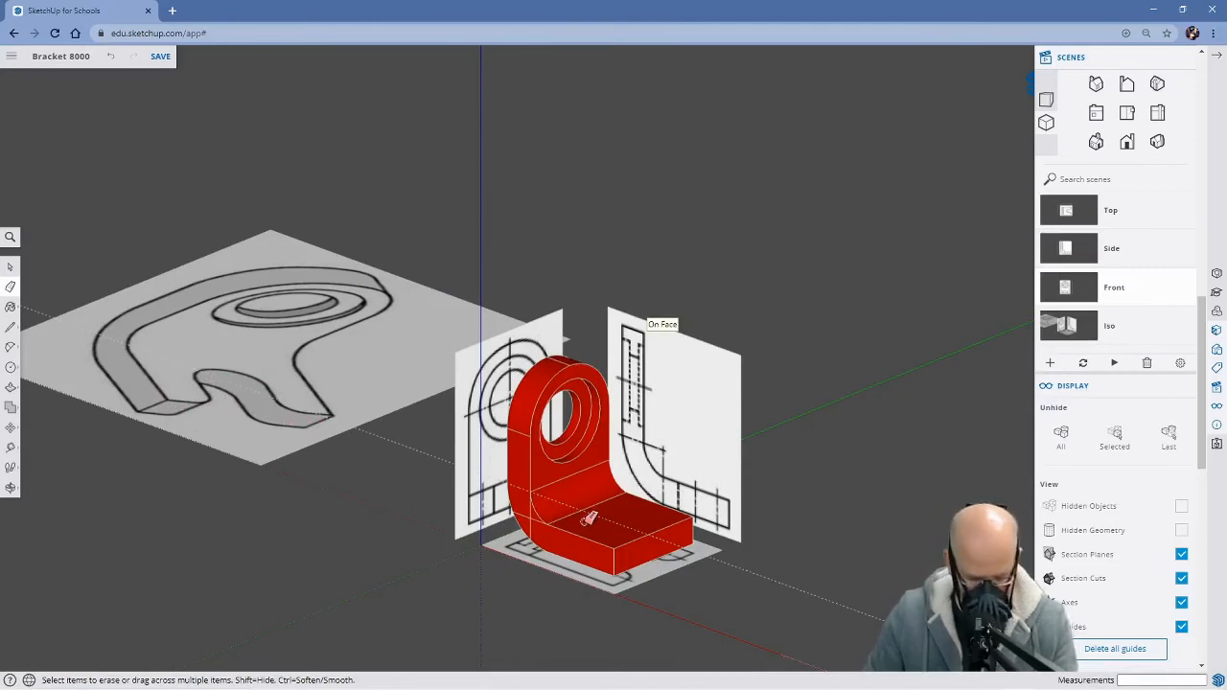
{"action": "key", "text": "h"}
{"action": "mouse_move", "coordinate": [684, 567]}
{"action": "left_mouse_down"}
{"action": "mouse_move", "coordinate": [699, 559]}
{"action": "mouse_move", "coordinate": [533, 537]}
{"action": "left_mouse_up"}
{"action": "scroll", "coordinate": [580, 478], "scroll_direction": "up", "scroll_amount": 2}
{"action": "middle_click_drag", "start_coordinate": [526, 425], "coordinate": [615, 490]}
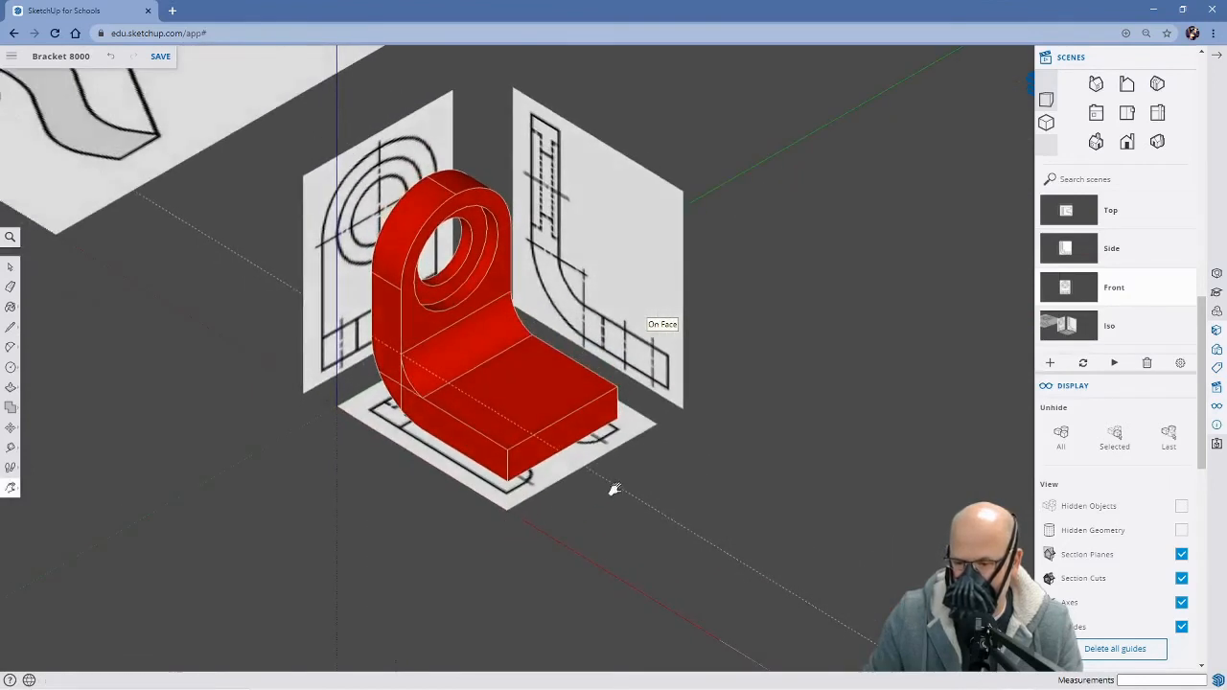
{"action": "left_click", "coordinate": [1083, 210]}
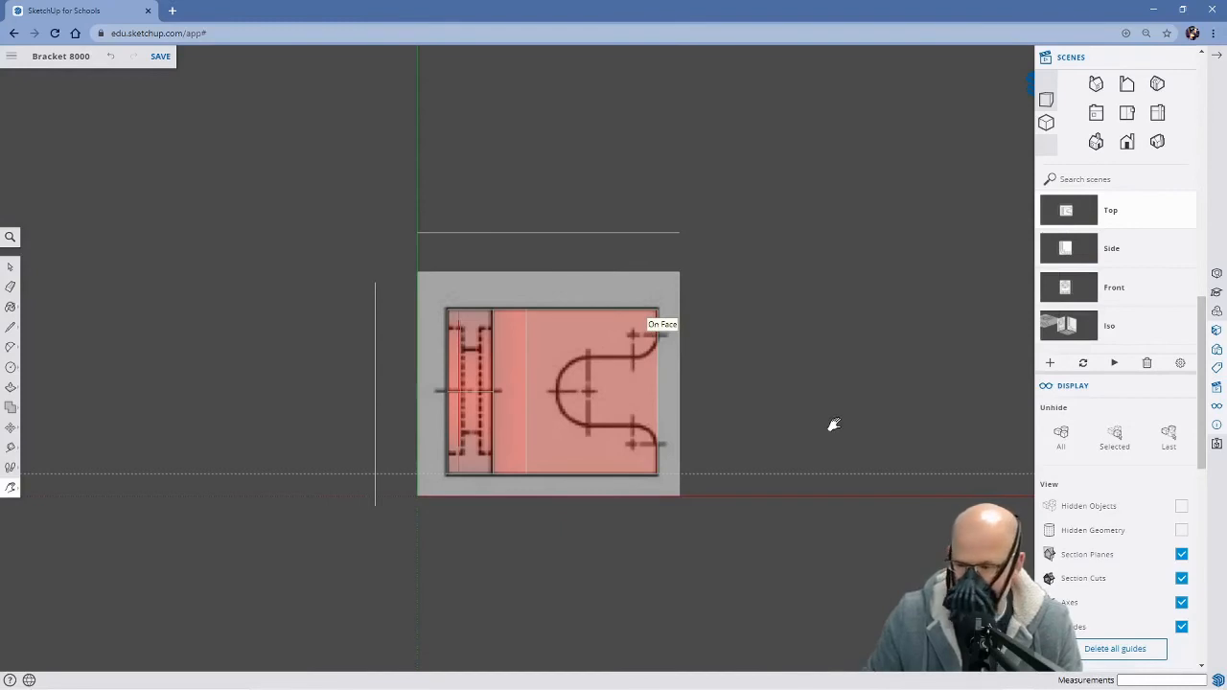
{"action": "scroll", "coordinate": [833, 425], "scroll_direction": "up", "scroll_amount": 2}
{"action": "left_click_drag", "start_coordinate": [696, 418], "coordinate": [741, 419]}
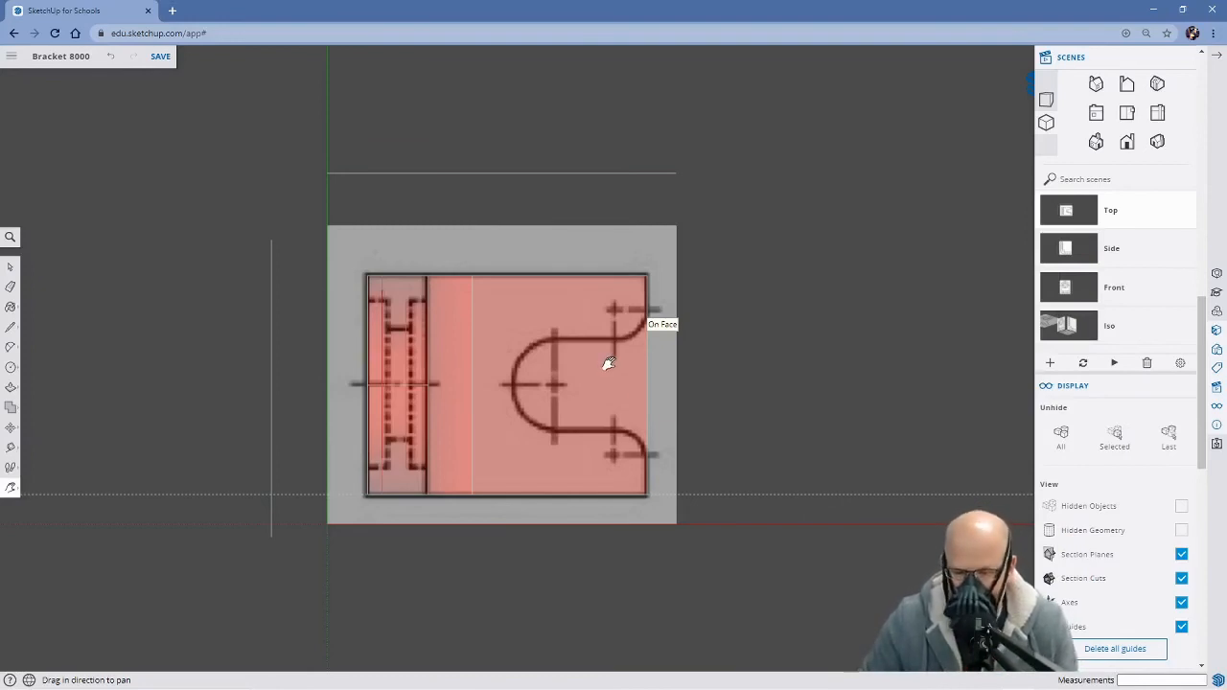
Place horizontal guides along the slot's two straight sides, about 93 mm from the base's upper edge and 91 mm from its lower edge
{"action": "key", "text": "t"}
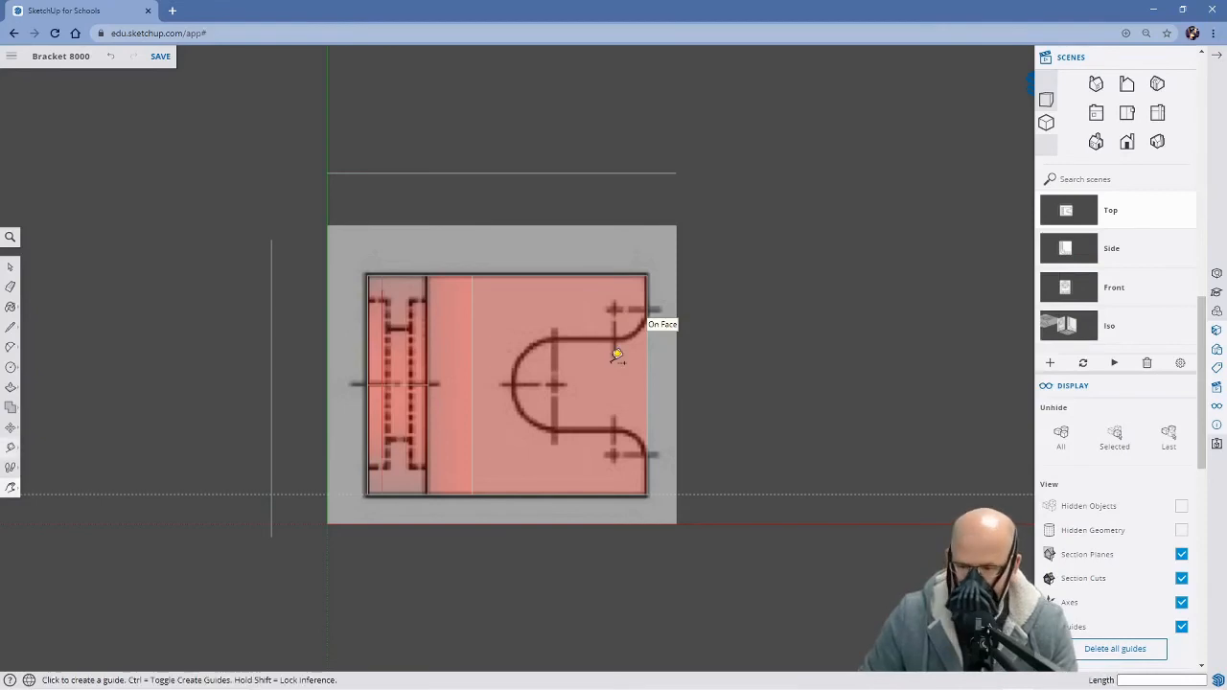
{"action": "left_click", "coordinate": [574, 276]}
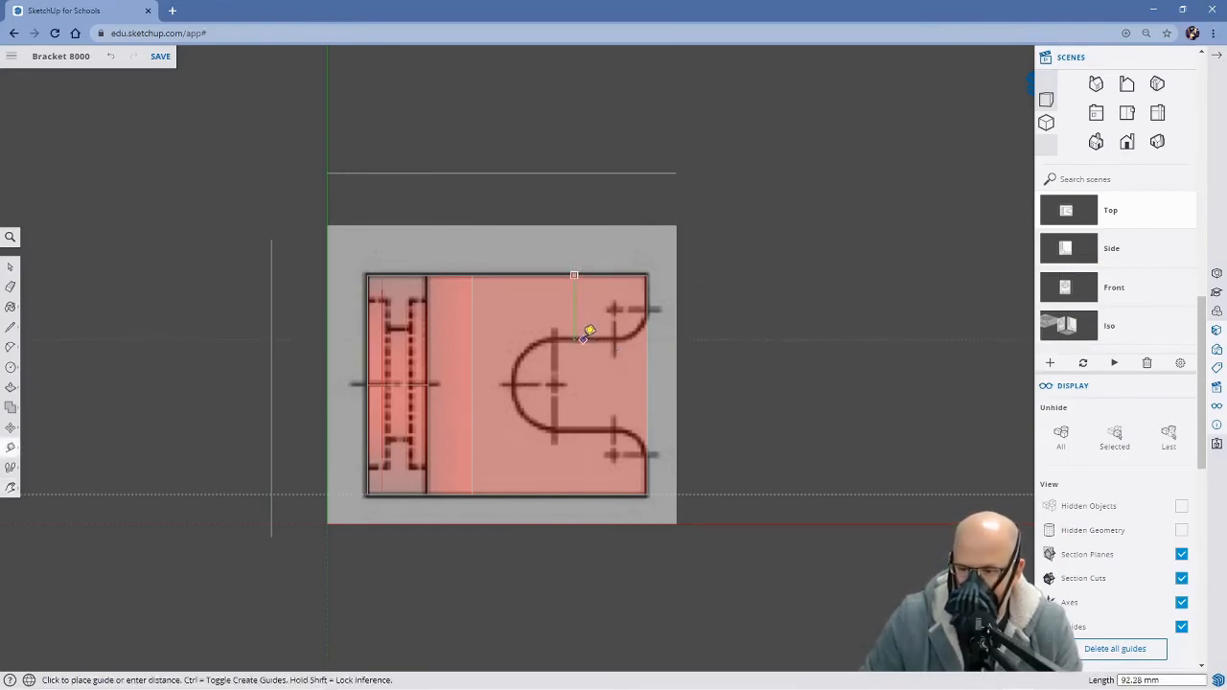
{"action": "left_click", "coordinate": [596, 331]}
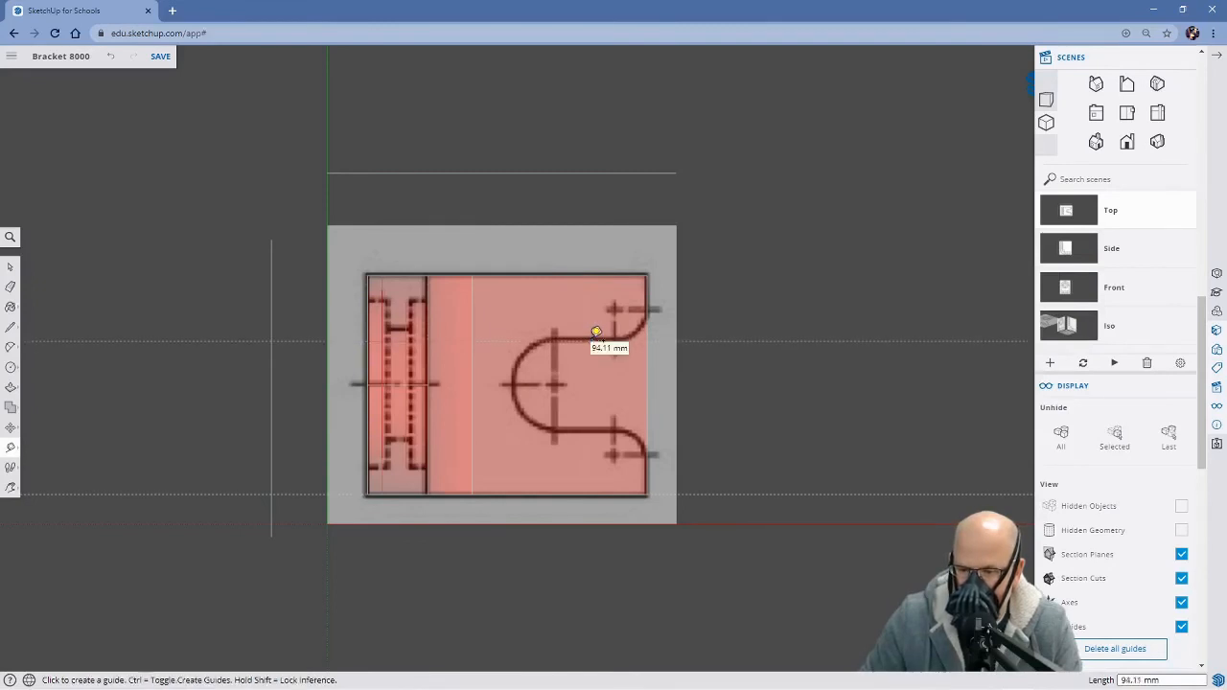
{"action": "left_click", "coordinate": [579, 492]}
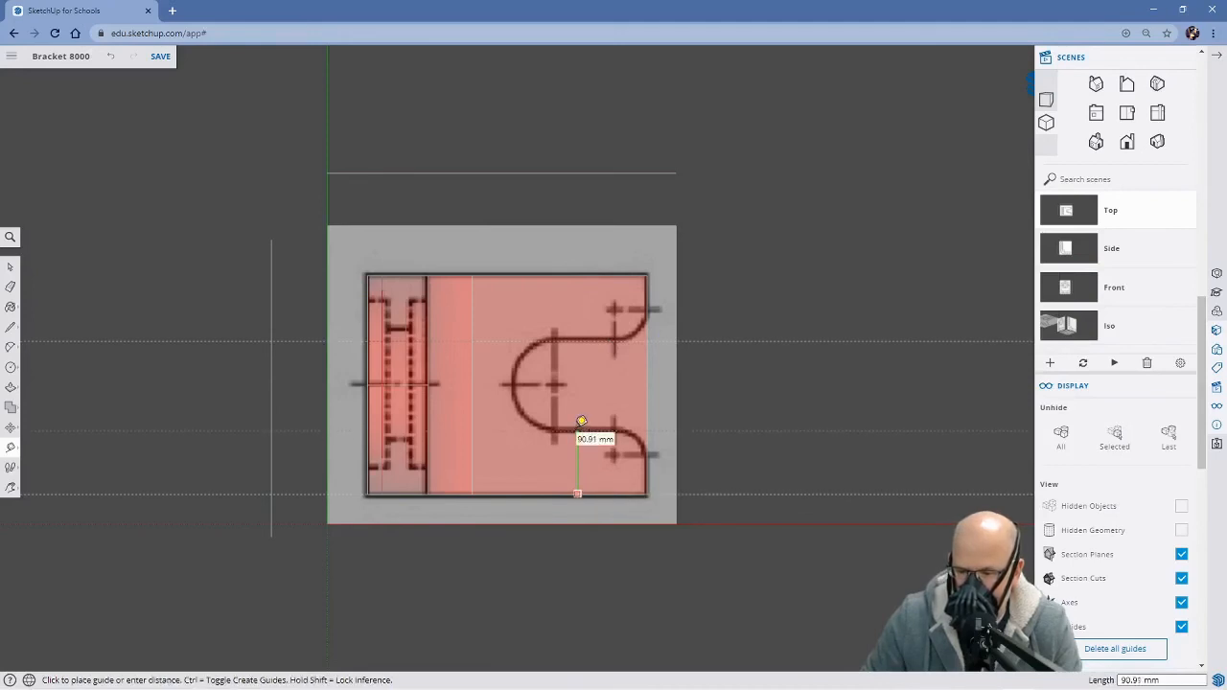
{"action": "left_click", "coordinate": [581, 422]}
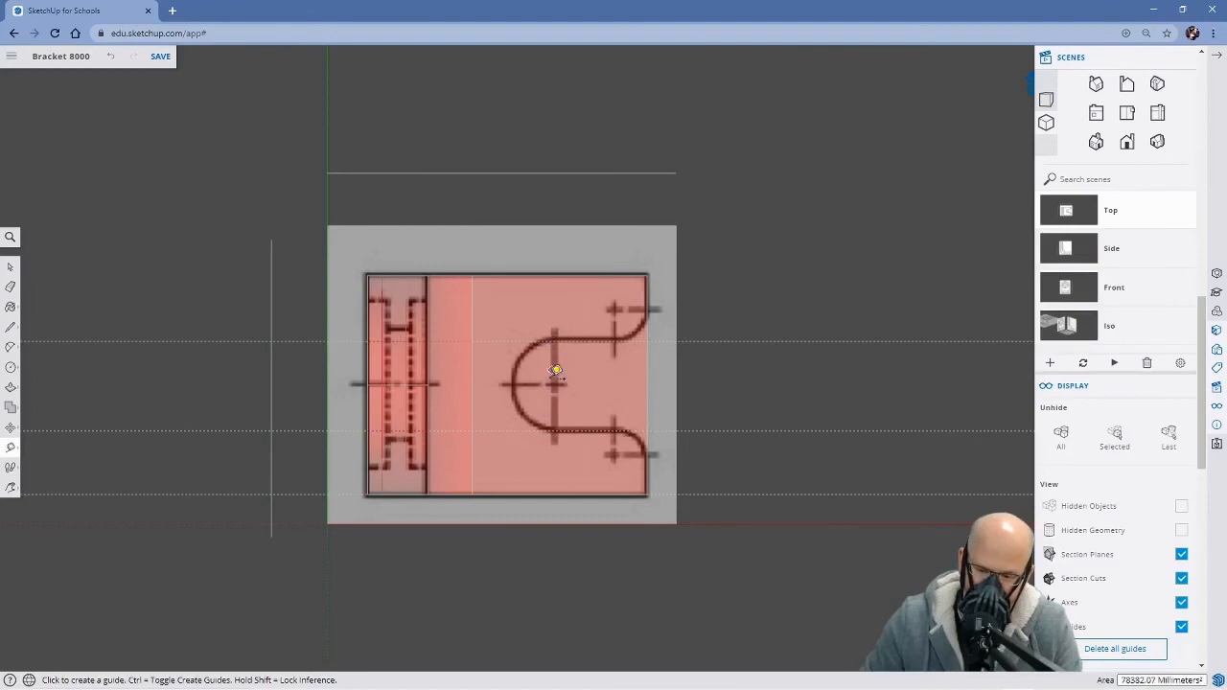
Place vertical guides through the slot's round end centre and the corner arc centres, about 131 mm and 48 mm from the base's right edge
{"action": "left_click", "coordinate": [648, 384]}
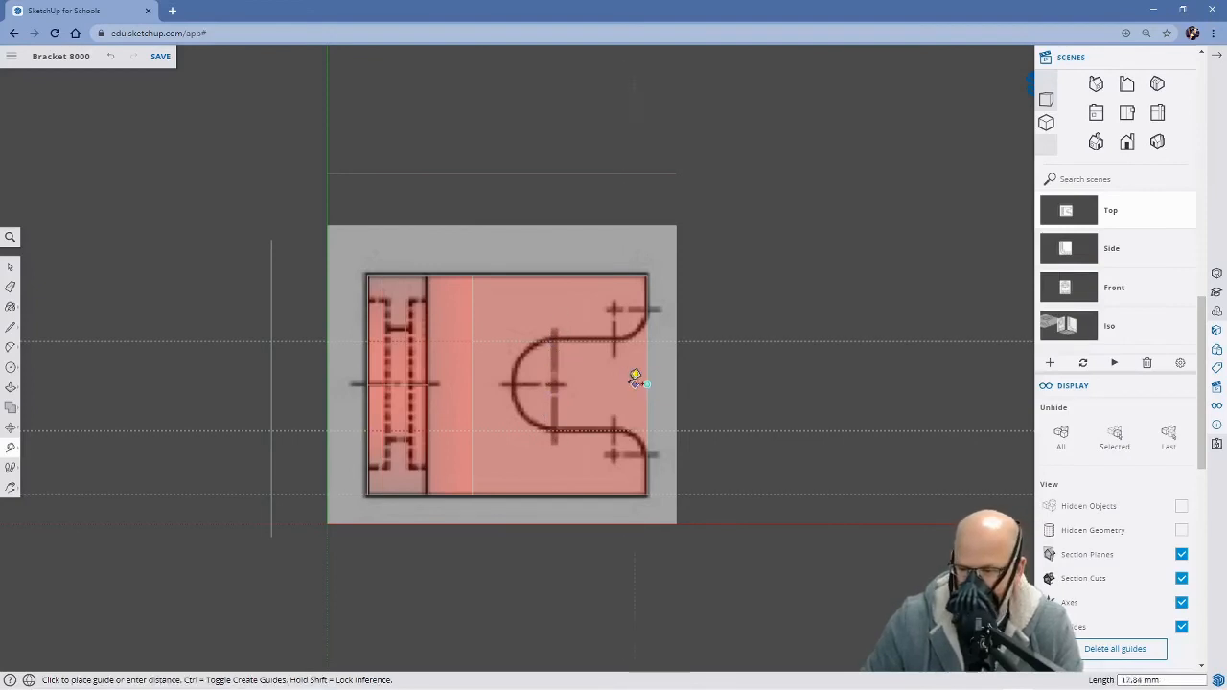
{"action": "left_click", "coordinate": [561, 380]}
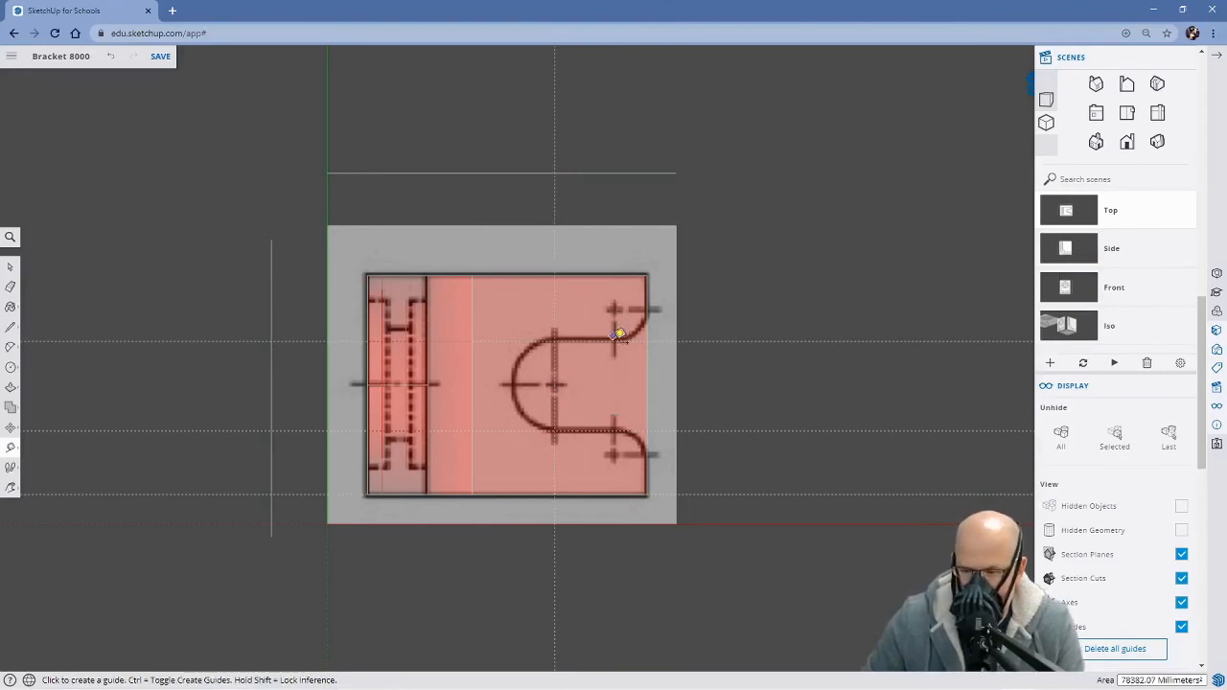
{"action": "left_click", "coordinate": [651, 387]}
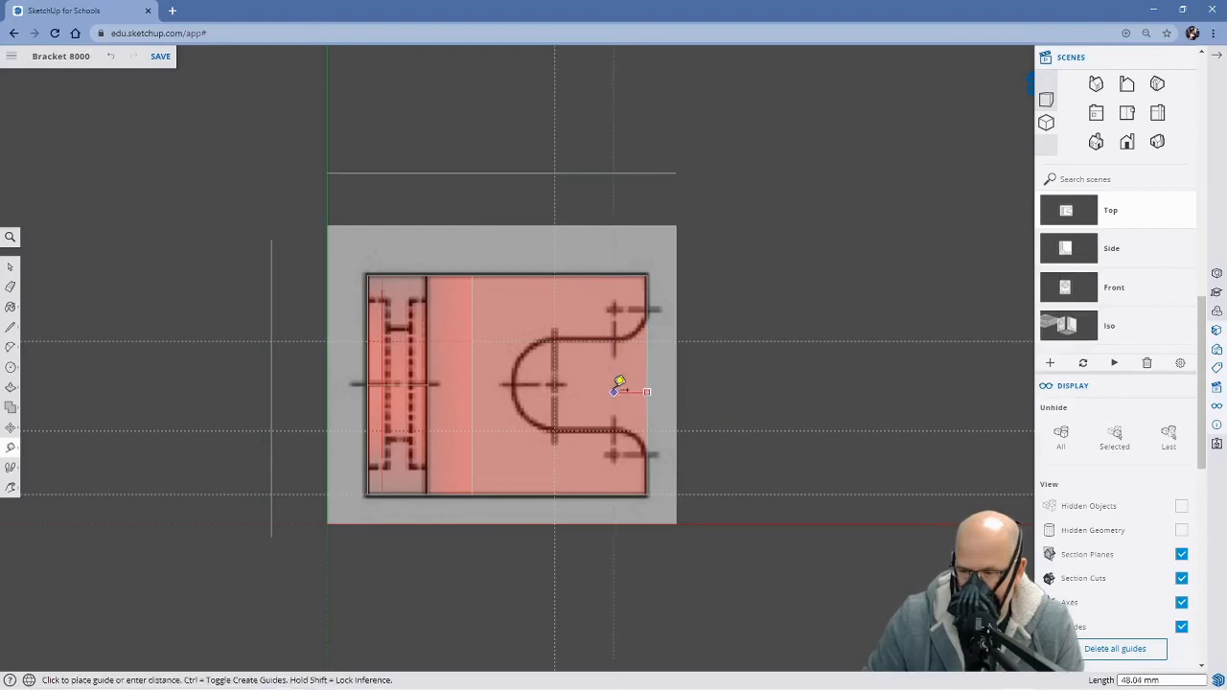
{"action": "left_click", "coordinate": [621, 383]}
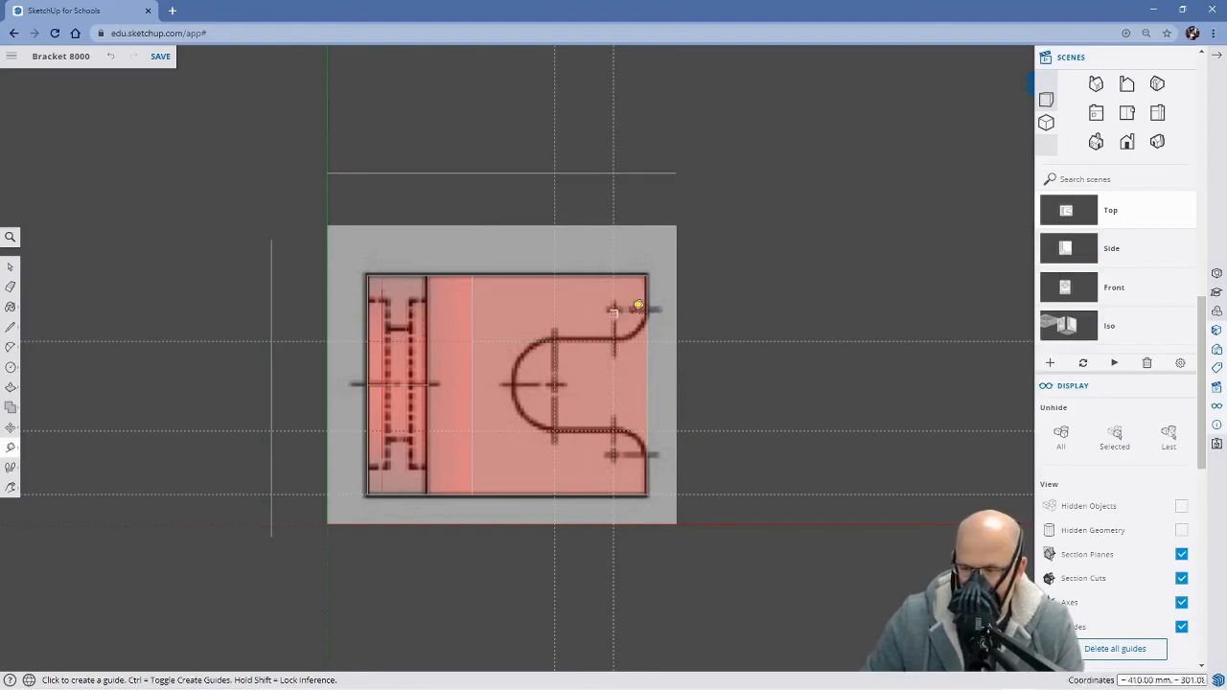
Place horizontal guides through the centres of the upper and lower corner arcs at the slot's opening, offset from the base's long edges
{"action": "left_click", "coordinate": [596, 275]}
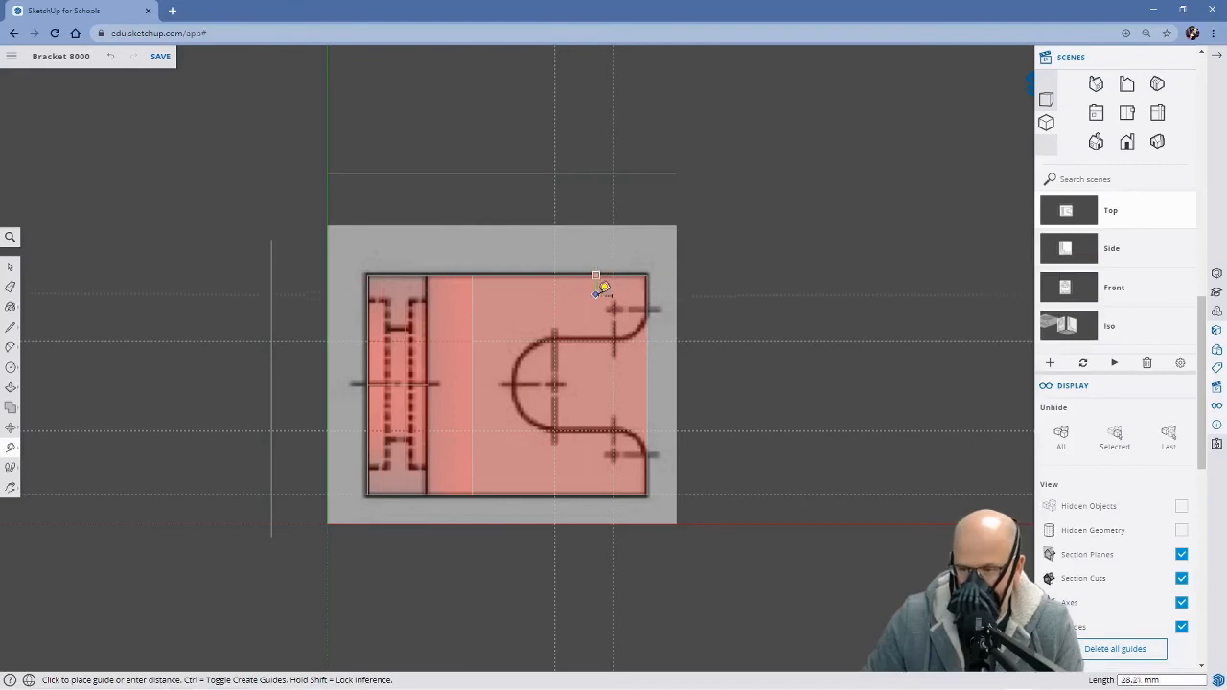
{"action": "left_click", "coordinate": [605, 302]}
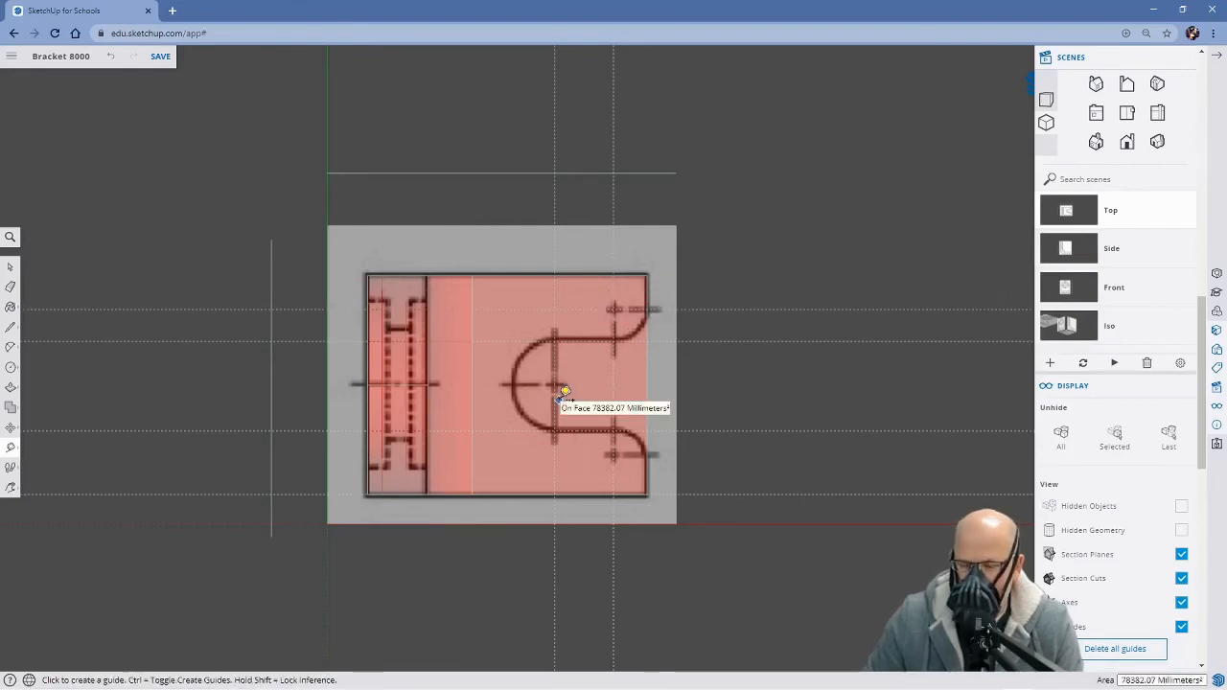
{"action": "left_click", "coordinate": [598, 494]}
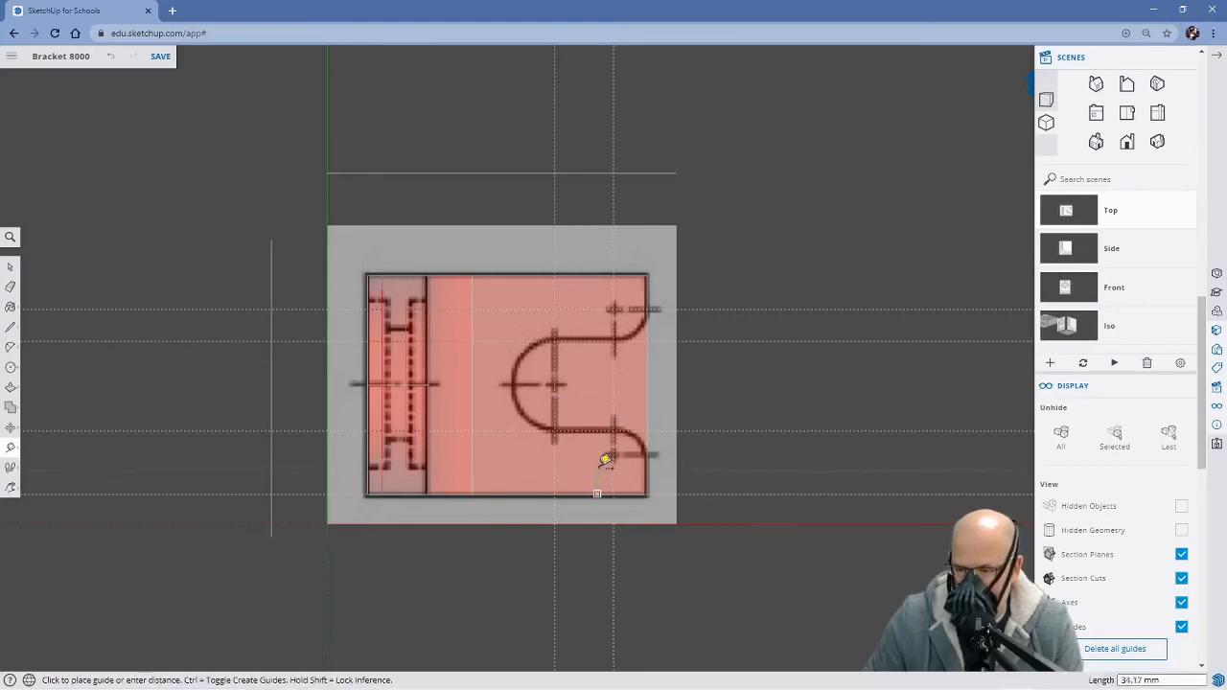
{"action": "left_click", "coordinate": [601, 446]}
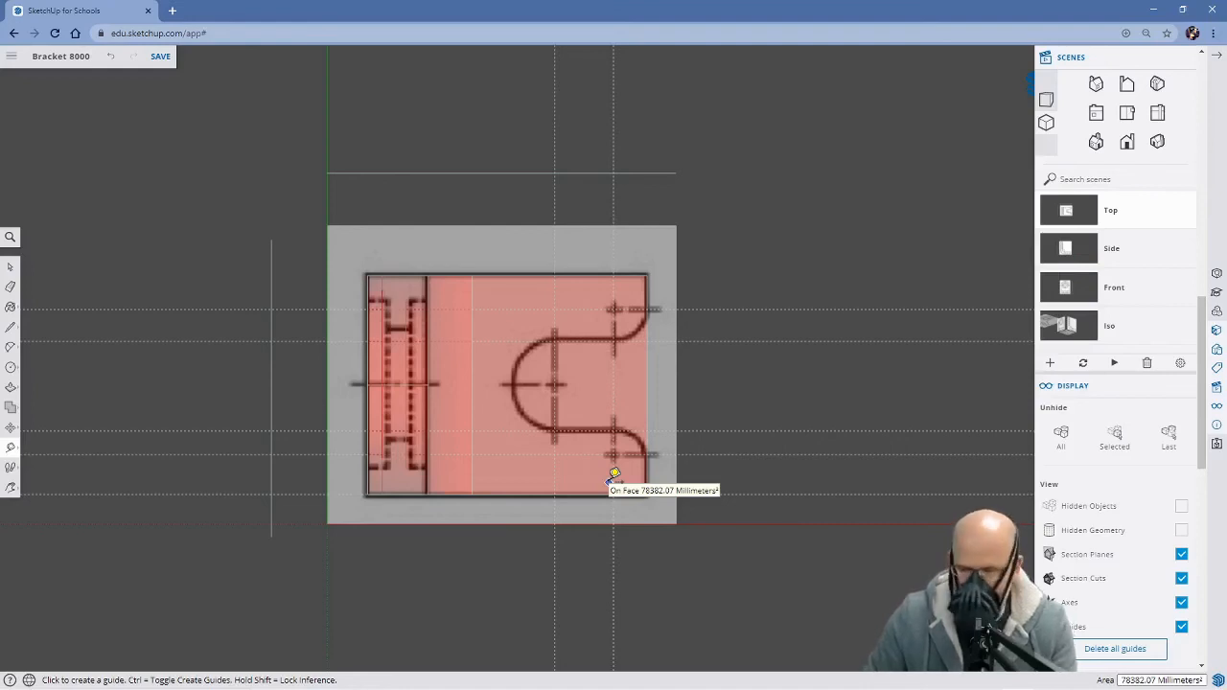
Draw the slot's two straight sides as 84.20 mm lines between the vertical guides, along the horizontal guides on the base
{"action": "key", "text": "l"}
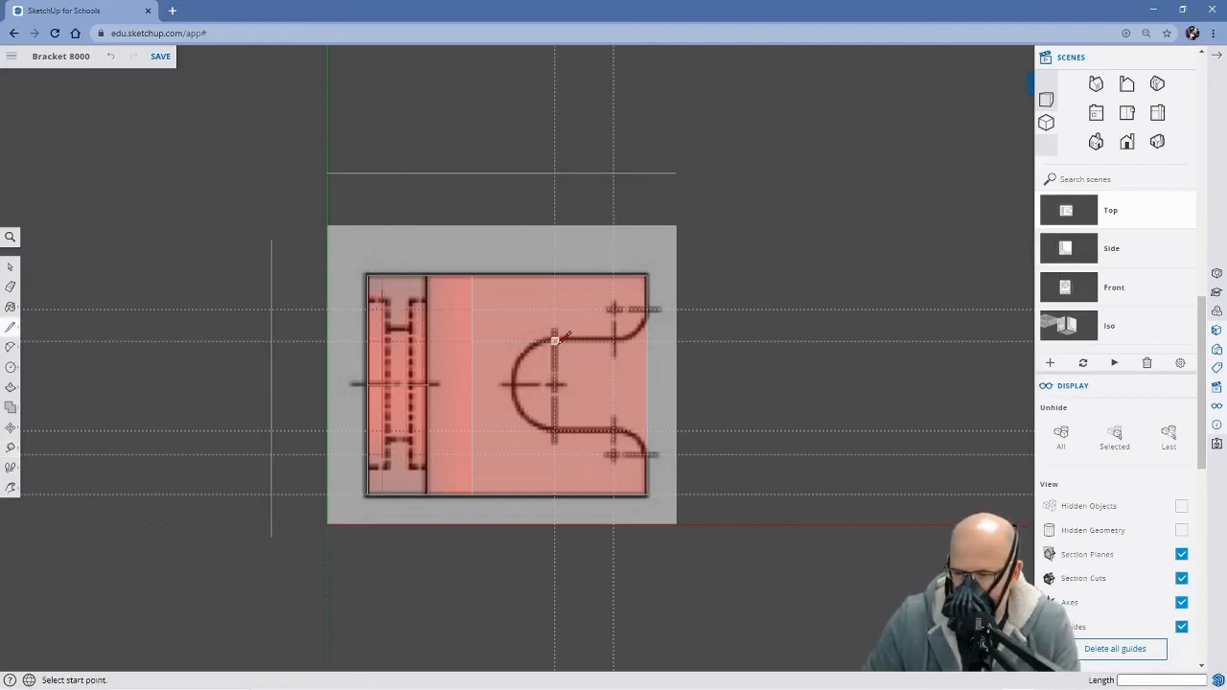
{"action": "left_click", "coordinate": [554, 341]}
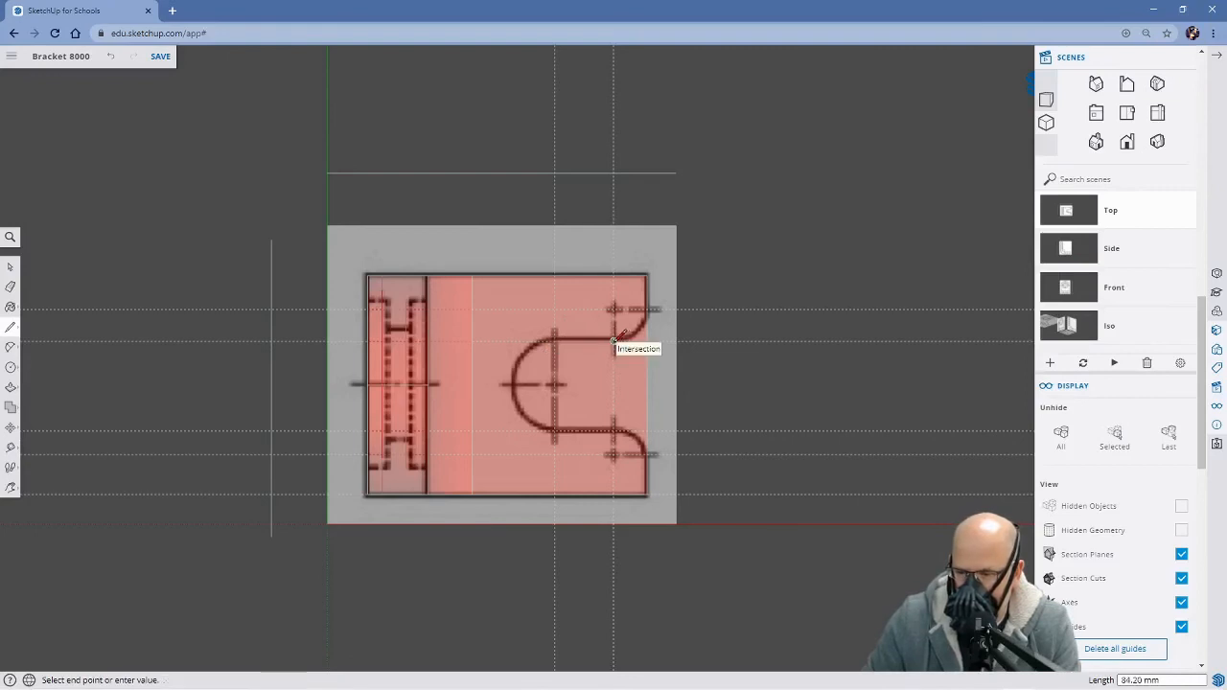
{"action": "left_click", "coordinate": [614, 340]}
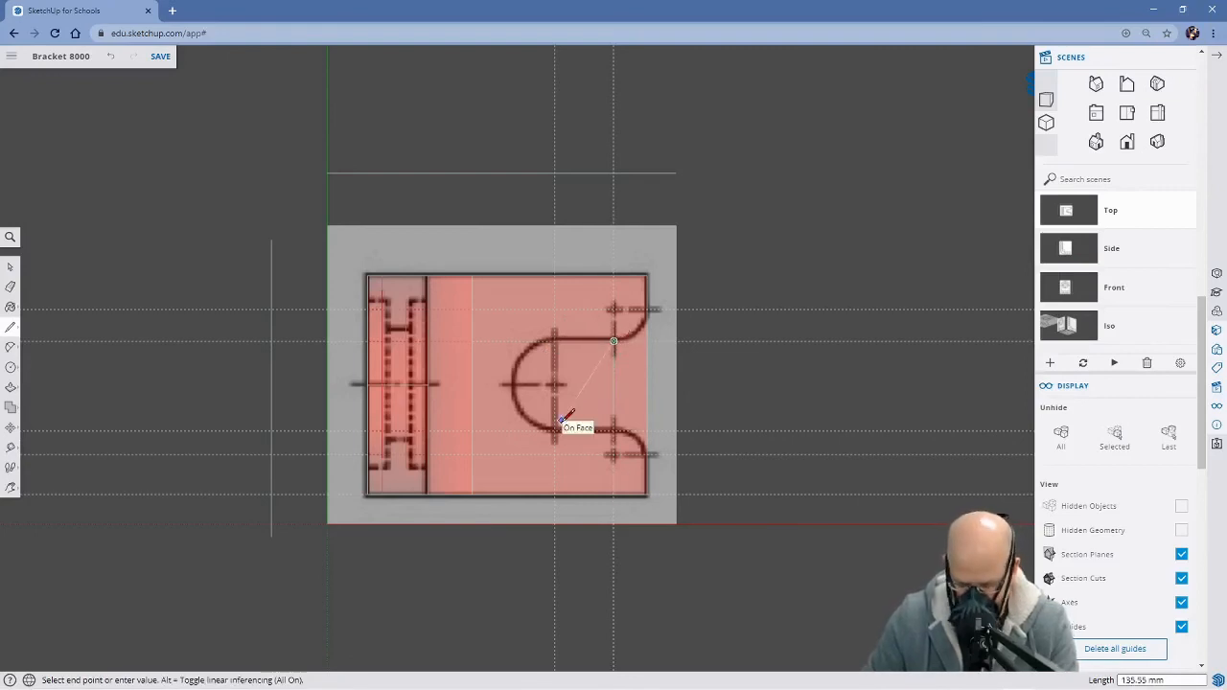
{"action": "key", "text": "Escape"}
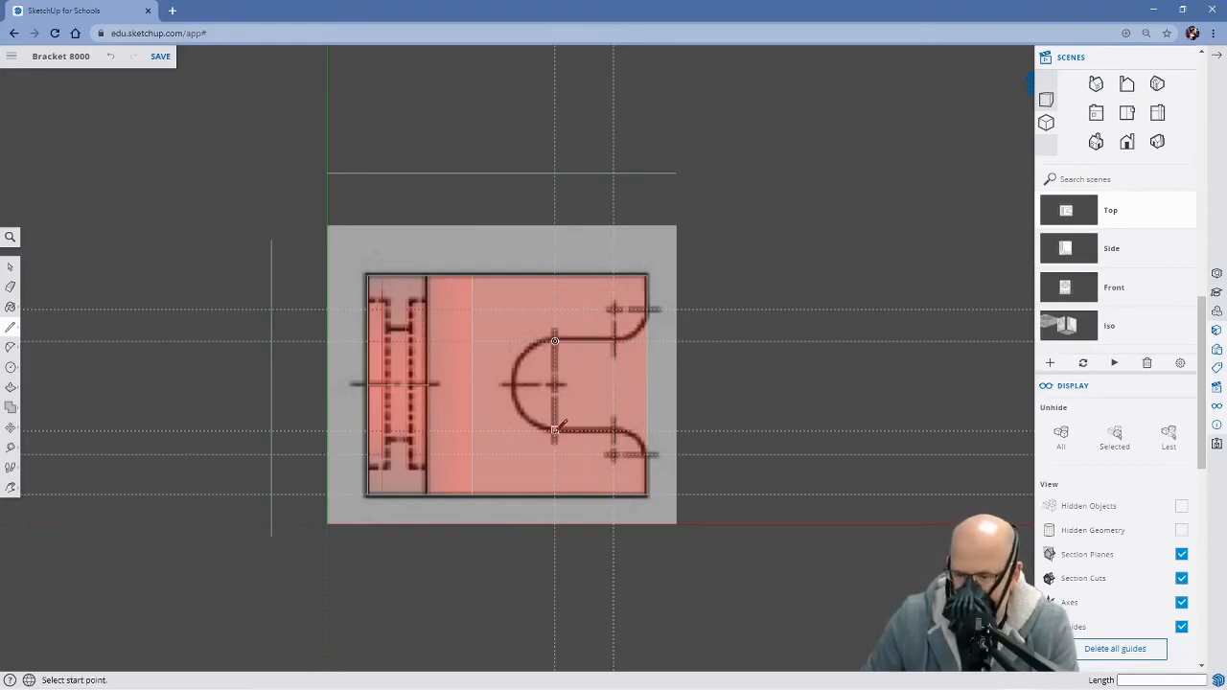
{"action": "left_click", "coordinate": [555, 429]}
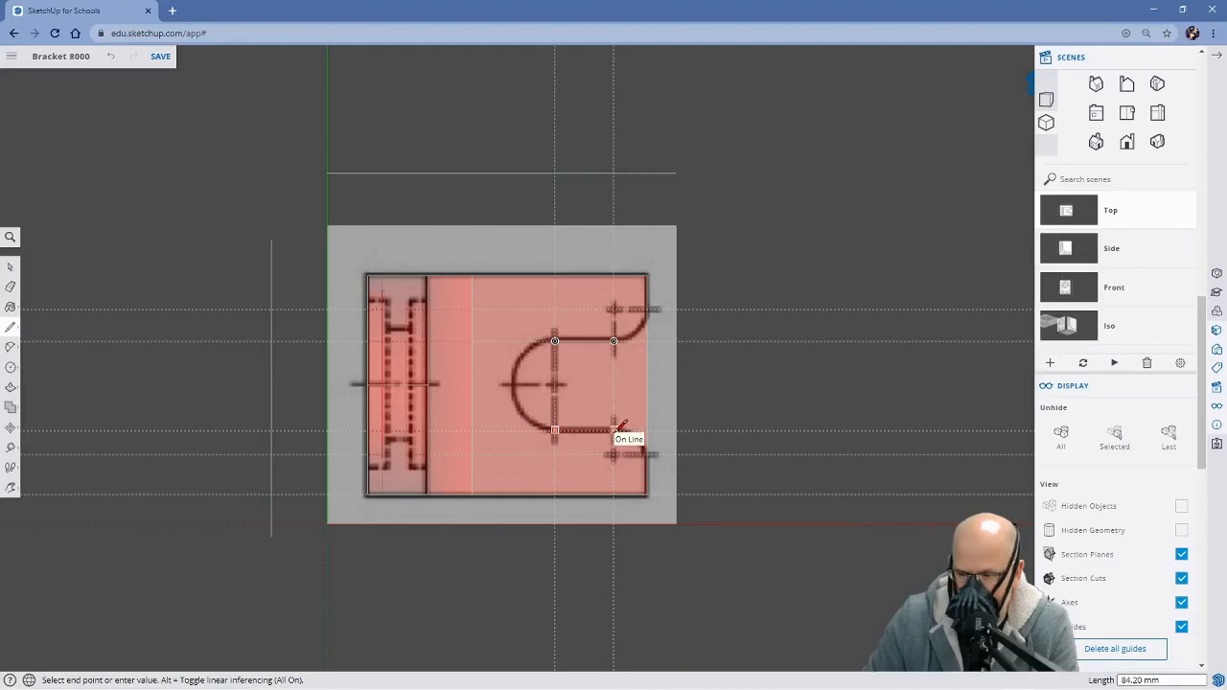
{"action": "left_click", "coordinate": [614, 430]}
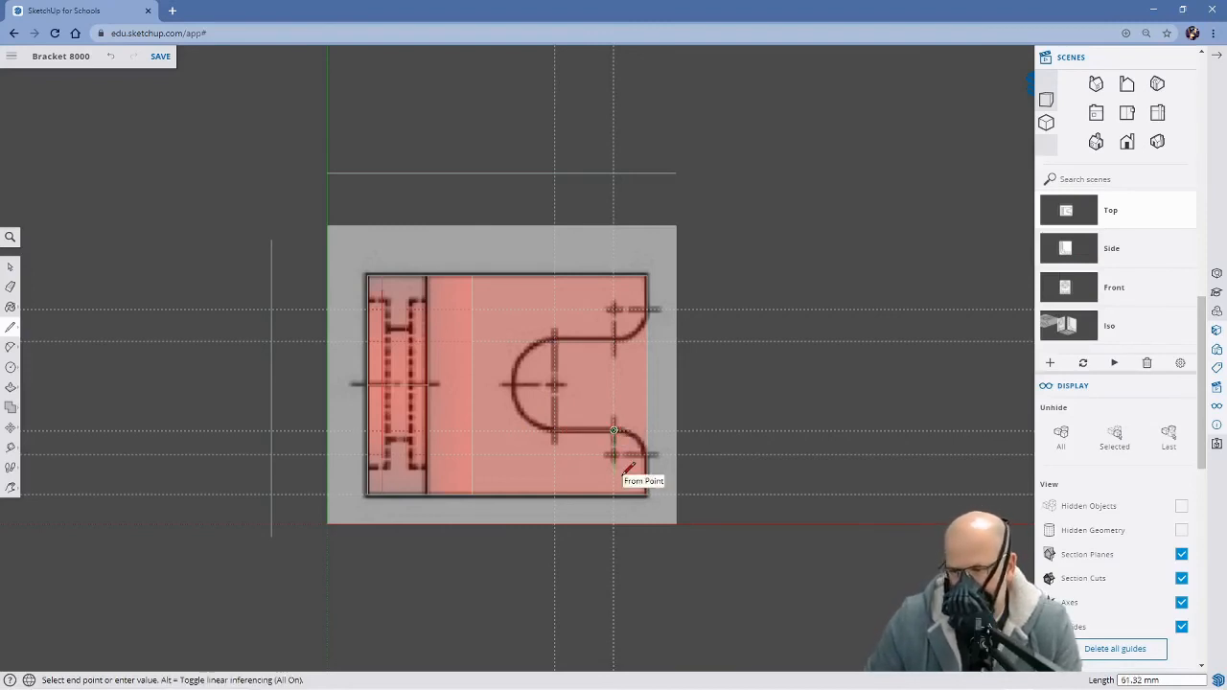
{"action": "key", "text": "Escape"}
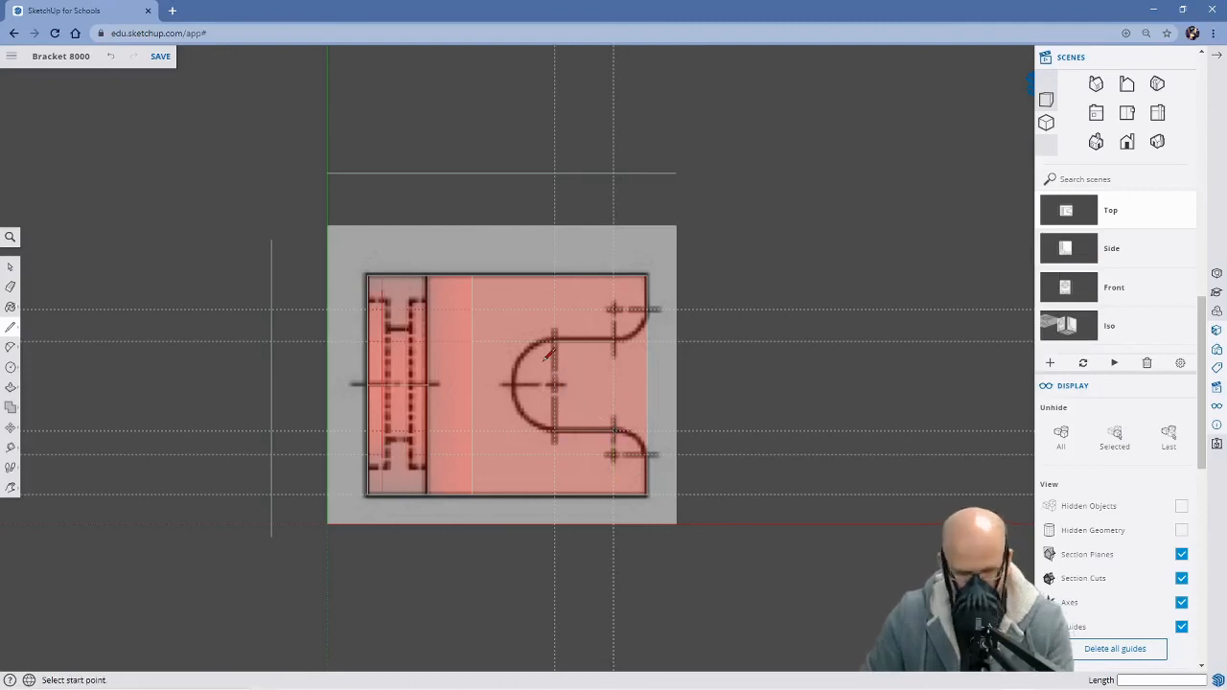
Draw a two-point arc for the slot's round end between its straight sides, with a bulge of about 60 mm
{"action": "scroll", "coordinate": [601, 382], "scroll_direction": "up", "scroll_amount": 1}
{"action": "scroll", "coordinate": [600, 382], "scroll_direction": "up", "scroll_amount": 1}
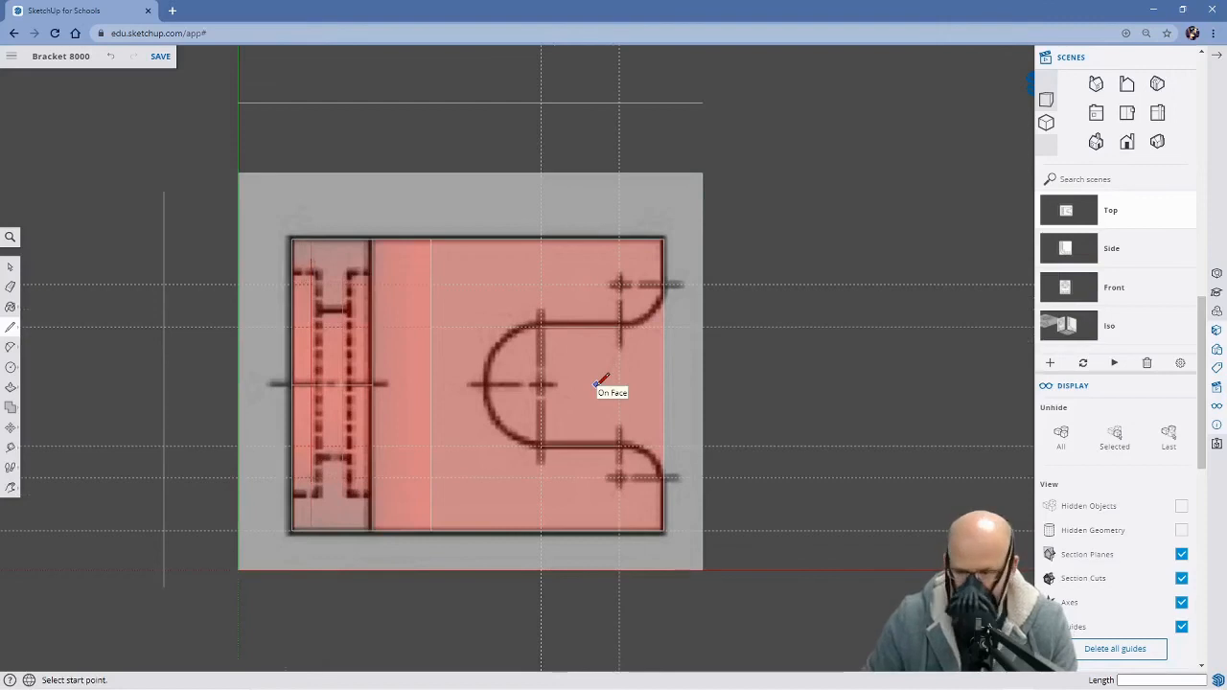
{"action": "key", "text": "a"}
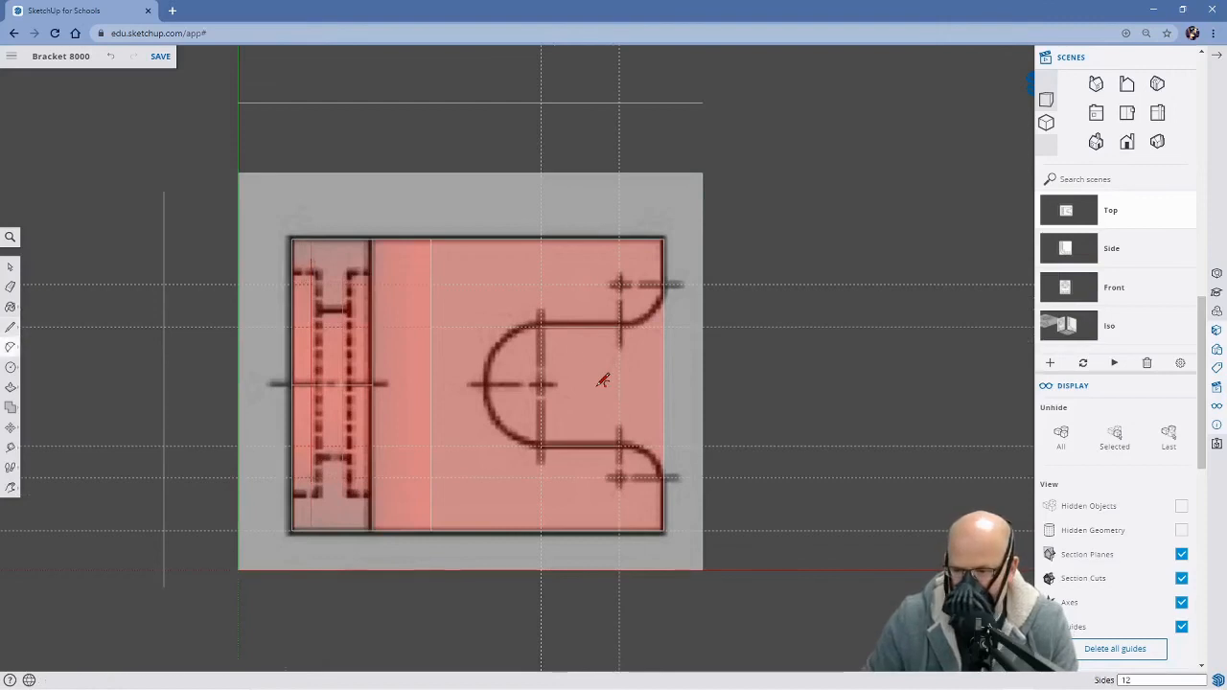
{"action": "left_click", "coordinate": [541, 327]}
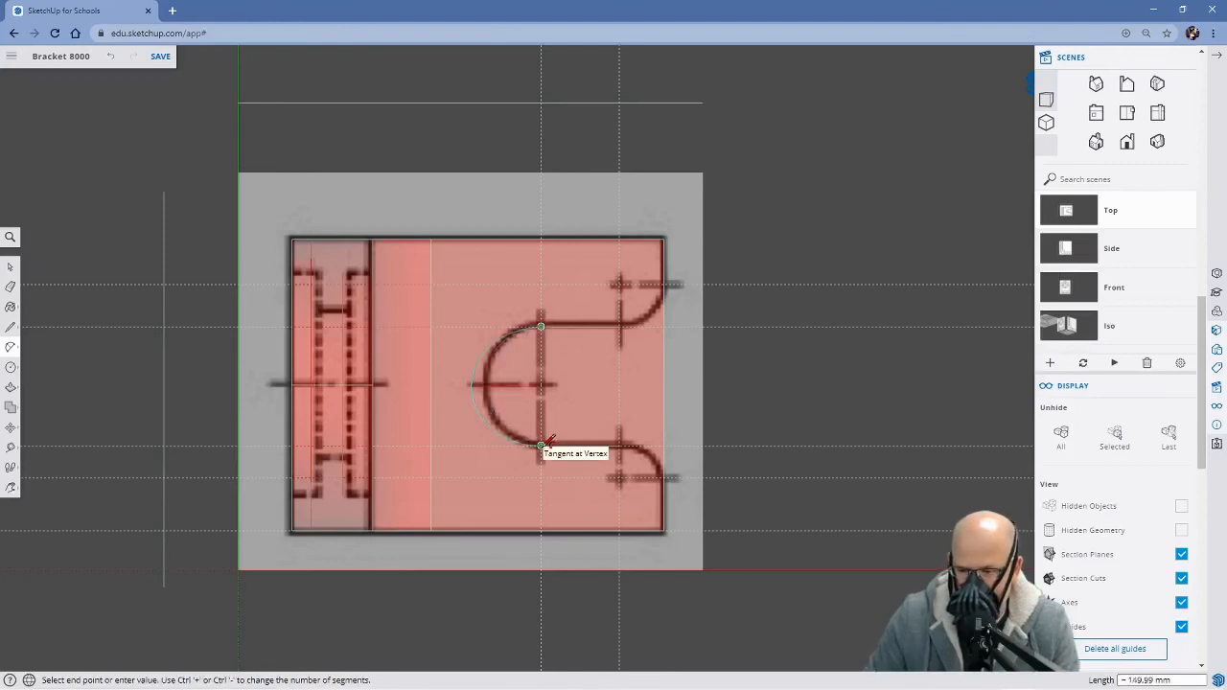
{"action": "left_click", "coordinate": [541, 446]}
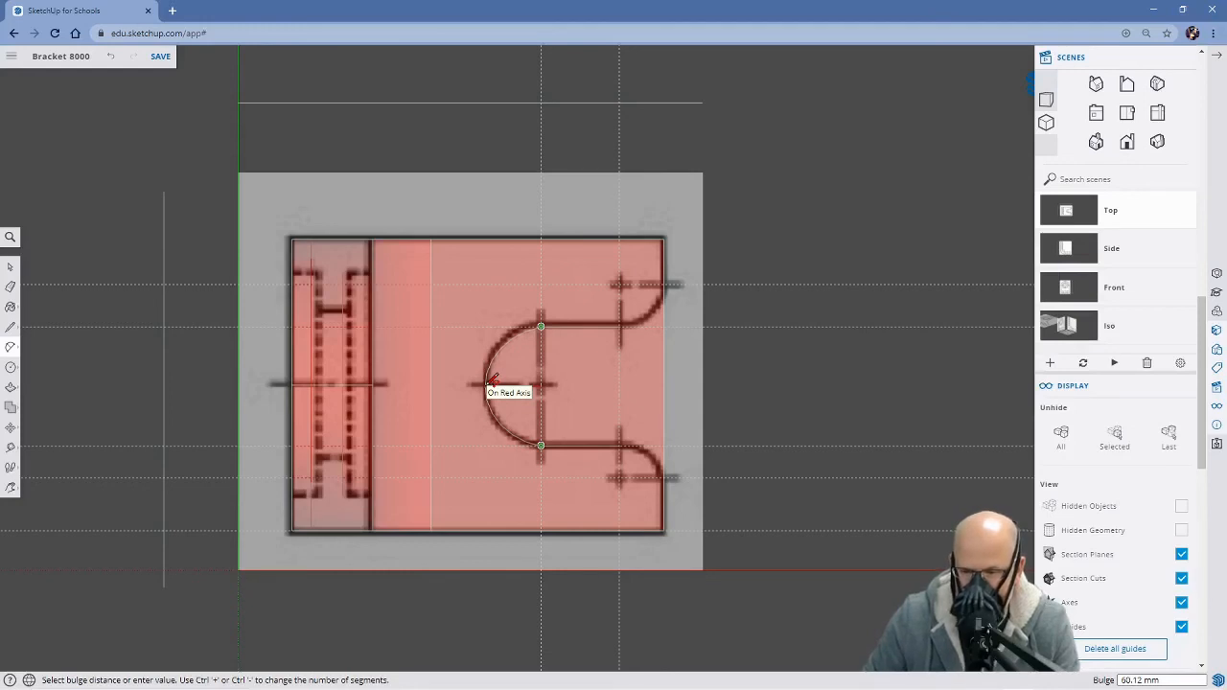
{"action": "left_click", "coordinate": [491, 381]}
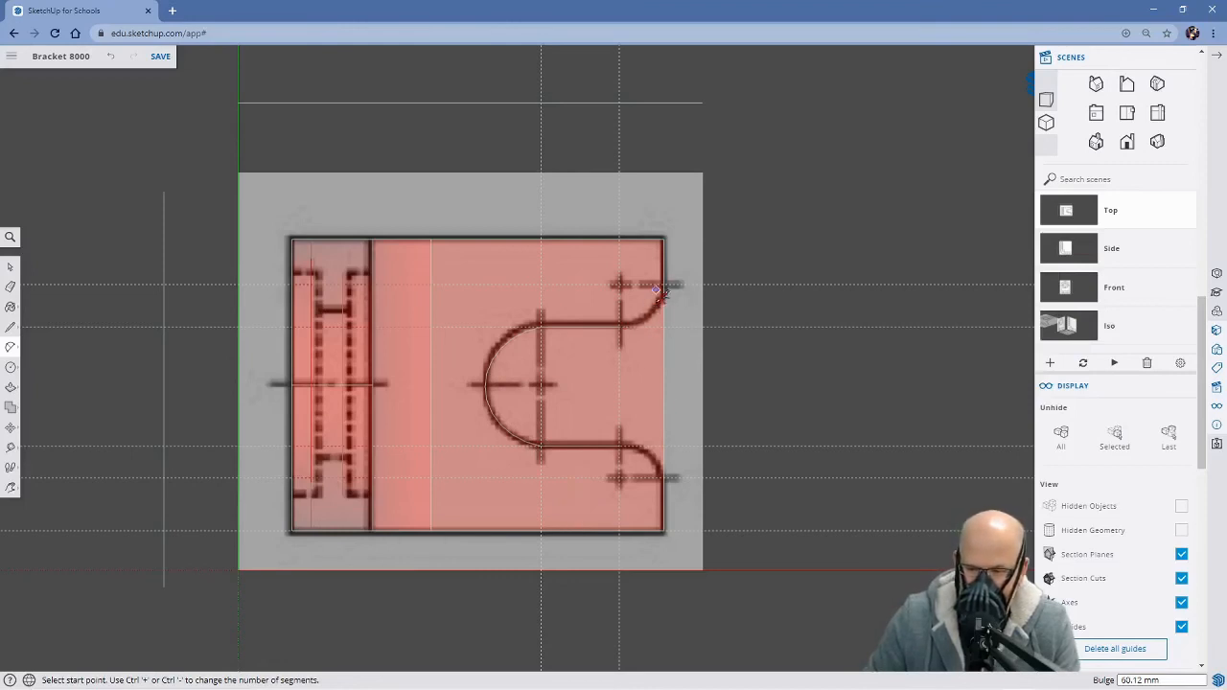
Draw tangent arcs at the slot opening's two corners, joining the straight sides to the base's right edge, the upper at about 48 mm radius
{"action": "left_click", "coordinate": [620, 327]}
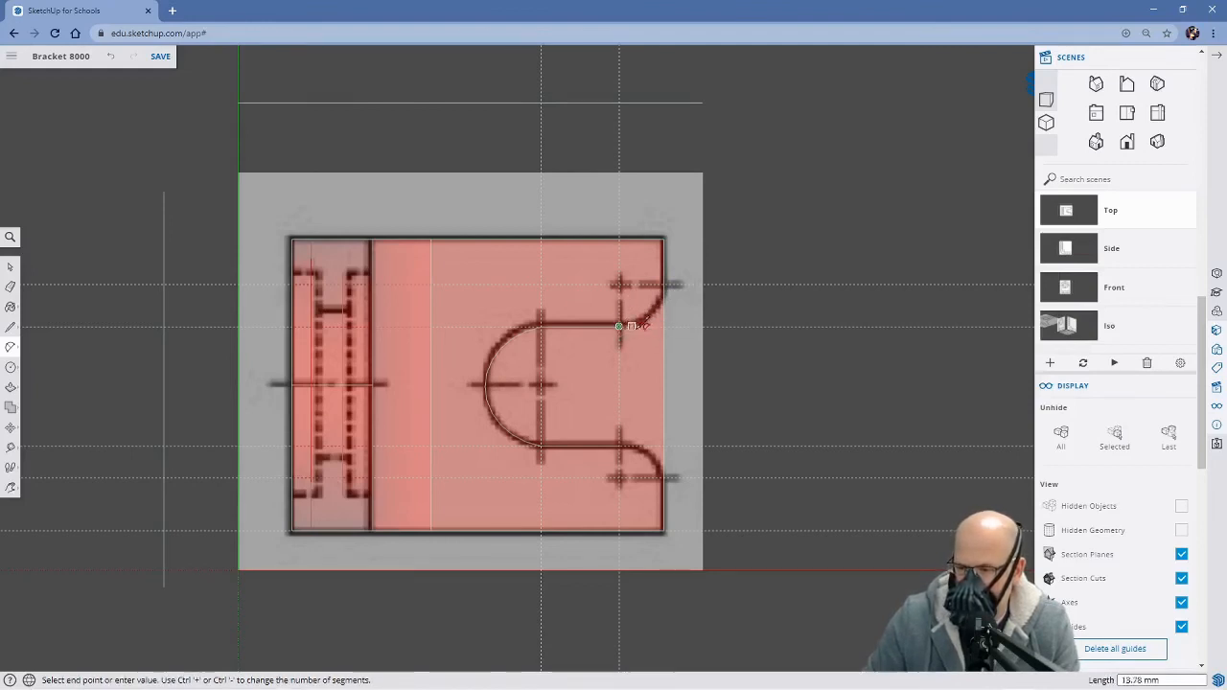
{"action": "left_click", "coordinate": [663, 284]}
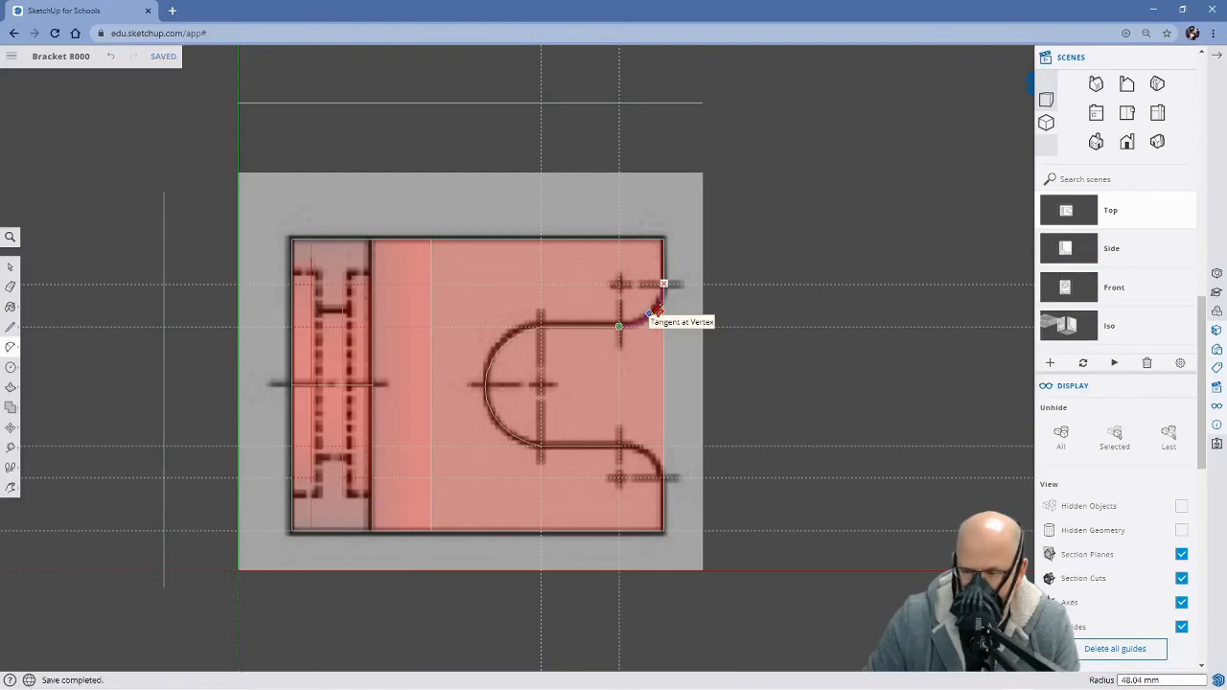
{"action": "left_click", "coordinate": [652, 313]}
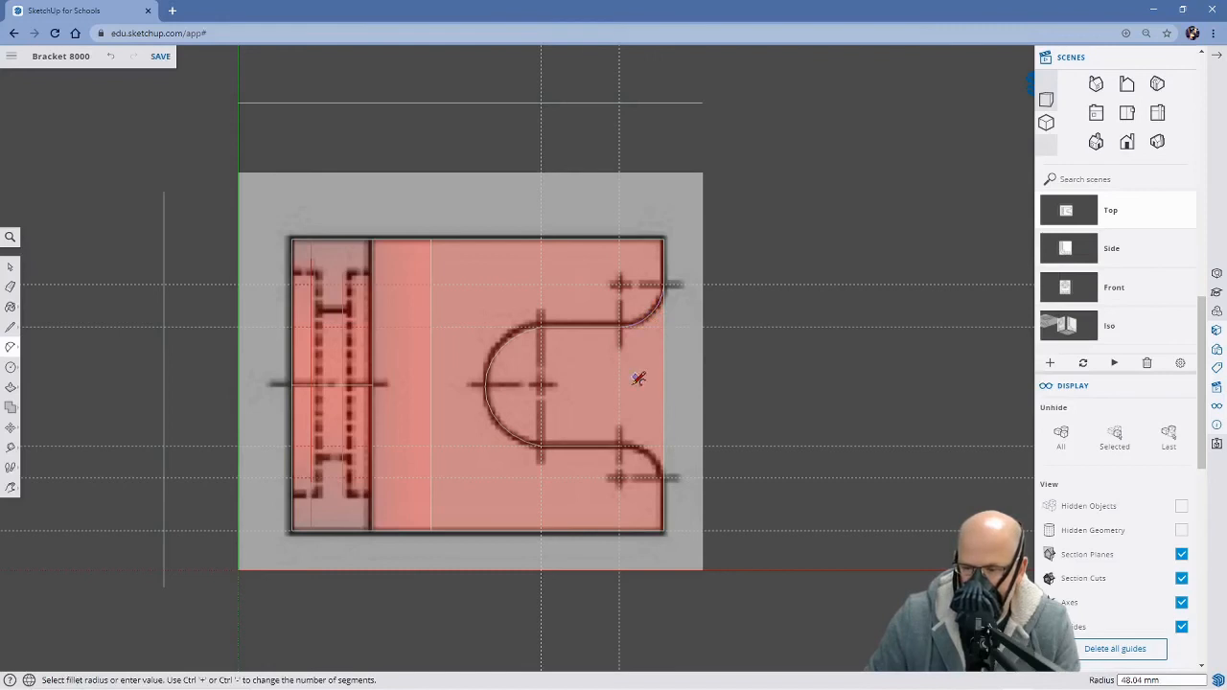
{"action": "left_click", "coordinate": [619, 446]}
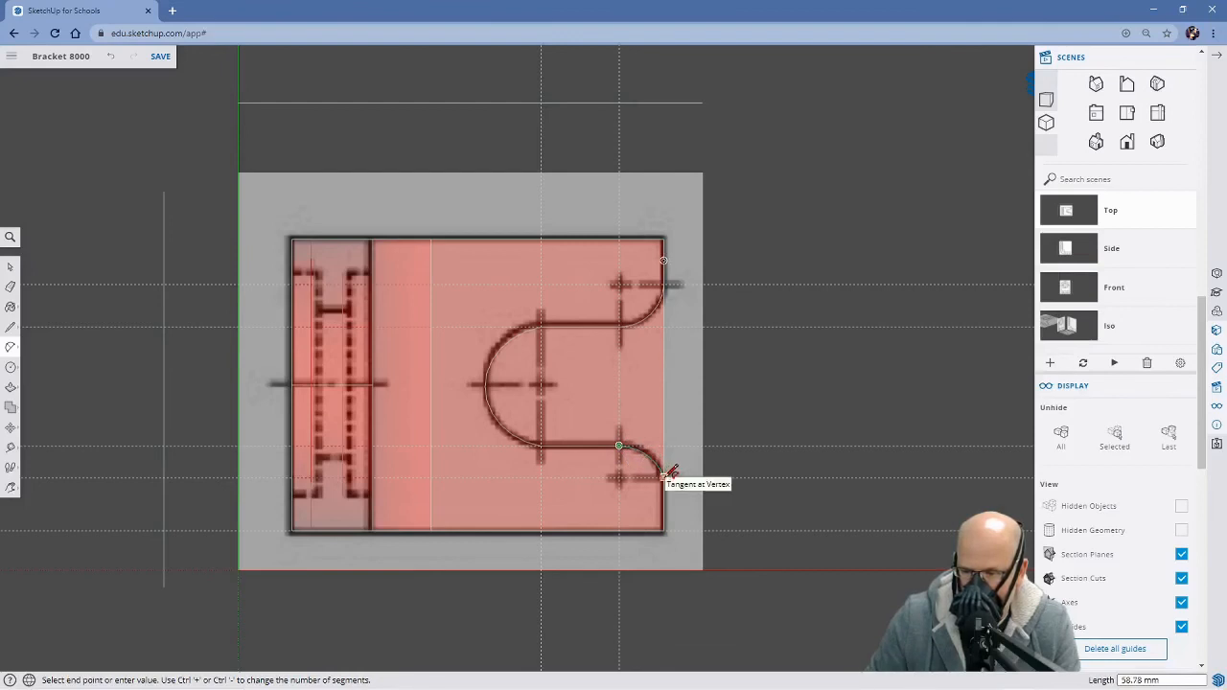
{"action": "left_click", "coordinate": [668, 474]}
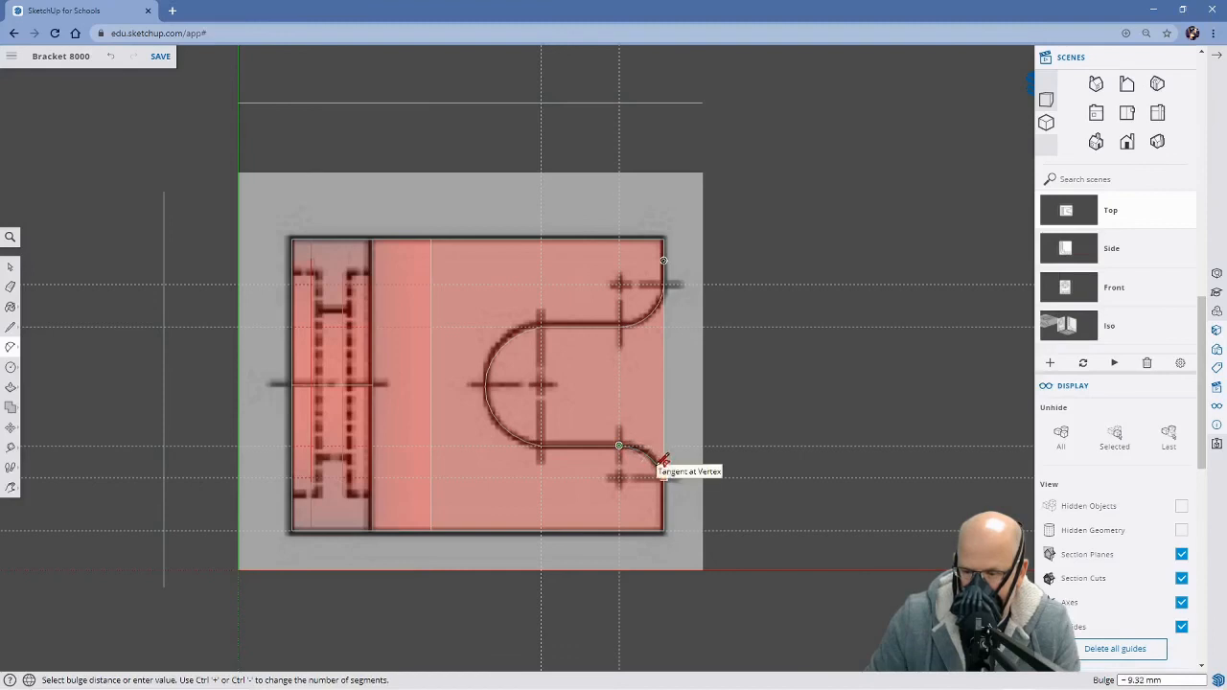
{"action": "left_click", "coordinate": [662, 460]}
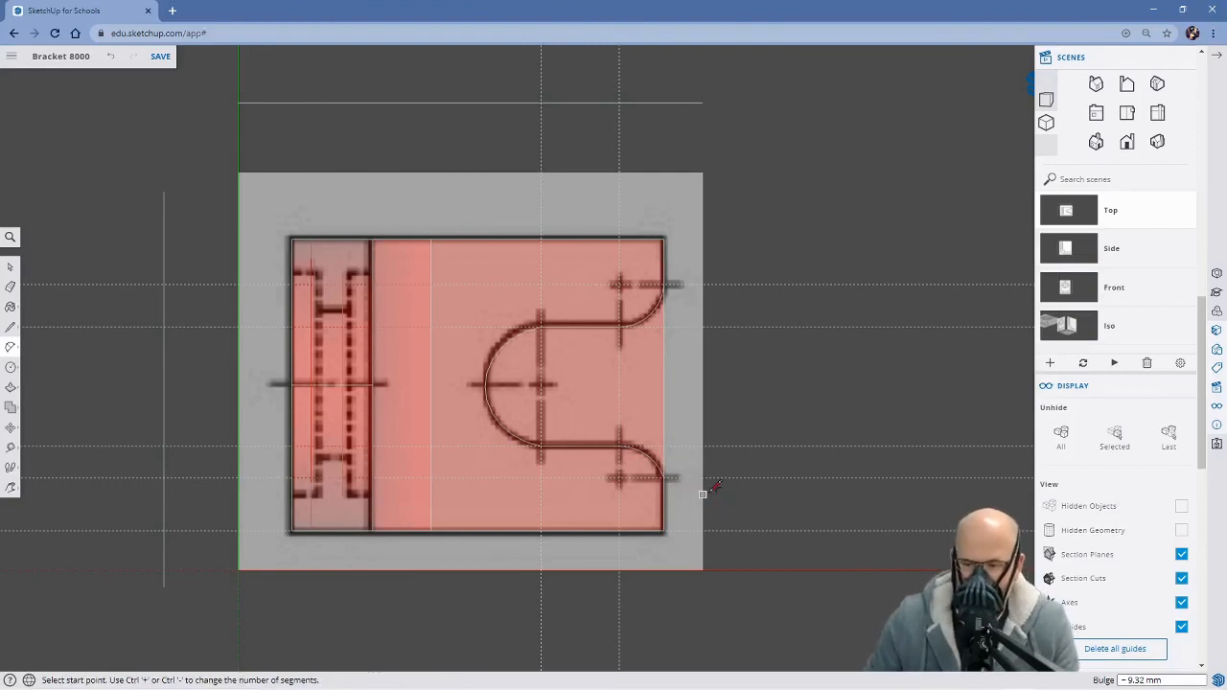
Check the slot outline's placement on the bracket, and undo the outline and the guides for its round end and corner arcs
{"action": "middle_click_drag", "start_coordinate": [732, 485], "coordinate": [537, 309]}
{"action": "middle_click_drag", "start_coordinate": [587, 471], "coordinate": [661, 275]}
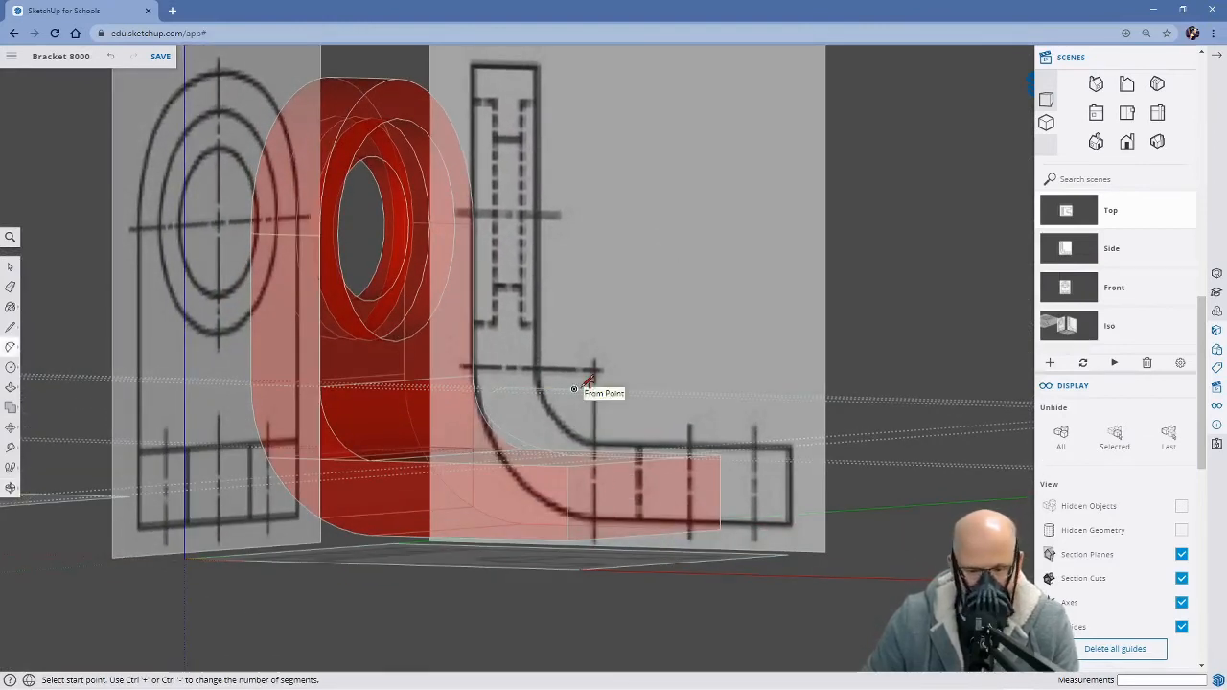
{"action": "middle_click_drag", "start_coordinate": [652, 331], "coordinate": [721, 522]}
{"action": "key", "text": "a"}
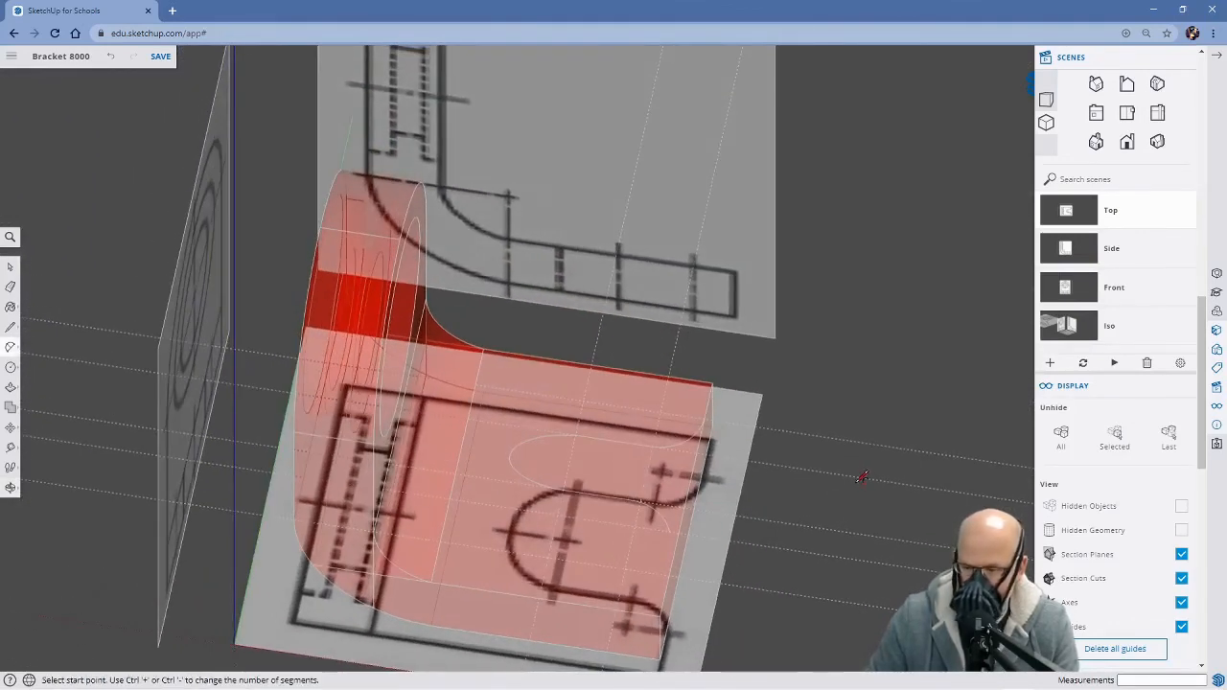
{"action": "left_click", "coordinate": [1068, 213]}
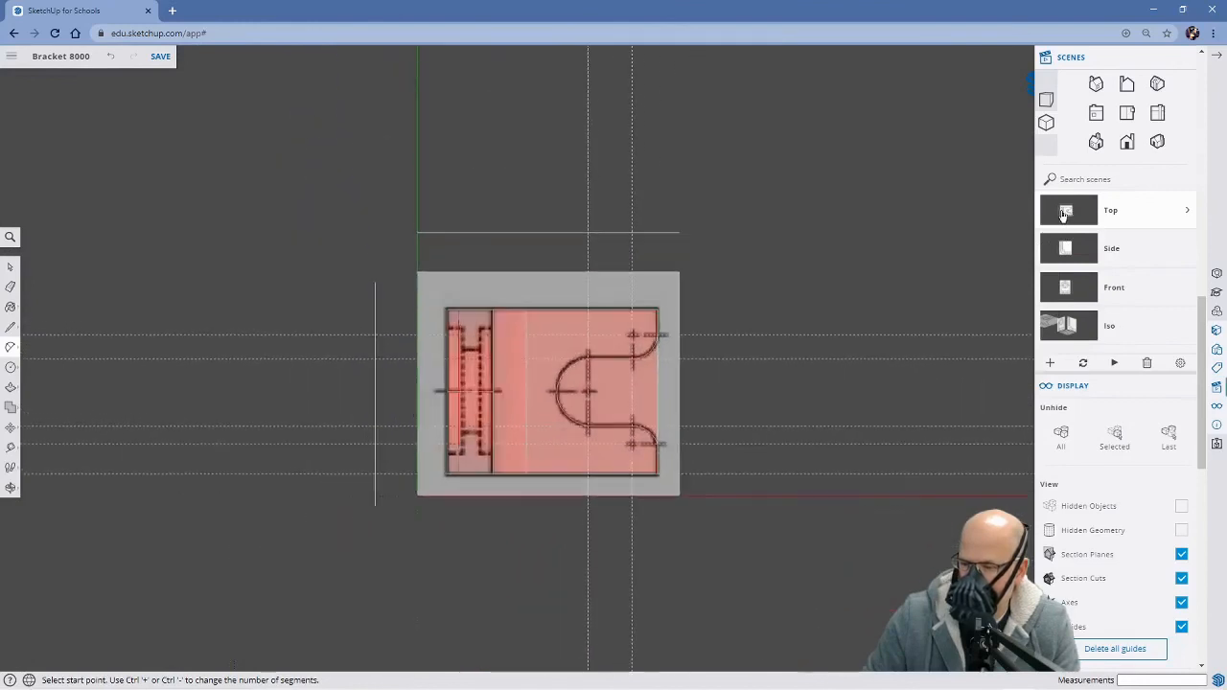
{"action": "scroll", "coordinate": [733, 377], "scroll_direction": "up", "scroll_amount": 2}
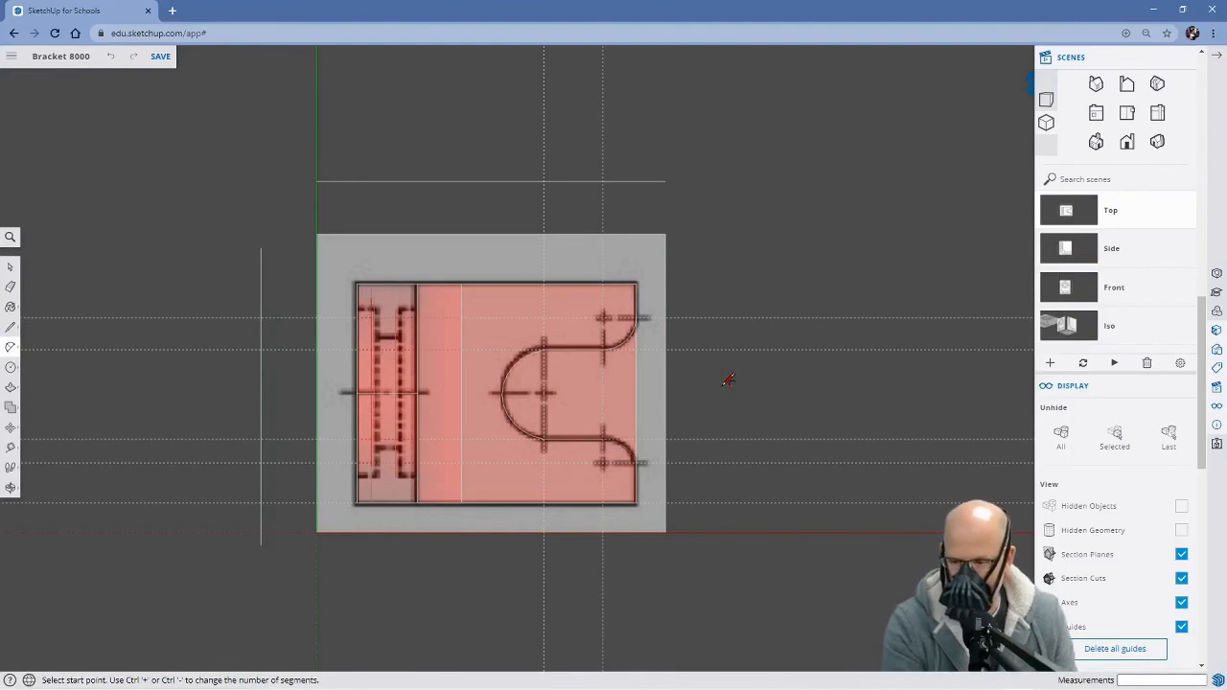
{"action": "key", "text": "ctrl+z"}
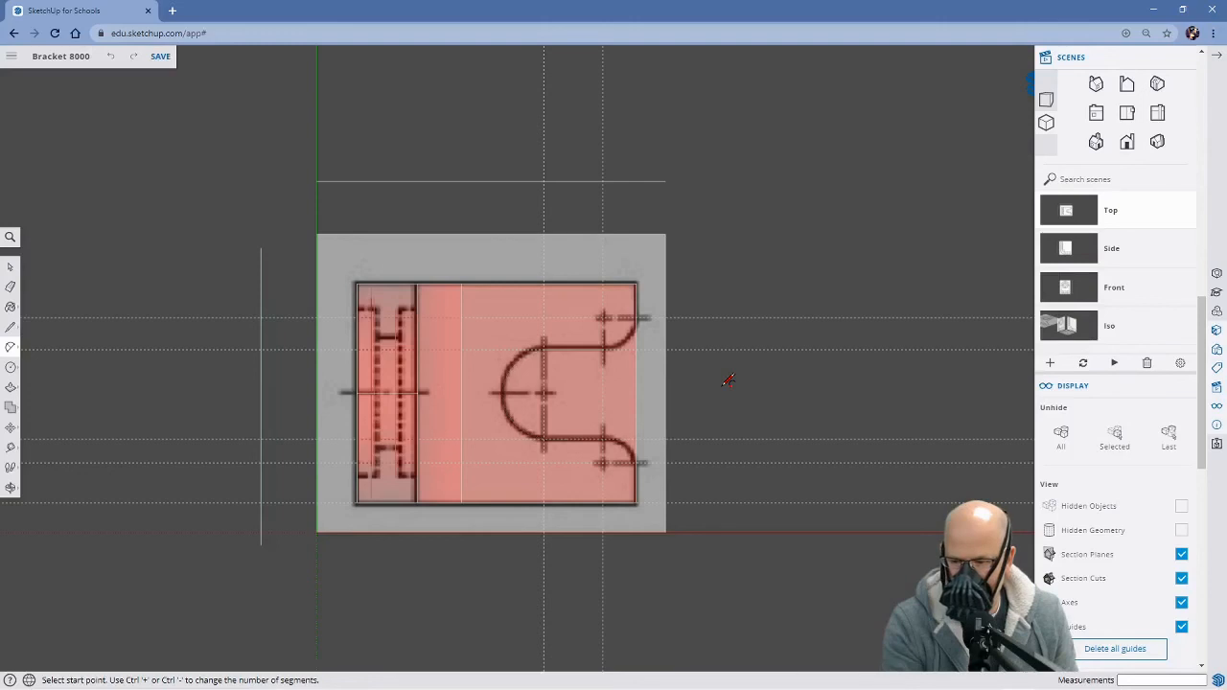
{"action": "key", "text": "ctrl+z"}
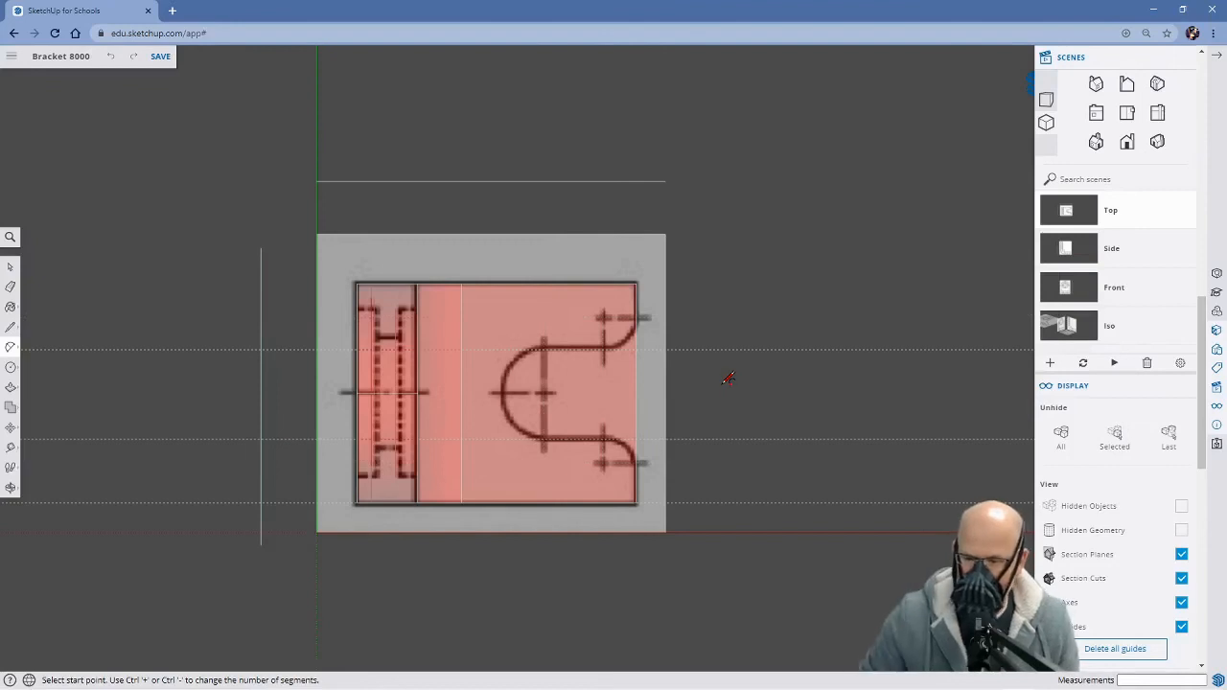
Erase the two remaining horizontal guides along the slot's straight sides in the Top scene
{"action": "middle_click_drag", "start_coordinate": [797, 482], "coordinate": [646, 224]}
{"action": "middle_click_drag", "start_coordinate": [792, 470], "coordinate": [465, 323]}
{"action": "key", "text": "a"}
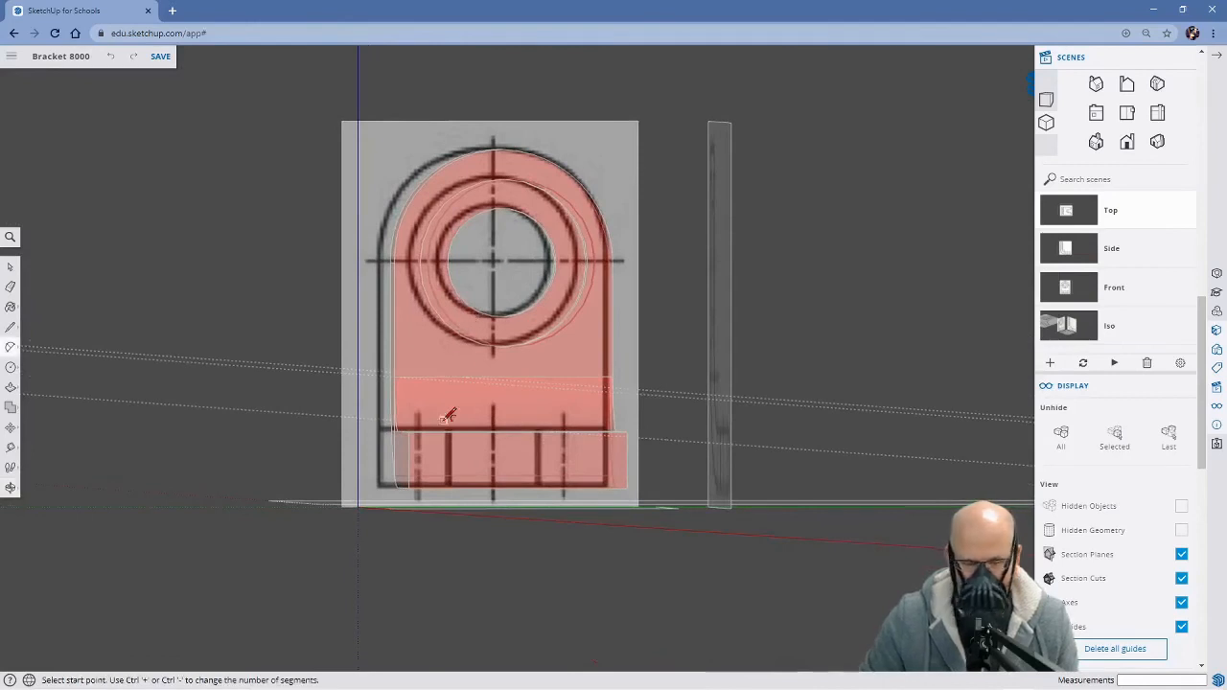
{"action": "left_click", "coordinate": [1085, 215]}
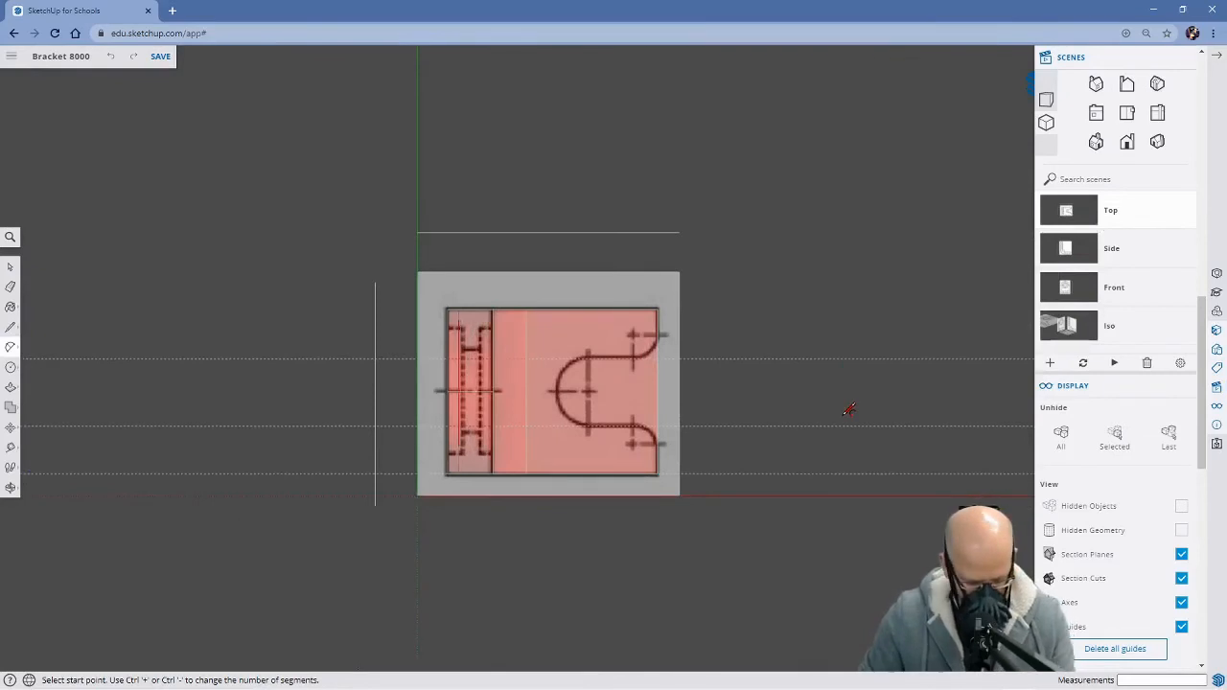
{"action": "key", "text": "e"}
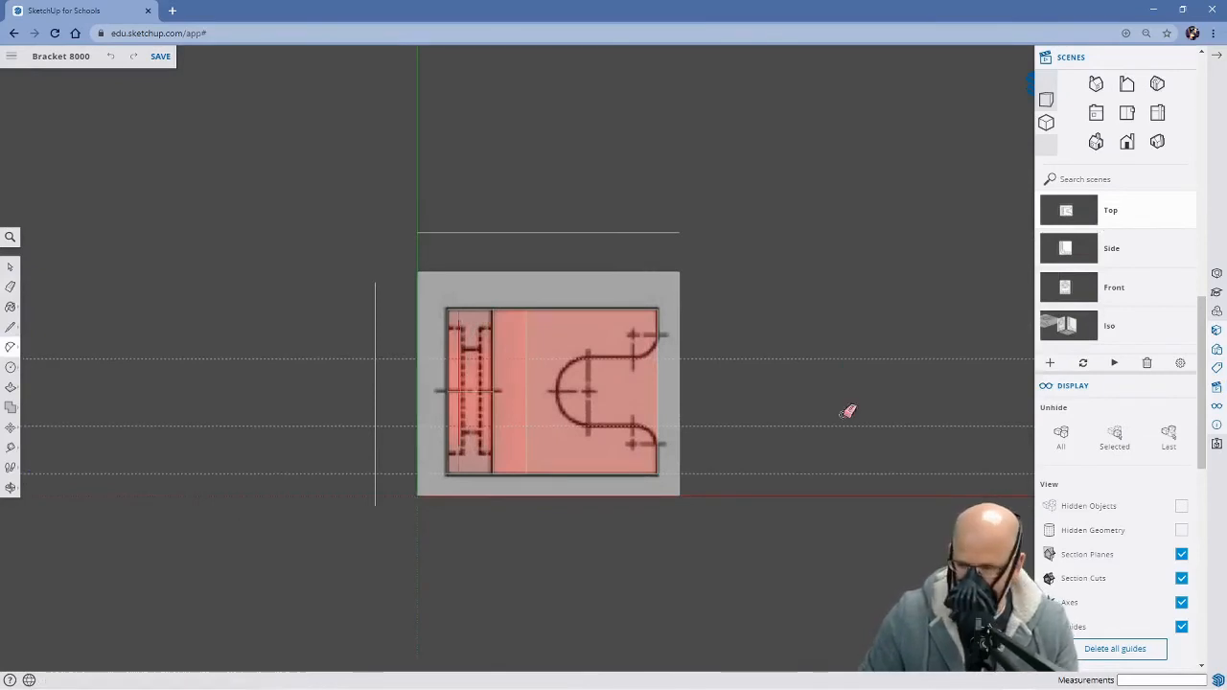
{"action": "left_click", "coordinate": [773, 360]}
{"action": "left_click", "coordinate": [779, 426]}
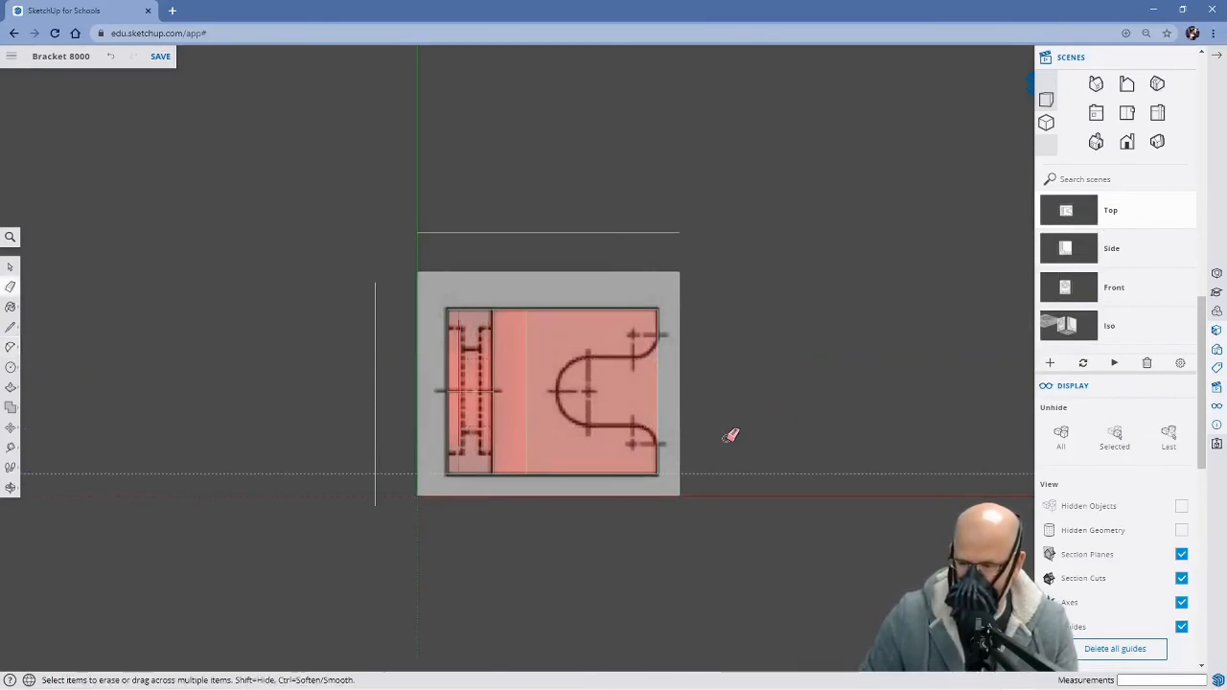
Place horizontal guides along the slot's straight sides, about 91 mm from the base's upper edge and 93 mm from its lower edge
{"action": "scroll", "coordinate": [732, 434], "scroll_direction": "up", "scroll_amount": 3}
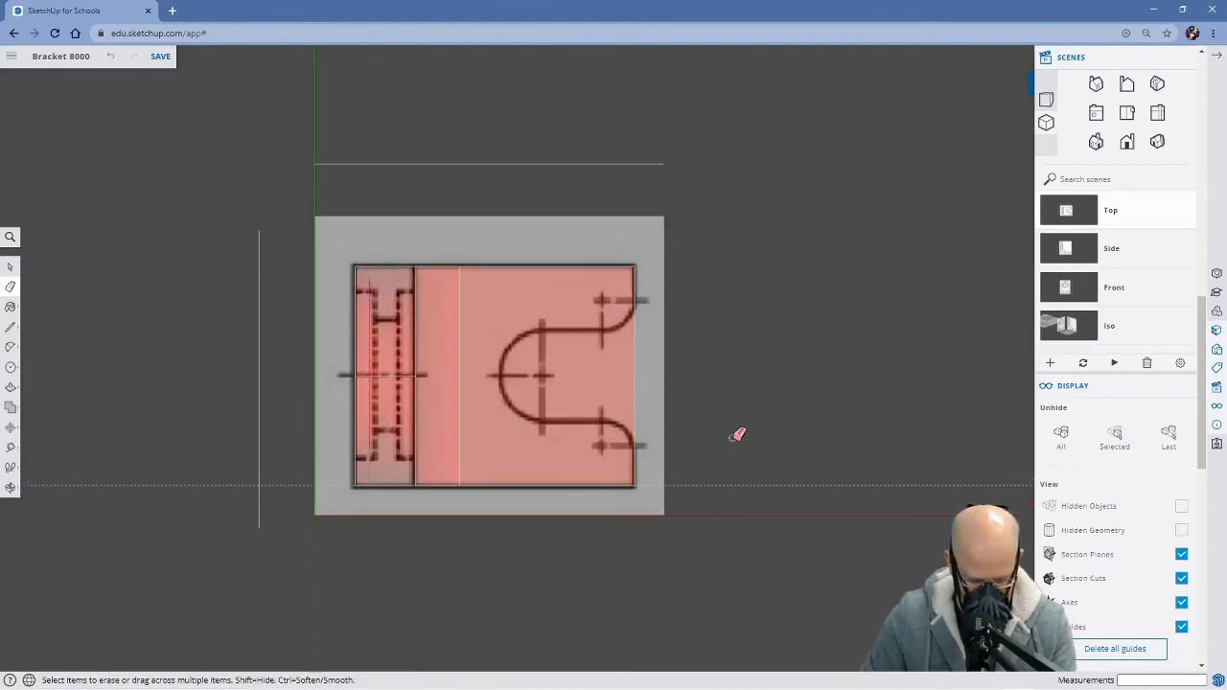
{"action": "key", "text": "h"}
{"action": "left_click_drag", "start_coordinate": [723, 428], "coordinate": [770, 428]}
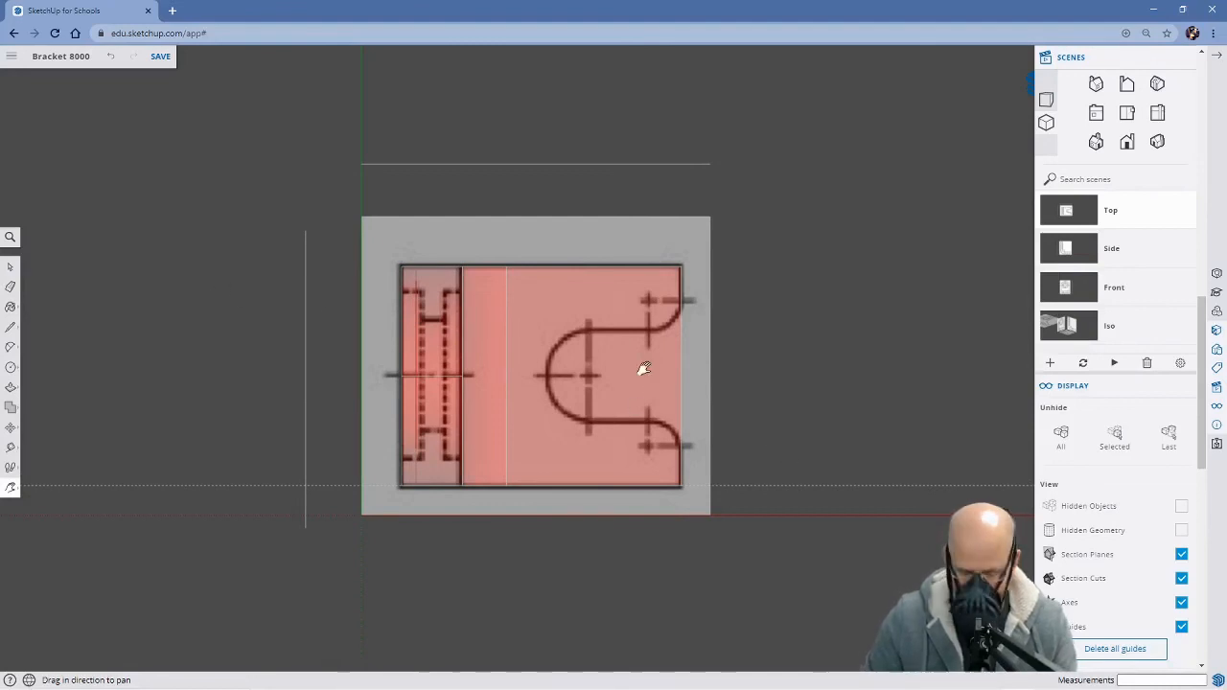
{"action": "key", "text": "t"}
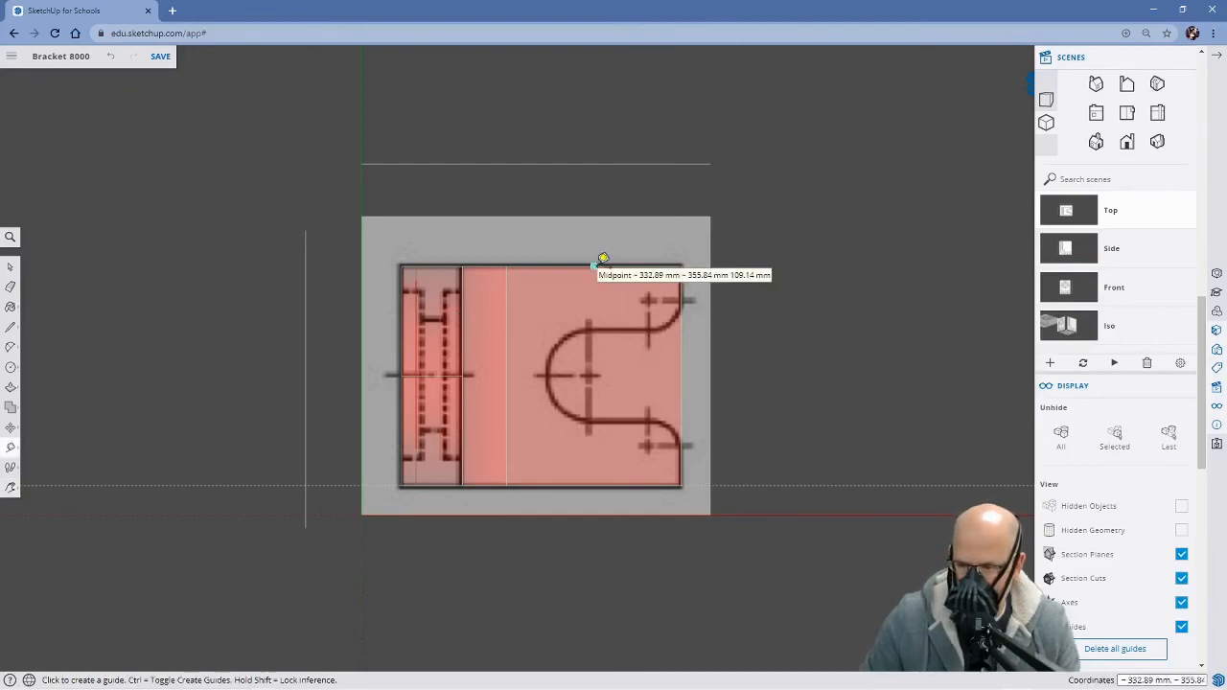
{"action": "left_click", "coordinate": [594, 266]}
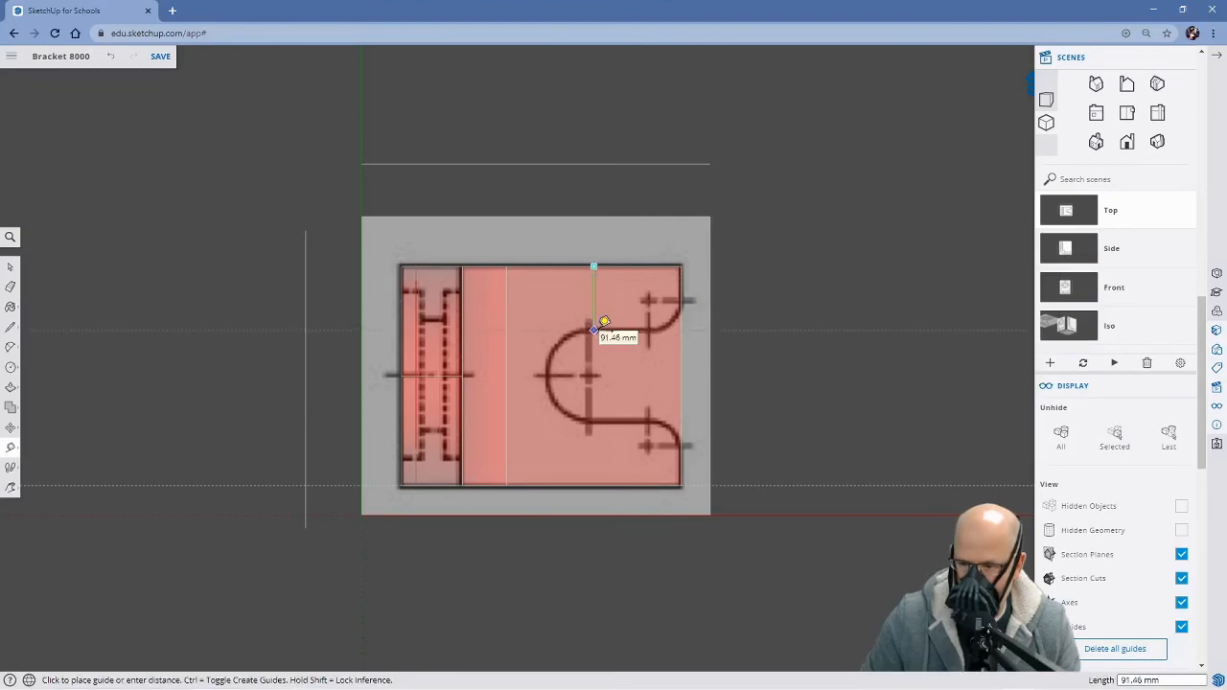
{"action": "left_click", "coordinate": [604, 322]}
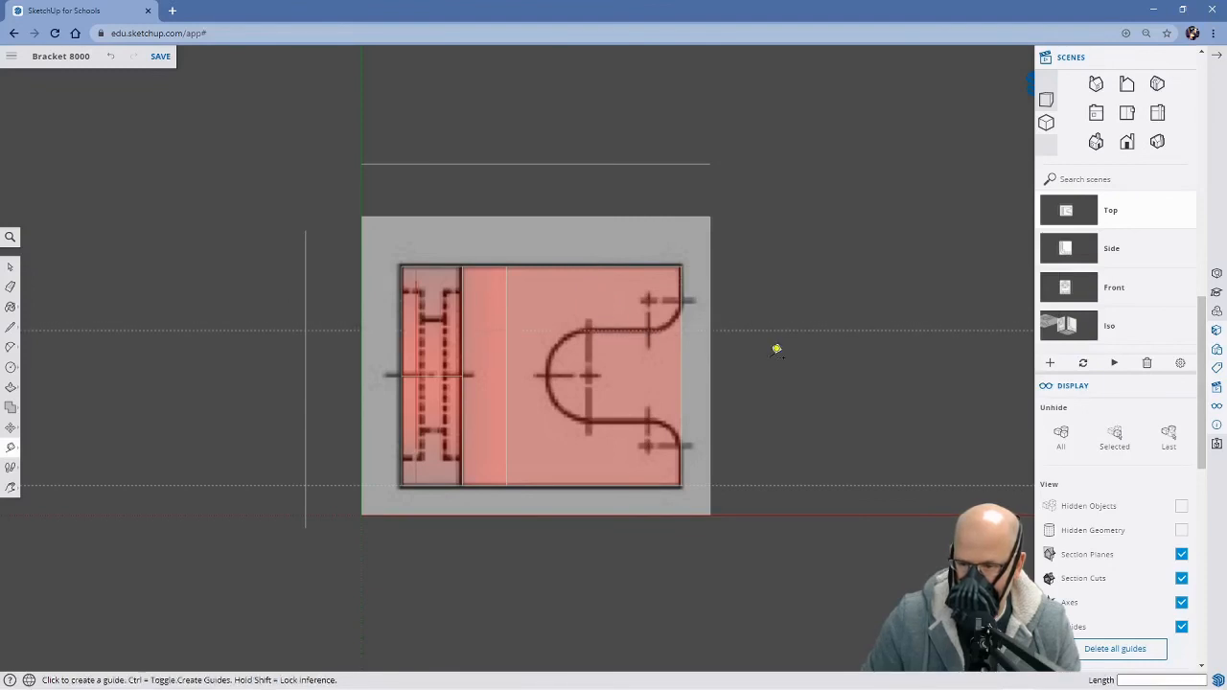
{"action": "left_click", "coordinate": [595, 484]}
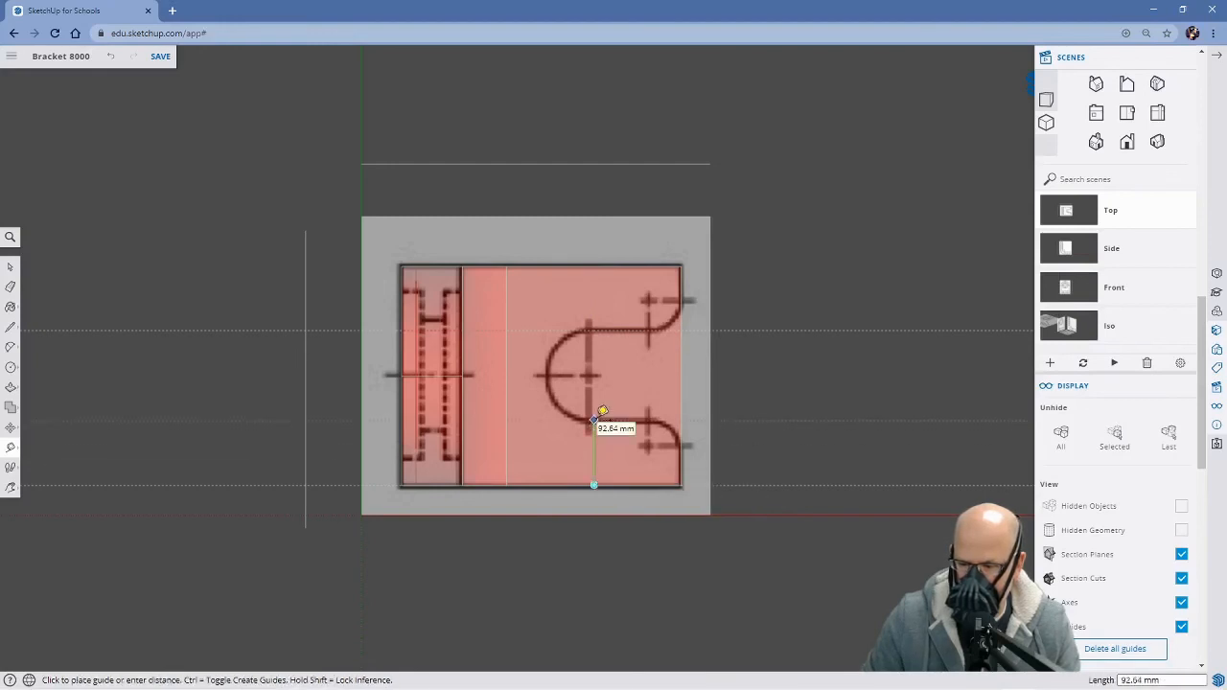
Erase the leftover horizontal guide along the base's lower edge, keeping the two slot guides
{"action": "middle_click_drag", "start_coordinate": [758, 500], "coordinate": [657, 321]}
{"action": "middle_click_drag", "start_coordinate": [776, 526], "coordinate": [708, 369]}
{"action": "mouse_move", "coordinate": [757, 537]}
{"action": "middle_mouse_down"}
{"action": "mouse_move", "coordinate": [715, 380]}
{"action": "mouse_move", "coordinate": [729, 453]}
{"action": "mouse_move", "coordinate": [773, 530]}
{"action": "middle_mouse_up"}
{"action": "middle_click_drag", "start_coordinate": [762, 468], "coordinate": [789, 512]}
{"action": "key", "text": "t"}
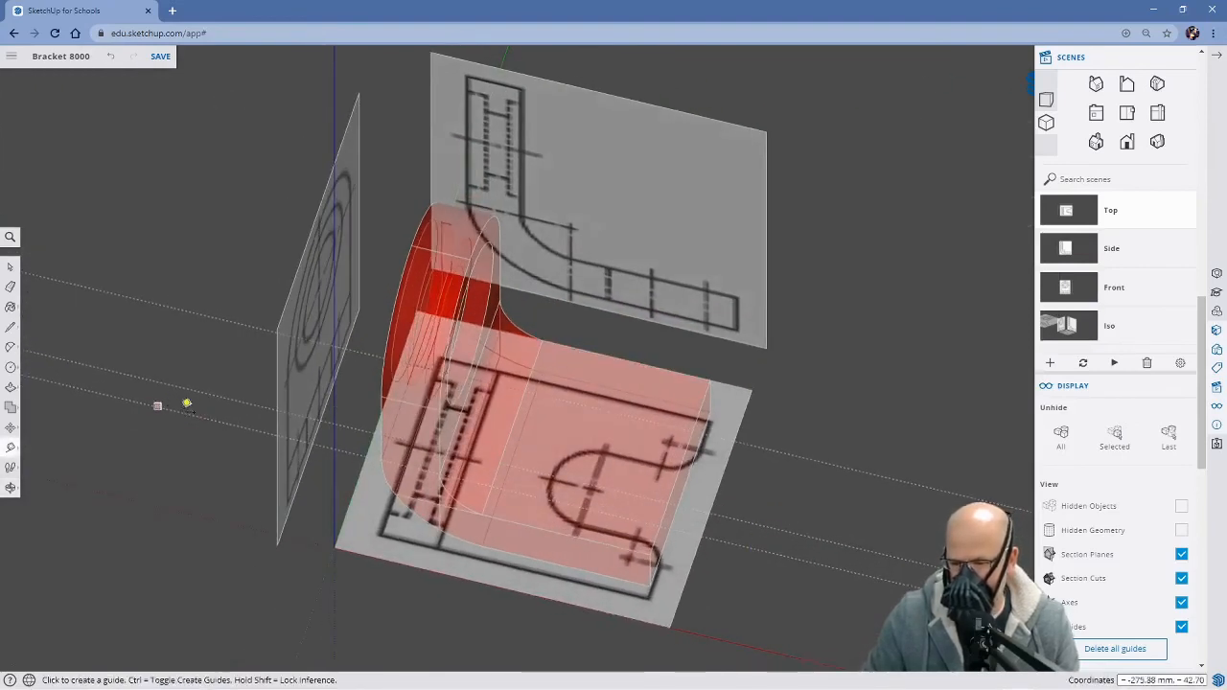
{"action": "key", "text": "e"}
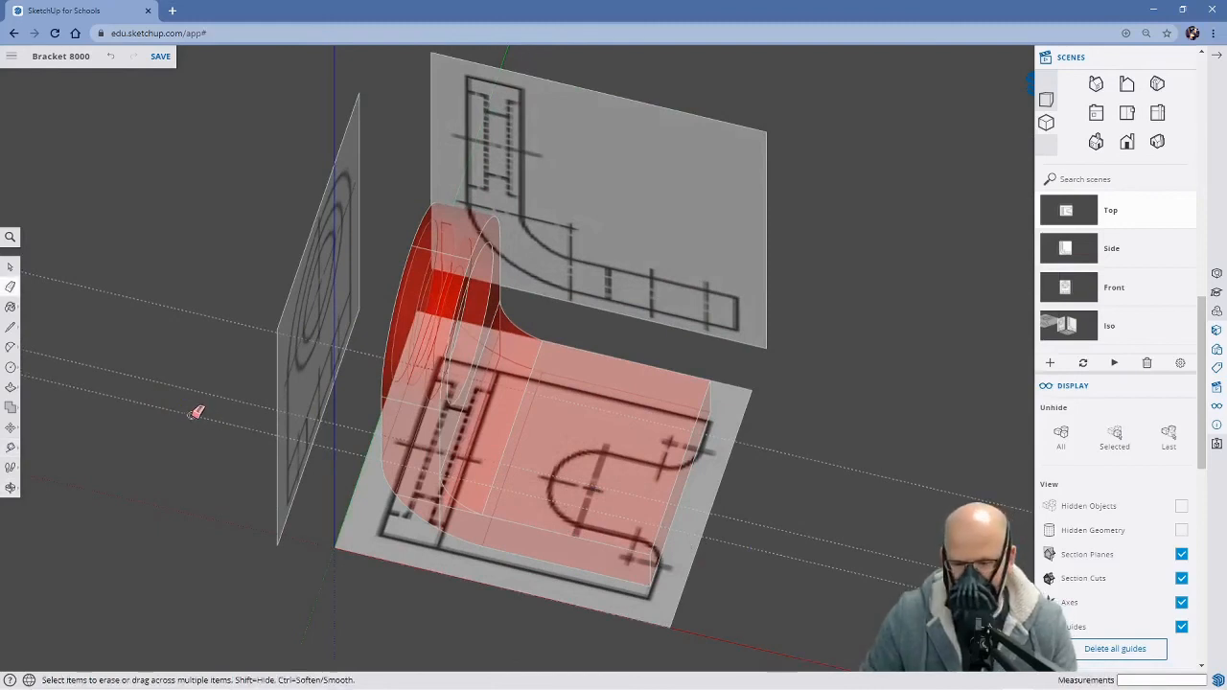
{"action": "middle_click_drag", "start_coordinate": [754, 567], "coordinate": [793, 380]}
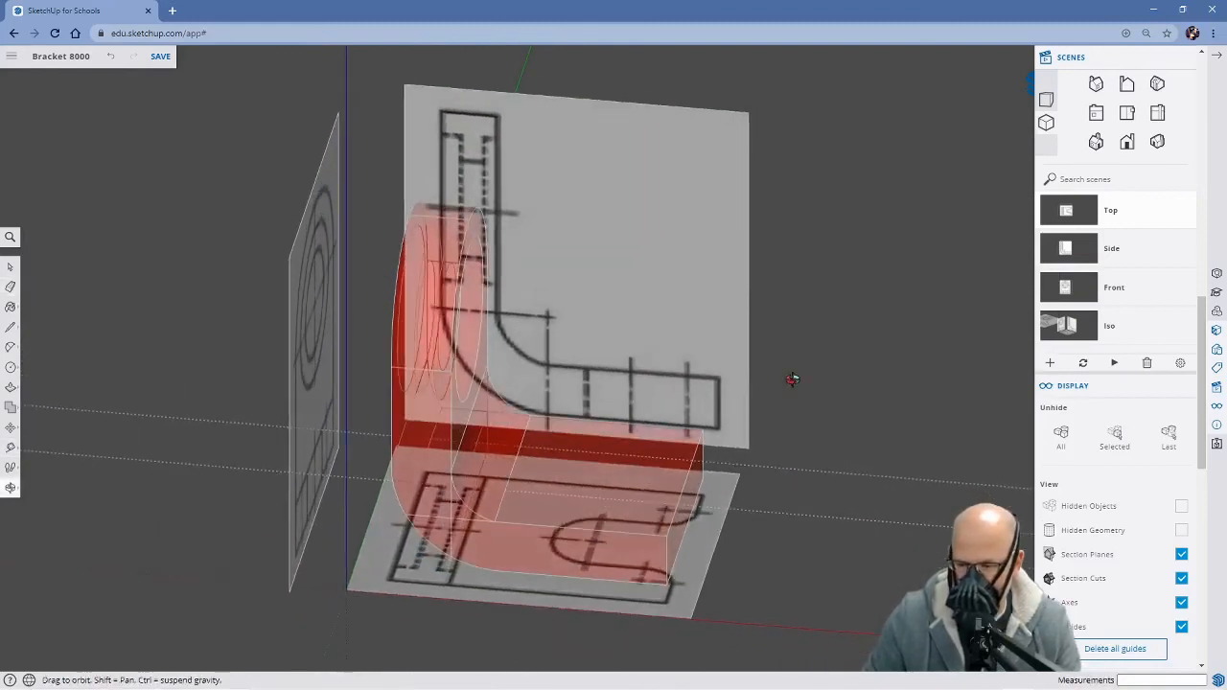
{"action": "mouse_move", "coordinate": [779, 575]}
{"action": "middle_mouse_down"}
{"action": "mouse_move", "coordinate": [757, 441]}
{"action": "mouse_move", "coordinate": [768, 385]}
{"action": "mouse_move", "coordinate": [792, 383]}
{"action": "mouse_move", "coordinate": [803, 505]}
{"action": "middle_mouse_up"}
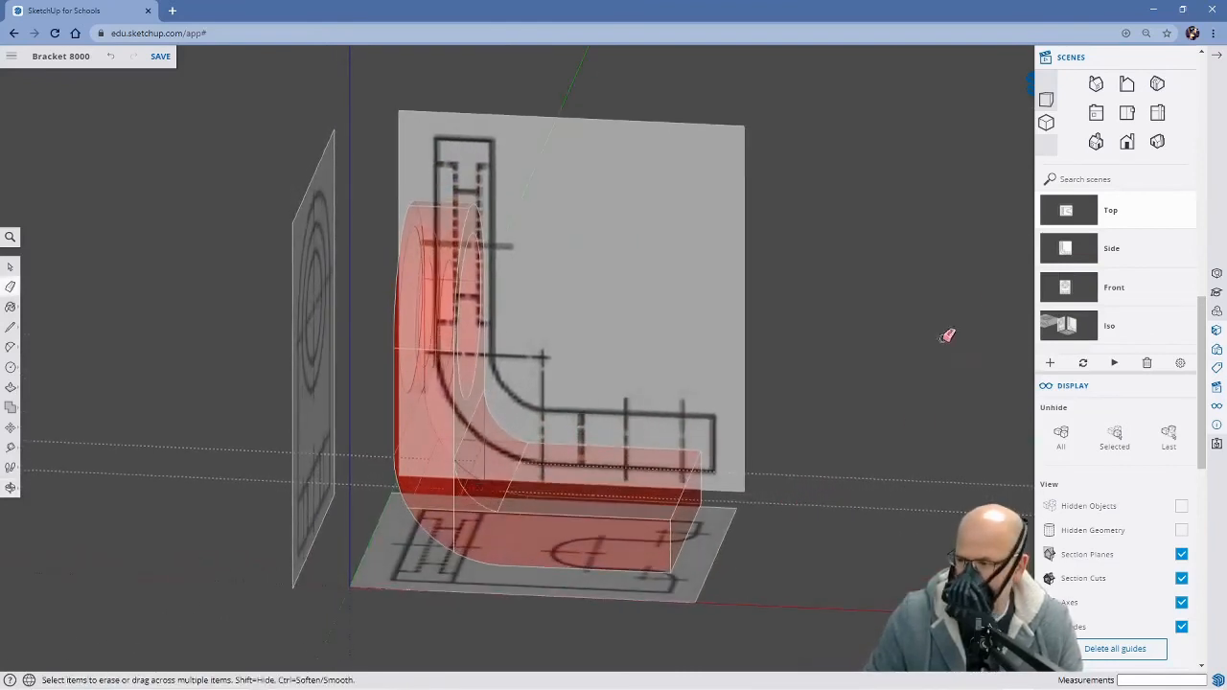
Place two vertical guides in the Top scene, through the centre of the slot's round end and through the centres of its corner arcs
{"action": "left_click", "coordinate": [1066, 218]}
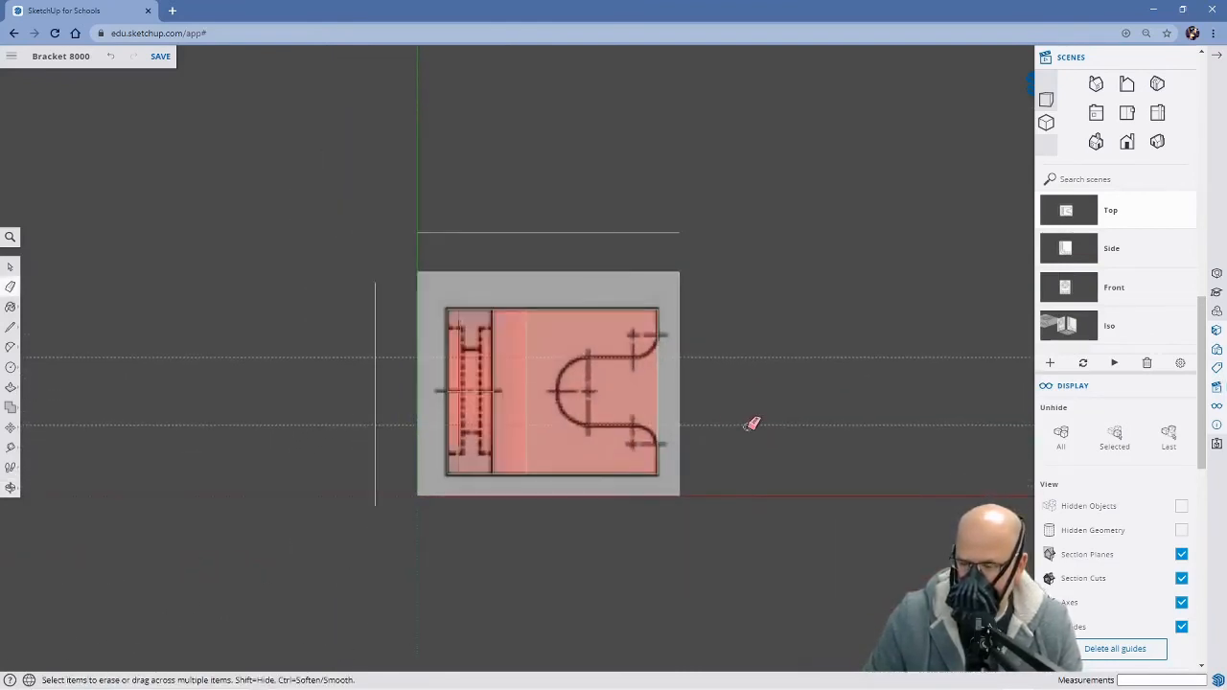
{"action": "key", "text": "t"}
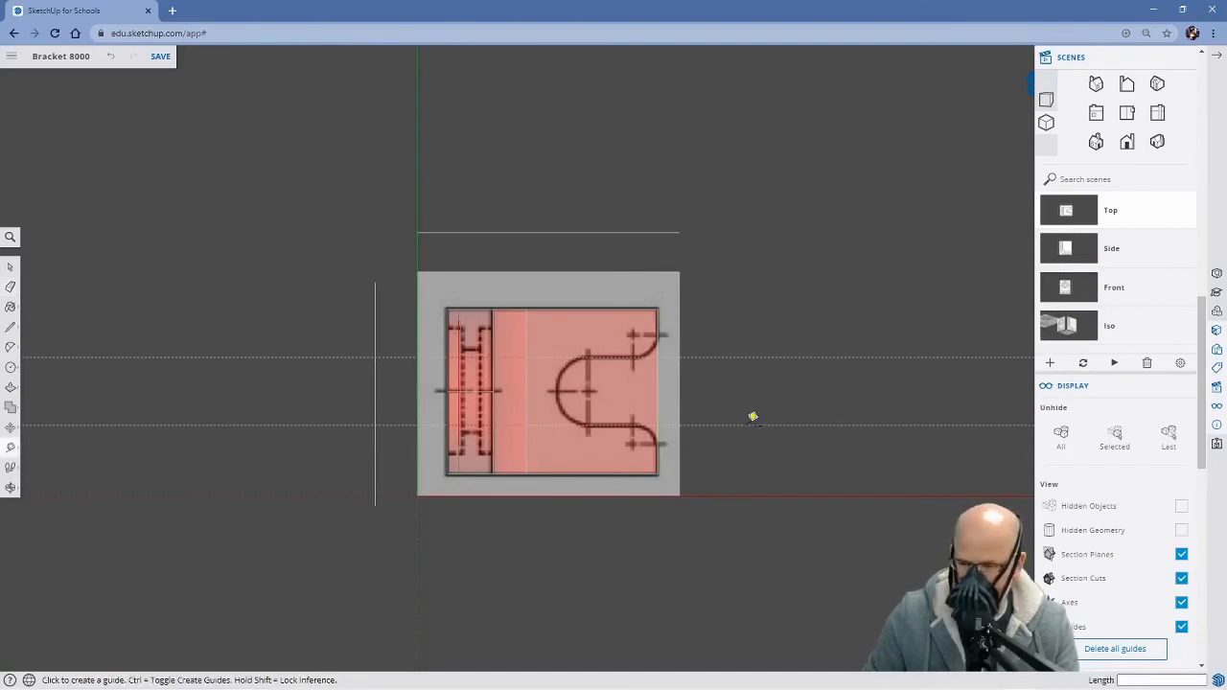
{"action": "left_click", "coordinate": [657, 390]}
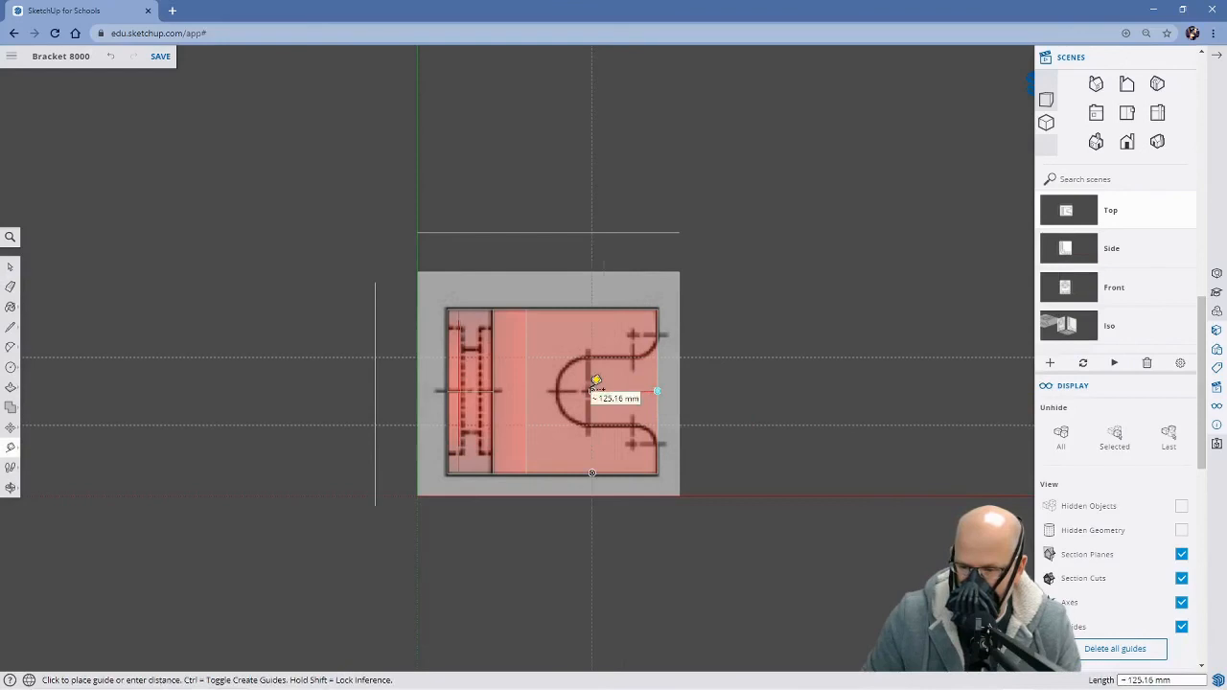
{"action": "scroll", "coordinate": [593, 381], "scroll_direction": "up", "scroll_amount": 3}
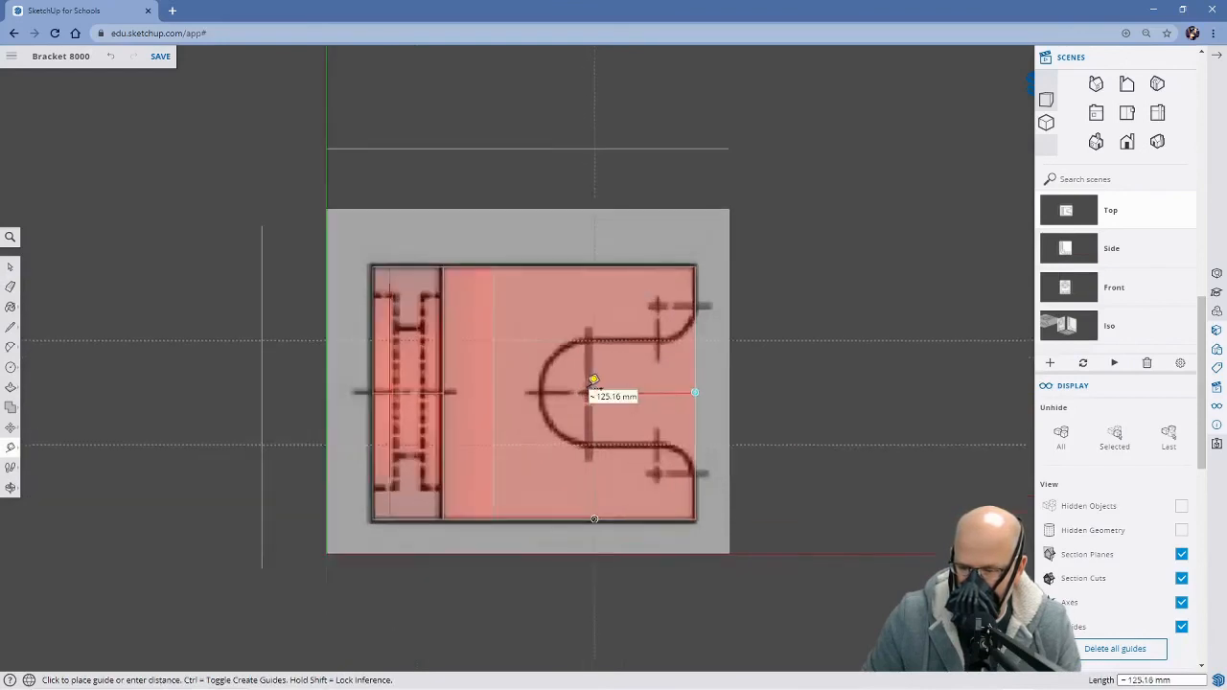
{"action": "left_click", "coordinate": [595, 377]}
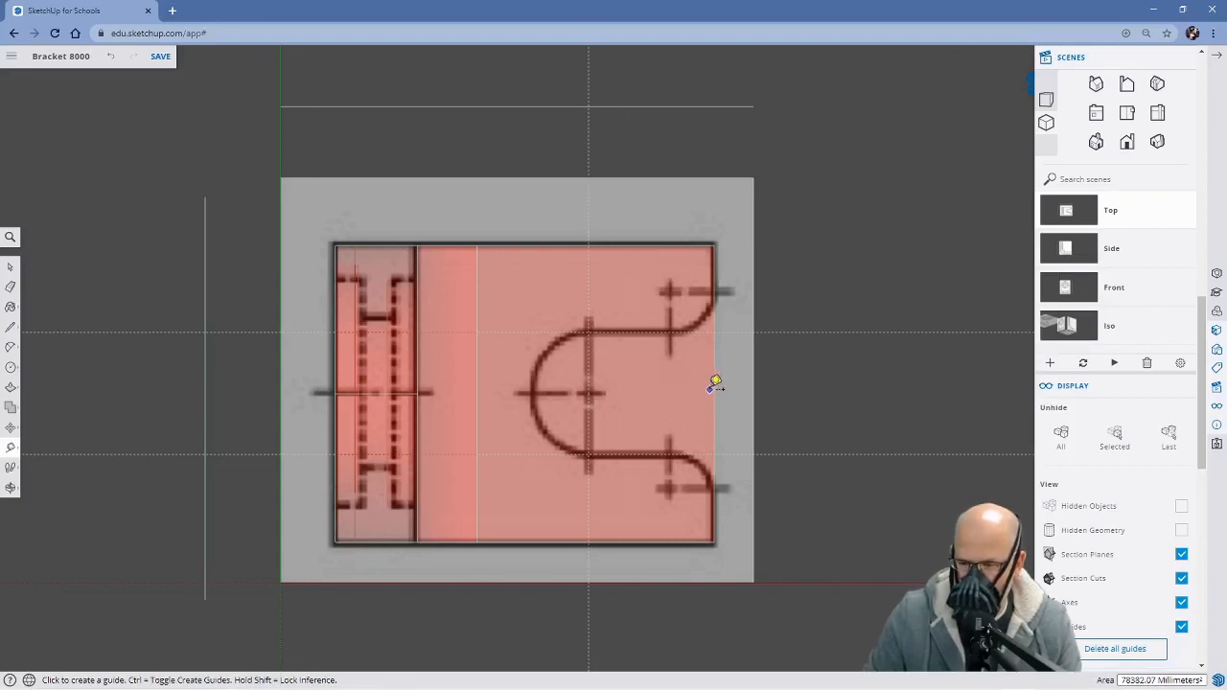
{"action": "left_click", "coordinate": [715, 393]}
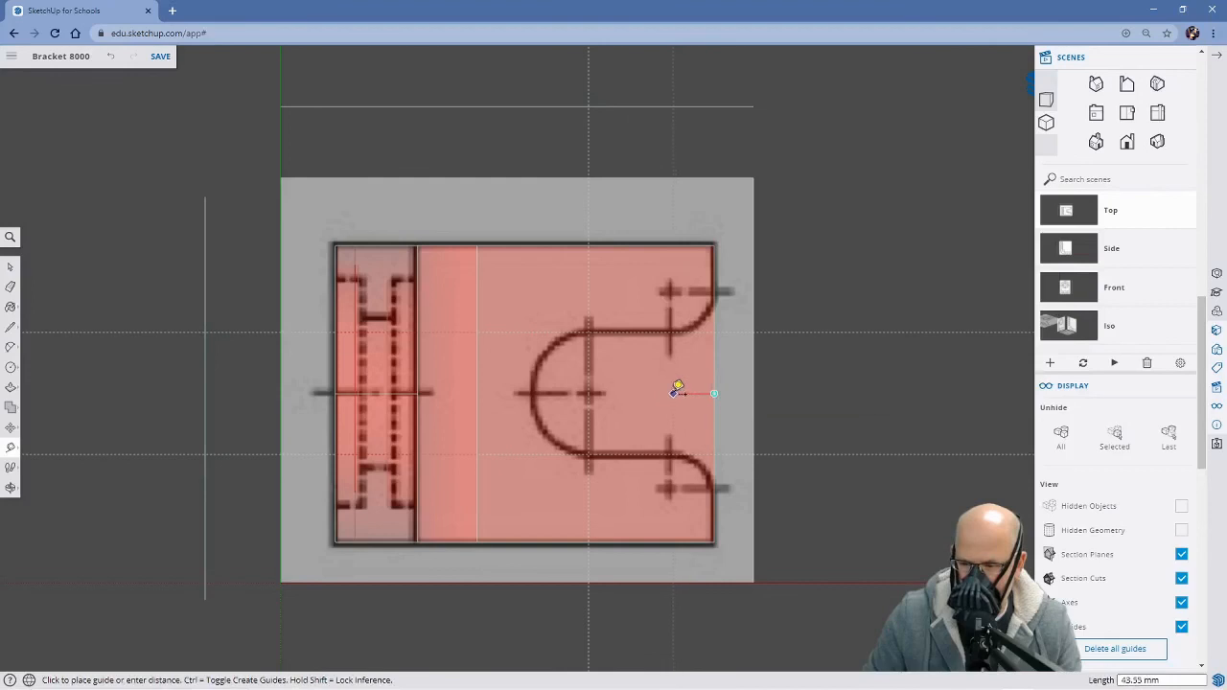
{"action": "left_click", "coordinate": [671, 391]}
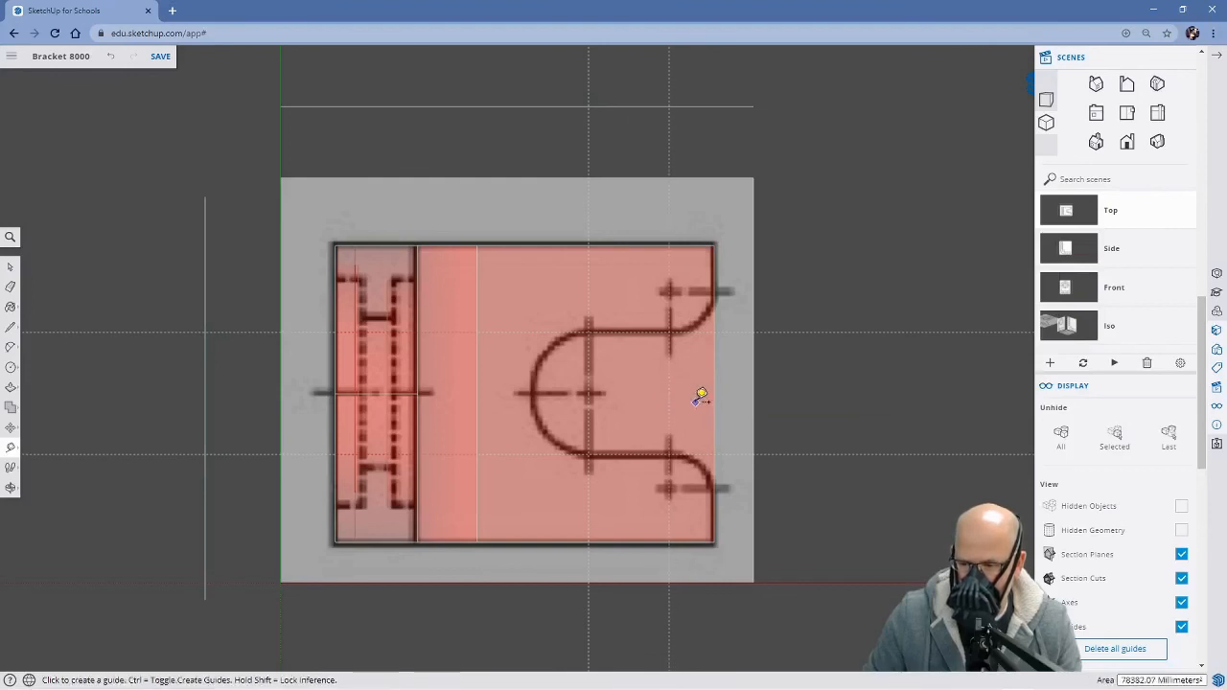
Place horizontal guides through the centres of the slot's two corner arcs, offset from the base's upper and lower edges
{"action": "left_click", "coordinate": [649, 243]}
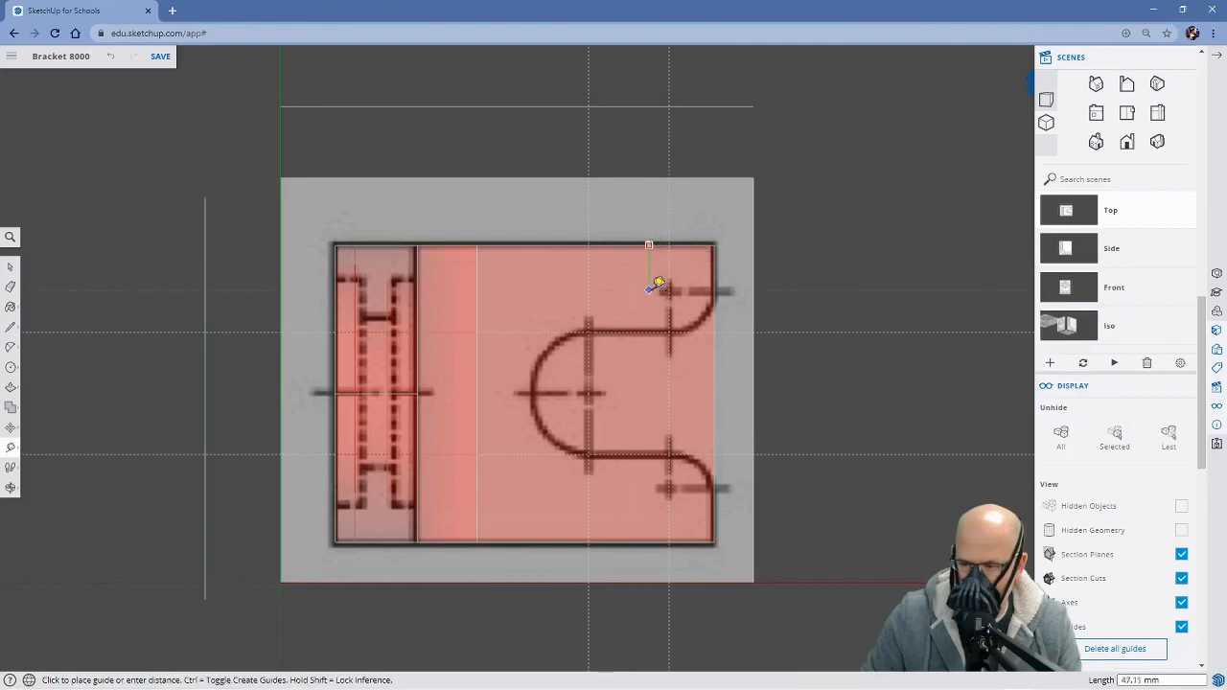
{"action": "left_click", "coordinate": [658, 286]}
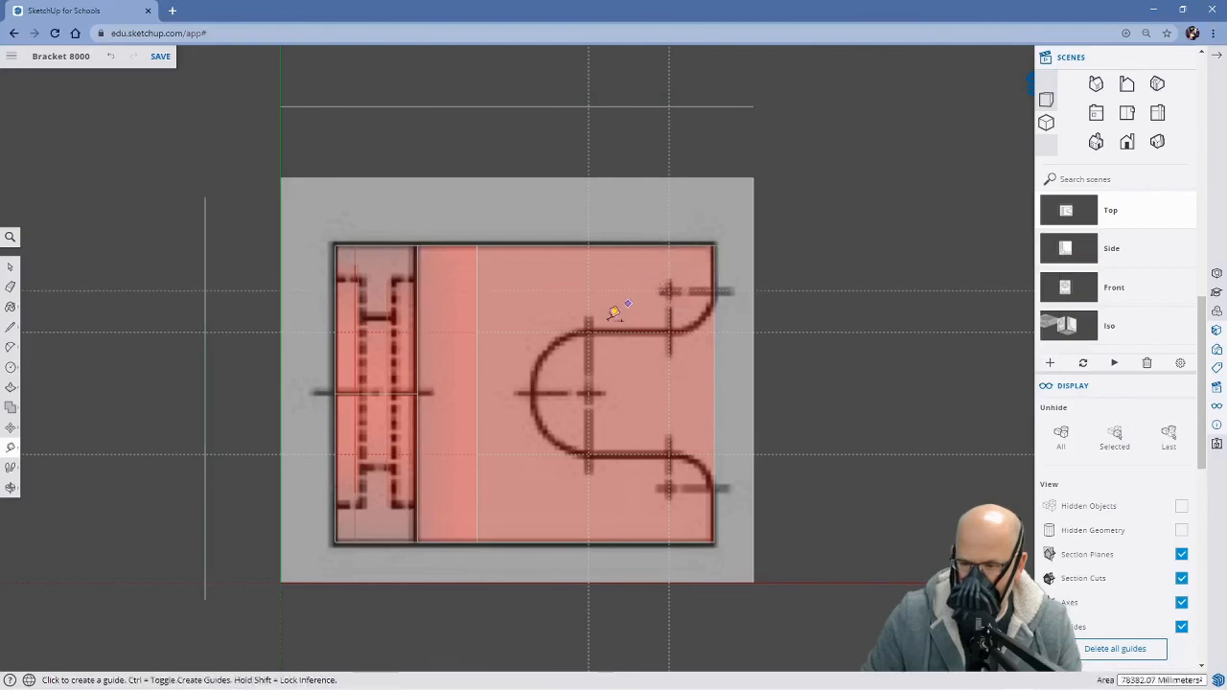
{"action": "left_click", "coordinate": [653, 541]}
{"action": "left_click", "coordinate": [663, 488]}
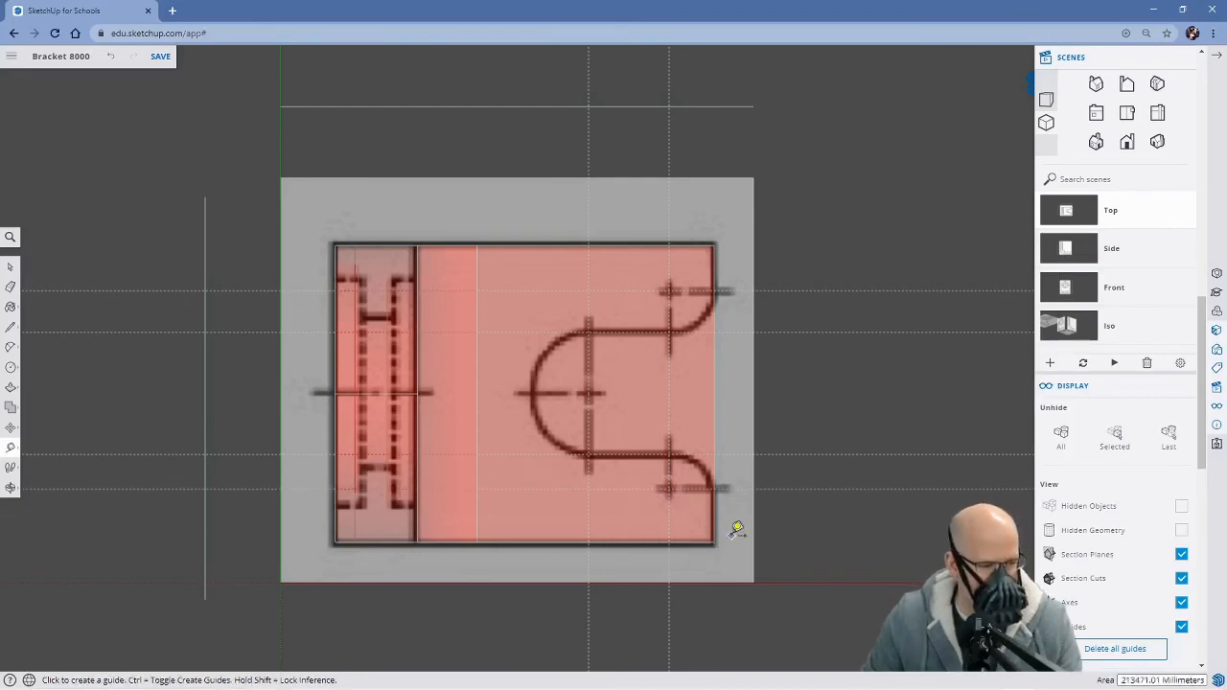
Draw the slot's two straight sides in the Top scene, each about 85 mm long, between the guide intersections
{"action": "middle_click_drag", "start_coordinate": [844, 576], "coordinate": [734, 535]}
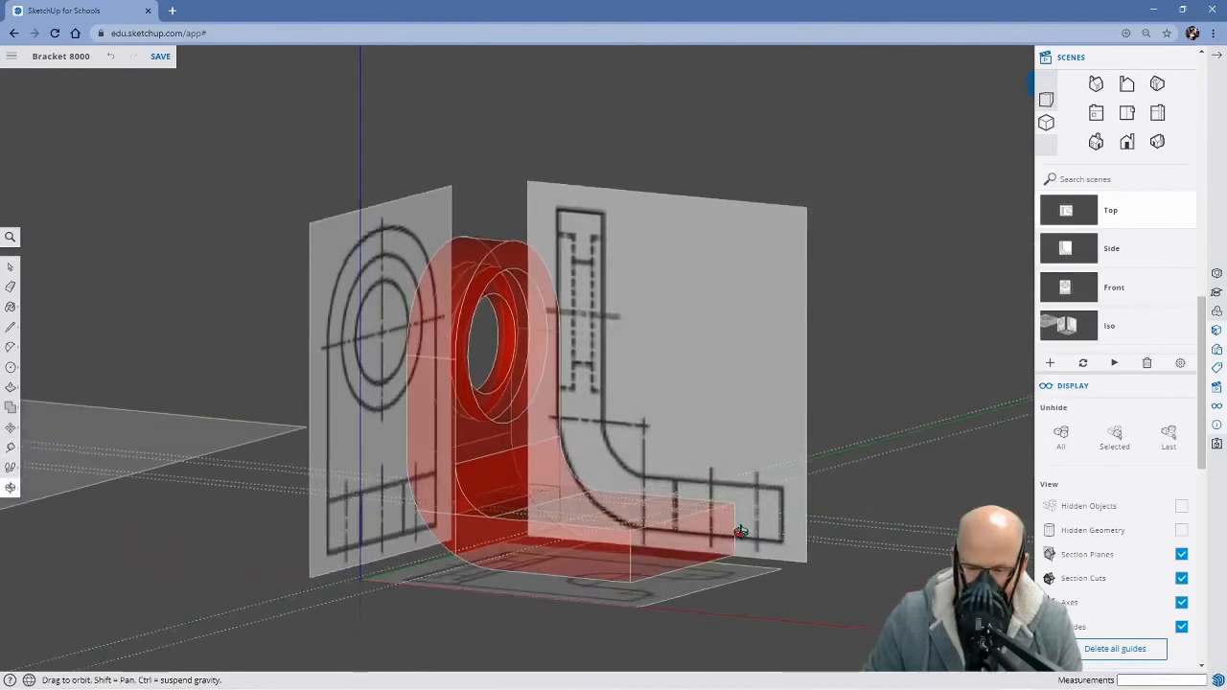
{"action": "key", "text": "t"}
{"action": "left_click", "coordinate": [1067, 213]}
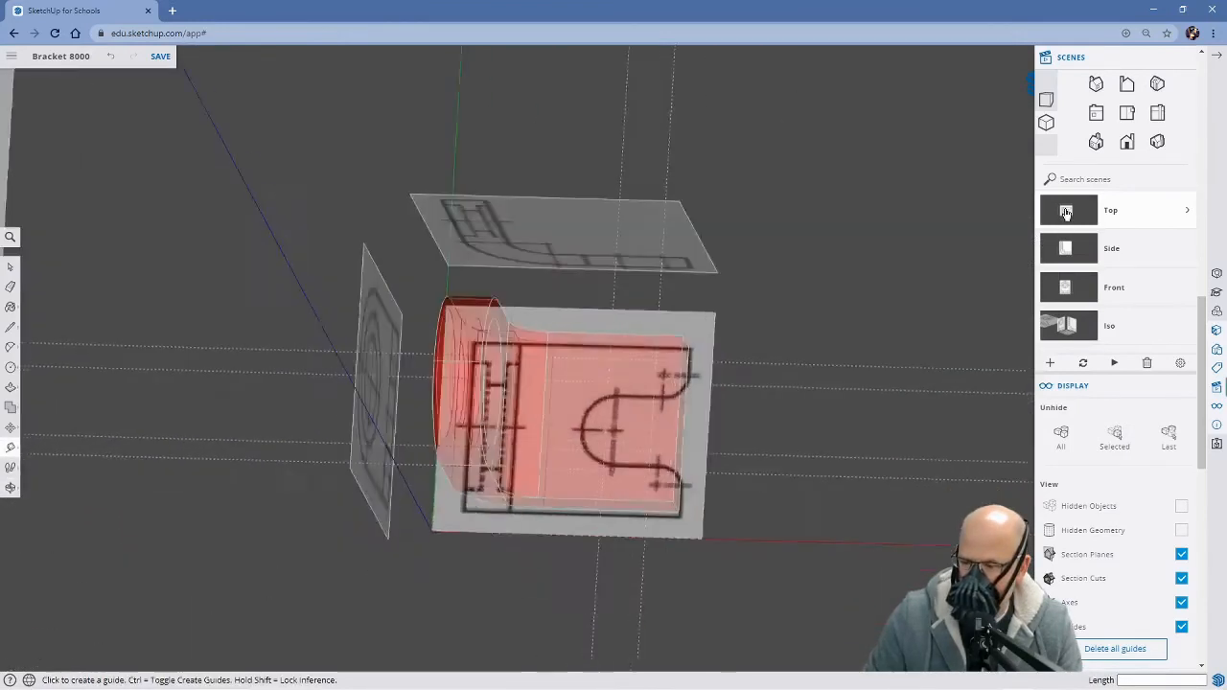
{"action": "scroll", "coordinate": [624, 447], "scroll_direction": "up", "scroll_amount": 3}
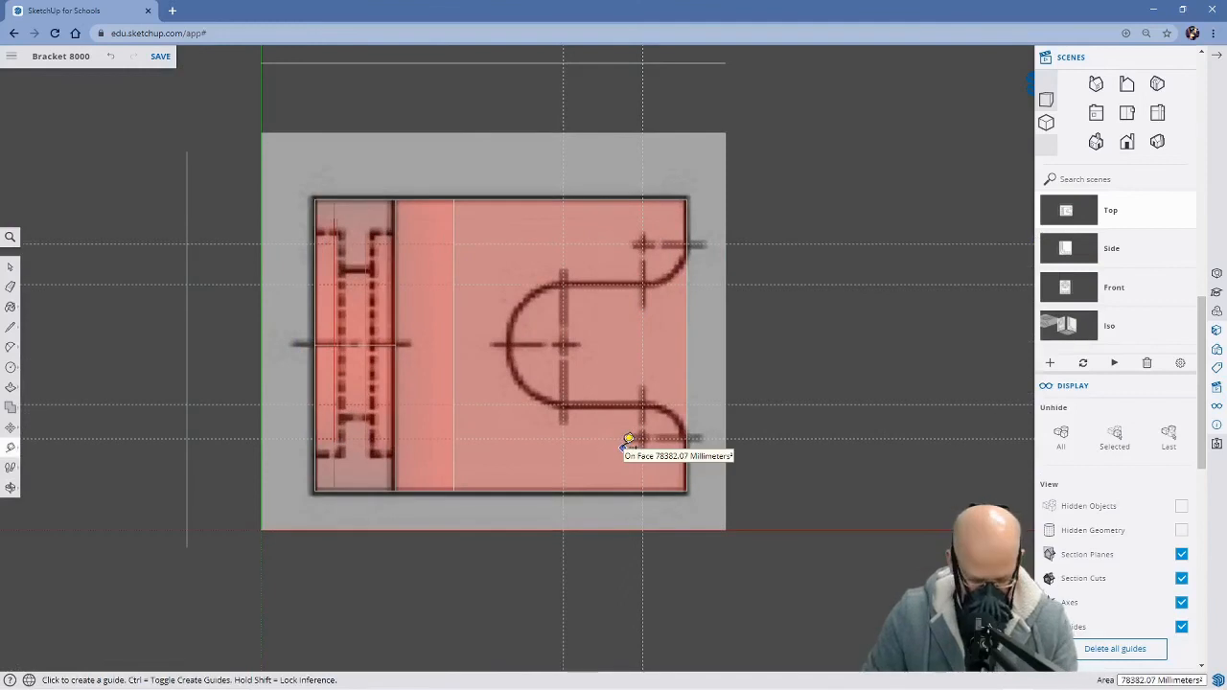
{"action": "key", "text": "h"}
{"action": "left_click_drag", "start_coordinate": [797, 351], "coordinate": [778, 411]}
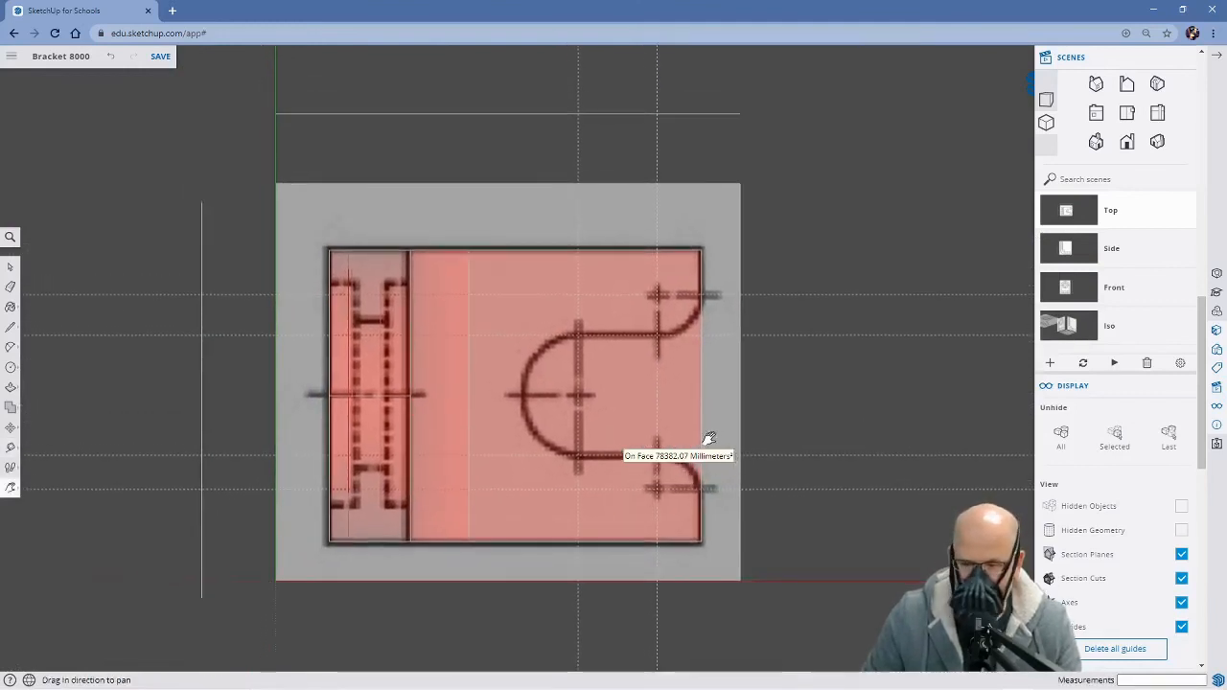
{"action": "key", "text": "l"}
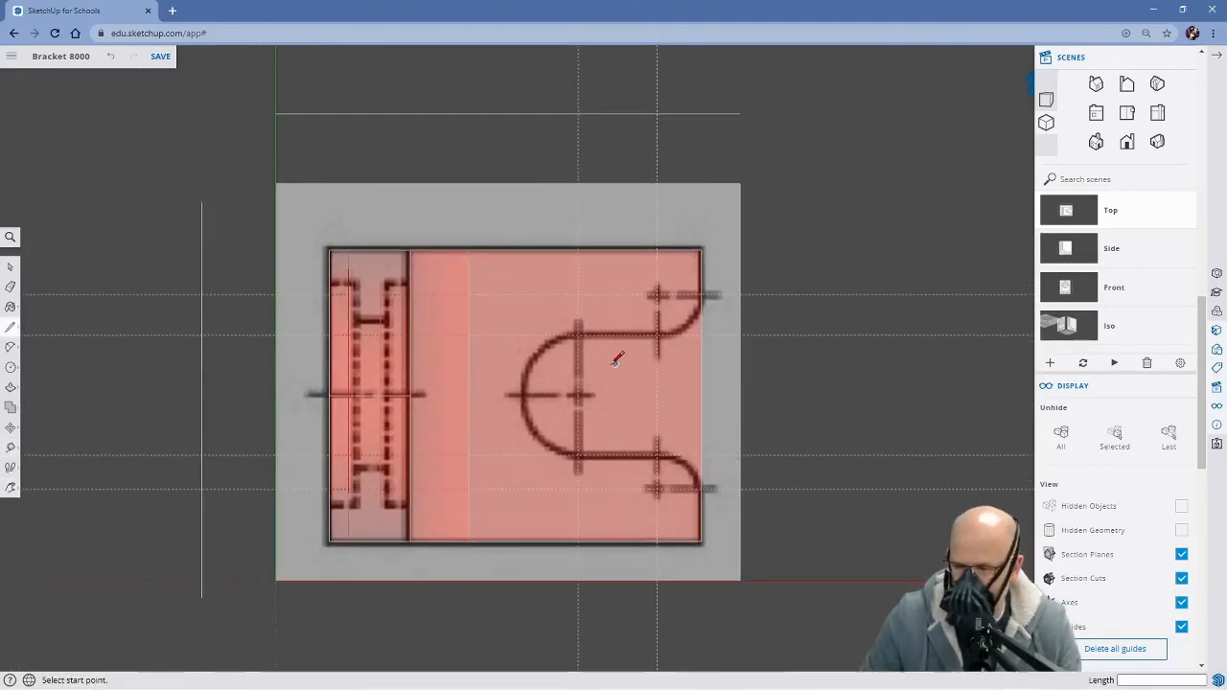
{"action": "left_click", "coordinate": [578, 333]}
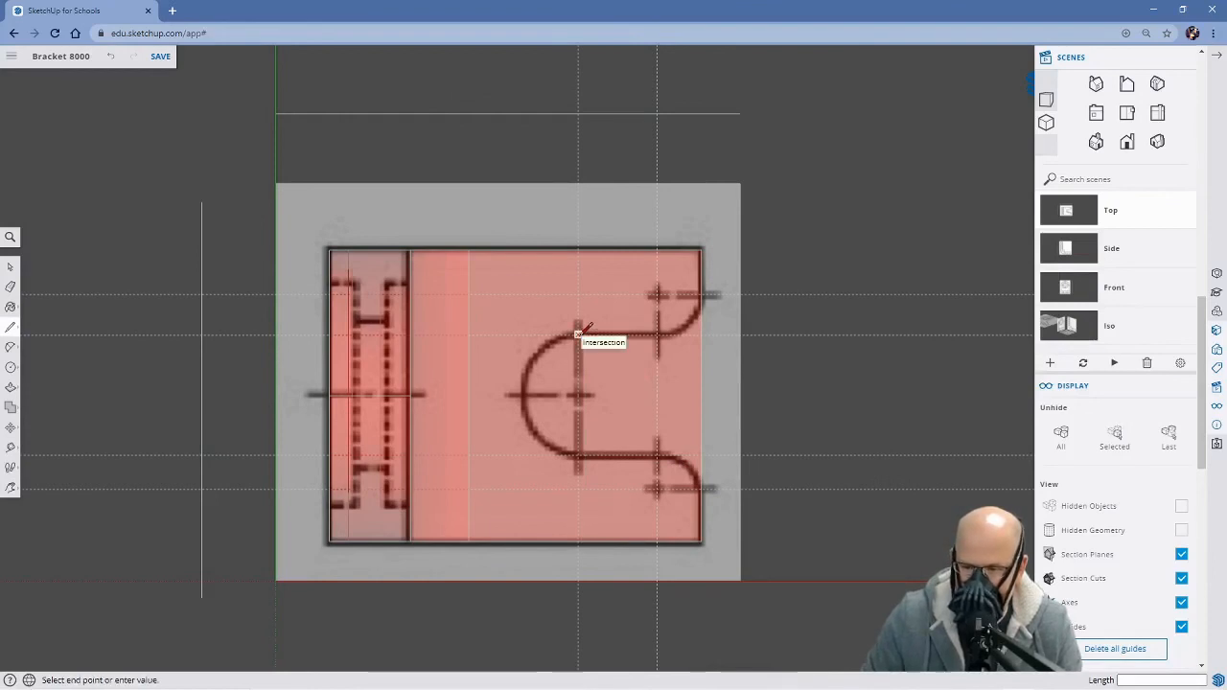
{"action": "left_click", "coordinate": [657, 334]}
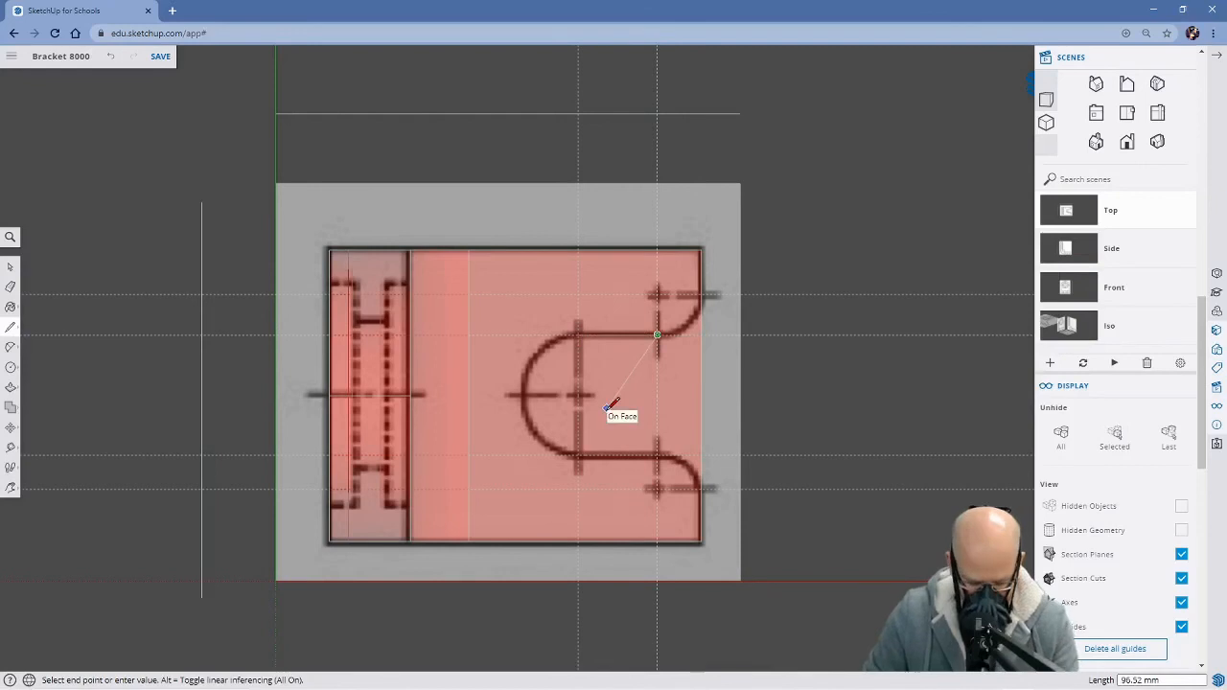
{"action": "key", "text": "Escape"}
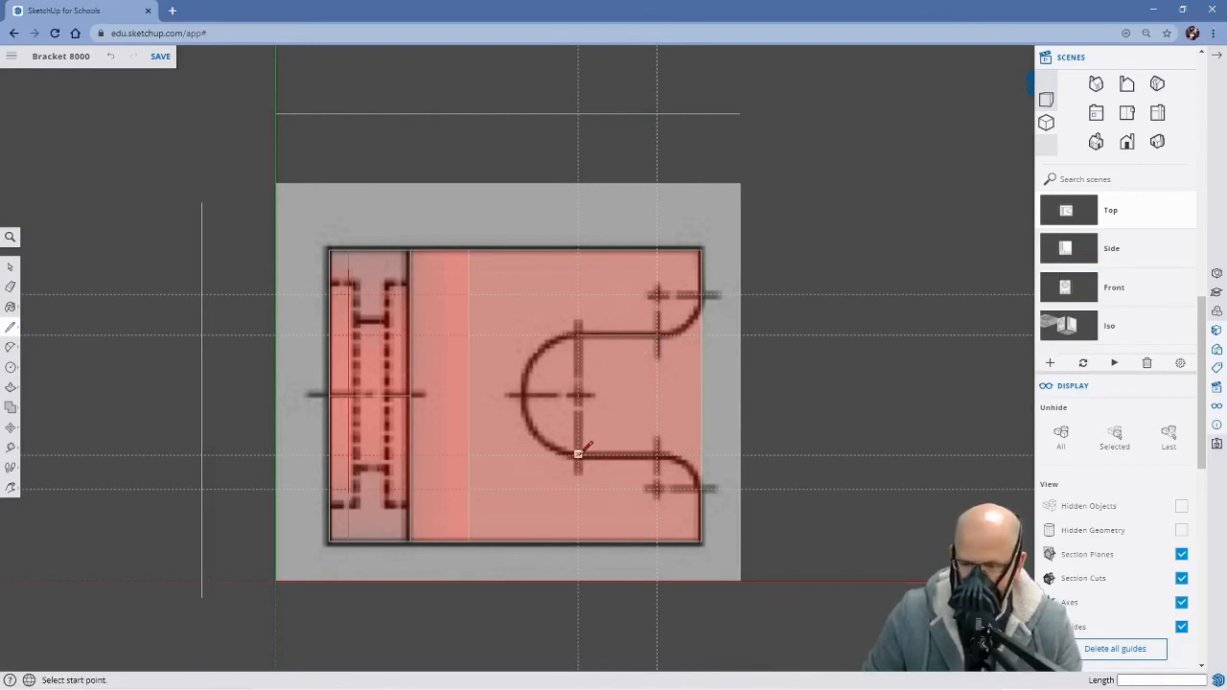
{"action": "left_click", "coordinate": [578, 453]}
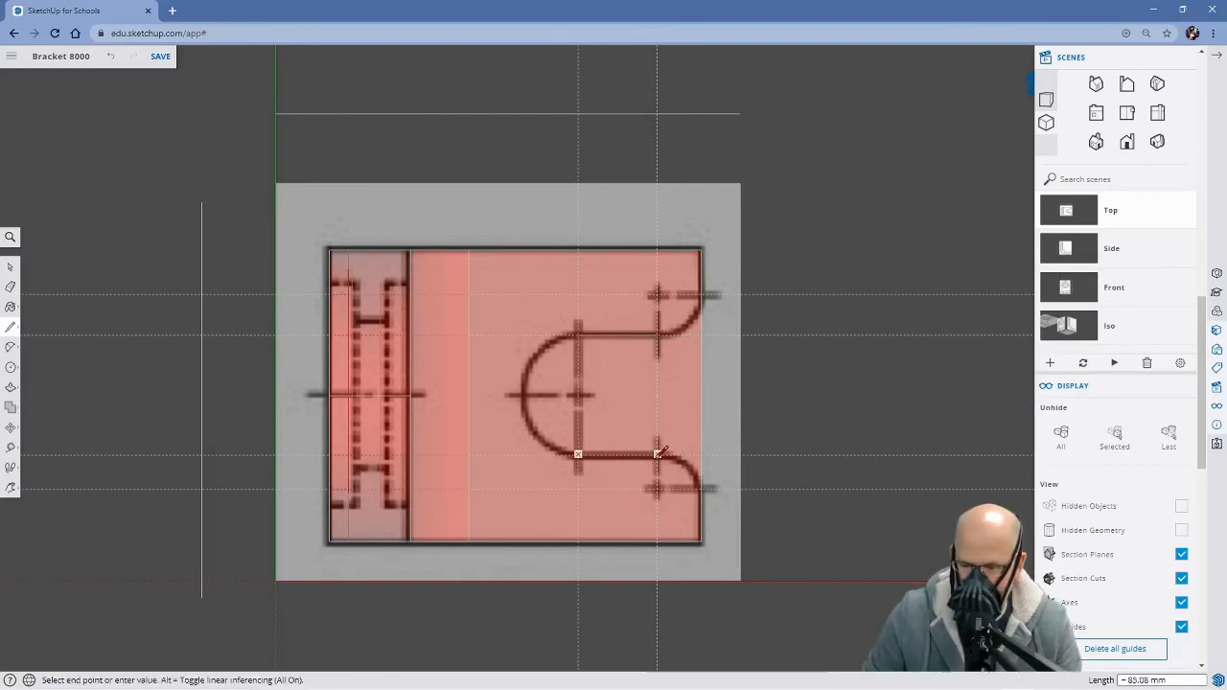
{"action": "left_click", "coordinate": [657, 452]}
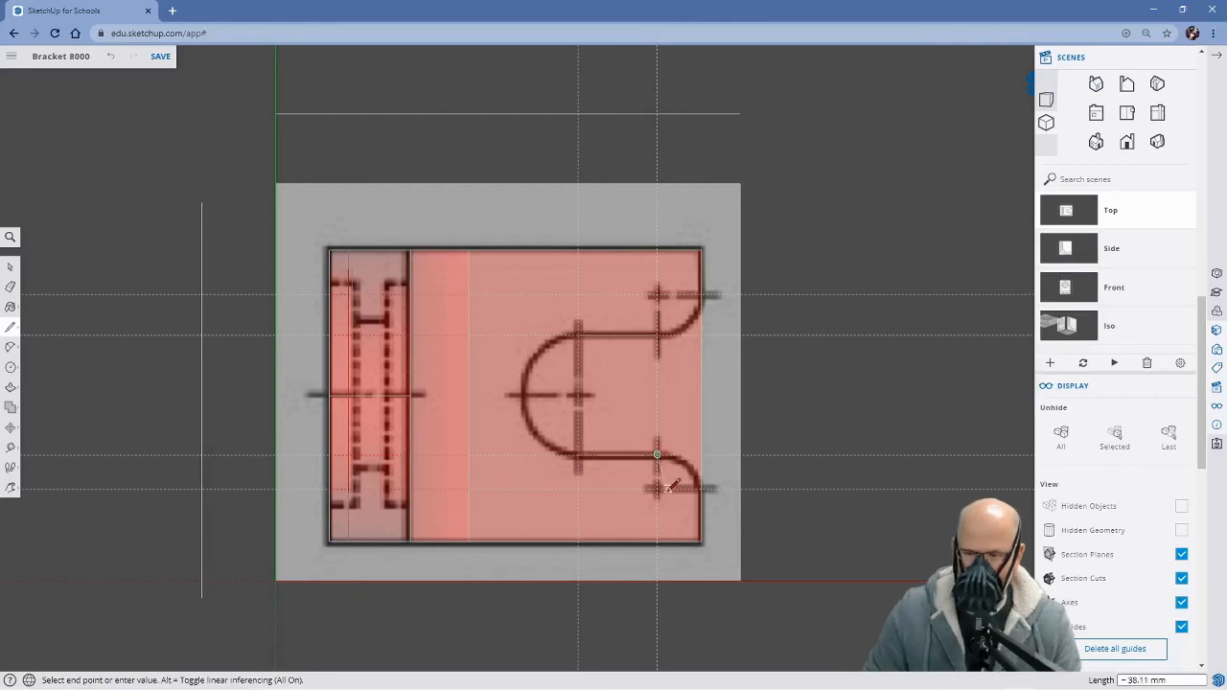
Draw a half-circle arc about 129 mm wide with a 64.5 mm bulge, joining the inner ends of the slot's straight sides
{"action": "key", "text": "a"}
{"action": "left_click", "coordinate": [578, 333]}
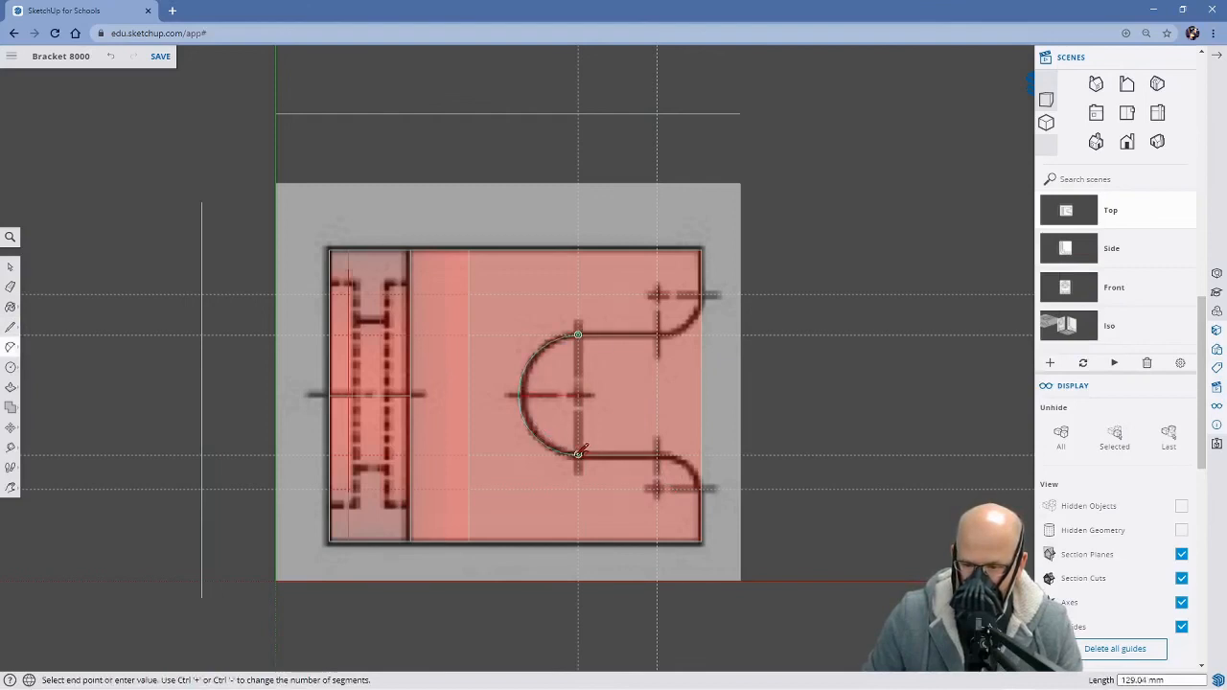
{"action": "left_click", "coordinate": [578, 455]}
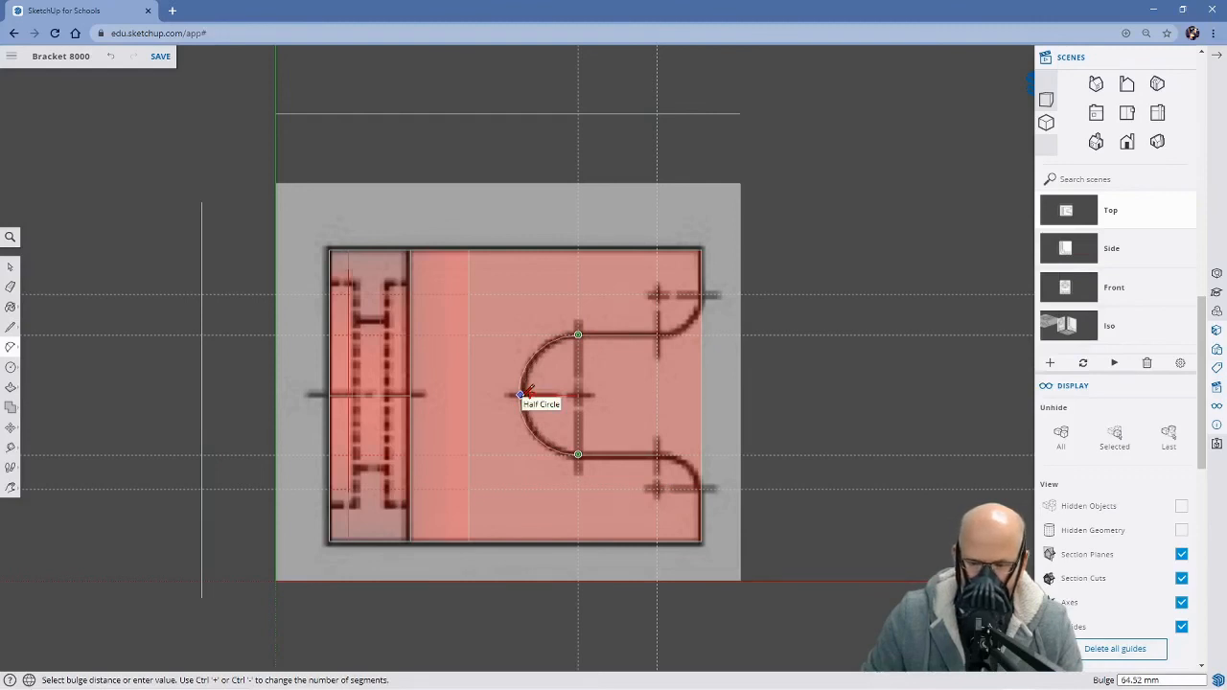
{"action": "left_click", "coordinate": [525, 392]}
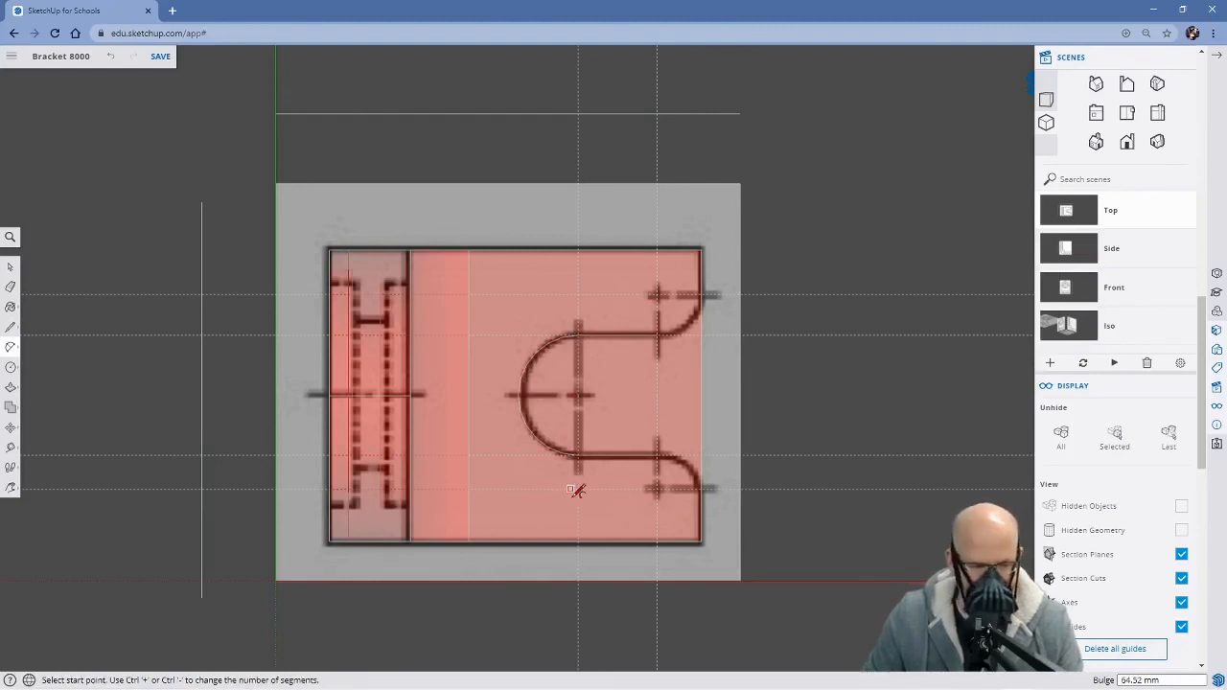
Draw tangent arcs from the slot's straight sides to the base's open edge, bulging about 12.6 mm at the upper corner and 10.2 mm at the lower
{"action": "mouse_move", "coordinate": [732, 537]}
{"action": "middle_mouse_down"}
{"action": "mouse_move", "coordinate": [789, 546]}
{"action": "mouse_move", "coordinate": [745, 567]}
{"action": "mouse_move", "coordinate": [730, 470]}
{"action": "mouse_move", "coordinate": [716, 522]}
{"action": "middle_mouse_up"}
{"action": "scroll", "coordinate": [716, 524], "scroll_direction": "down", "scroll_amount": 2}
{"action": "middle_click_drag", "start_coordinate": [774, 605], "coordinate": [773, 556]}
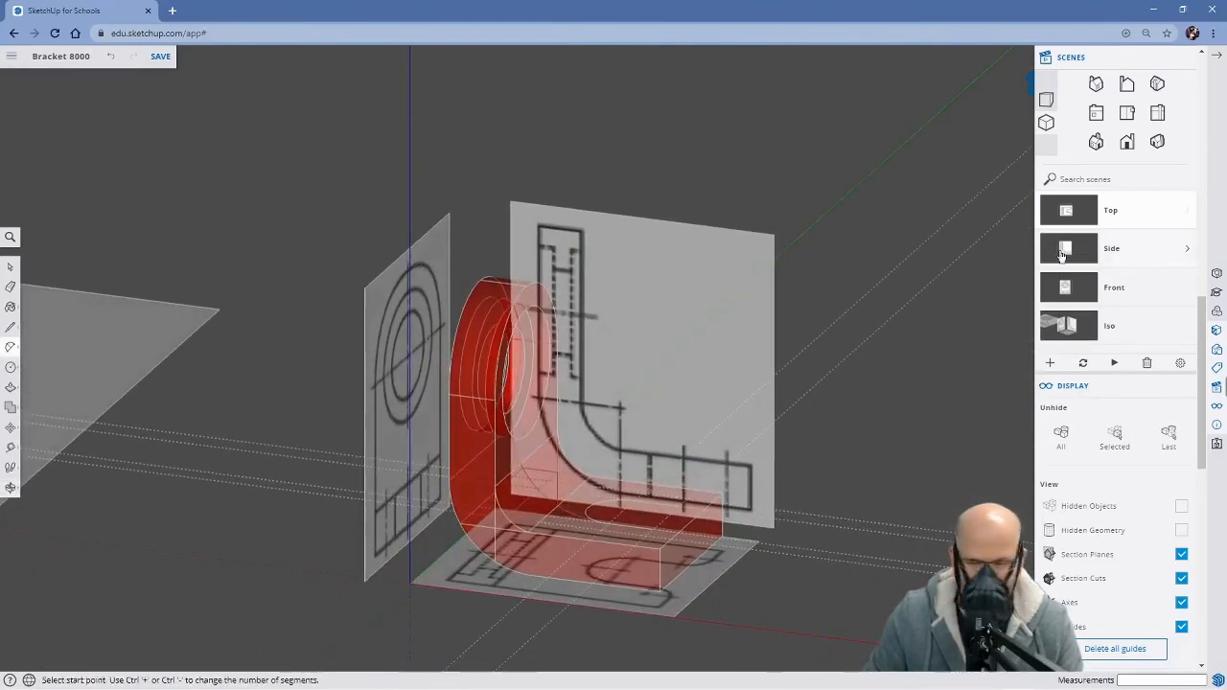
{"action": "left_click", "coordinate": [1074, 213]}
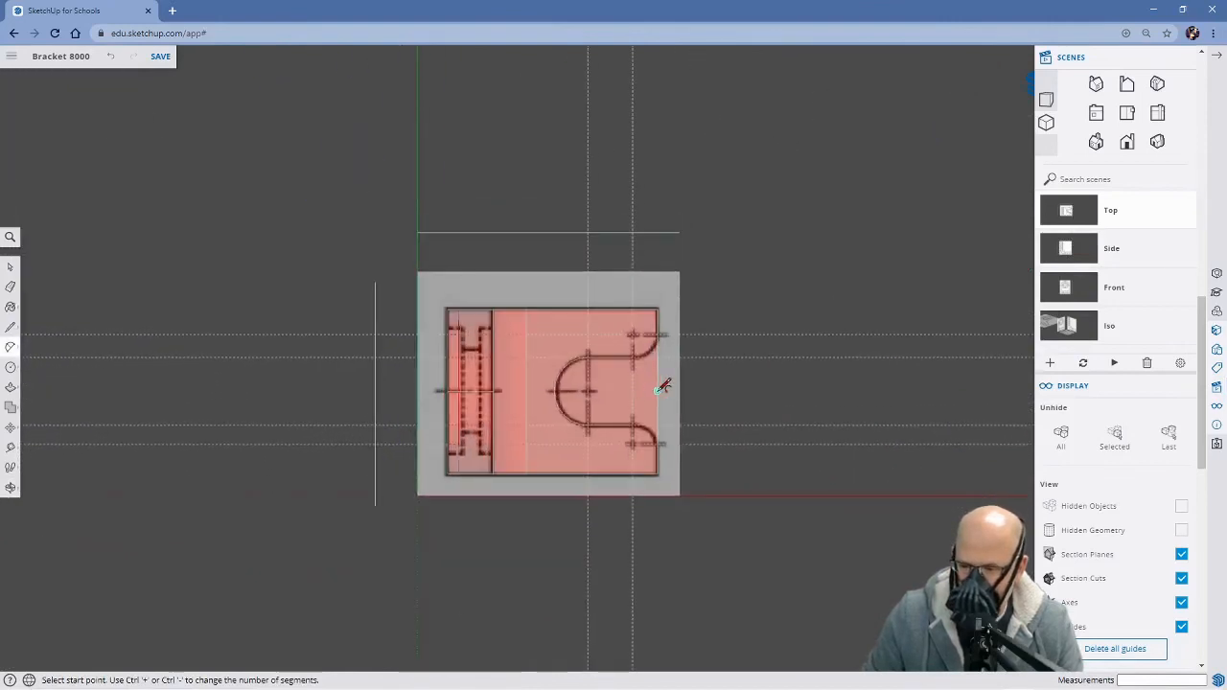
{"action": "scroll", "coordinate": [663, 385], "scroll_direction": "up", "scroll_amount": 2}
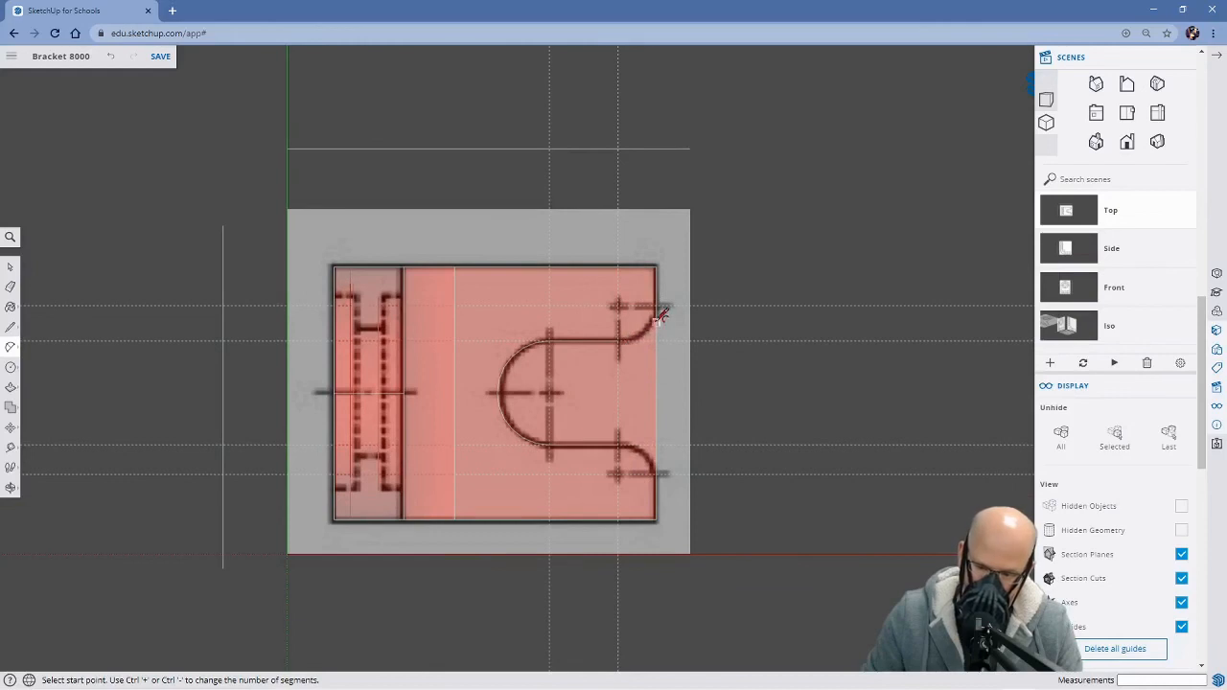
{"action": "scroll", "coordinate": [645, 350], "scroll_direction": "up", "scroll_amount": 2}
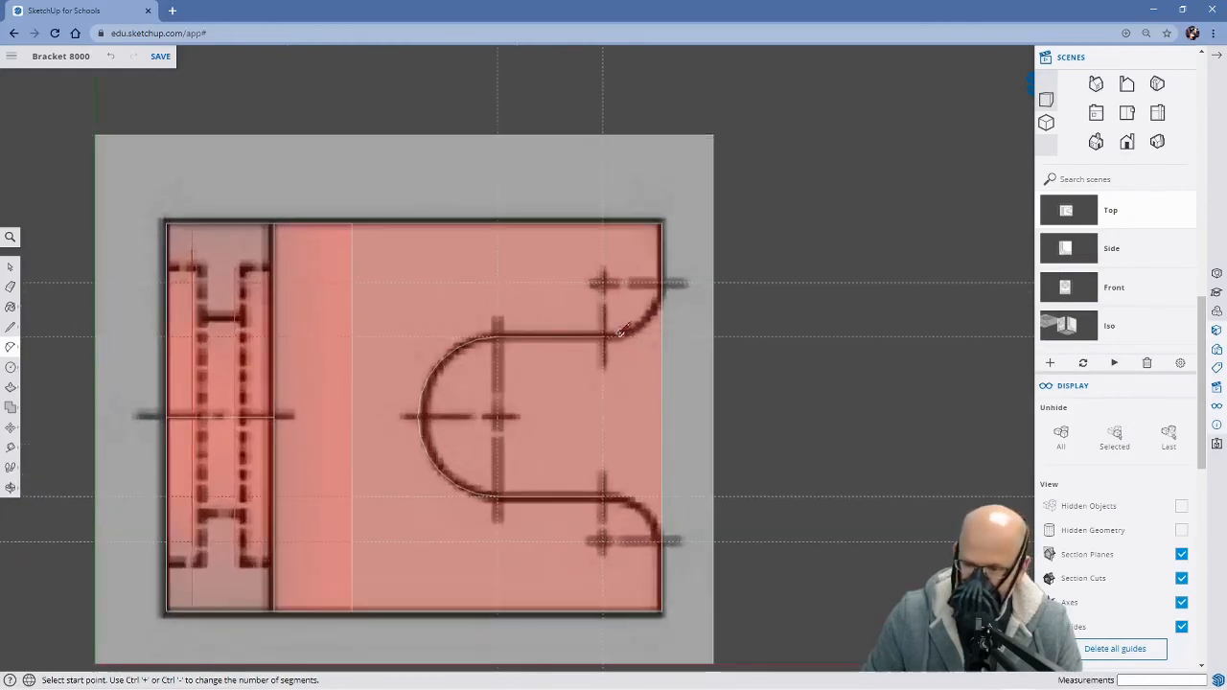
{"action": "left_click", "coordinate": [602, 334]}
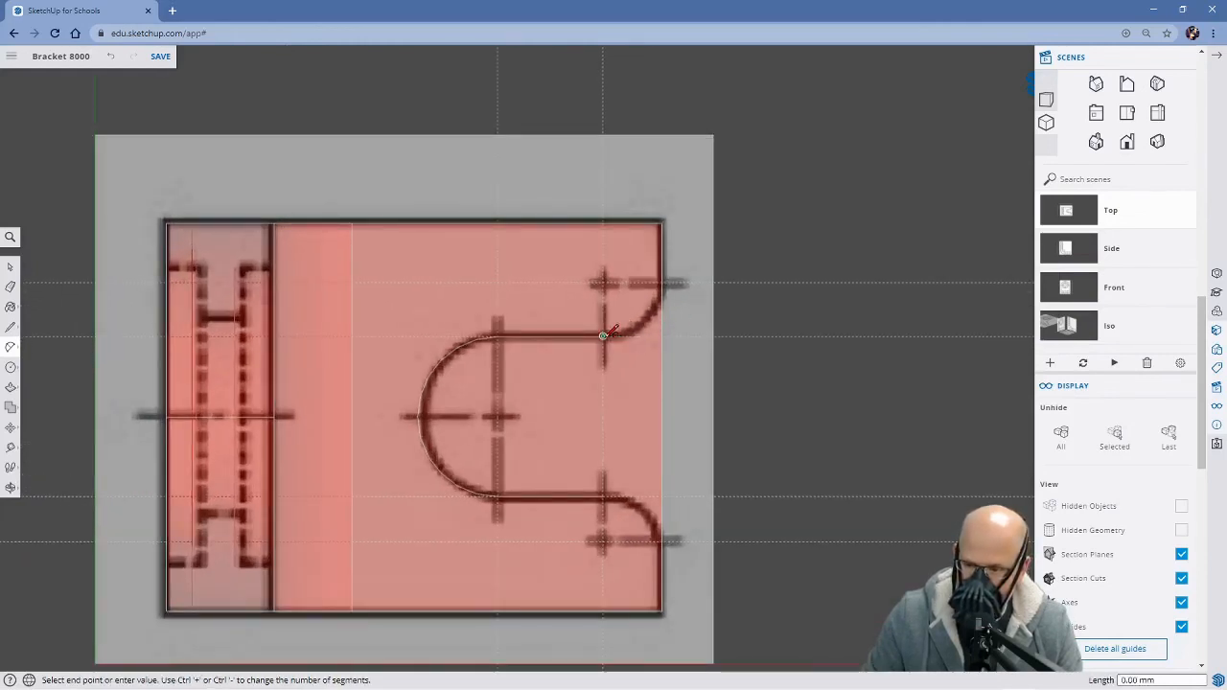
{"action": "left_click", "coordinate": [663, 282]}
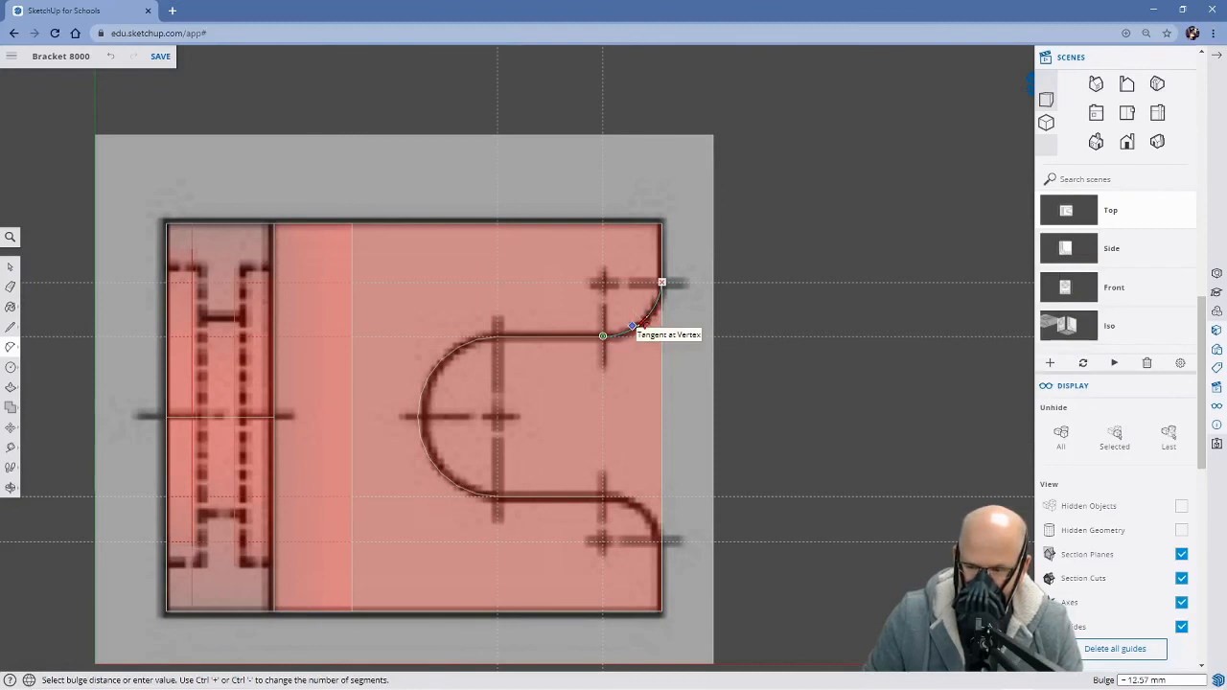
{"action": "left_click", "coordinate": [633, 328]}
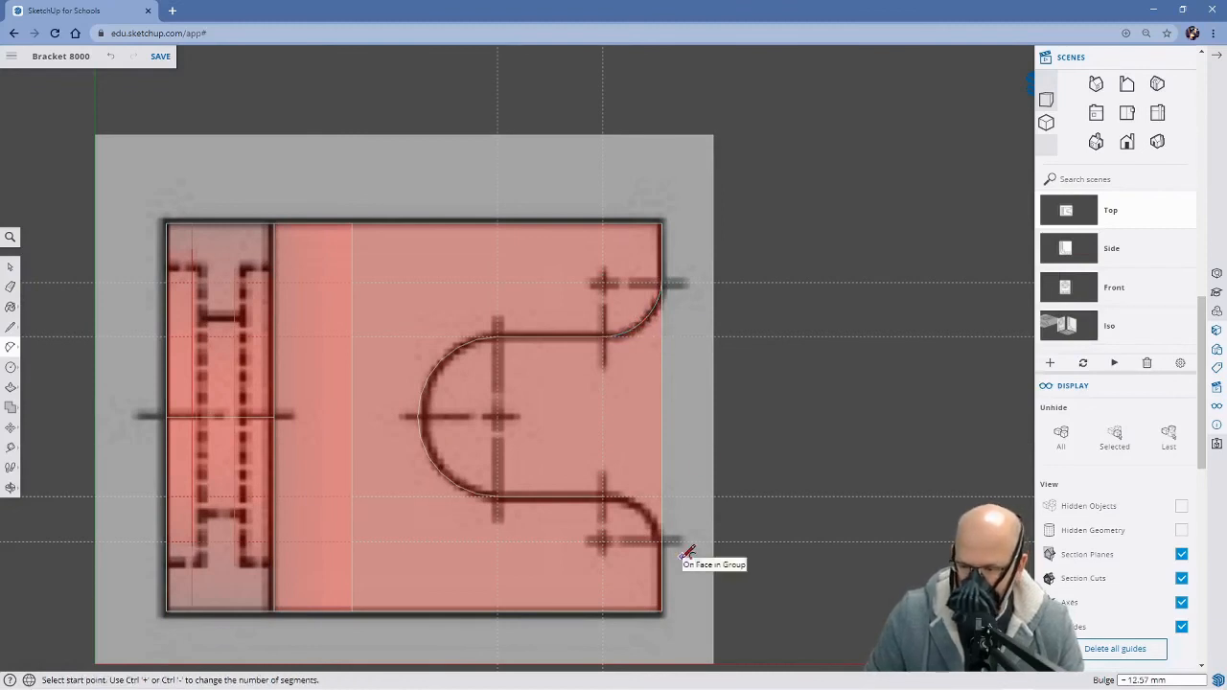
{"action": "left_click", "coordinate": [602, 495]}
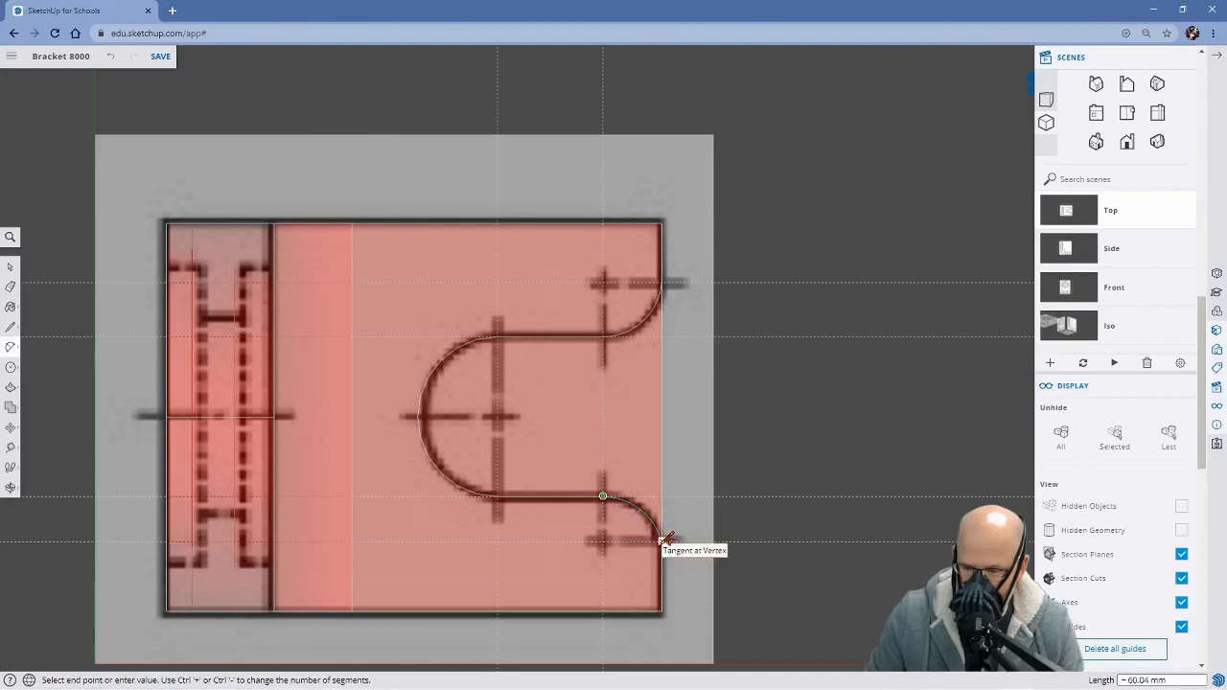
{"action": "left_click", "coordinate": [663, 541]}
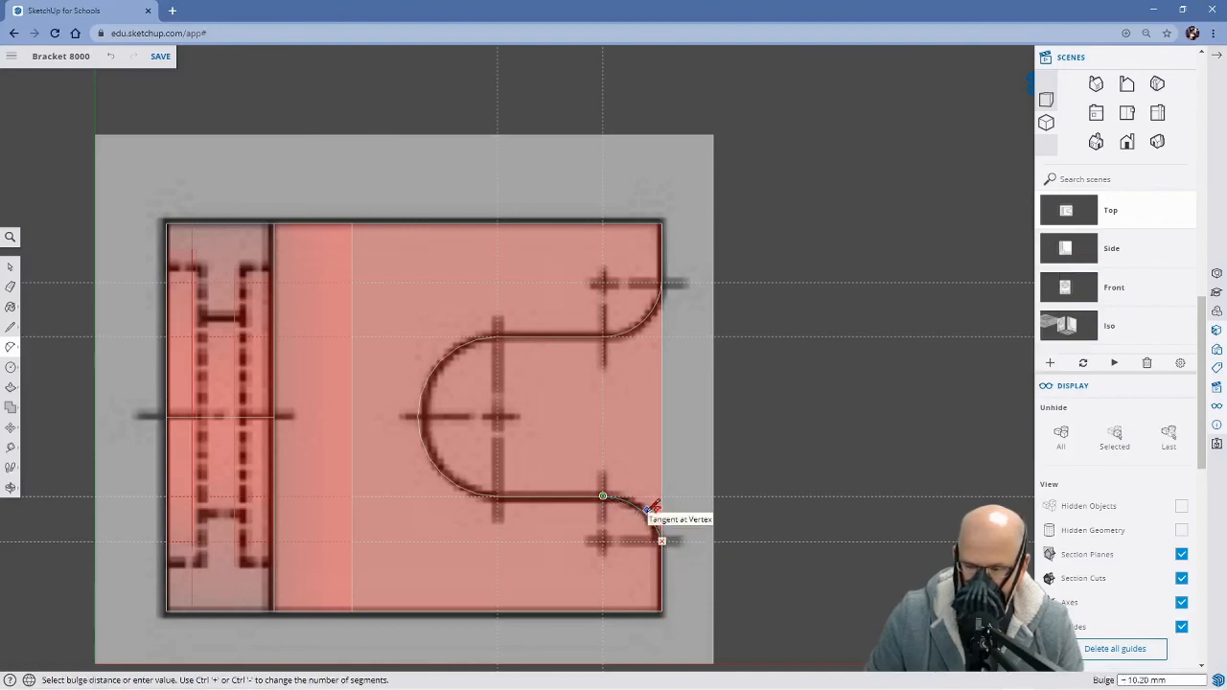
{"action": "left_click", "coordinate": [653, 506]}
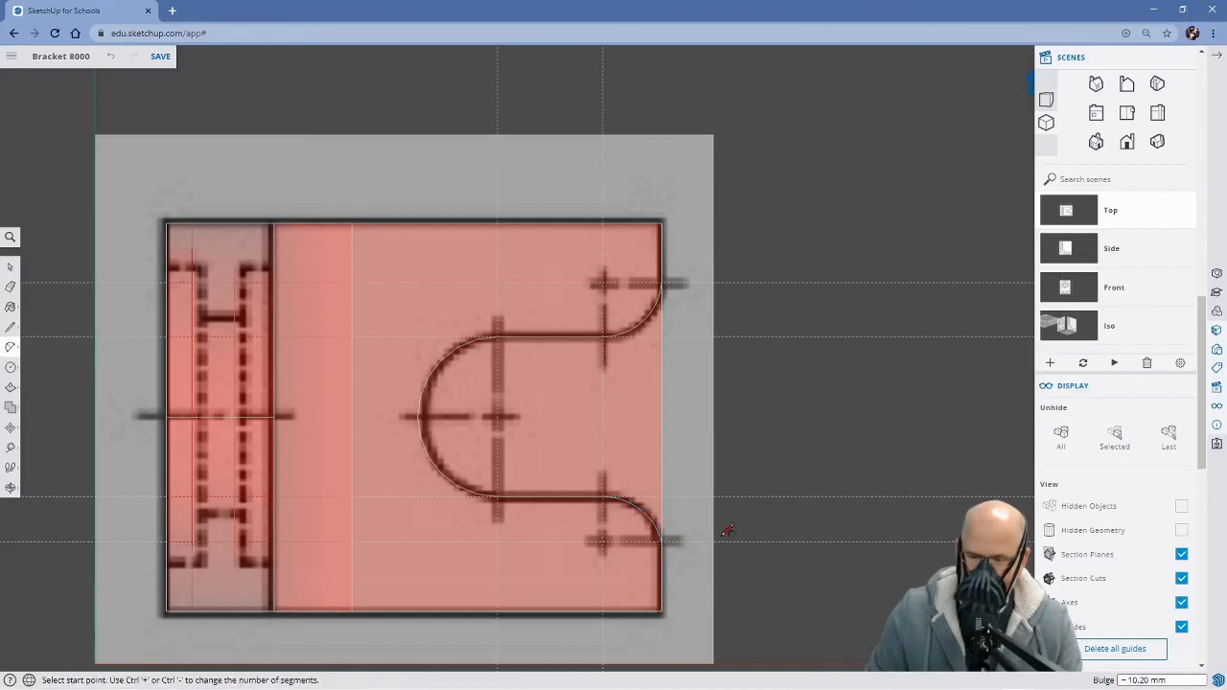
Turn off X-ray face transparency so the bracket's faces display as solid
{"action": "mouse_move", "coordinate": [761, 594]}
{"action": "middle_mouse_down"}
{"action": "mouse_move", "coordinate": [712, 562]}
{"action": "mouse_move", "coordinate": [583, 425]}
{"action": "mouse_move", "coordinate": [638, 425]}
{"action": "mouse_move", "coordinate": [718, 570]}
{"action": "mouse_move", "coordinate": [745, 565]}
{"action": "mouse_move", "coordinate": [712, 463]}
{"action": "mouse_move", "coordinate": [614, 461]}
{"action": "mouse_move", "coordinate": [535, 437]}
{"action": "mouse_move", "coordinate": [781, 587]}
{"action": "middle_mouse_up"}
{"action": "scroll", "coordinate": [782, 585], "scroll_direction": "down", "scroll_amount": 2}
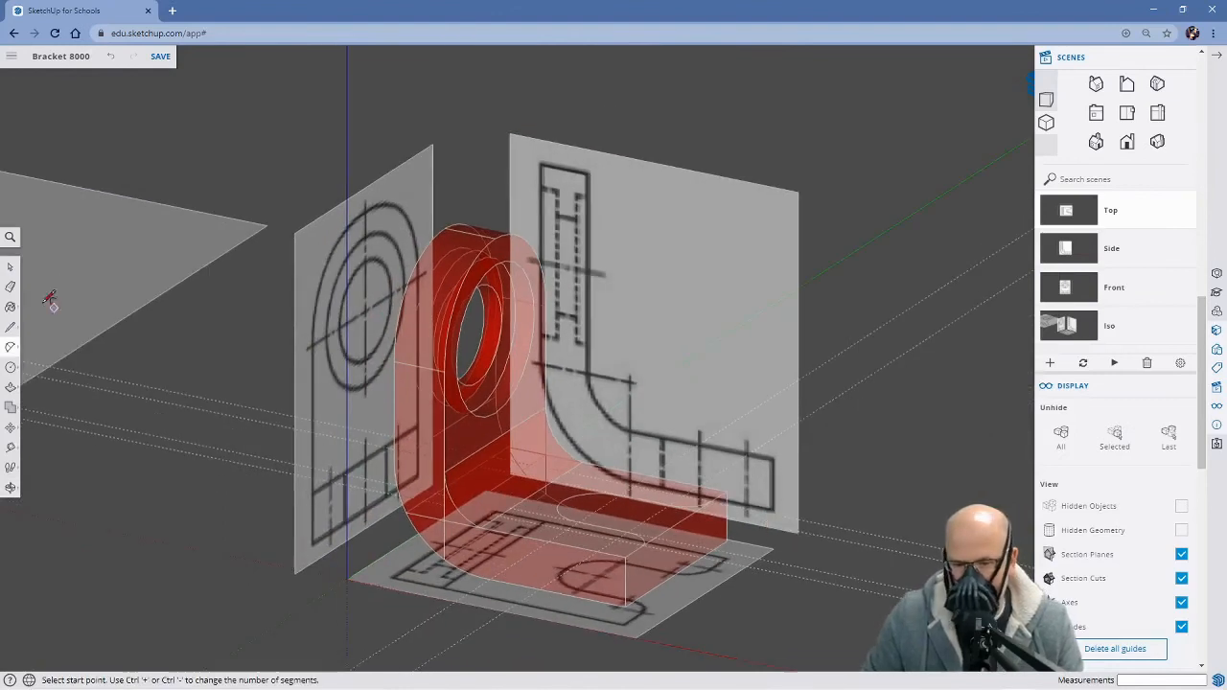
{"action": "left_click", "coordinate": [10, 236]}
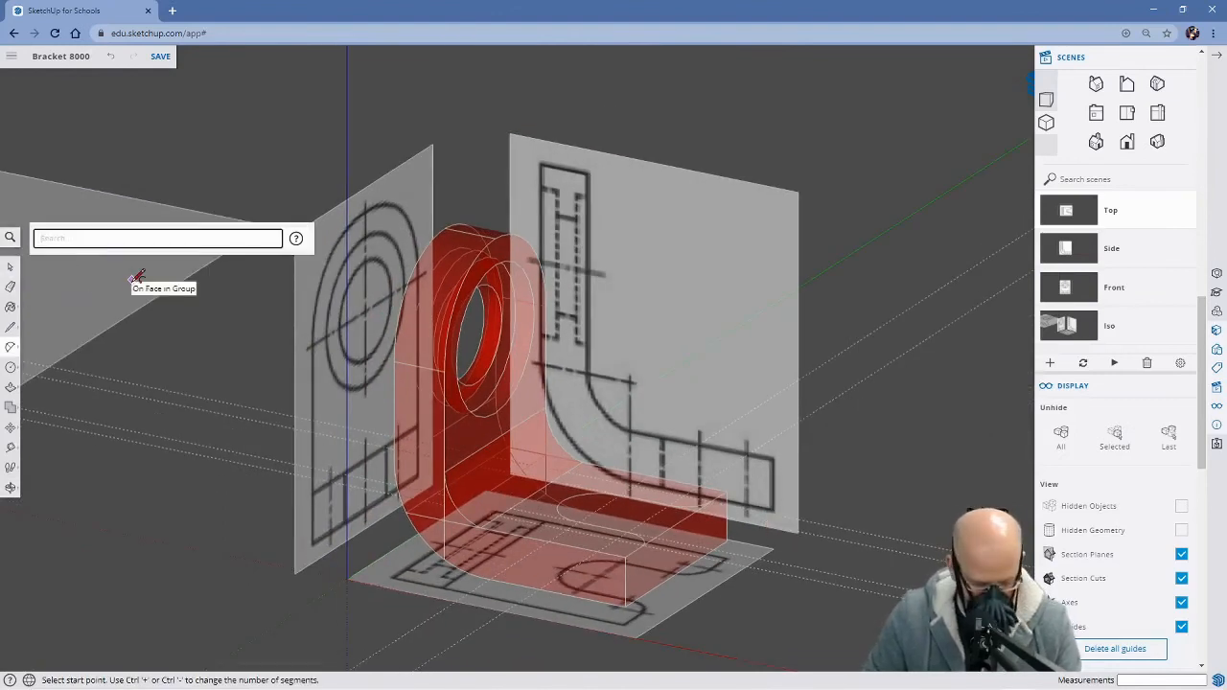
{"action": "type", "text": "x"}
{"action": "left_click", "coordinate": [262, 274]}
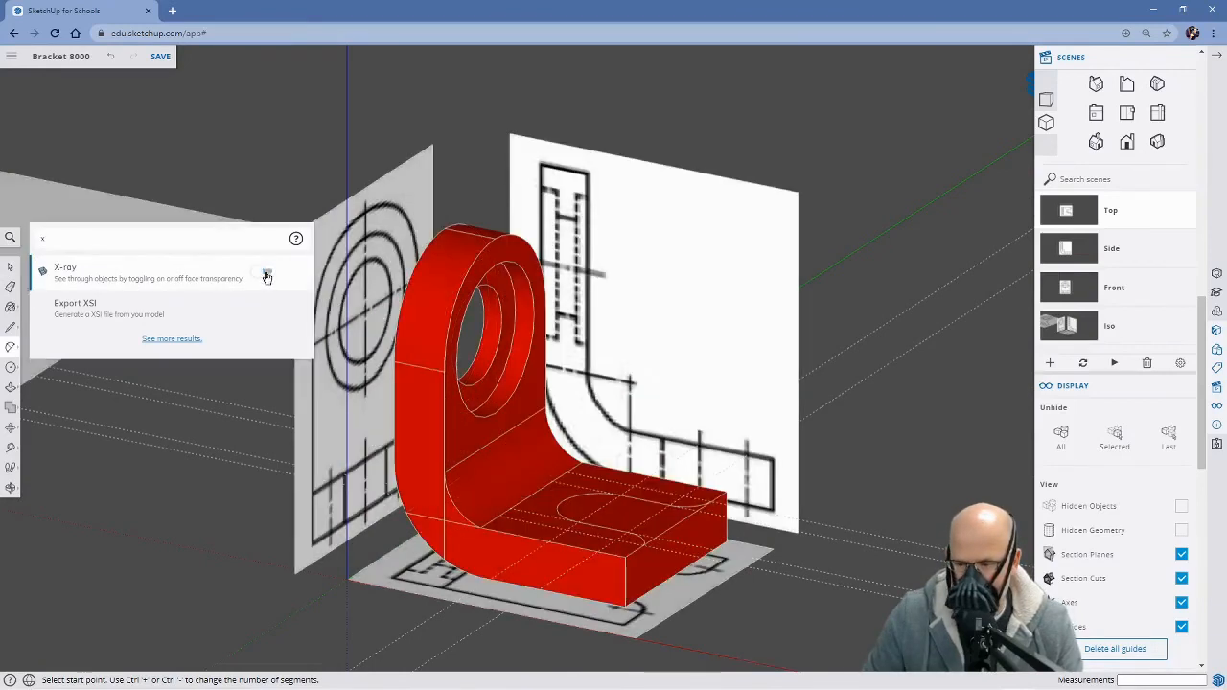
Push the slot's face about 80.4 mm down through the base to its lower edge, cutting the open slot
{"action": "middle_click_drag", "start_coordinate": [316, 317], "coordinate": [677, 454]}
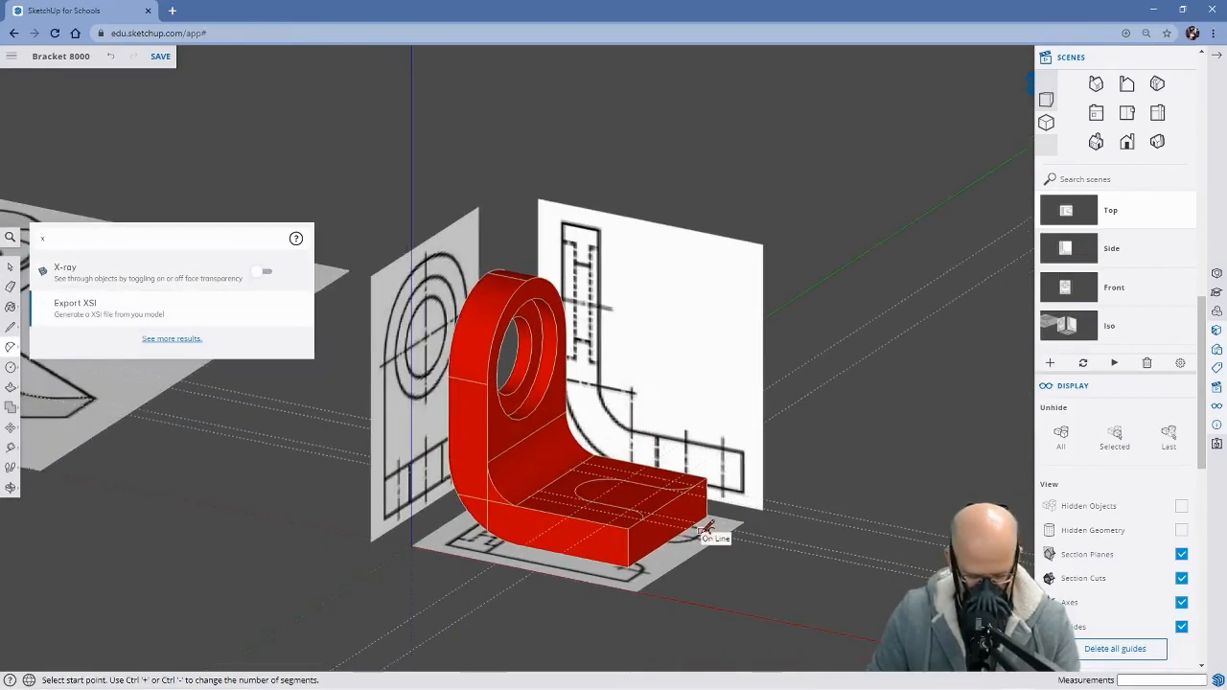
{"action": "key", "text": "h"}
{"action": "scroll", "coordinate": [619, 480], "scroll_direction": "up", "scroll_amount": 5}
{"action": "scroll", "coordinate": [628, 477], "scroll_direction": "up", "scroll_amount": 3}
{"action": "middle_click_drag", "start_coordinate": [715, 431], "coordinate": [452, 378]}
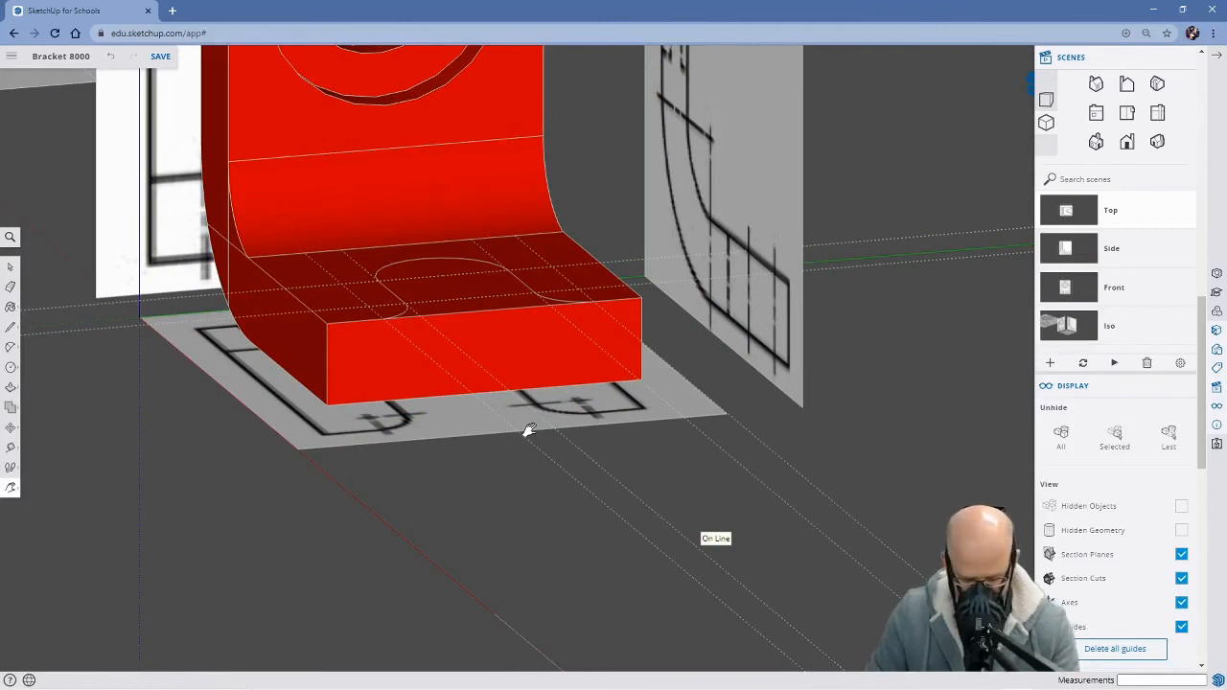
{"action": "key", "text": "p"}
{"action": "left_click", "coordinate": [460, 310]}
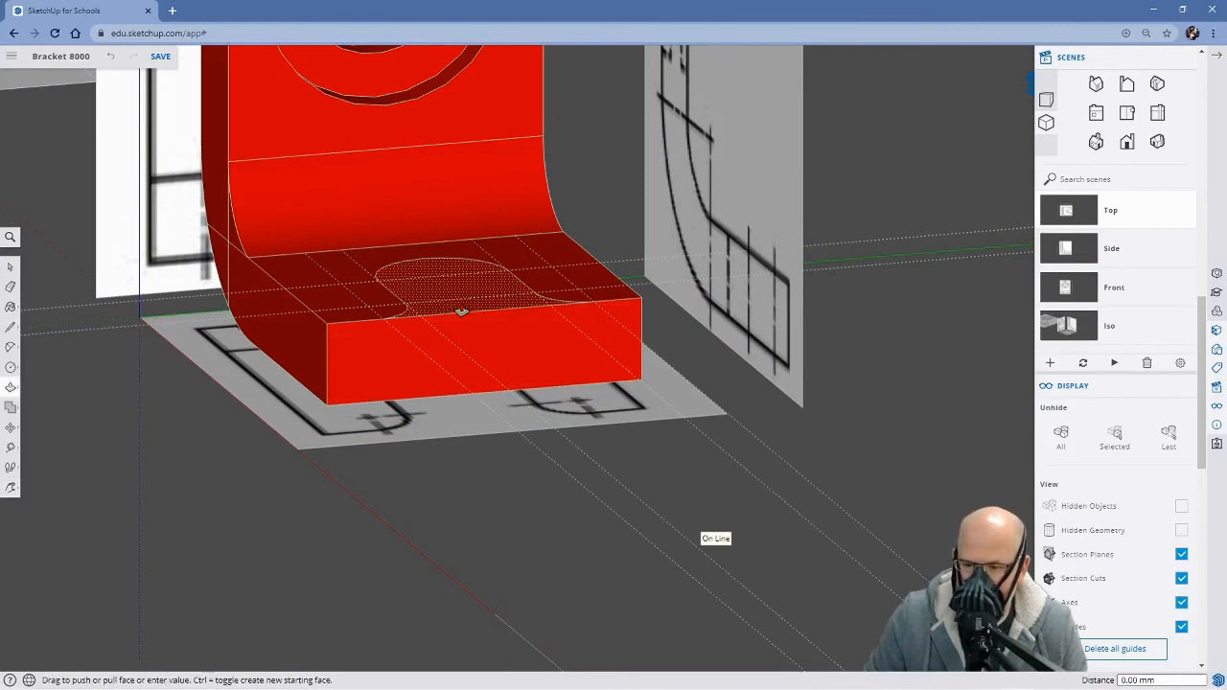
{"action": "left_click", "coordinate": [497, 396]}
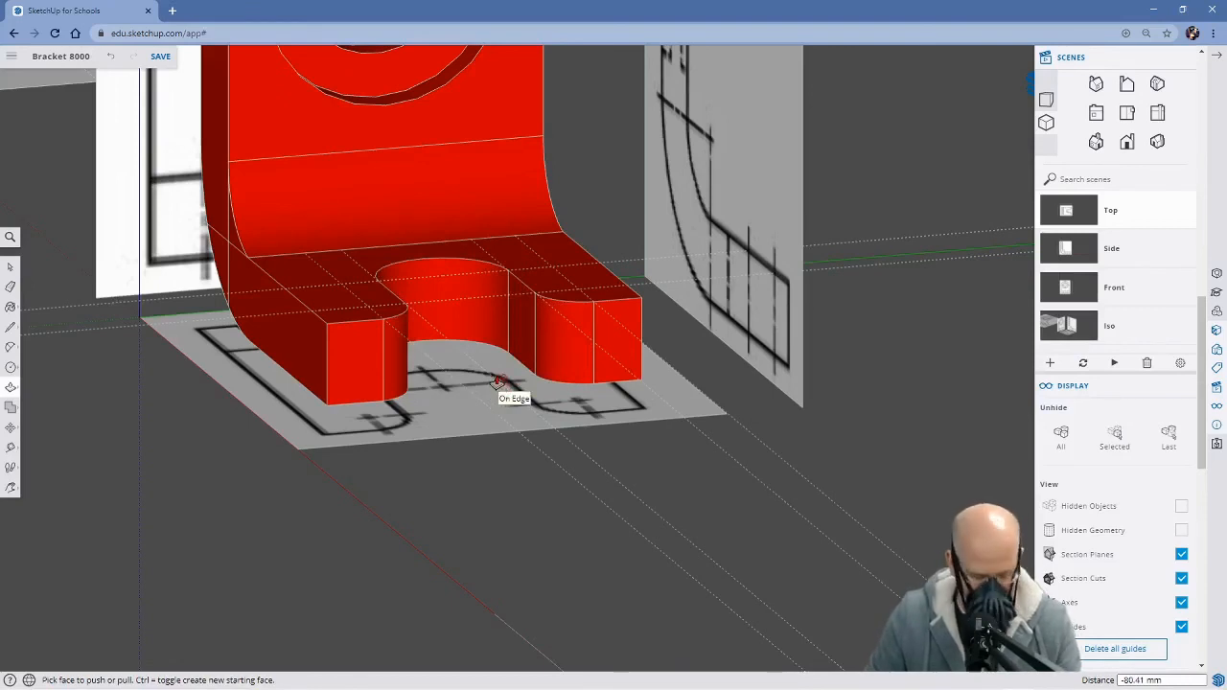
Examine the cut slot and the bracket's overall shape from the front, side and back
{"action": "key", "text": "h"}
{"action": "left_click_drag", "start_coordinate": [448, 374], "coordinate": [822, 550]}
{"action": "key", "text": "o"}
{"action": "key", "text": "h"}
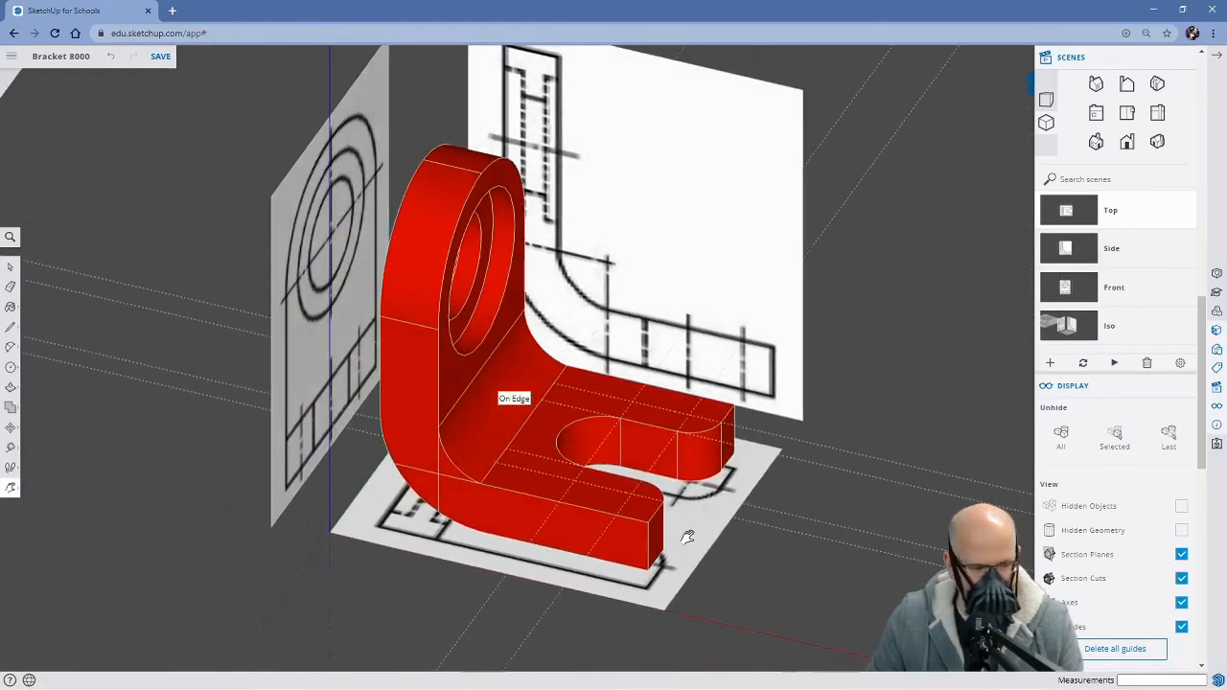
{"action": "scroll", "coordinate": [669, 514], "scroll_direction": "down", "scroll_amount": 2}
{"action": "middle_click_drag", "start_coordinate": [735, 538], "coordinate": [801, 465]}
{"action": "middle_click_drag", "start_coordinate": [455, 484], "coordinate": [699, 515]}
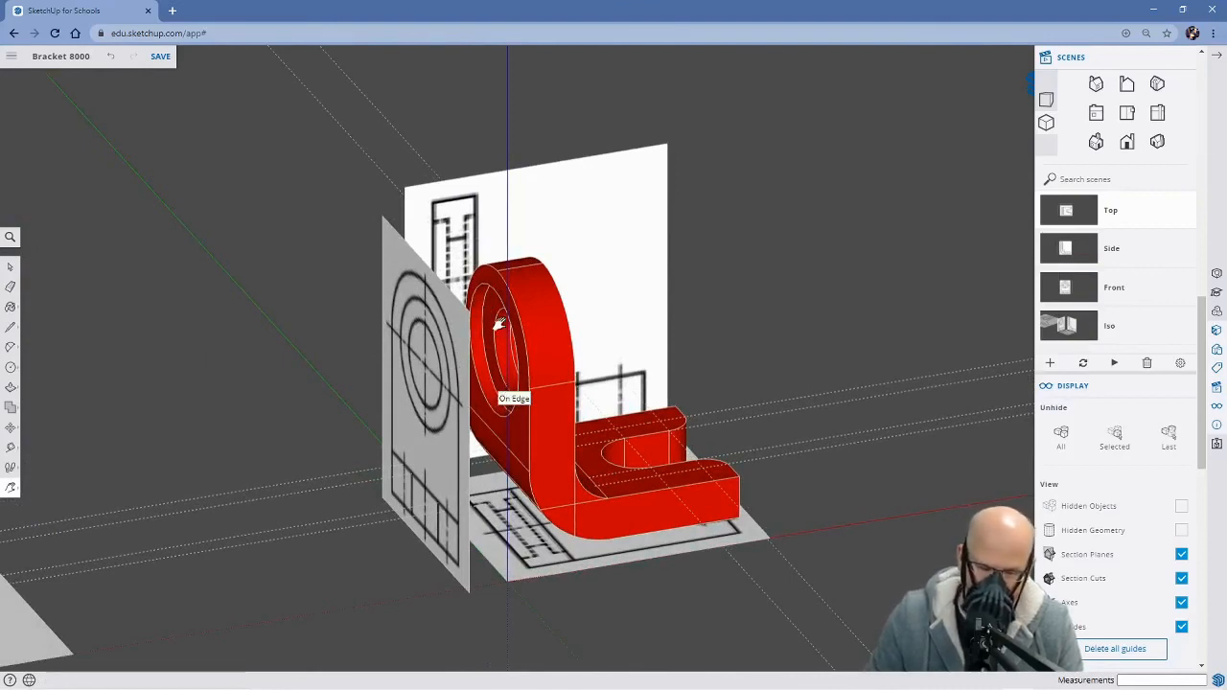
{"action": "middle_click_drag", "start_coordinate": [641, 394], "coordinate": [293, 359]}
{"action": "middle_click_drag", "start_coordinate": [748, 395], "coordinate": [474, 347]}
{"action": "middle_click_drag", "start_coordinate": [587, 264], "coordinate": [553, 317], "text": "shift"}
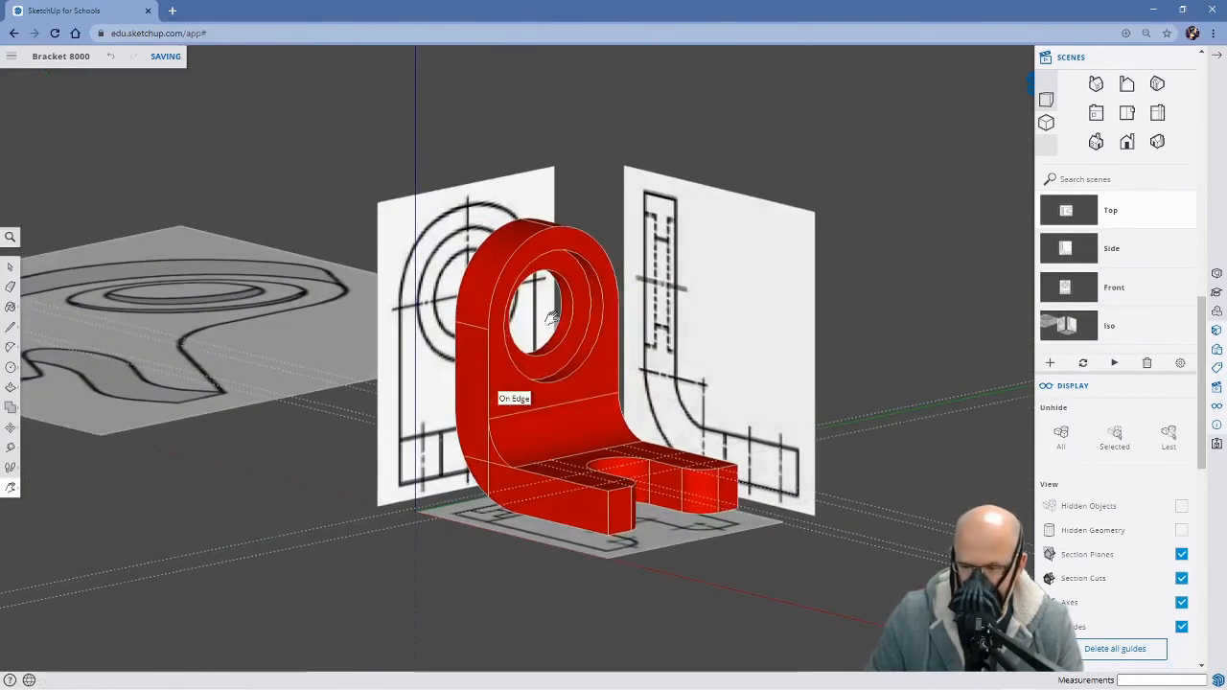
Erase all the dotted construction guides around the bracket
{"action": "middle_click_drag", "start_coordinate": [668, 450], "coordinate": [628, 575]}
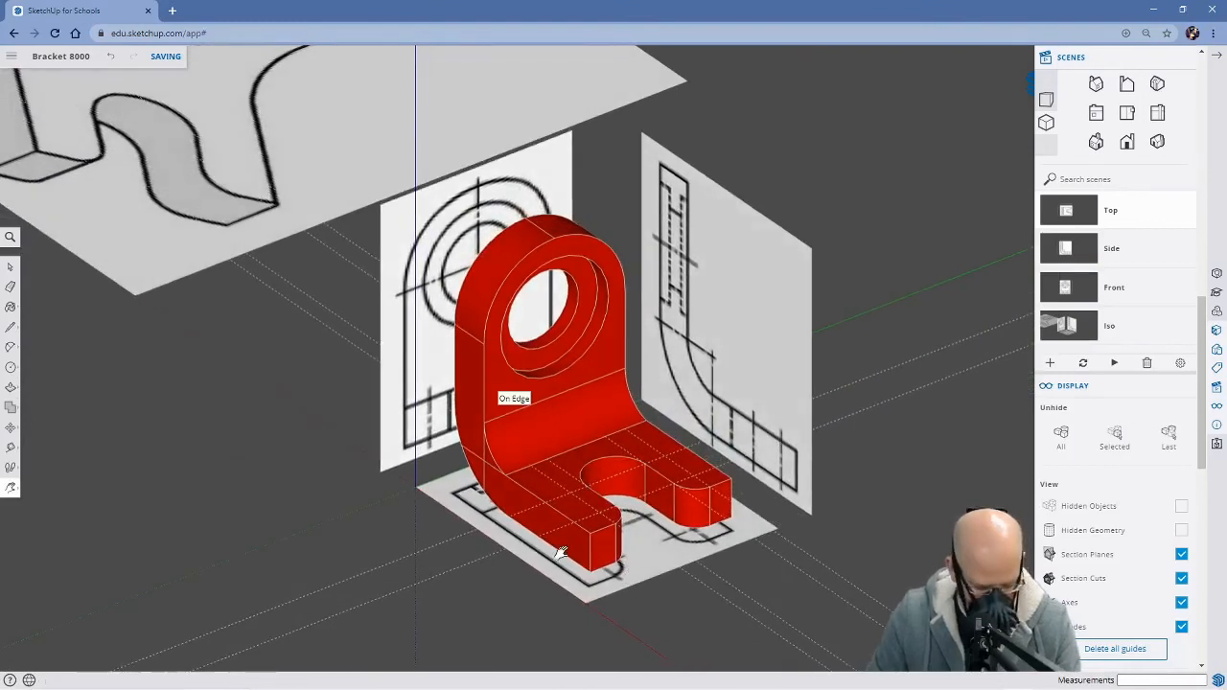
{"action": "key", "text": "e"}
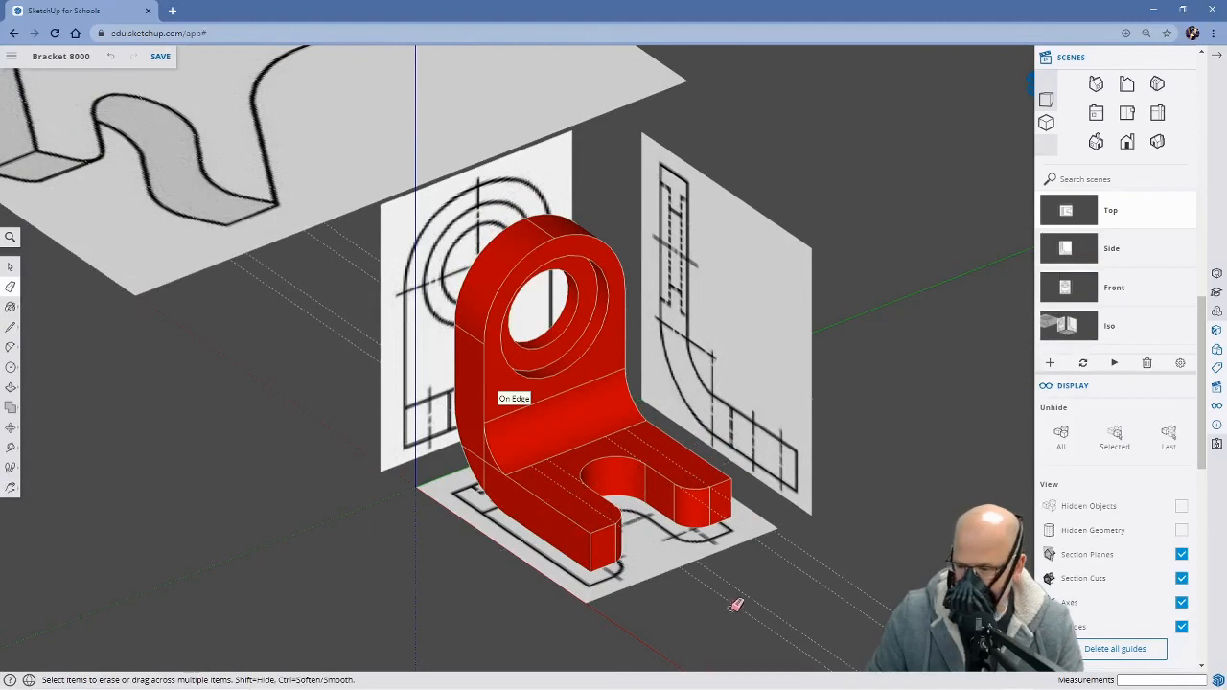
{"action": "left_click_drag", "start_coordinate": [834, 561], "coordinate": [787, 606]}
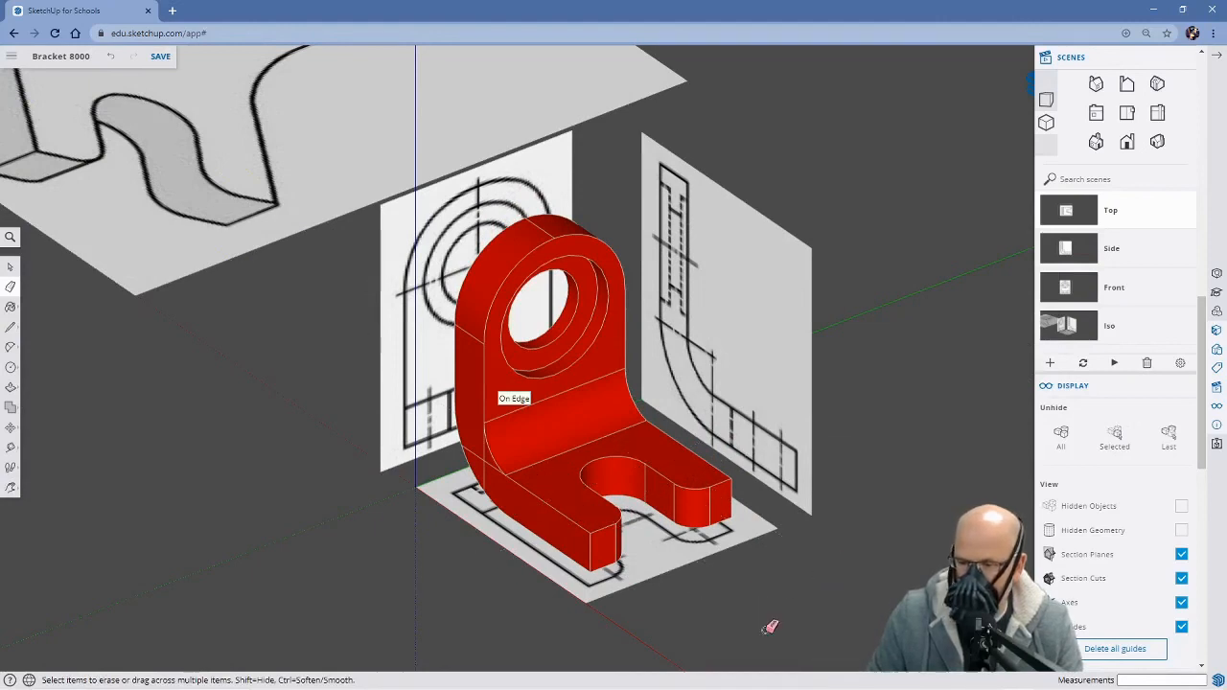
Inspect the bracket's sides, underside, bend and slot for leftover lines or modelling errors
{"action": "mouse_move", "coordinate": [422, 499]}
{"action": "middle_mouse_down"}
{"action": "mouse_move", "coordinate": [575, 513]}
{"action": "mouse_move", "coordinate": [685, 501]}
{"action": "mouse_move", "coordinate": [721, 357]}
{"action": "middle_mouse_up"}
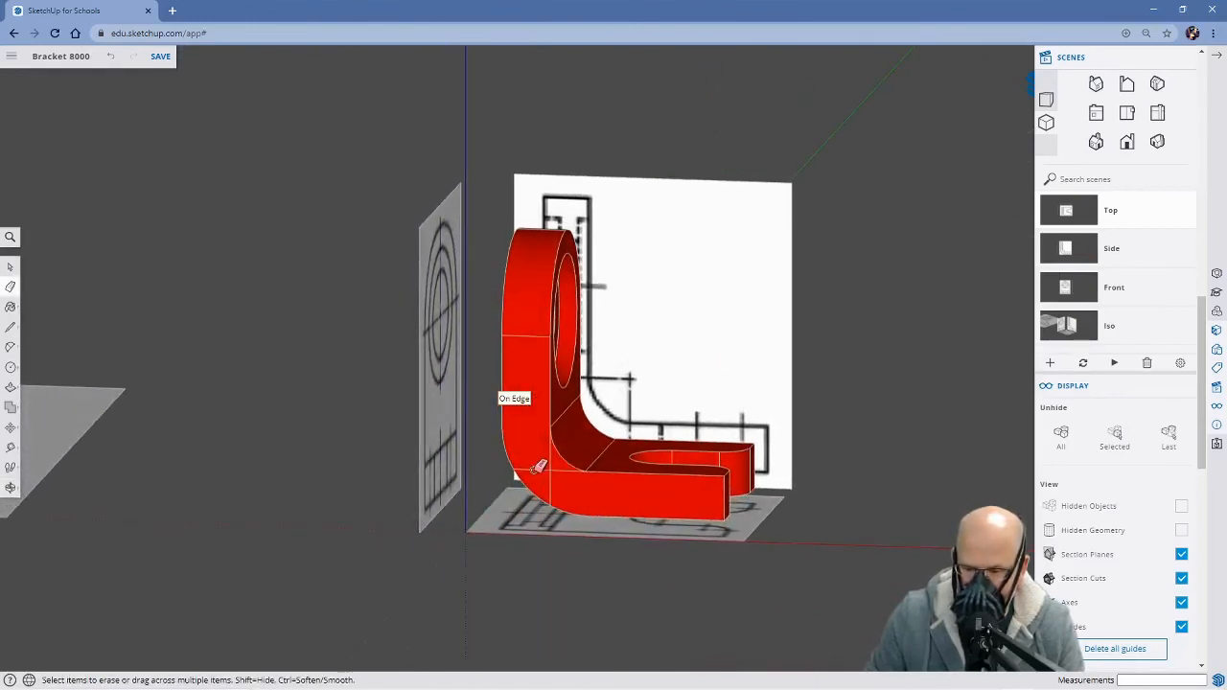
{"action": "mouse_move", "coordinate": [525, 558]}
{"action": "middle_mouse_down"}
{"action": "mouse_move", "coordinate": [540, 520]}
{"action": "mouse_move", "coordinate": [656, 416]}
{"action": "mouse_move", "coordinate": [633, 441]}
{"action": "middle_mouse_up"}
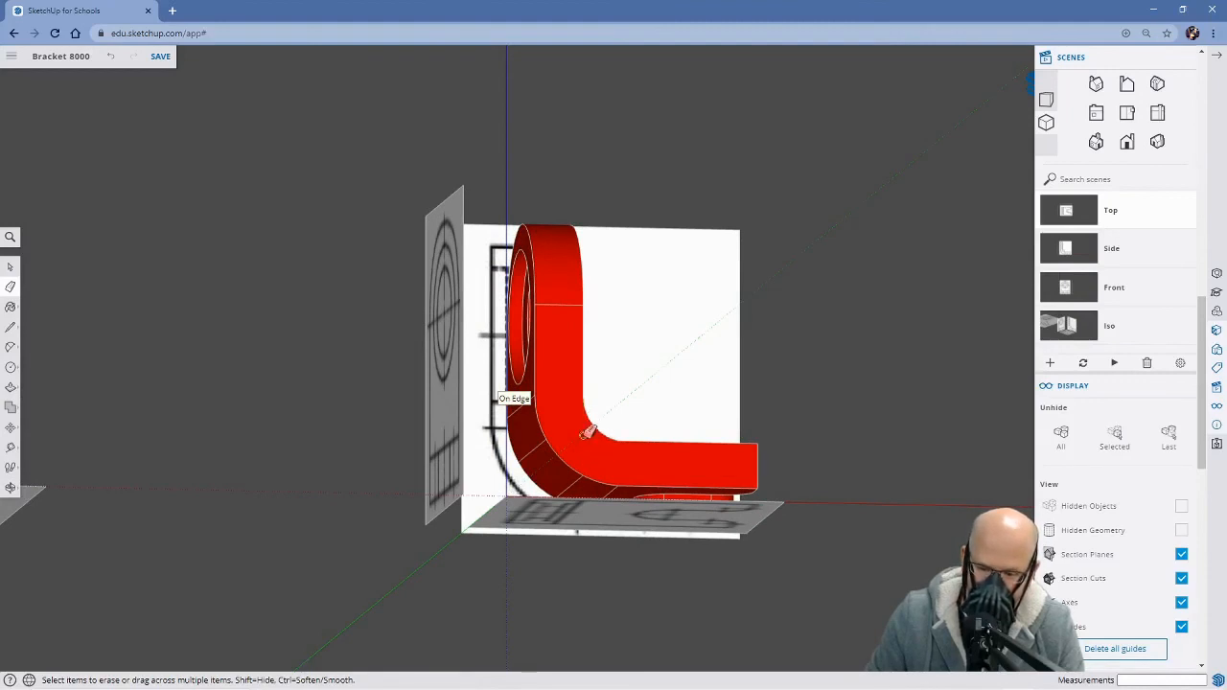
{"action": "middle_click_drag", "start_coordinate": [764, 415], "coordinate": [542, 407]}
{"action": "scroll", "coordinate": [673, 454], "scroll_direction": "up", "scroll_amount": 2}
{"action": "middle_click_drag", "start_coordinate": [704, 449], "coordinate": [690, 444]}
{"action": "scroll", "coordinate": [688, 443], "scroll_direction": "up", "scroll_amount": 3}
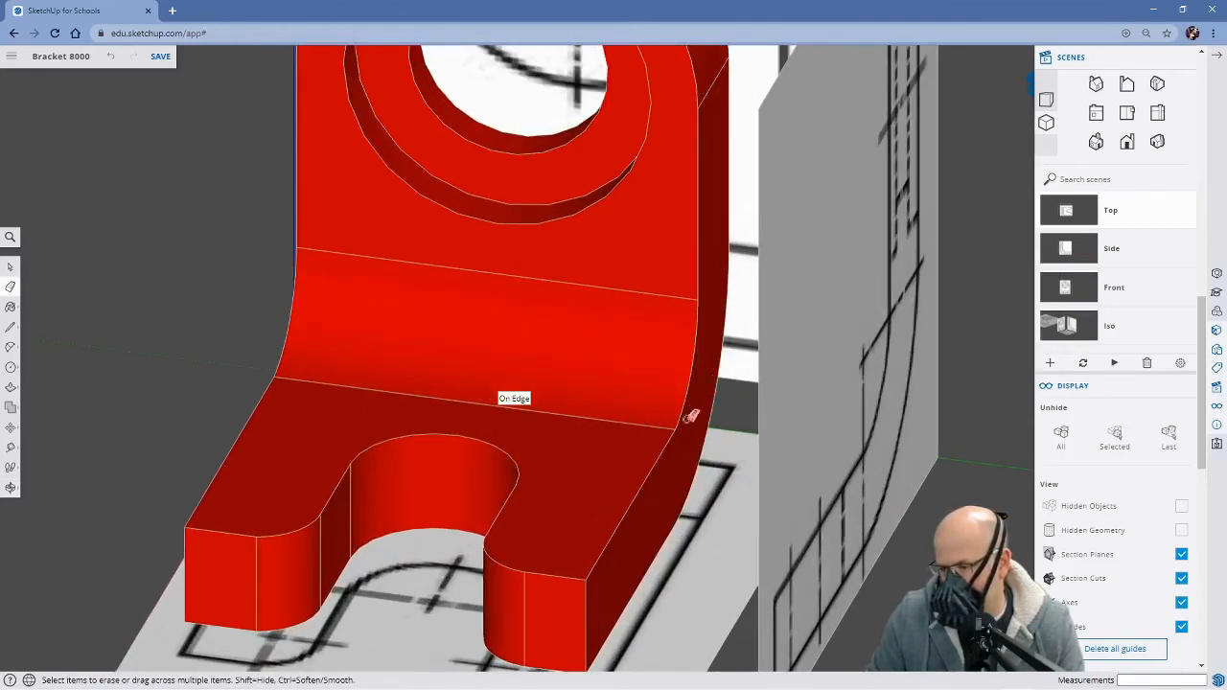
{"action": "middle_click_drag", "start_coordinate": [464, 485], "coordinate": [669, 487]}
{"action": "scroll", "coordinate": [448, 445], "scroll_direction": "down", "scroll_amount": 3}
{"action": "middle_click_drag", "start_coordinate": [388, 457], "coordinate": [666, 503]}
{"action": "mouse_move", "coordinate": [413, 549]}
{"action": "middle_mouse_down"}
{"action": "mouse_move", "coordinate": [556, 483]}
{"action": "mouse_move", "coordinate": [597, 375]}
{"action": "mouse_move", "coordinate": [472, 469]}
{"action": "middle_mouse_up"}
{"action": "scroll", "coordinate": [595, 430], "scroll_direction": "down", "scroll_amount": 2}
{"action": "middle_click_drag", "start_coordinate": [649, 430], "coordinate": [437, 469]}
{"action": "middle_click_drag", "start_coordinate": [640, 489], "coordinate": [440, 571]}
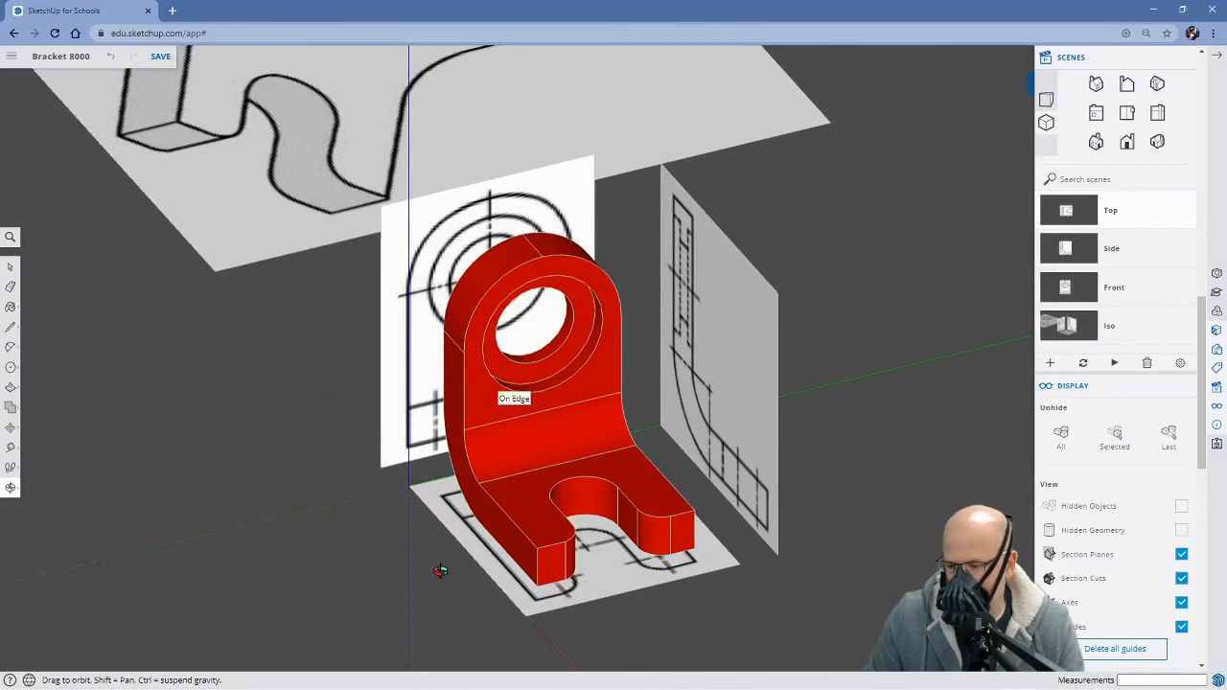
Compare the finished bracket with the isometric reference image lying beside it
{"action": "scroll", "coordinate": [344, 421], "scroll_direction": "down", "scroll_amount": 5}
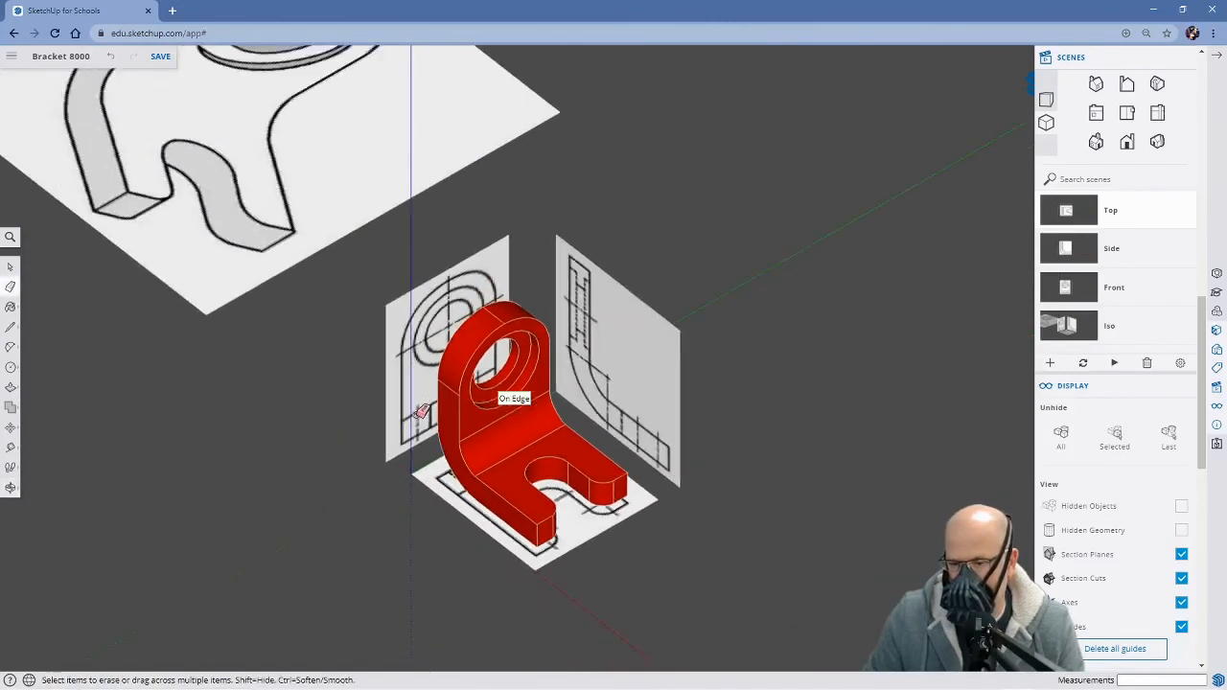
{"action": "mouse_move", "coordinate": [296, 439]}
{"action": "middle_mouse_down"}
{"action": "mouse_move", "coordinate": [356, 499]}
{"action": "mouse_move", "coordinate": [488, 534]}
{"action": "mouse_move", "coordinate": [199, 376]}
{"action": "middle_mouse_up"}
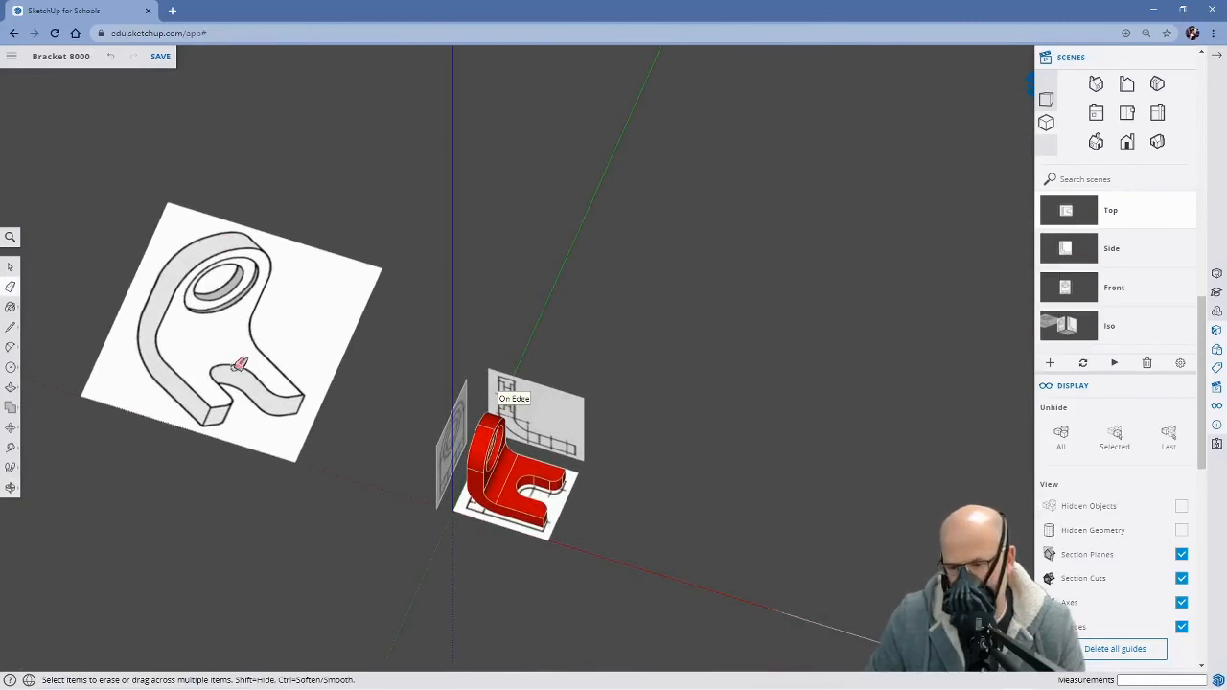
{"action": "mouse_move", "coordinate": [597, 531]}
{"action": "middle_mouse_down"}
{"action": "mouse_move", "coordinate": [340, 331]}
{"action": "mouse_move", "coordinate": [316, 374]}
{"action": "mouse_move", "coordinate": [383, 452]}
{"action": "mouse_move", "coordinate": [487, 491]}
{"action": "mouse_move", "coordinate": [442, 496]}
{"action": "middle_mouse_up"}
{"action": "key", "text": "e"}
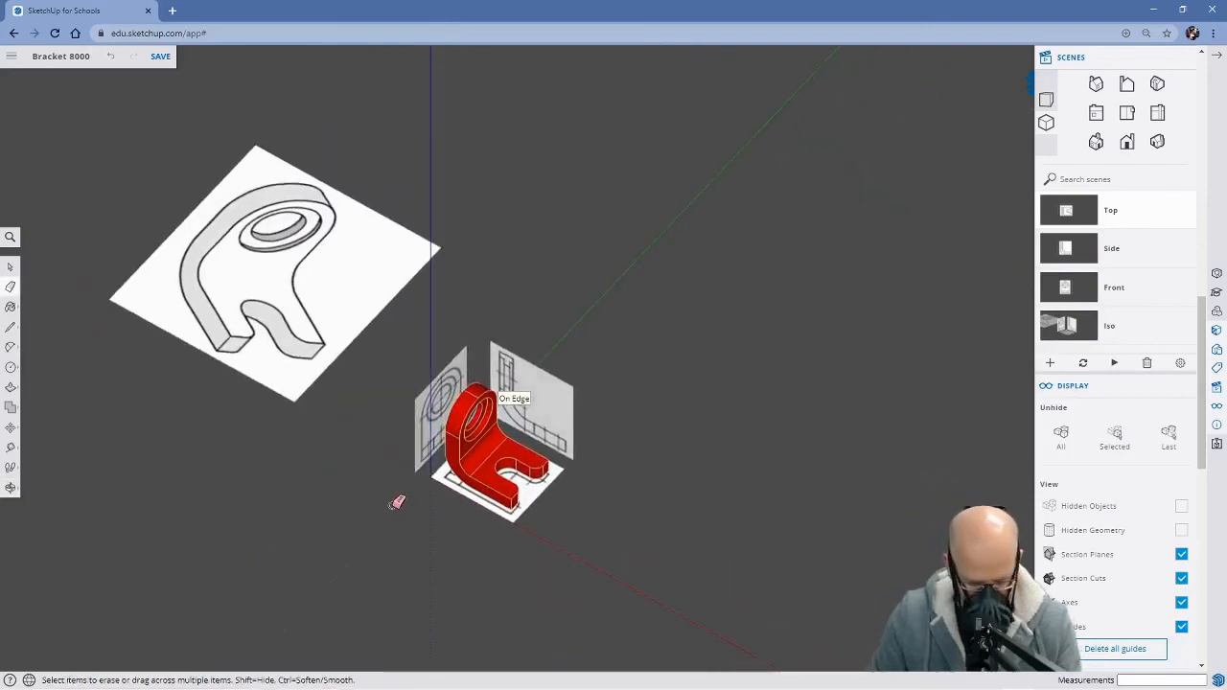
{"action": "middle_click_drag", "start_coordinate": [355, 507], "coordinate": [467, 487], "text": "shift"}
{"action": "mouse_move", "coordinate": [441, 439]}
{"action": "middle_mouse_down"}
{"action": "mouse_move", "coordinate": [457, 504]}
{"action": "mouse_move", "coordinate": [515, 458]}
{"action": "mouse_move", "coordinate": [523, 400]}
{"action": "mouse_move", "coordinate": [489, 360]}
{"action": "middle_mouse_up"}
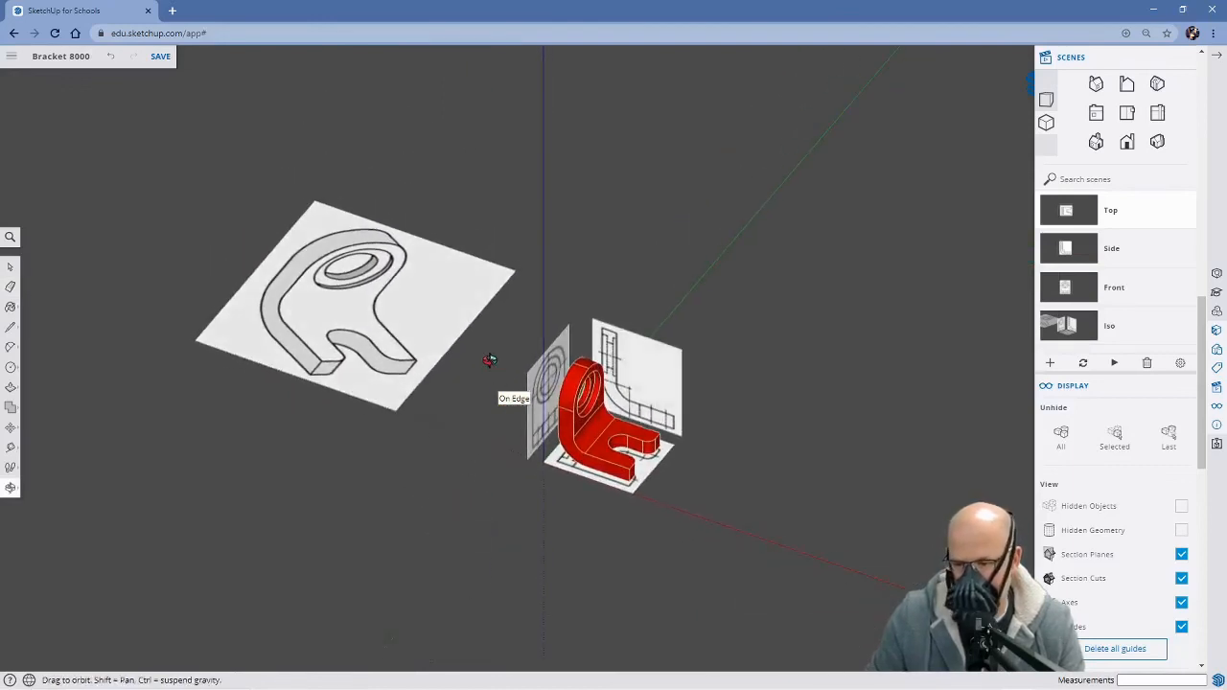
{"action": "scroll", "coordinate": [576, 503], "scroll_direction": "up", "scroll_amount": 4}
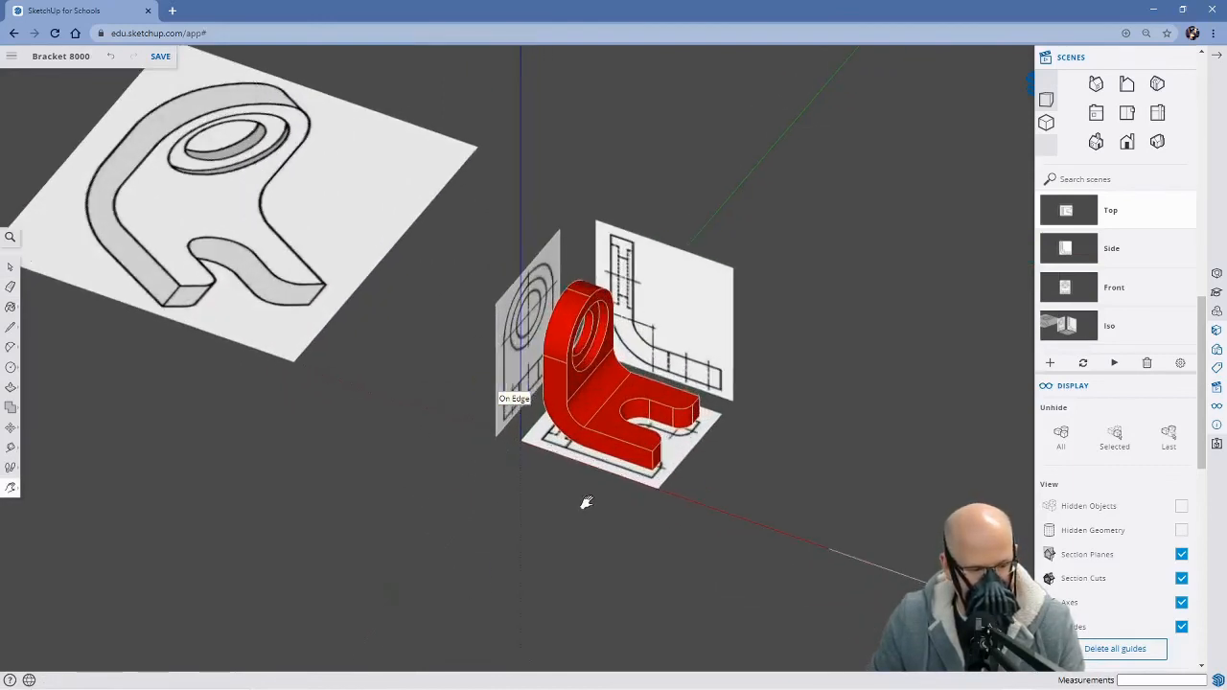
{"action": "mouse_move", "coordinate": [761, 488]}
{"action": "middle_mouse_down"}
{"action": "mouse_move", "coordinate": [732, 466]}
{"action": "mouse_move", "coordinate": [693, 505]}
{"action": "mouse_move", "coordinate": [734, 540]}
{"action": "mouse_move", "coordinate": [587, 438]}
{"action": "middle_mouse_up"}
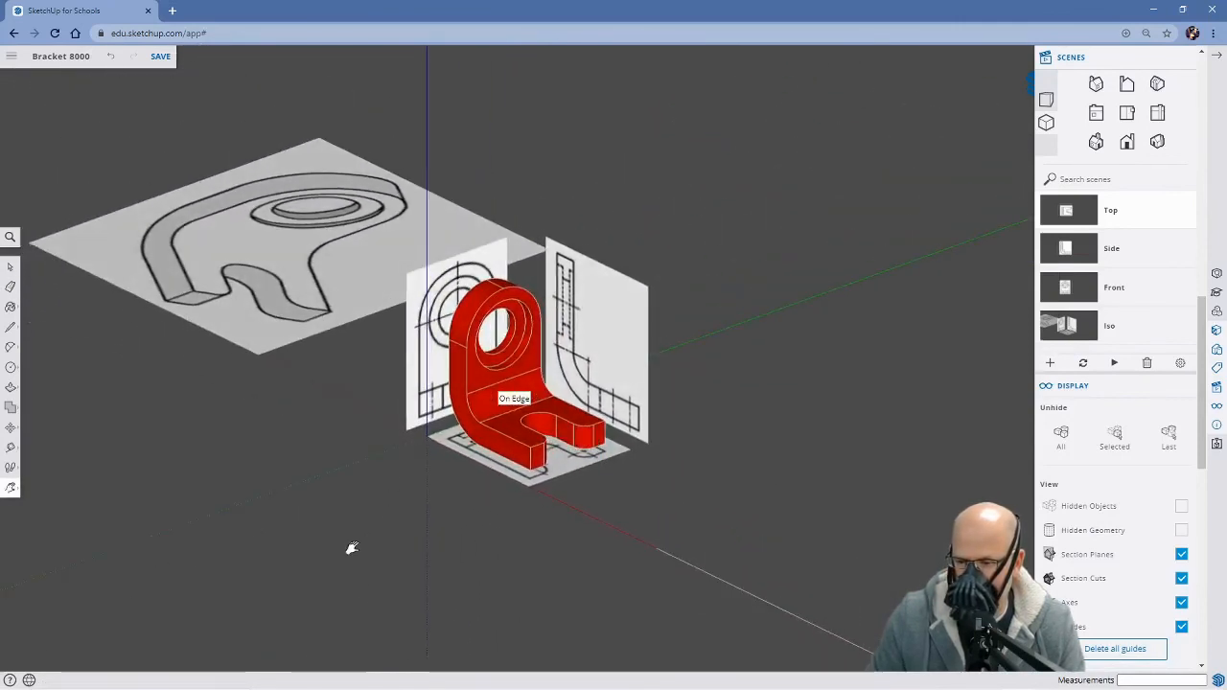